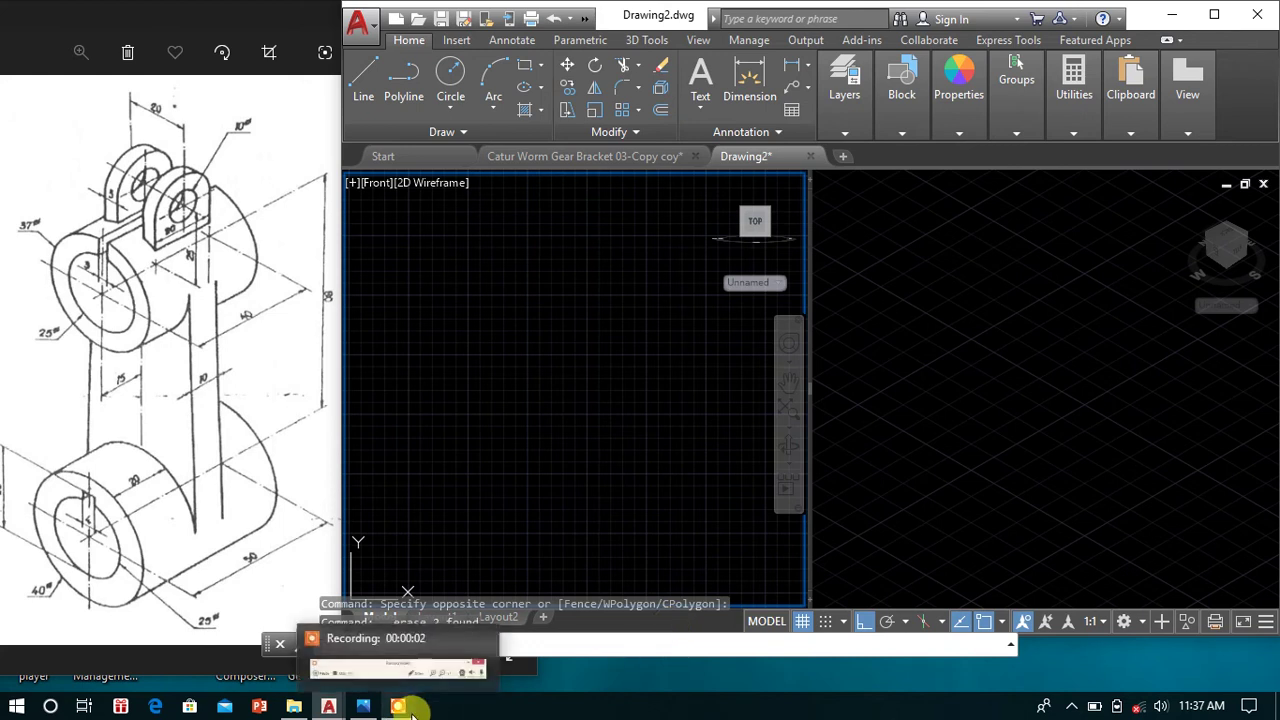
- View the reference sketch full screen, then return to the AutoCAD drawing
click(213, 240)
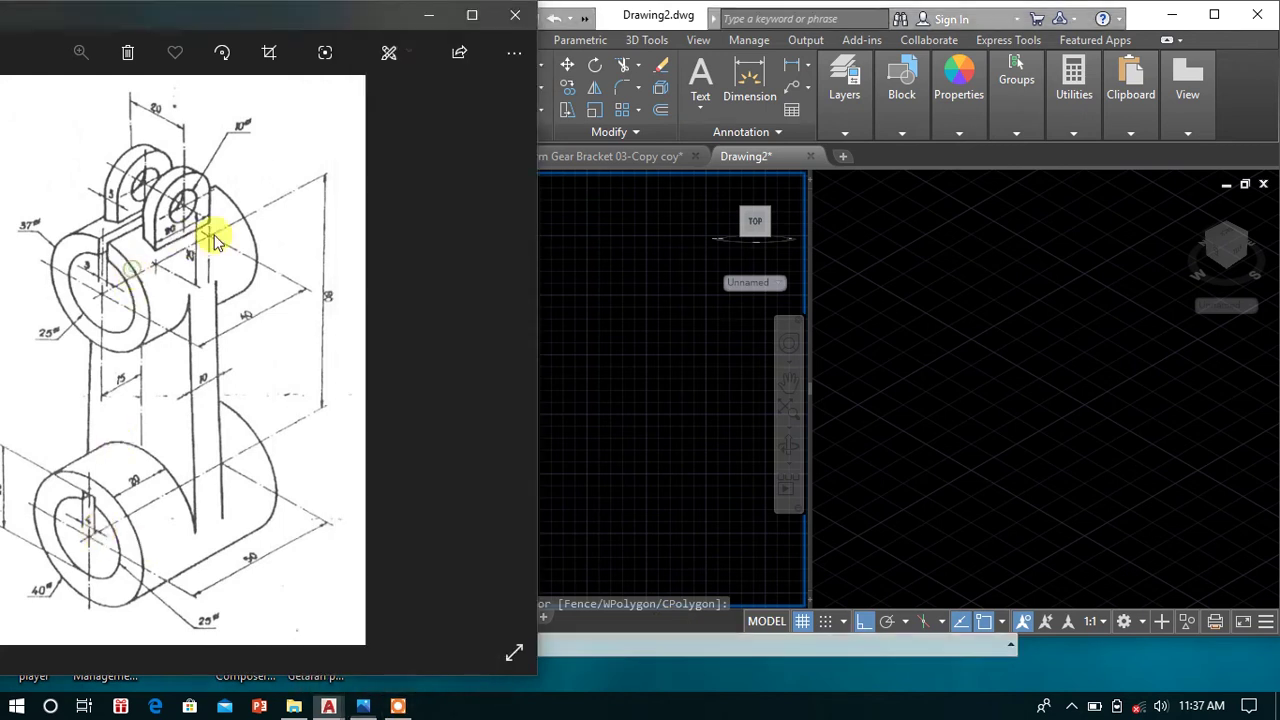
click(472, 15)
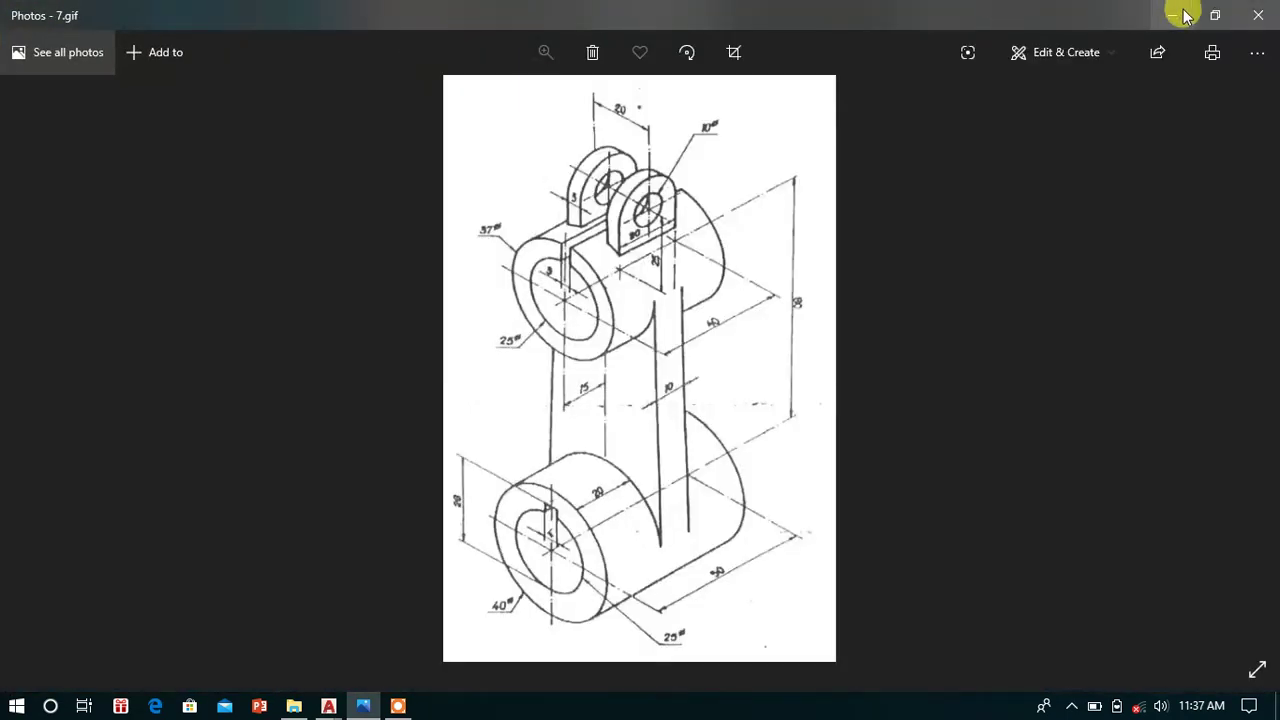
click(1210, 15)
click(608, 271)
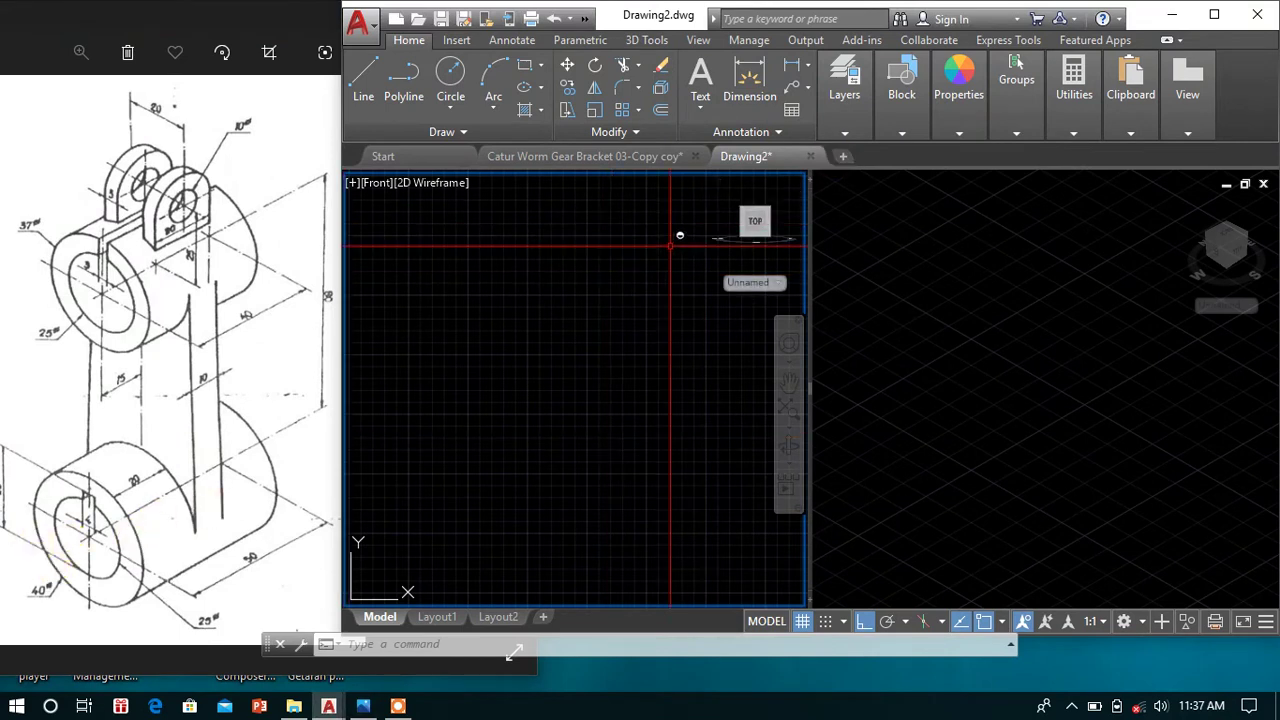
- Draw the lower concentric circles with radii 20 and 12.5 in the front view
click(450, 78)
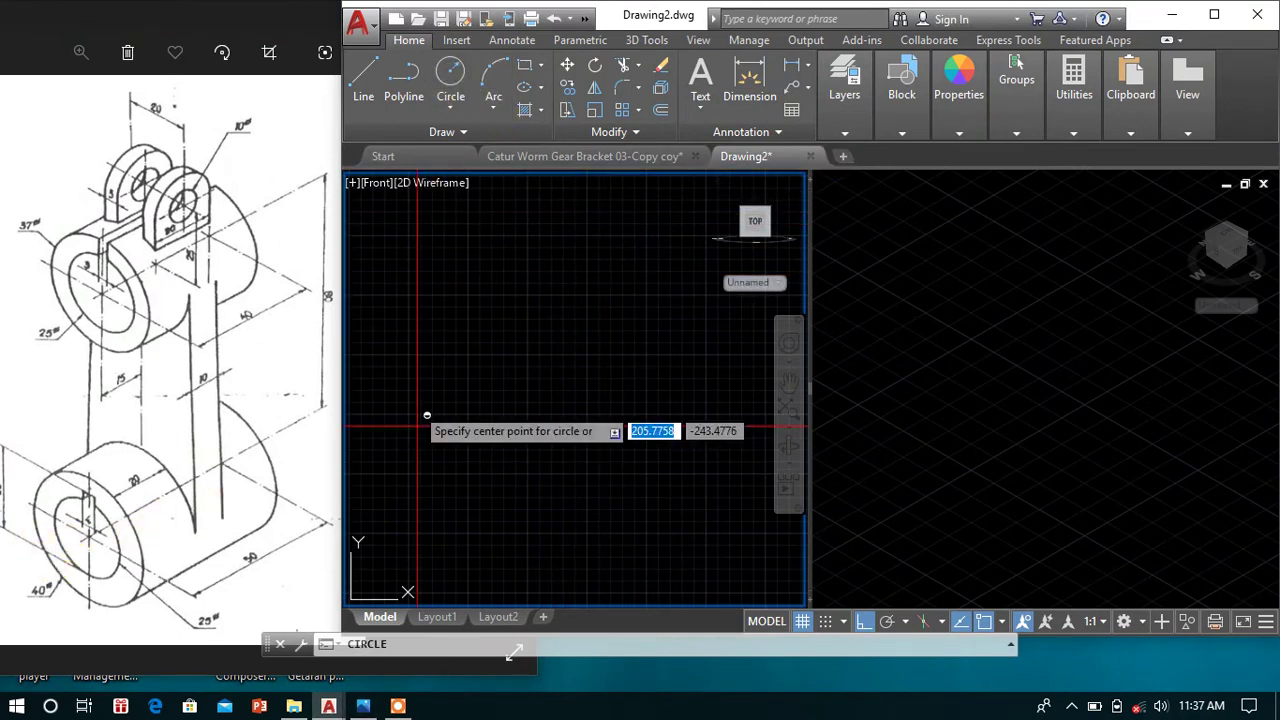
click(521, 462)
text(20)
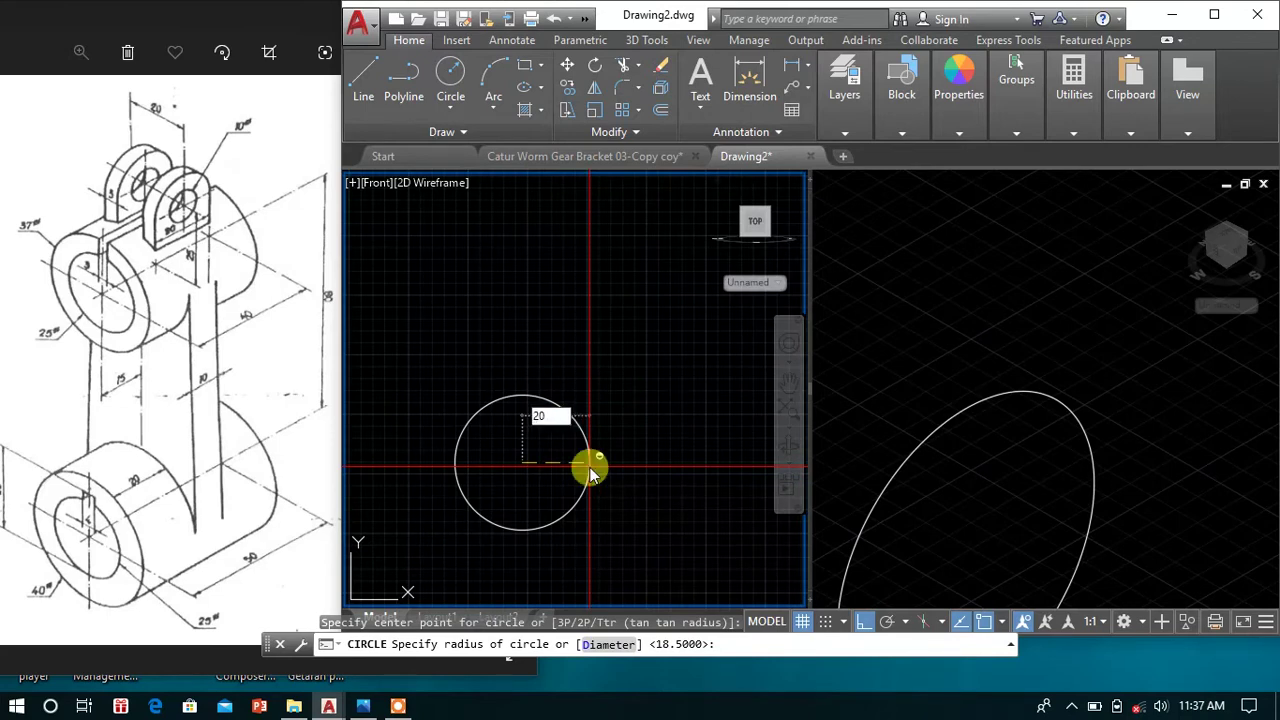
key(Return)
mouse_move(664, 420)
middle_down()
mouse_move(602, 375)
mouse_move(644, 363)
middle_up()
right_click(560, 335)
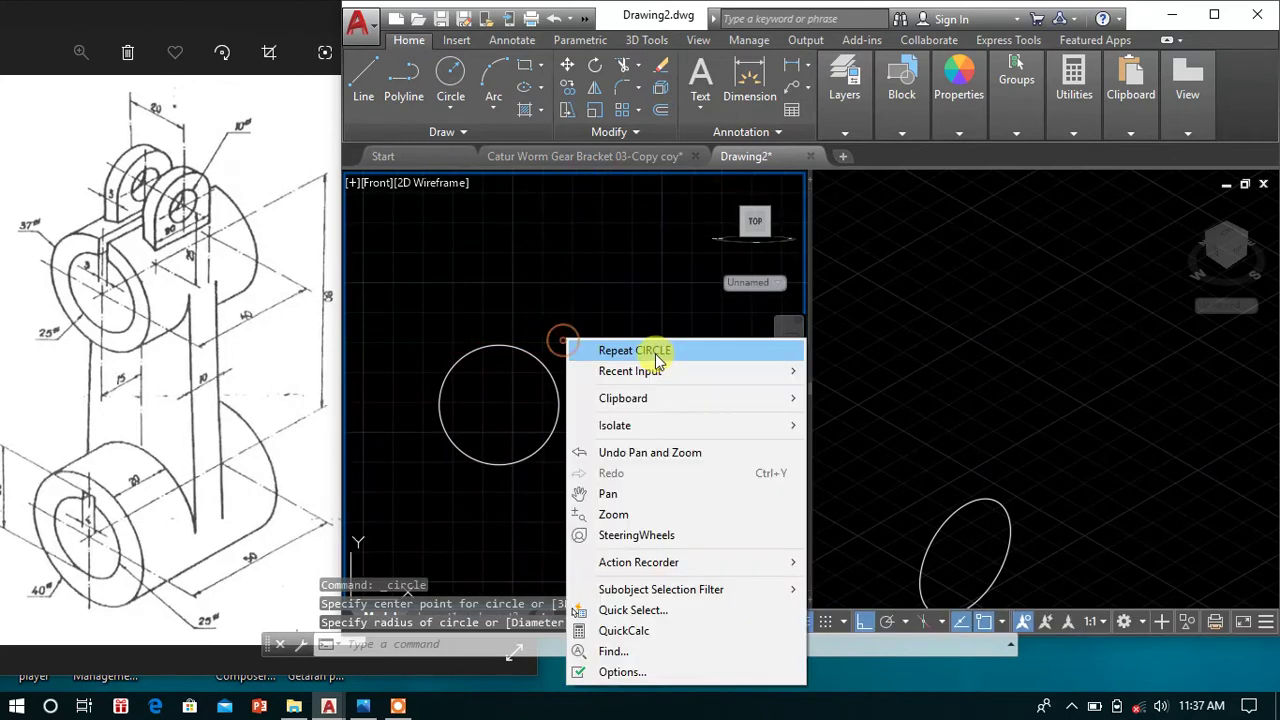
click(620, 346)
click(512, 401)
text(12.5)
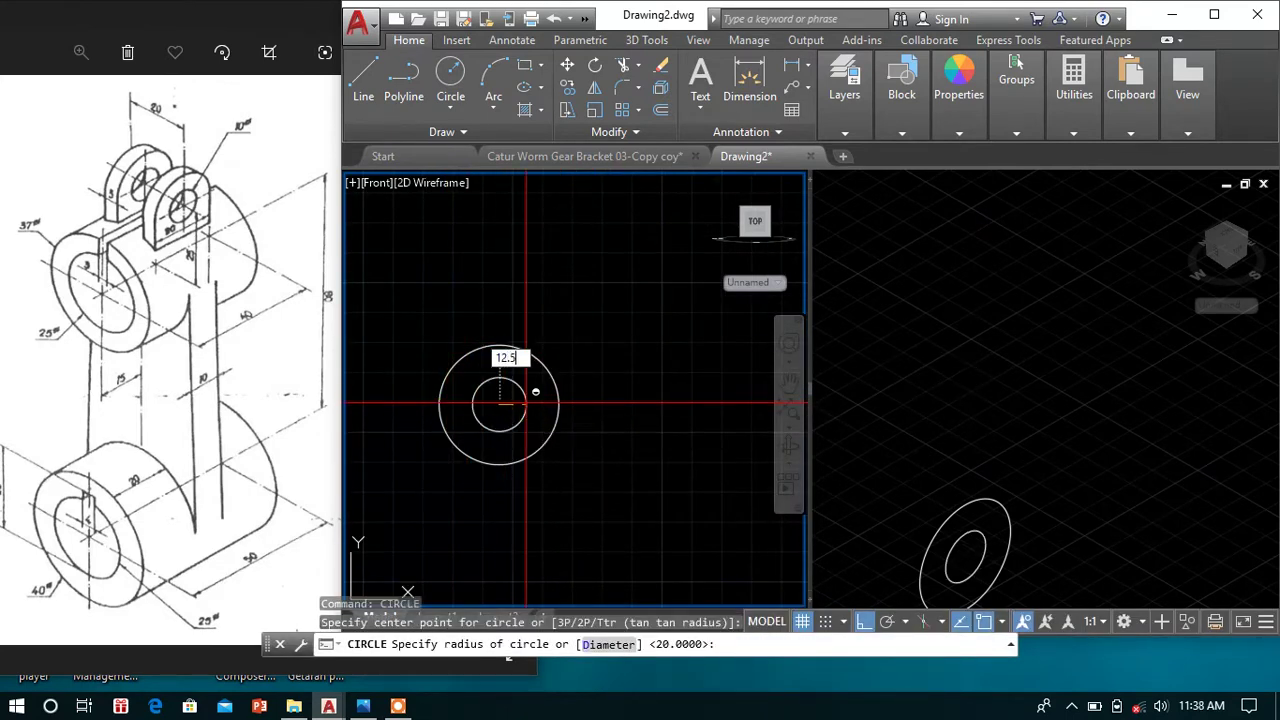
key(Return)
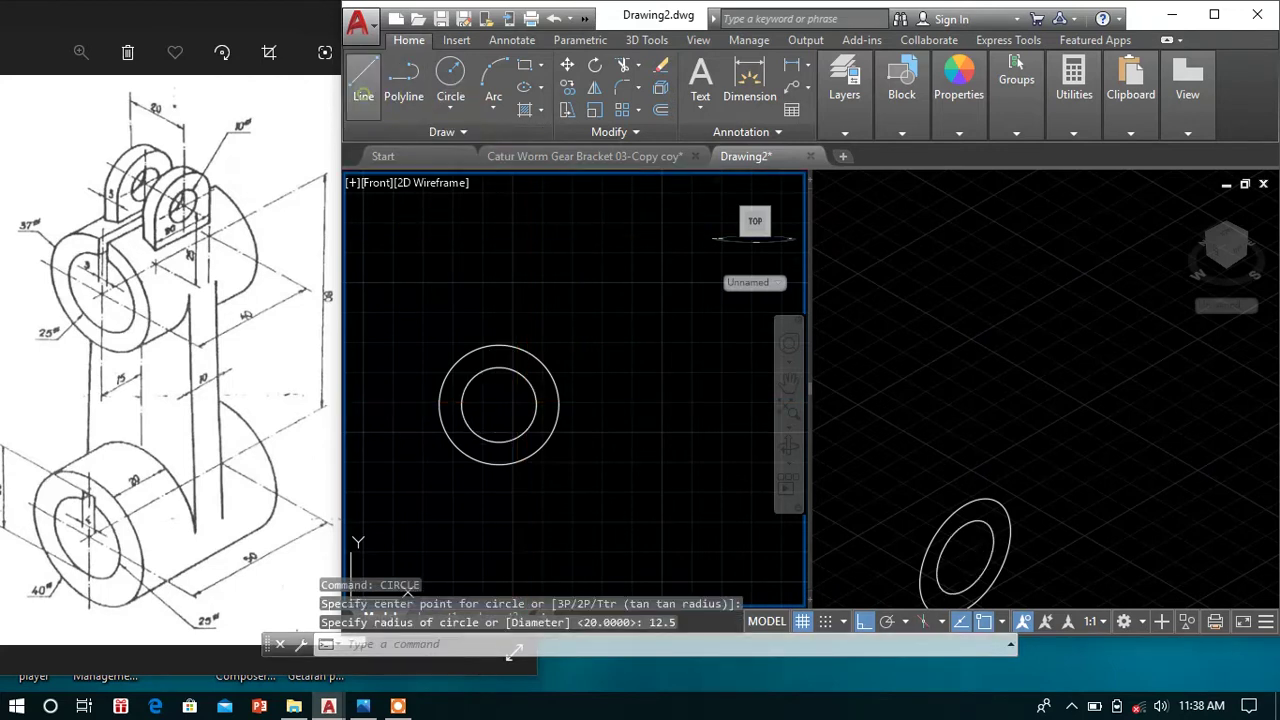
- Draw an 80-unit vertical centre line upward from the lower circles' centre
click(364, 80)
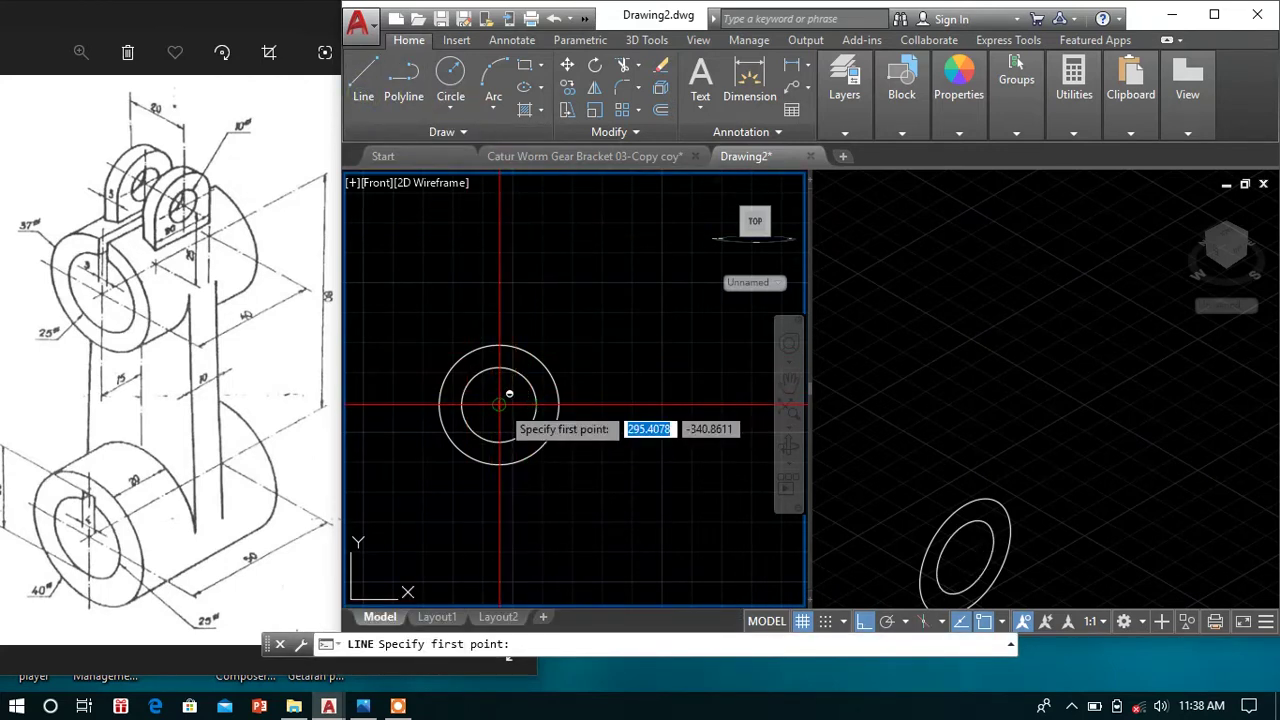
click(500, 404)
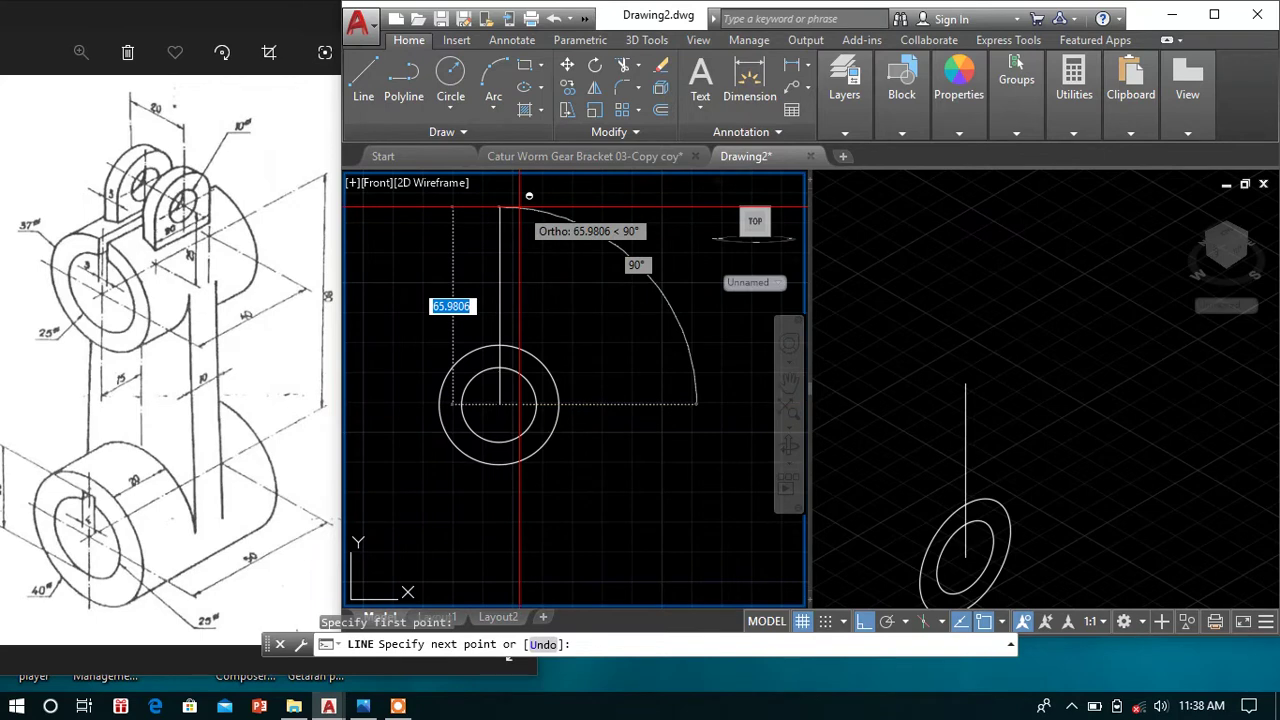
text(80)
scroll(529, 195, down, 1)
key(Return)
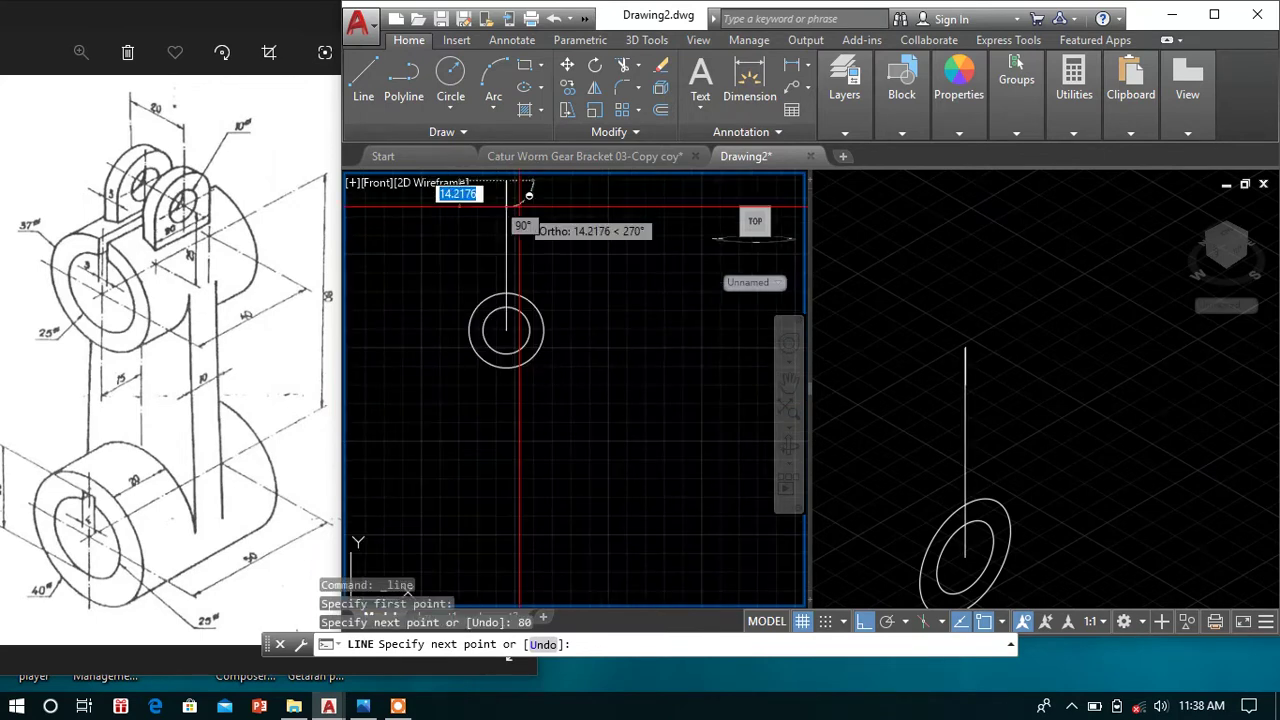
middle_drag(519, 207, 523, 247)
right_click(577, 256)
click(600, 266)
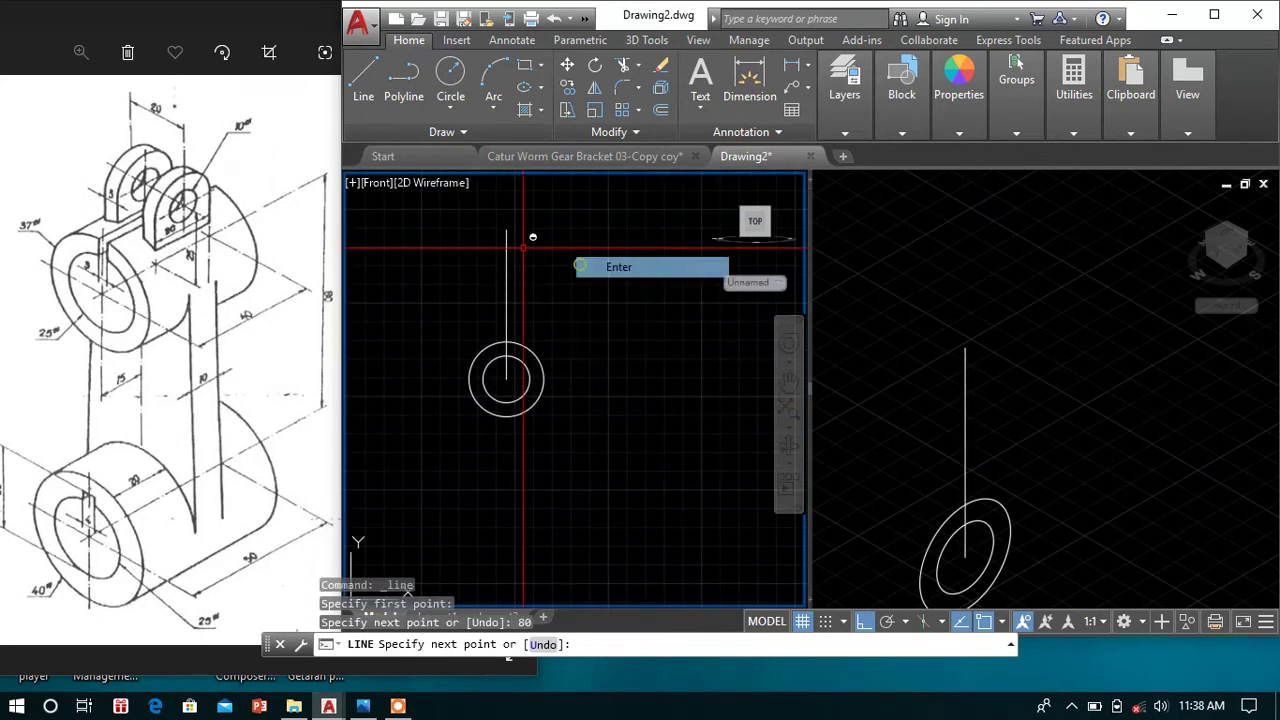
- Draw concentric circles of radius 18.5 and 12.5 at the line's top end
right_click(553, 233)
mouse_move(617, 264)
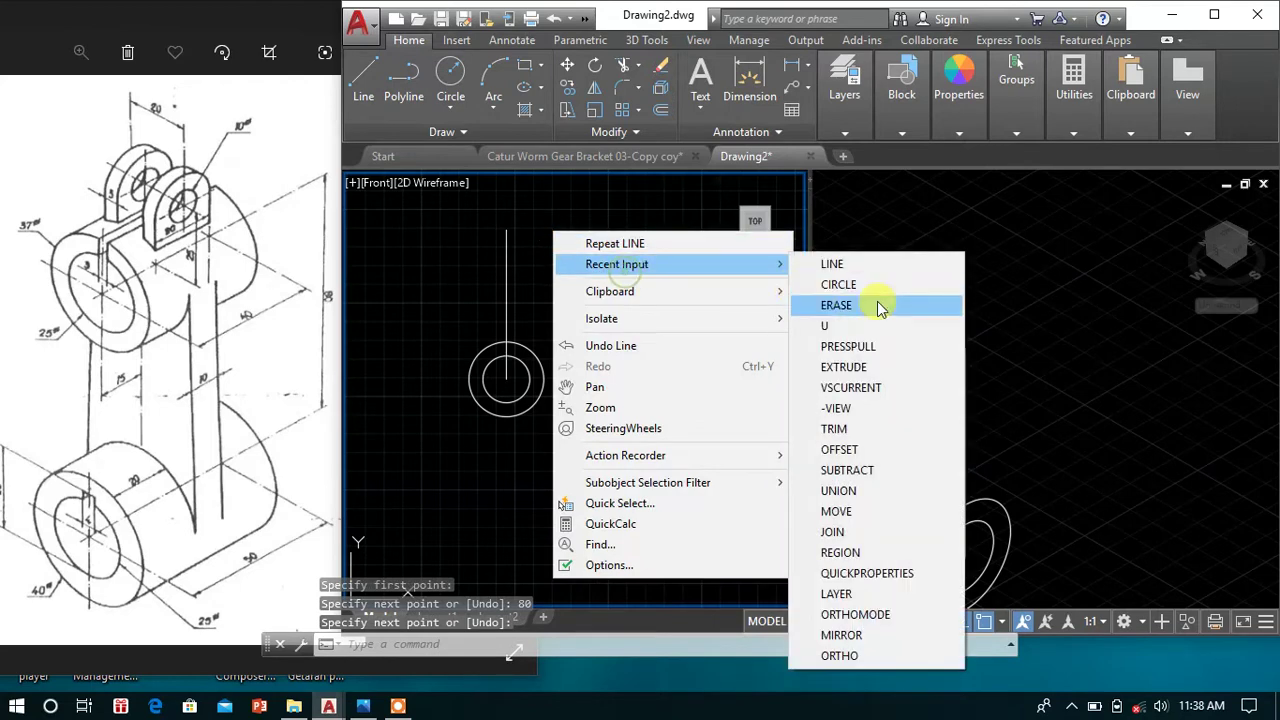
click(874, 285)
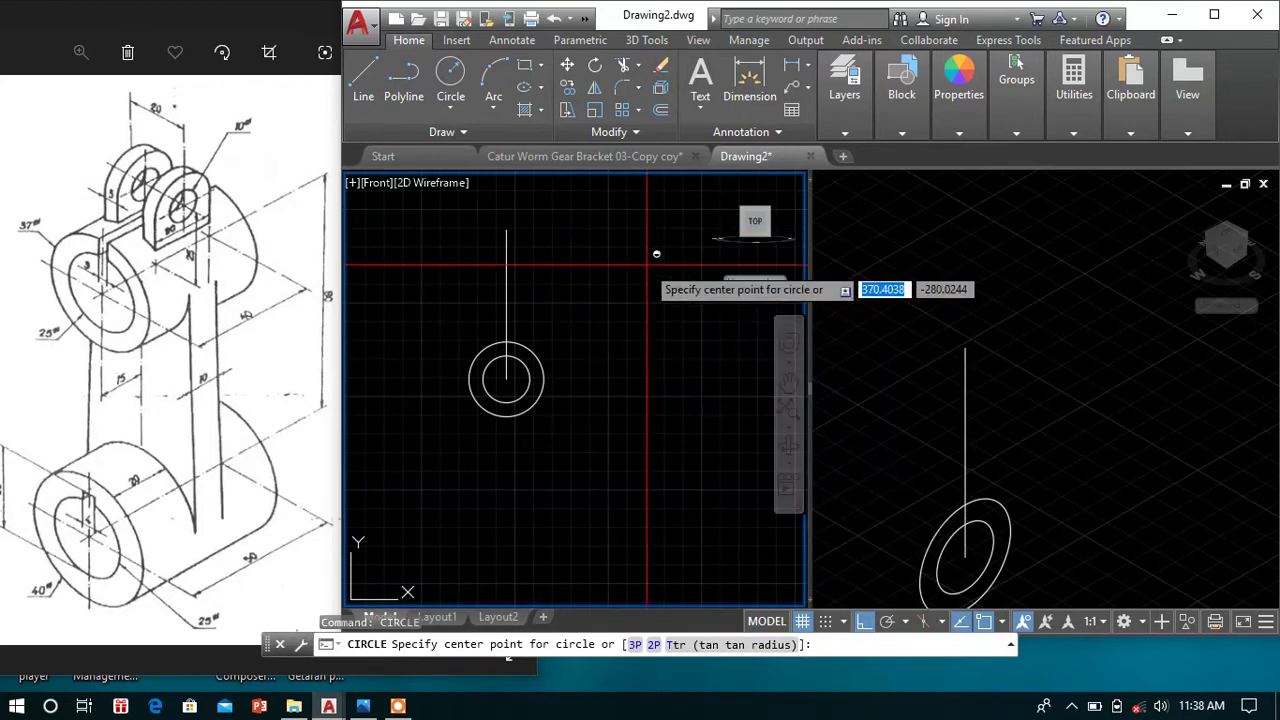
click(506, 229)
text(18.5)
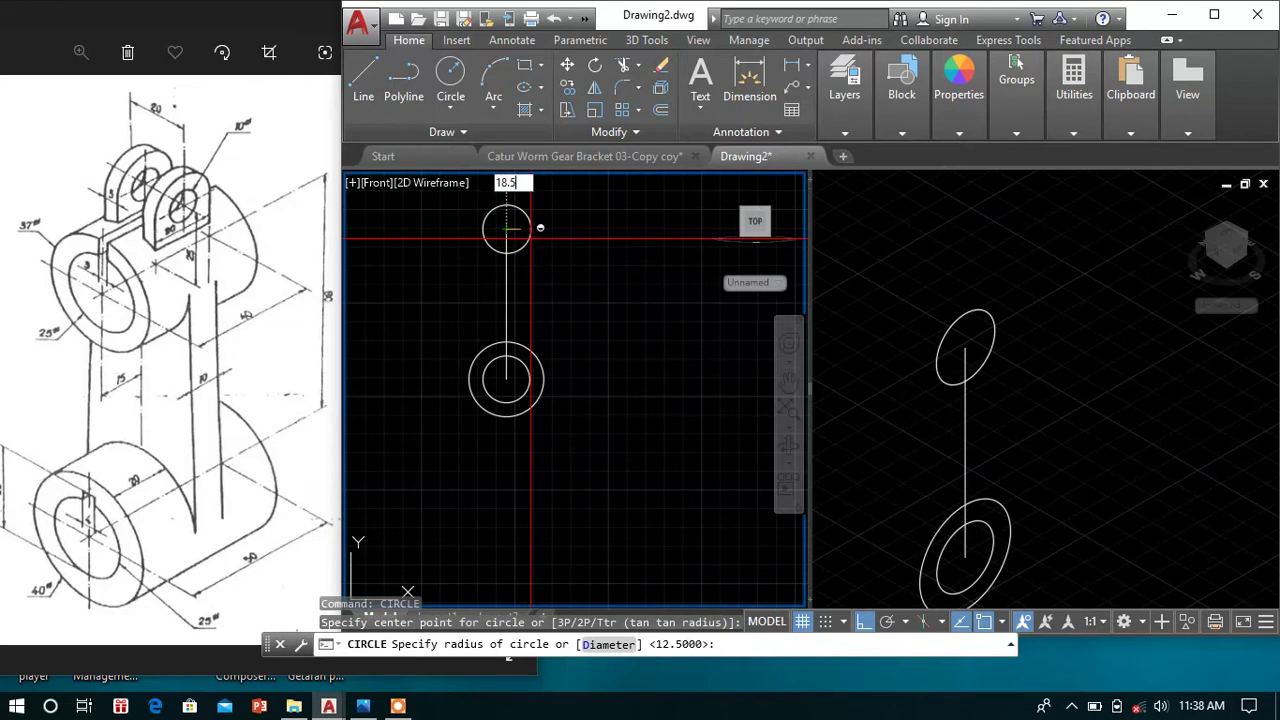
key(Return)
right_click(500, 310)
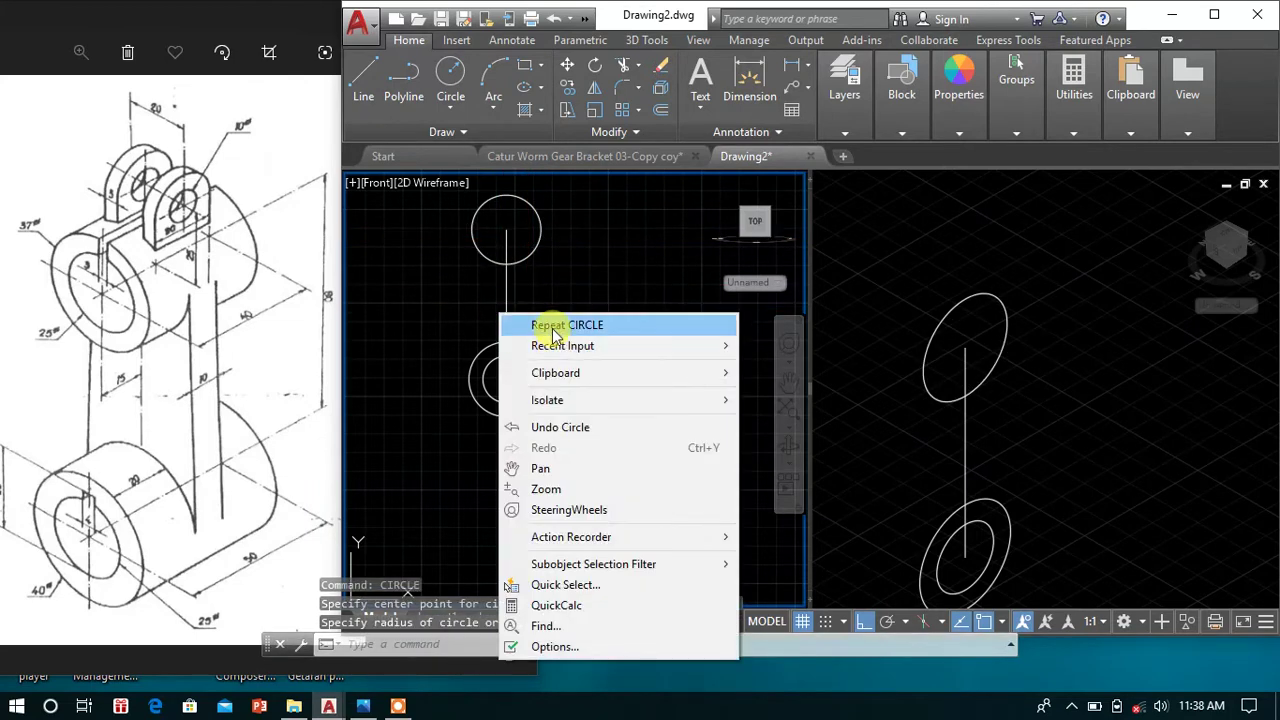
click(551, 321)
click(506, 229)
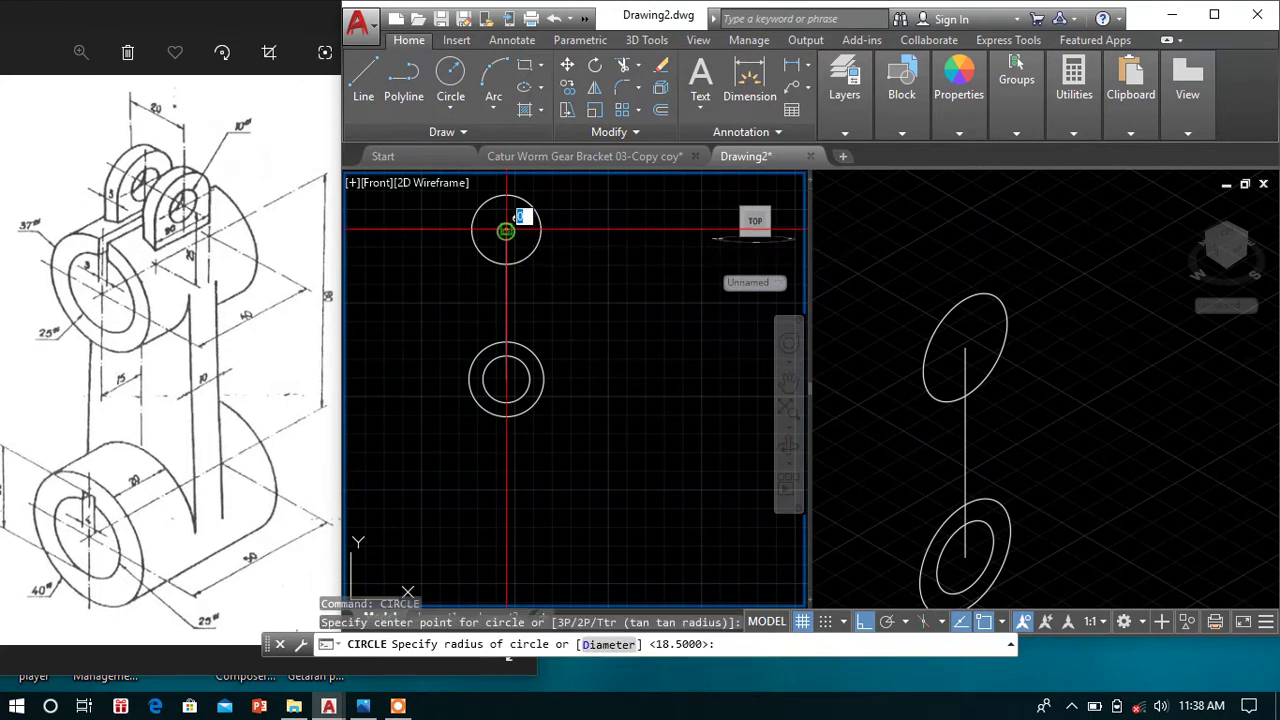
text(12.)
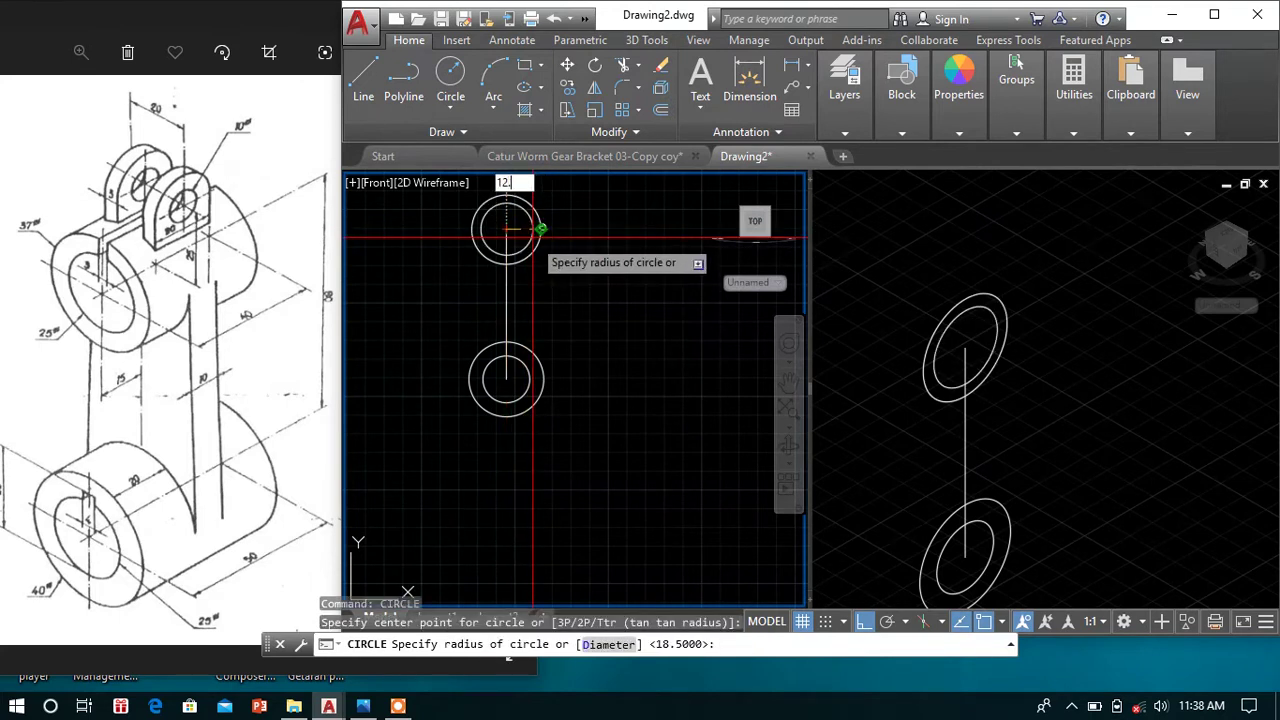
text(5)
key(Return)
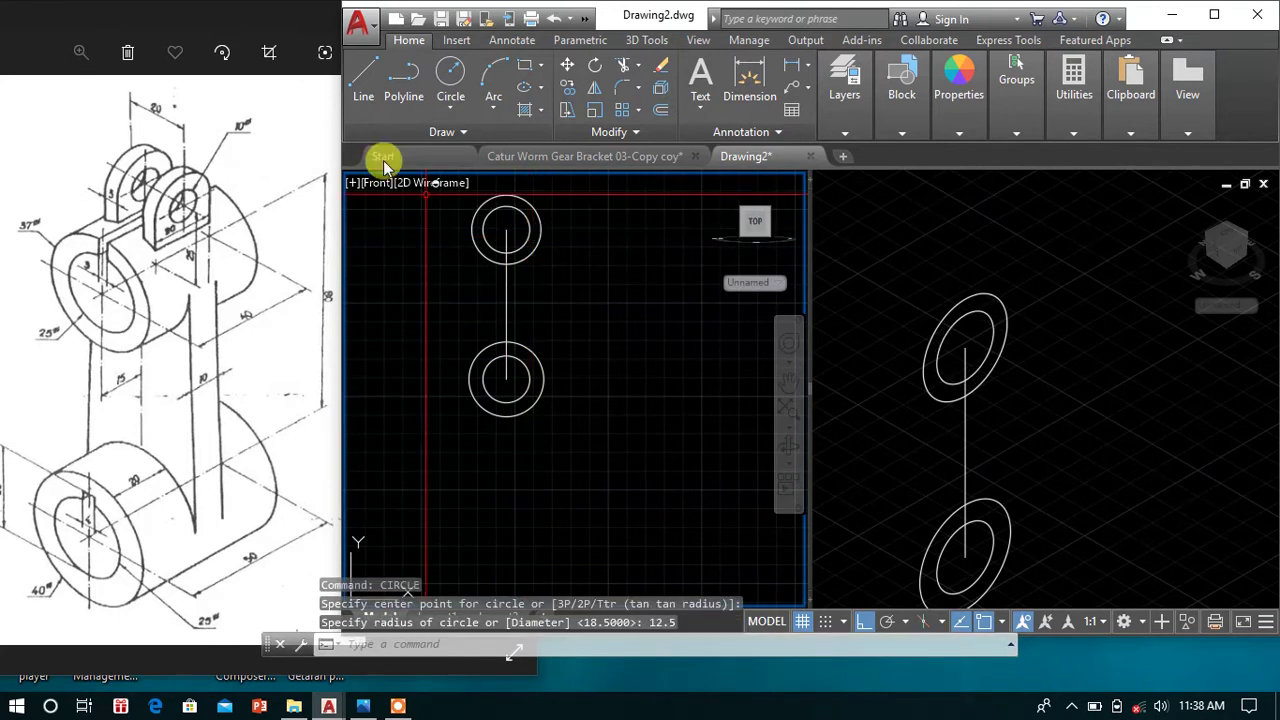
- Draw the left side line from the lower circle's edge to the upper circle's left side
click(363, 76)
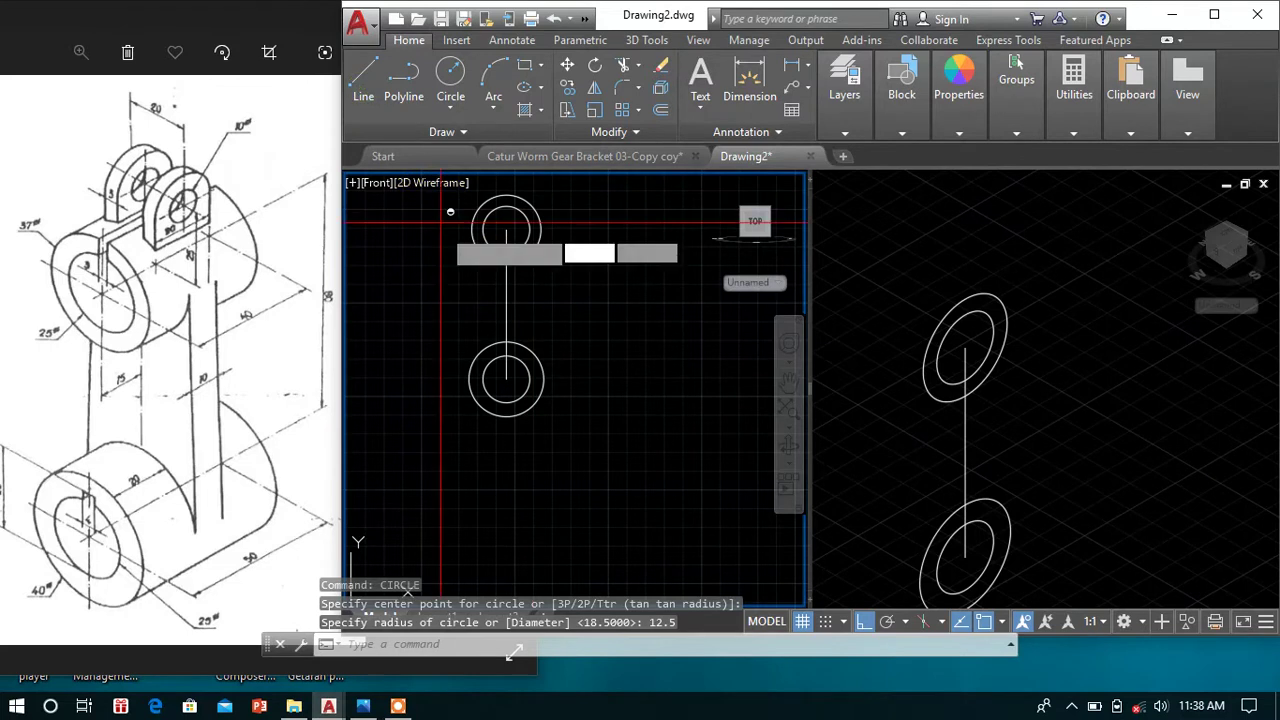
click(469, 374)
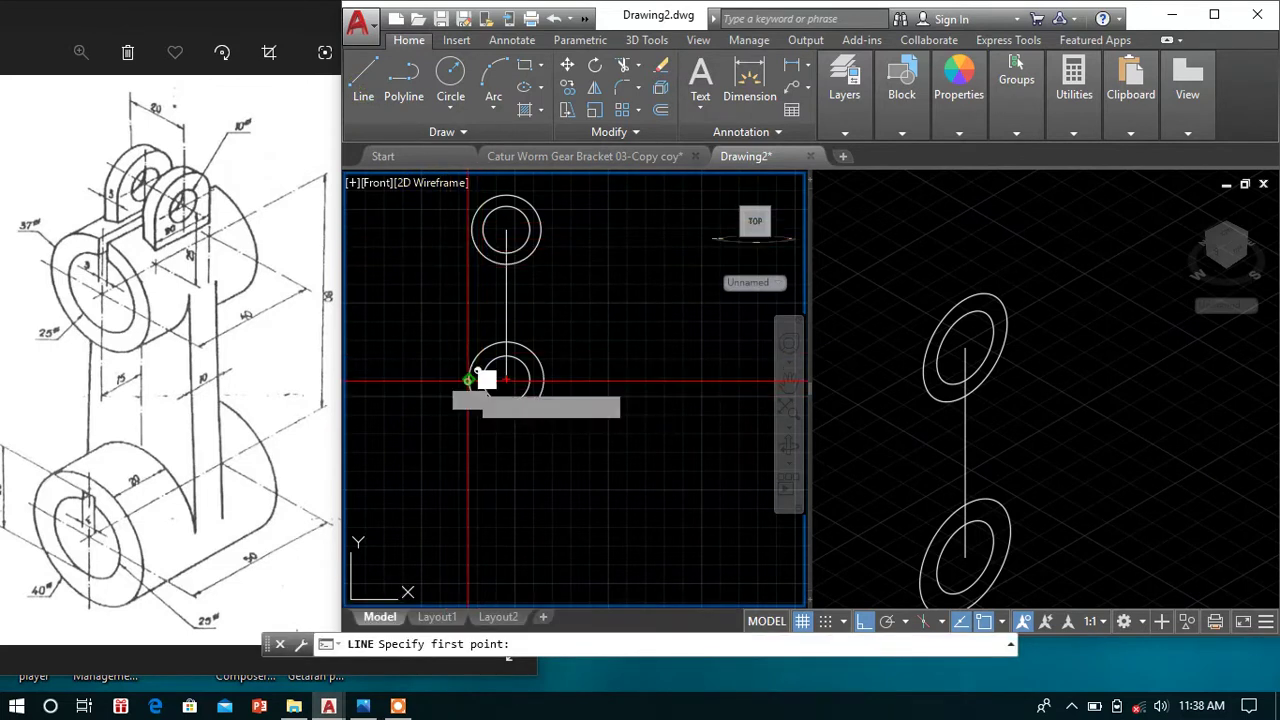
click(477, 224)
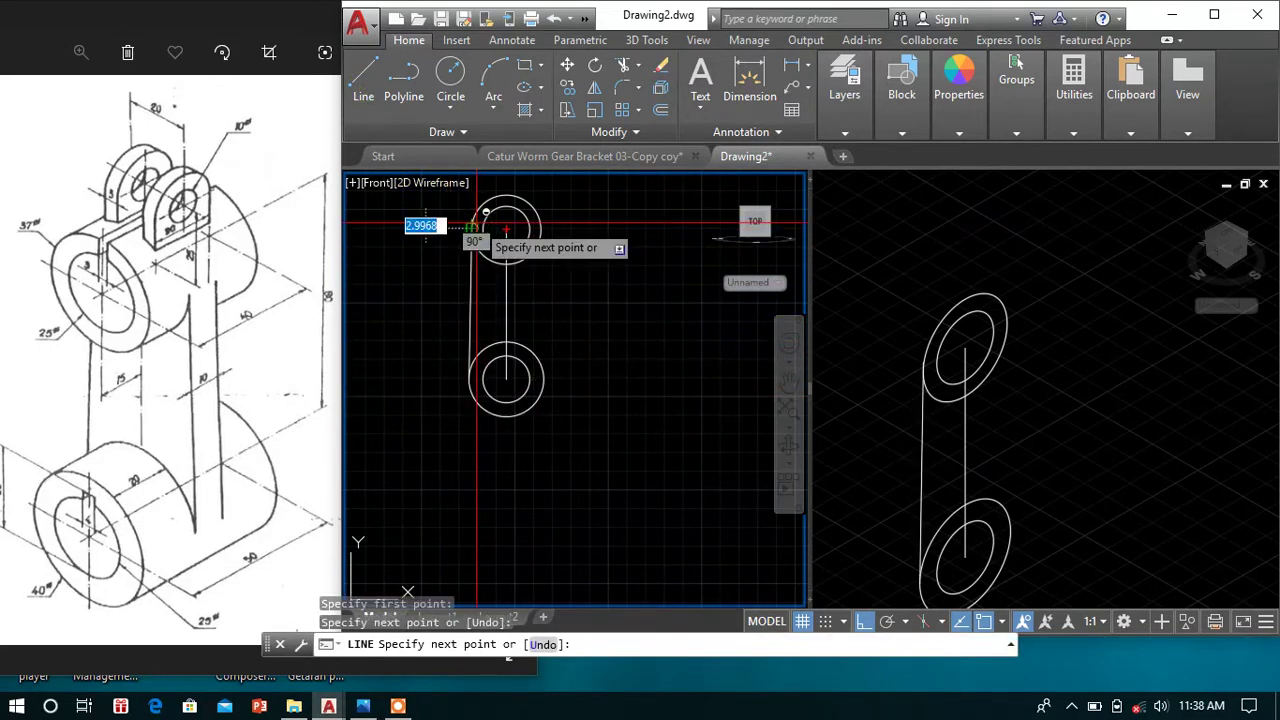
right_click(597, 251)
click(610, 261)
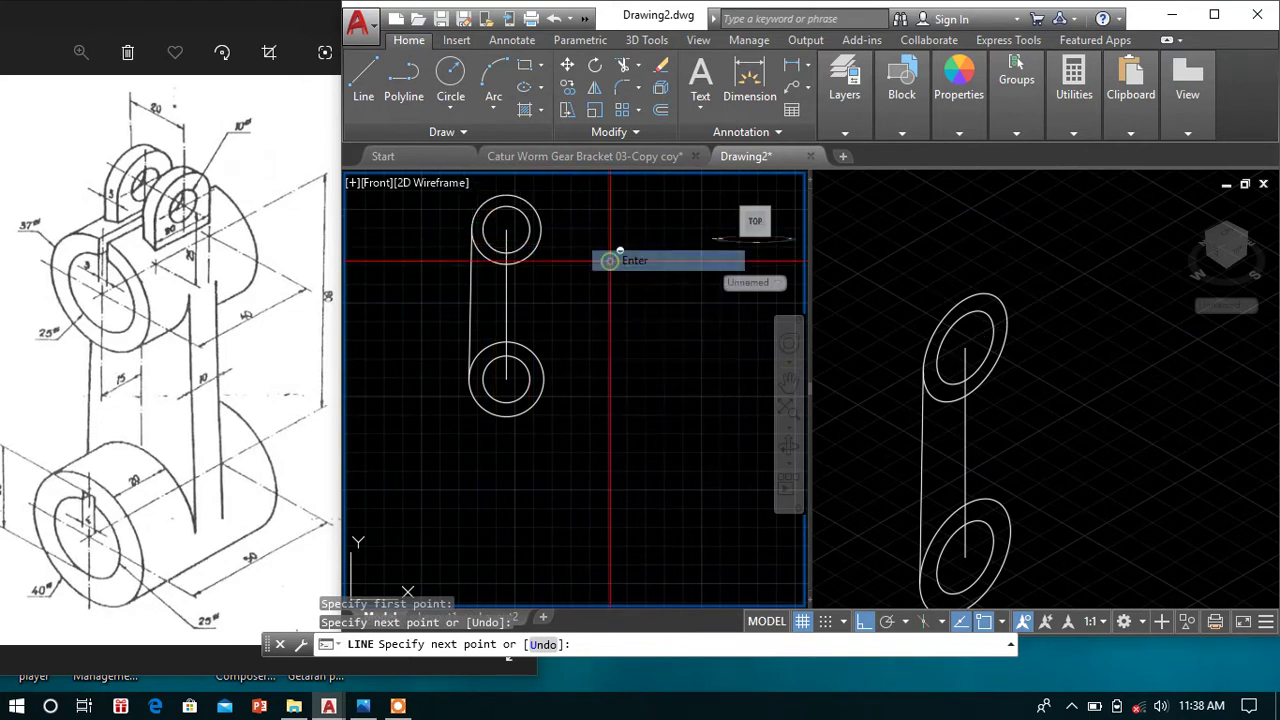
- Mirror the left side line about the vertical centre line, keeping the original
click(597, 96)
click(471, 285)
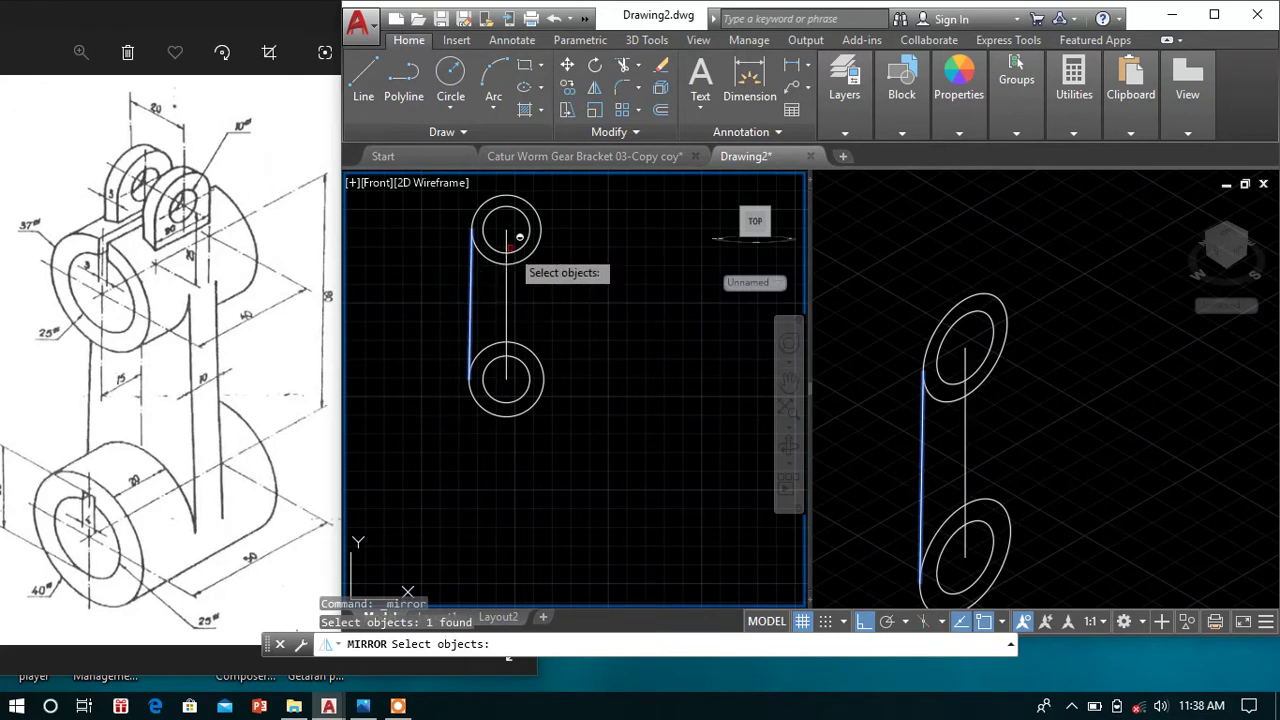
key(Return)
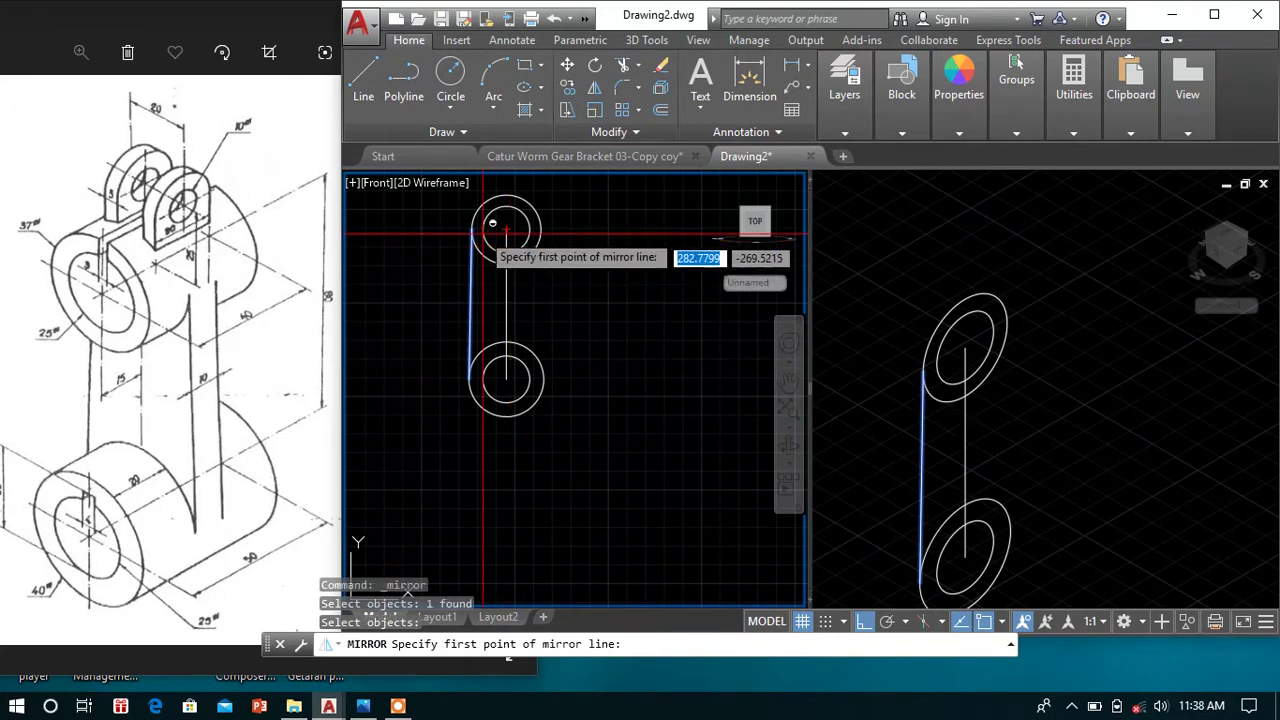
click(506, 229)
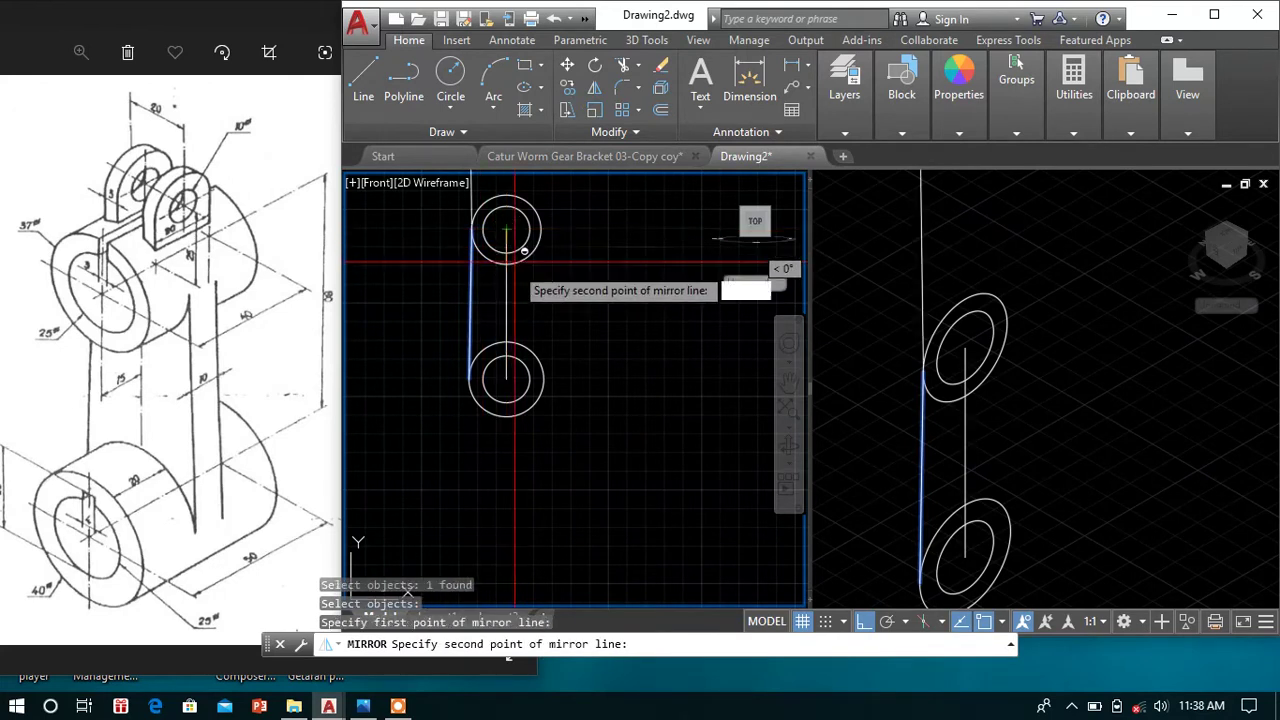
click(506, 378)
right_click(645, 344)
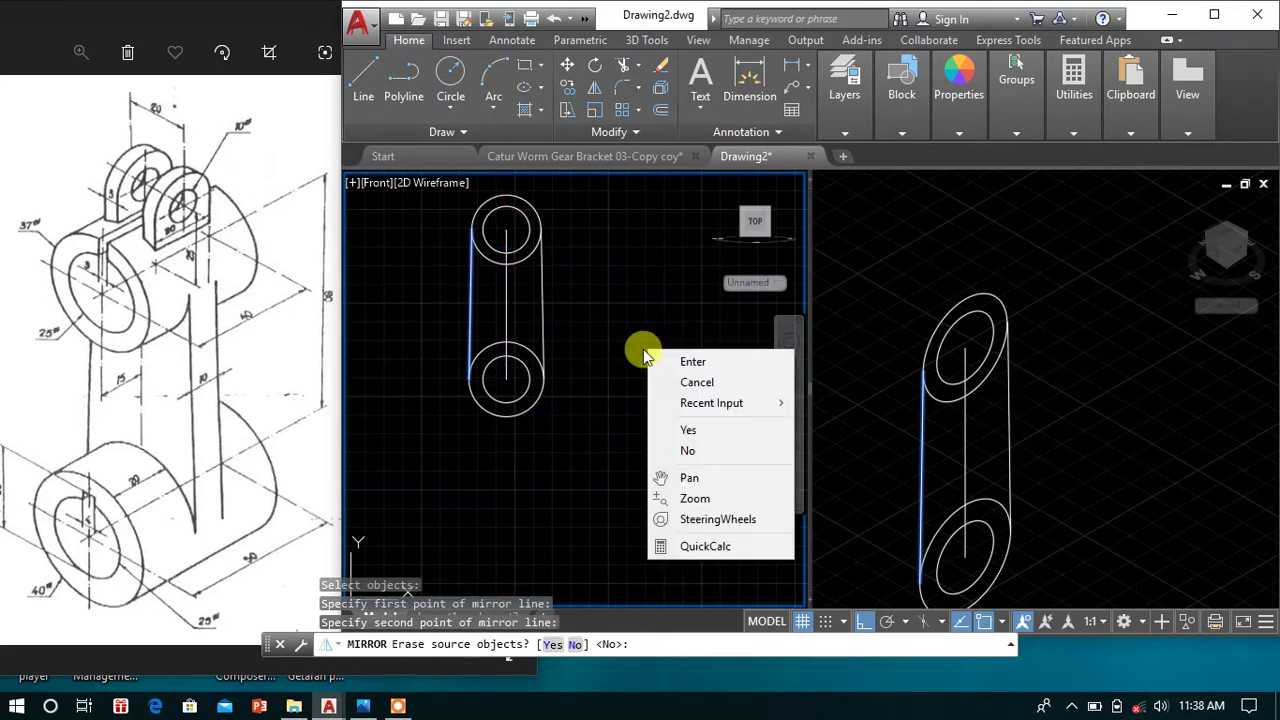
click(674, 360)
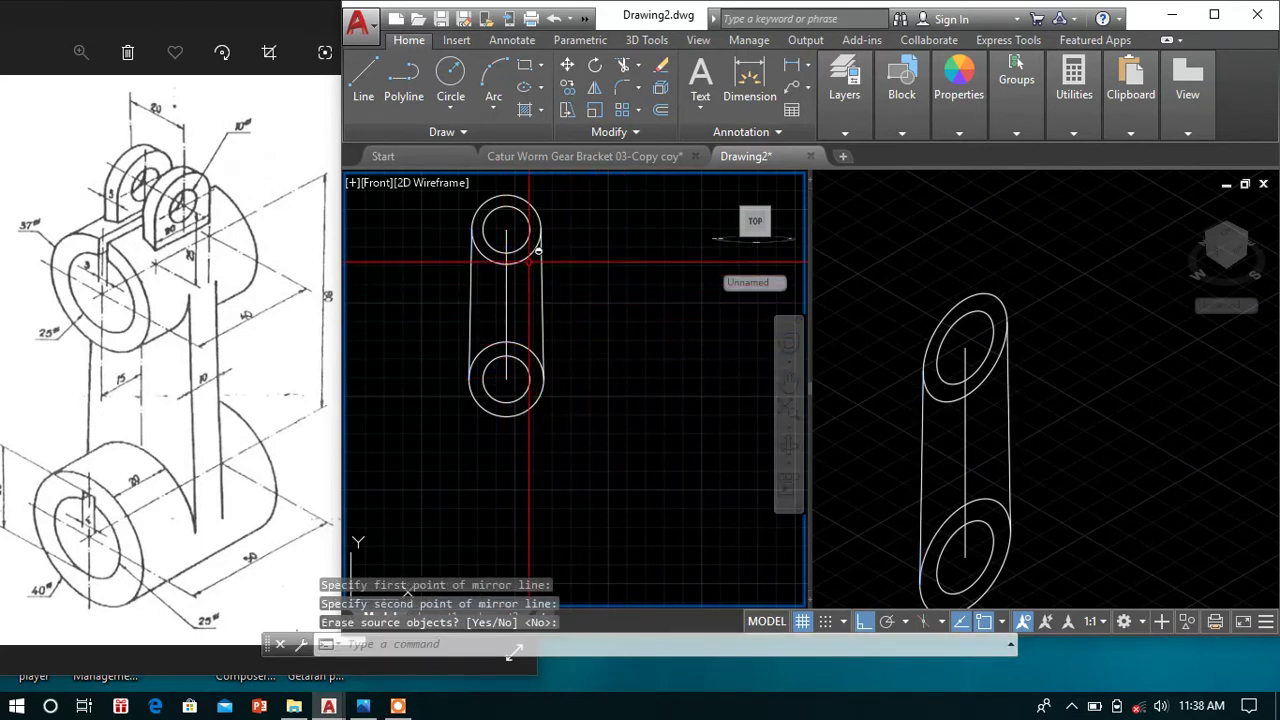
scroll(540, 264, up, 2)
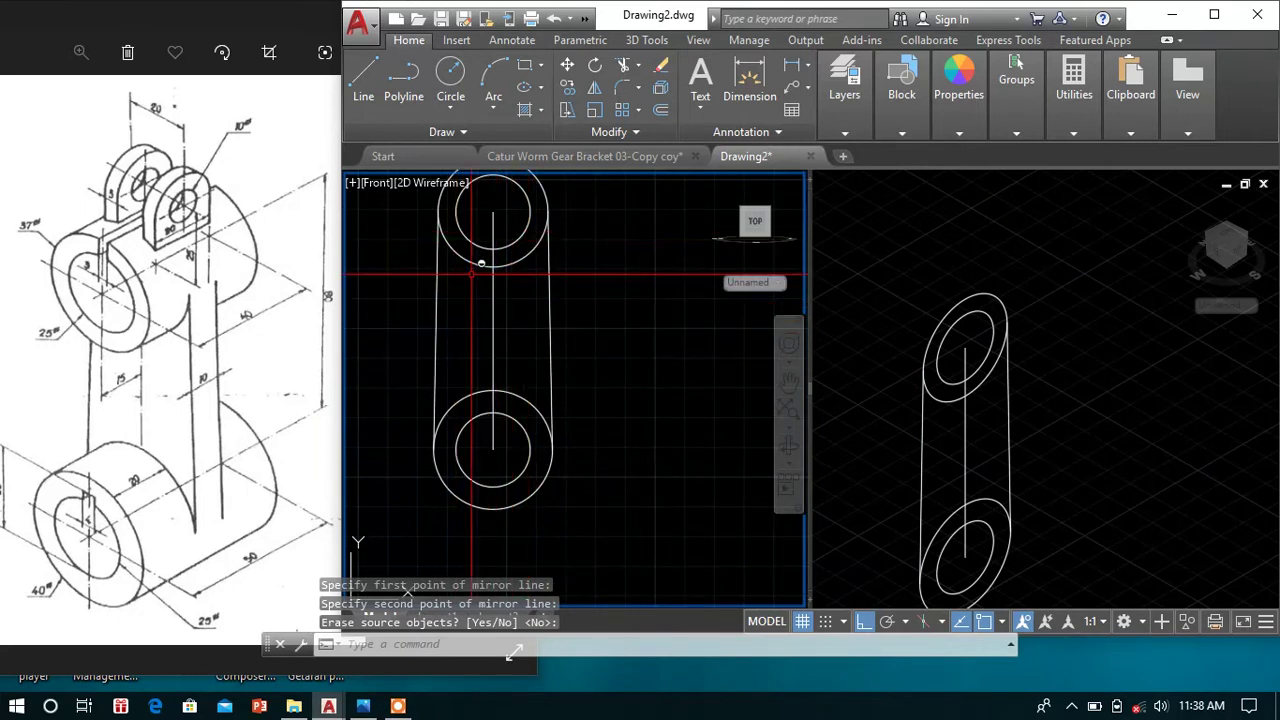
- Offset the vertical centre line 2 units to each side for the keyway walls
text(of)
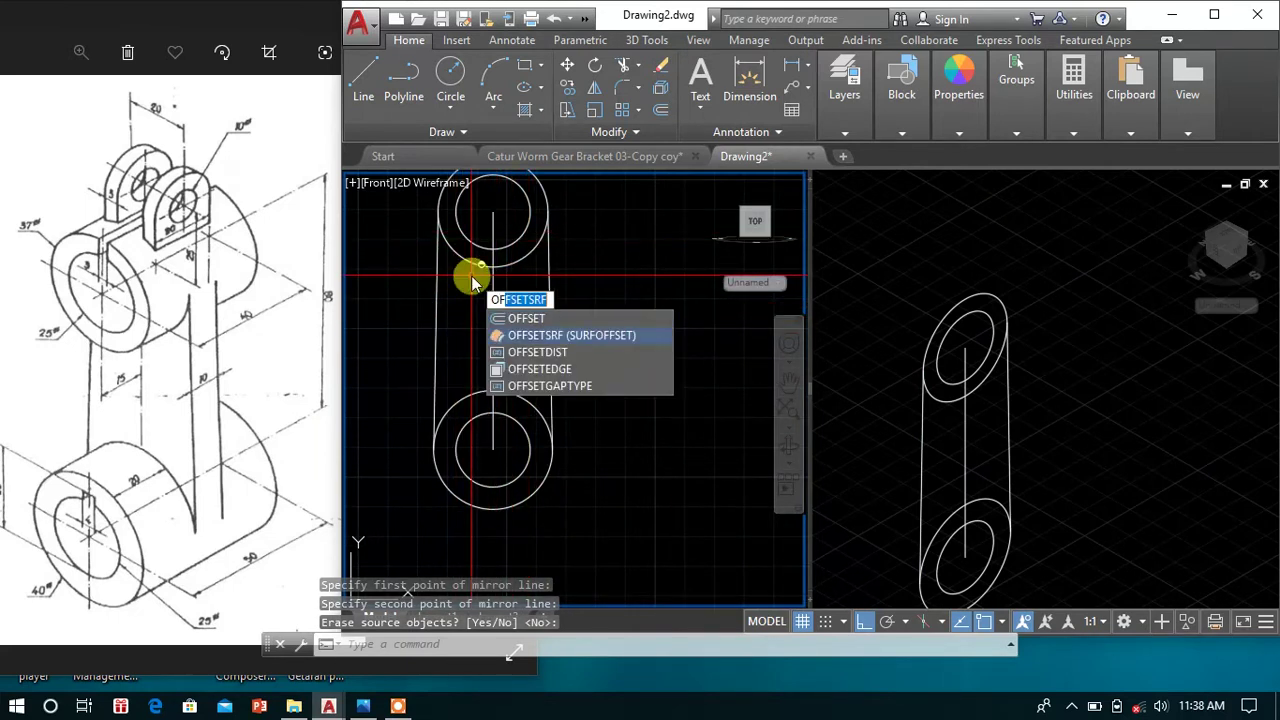
key(Return)
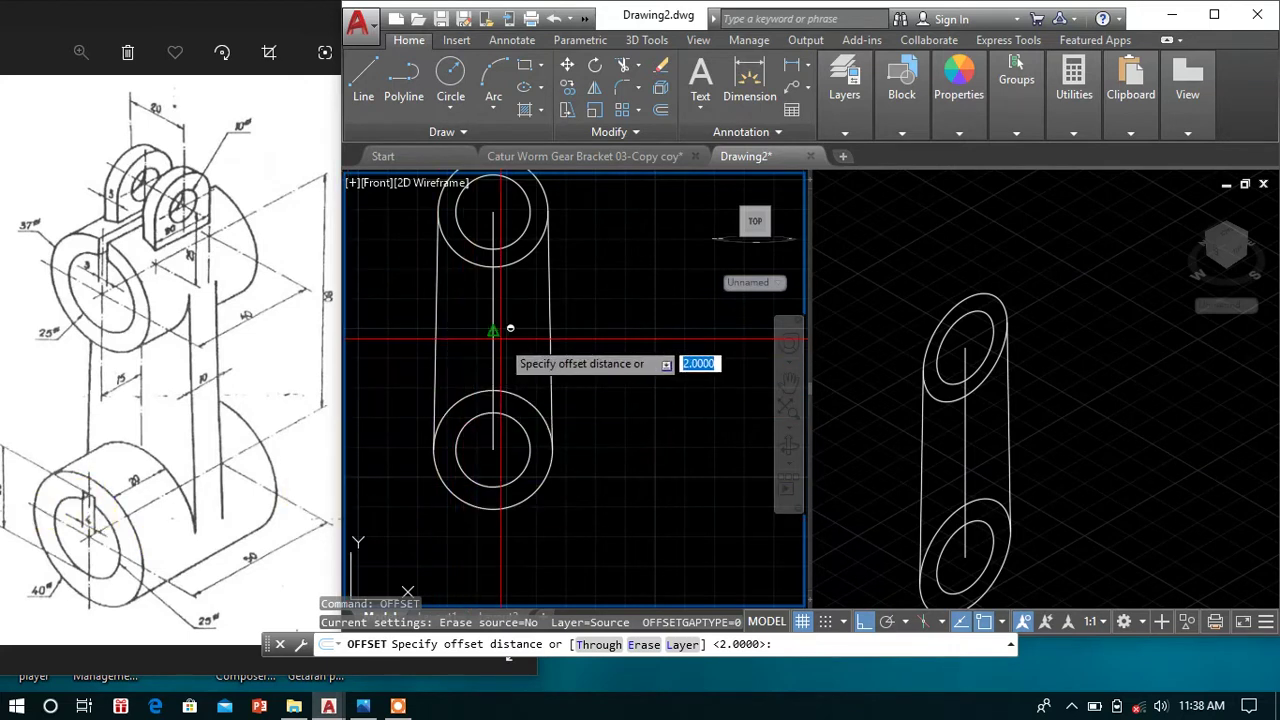
key(Return)
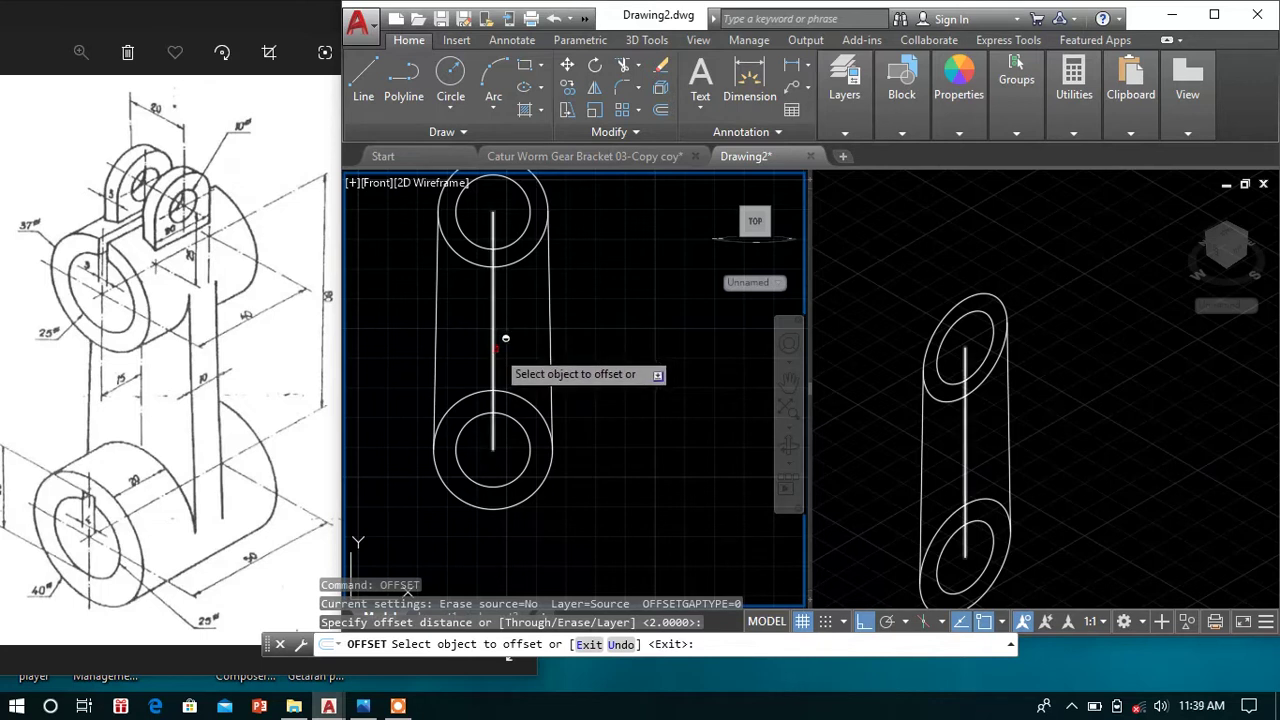
click(492, 330)
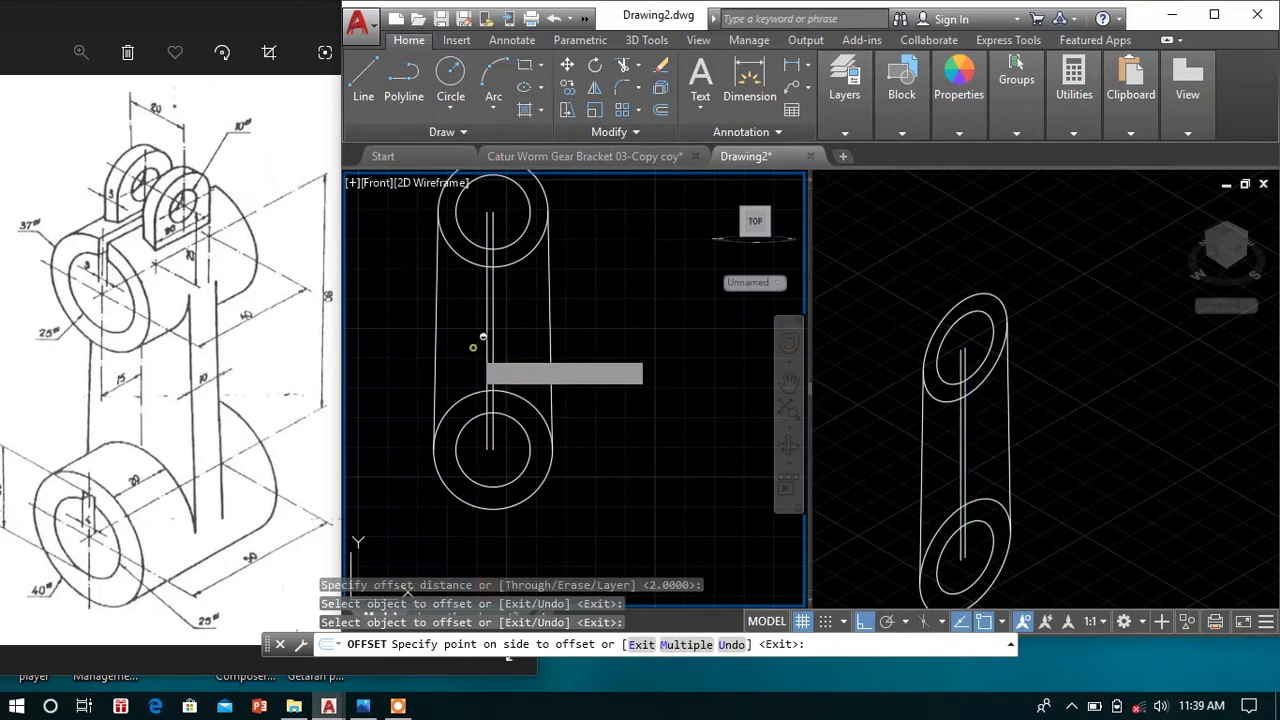
click(477, 346)
click(490, 345)
click(502, 362)
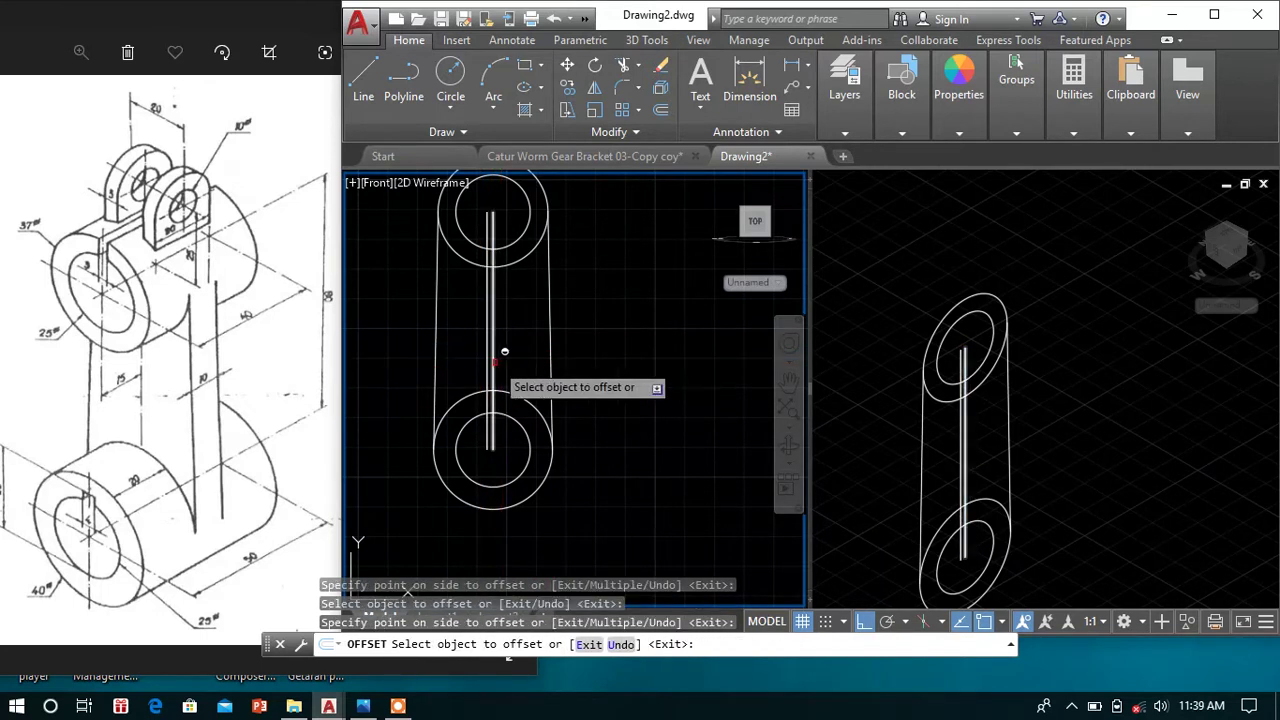
click(493, 355)
click(502, 358)
scroll(505, 372, up, 3)
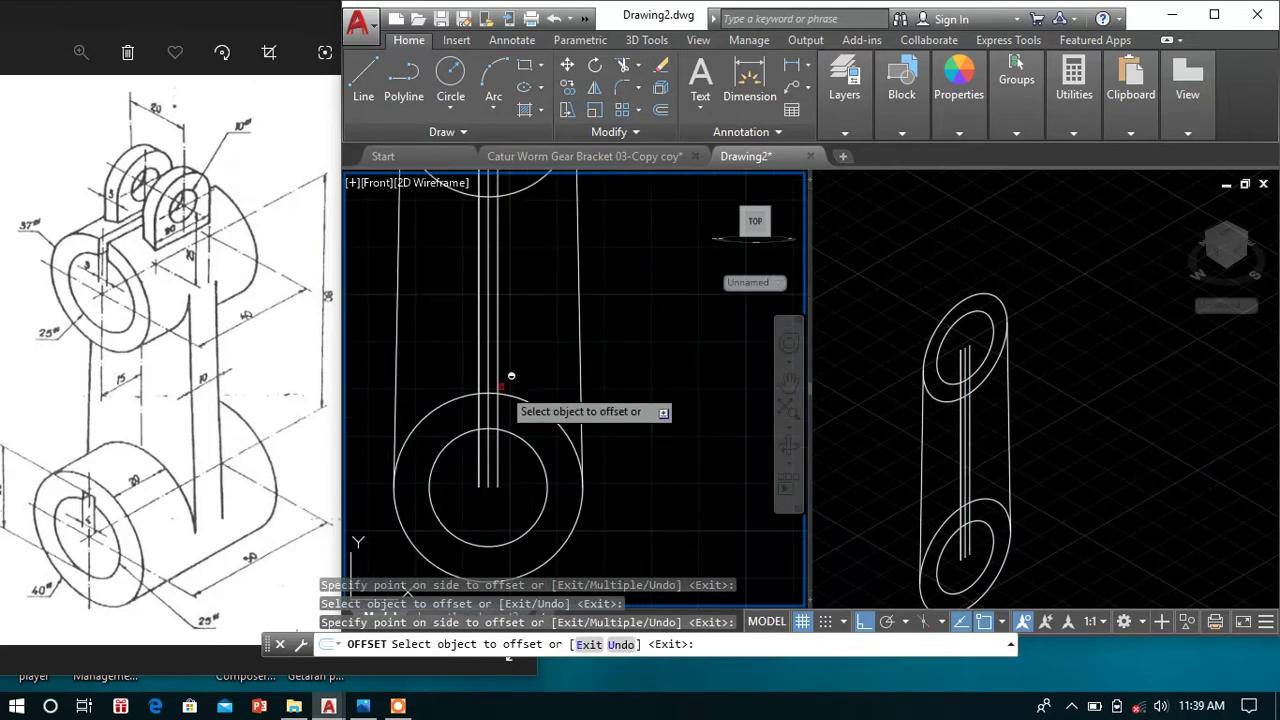
right_click(511, 334)
click(530, 344)
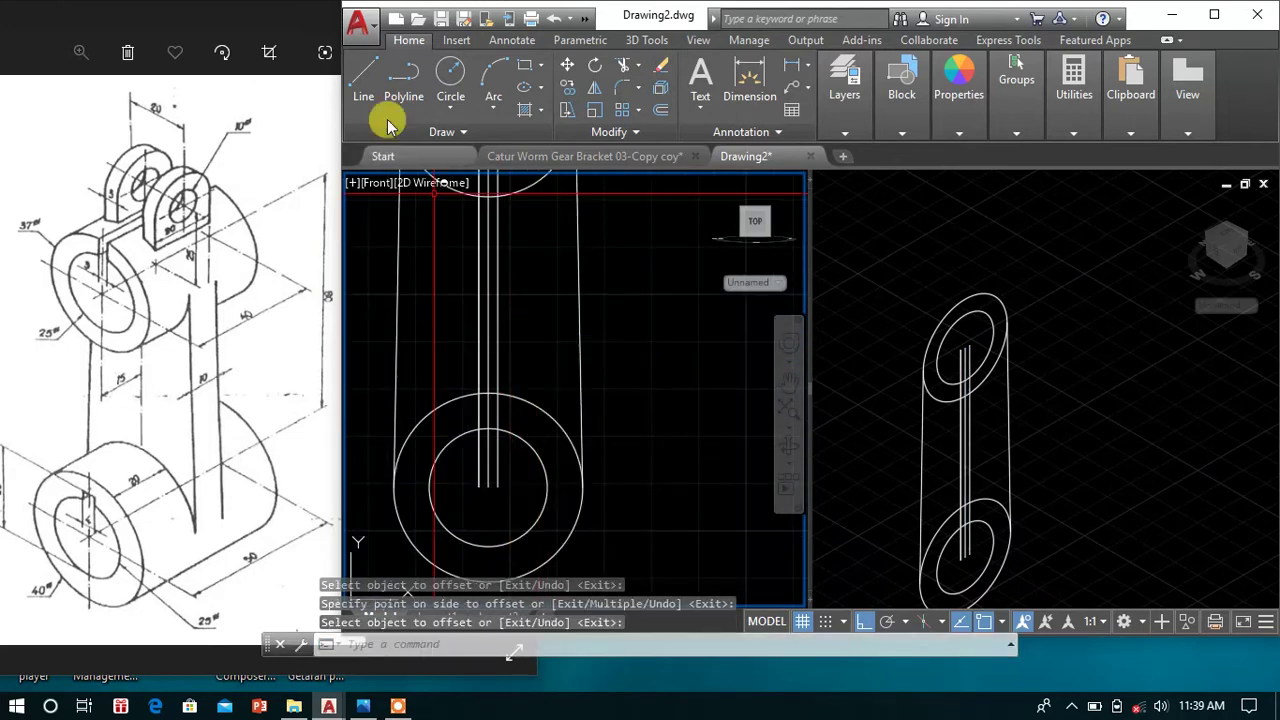
- Draw the keyway top: a 3-unit line up from the bore edge, then 4 across
click(361, 77)
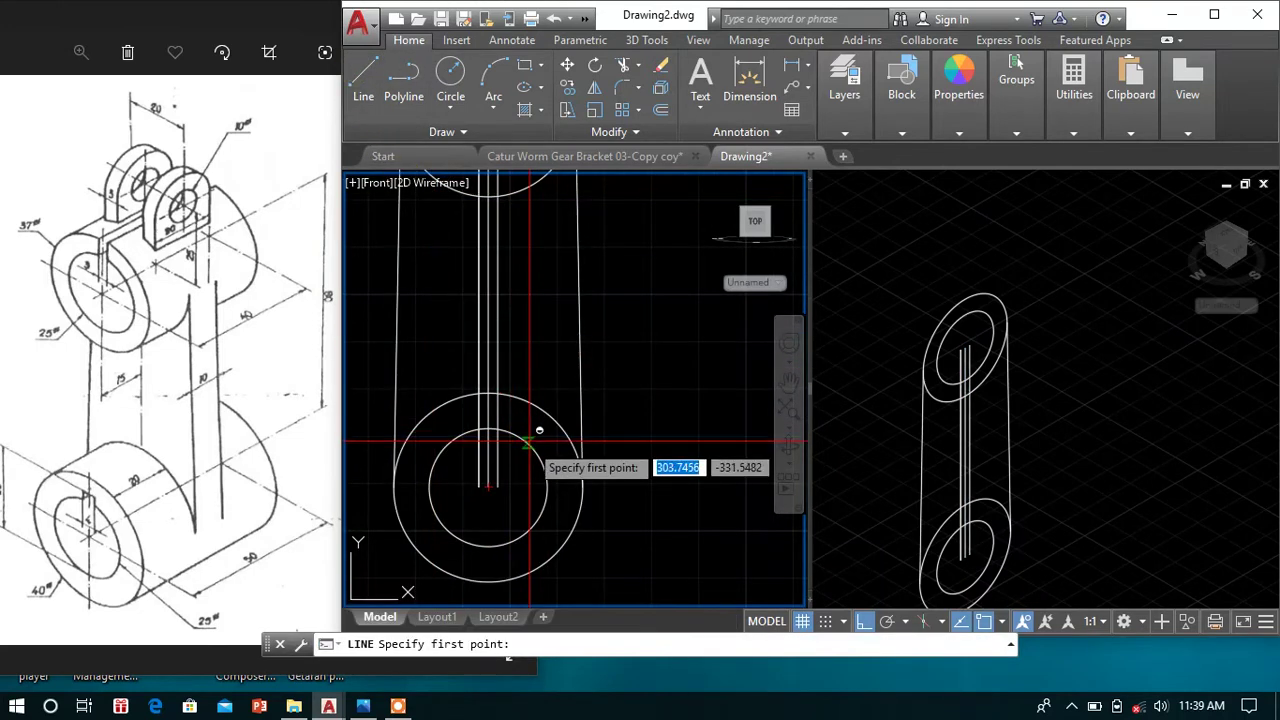
click(481, 426)
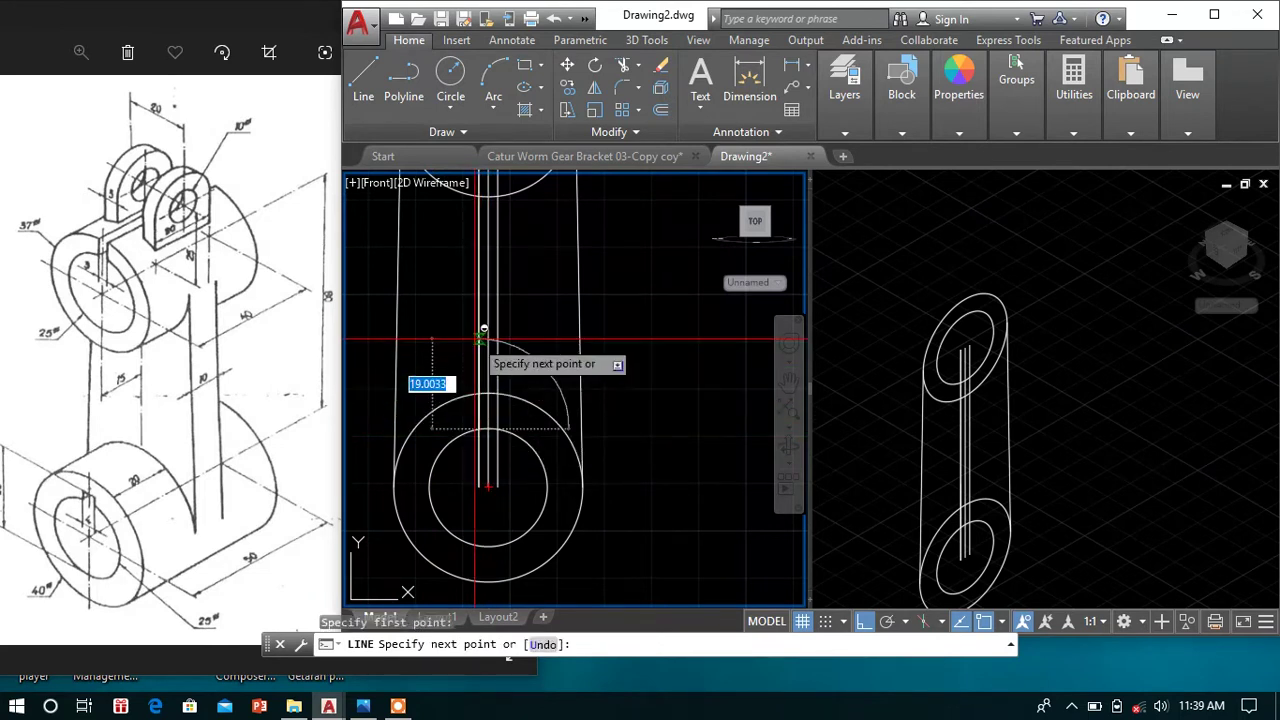
text(3)
key(Return)
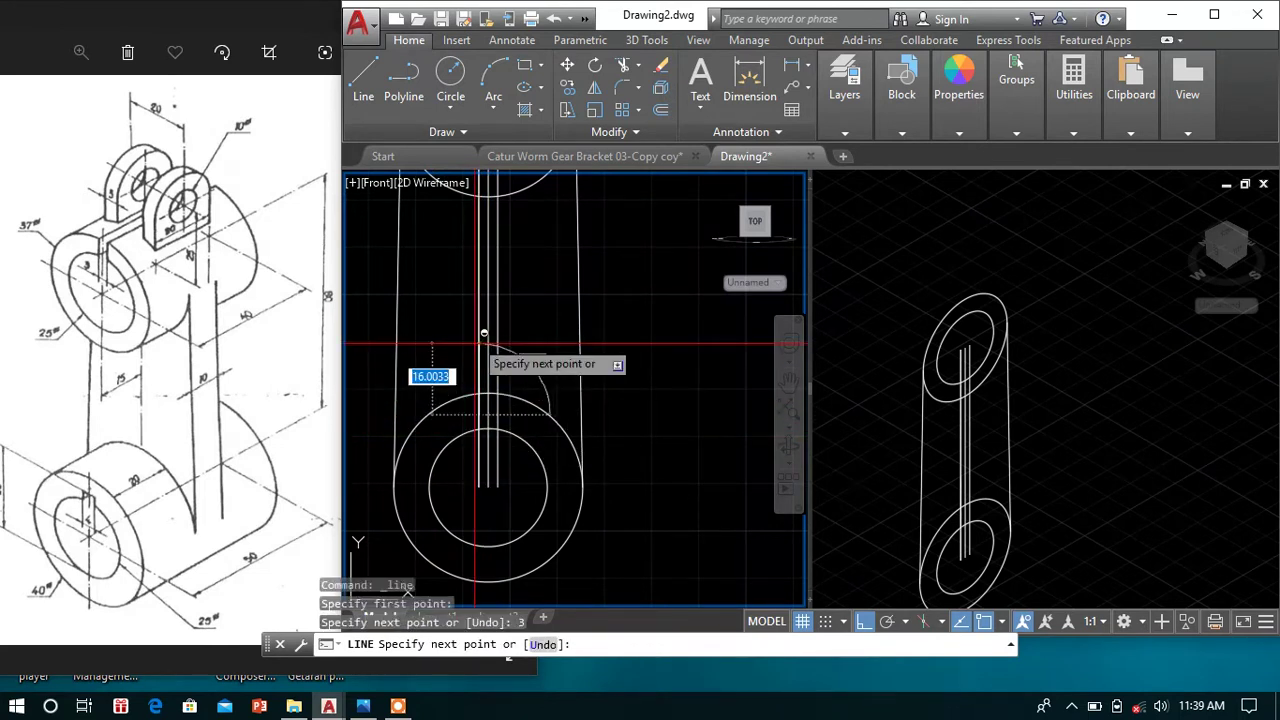
scroll(497, 411, up, 5)
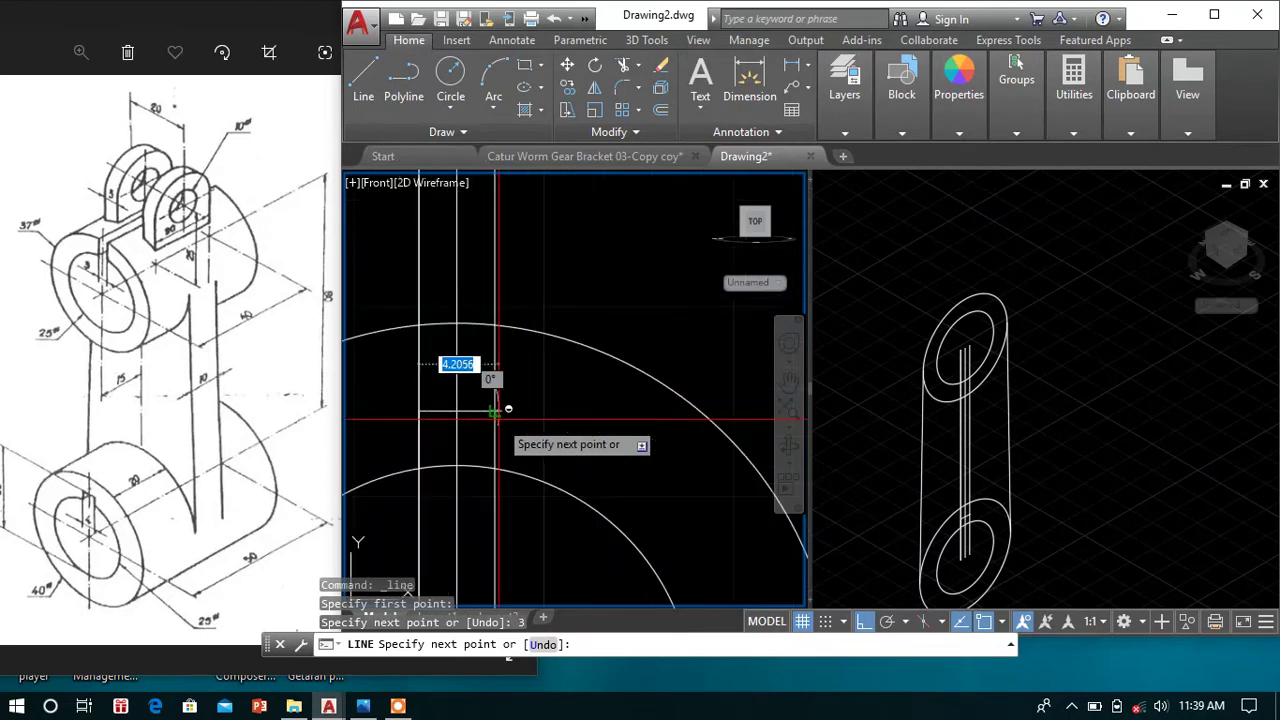
key(Return)
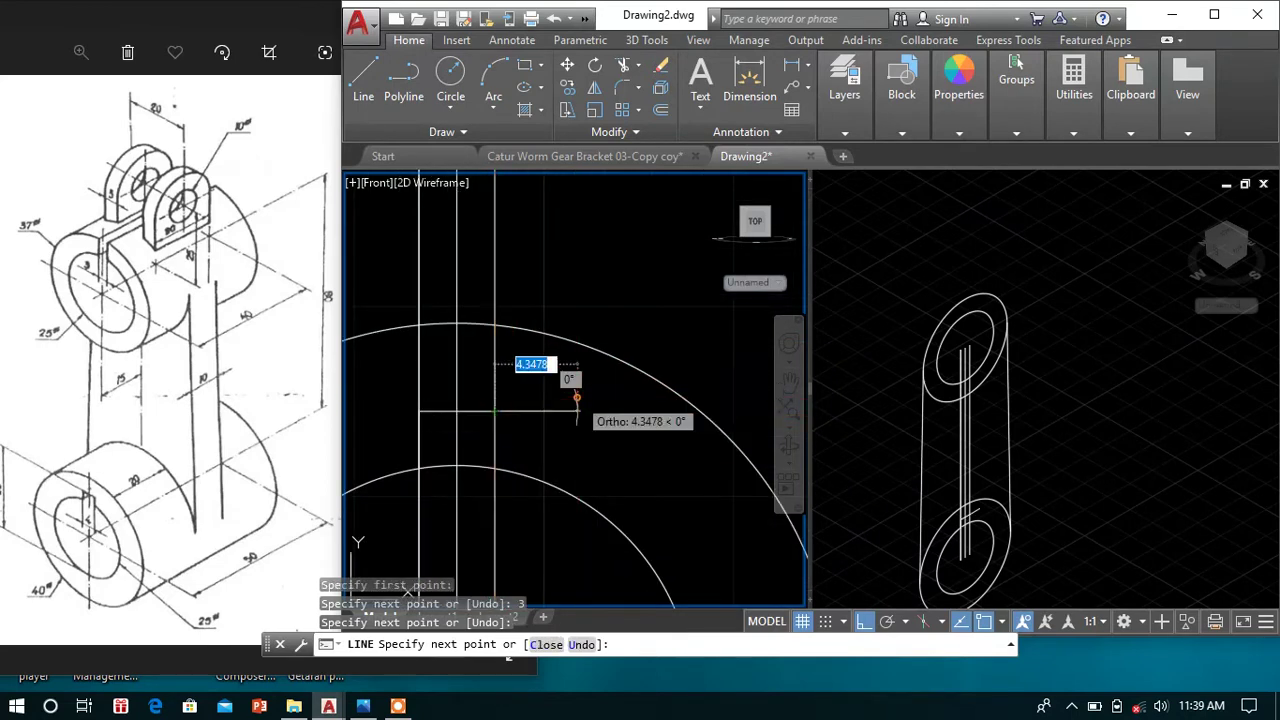
right_click(562, 382)
click(600, 393)
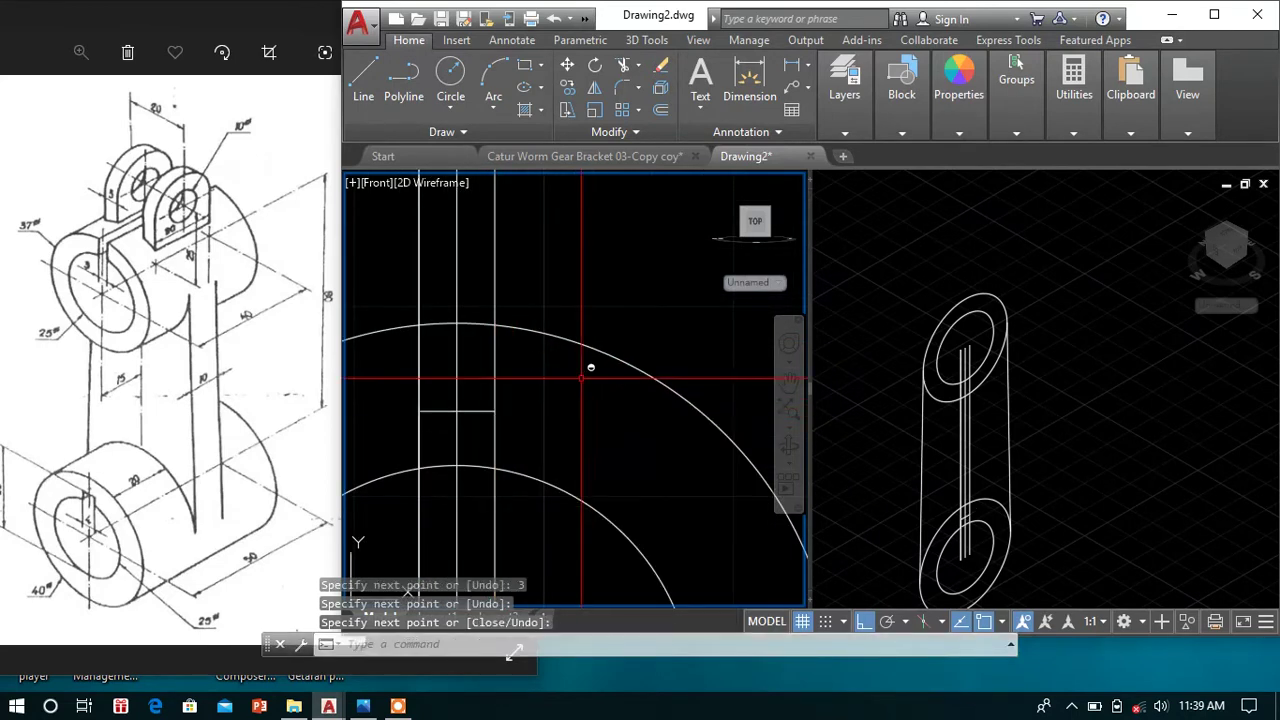
- Trim the offset lines above and below the keyway notch
click(621, 70)
key(Return)
click(364, 208)
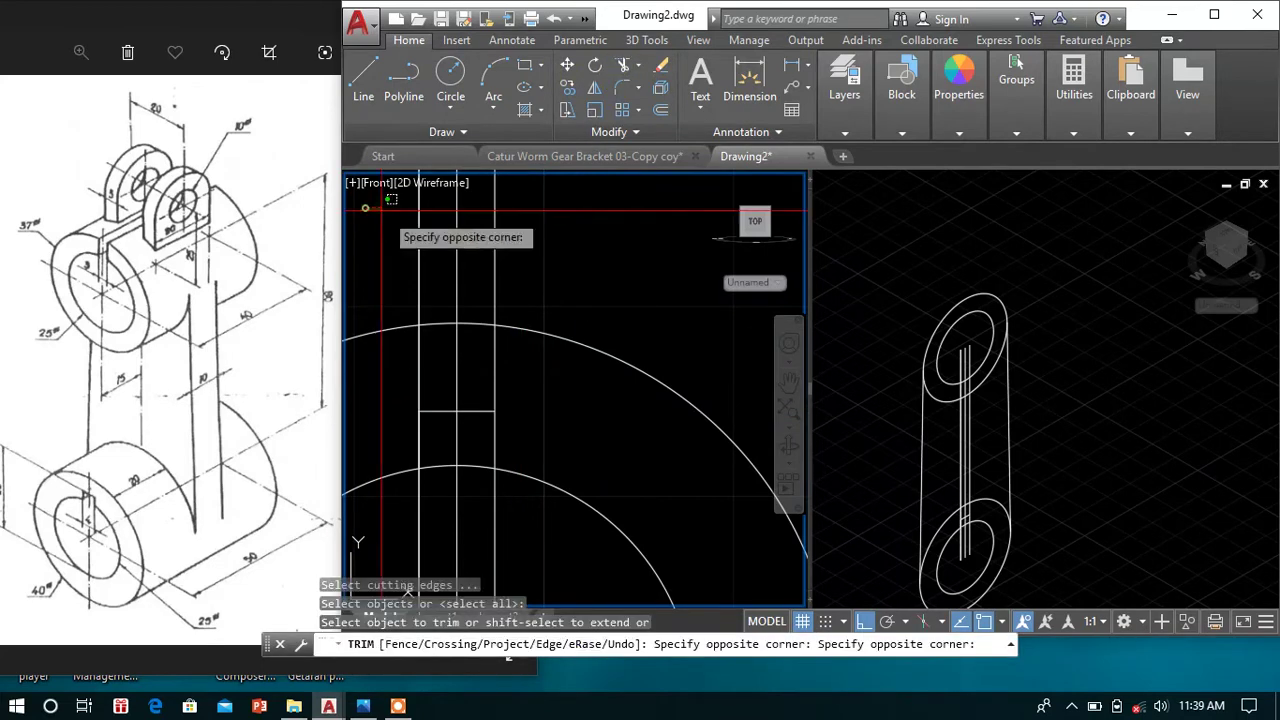
click(580, 285)
click(418, 336)
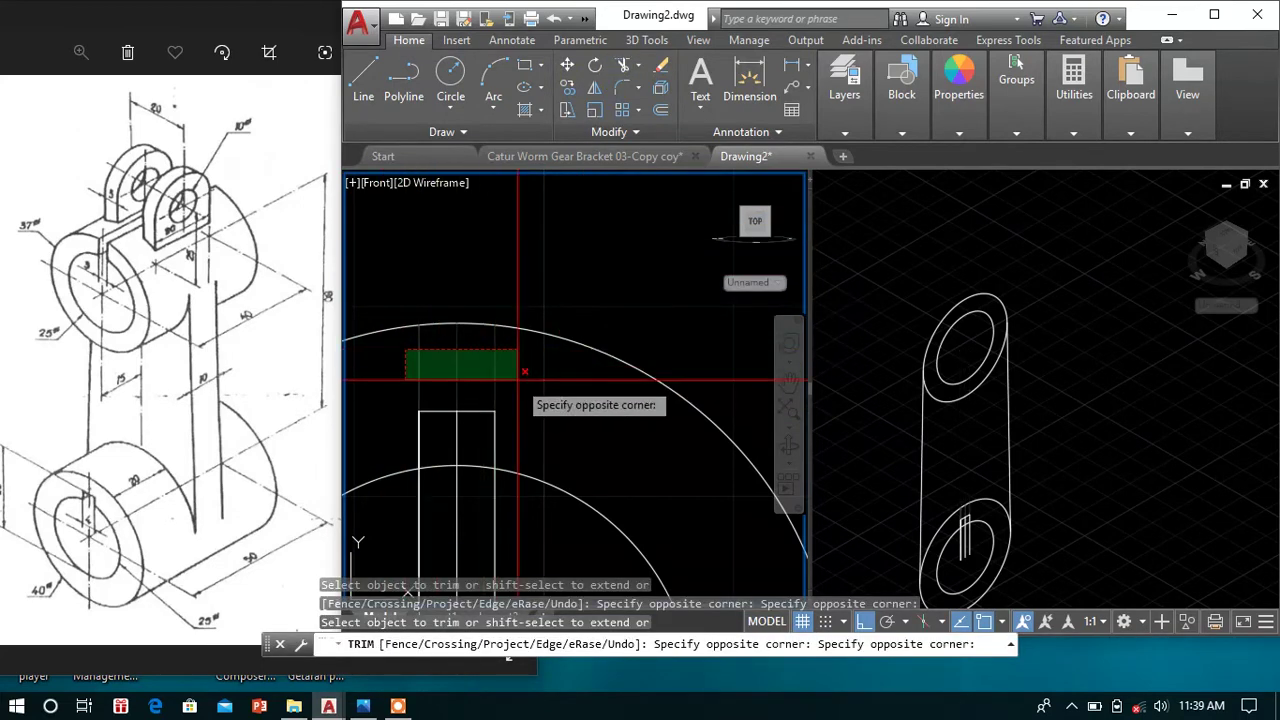
click(523, 396)
click(383, 535)
click(513, 540)
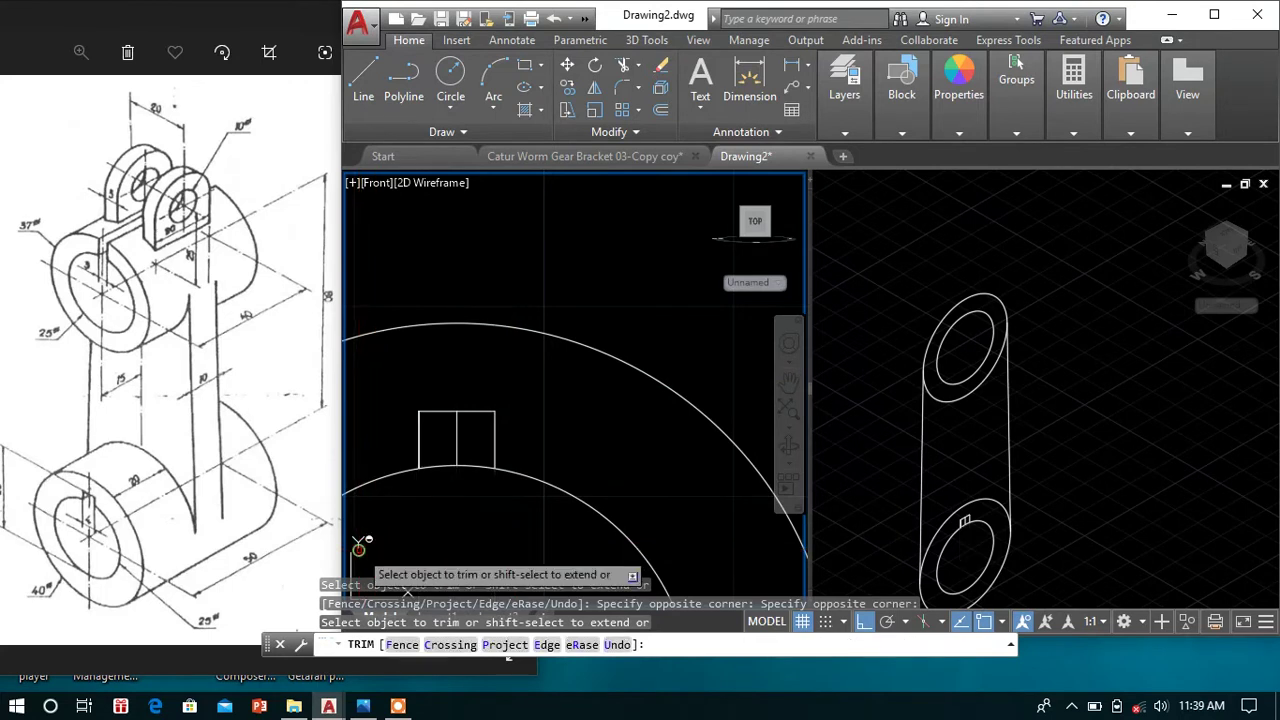
key(Escape)
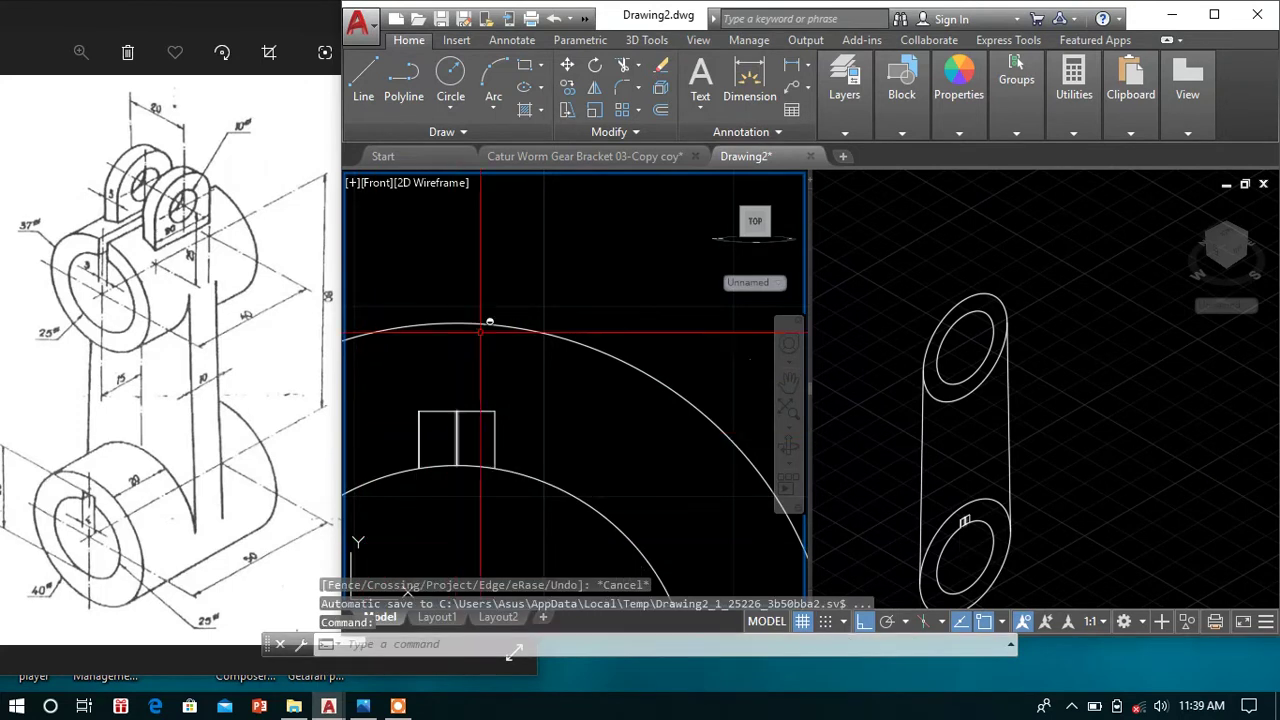
- Trim the bore arc inside the keyway and delete the leftover middle line
click(623, 89)
key(Return)
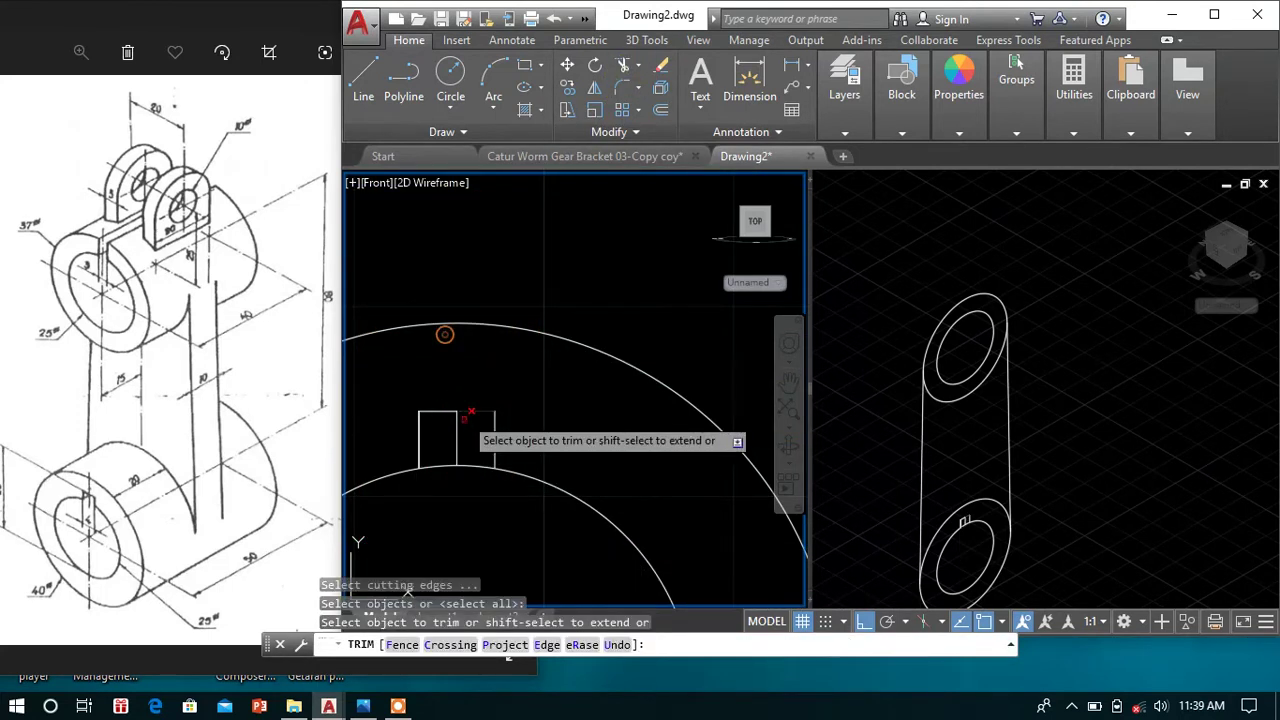
click(426, 443)
click(467, 448)
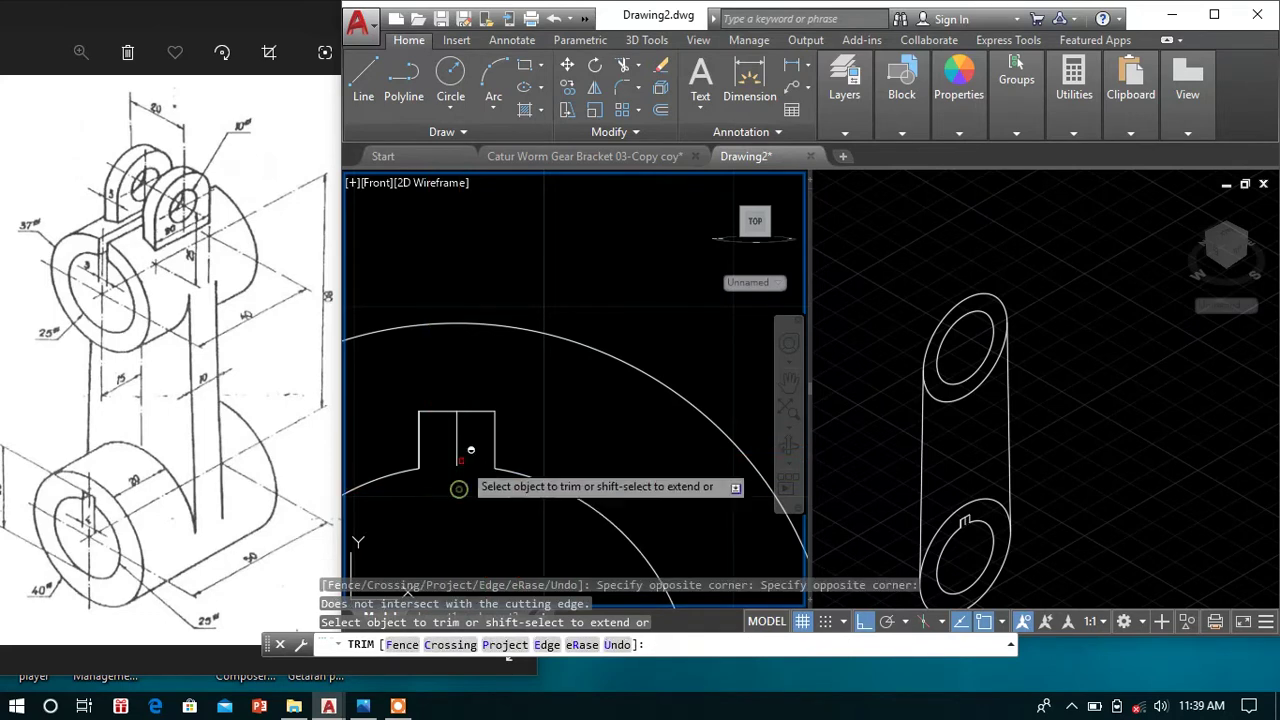
key(Escape)
click(456, 443)
key(Delete)
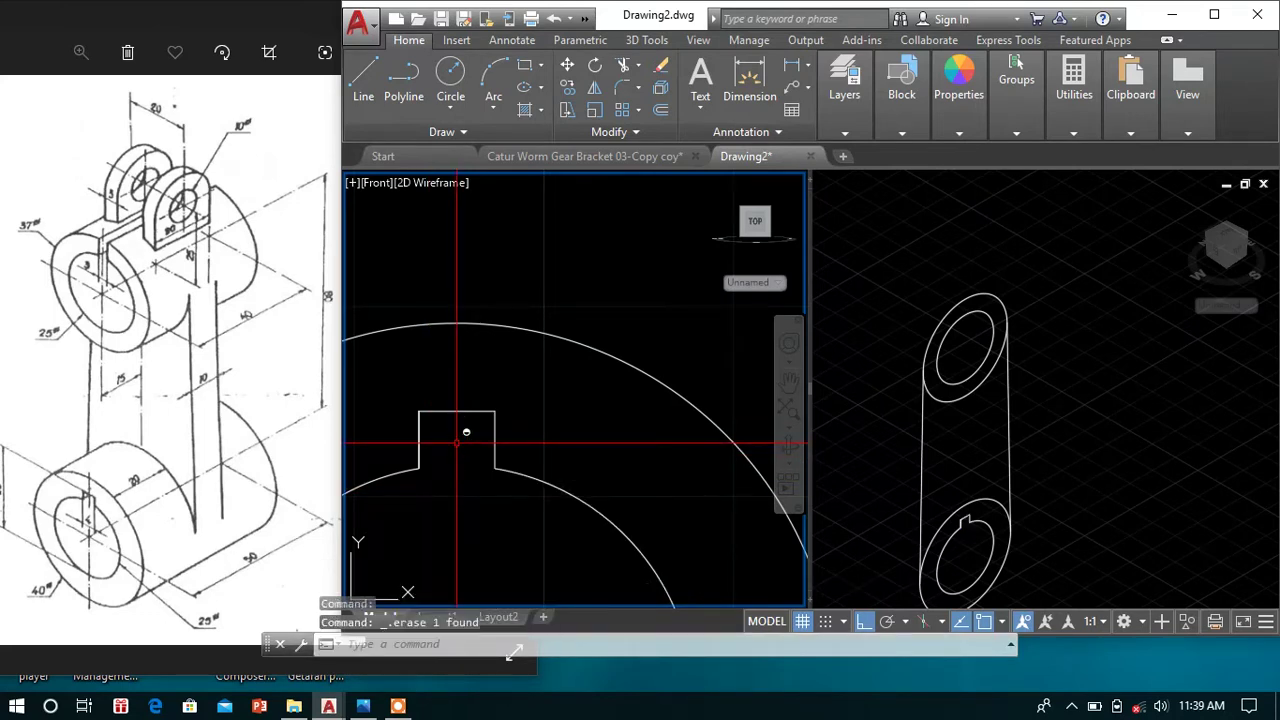
scroll(470, 380, down, 6)
mouse_move(480, 348)
middle_down()
mouse_move(507, 347)
mouse_move(519, 372)
middle_up()
scroll(519, 372, down, 4)
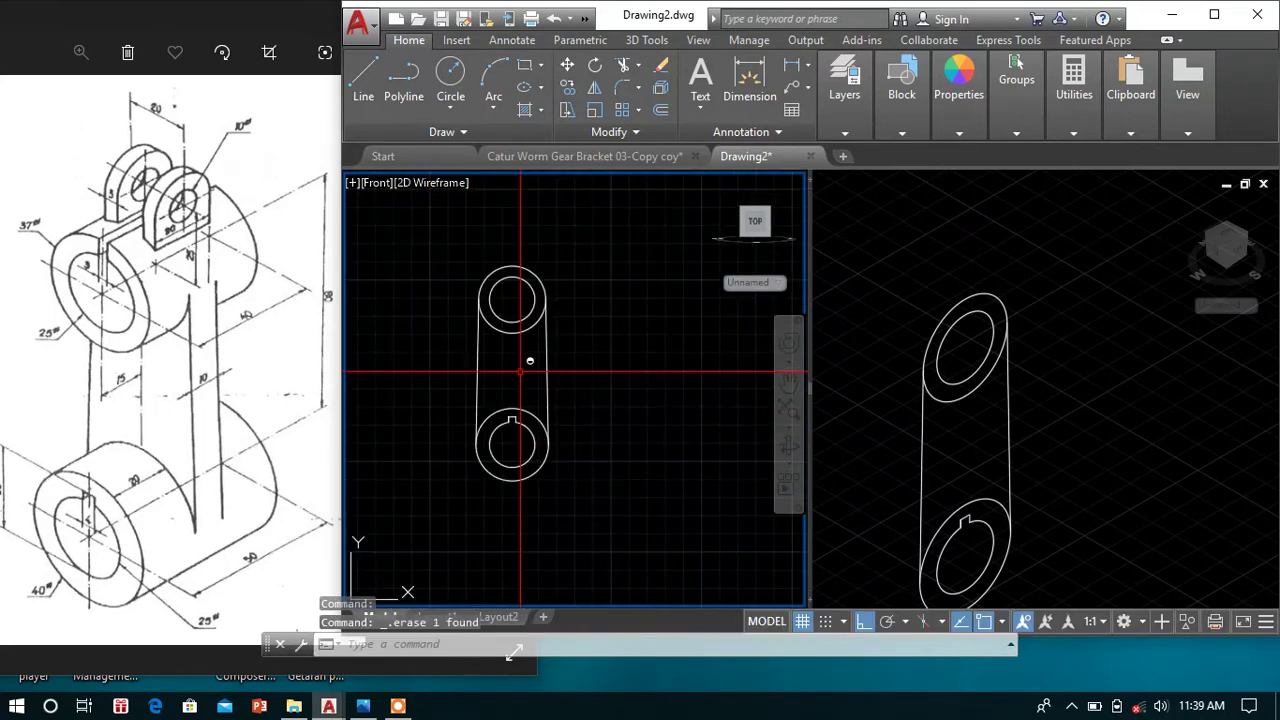
text(J)
key(Return)
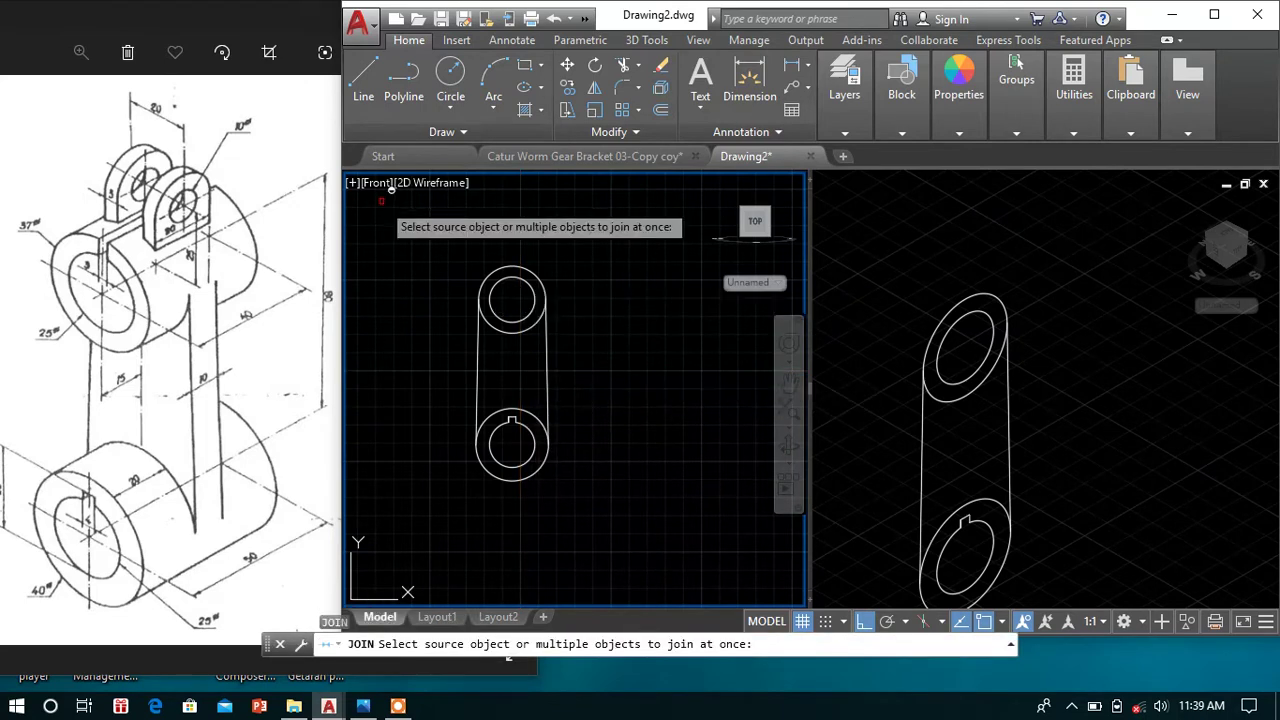
- Join the whole link outline into a single polyline
click(380, 201)
click(727, 578)
right_click(726, 578)
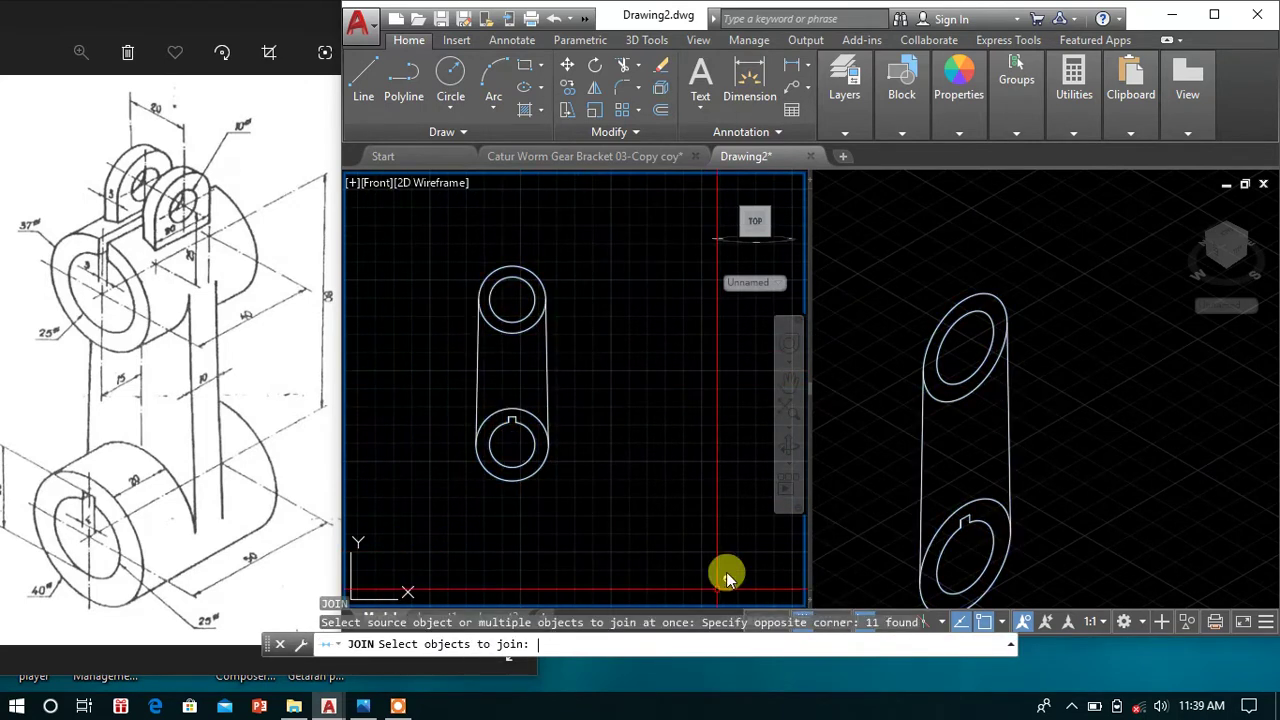
- In the SW Isometric viewport, press-pull the upper boss ring with height 25
click(1017, 355)
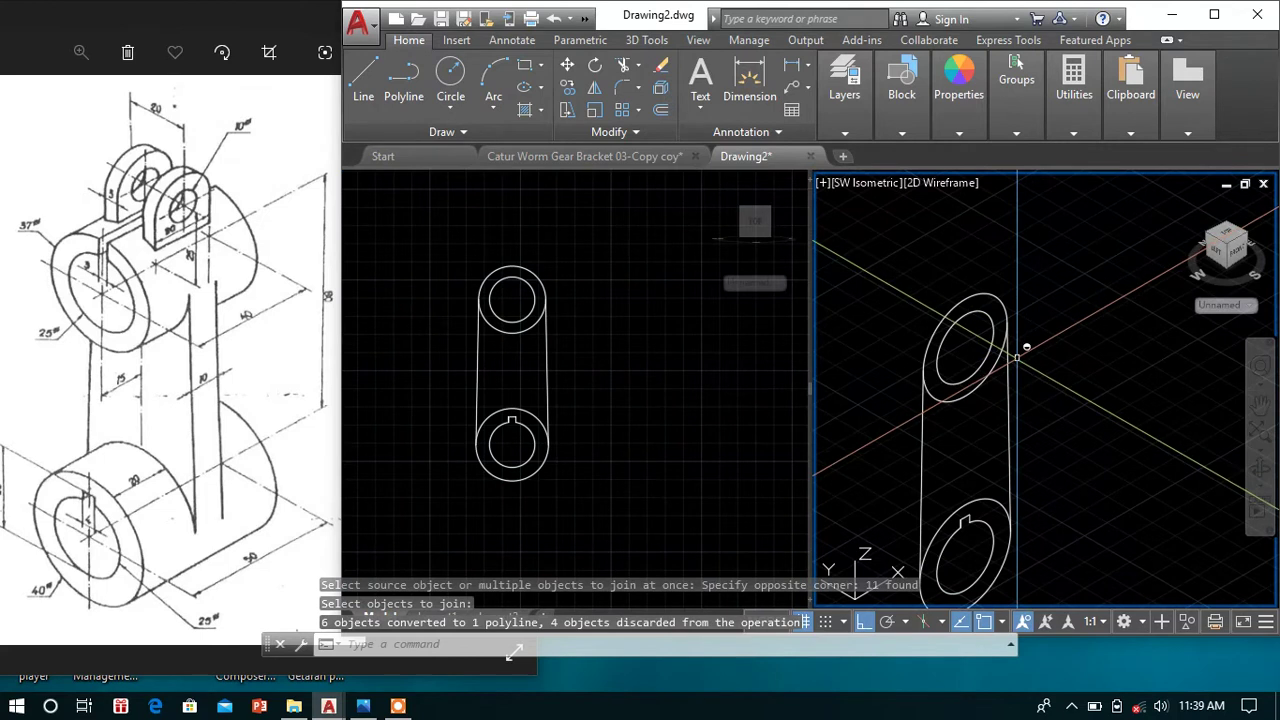
text(PR)
key(Return)
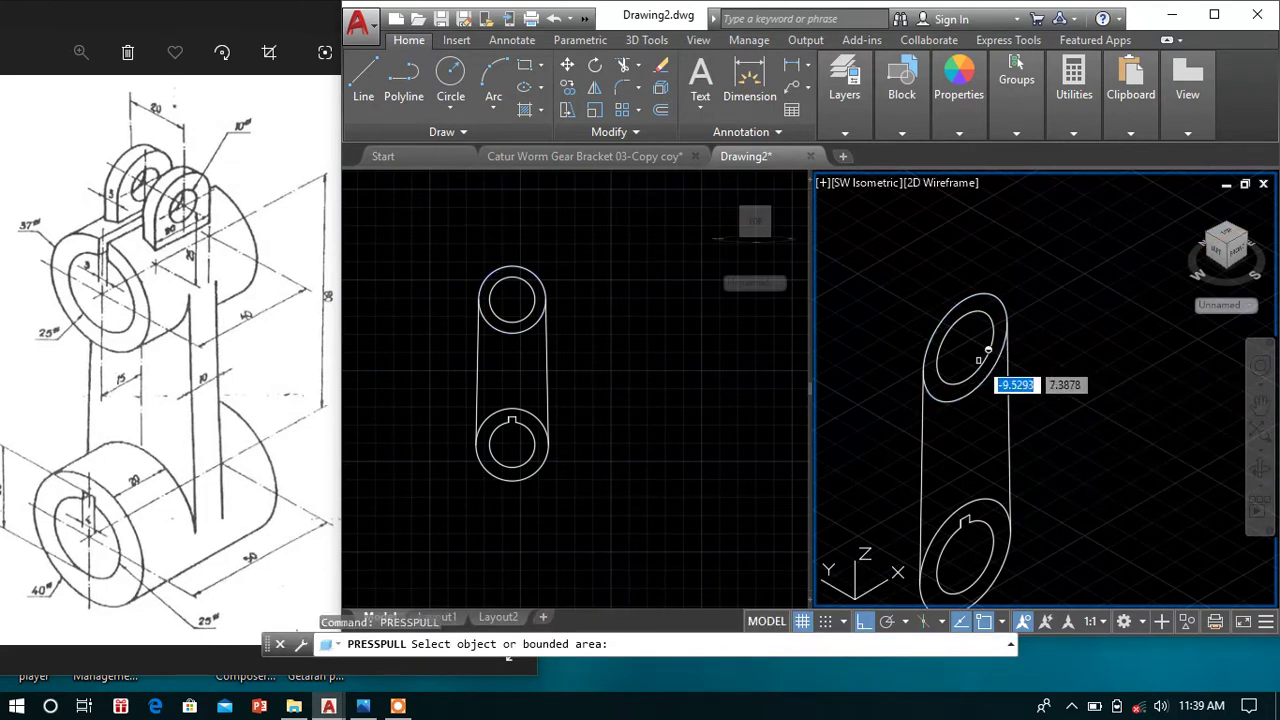
click(967, 305)
text(25)
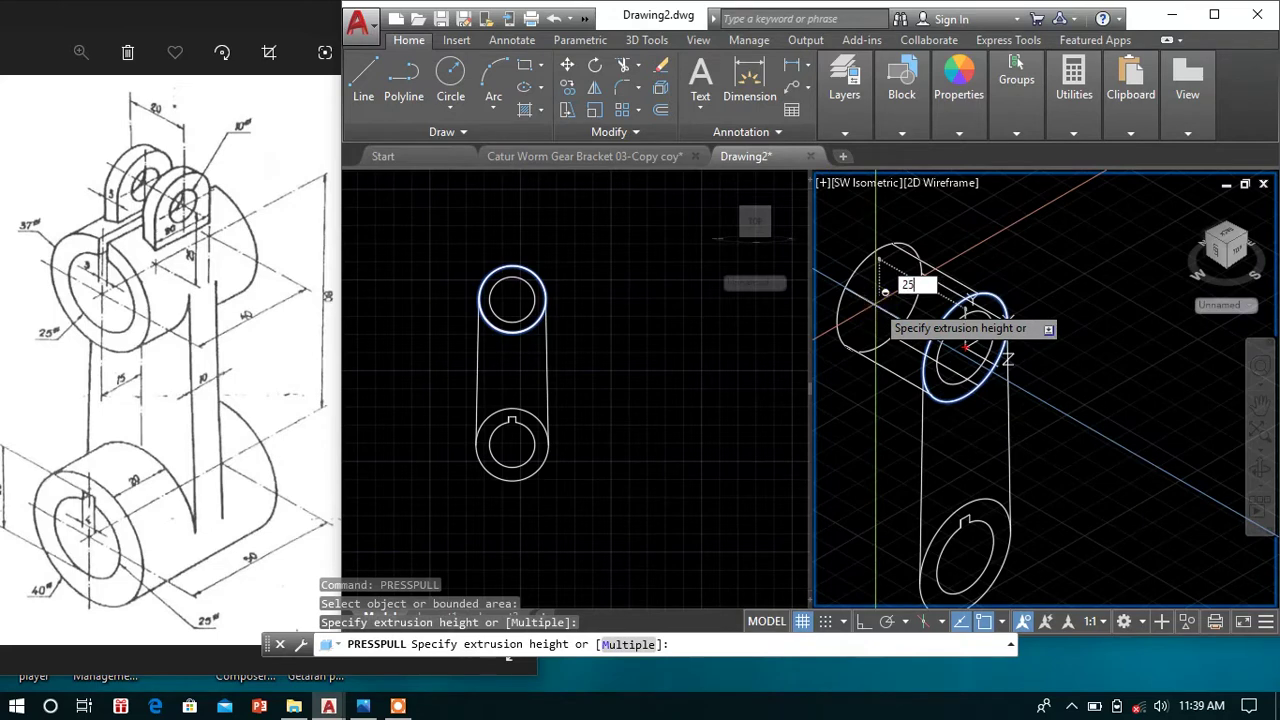
- Press-pull the upper ring and bore 25, the upper end face 15, and the lower circle 25
key(Return)
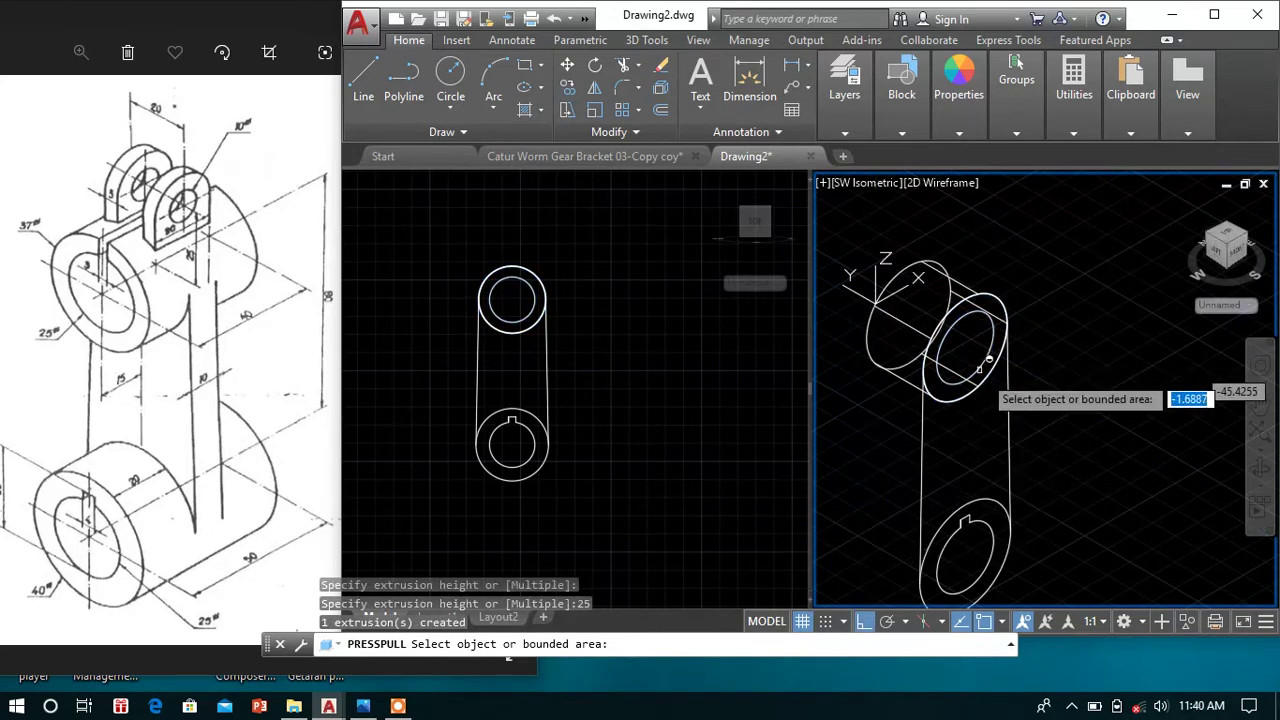
click(990, 356)
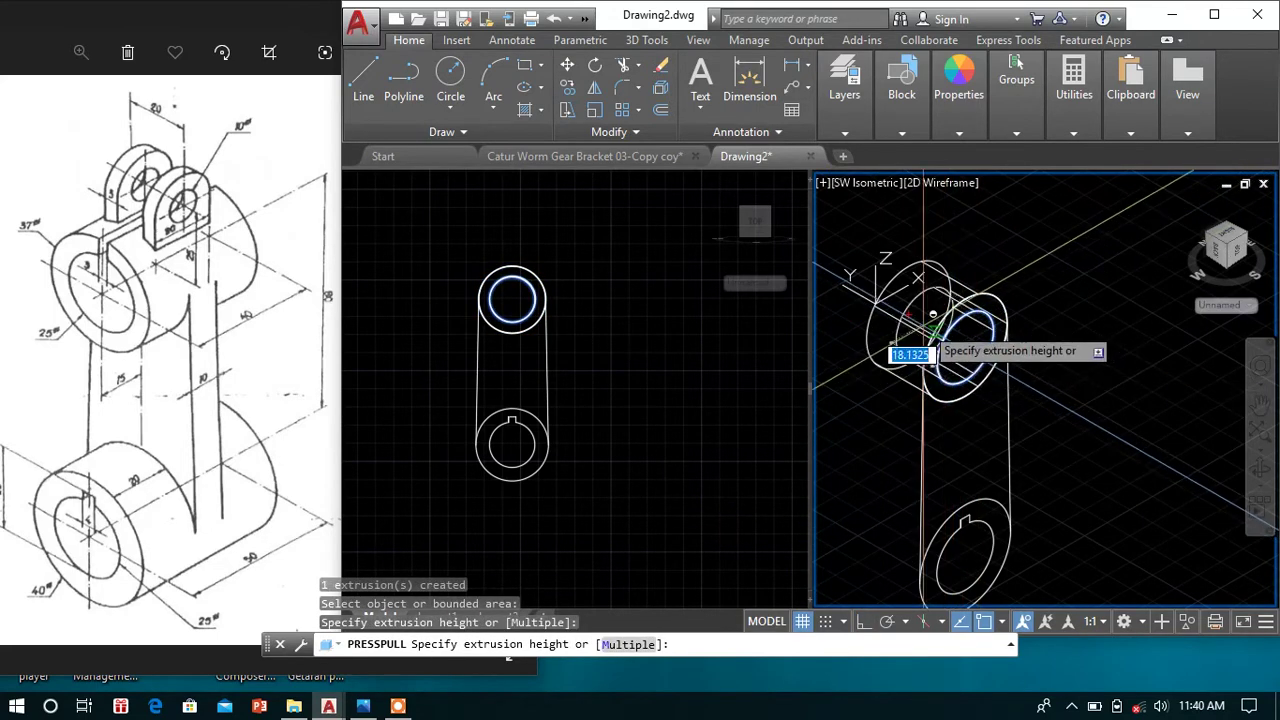
text(25)
key(Return)
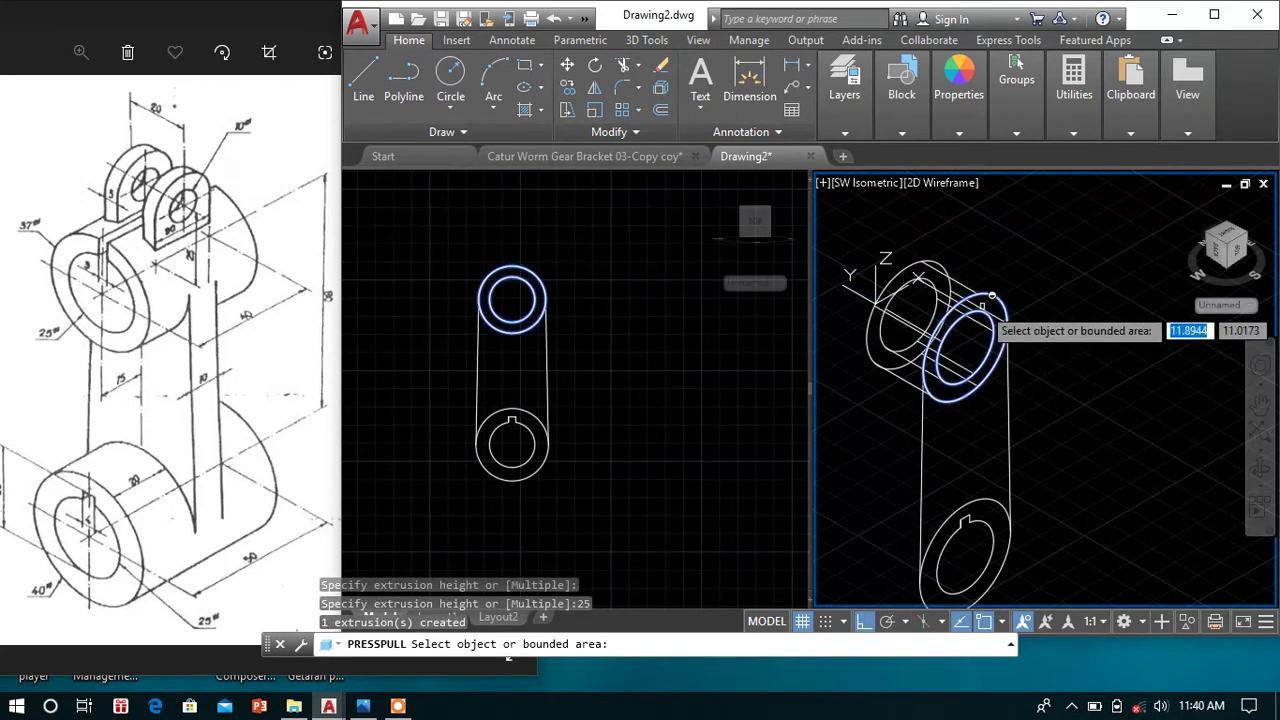
click(990, 302)
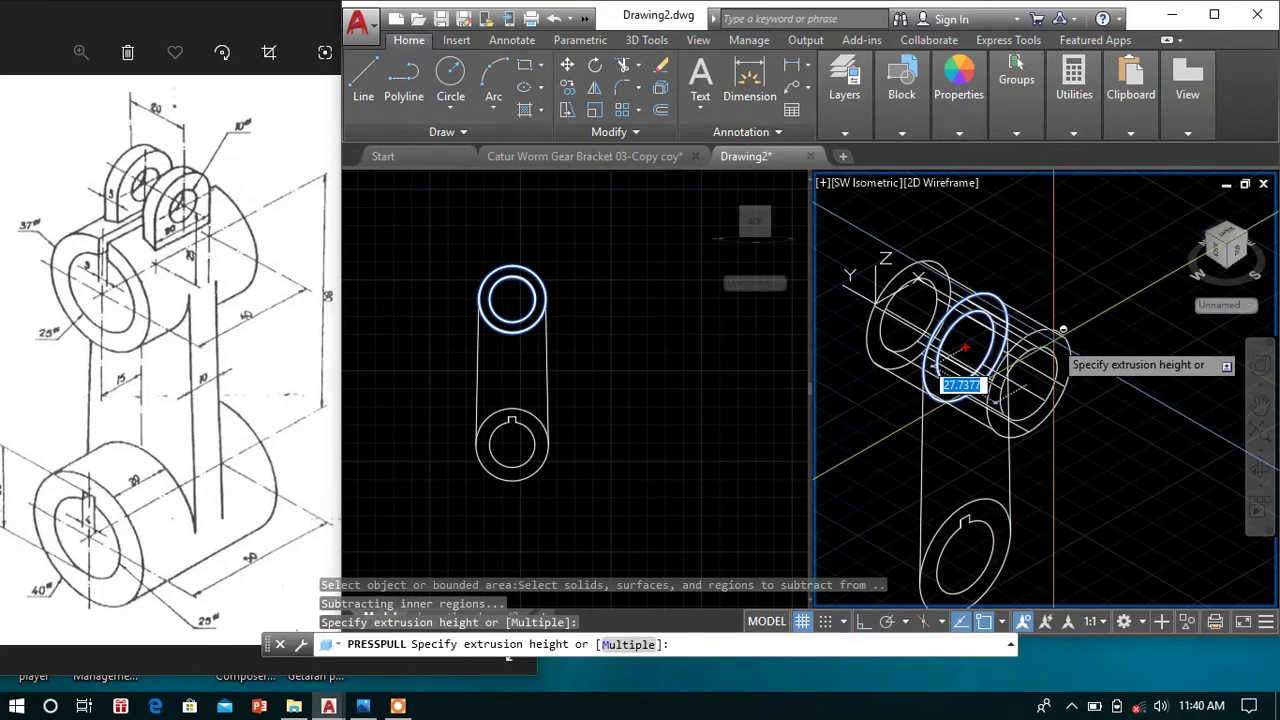
text(15)
key(Return)
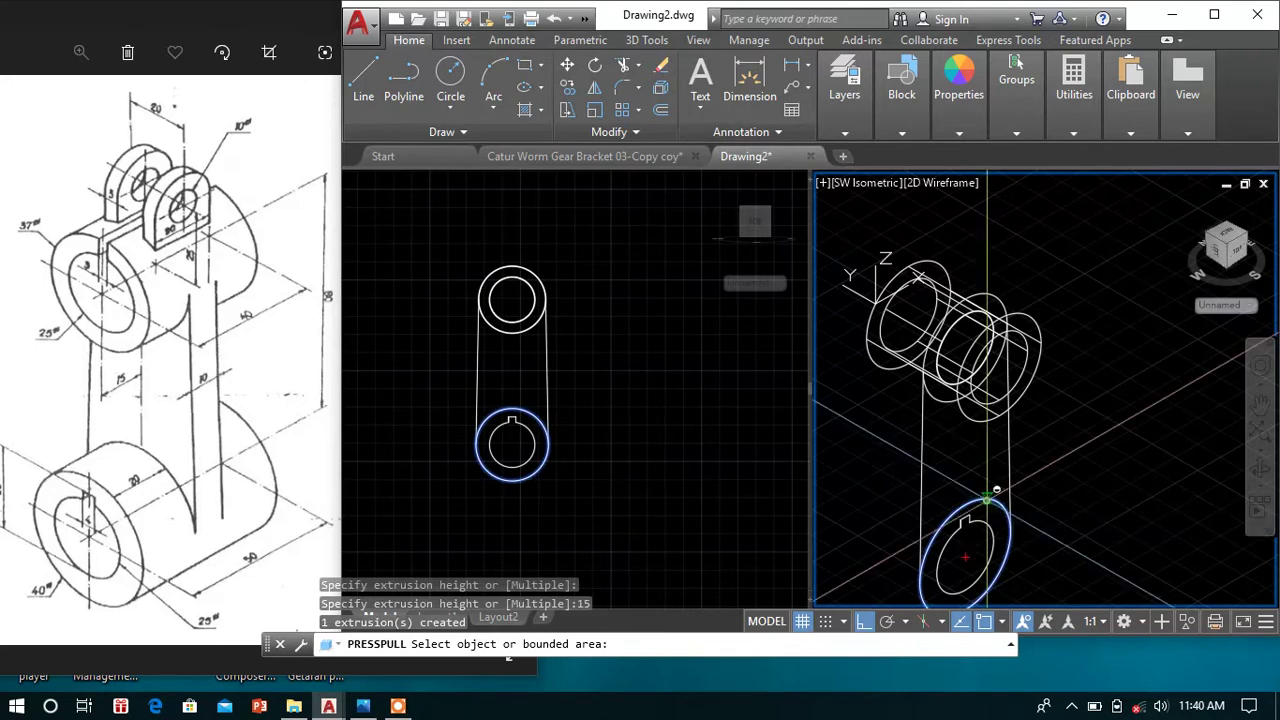
click(986, 508)
text(25)
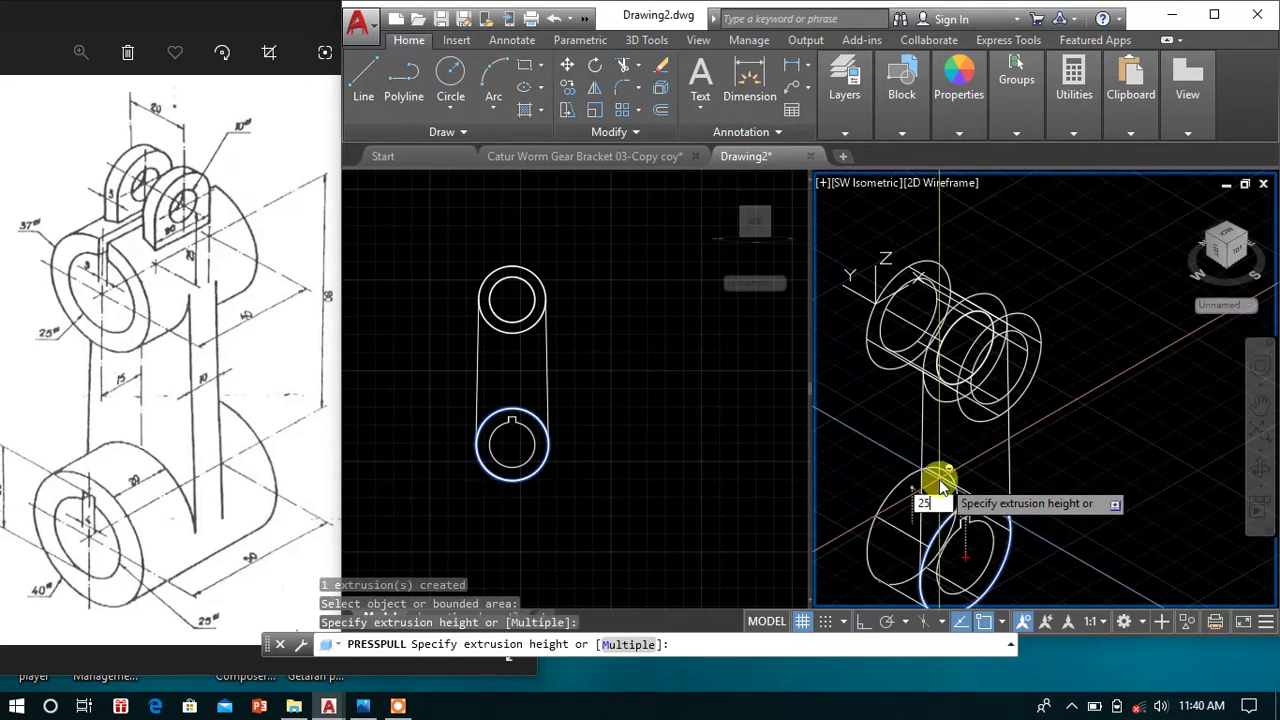
key(Return)
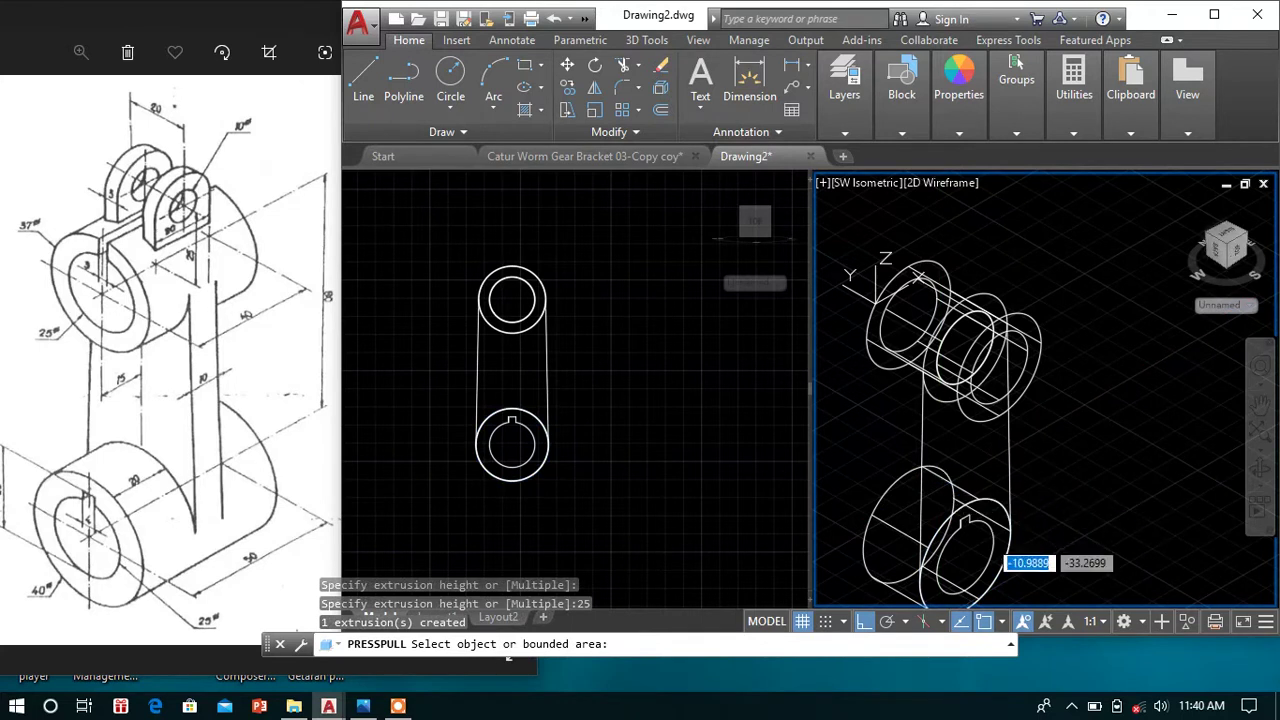
- Try press-pulling the lower keyway outline, which fails, and cancel it
click(981, 524)
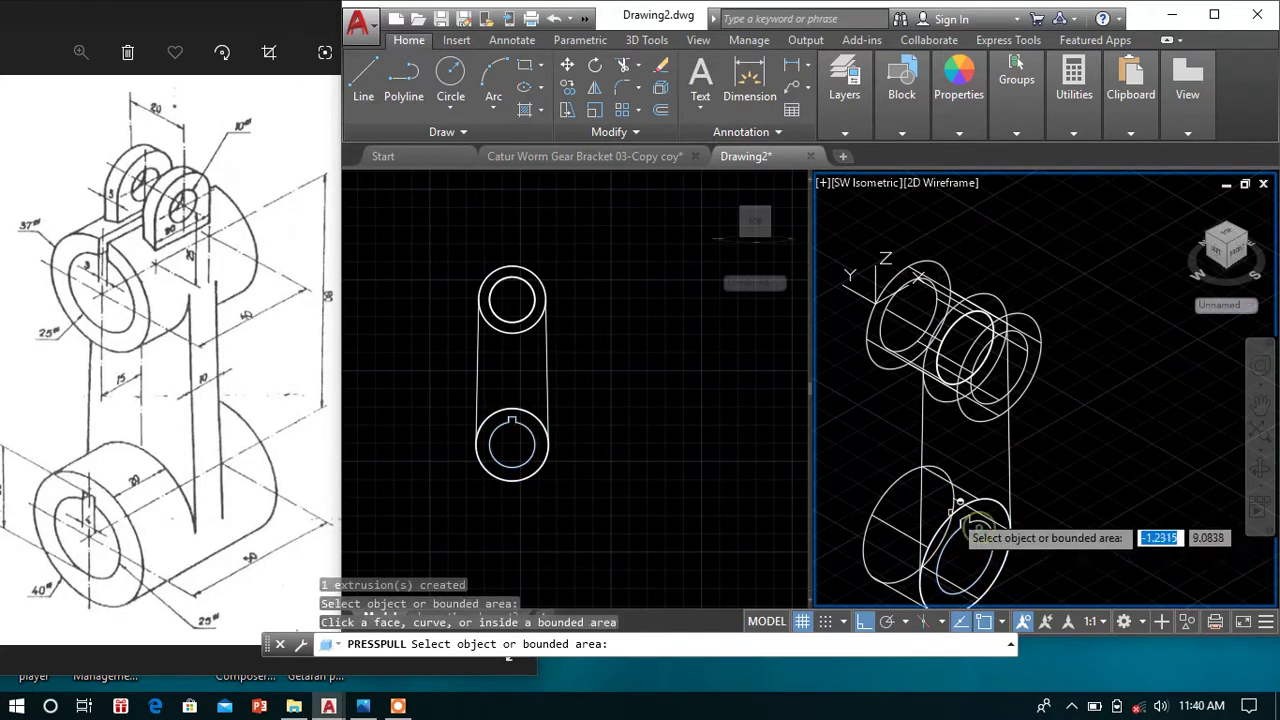
click(981, 524)
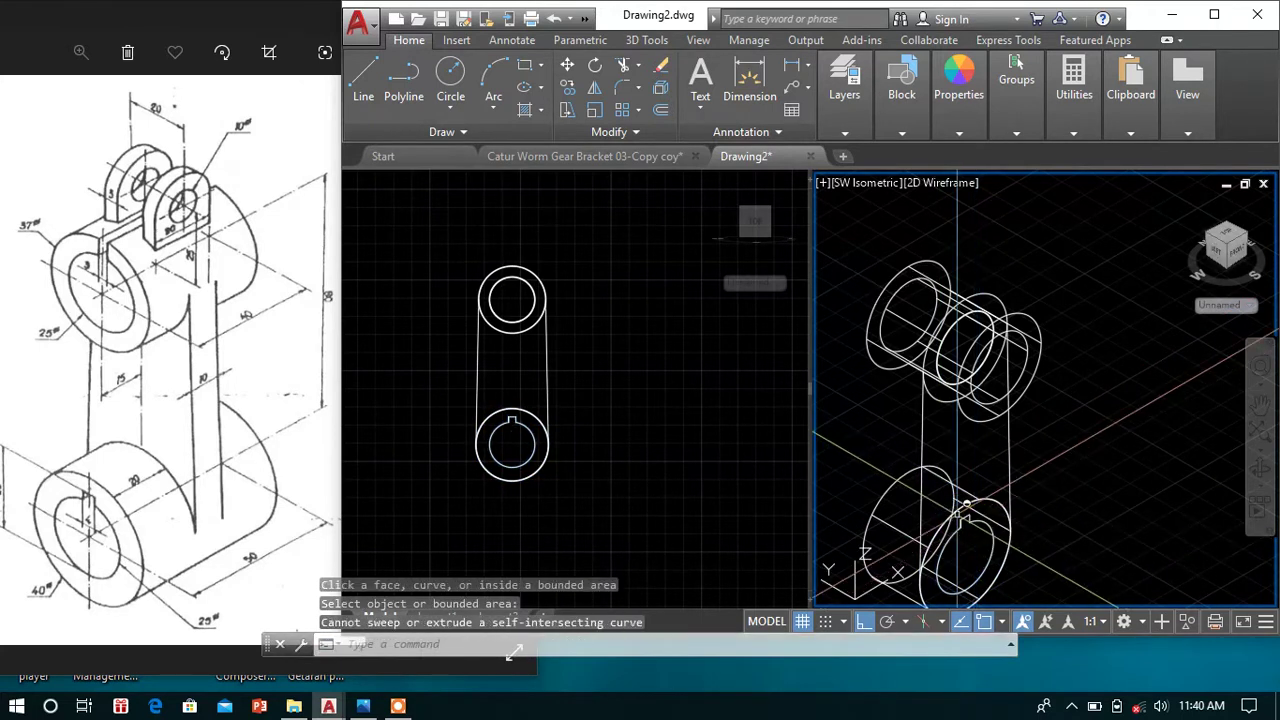
key(Escape)
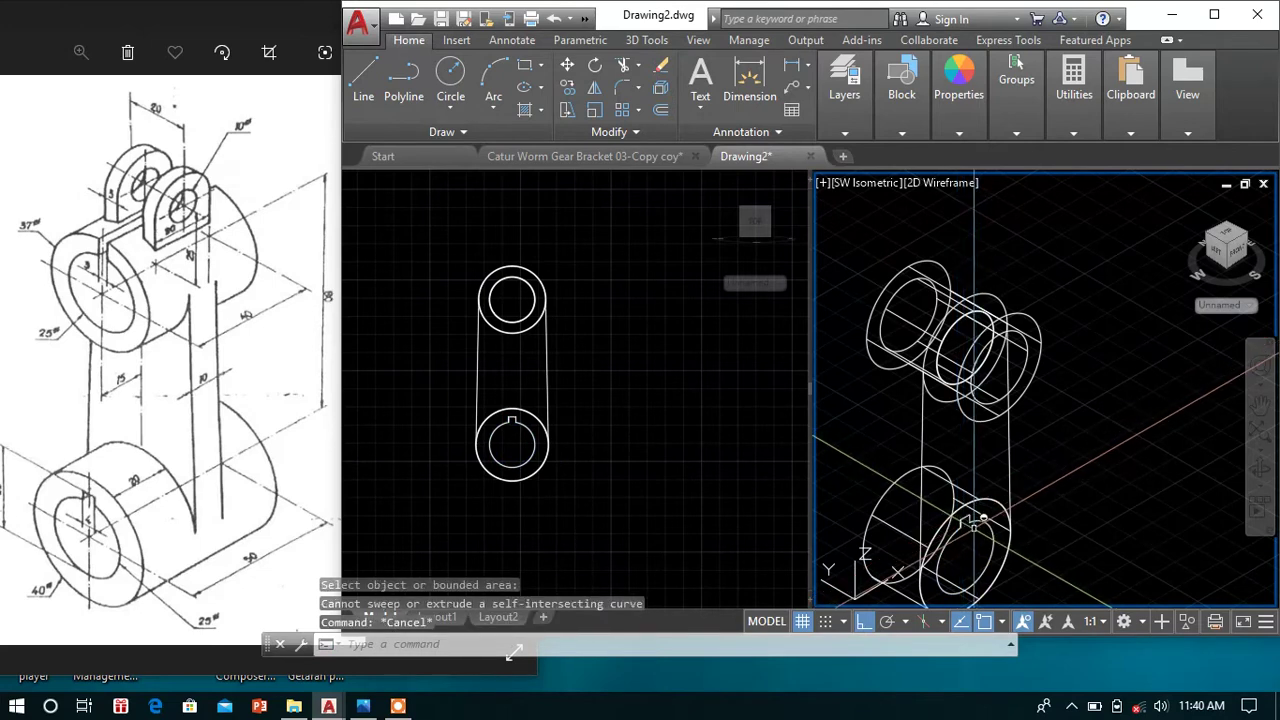
text(presspull)
key(Return)
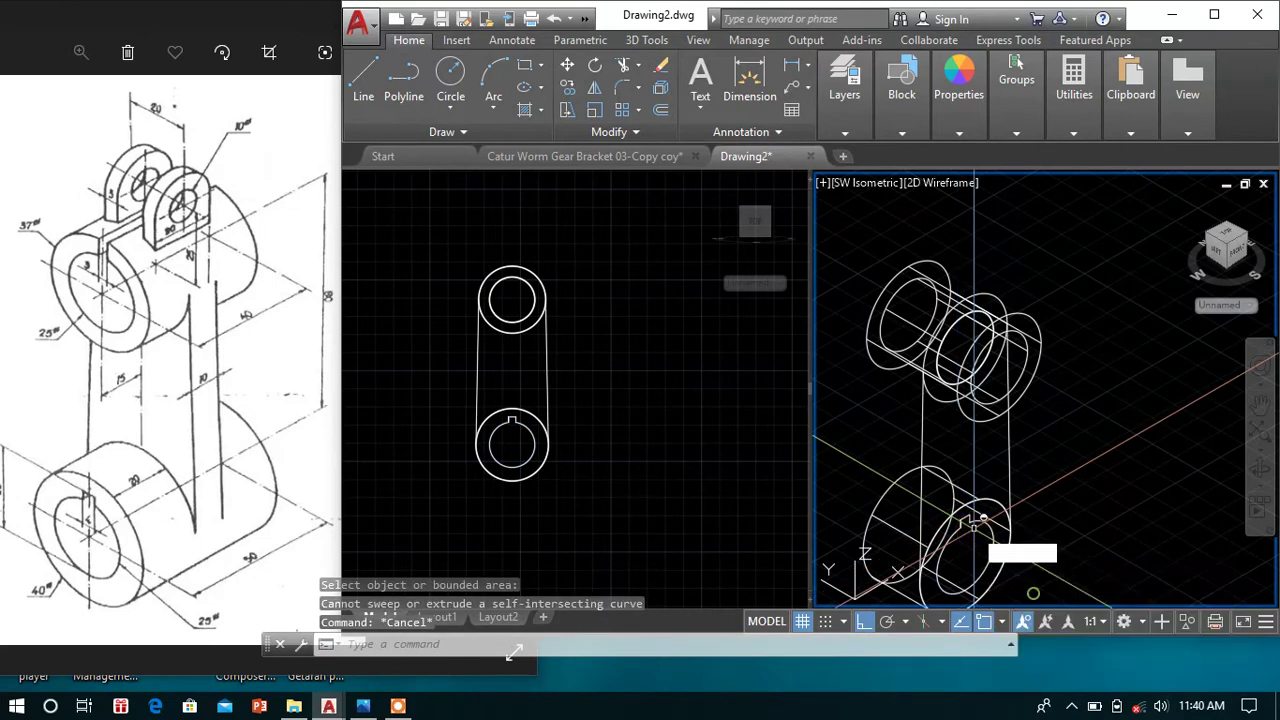
click(986, 524)
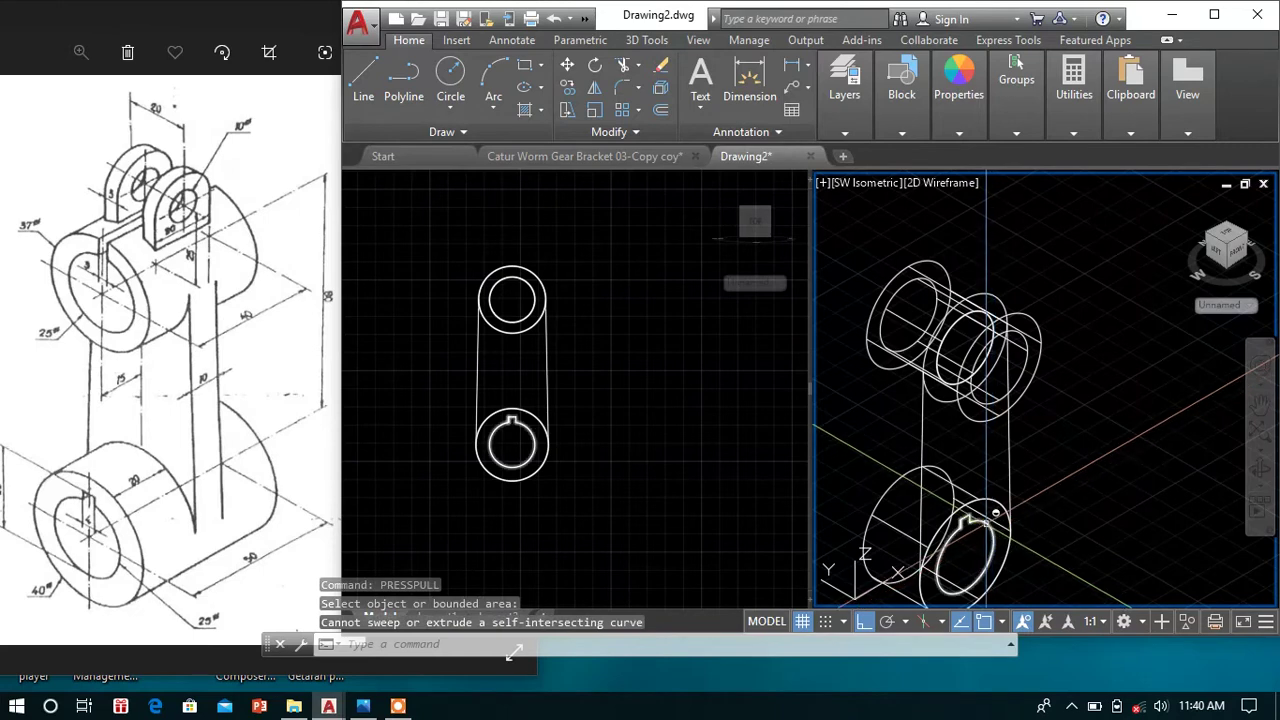
key(Escape)
- Start an EXTRUDE on the keyway outline and outer boss circle, then cancel it
scroll(990, 500, down, 2)
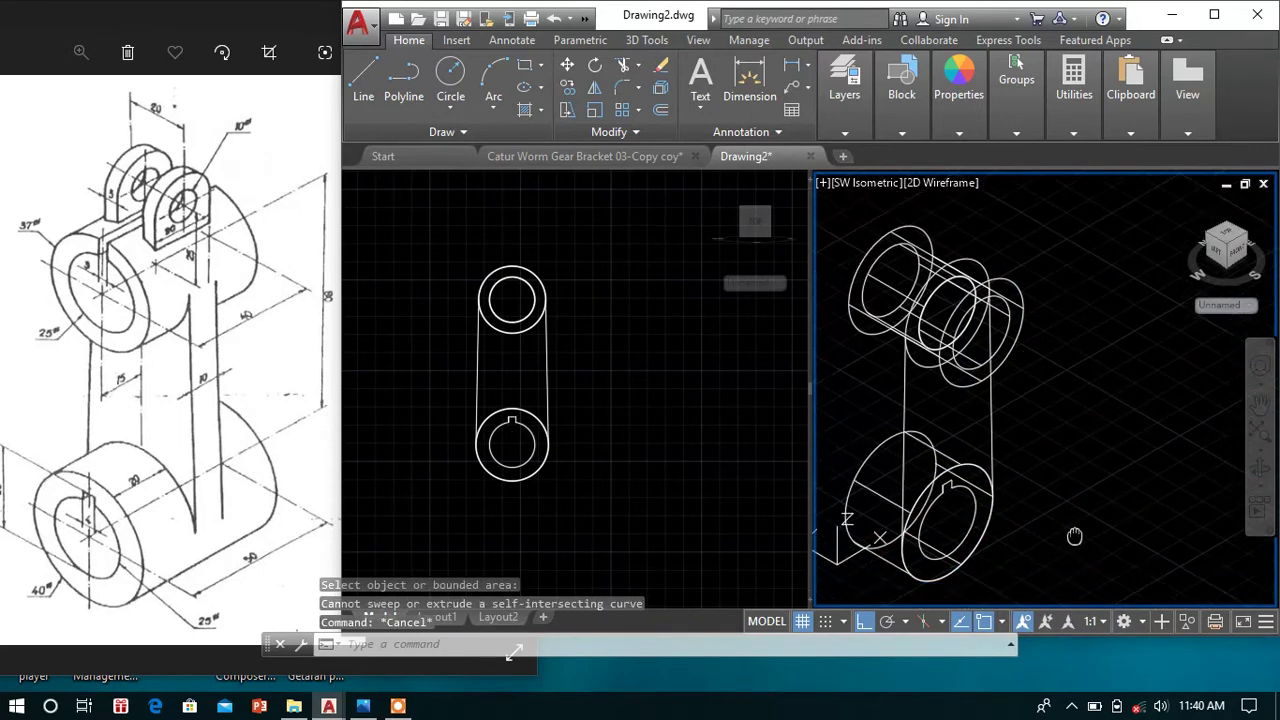
scroll(996, 487, down, 2)
text(ext)
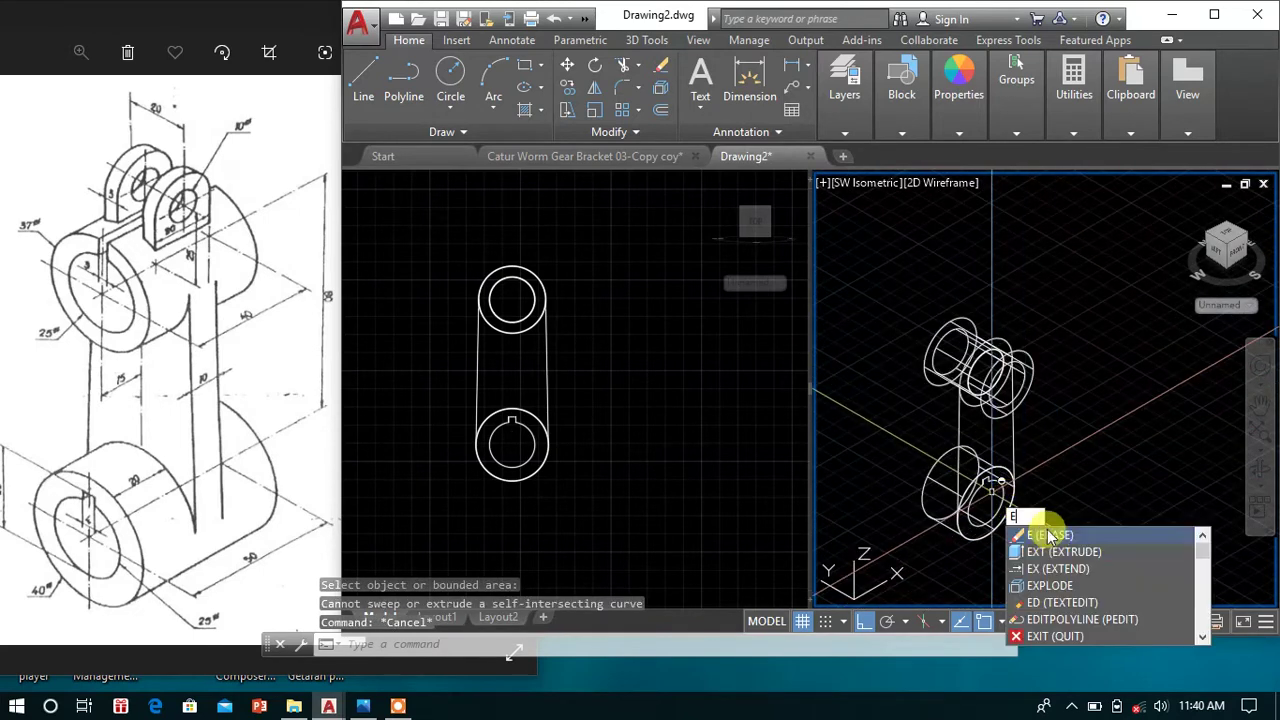
key(Return)
click(1008, 472)
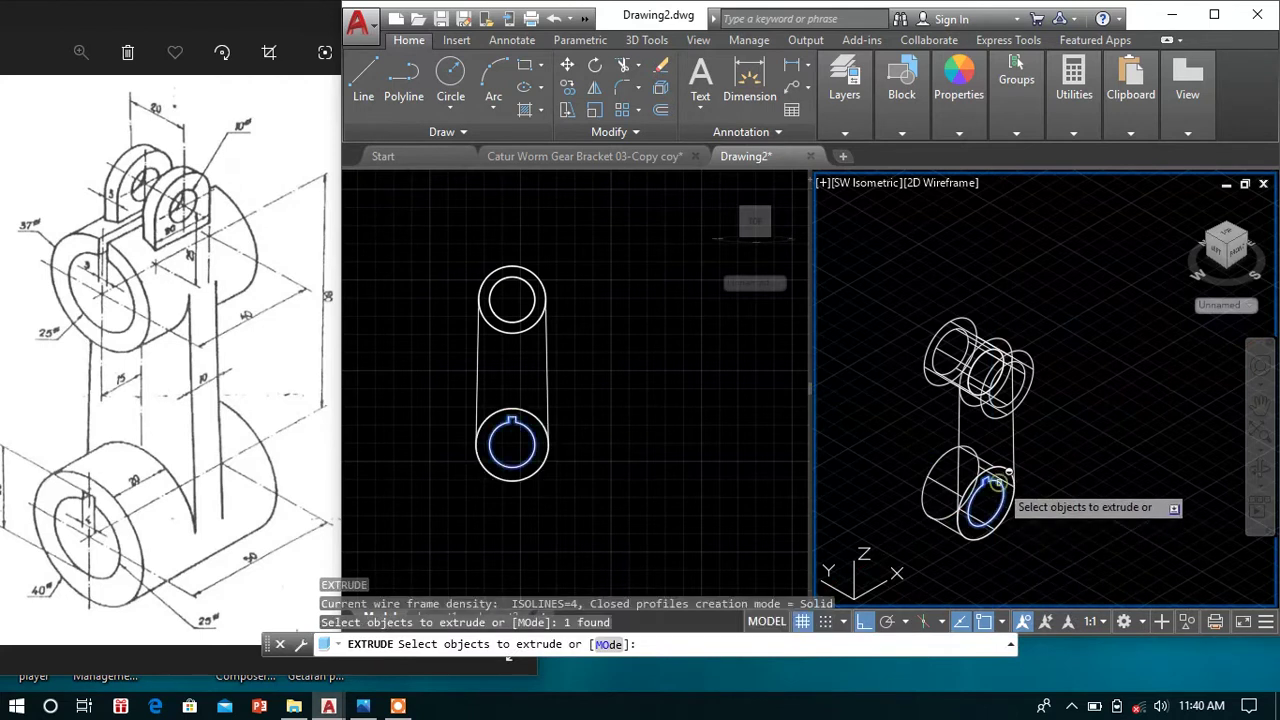
click(1004, 470)
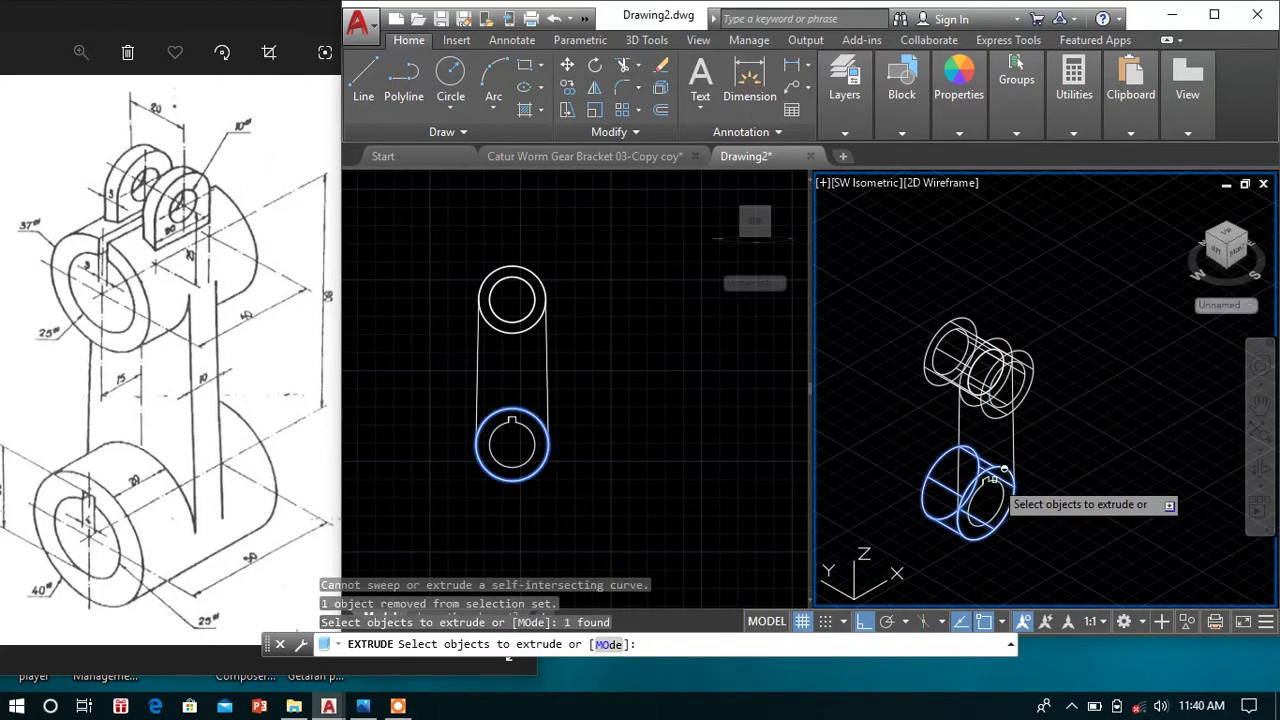
key(Escape)
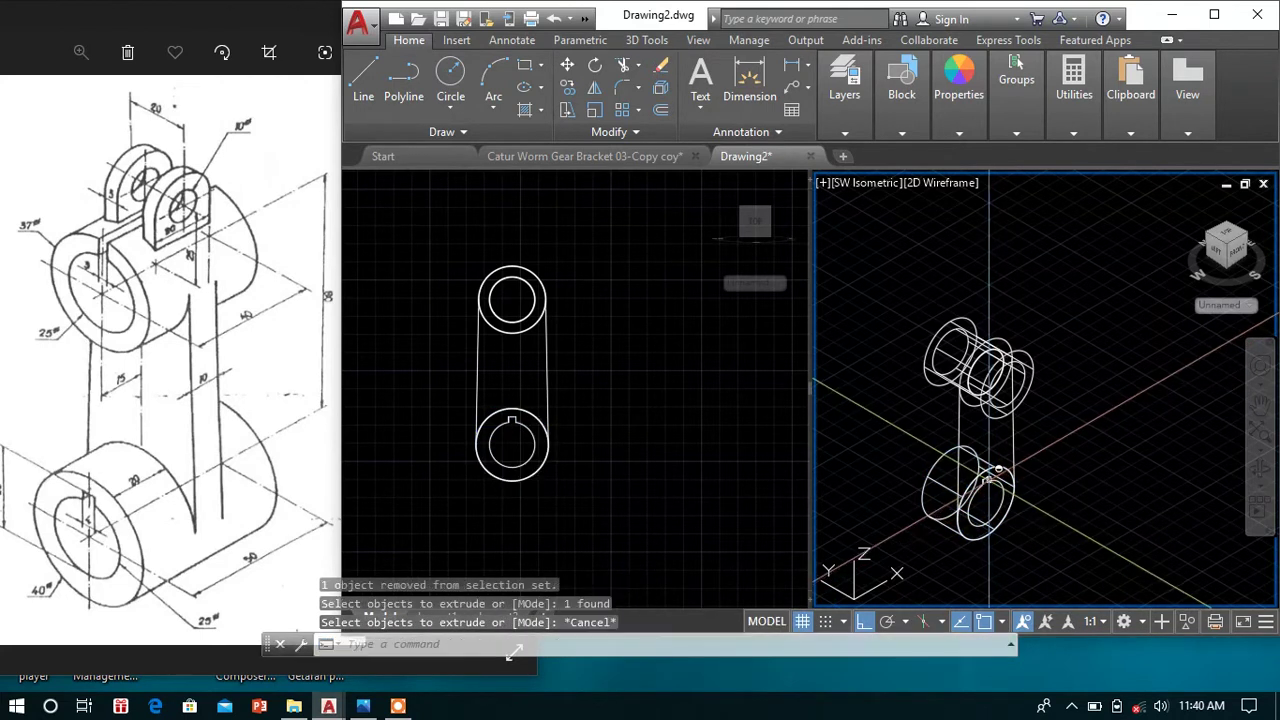
- Press-pull the lower boss ring 25 units, then its opposite end face another 25
scroll(1001, 478, up, 4)
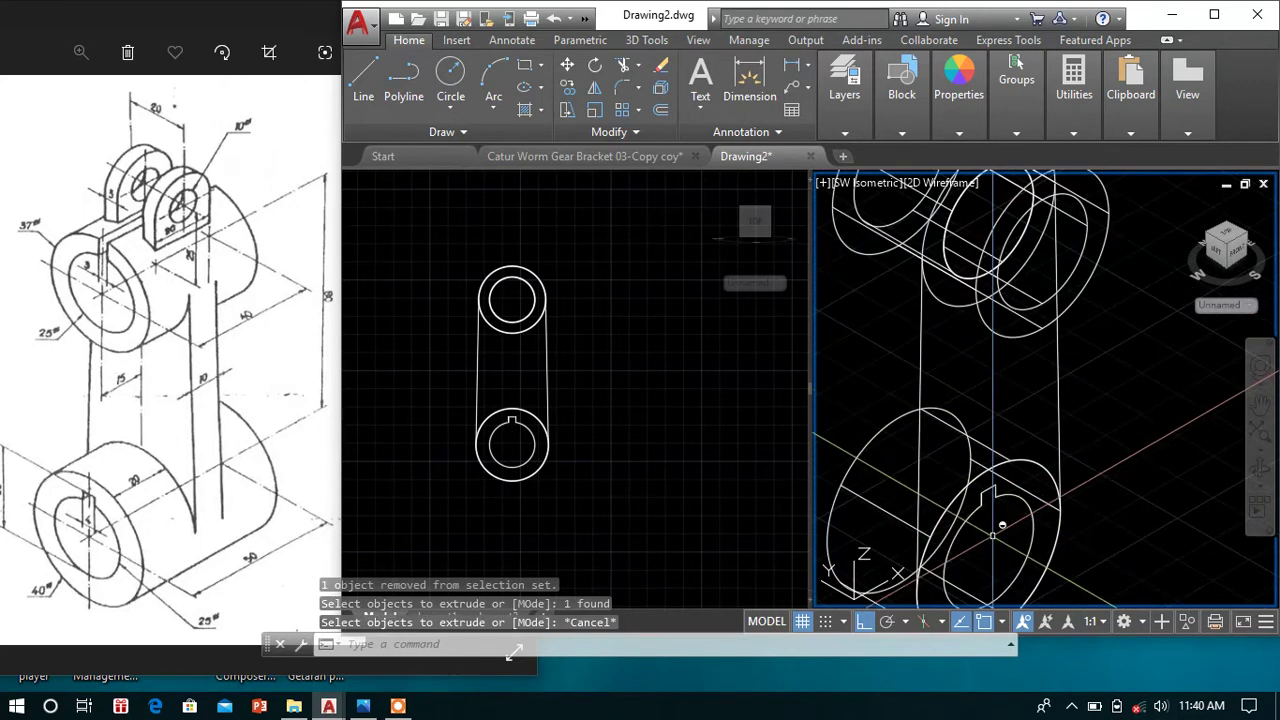
scroll(1000, 490, down, 3)
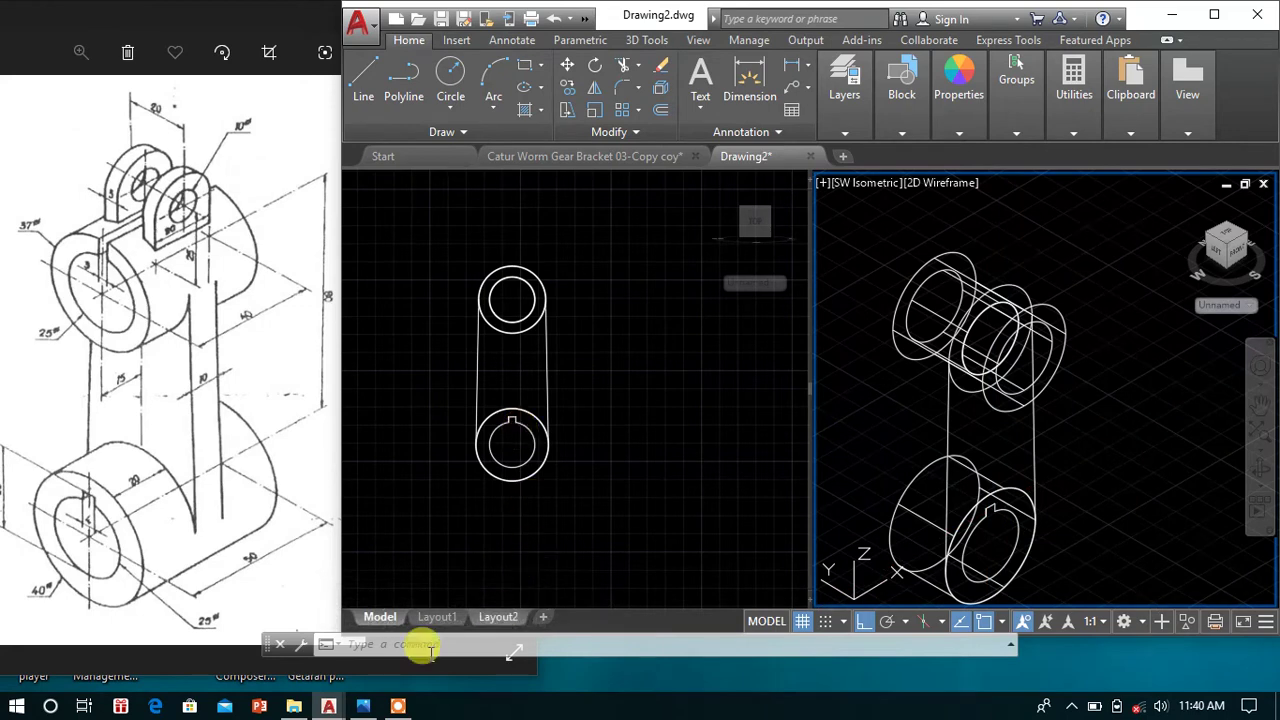
scroll(1088, 447, up, 3)
text(PR)
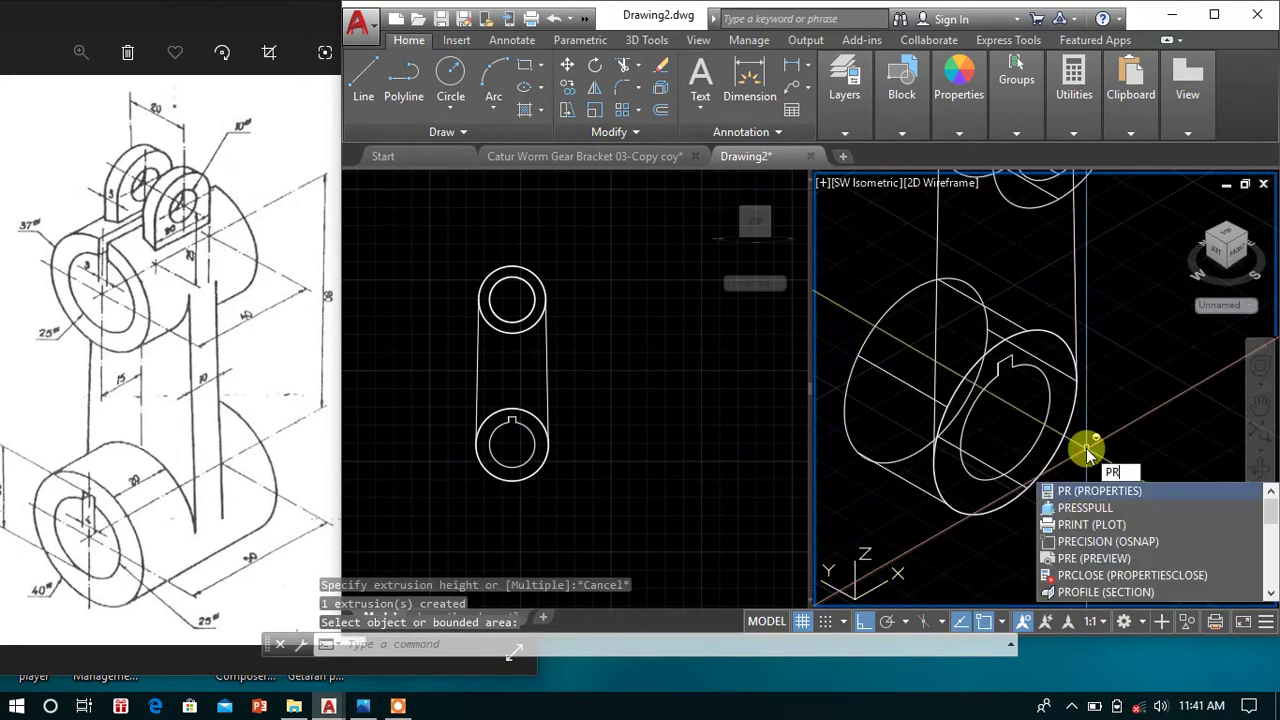
key(Return)
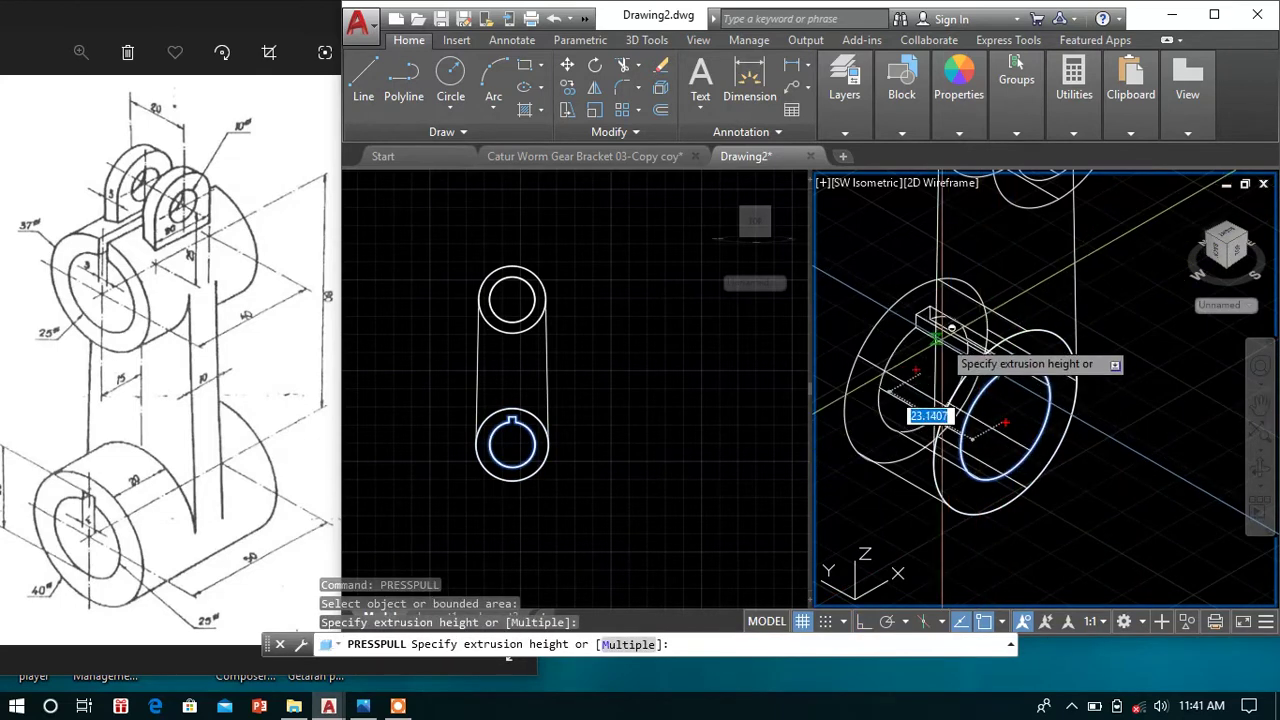
key(Return)
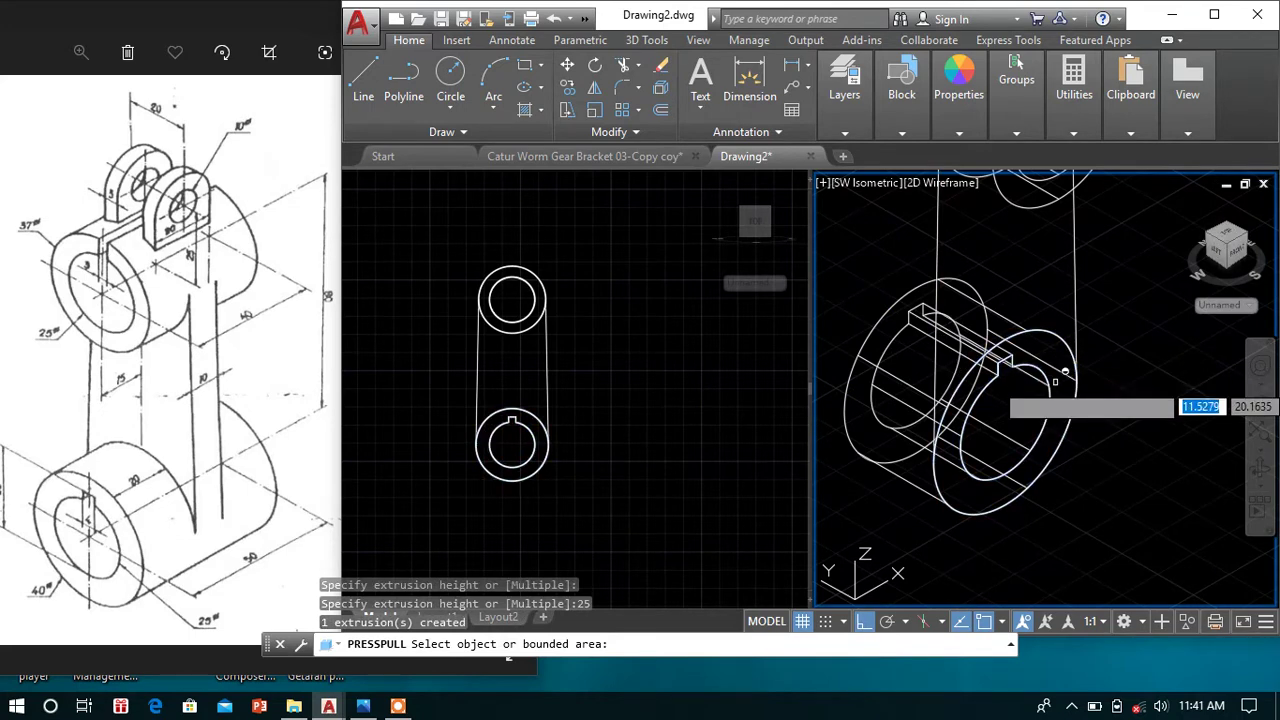
click(1060, 377)
text(25)
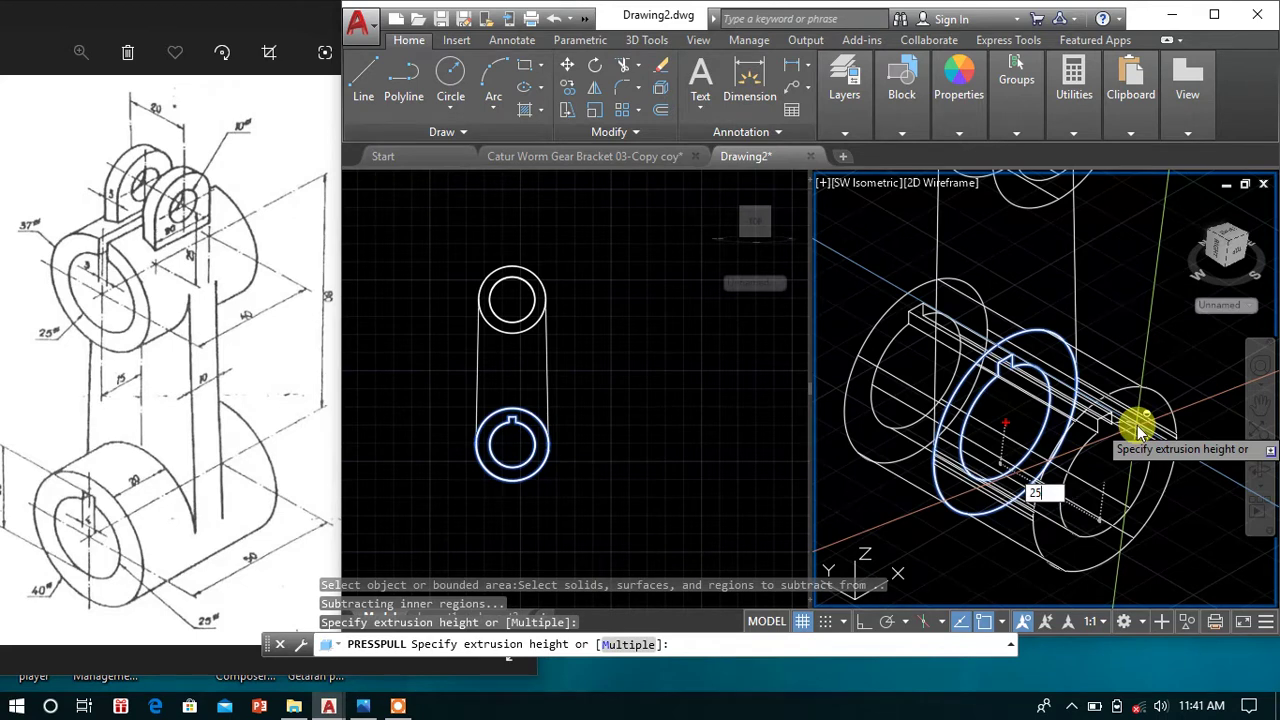
key(Return)
scroll(1100, 440, down, 2)
scroll(1110, 410, down, 2)
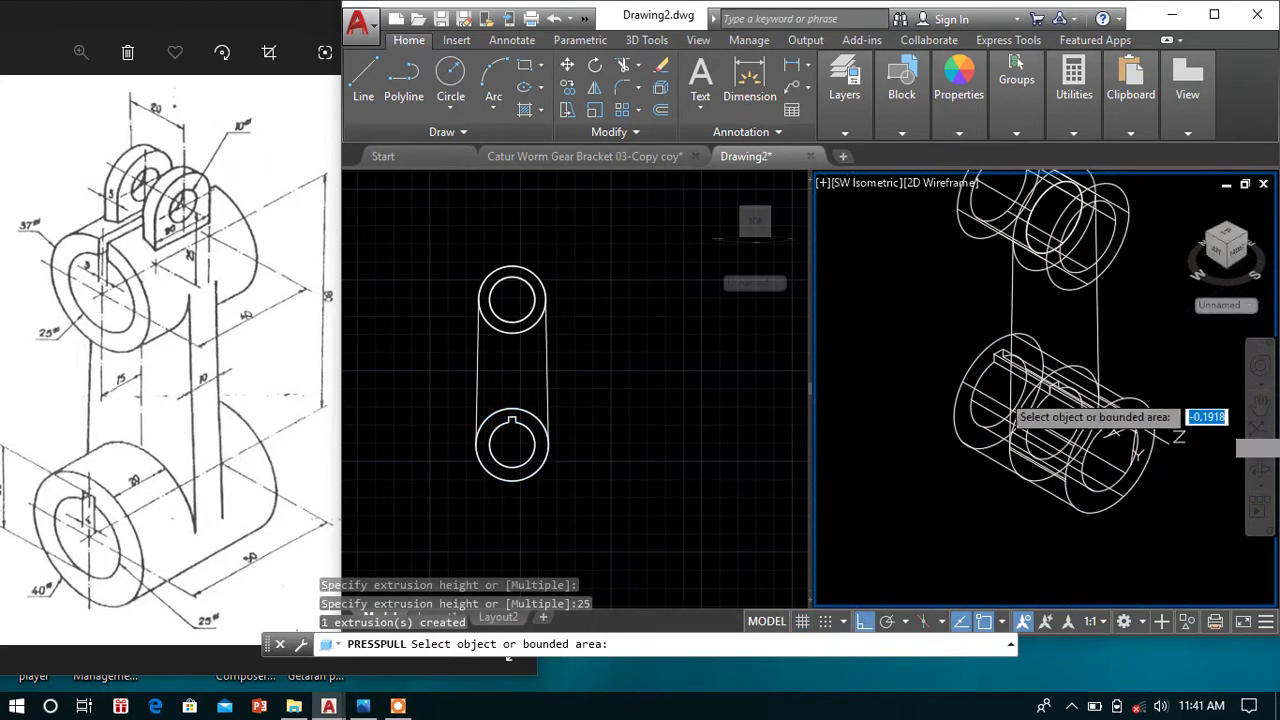
key(Return)
scroll(1100, 330, down, 3)
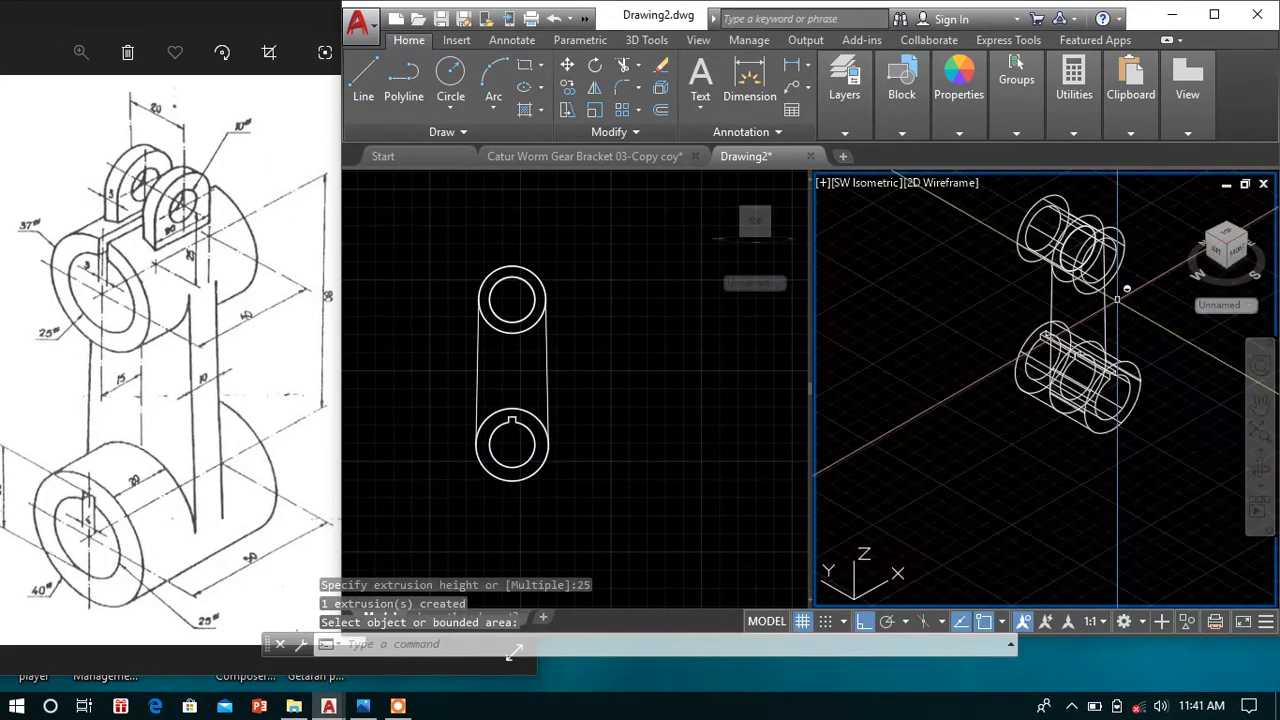
middle_drag(1087, 313, 1087, 321)
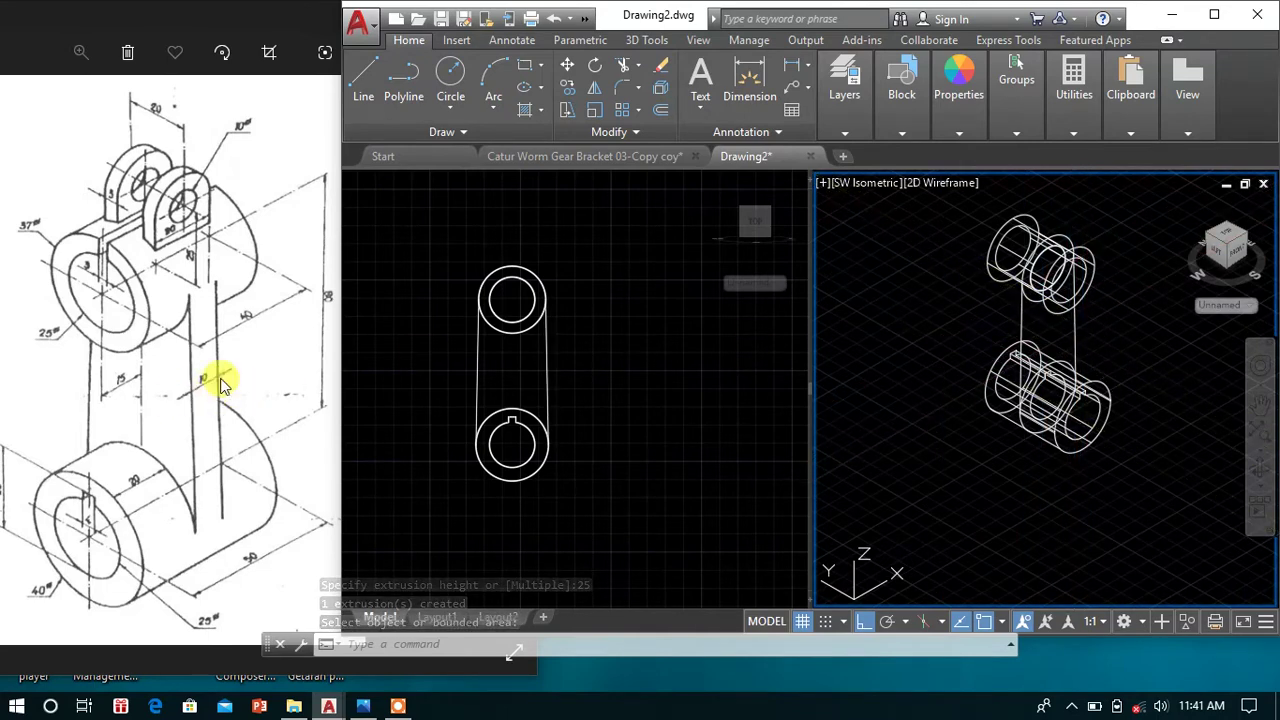
- Shift the front view right and draw a 37-unit line left of the upper boss
click(927, 340)
key(Escape)
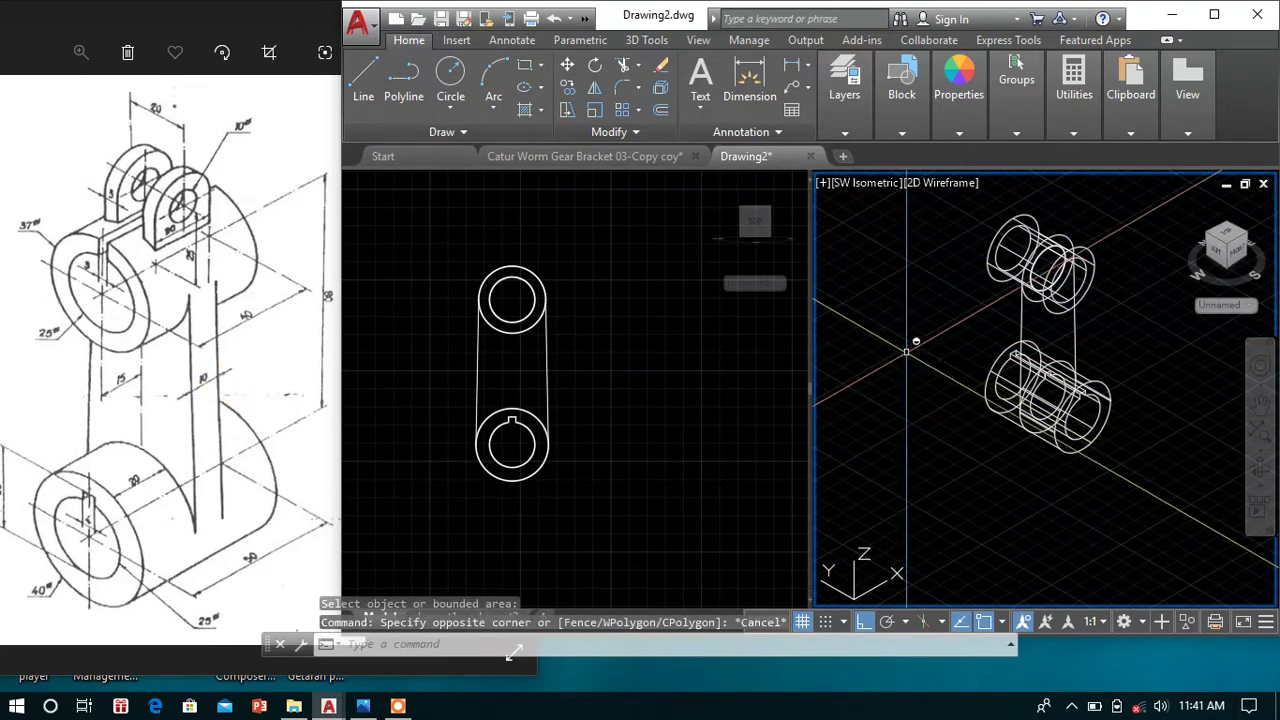
click(505, 374)
middle_drag(393, 338, 538, 328)
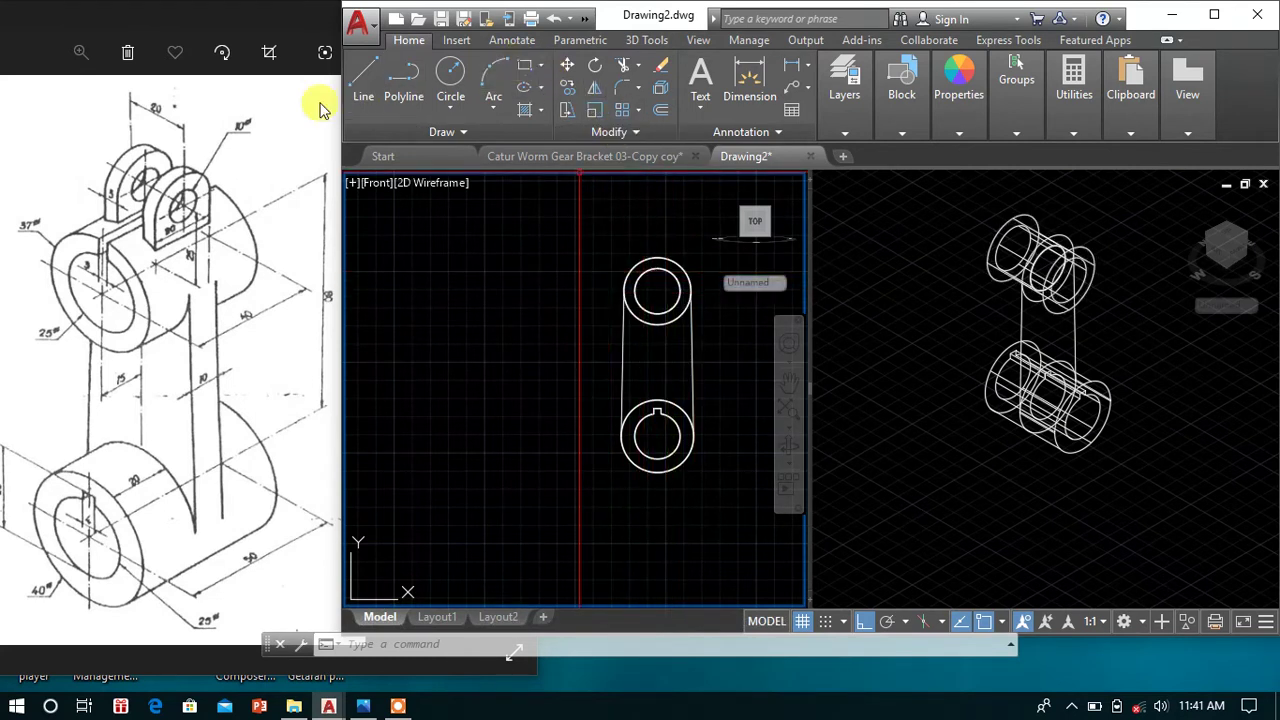
click(362, 93)
click(383, 287)
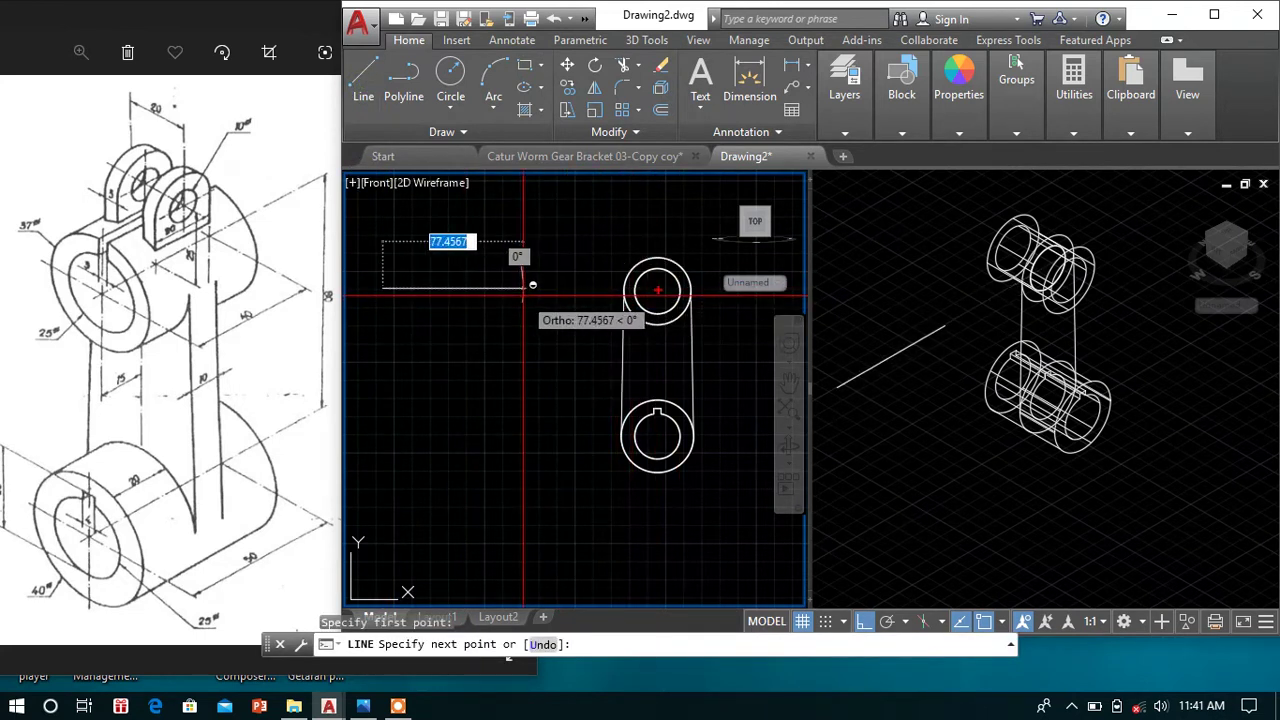
text(37)
key(Return)
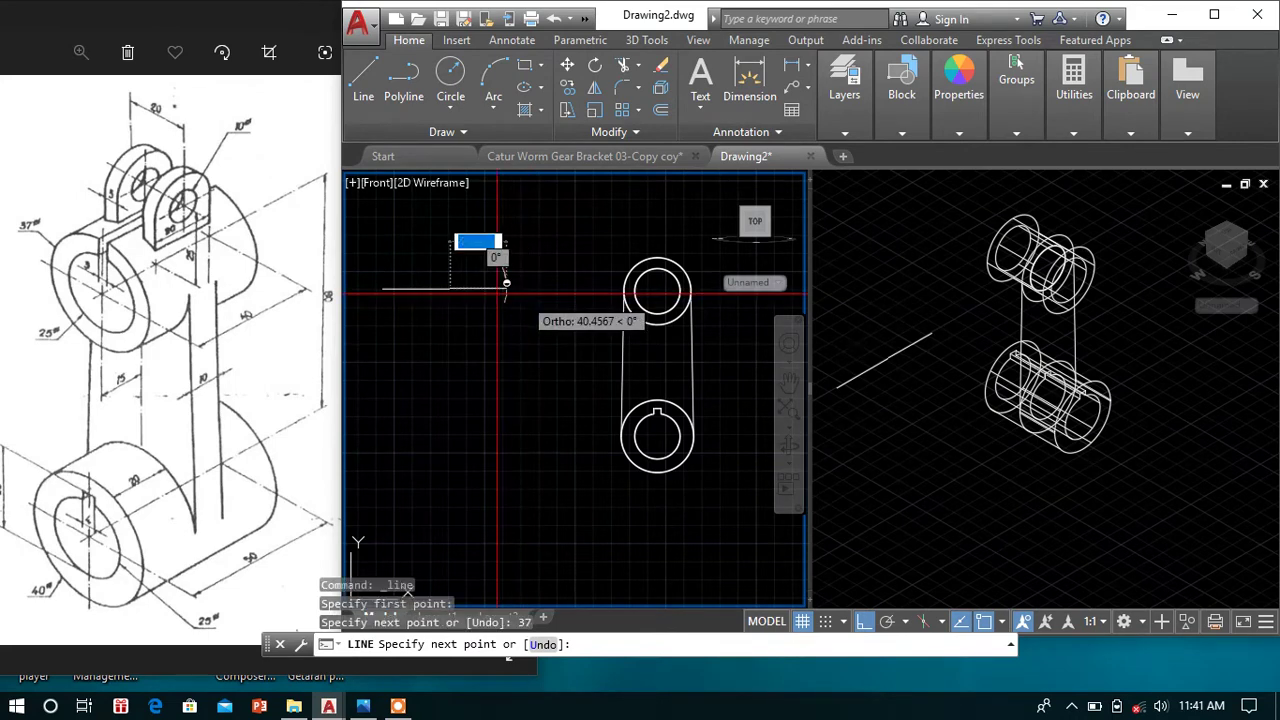
right_click(488, 280)
click(500, 298)
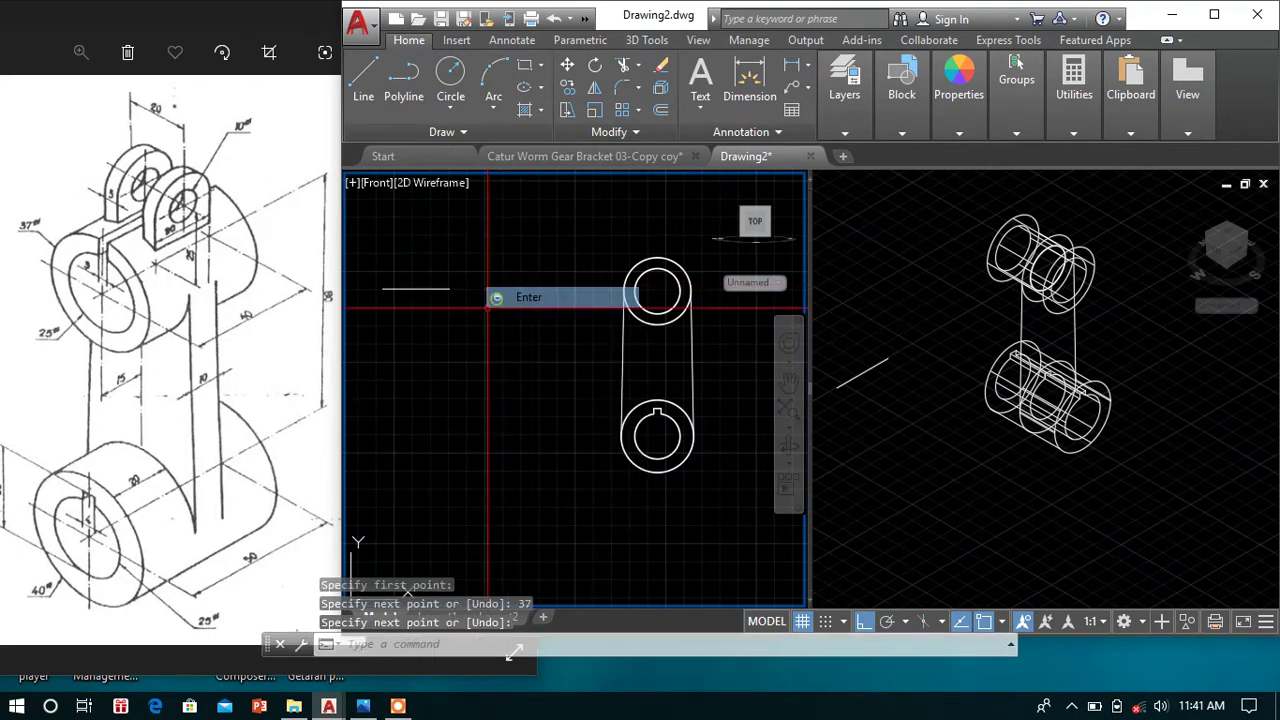
- Draw the web outline's 80, 20 and 40-unit edges
click(365, 90)
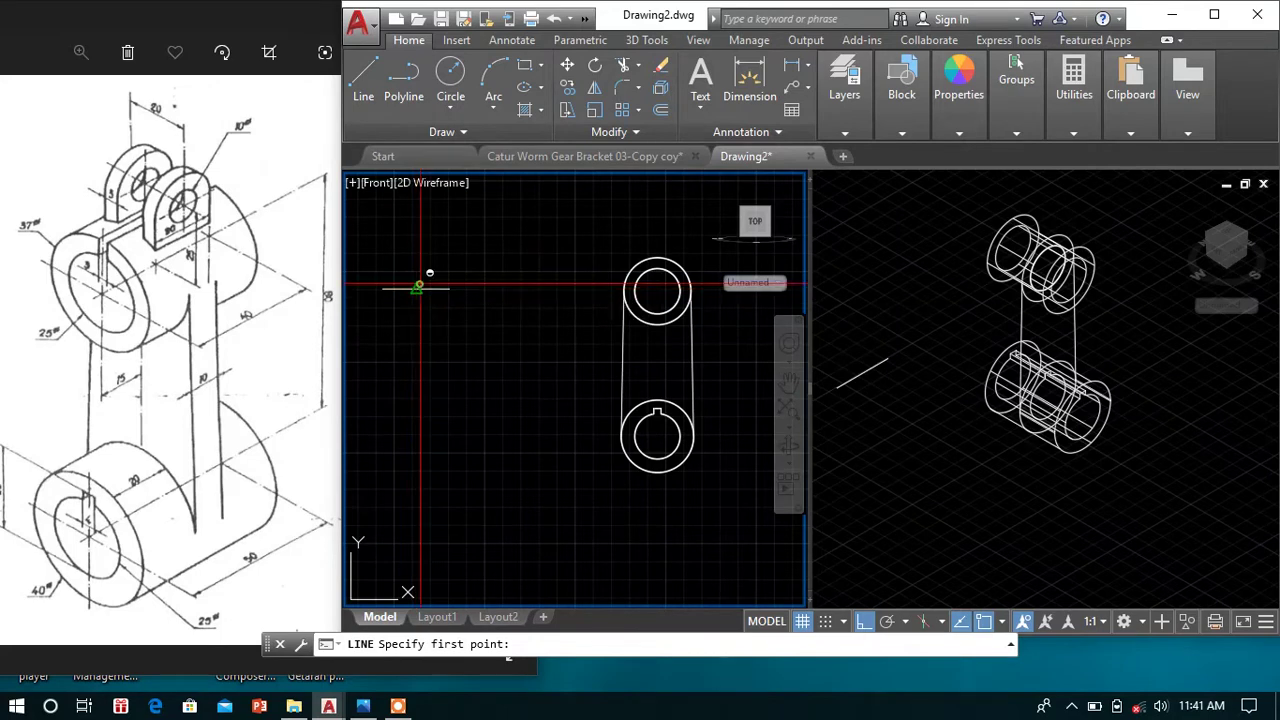
click(418, 287)
text(80)
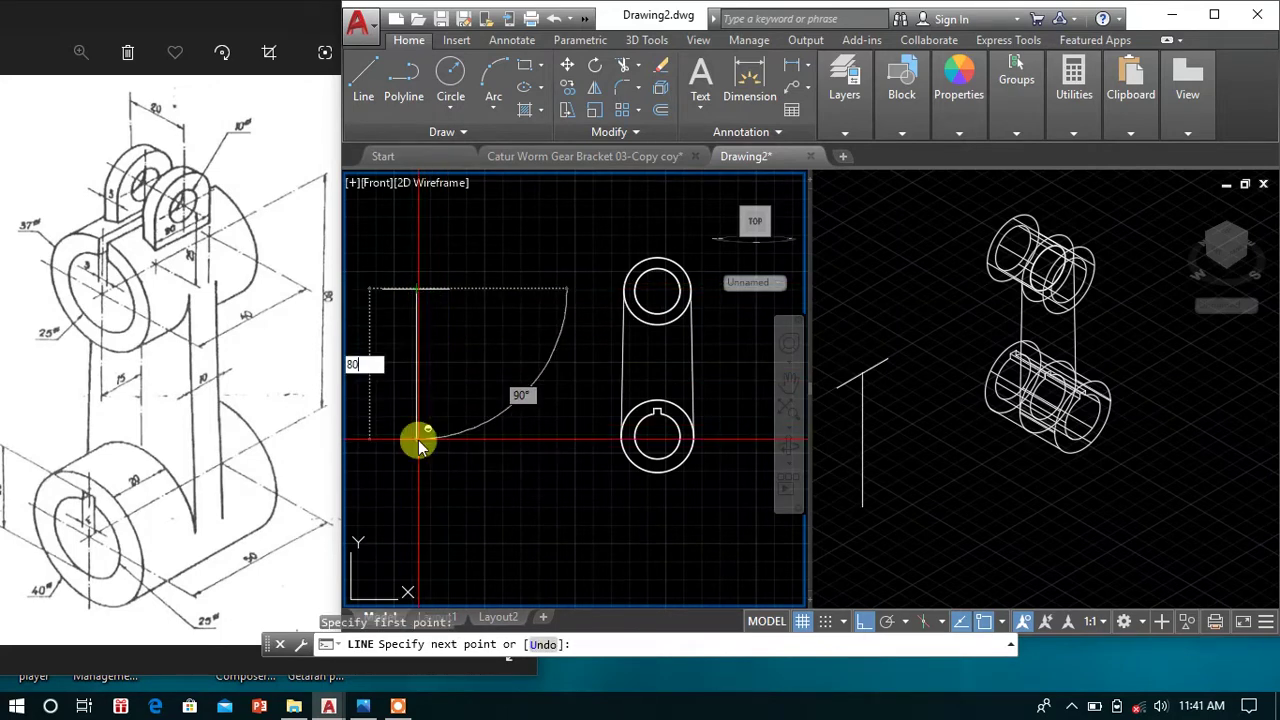
key(Return)
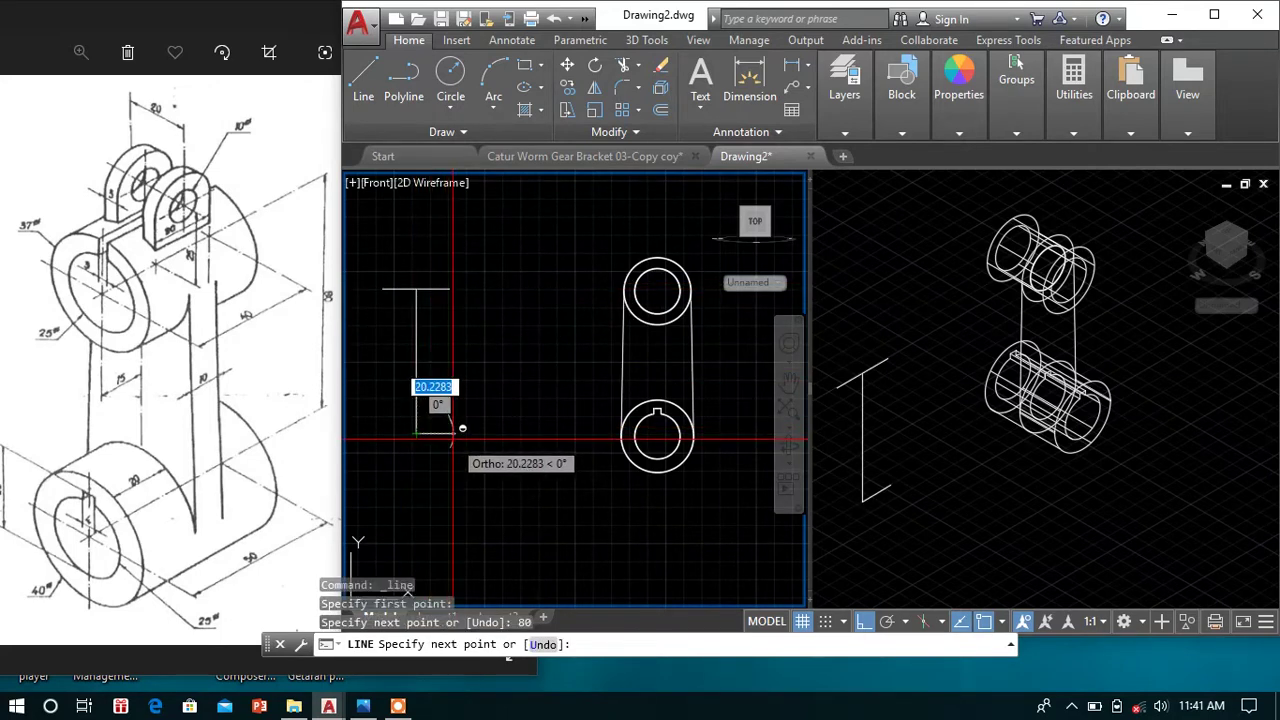
key(Return)
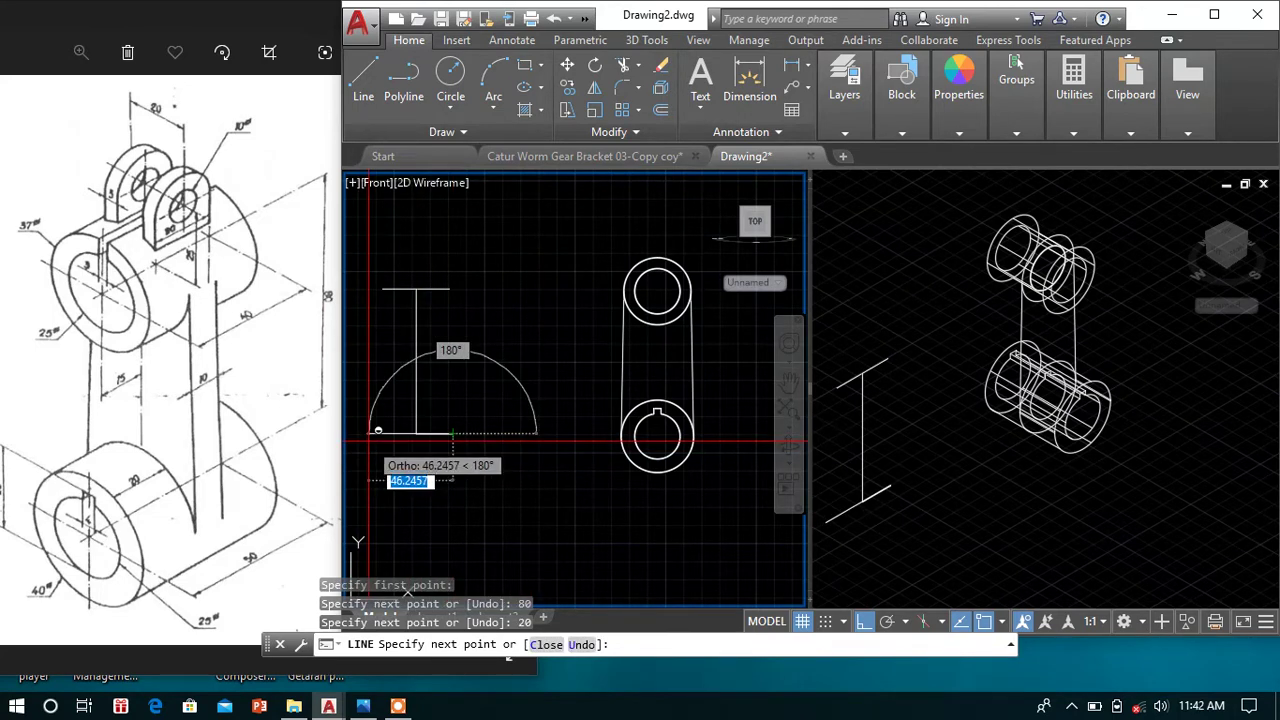
text(40)
key(Return)
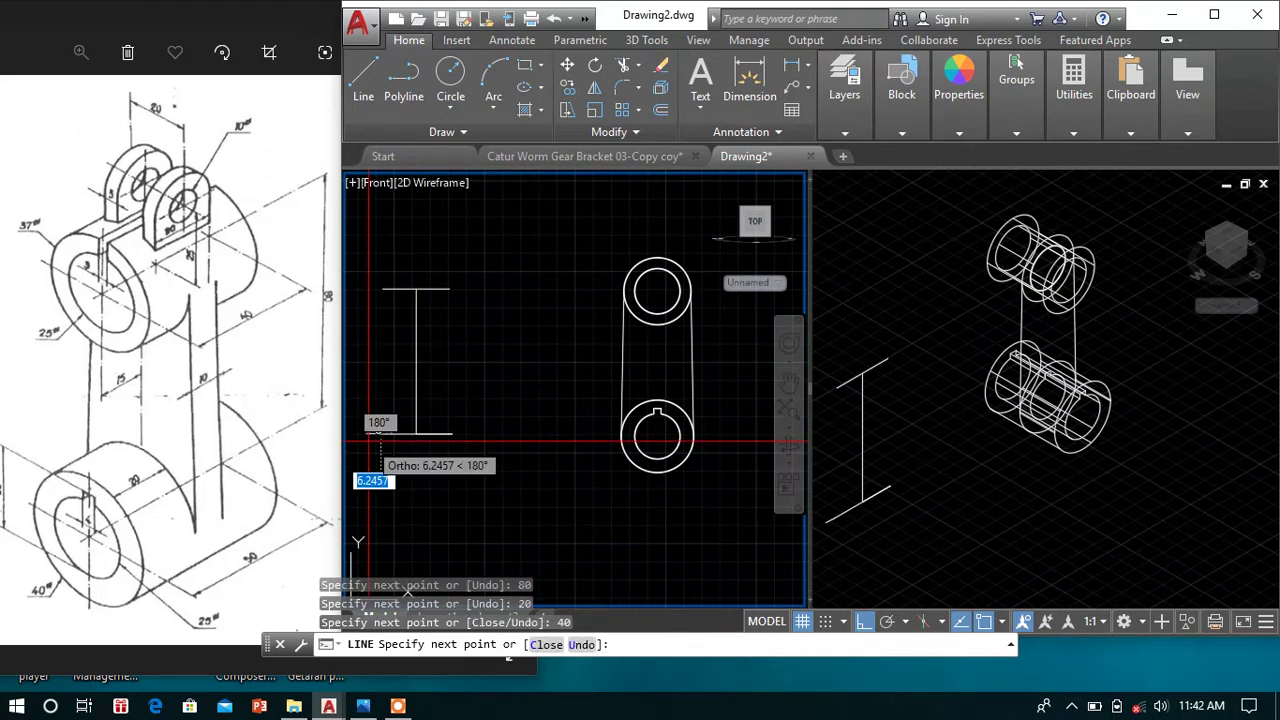
right_click(594, 353)
click(609, 370)
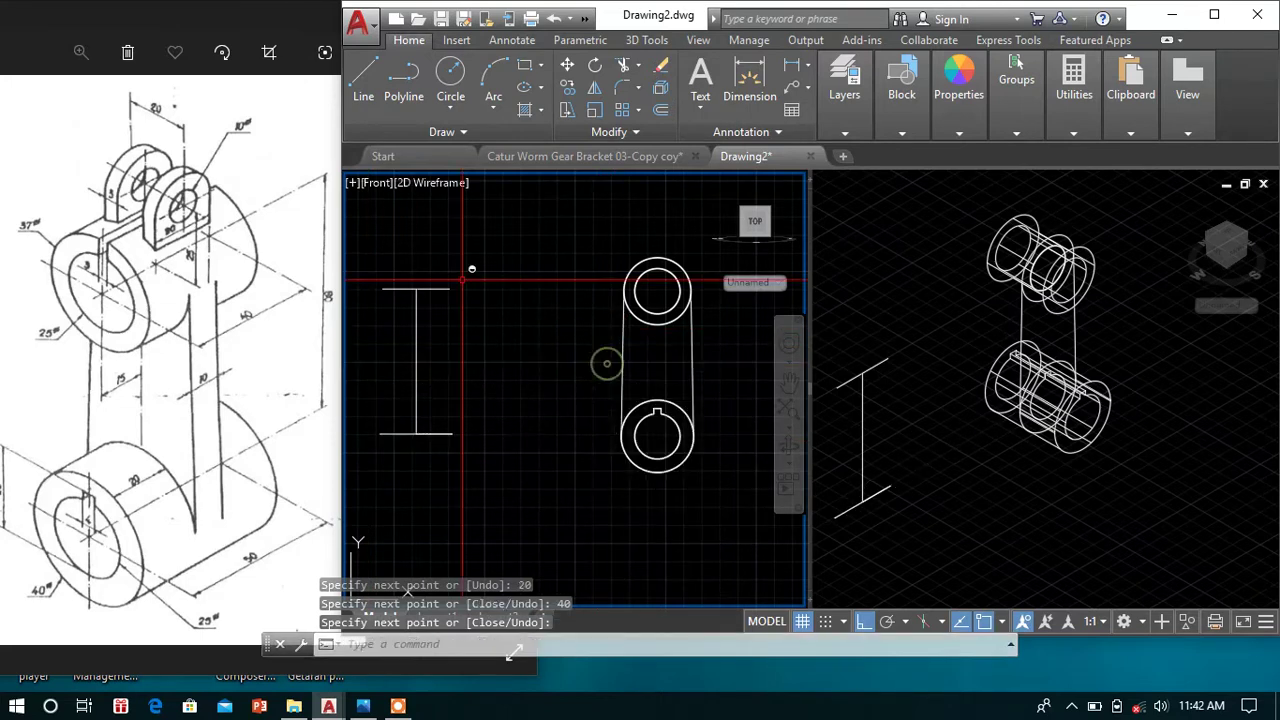
- Draw a line from the outline's corner down to the lower corner point
click(365, 78)
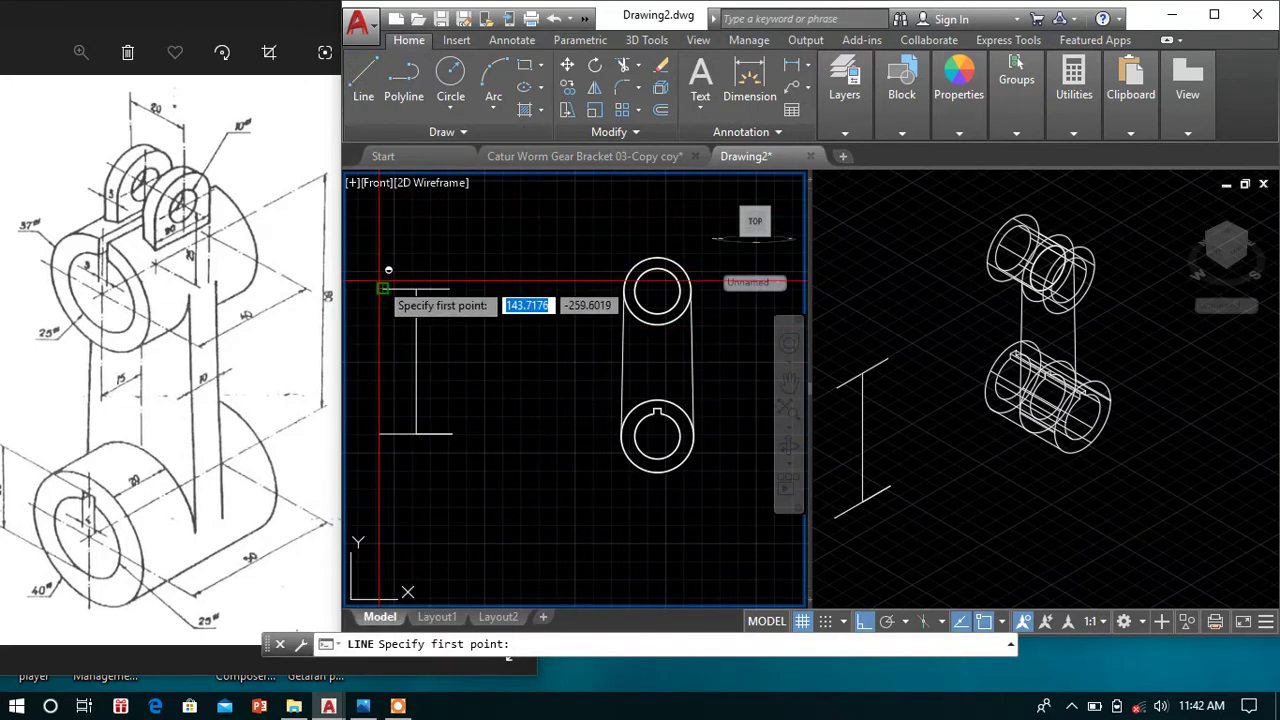
click(382, 288)
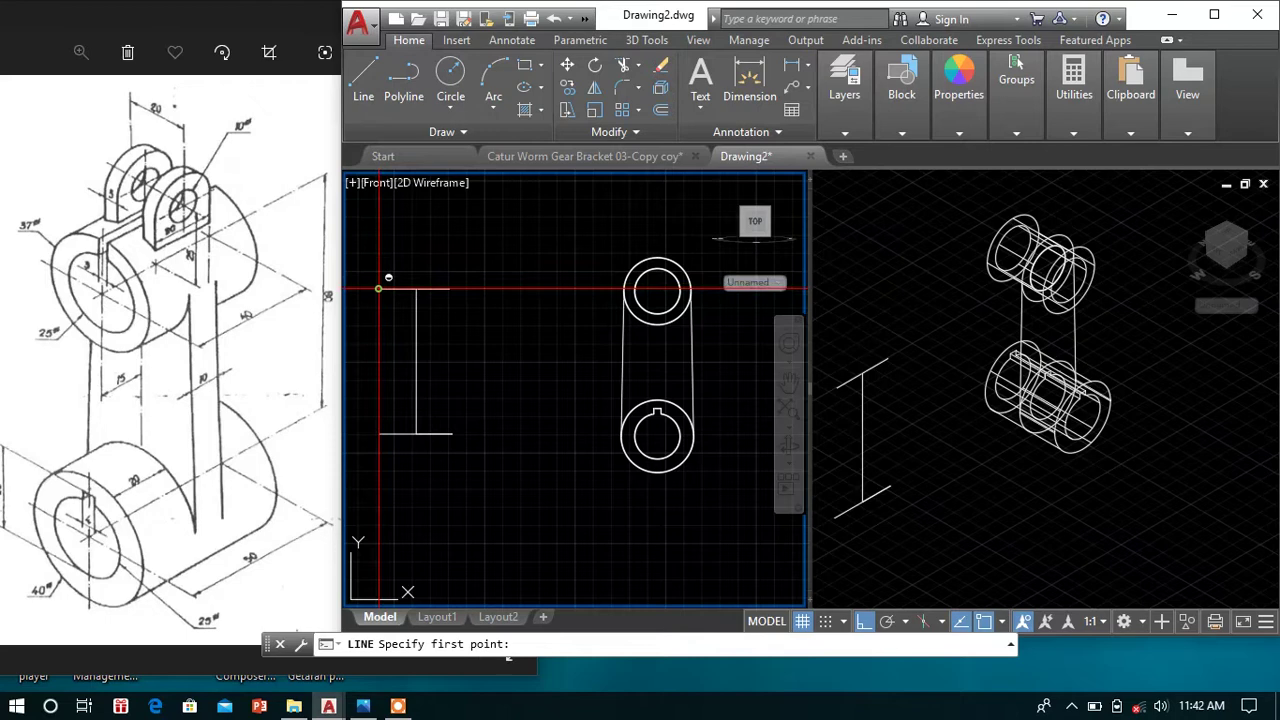
scroll(383, 428, up, 3)
scroll(390, 435, up, 2)
click(390, 437)
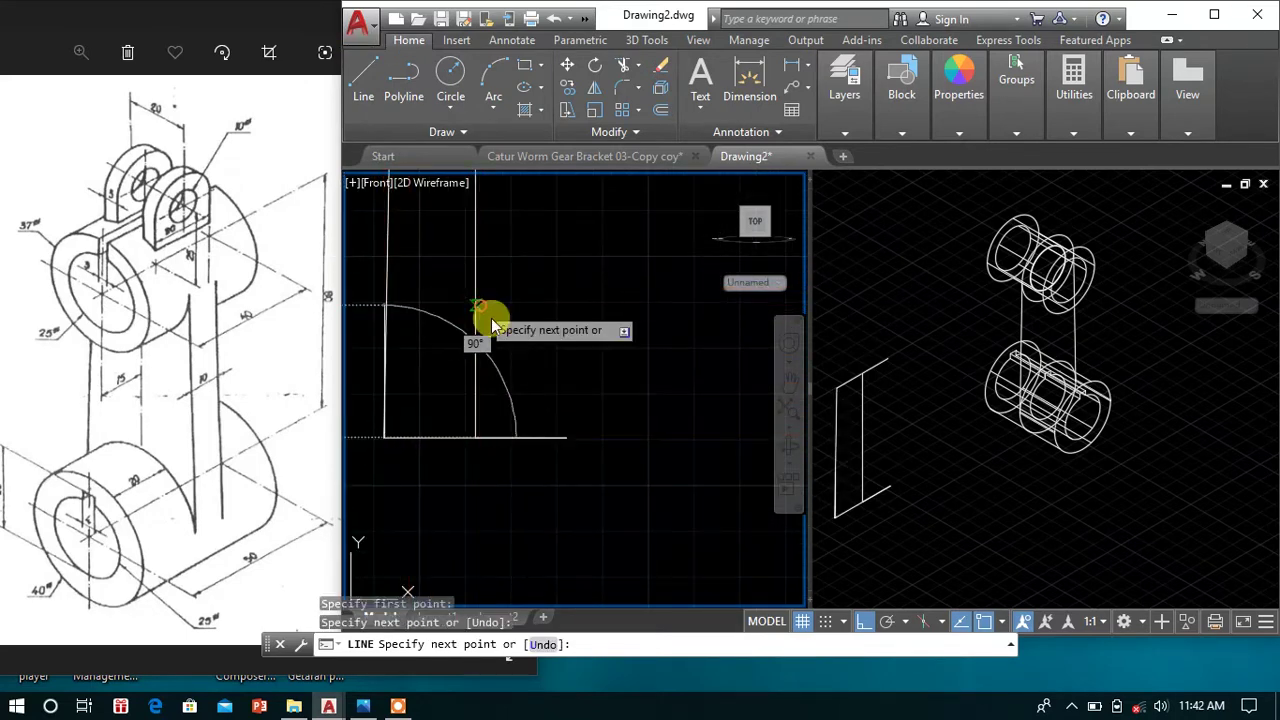
right_click(491, 326)
click(515, 330)
scroll(513, 220, down, 2)
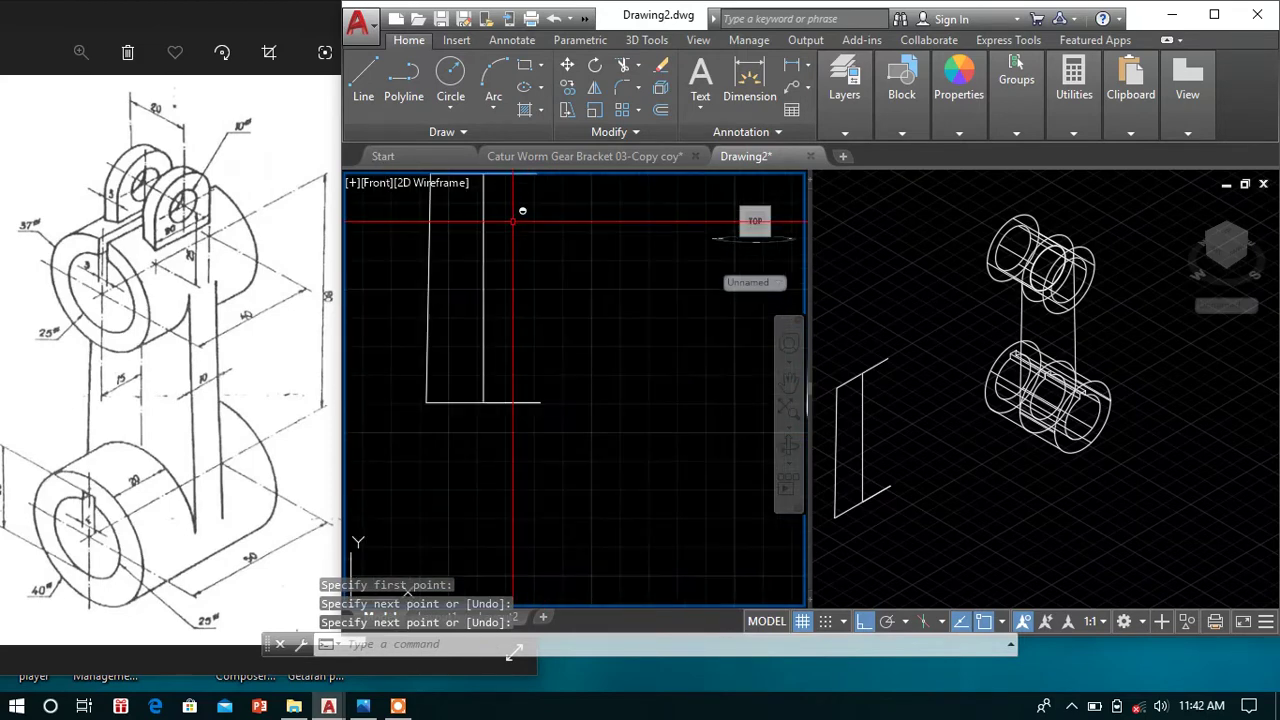
- Draw the right vertical edge from the top-right corner to the bottom corner
click(368, 88)
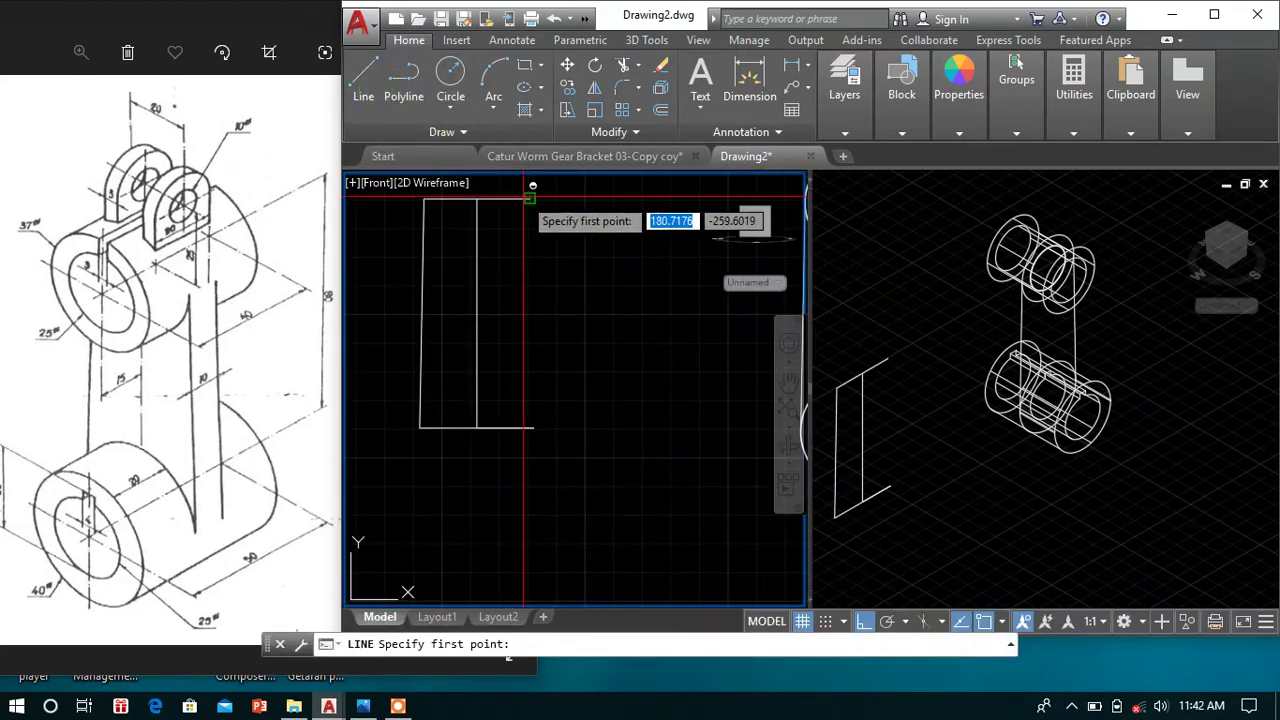
click(530, 198)
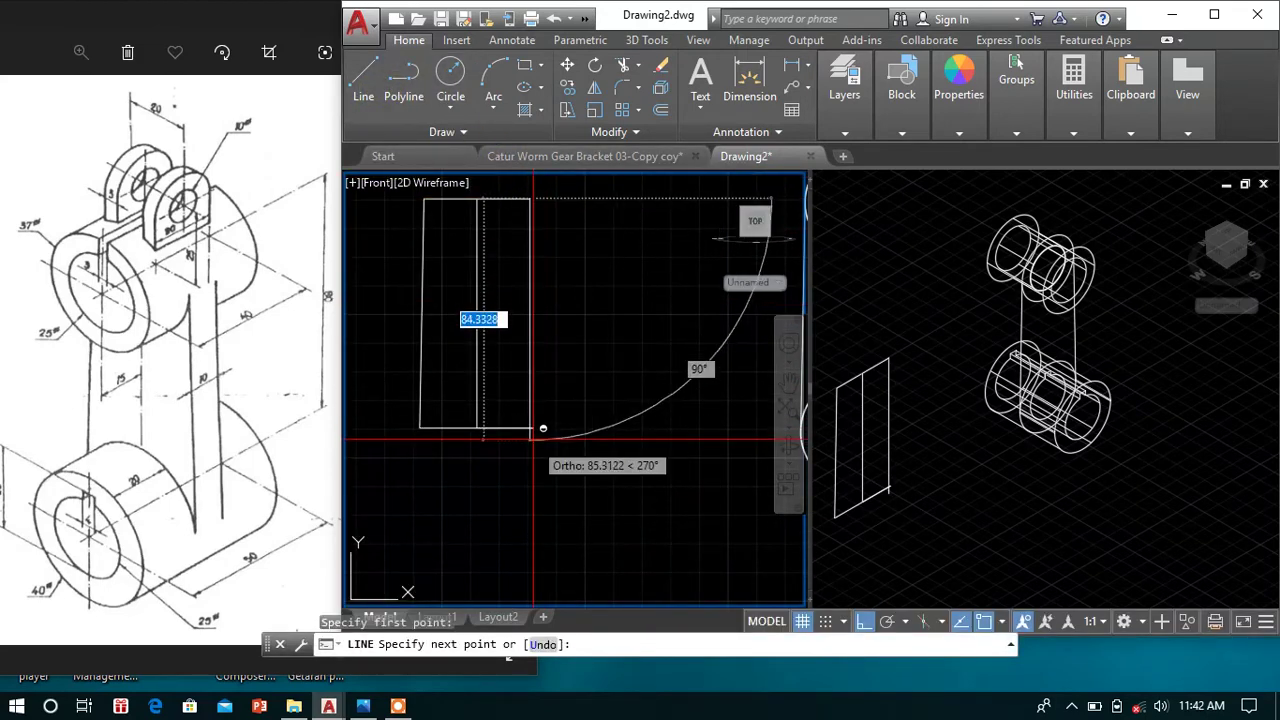
click(540, 427)
right_click(597, 344)
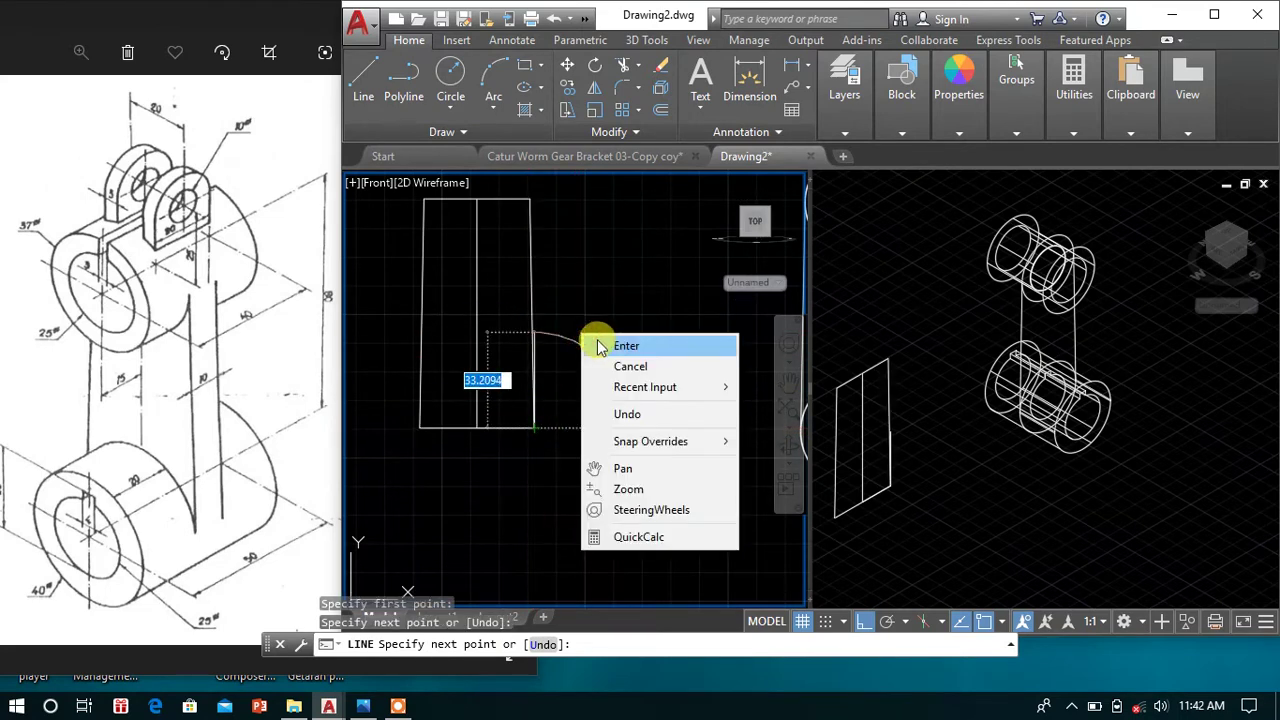
click(600, 346)
- Erase the stray middle vertical line
click(480, 310)
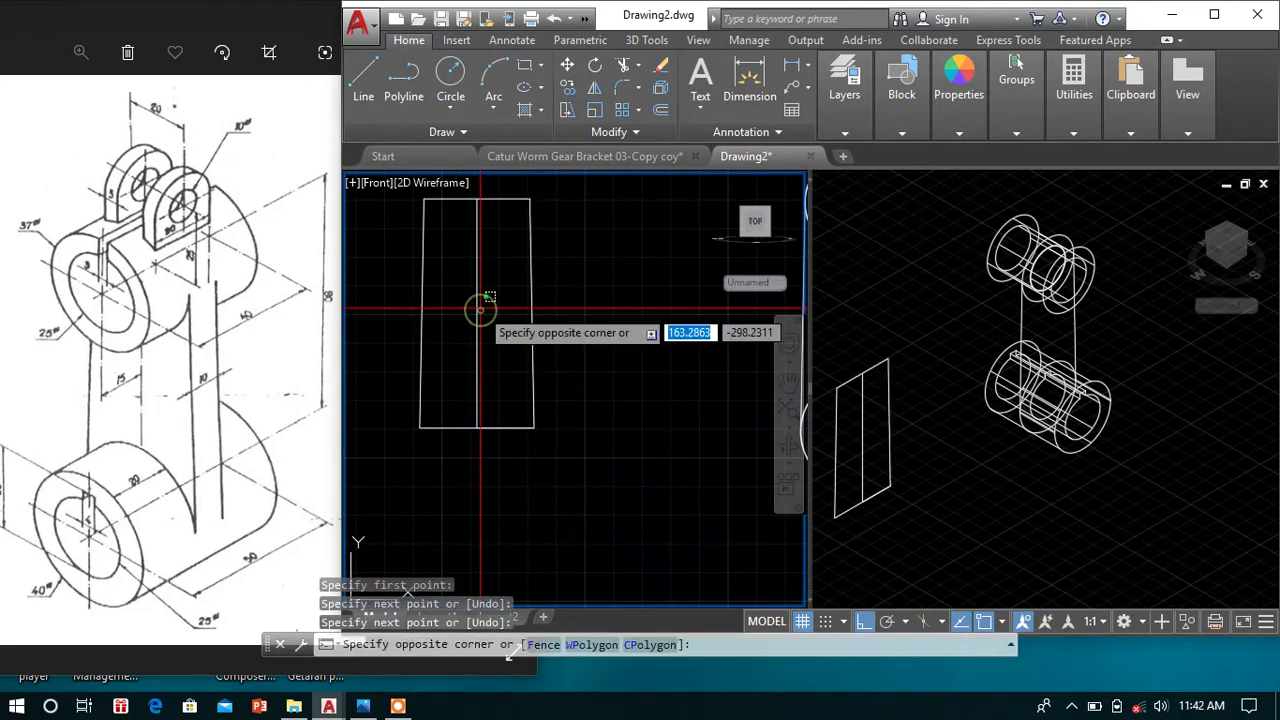
click(472, 303)
key(Delete)
- Join the four web outline edges into a single polyline
scroll(482, 292, down, 4)
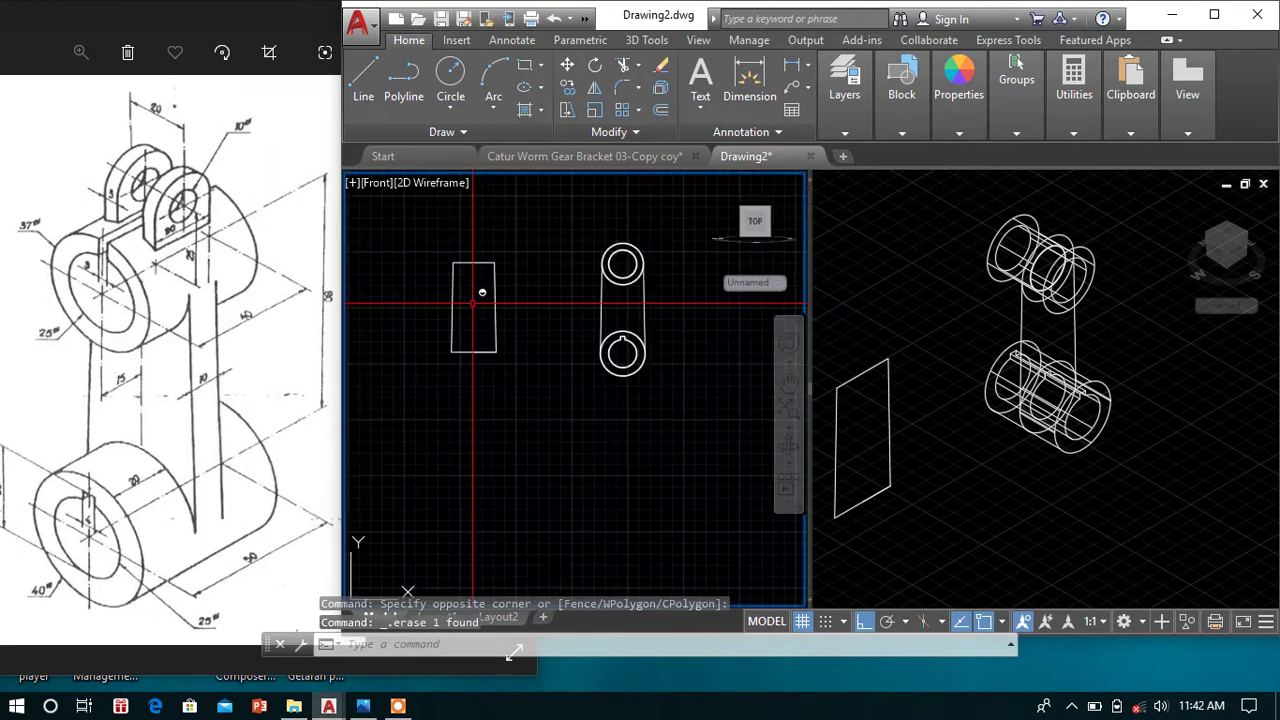
click(471, 278)
click(556, 410)
click(557, 410)
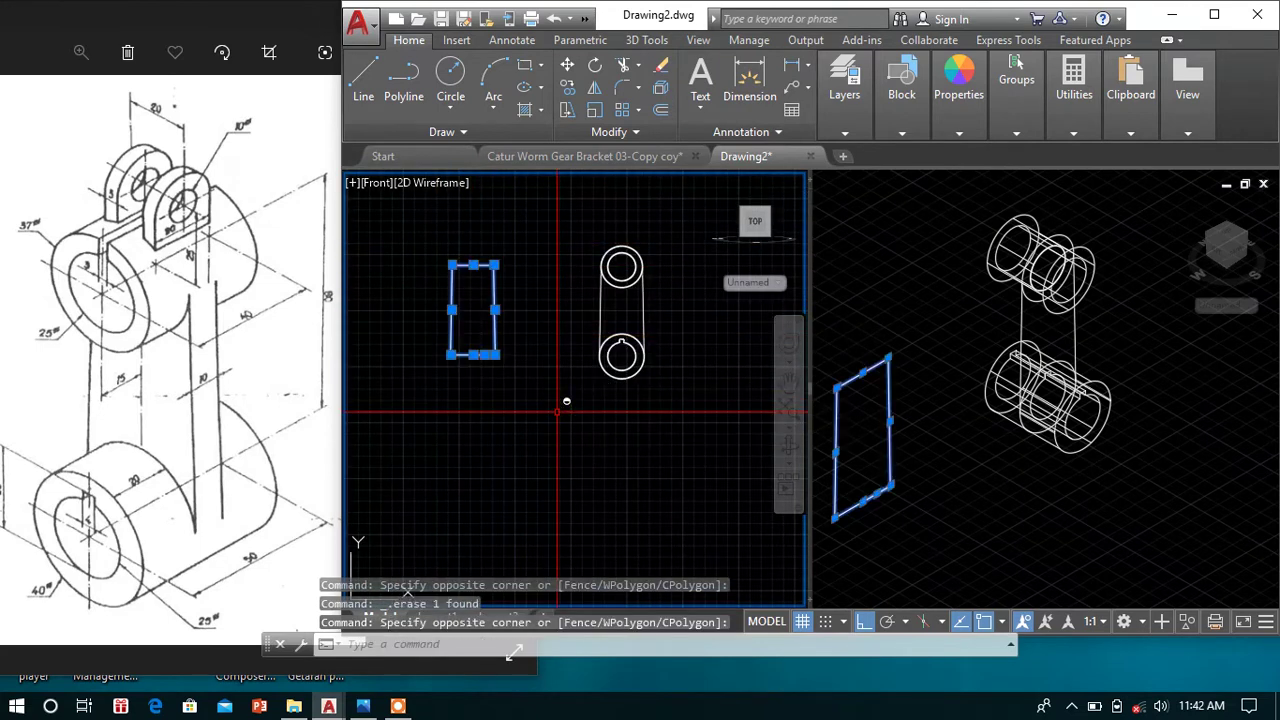
text(JOIN)
key(Return)
- In the isometric view, delete the two lines connecting the bosses
click(901, 408)
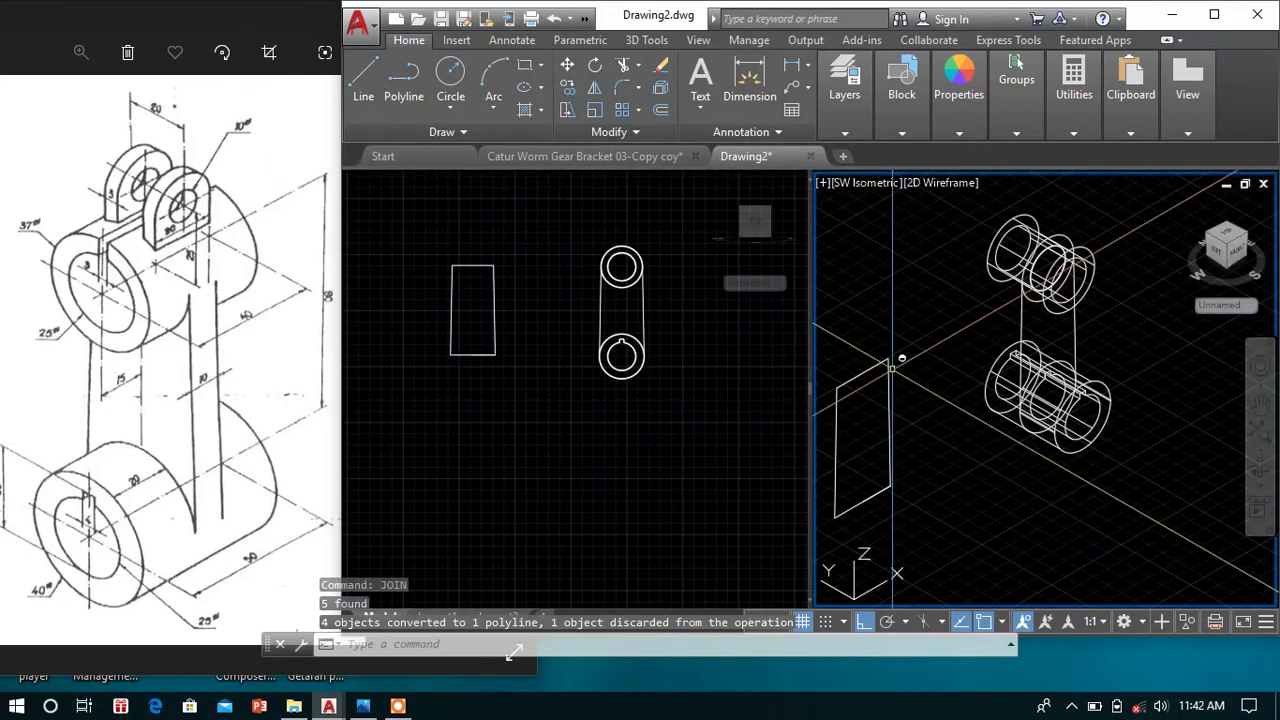
middle_drag(891, 369, 898, 369)
click(862, 380)
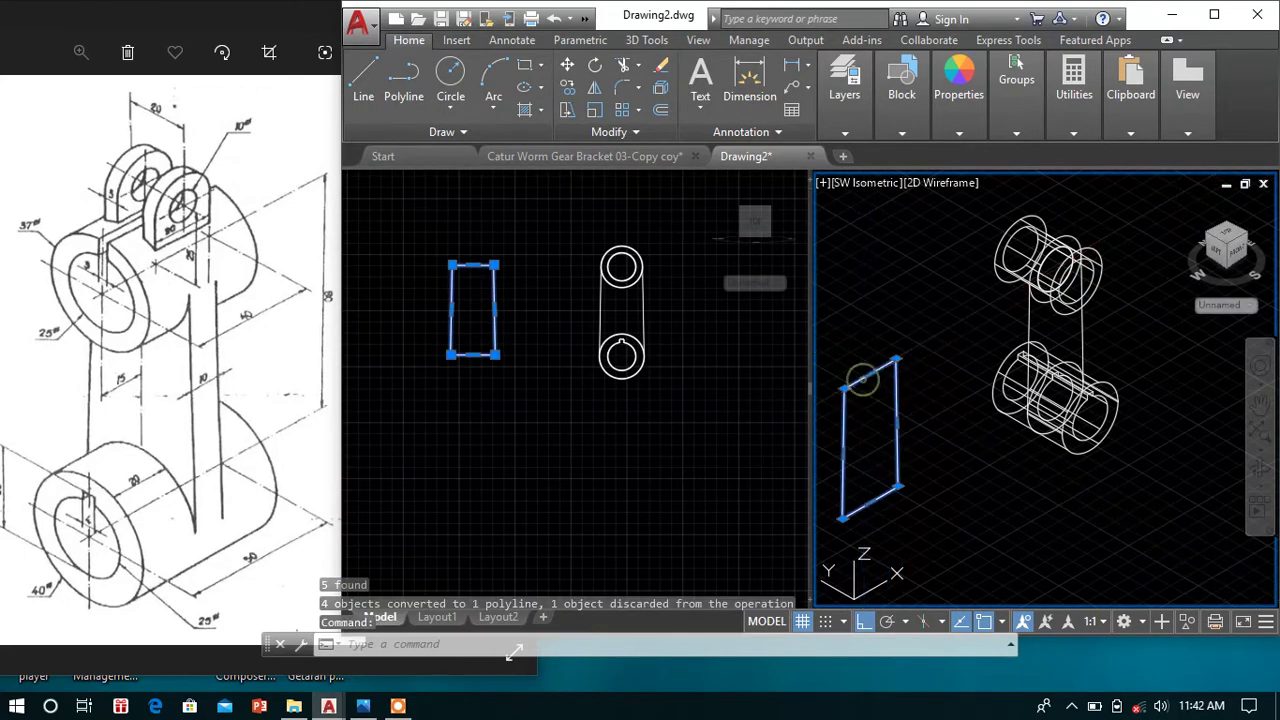
key(Escape)
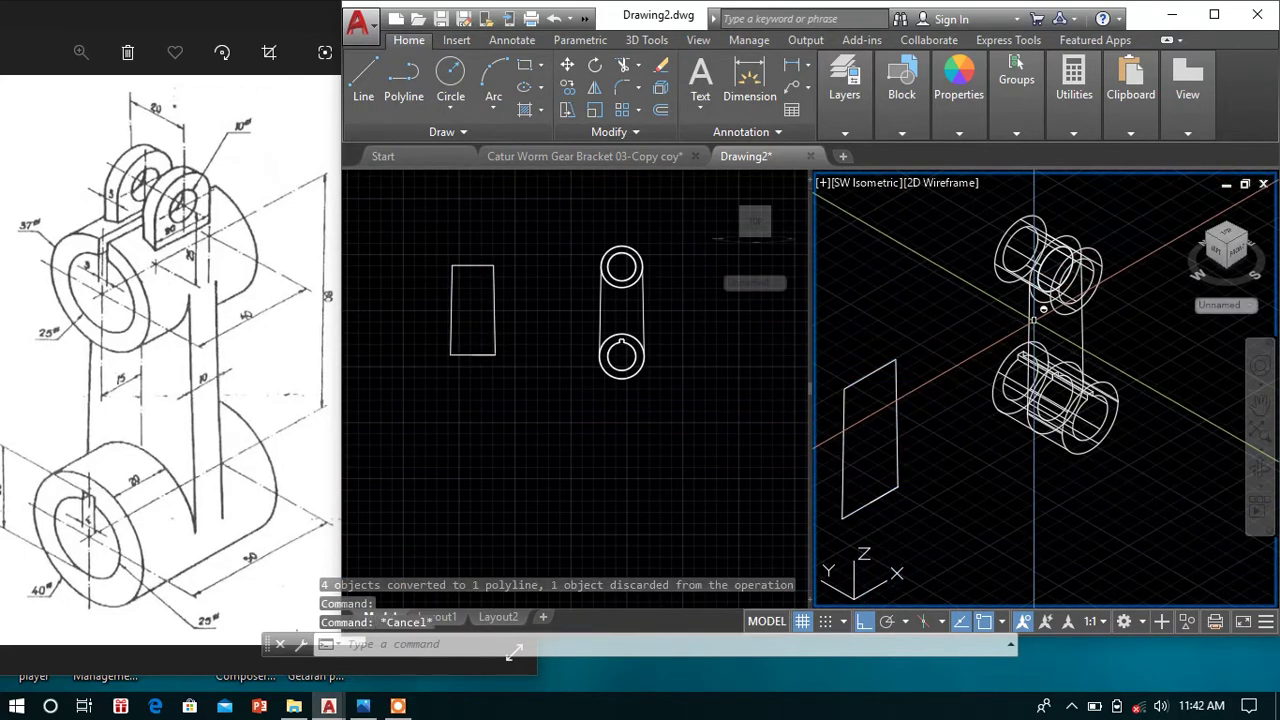
click(1031, 310)
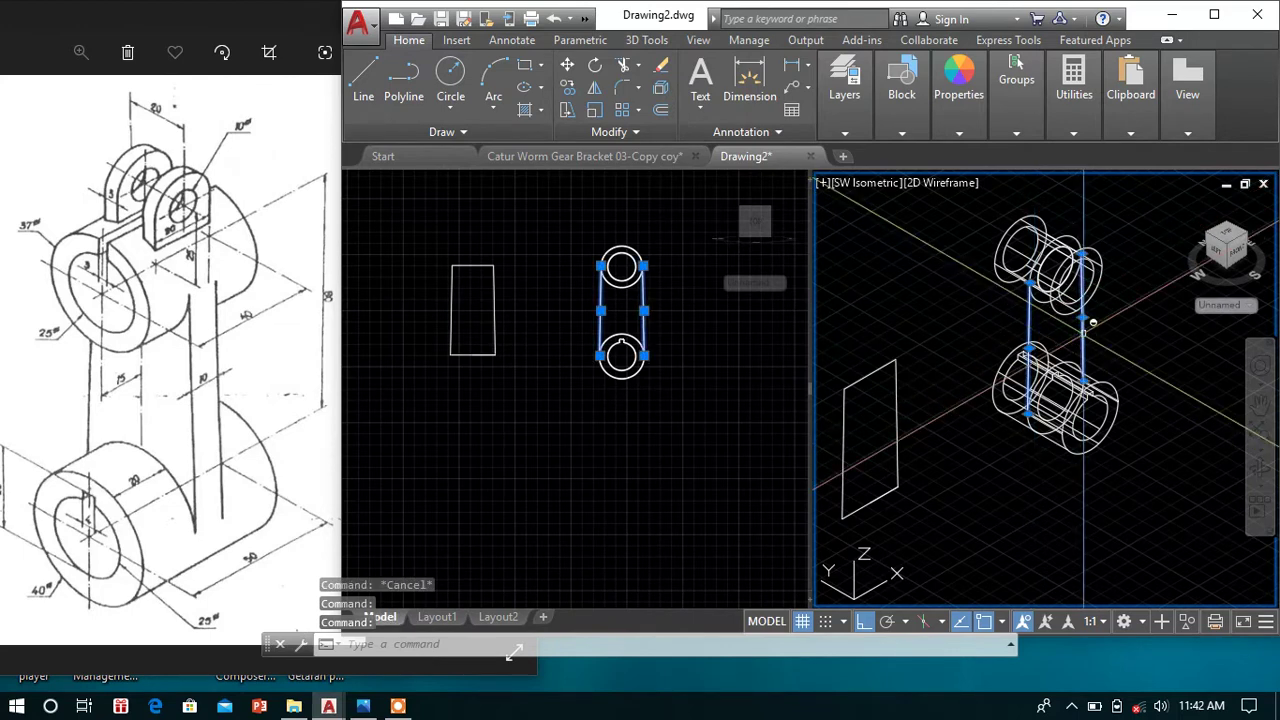
key(Delete)
- Move the web outline from its corner, with Ortho off, to sit between the bosses
click(869, 372)
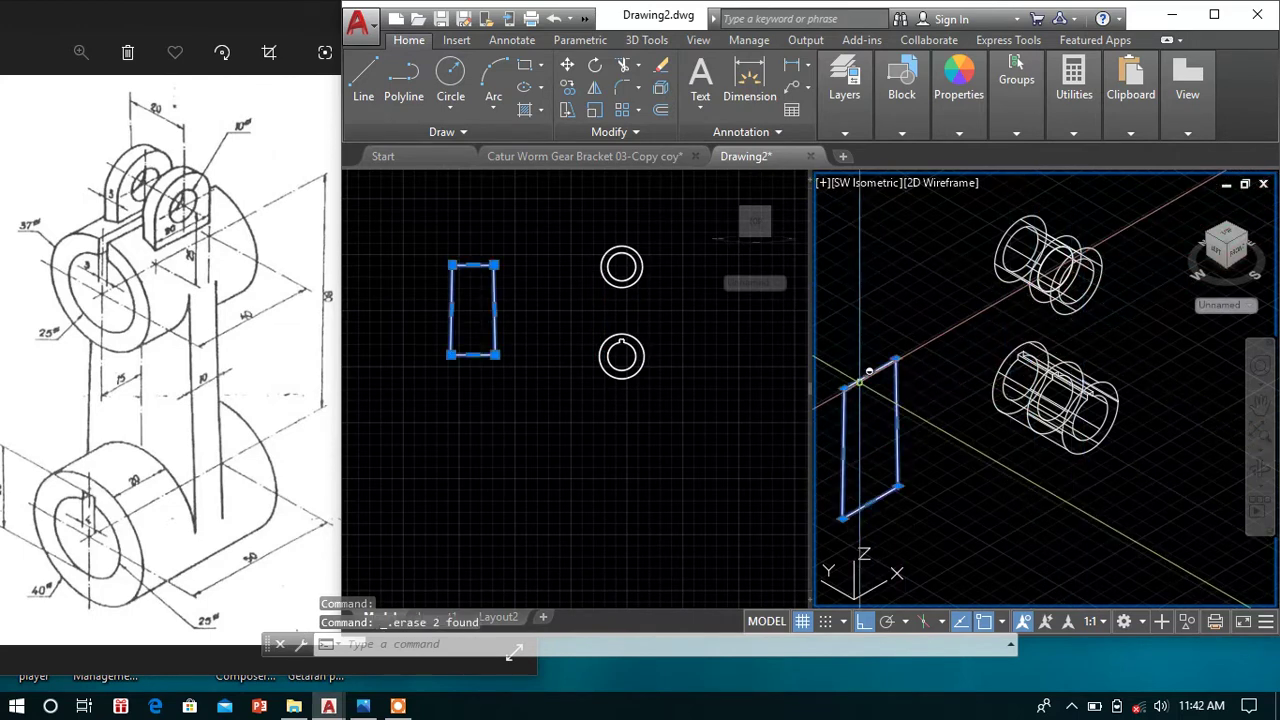
click(568, 66)
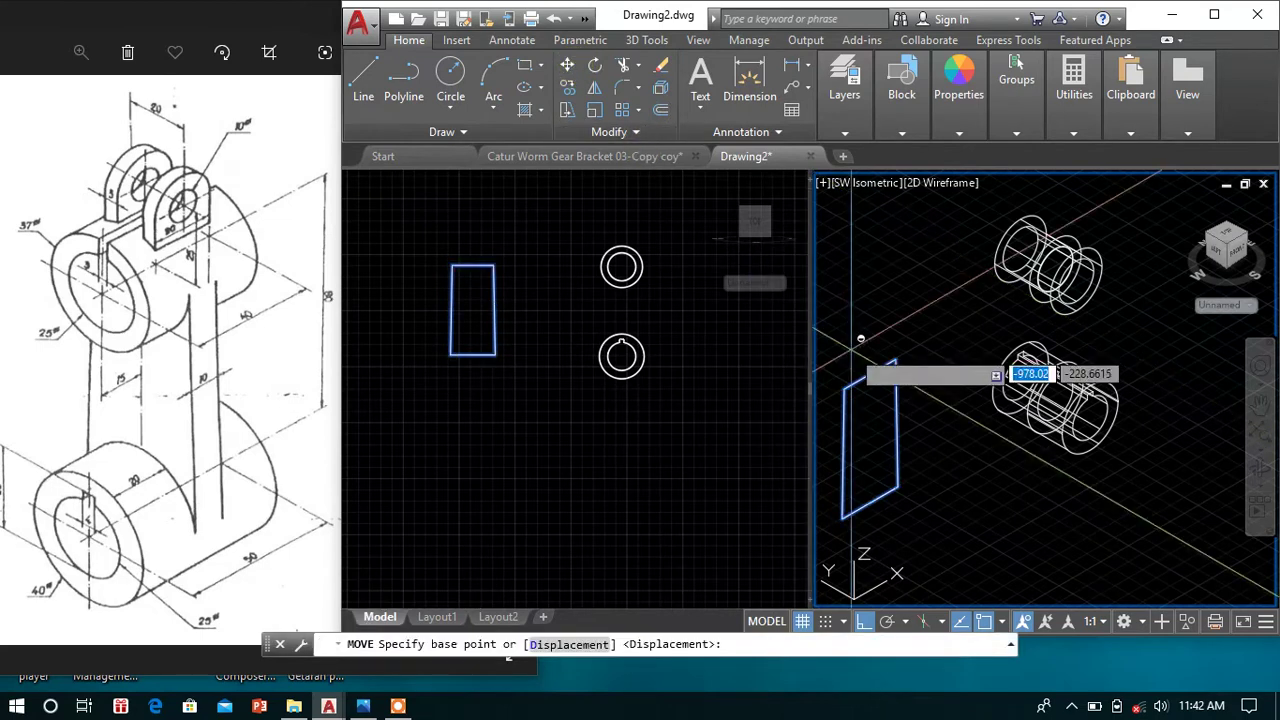
click(844, 387)
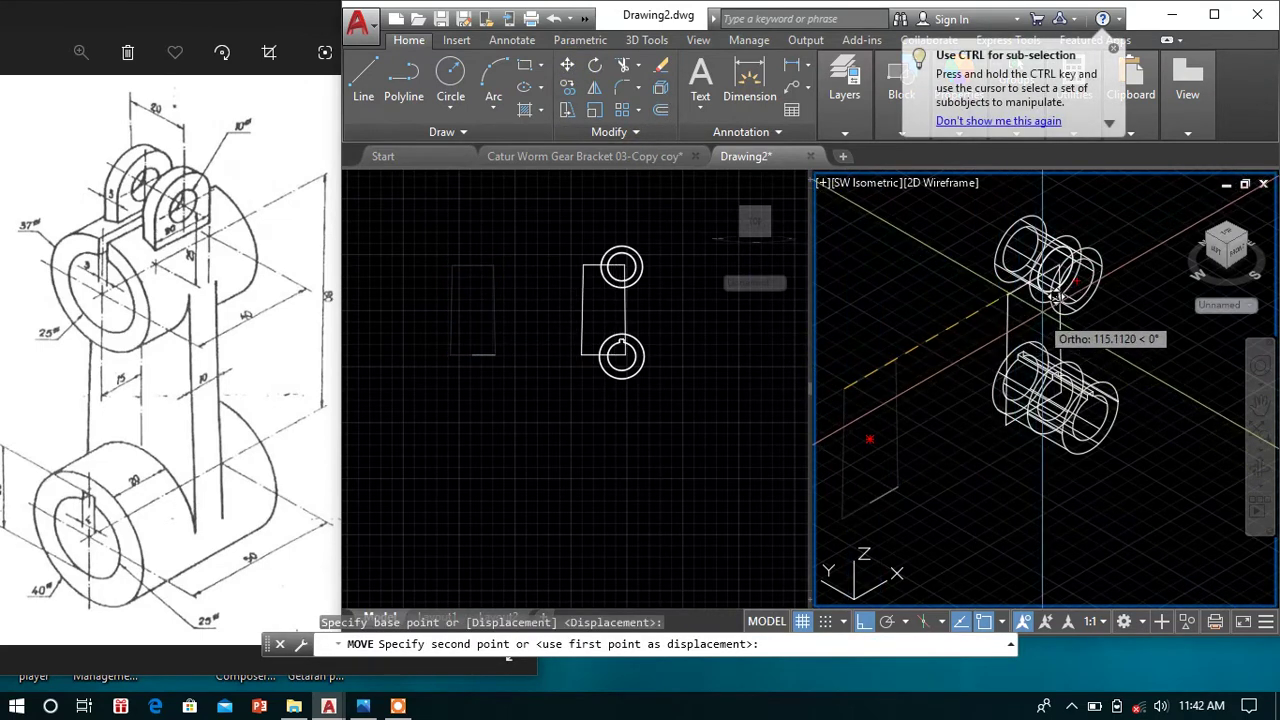
click(863, 621)
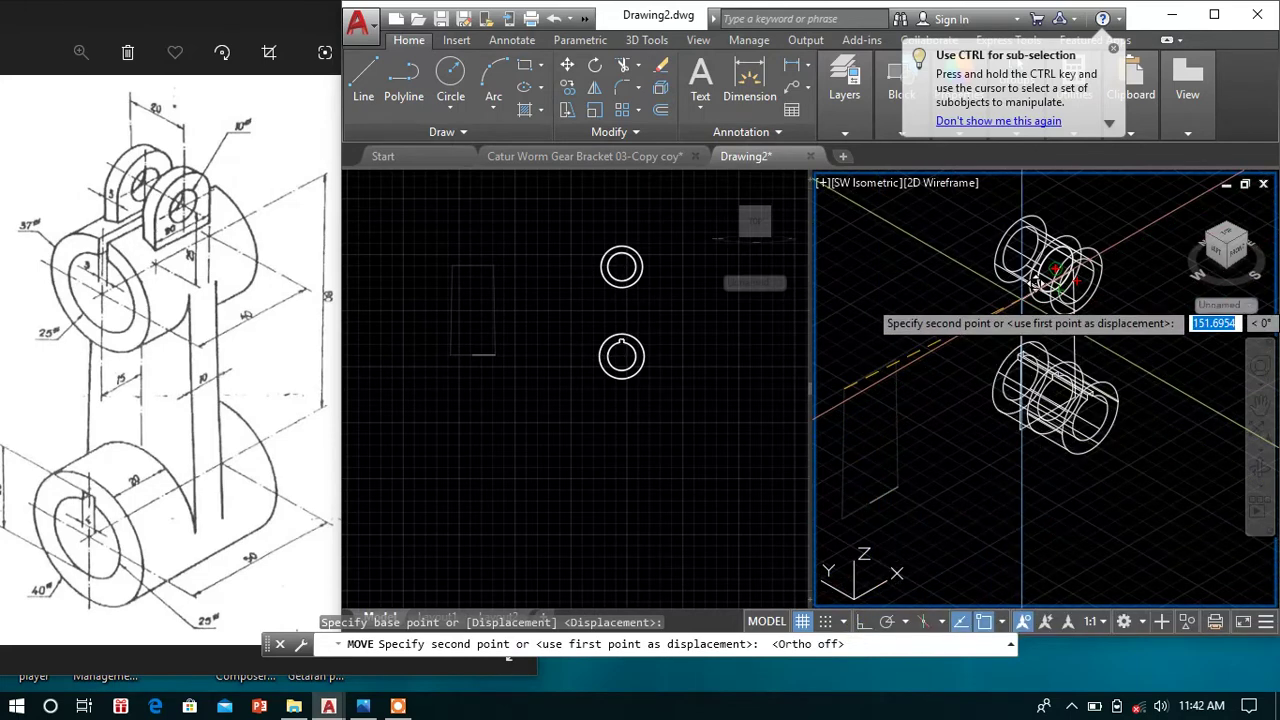
mouse_move(1043, 316)
shift+middle_down()
mouse_move(1057, 328)
mouse_move(1050, 310)
shift+middle_up()
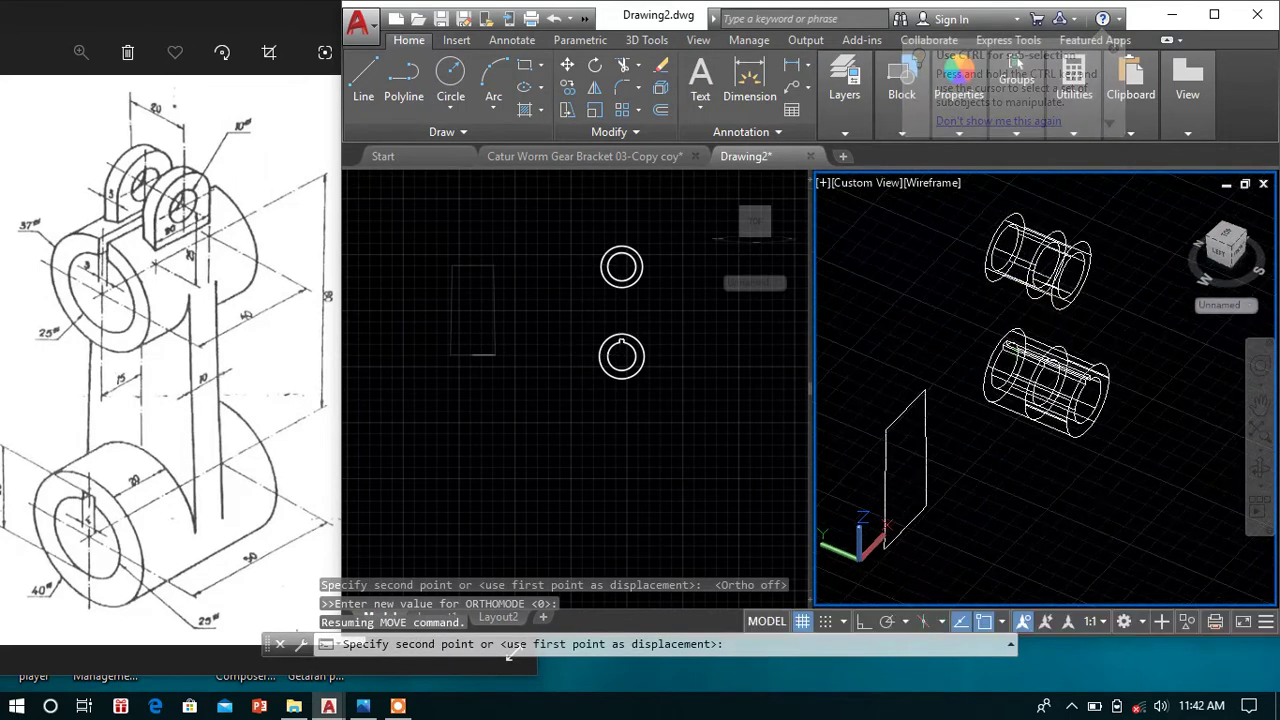
scroll(1050, 300, up, 5)
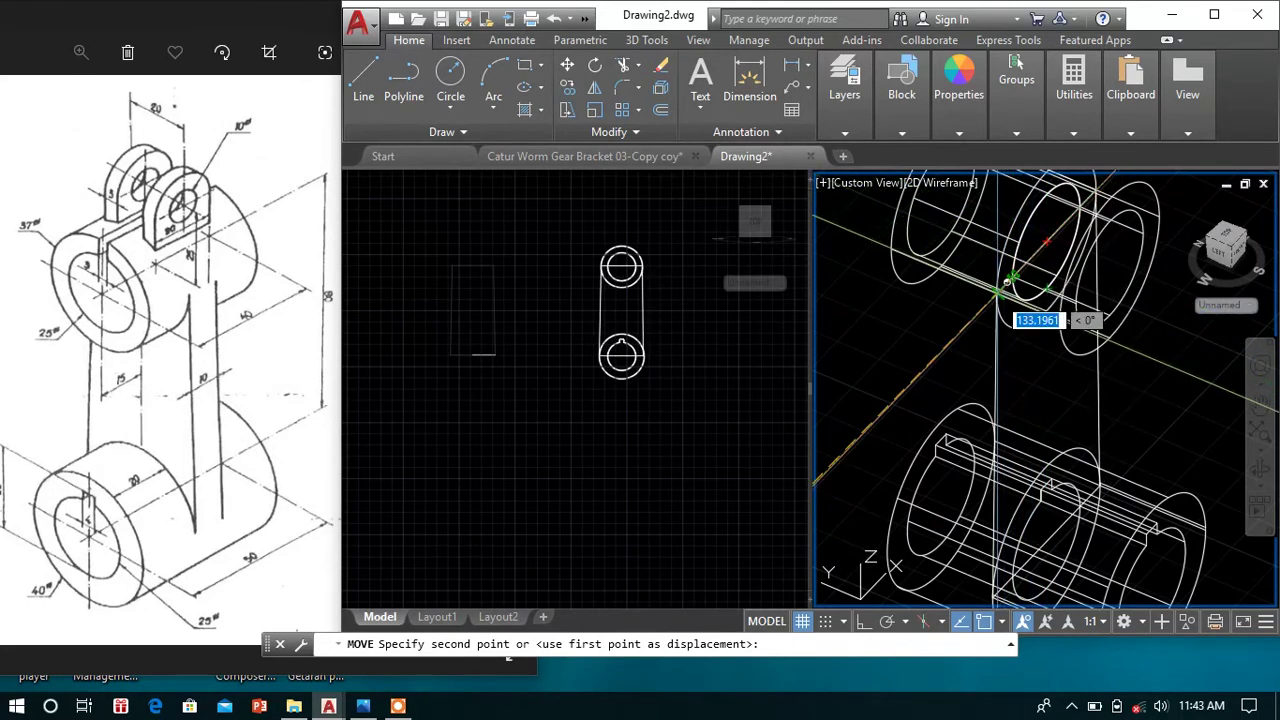
click(998, 293)
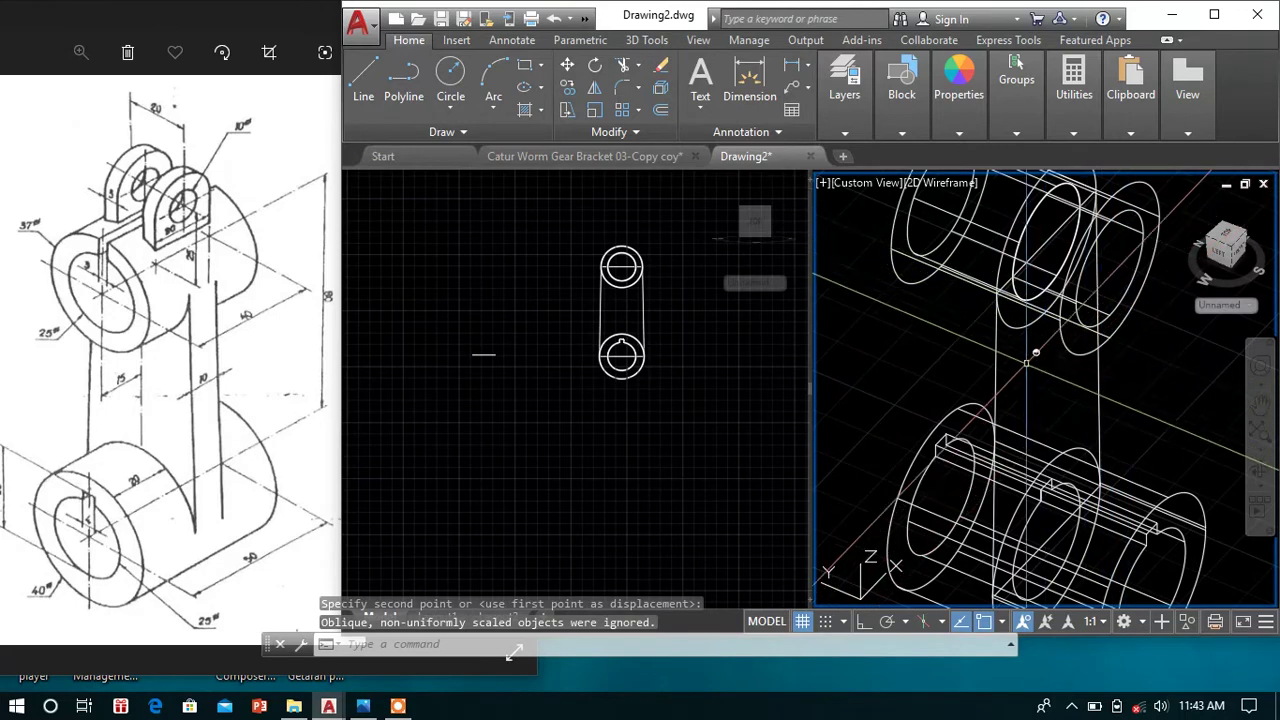
key(Escape)
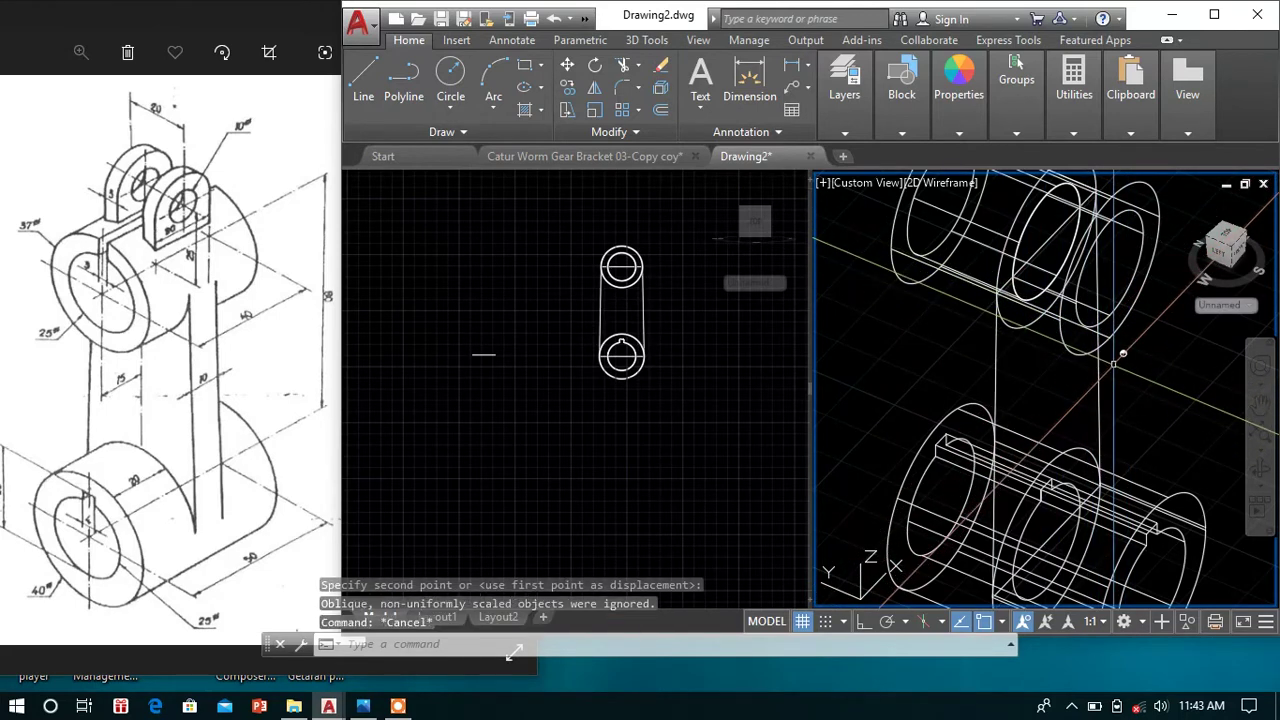
scroll(1113, 363, down, 2)
- Extrude the link profile to a height of 5
click(970, 235)
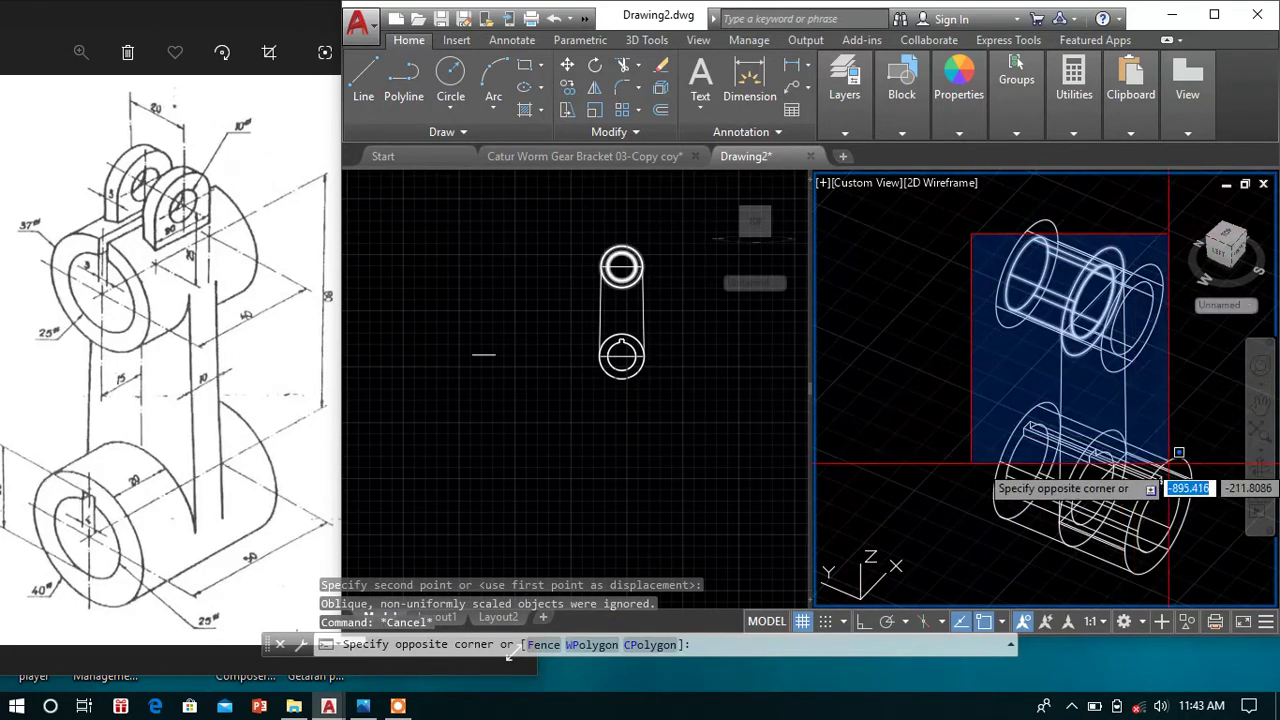
key(Escape)
middle_drag(1164, 411, 1130, 395)
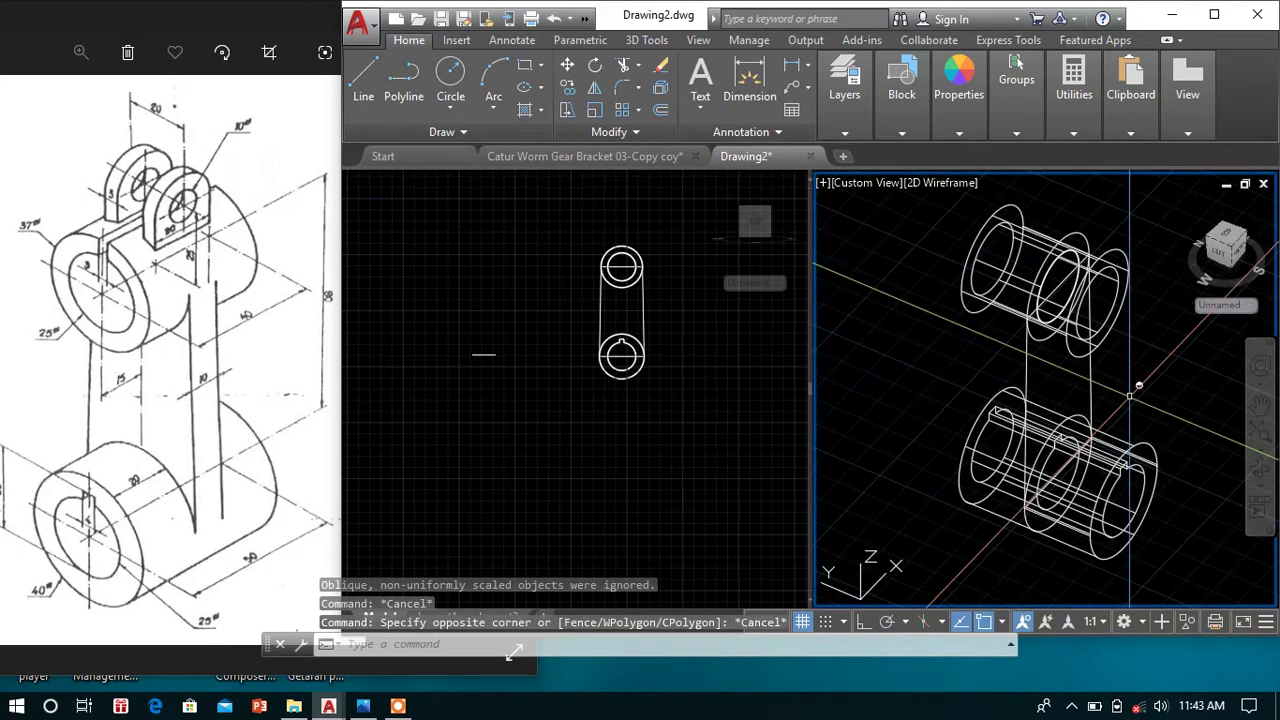
text(xt)
key(Return)
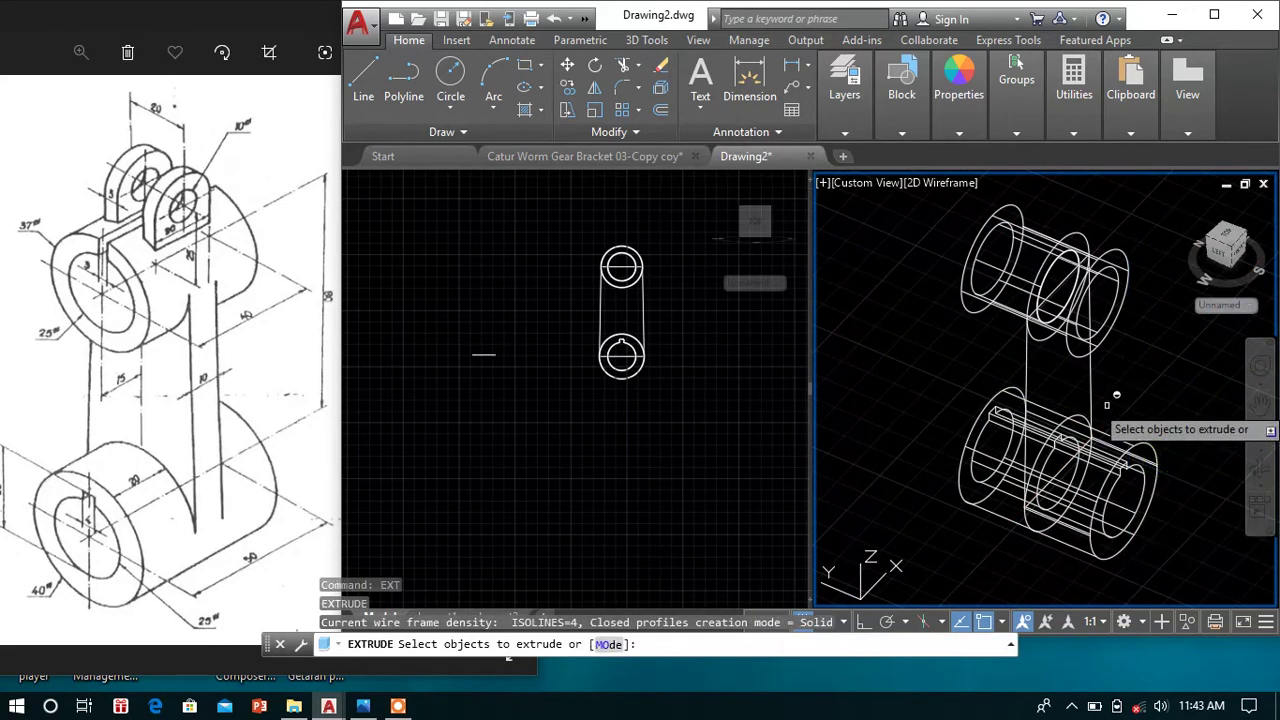
click(1101, 372)
key(Return)
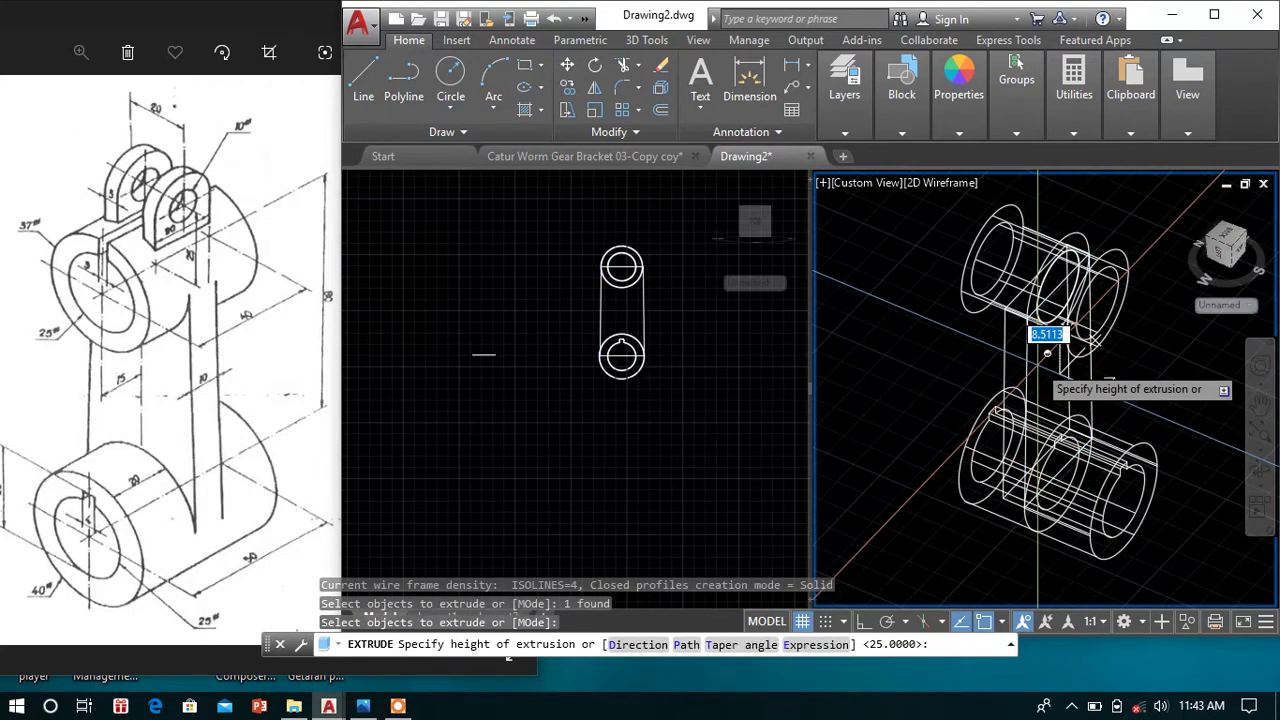
text(5)
key(Return)
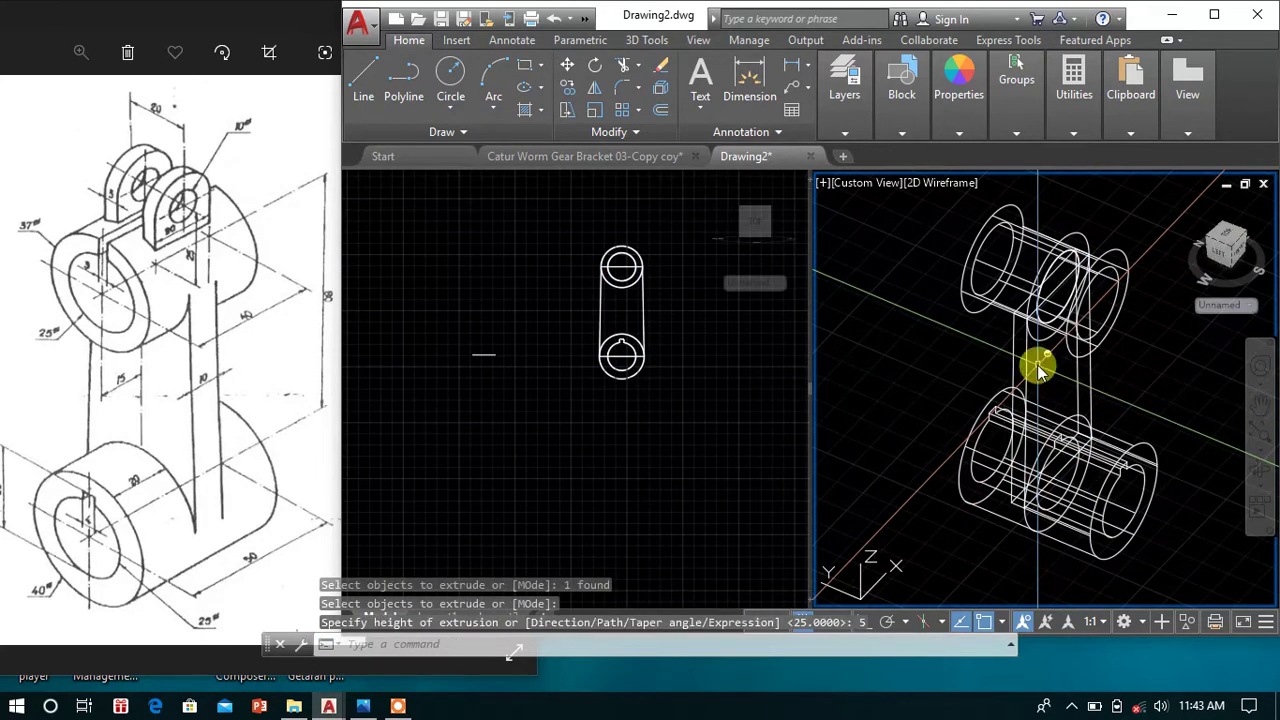
- Press-pull the web's bounded area 5 units, then orbit to view from above
text(p)
click(1100, 442)
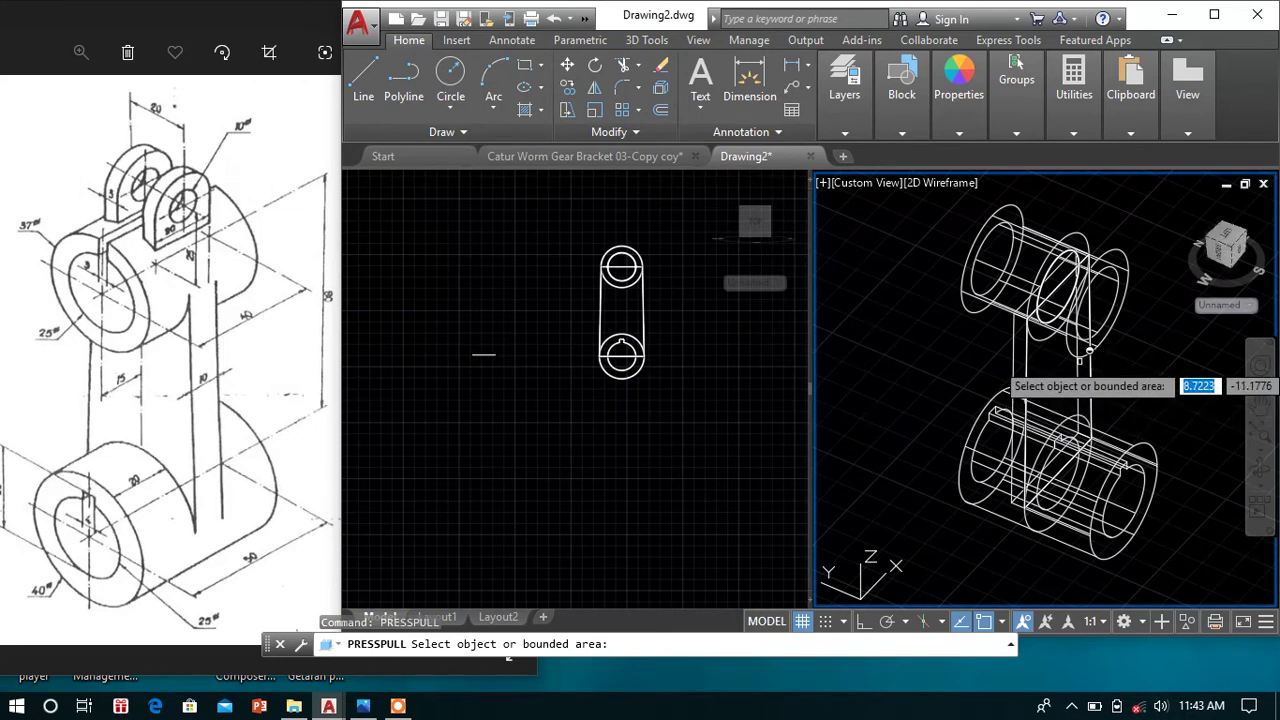
click(1077, 343)
text(5)
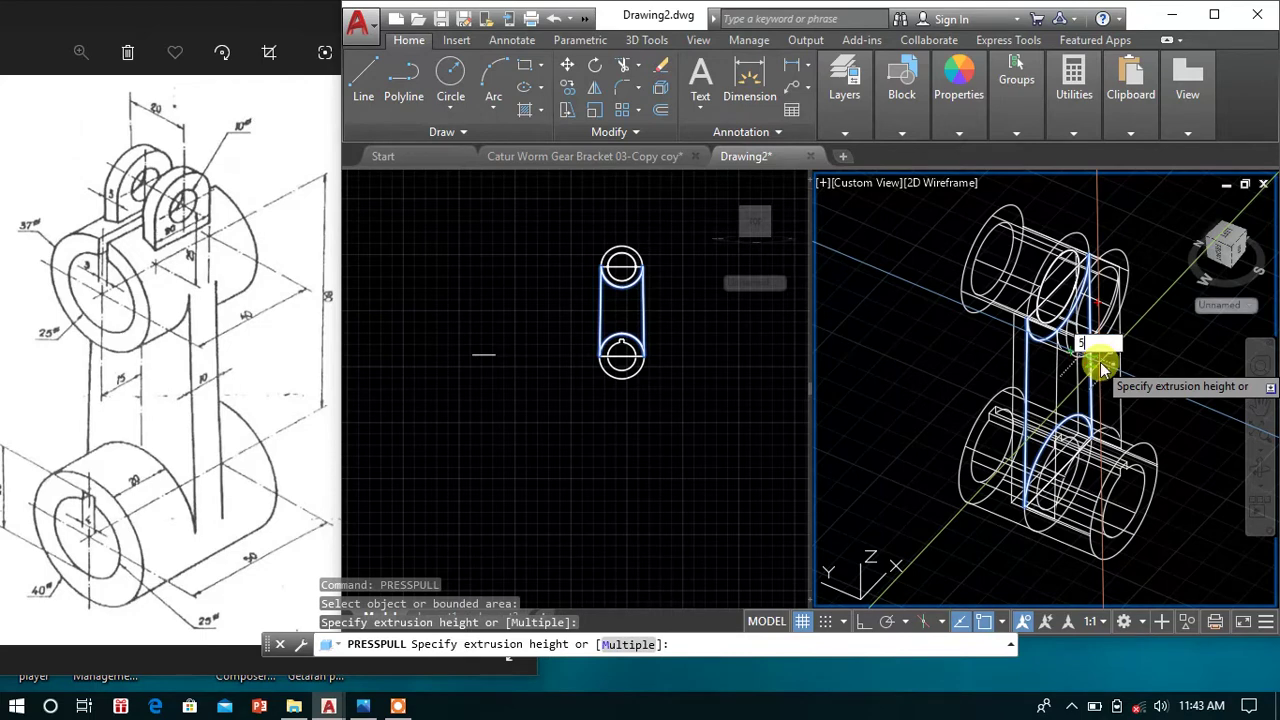
key(Return)
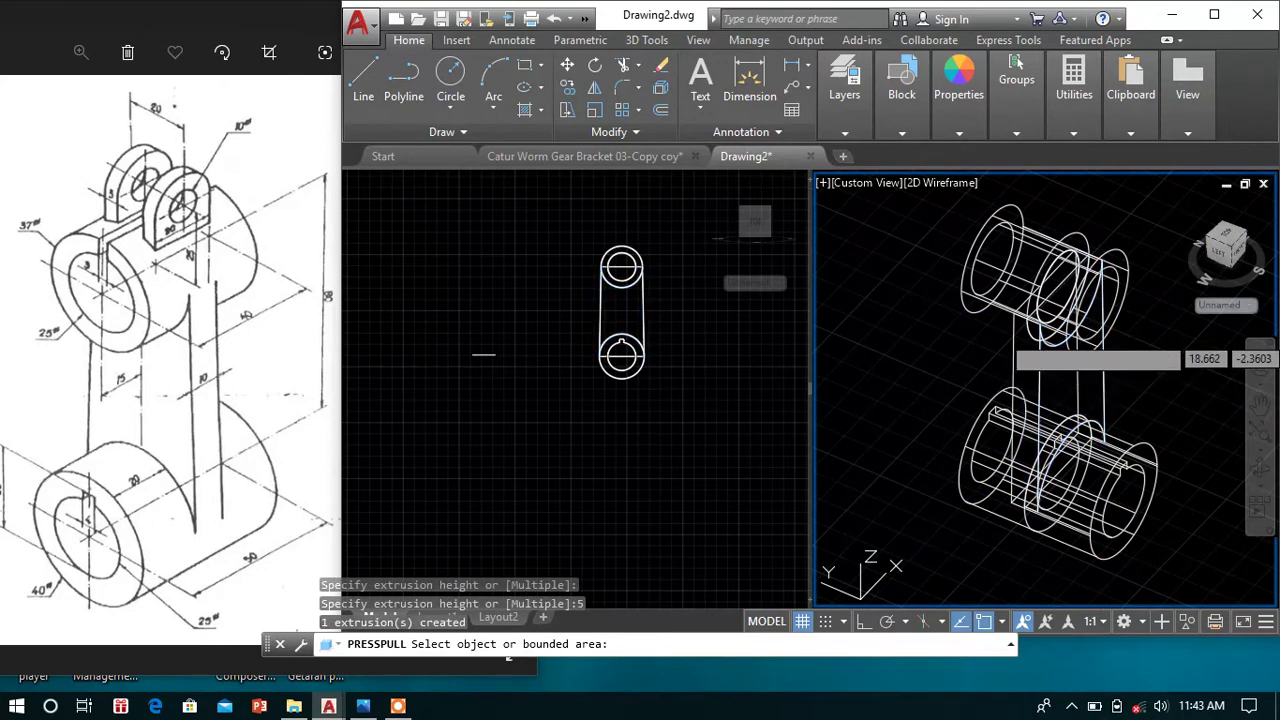
mouse_move(1040, 240)
shift+middle_down()
mouse_move(945, 255)
mouse_move(1006, 234)
shift+middle_up()
- Switch the 3D view to Conceptual and union the top boss, web plate and bottom boss
click(937, 184)
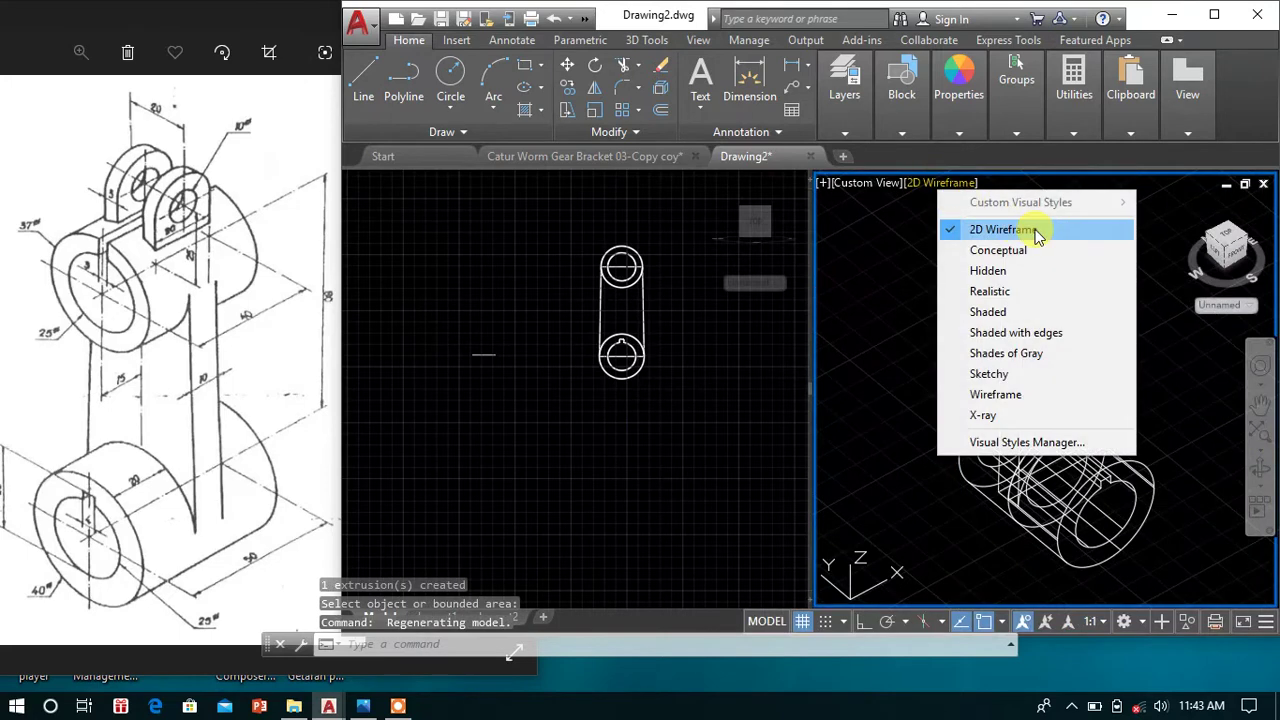
click(1035, 250)
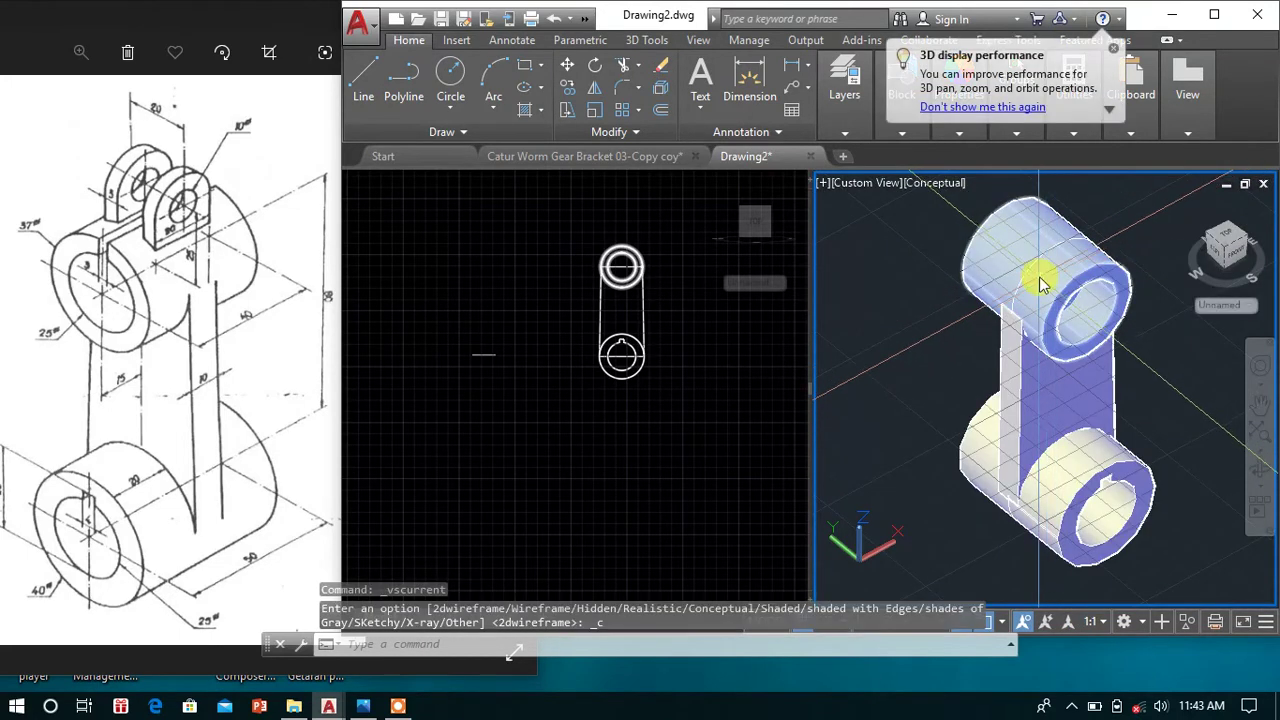
text(u)
click(1122, 370)
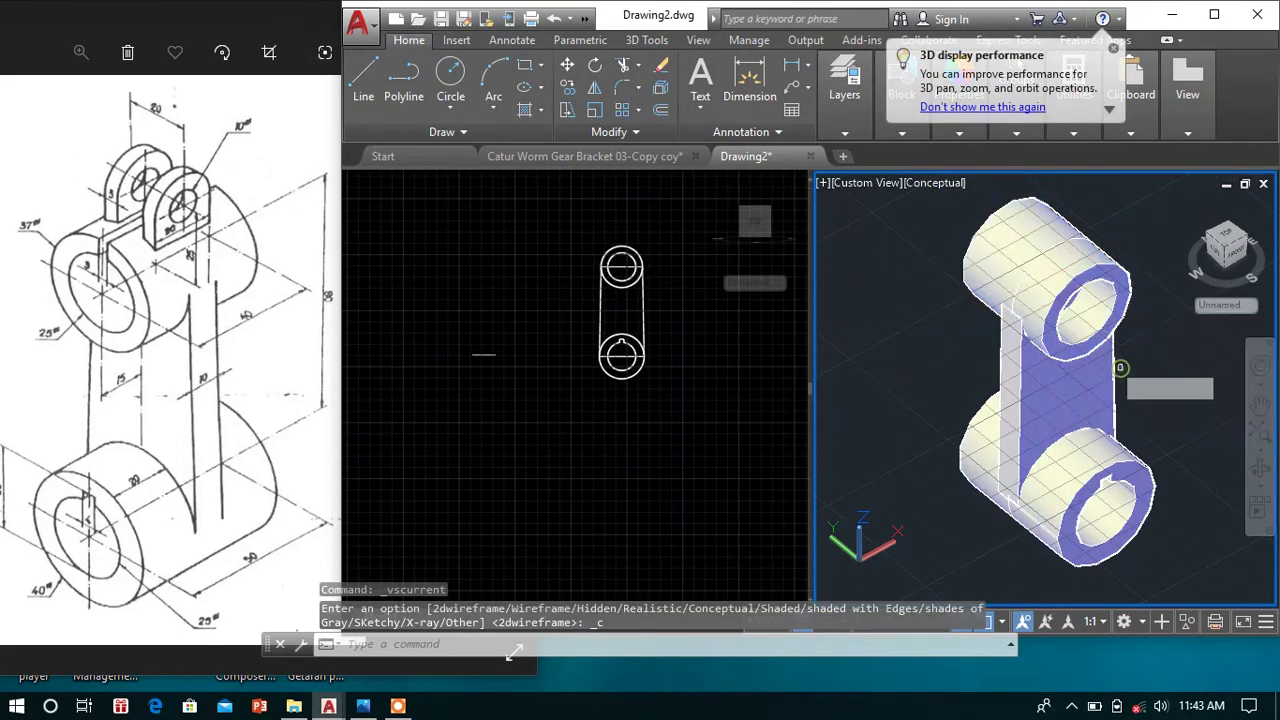
click(1052, 275)
click(1070, 397)
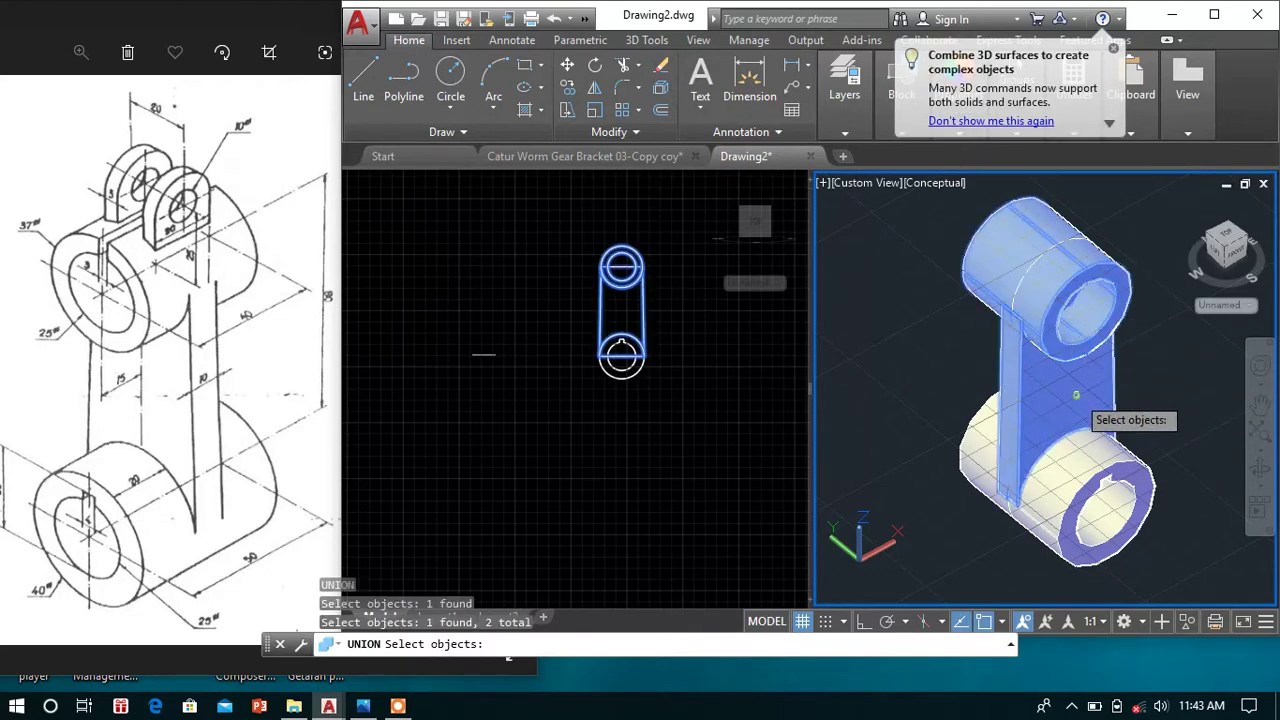
click(1088, 457)
key(Return)
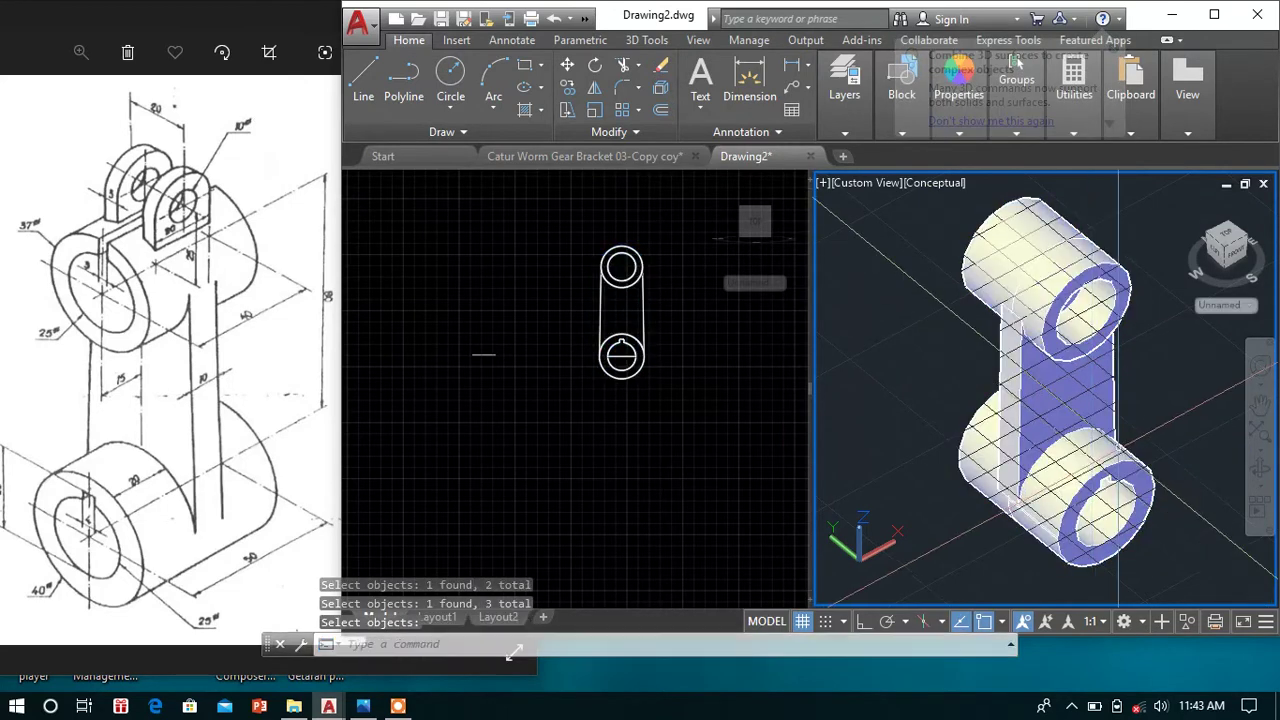
mouse_move(1091, 460)
shift+middle_down()
mouse_move(1131, 354)
mouse_move(1070, 319)
mouse_move(1129, 286)
mouse_move(1129, 314)
mouse_move(1150, 332)
shift+middle_up()
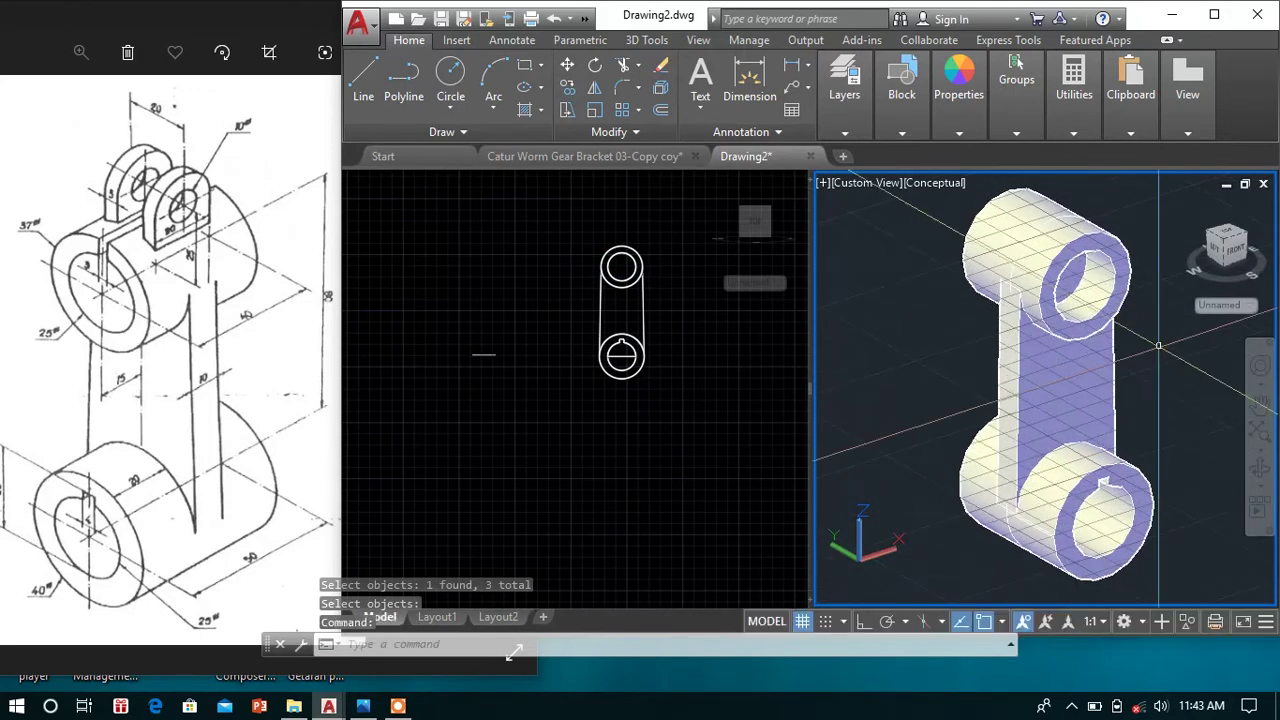
scroll(1155, 345, up, 2)
text(S)
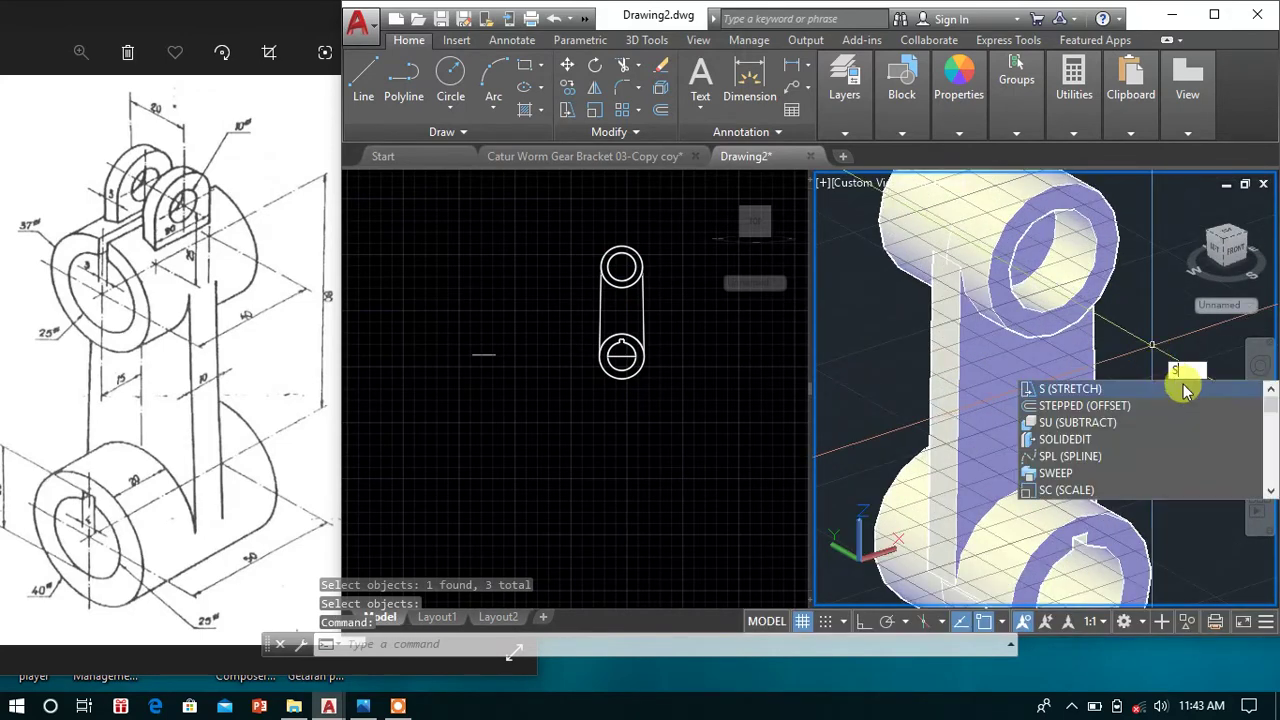
- Begin subtracting the inner bore cylinder from the bracket, then cancel that attempt
click(1142, 427)
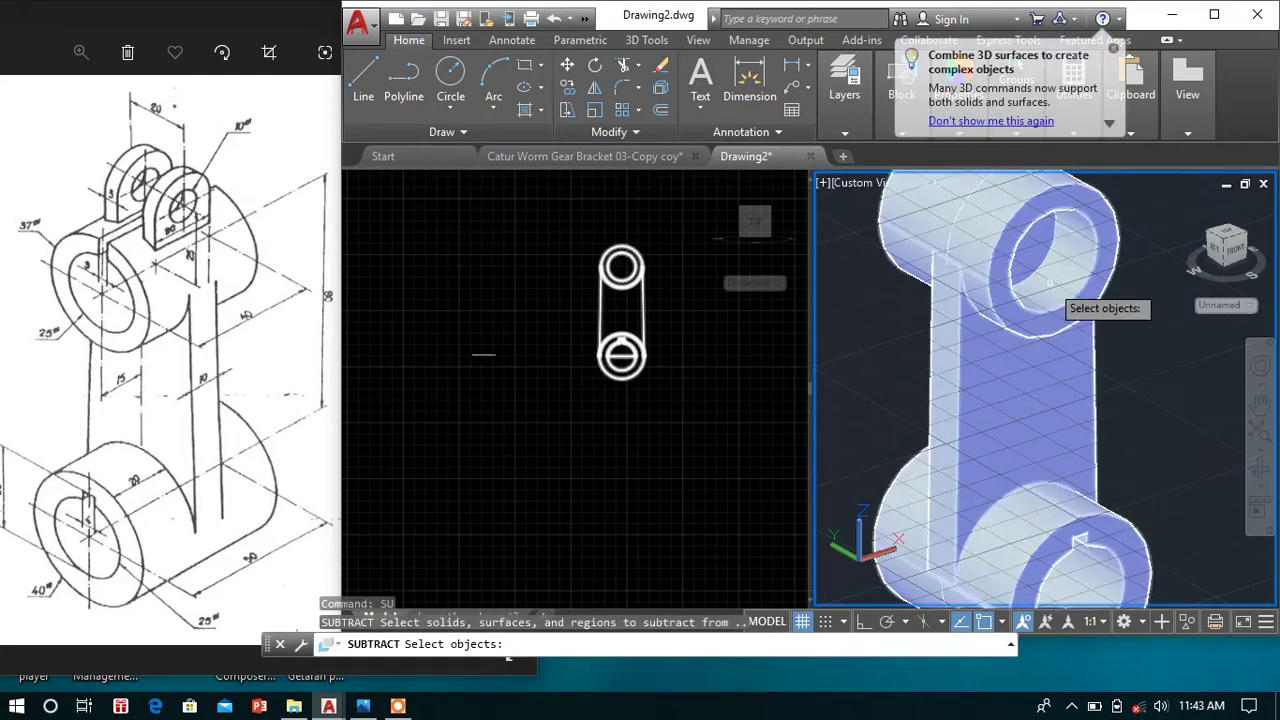
click(1090, 293)
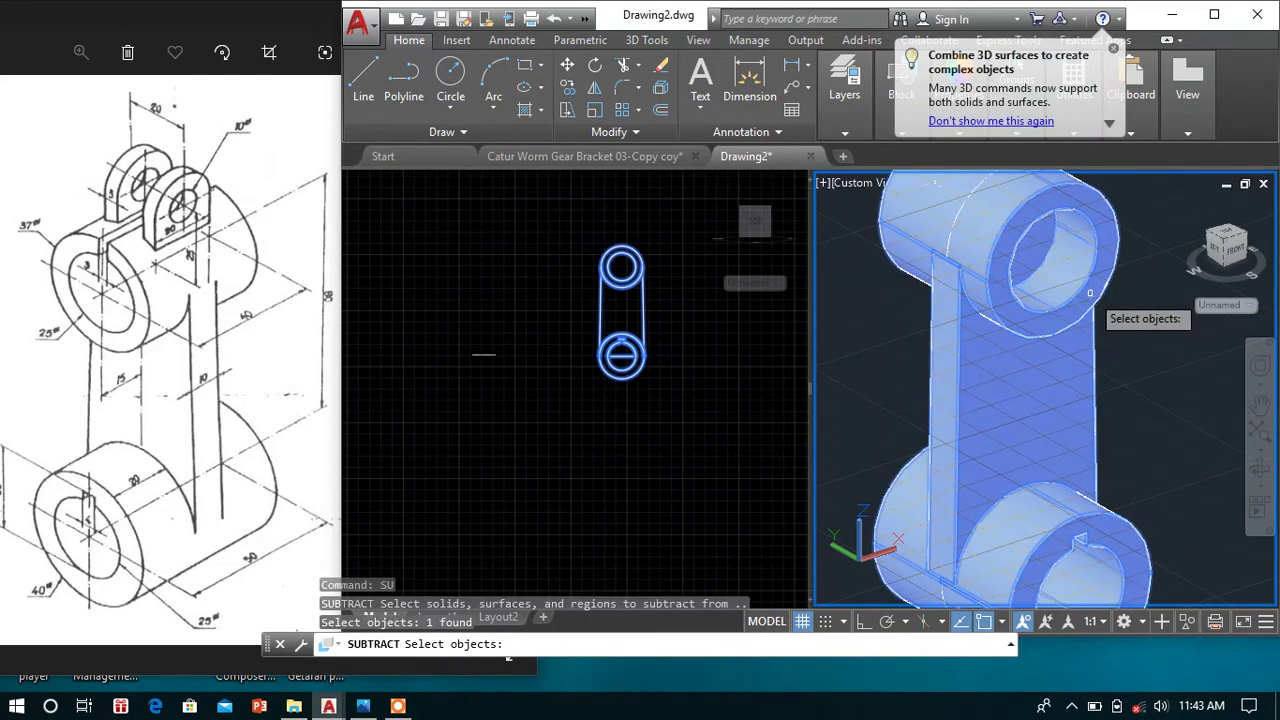
key(Return)
click(1040, 257)
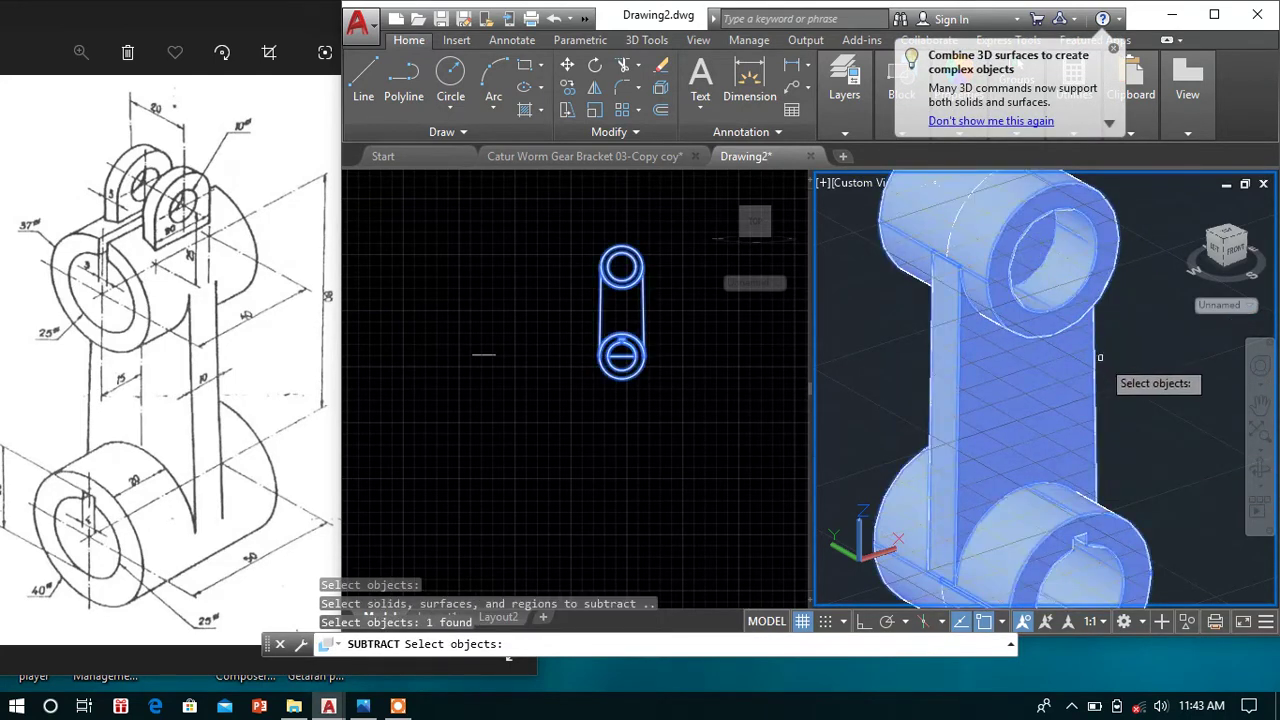
key(Escape)
key(Escape)
text(S)
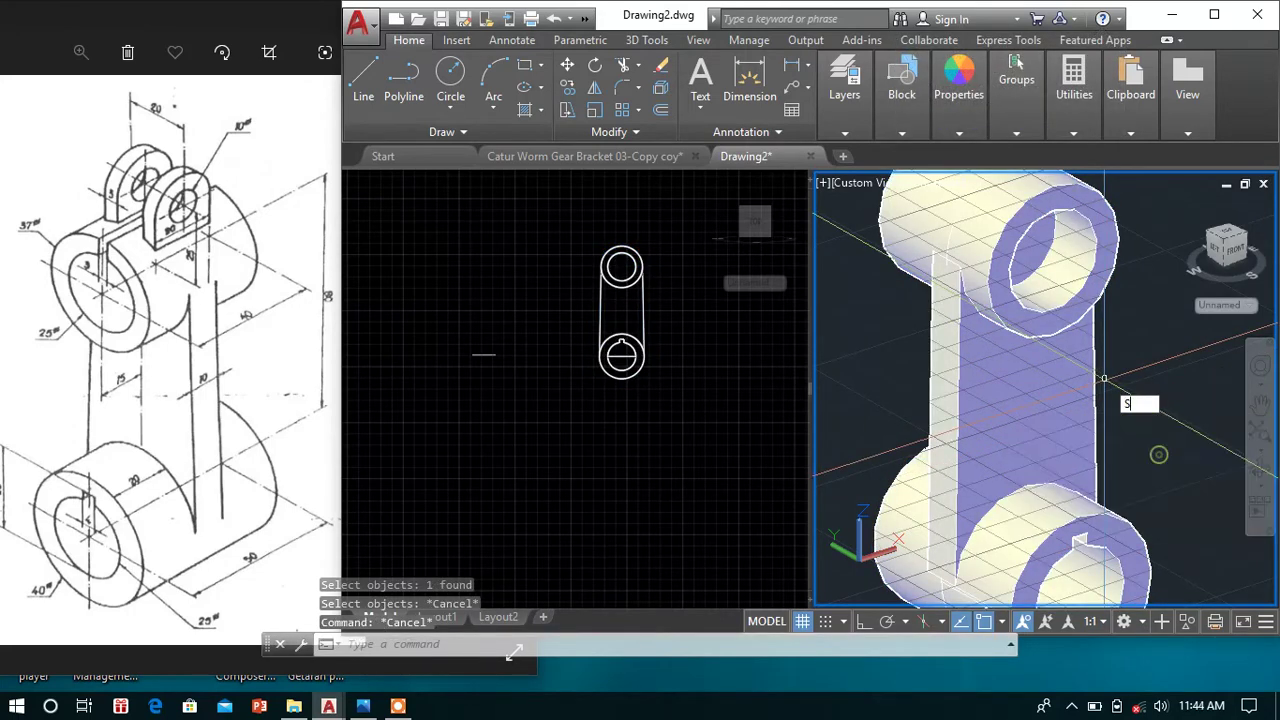
- Subtract the top boss's inner cylinder from the bracket solid, orbiting to inspect the bore
click(1163, 455)
click(1040, 418)
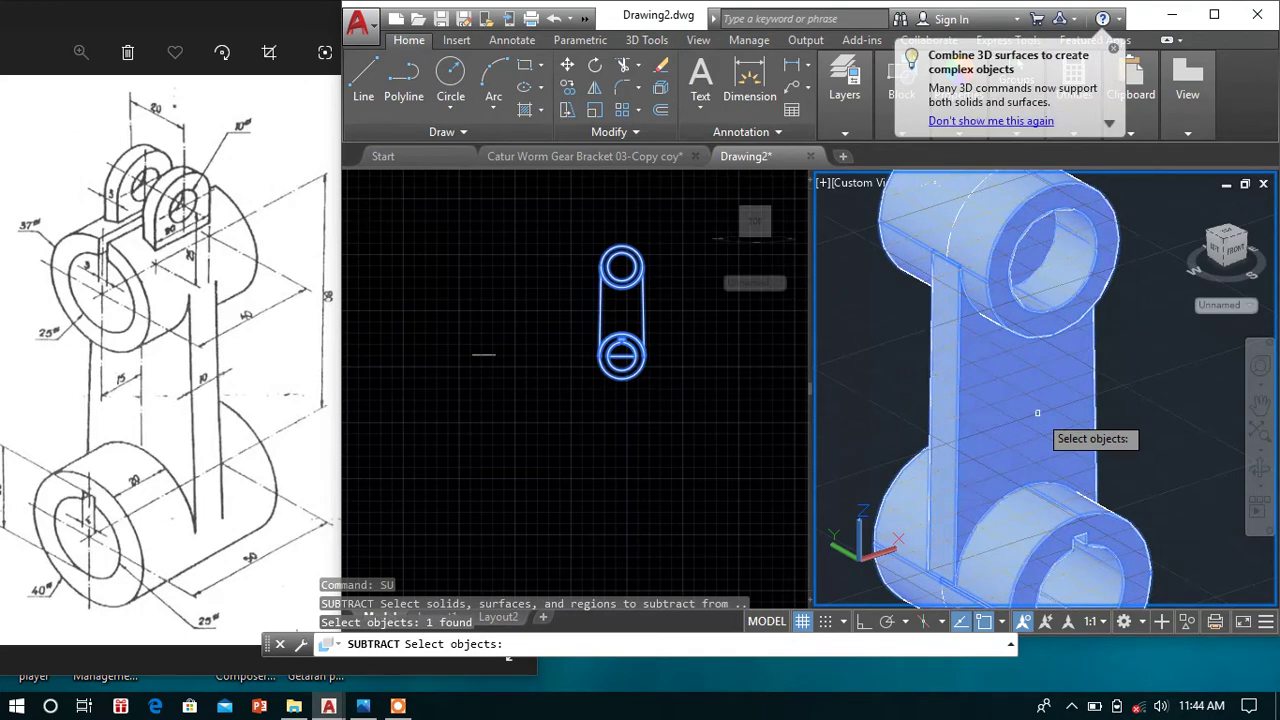
key(Return)
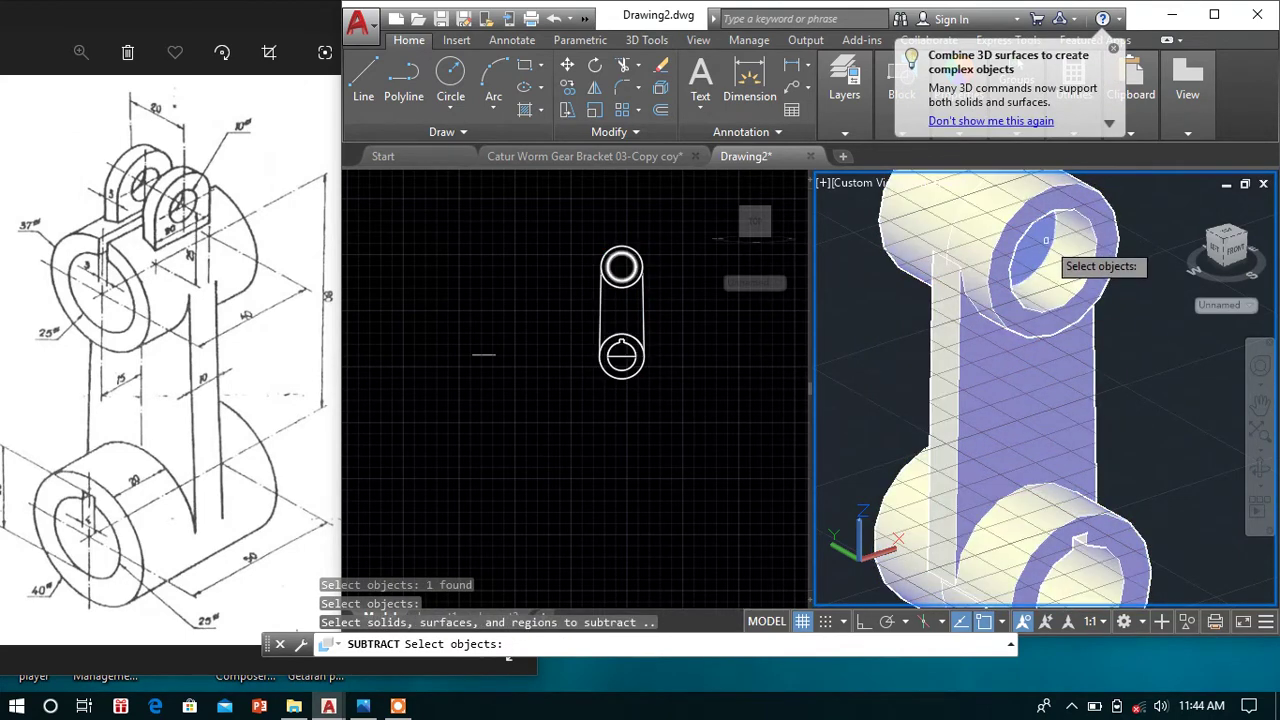
click(1046, 241)
shift+middle_drag(1099, 347, 1094, 386)
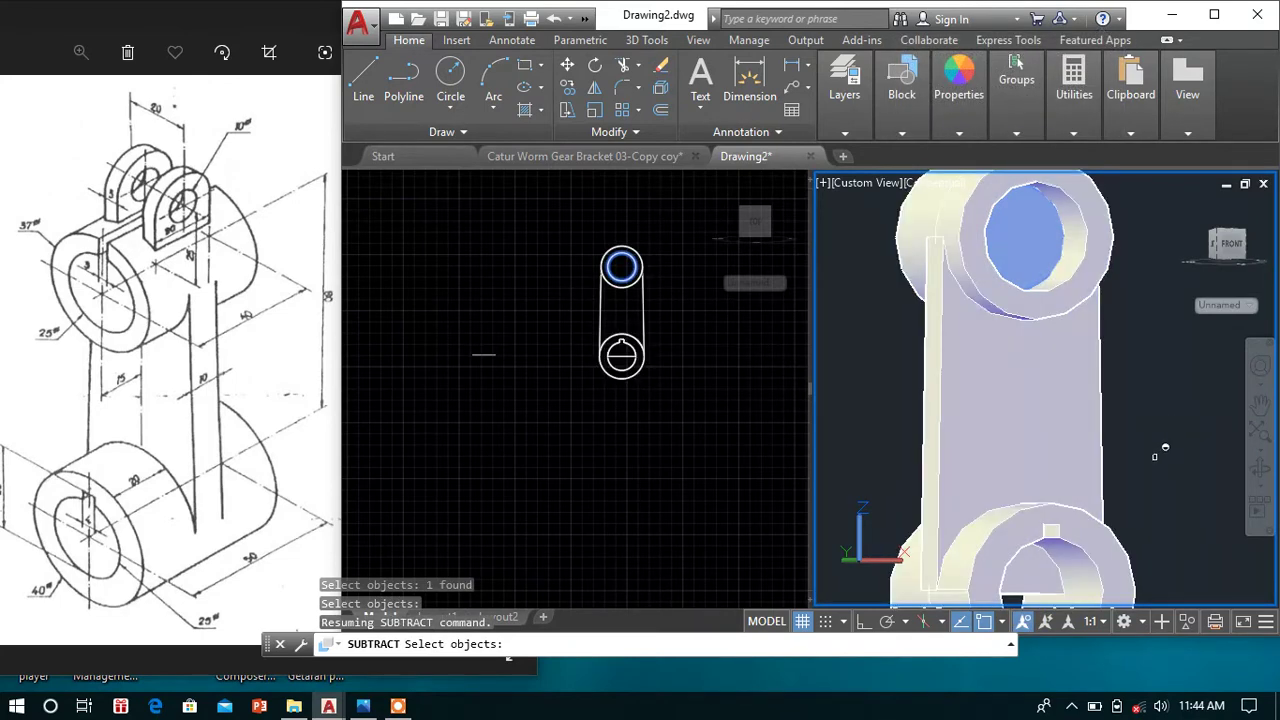
mouse_move(1165, 448)
shift+middle_down()
mouse_move(1150, 490)
mouse_move(1130, 452)
shift+middle_up()
scroll(1167, 488, down, 3)
key(Return)
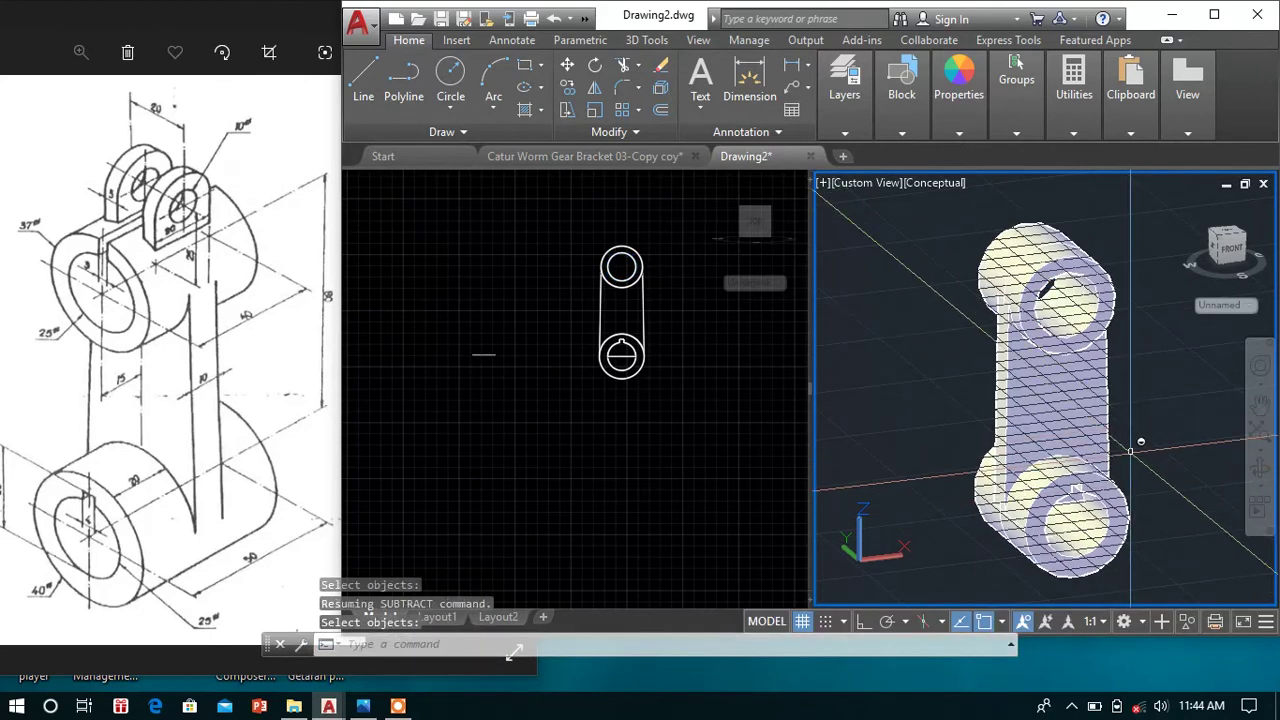
key(Escape)
text(UN)
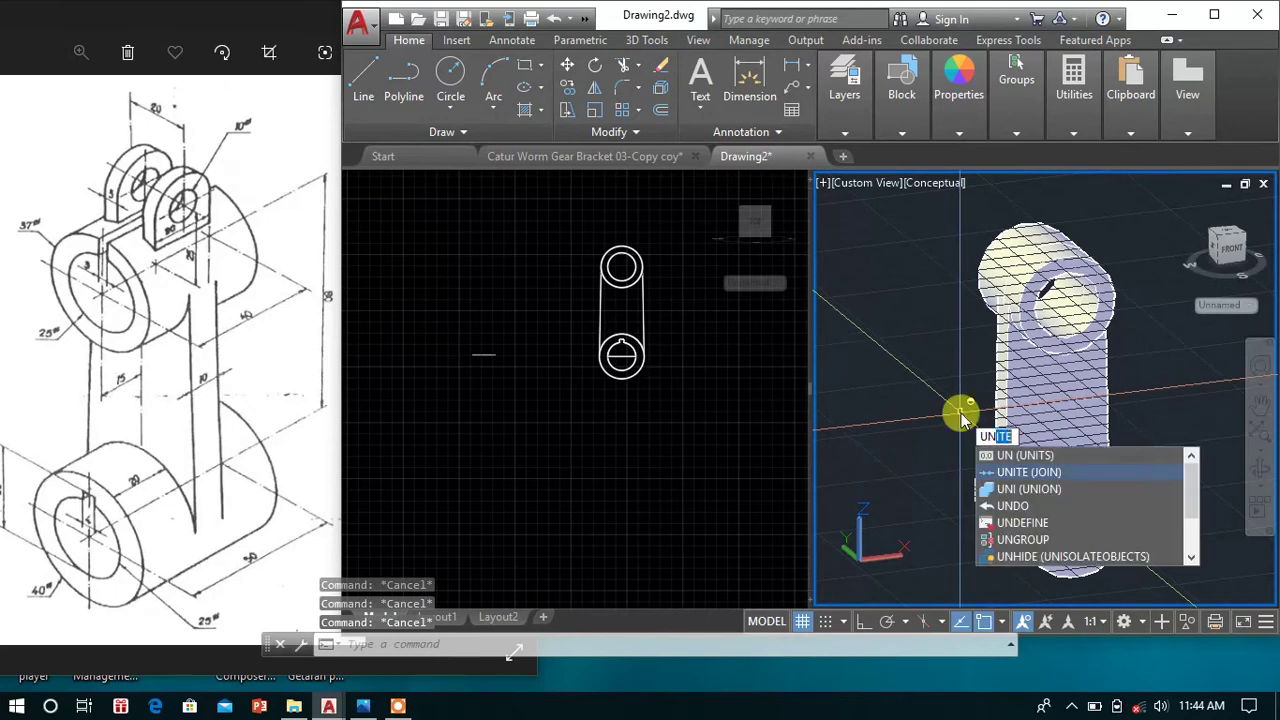
- Repeat the union command on the bracket solid
key(Return)
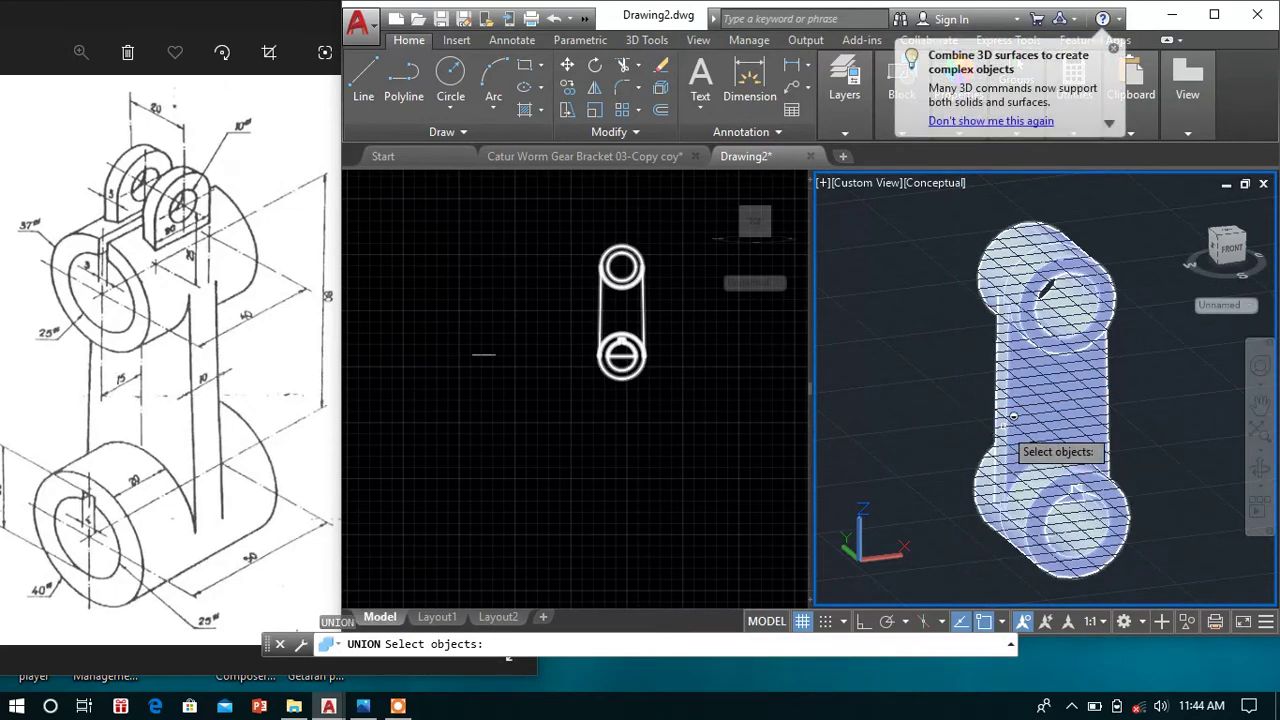
click(1027, 407)
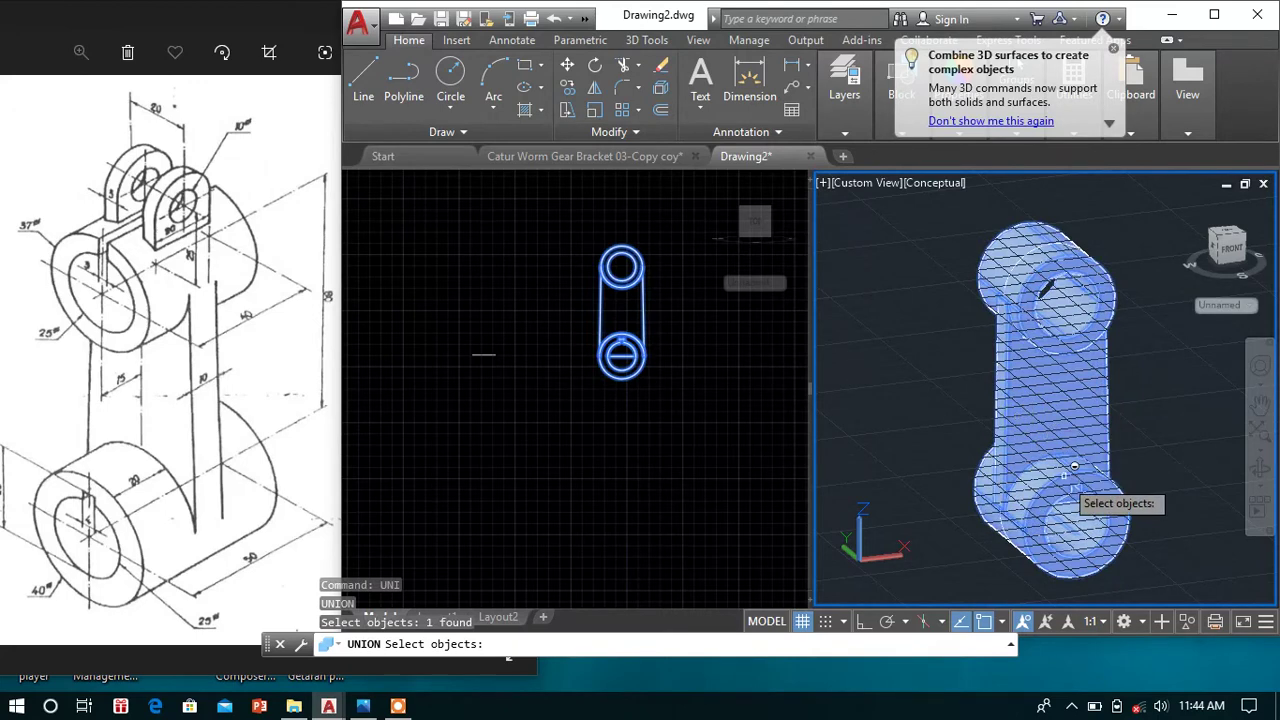
key(Return)
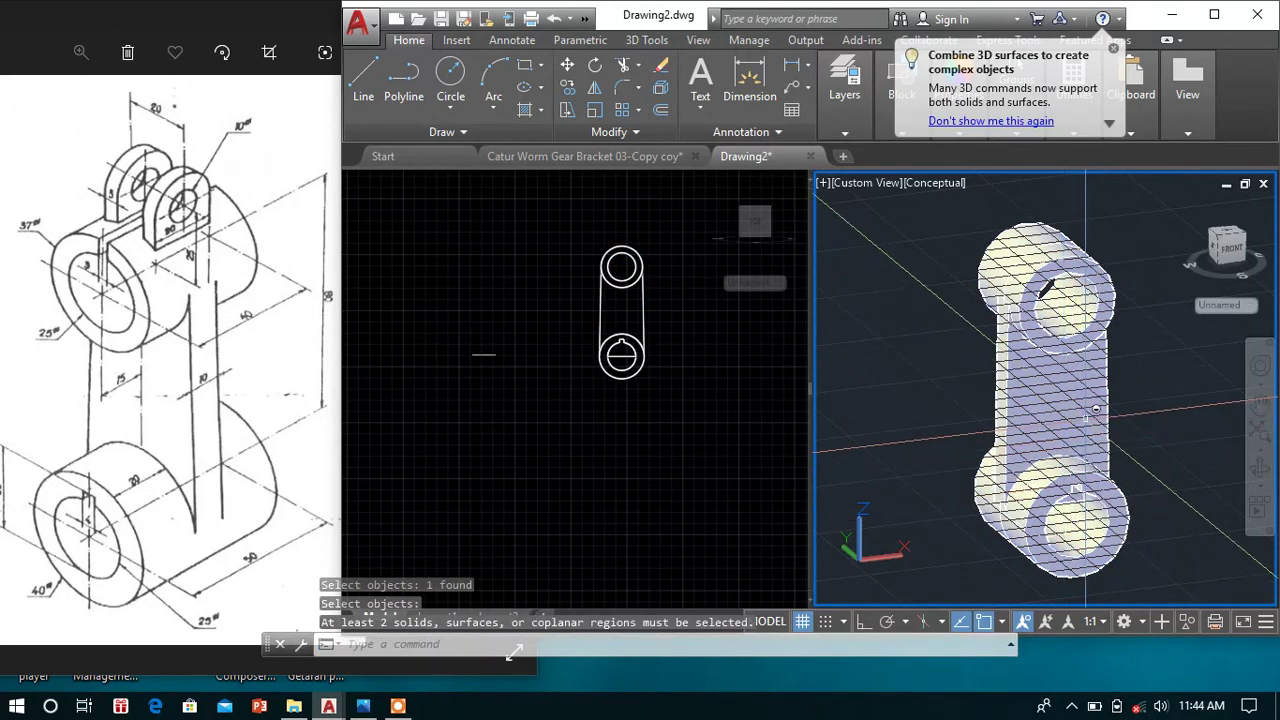
- Try converting the bracket into a region with REC, then orbit to inspect the solid
text(REC)
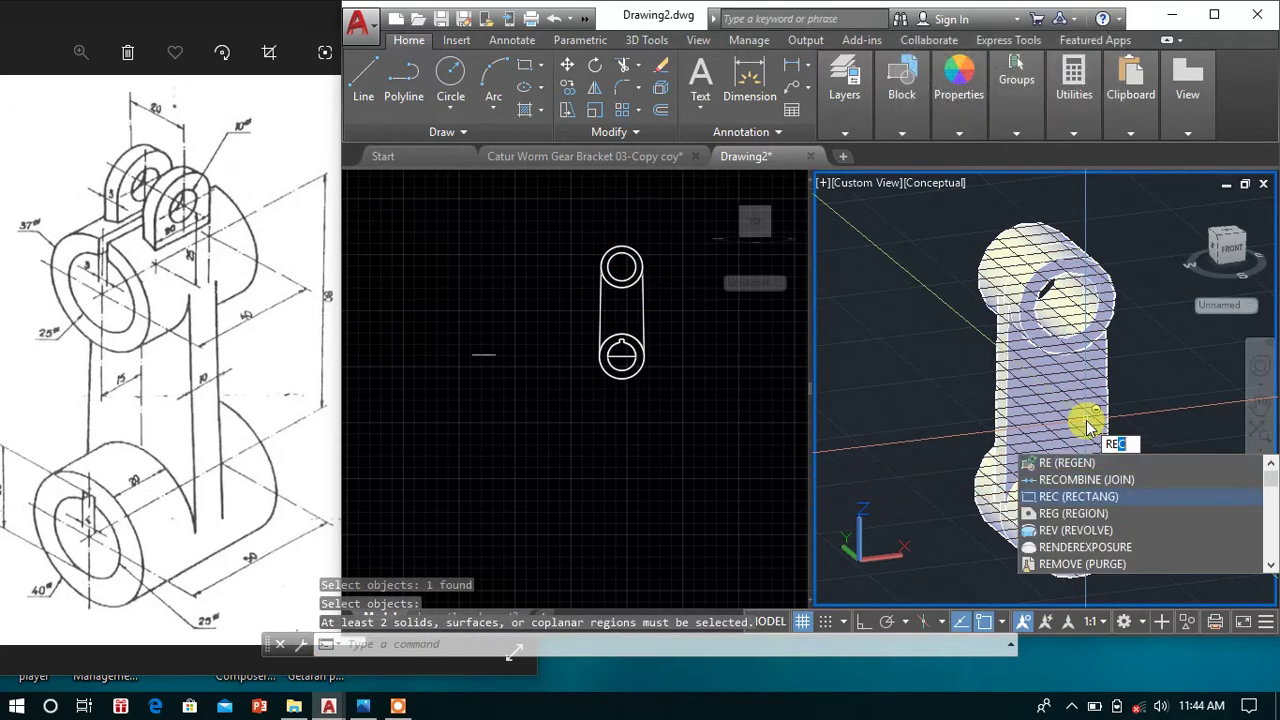
key(Return)
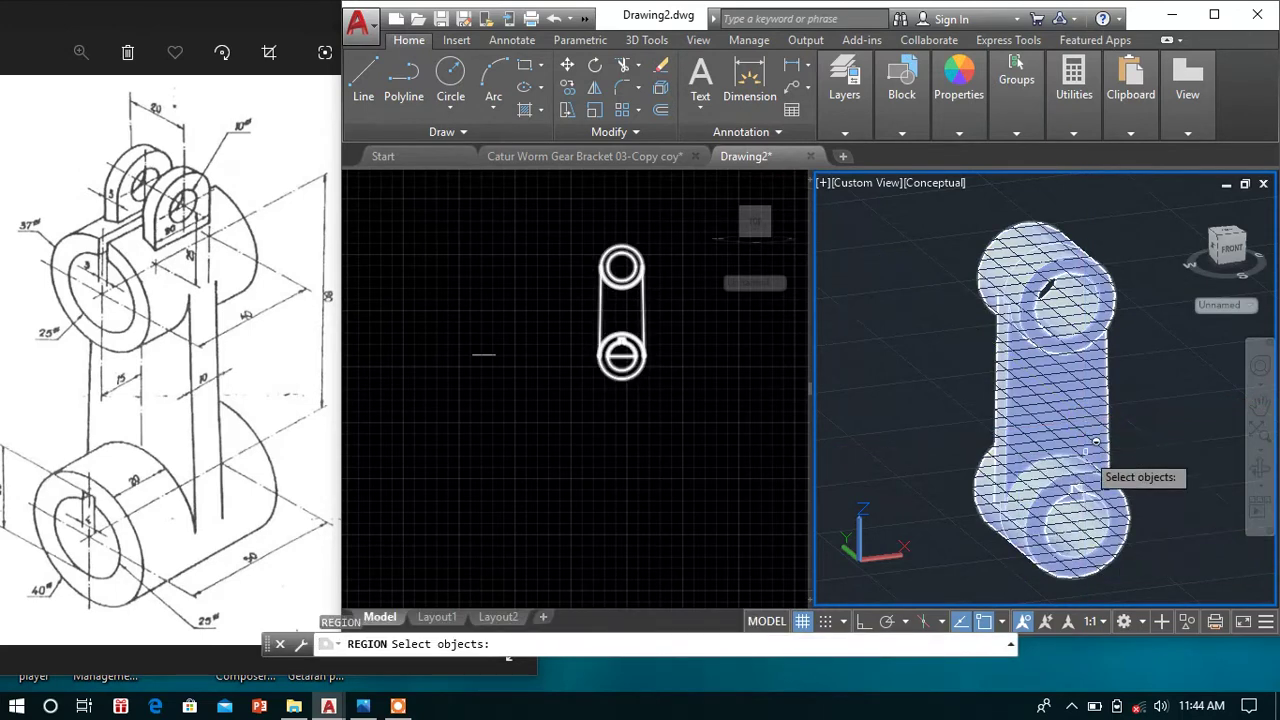
click(1081, 377)
key(Return)
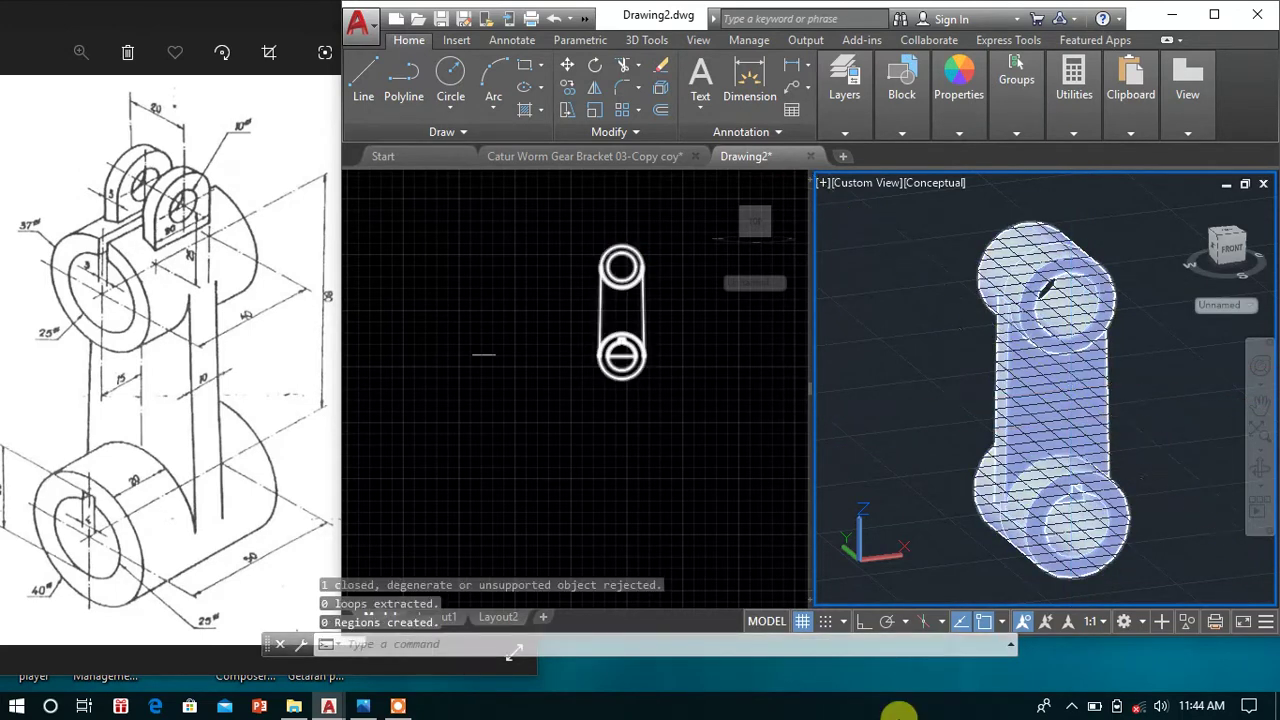
click(1109, 451)
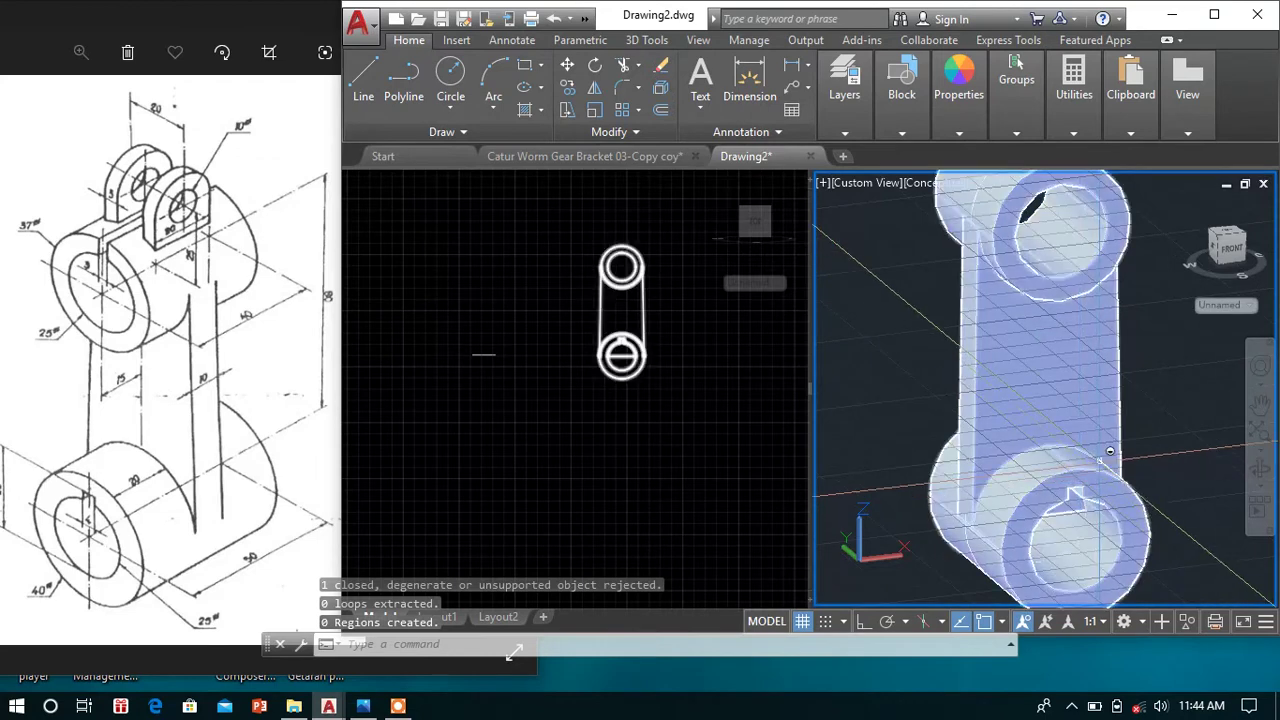
mouse_move(1109, 406)
shift+middle_down()
mouse_move(1094, 400)
mouse_move(1164, 407)
mouse_move(1137, 406)
mouse_move(1043, 509)
mouse_move(1010, 525)
shift+middle_up()
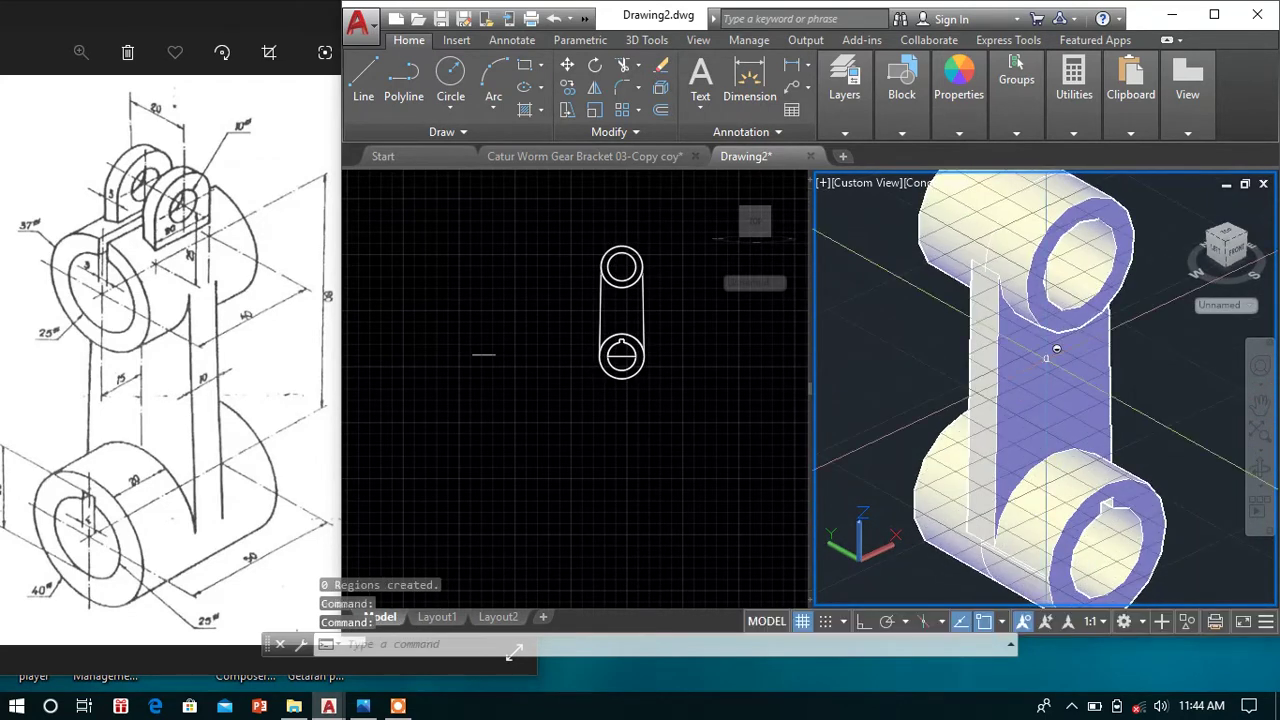
key(Escape)
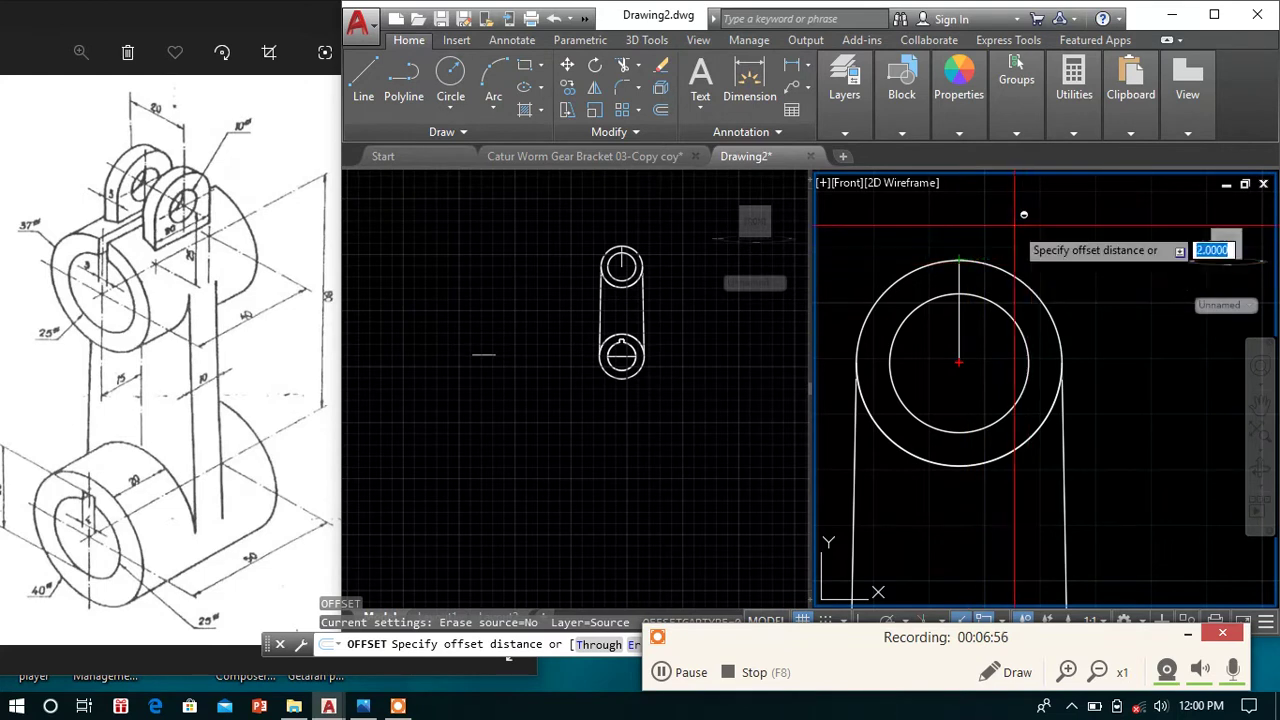
- Offset the upper boss's vertical centre line 1.5 units to the left and right
key(Escape)
text(OFFSET)
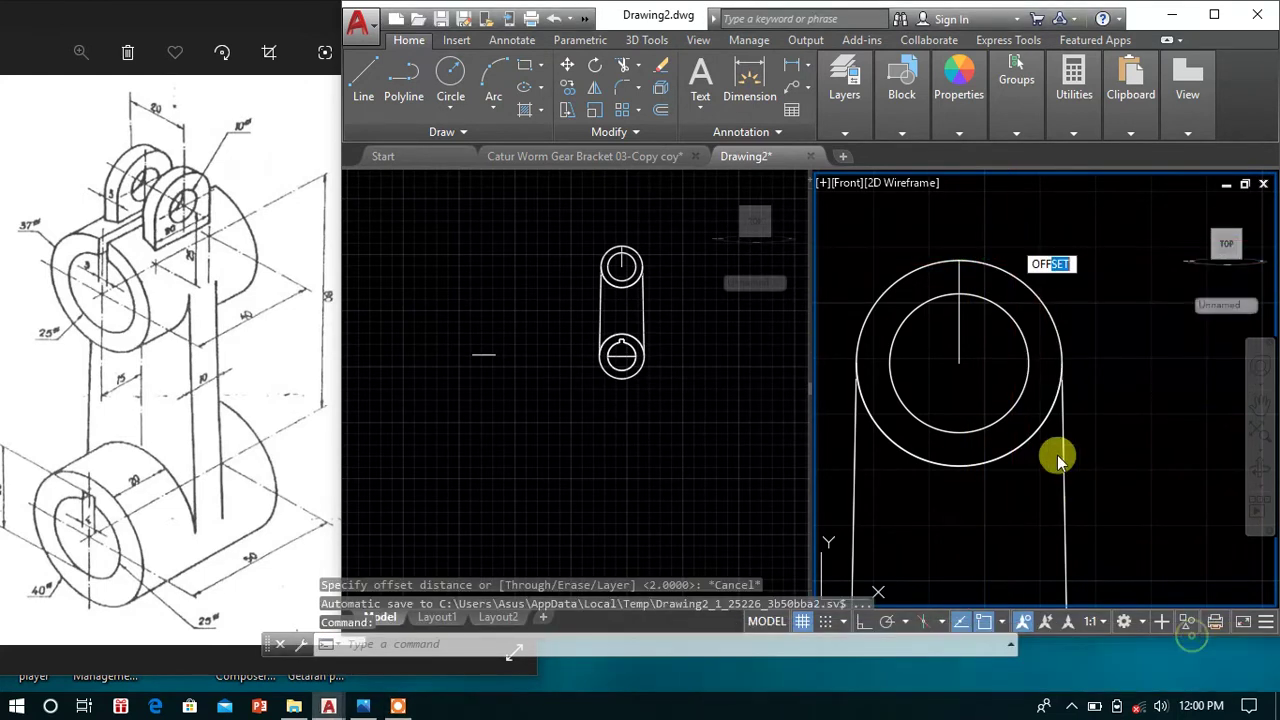
key(Return)
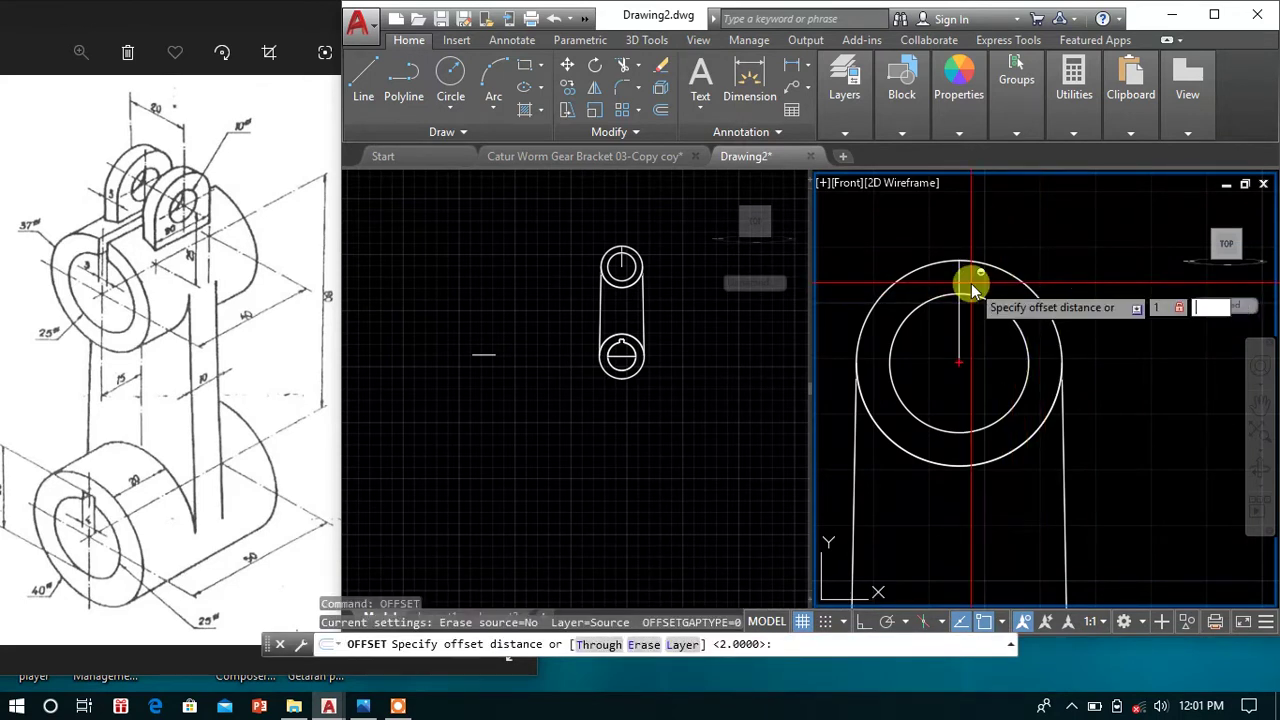
text(.5)
key(Return)
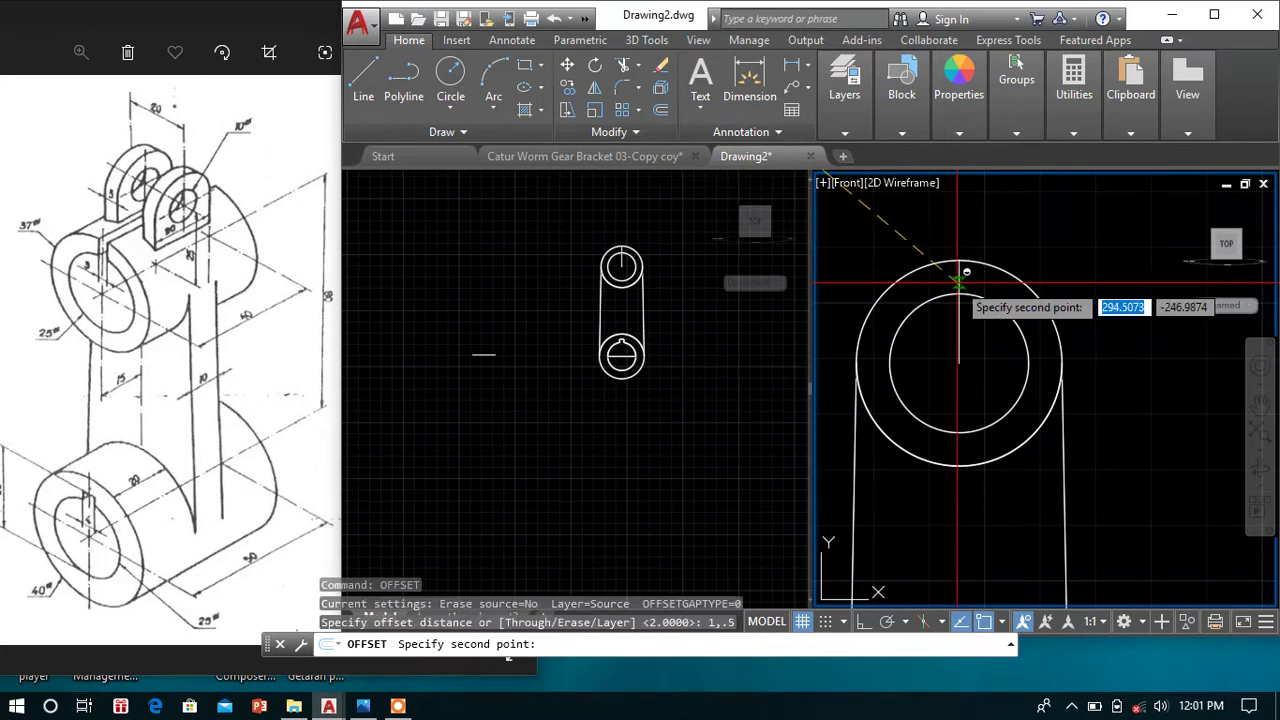
key(Escape)
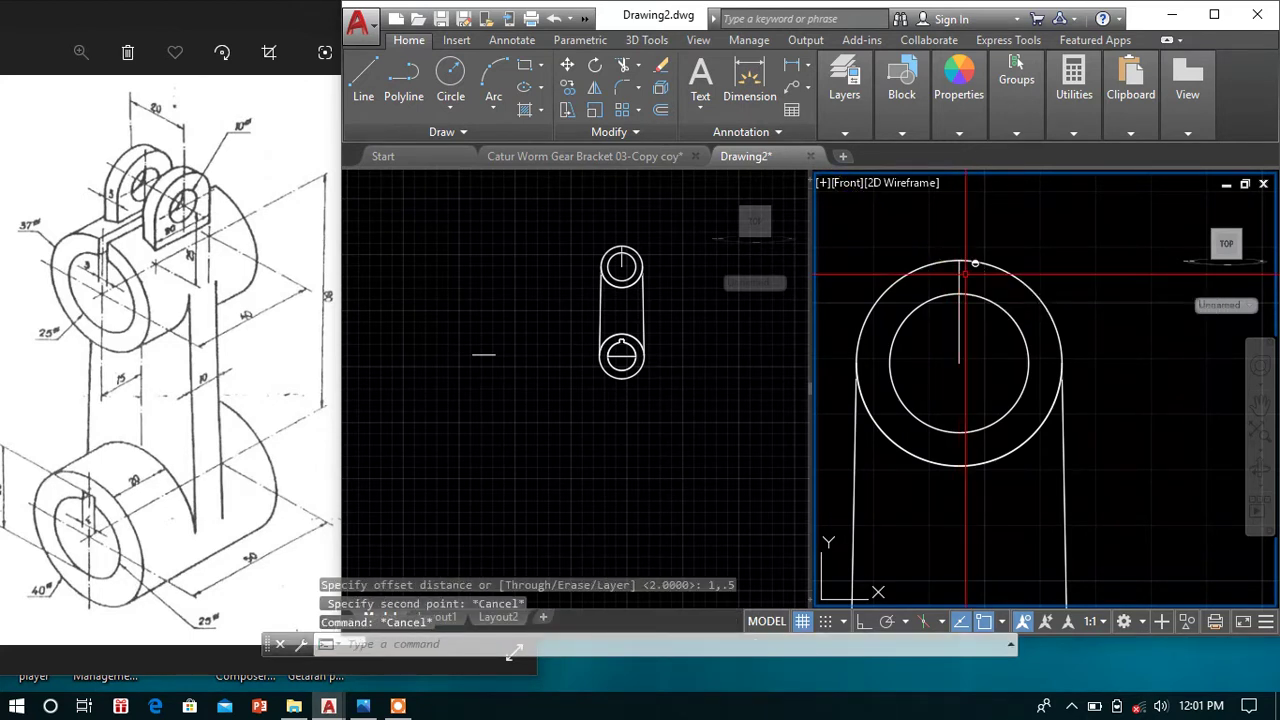
text(OFF)
key(Return)
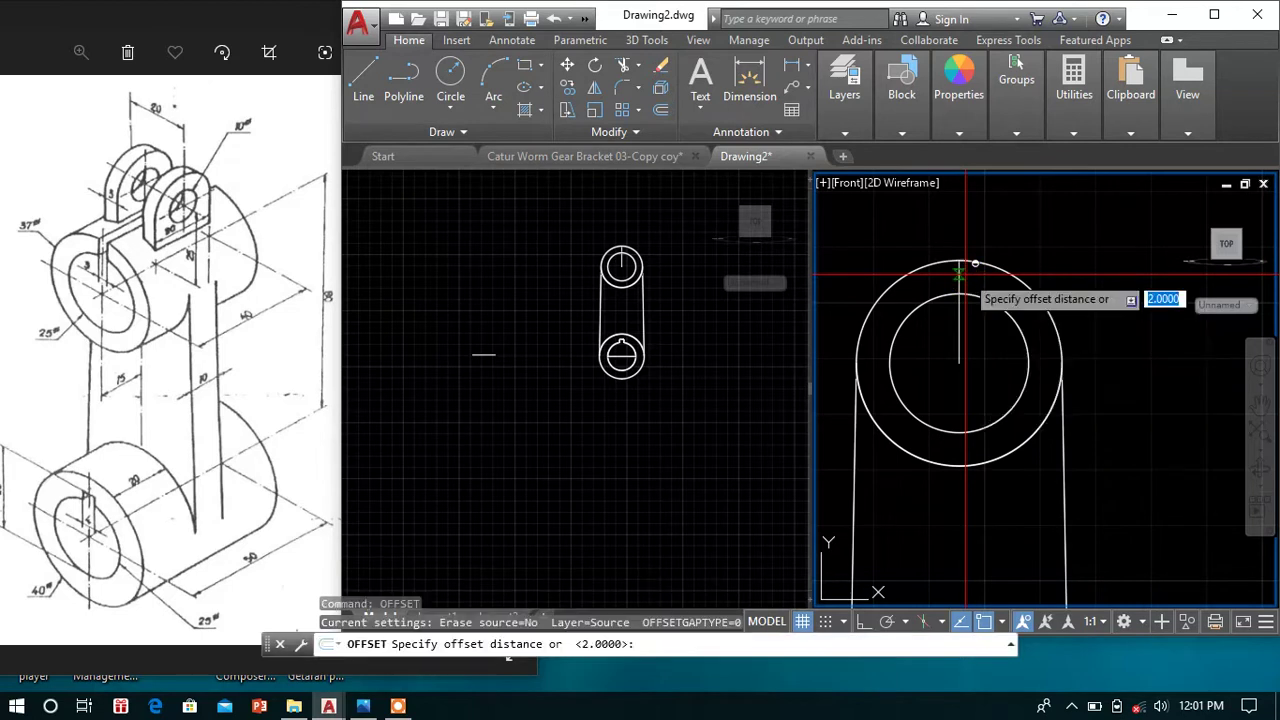
text(1.5)
key(Return)
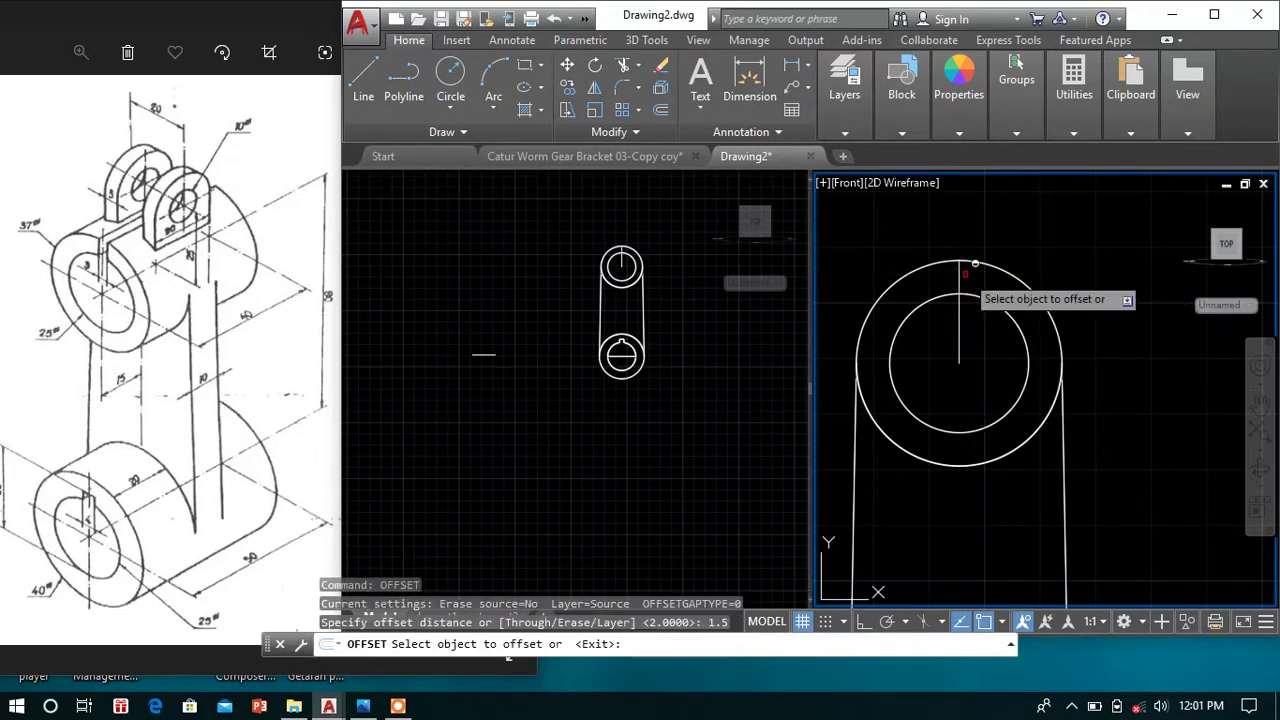
click(962, 264)
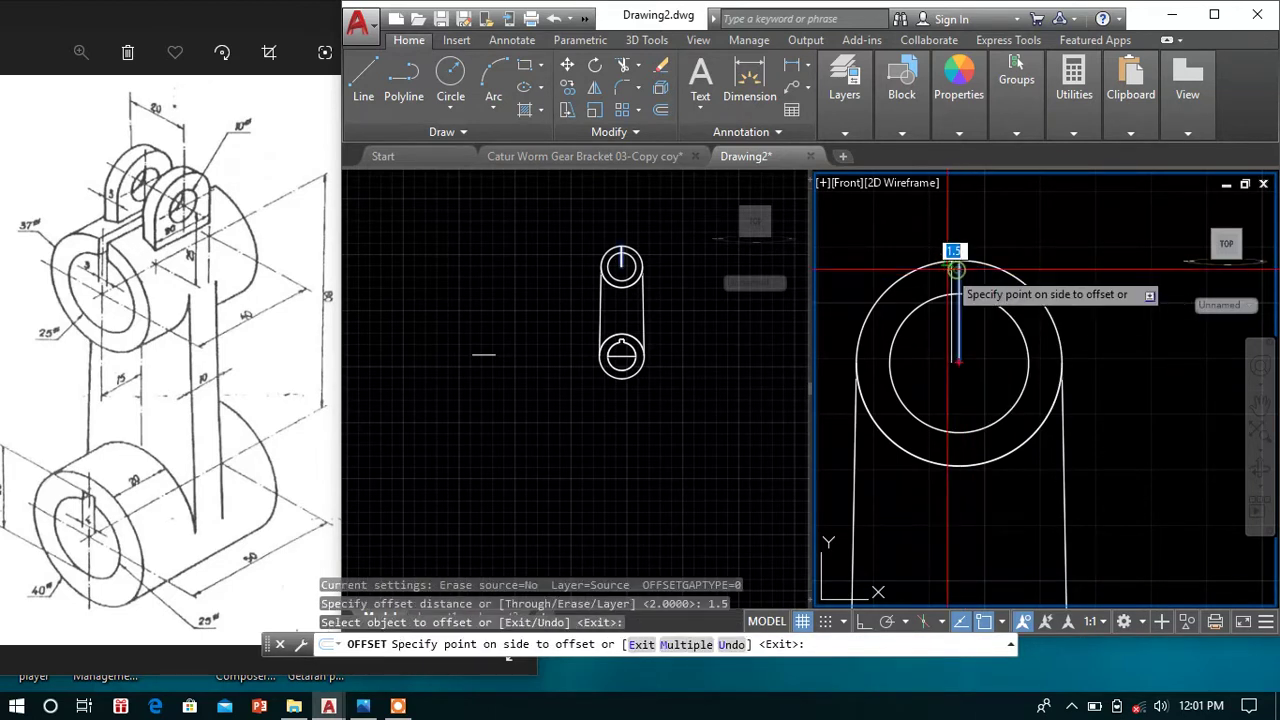
click(945, 266)
click(958, 275)
click(972, 278)
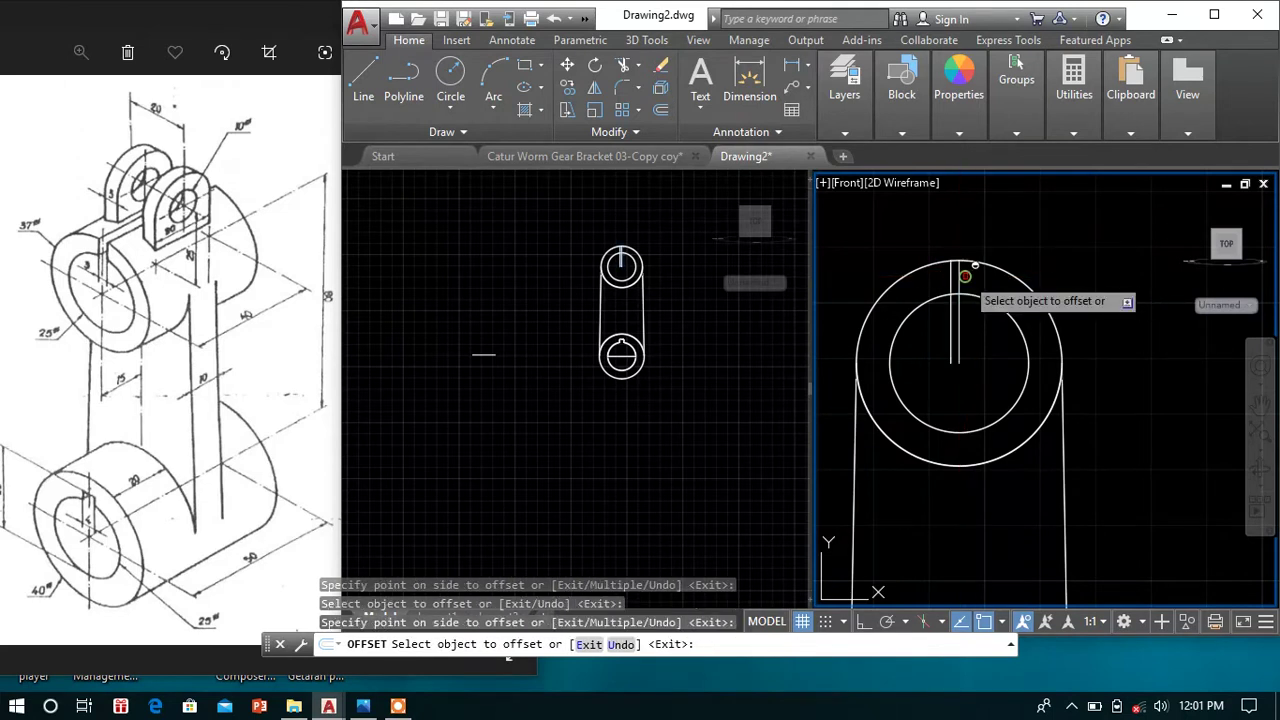
click(958, 264)
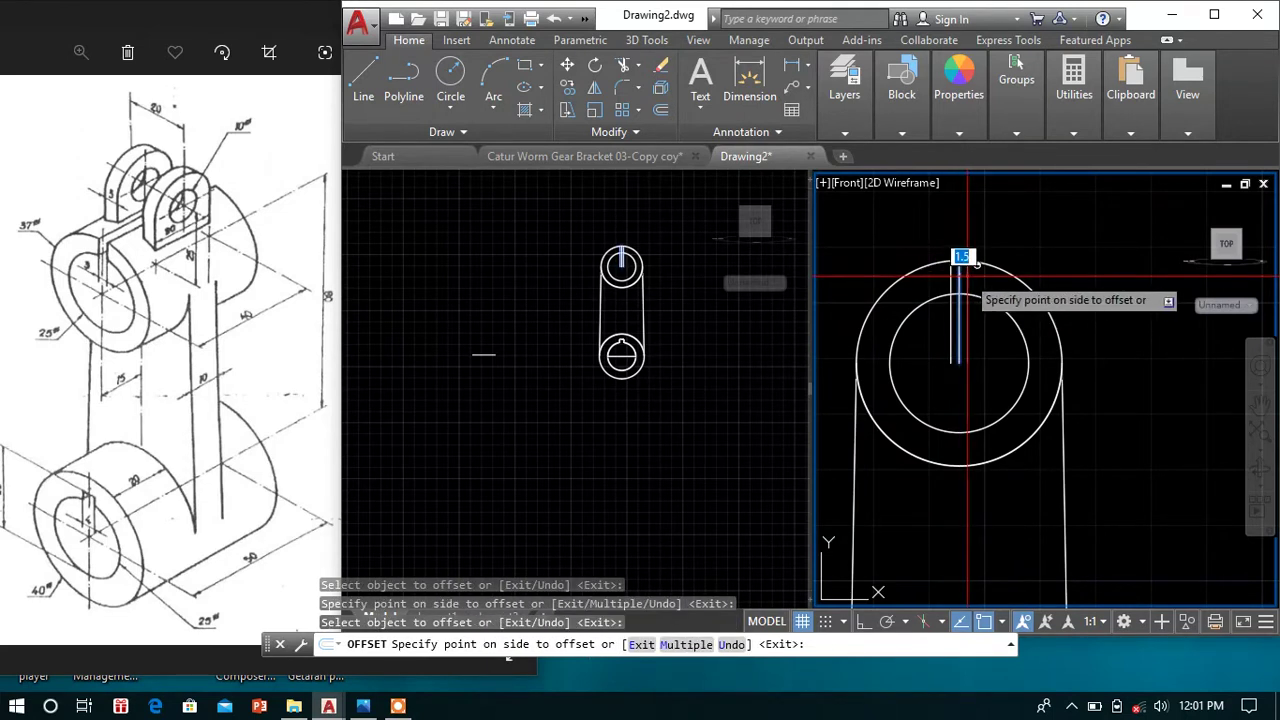
click(975, 268)
scroll(981, 265, up, 2)
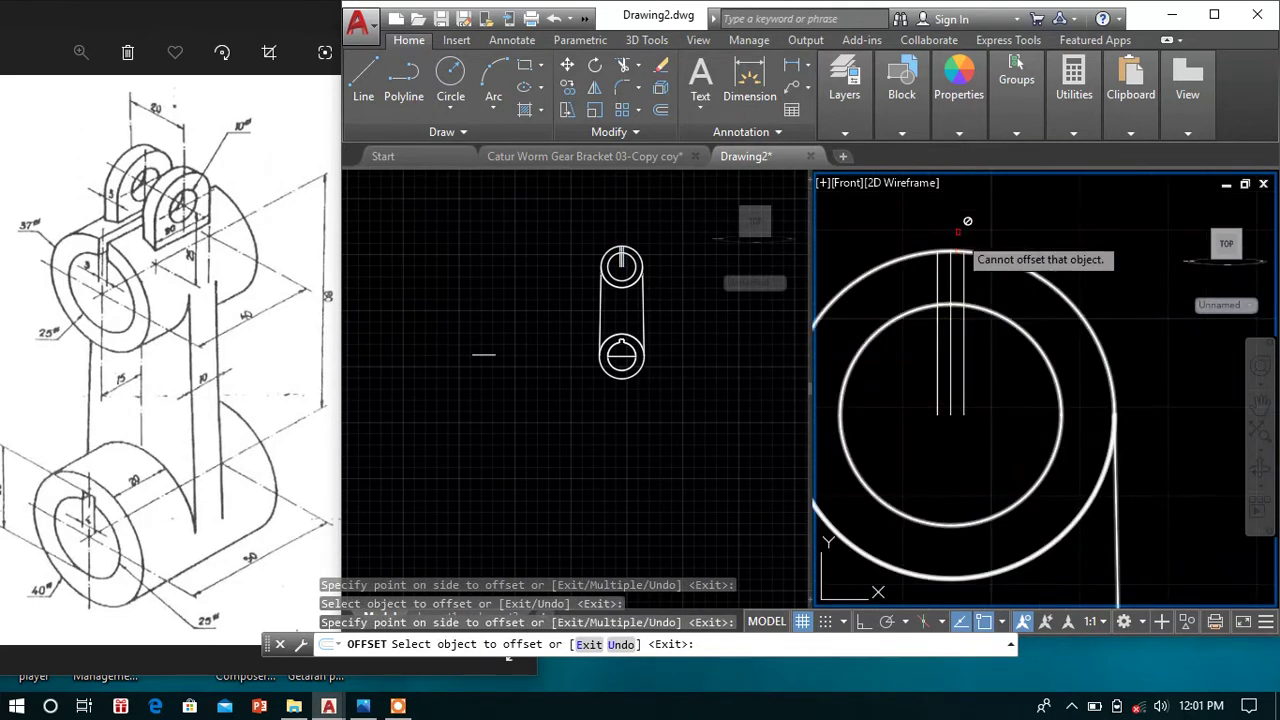
key(Escape)
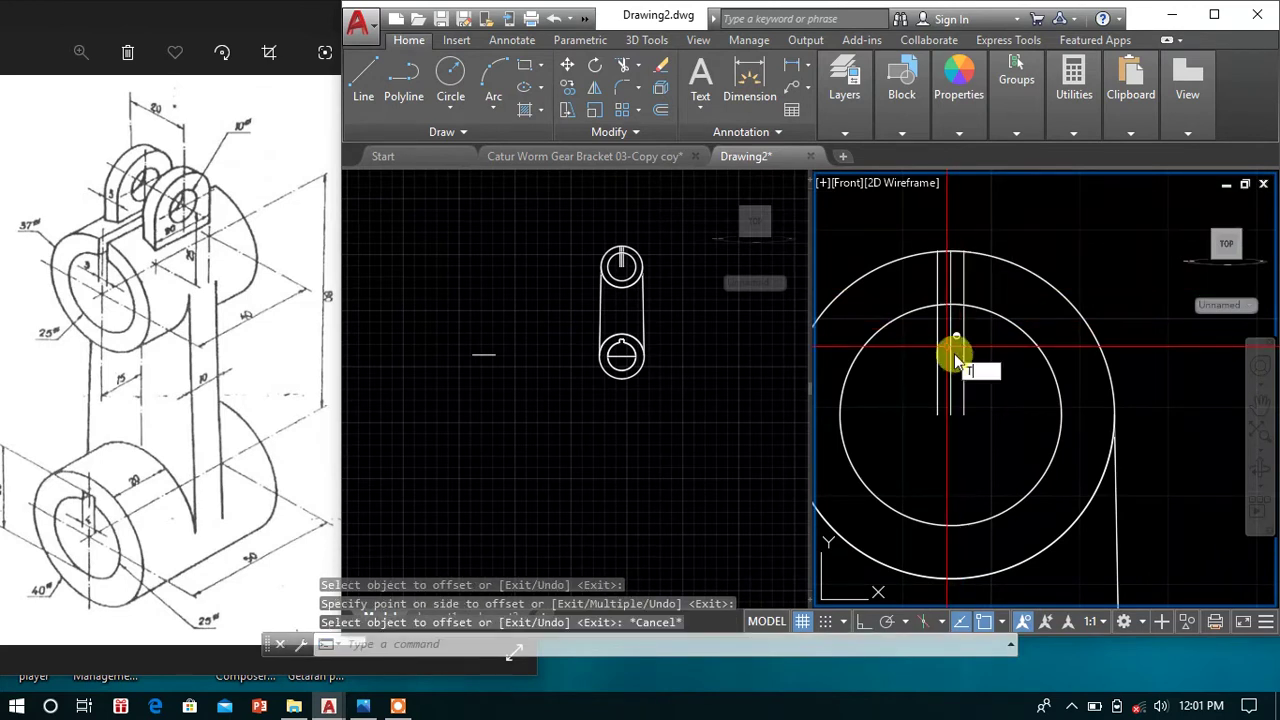
text(r)
key(Return)
click(927, 367)
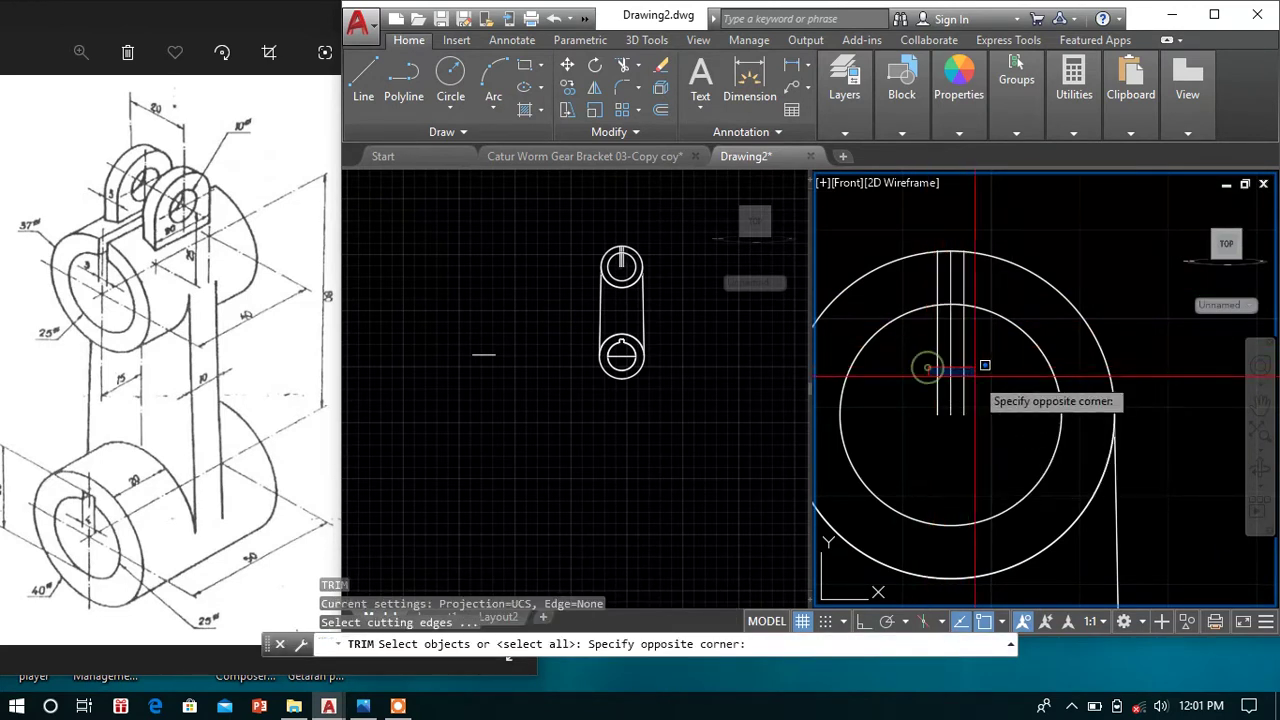
click(970, 368)
key(Return)
click(921, 350)
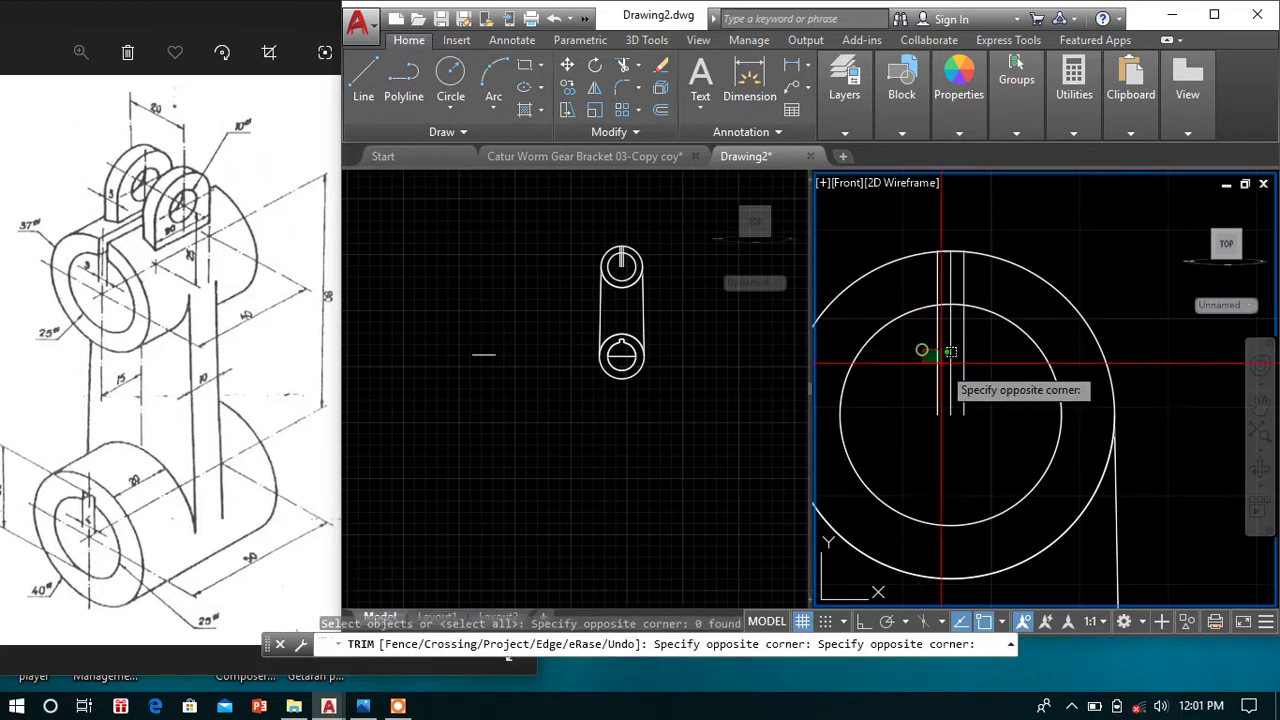
key(Escape)
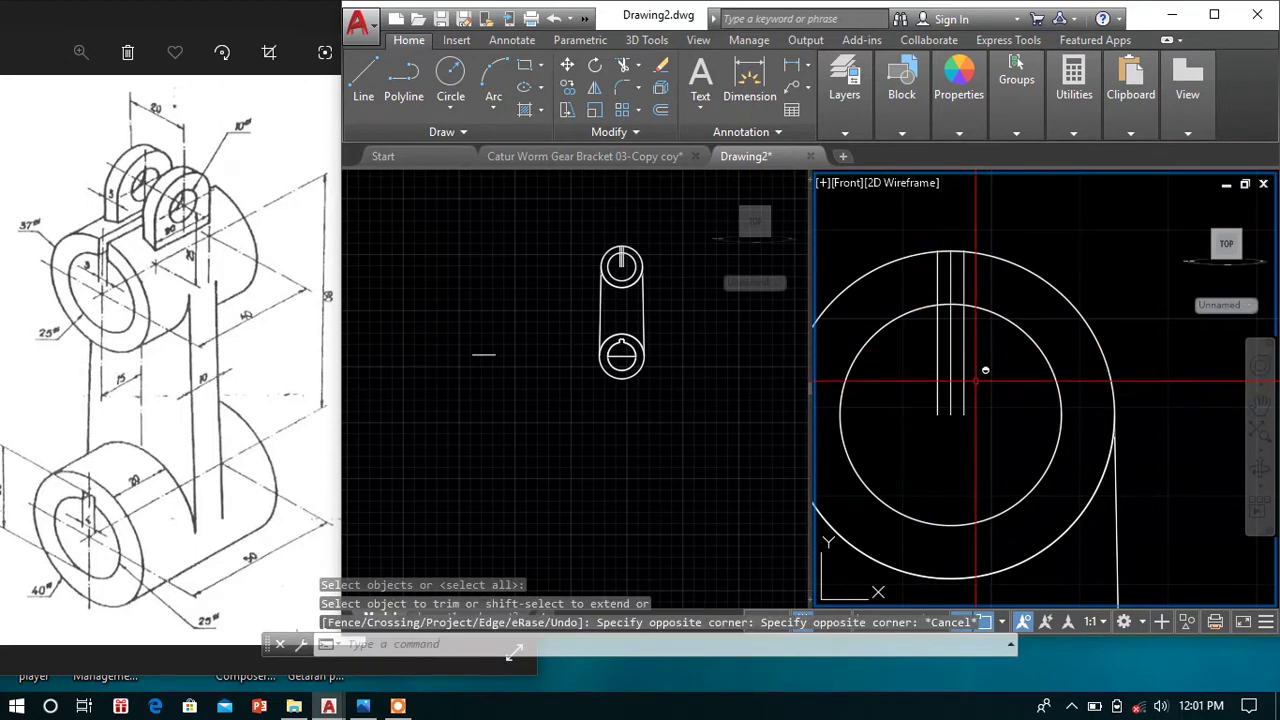
click(624, 66)
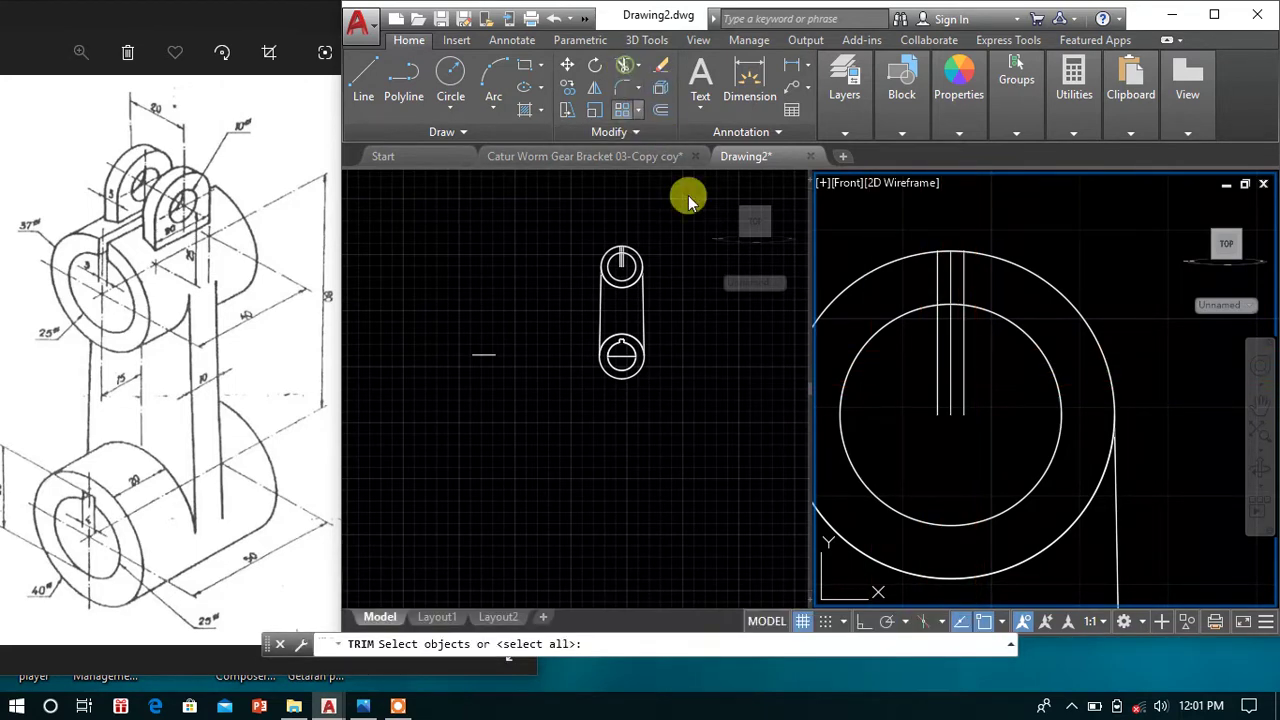
key(Return)
click(907, 362)
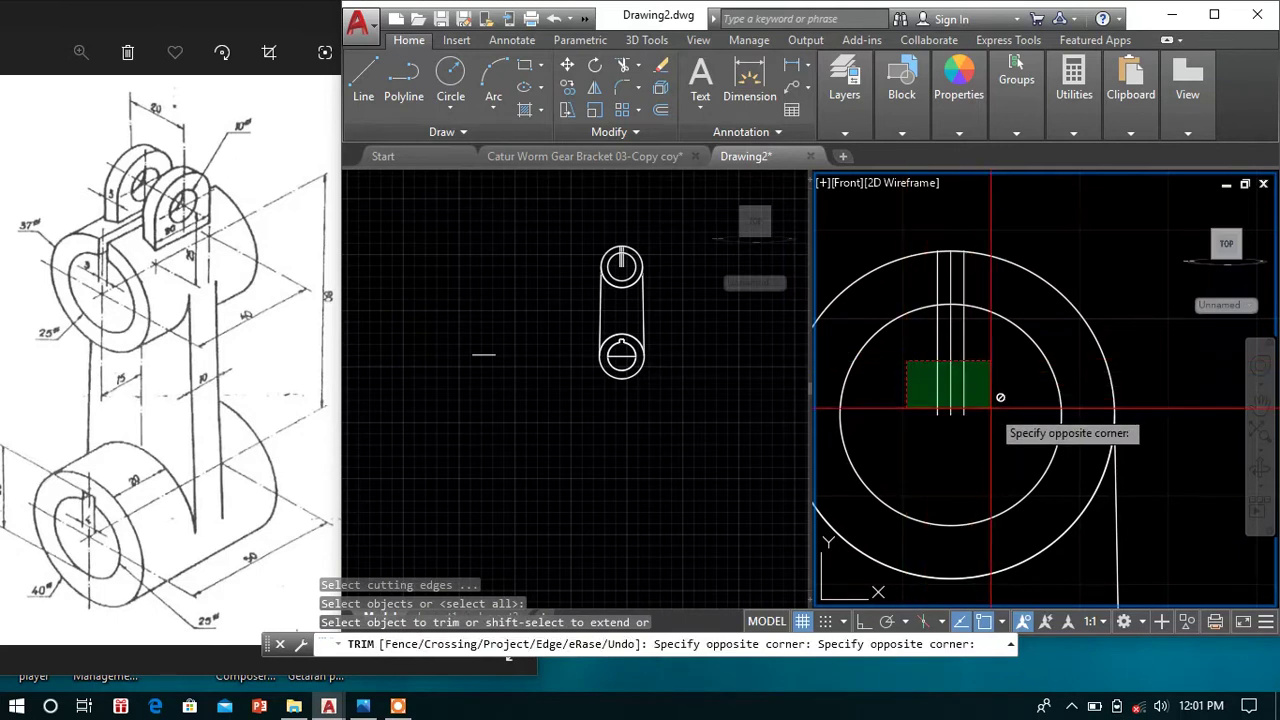
click(1001, 378)
key(Escape)
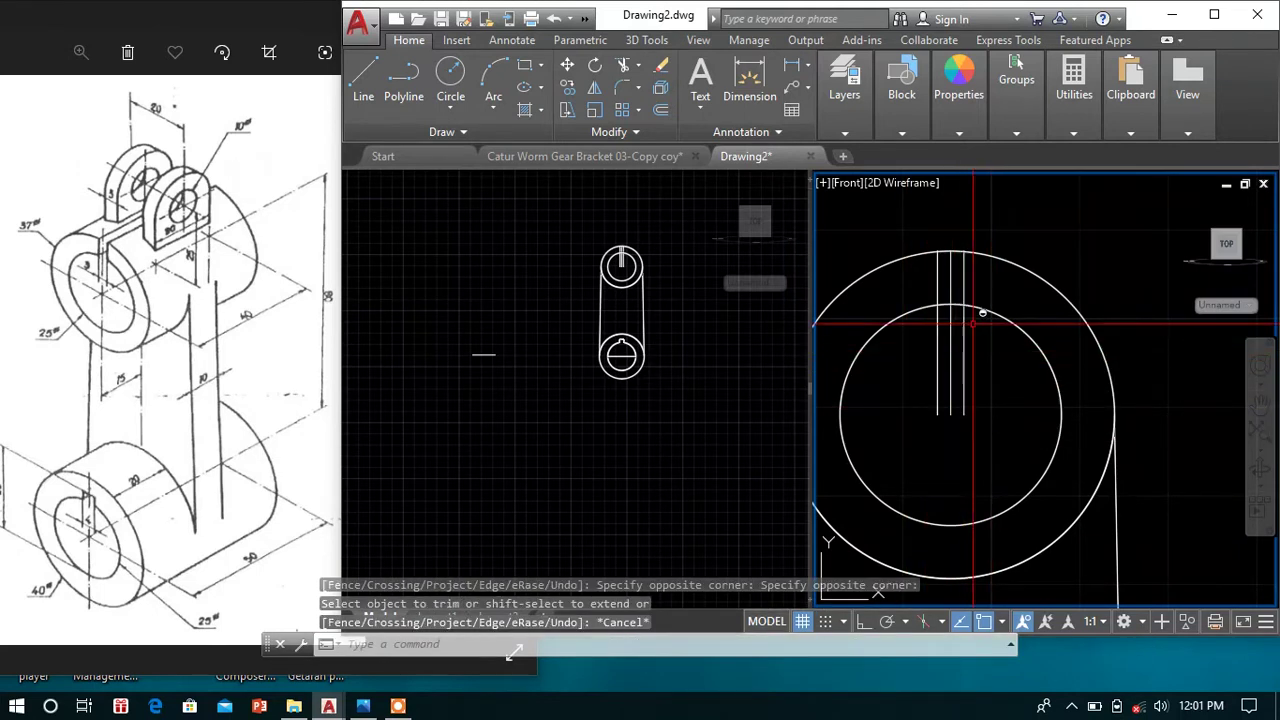
text(TRIM)
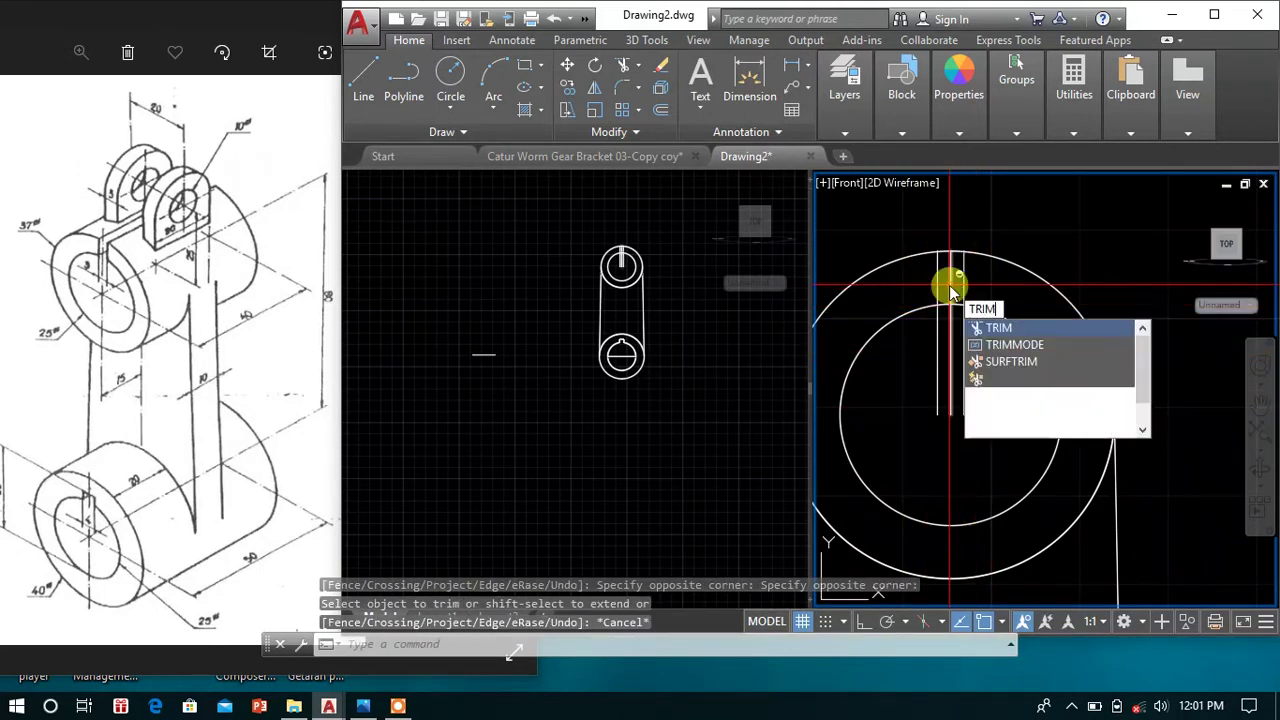
key(Return)
key(Return)
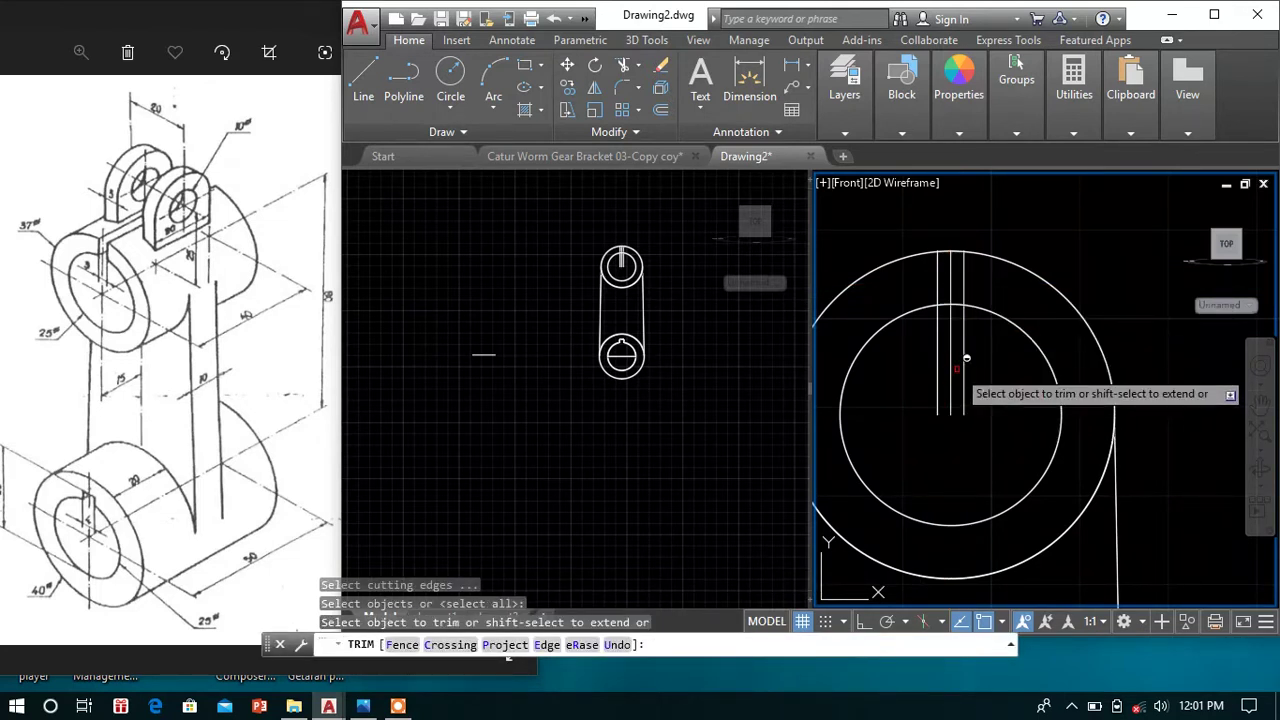
key(Escape)
scroll(960, 318, up, 4)
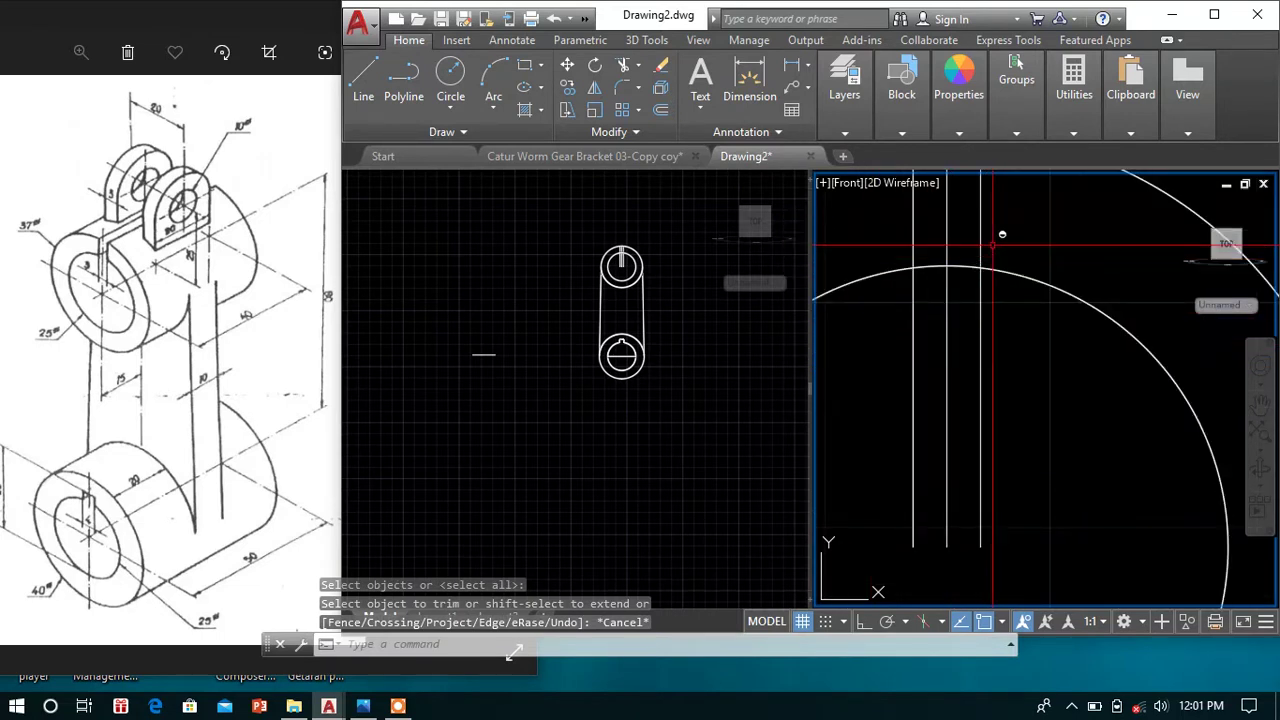
scroll(960, 265, down, 2)
scroll(915, 270, down, 2)
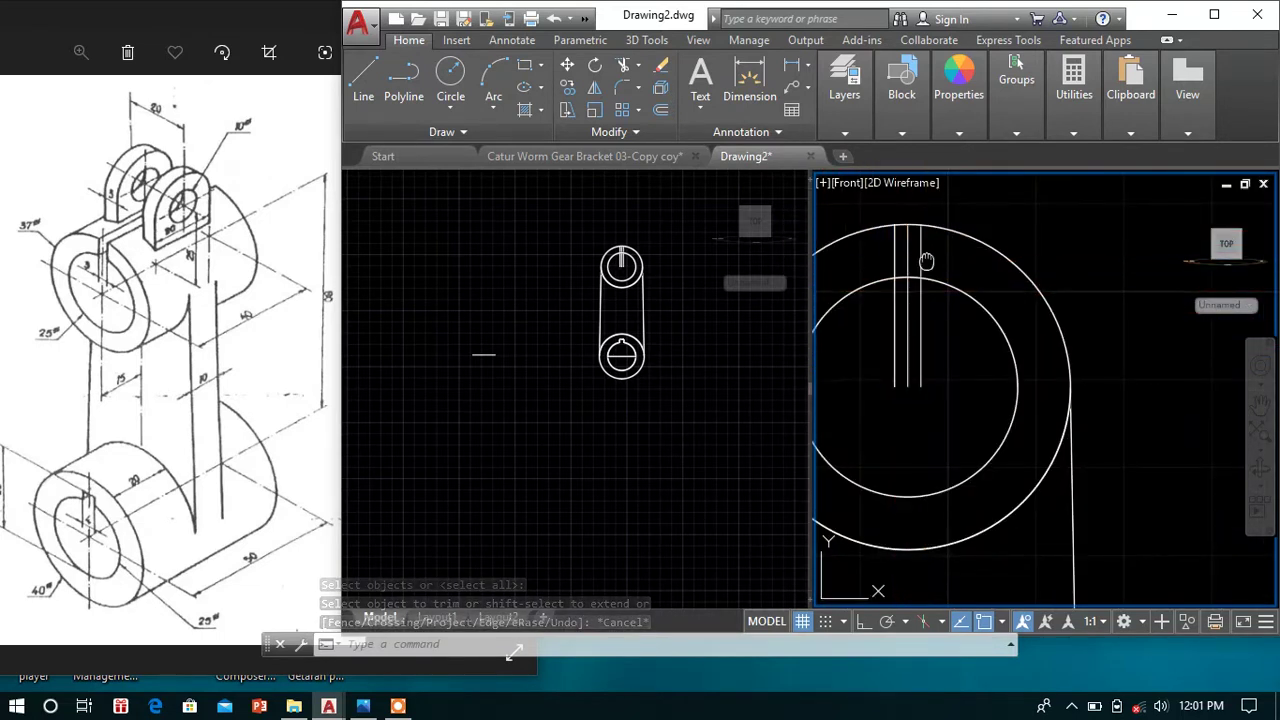
scroll(925, 272, up, 1)
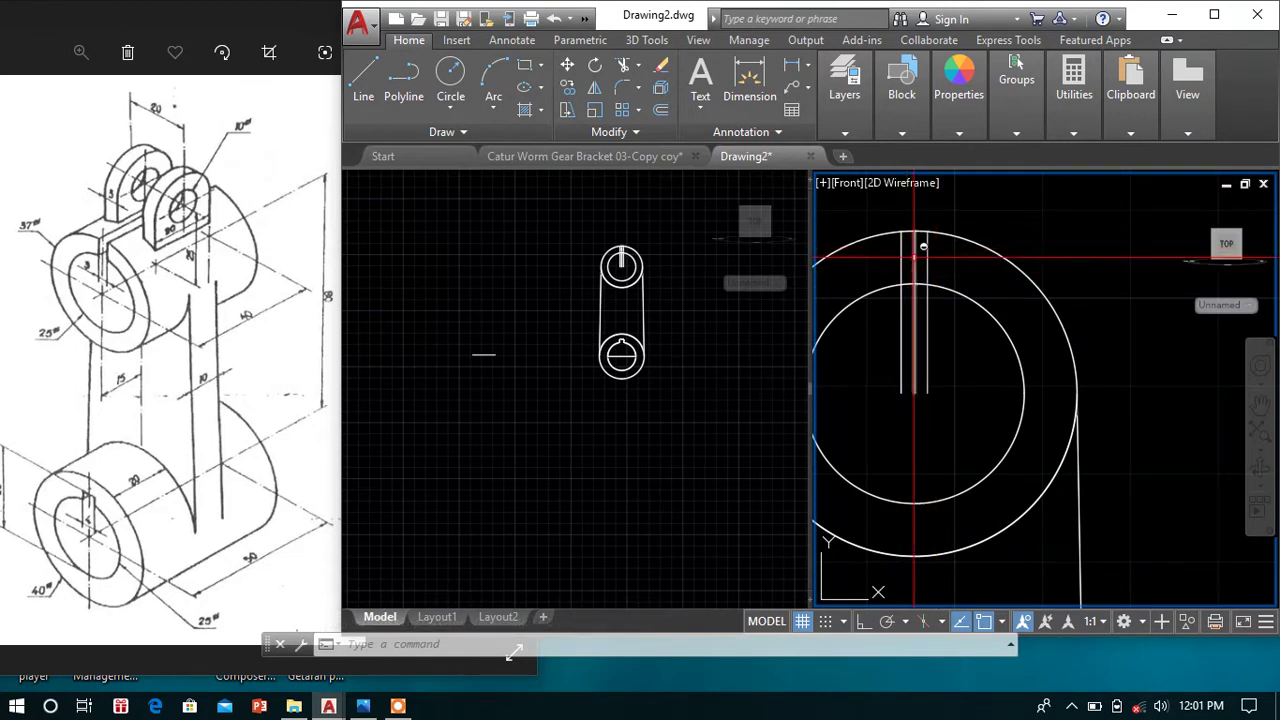
- Draw the keyway rectangle from a first corner at the slot top, entering 3 for its size
click(364, 84)
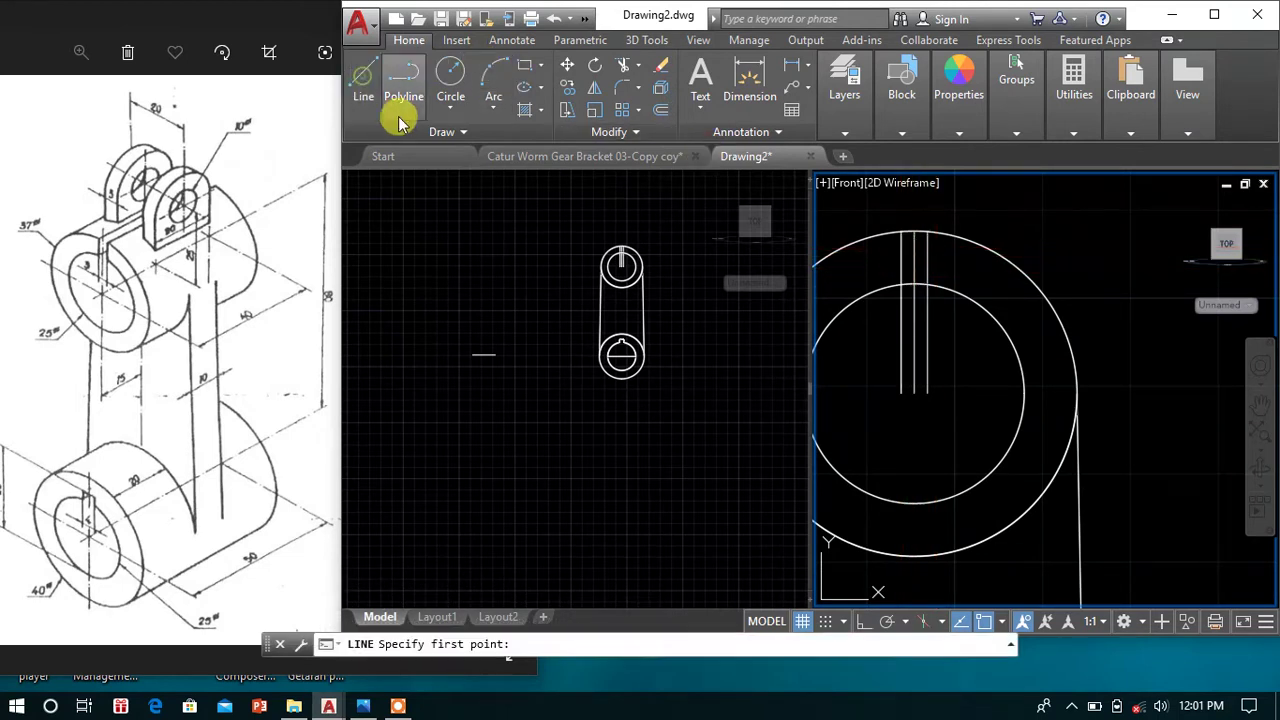
click(510, 64)
click(524, 66)
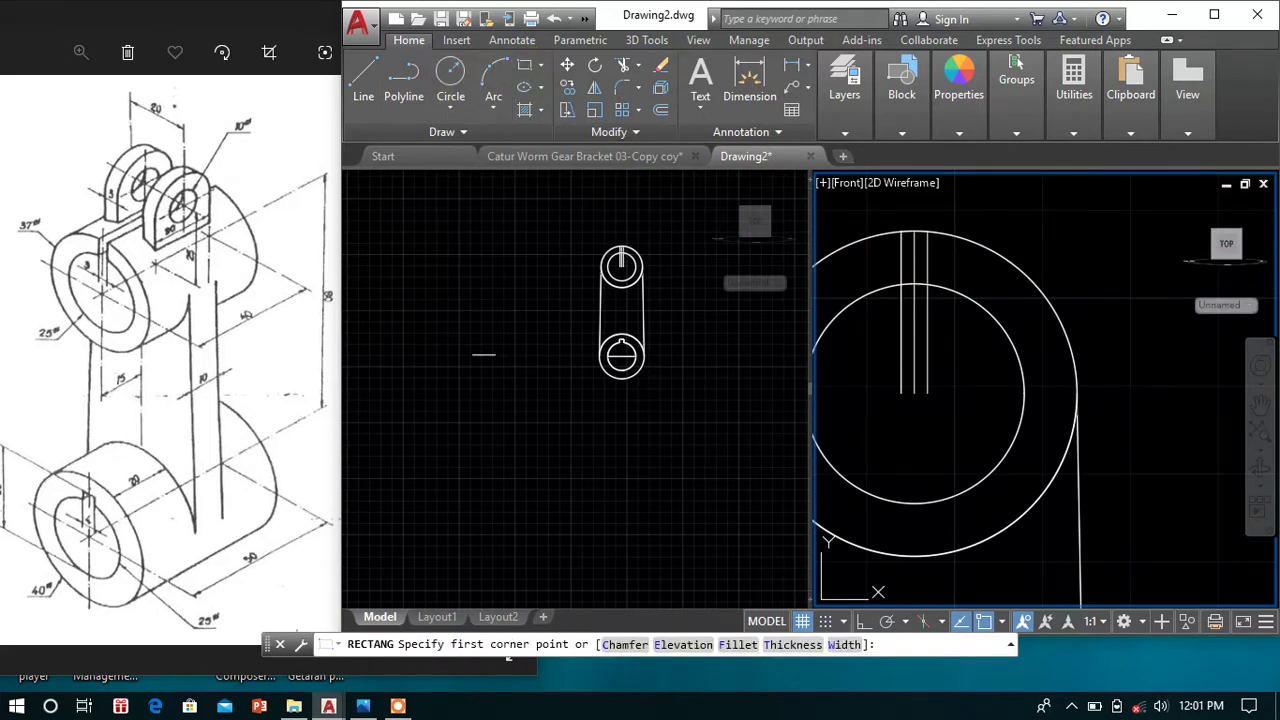
scroll(905, 240, up, 2)
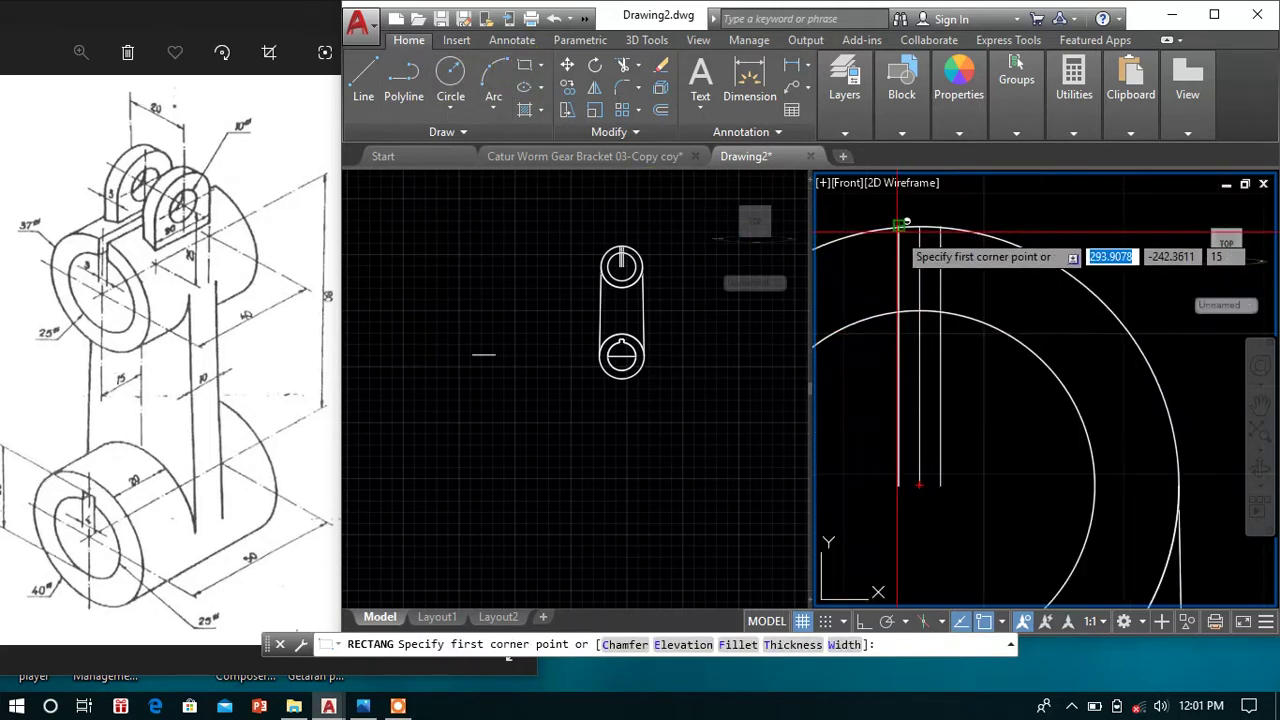
click(899, 231)
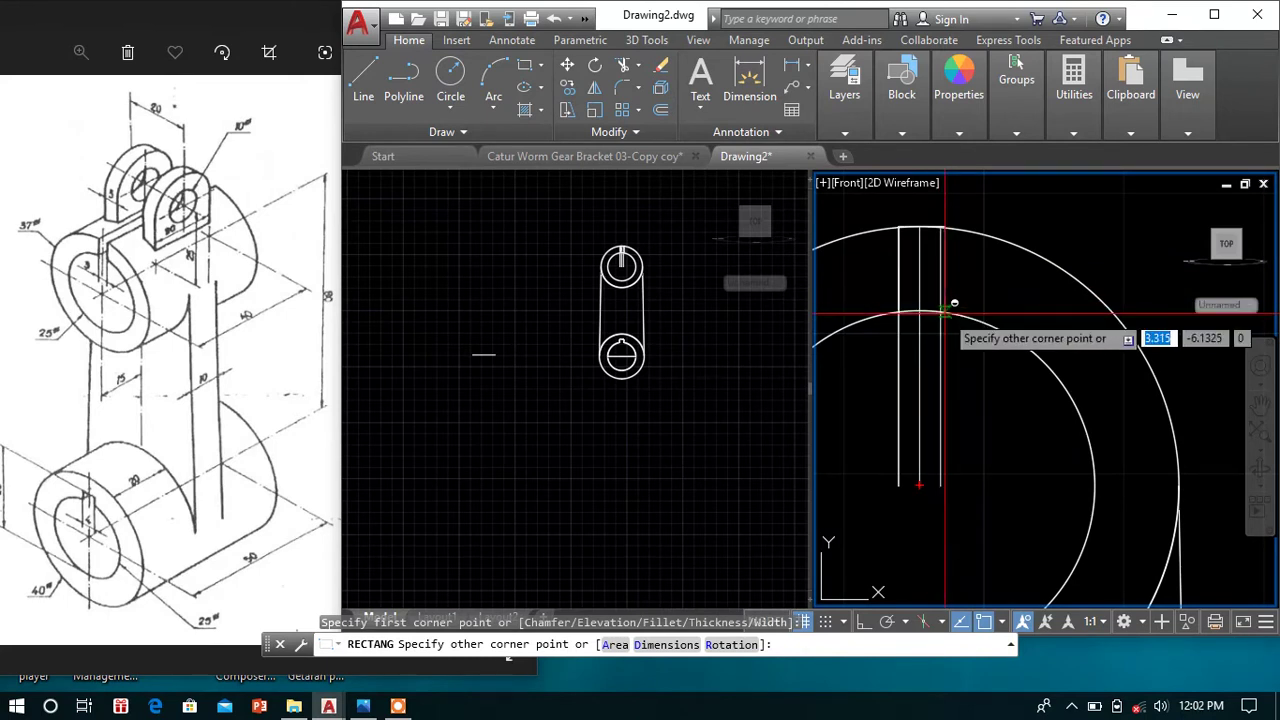
scroll(948, 313, up, 3)
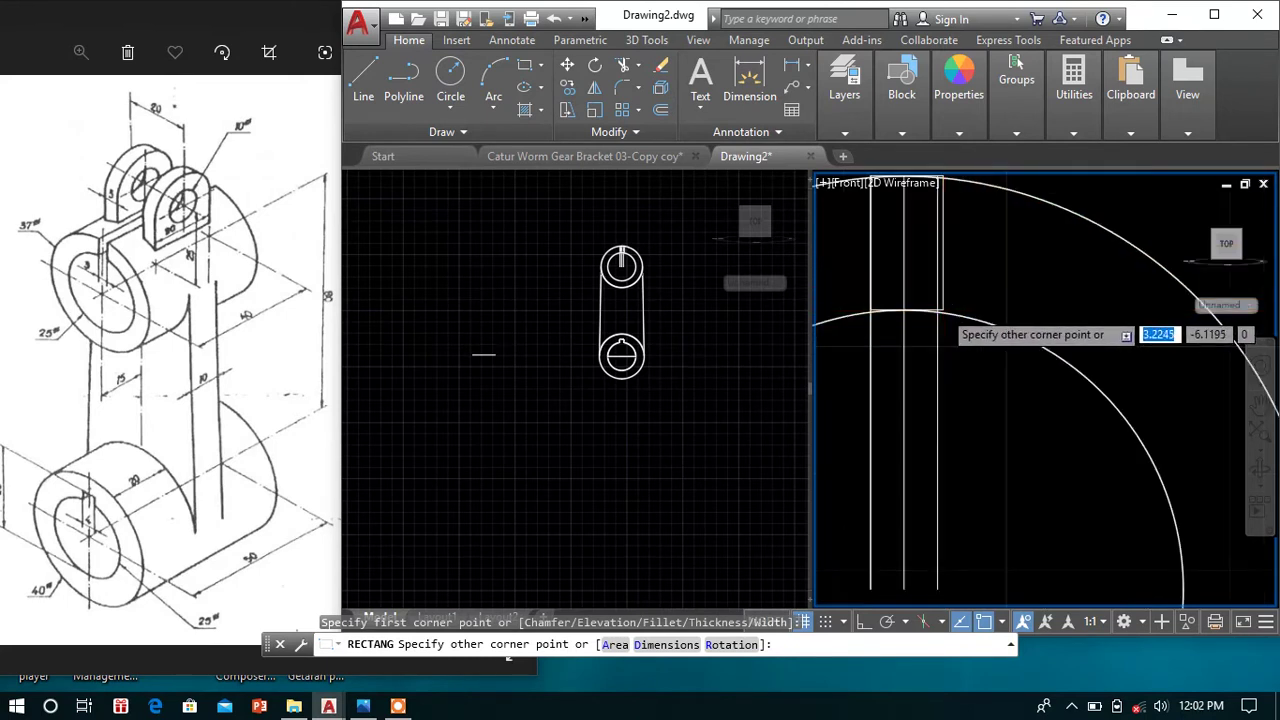
scroll(931, 310, up, 2)
text(3)
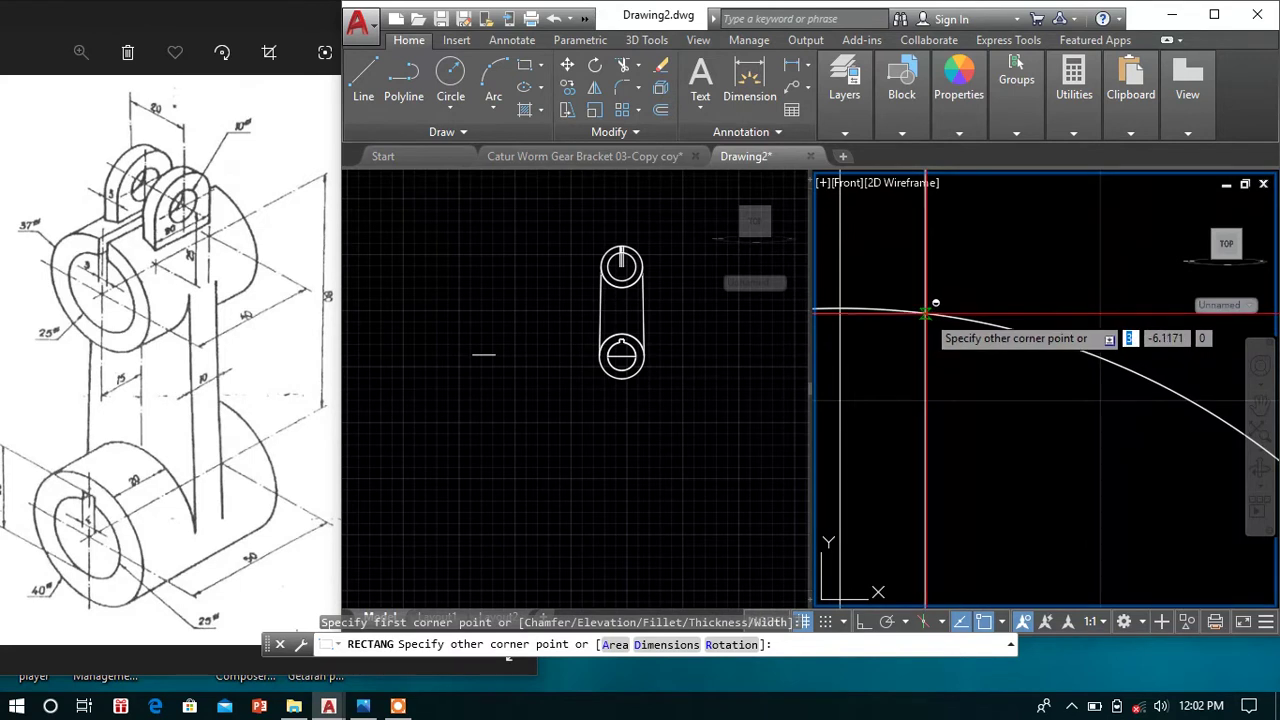
key(Return)
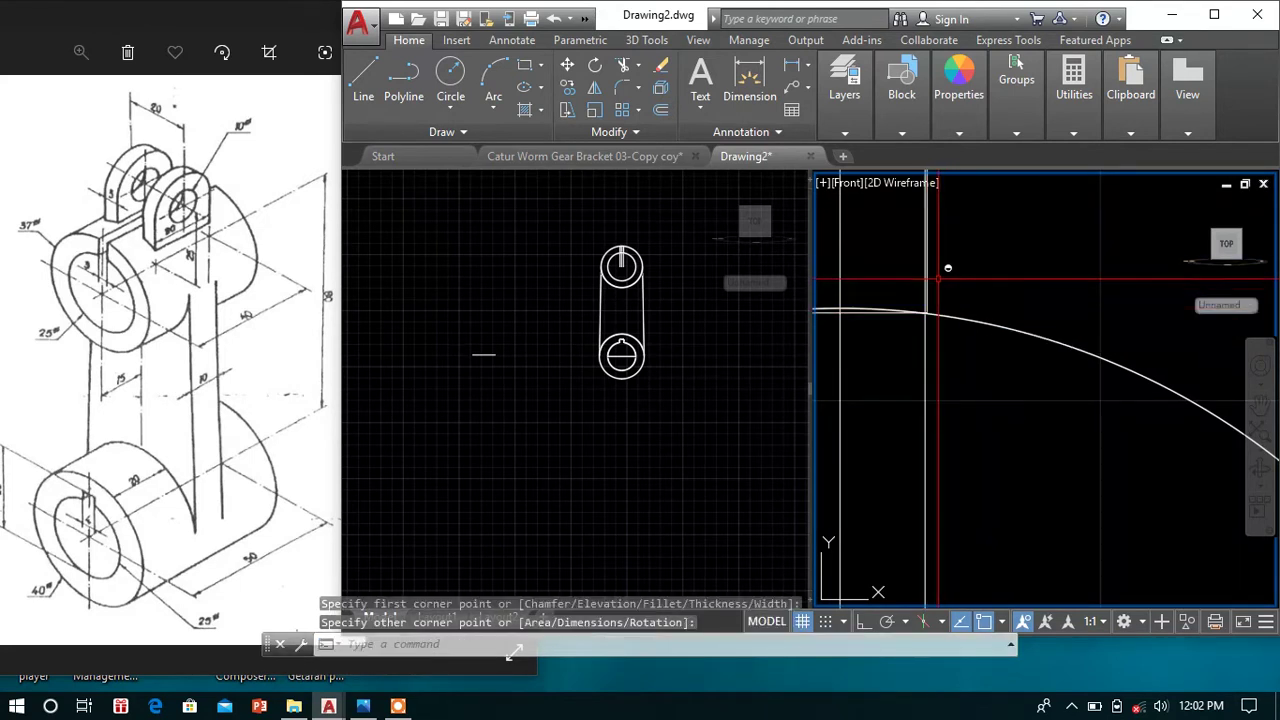
scroll(925, 300, down, 1)
scroll(908, 333, down, 1)
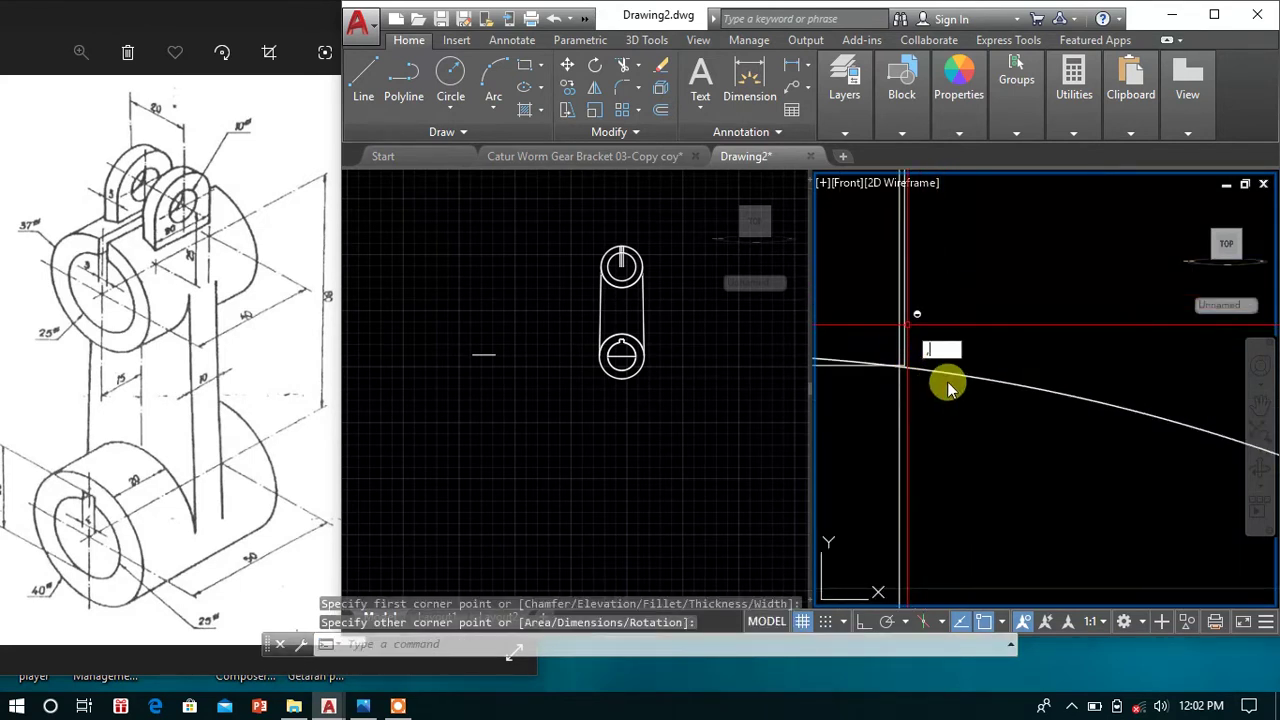
key(Escape)
key(Escape)
- Move the keyway rectangle onto the top of the upper boss
click(915, 364)
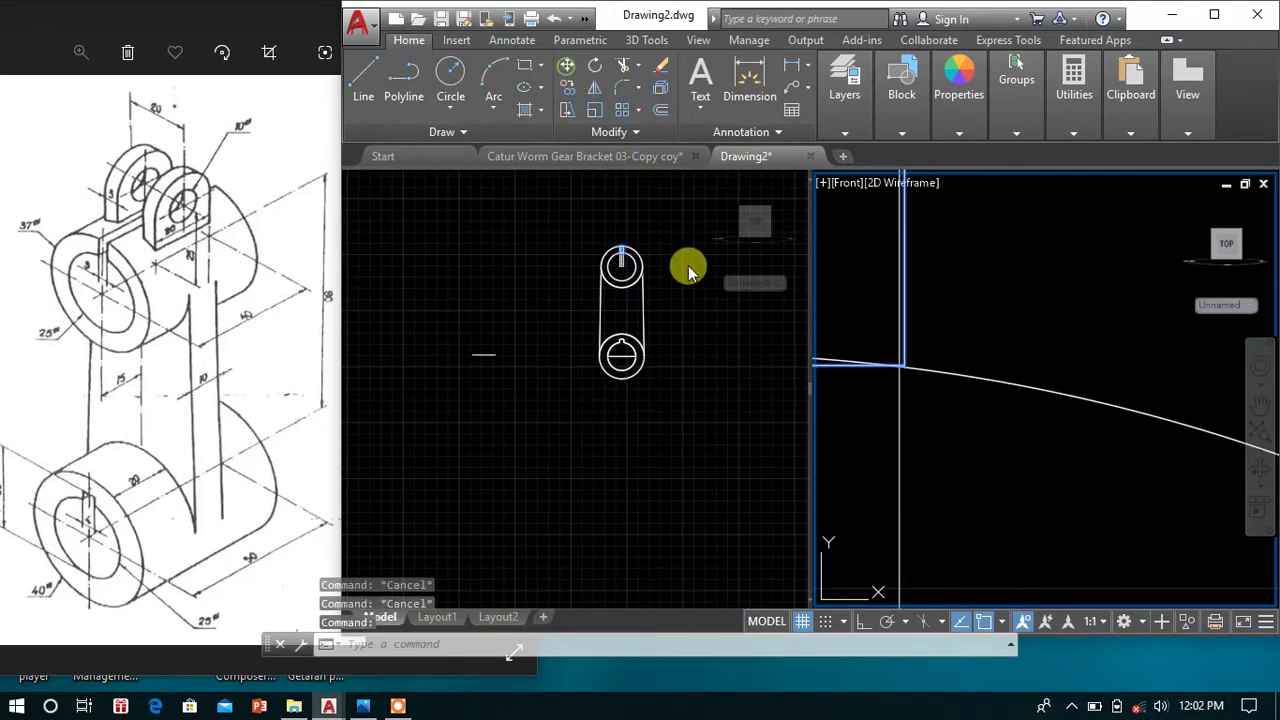
text(m)
key(Return)
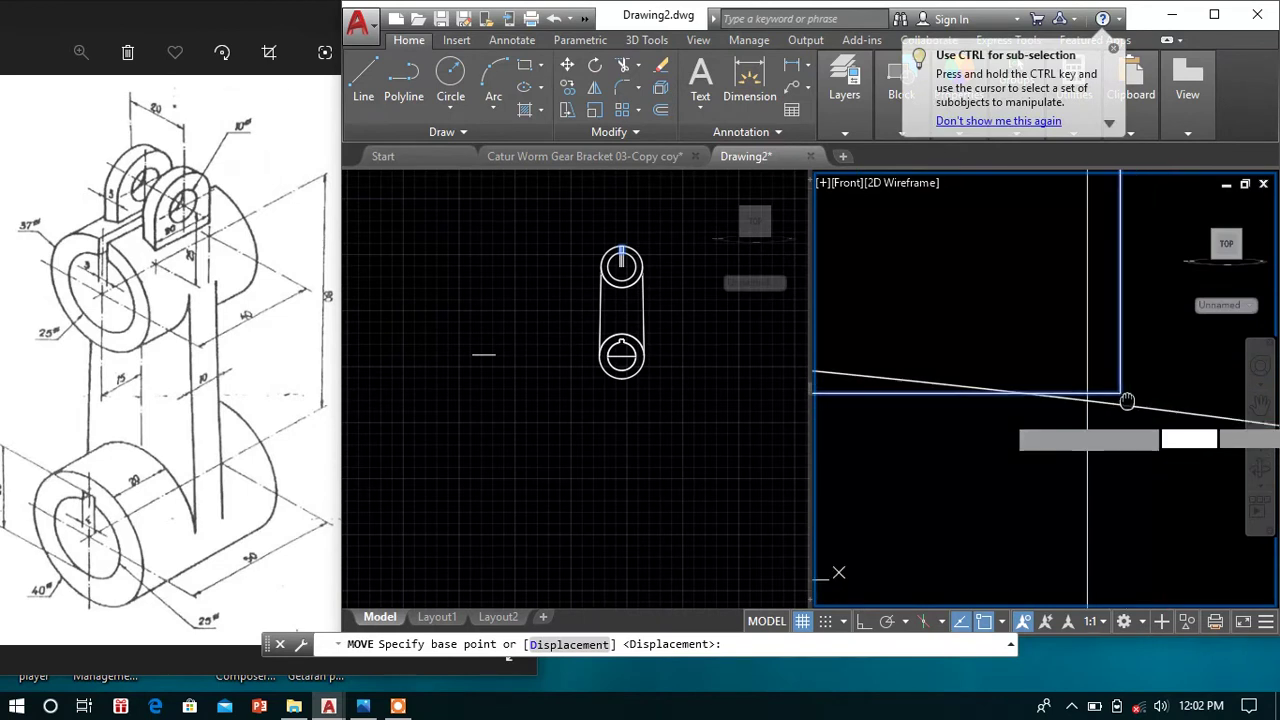
middle_drag(1127, 401, 1094, 400)
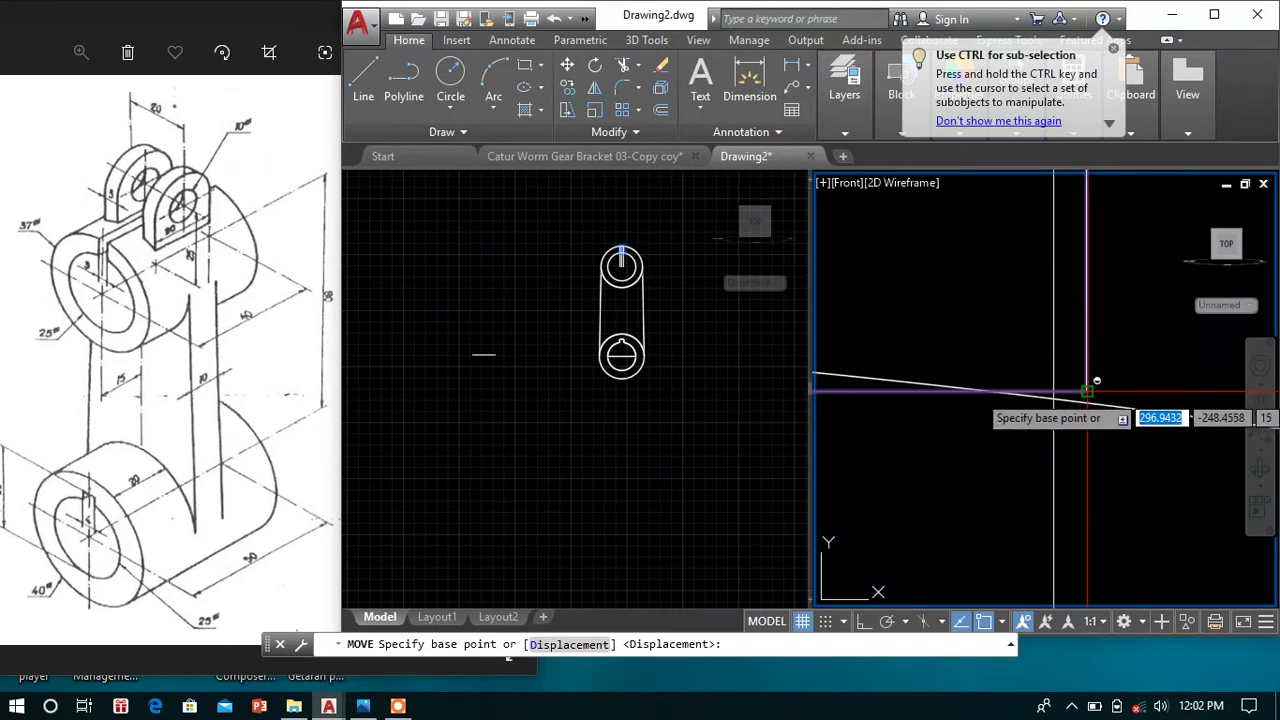
click(1087, 391)
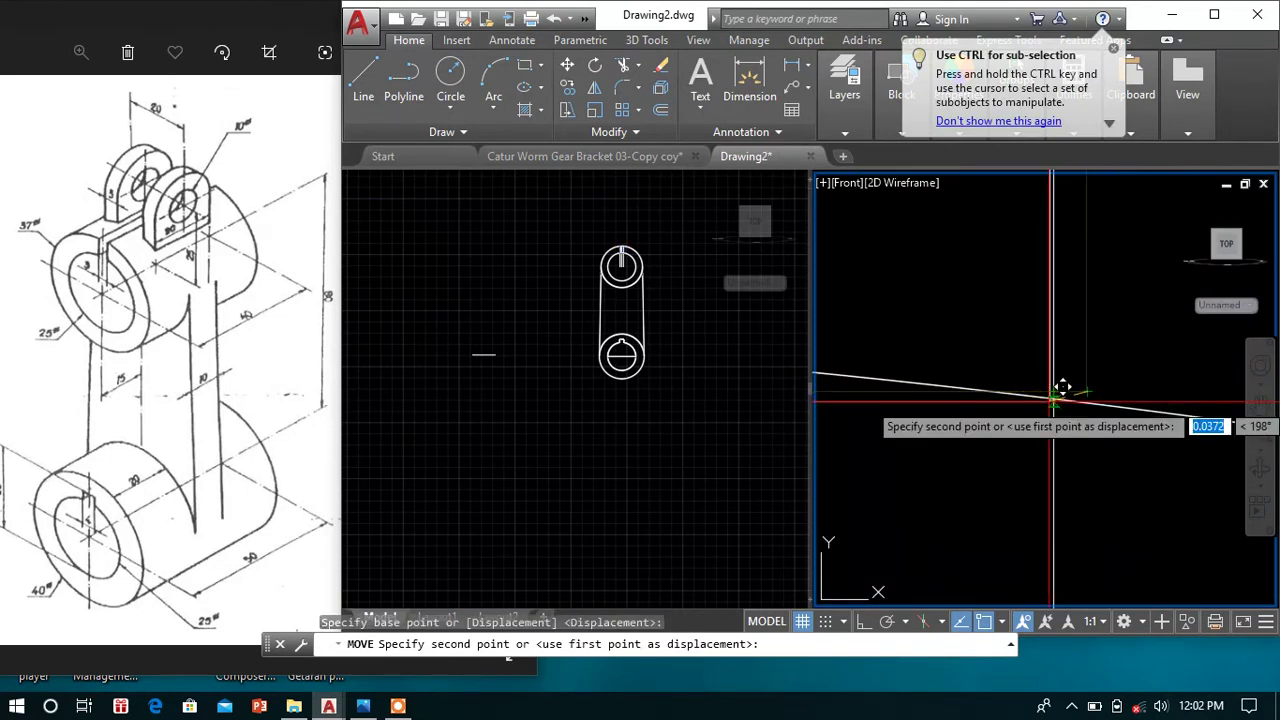
click(1055, 395)
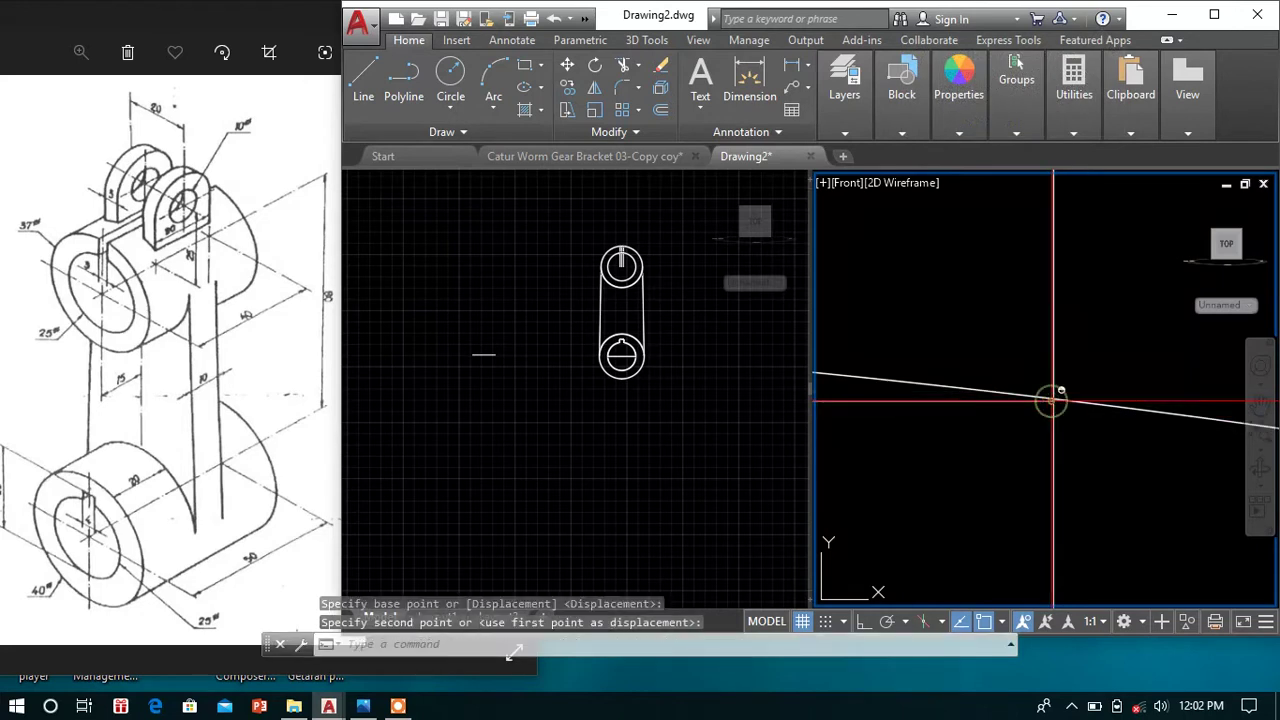
right_click(1080, 343)
click(1113, 352)
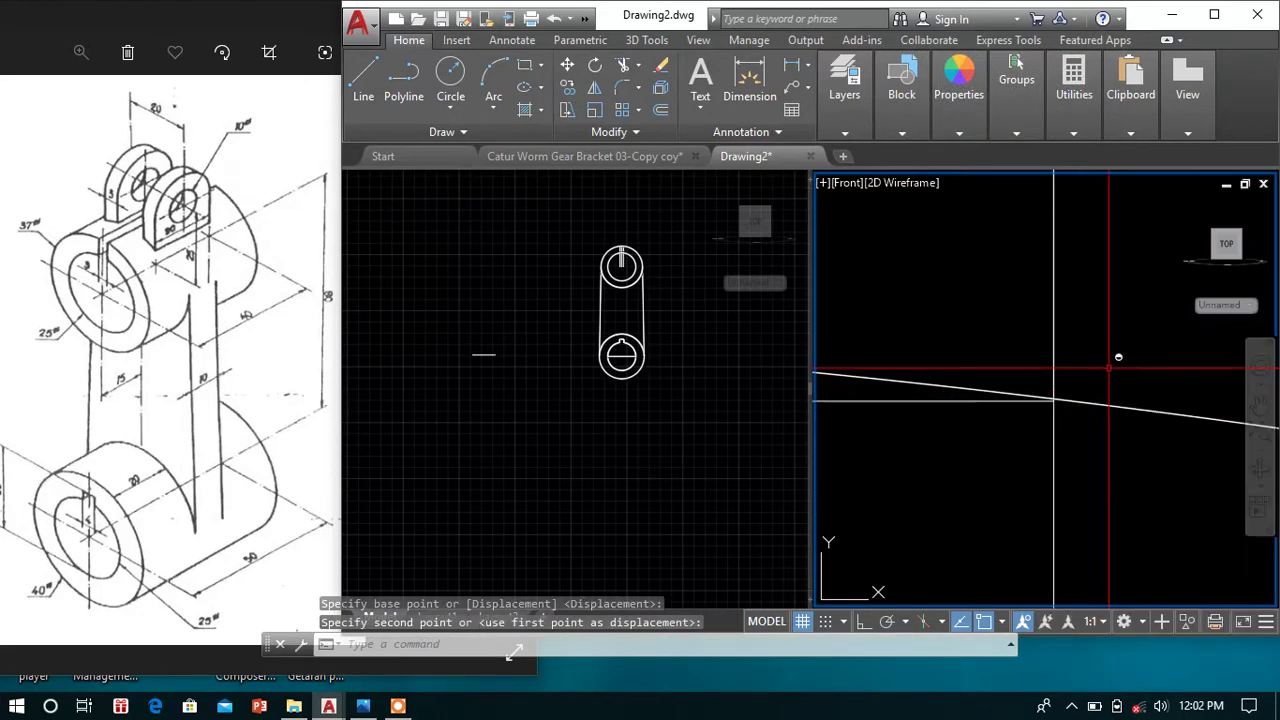
- Erase the three vertical construction lines across the upper boss
scroll(1100, 345, down, 2)
scroll(1095, 335, down, 3)
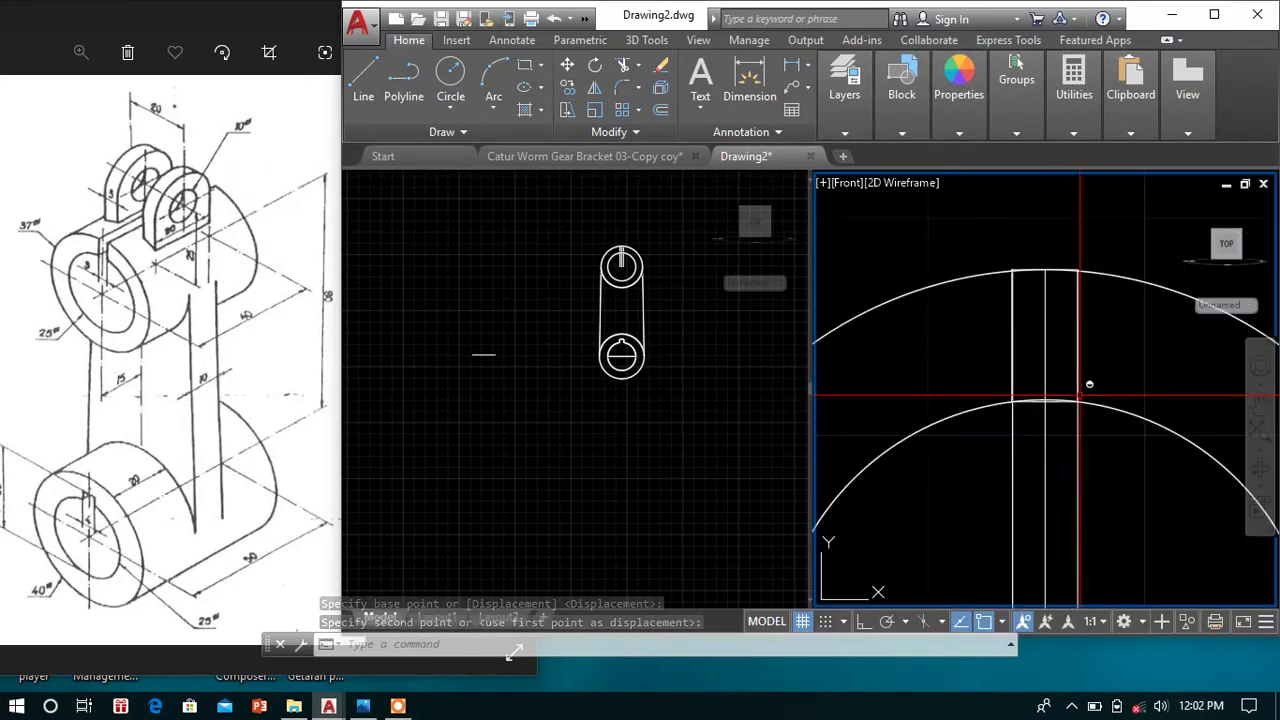
click(1078, 428)
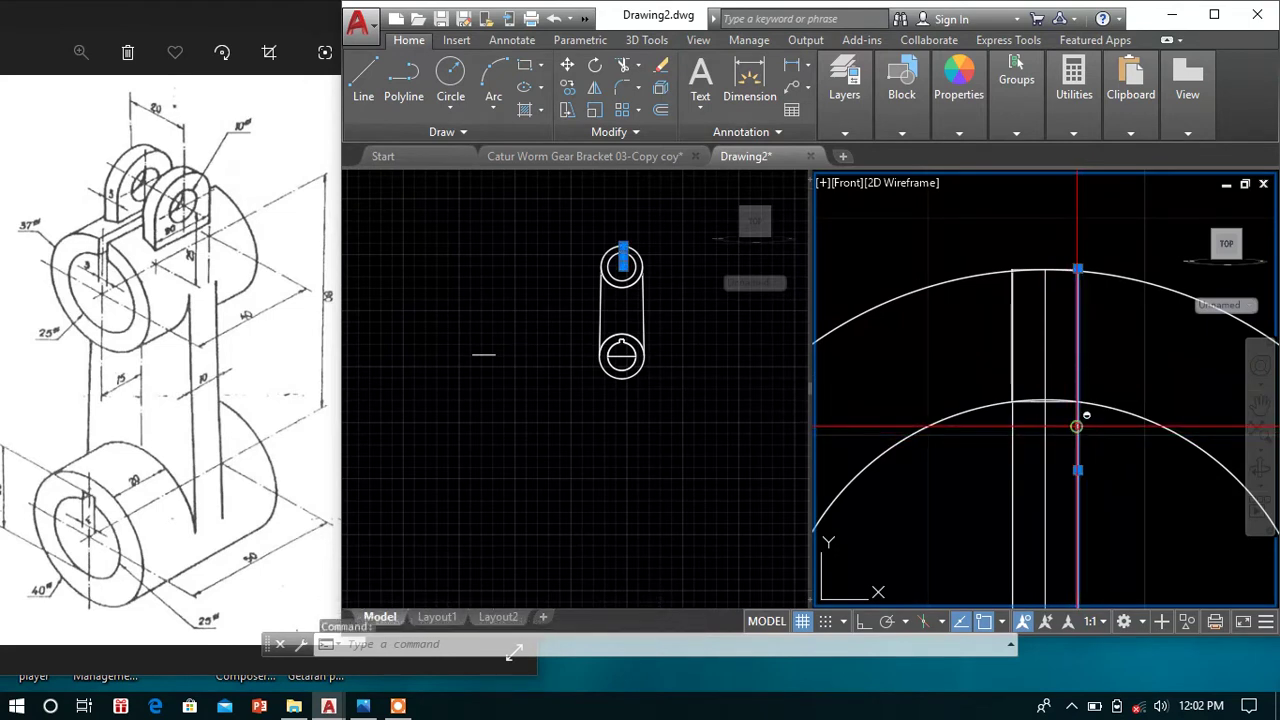
click(1048, 429)
click(1043, 428)
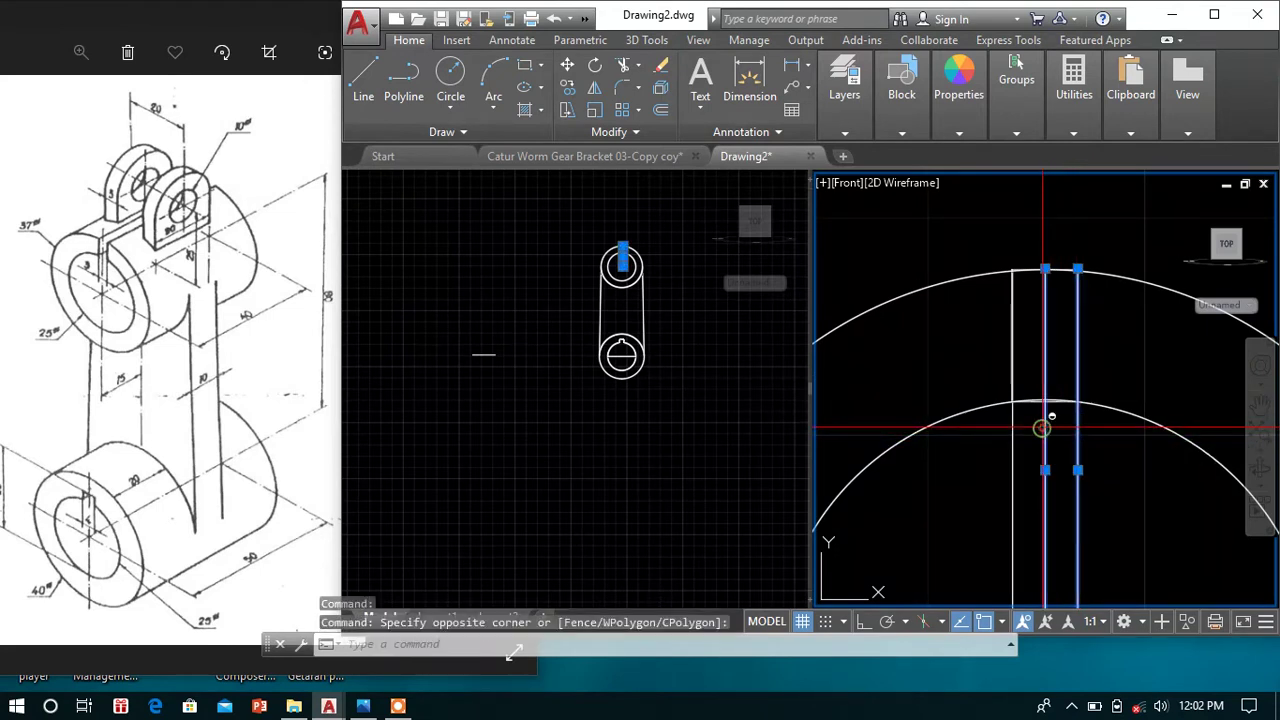
click(1018, 423)
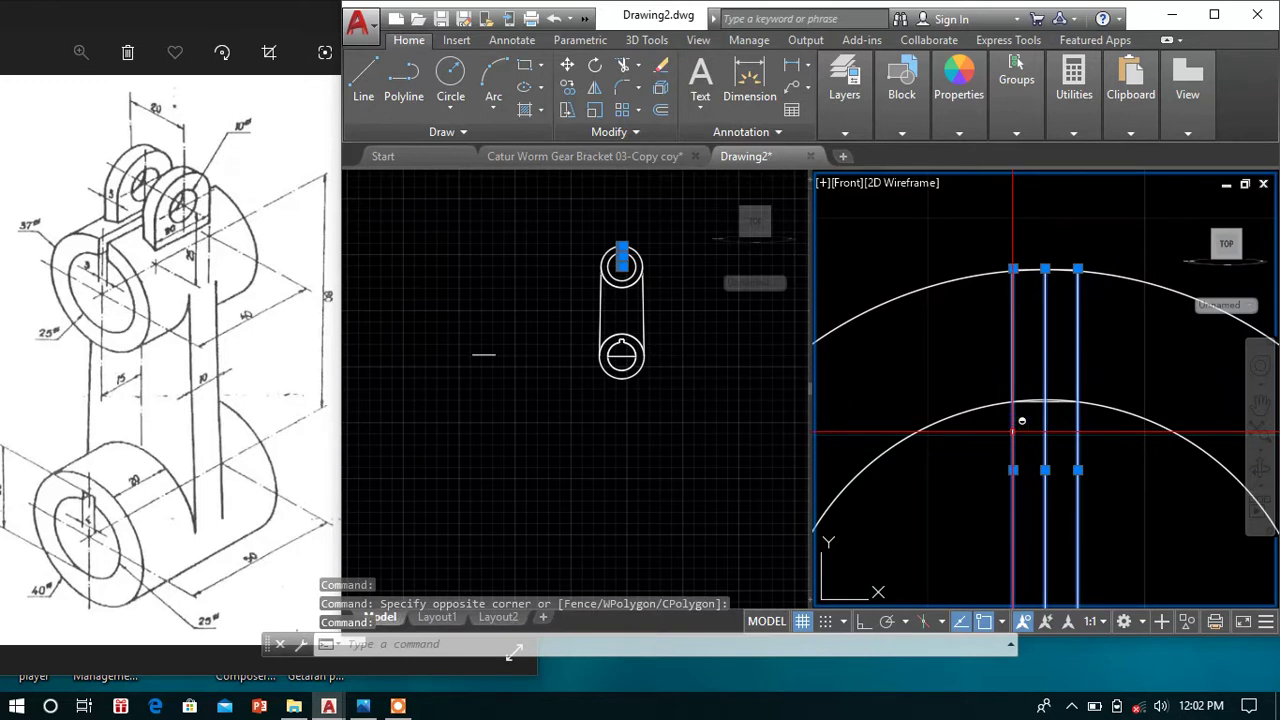
key(Delete)
- Orbit to an isometric view and erase the one remaining leftover vertical line
scroll(1023, 423, down, 3)
scroll(1034, 417, up, 3)
scroll(1037, 407, up, 2)
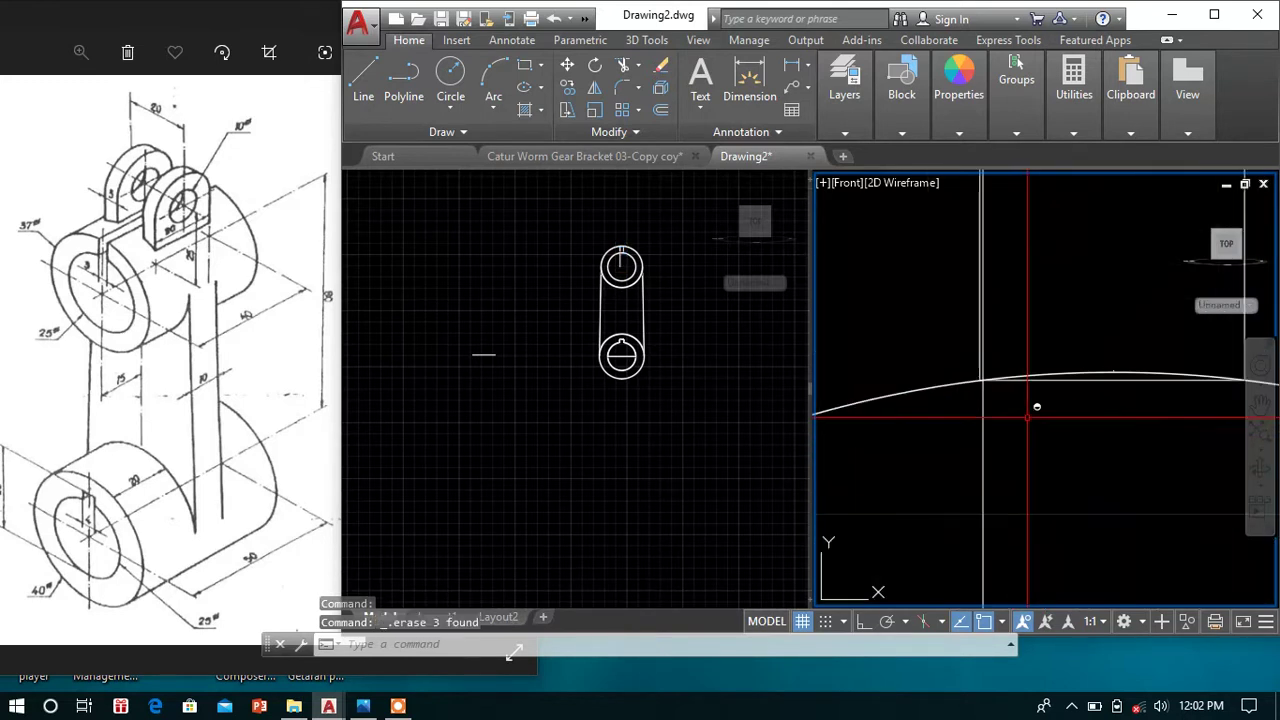
scroll(1137, 406, down, 1)
scroll(1143, 394, down, 2)
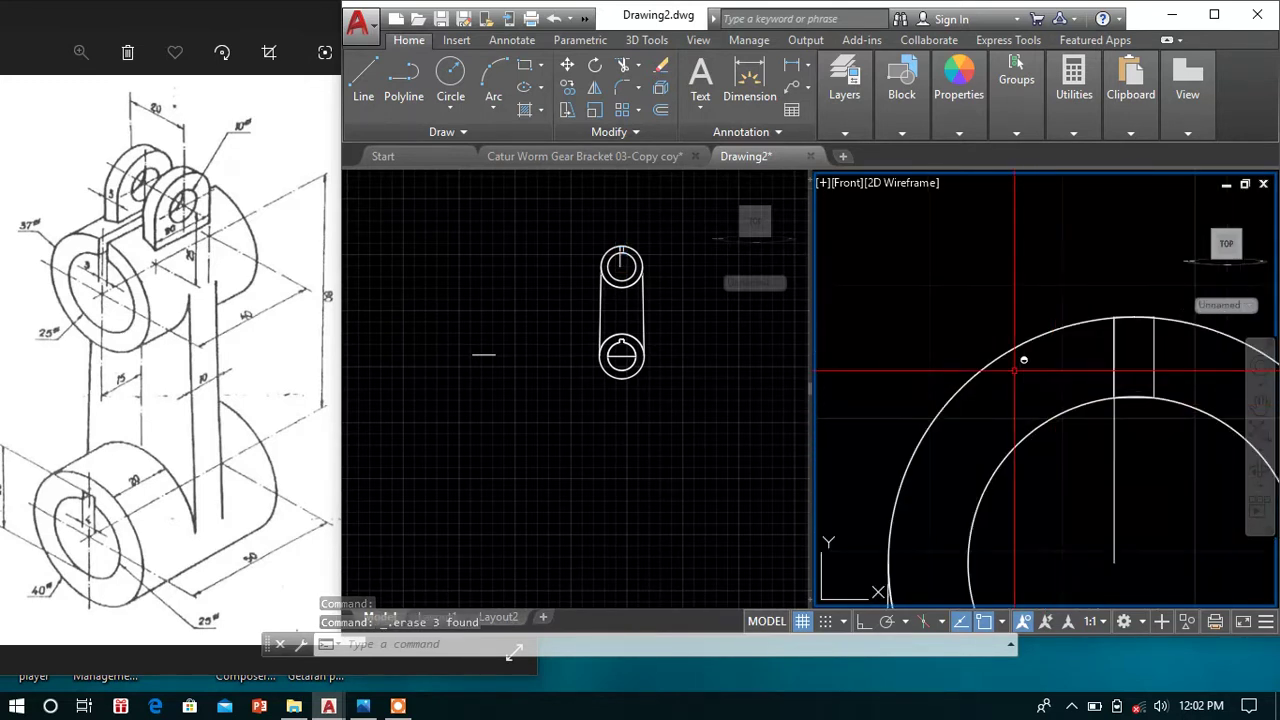
scroll(1020, 349, down, 1)
shift+middle_drag(986, 277, 1010, 318)
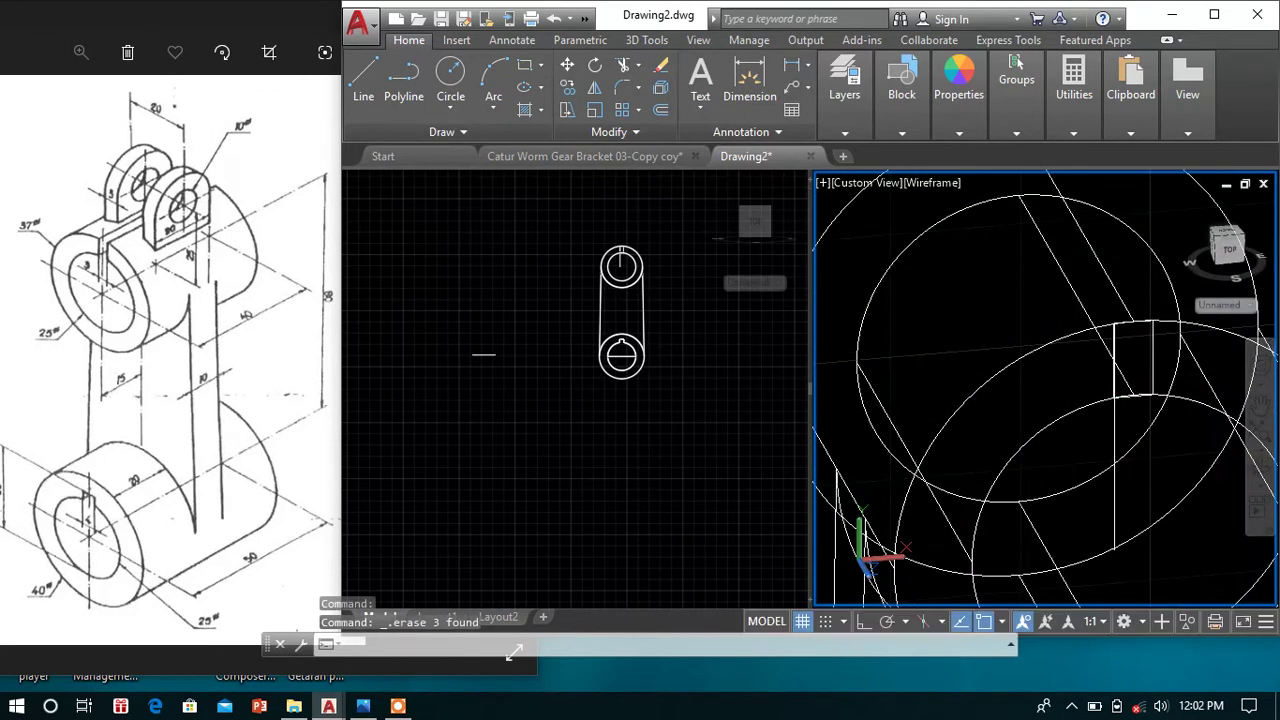
scroll(1040, 350, up, 3)
scroll(1120, 398, up, 2)
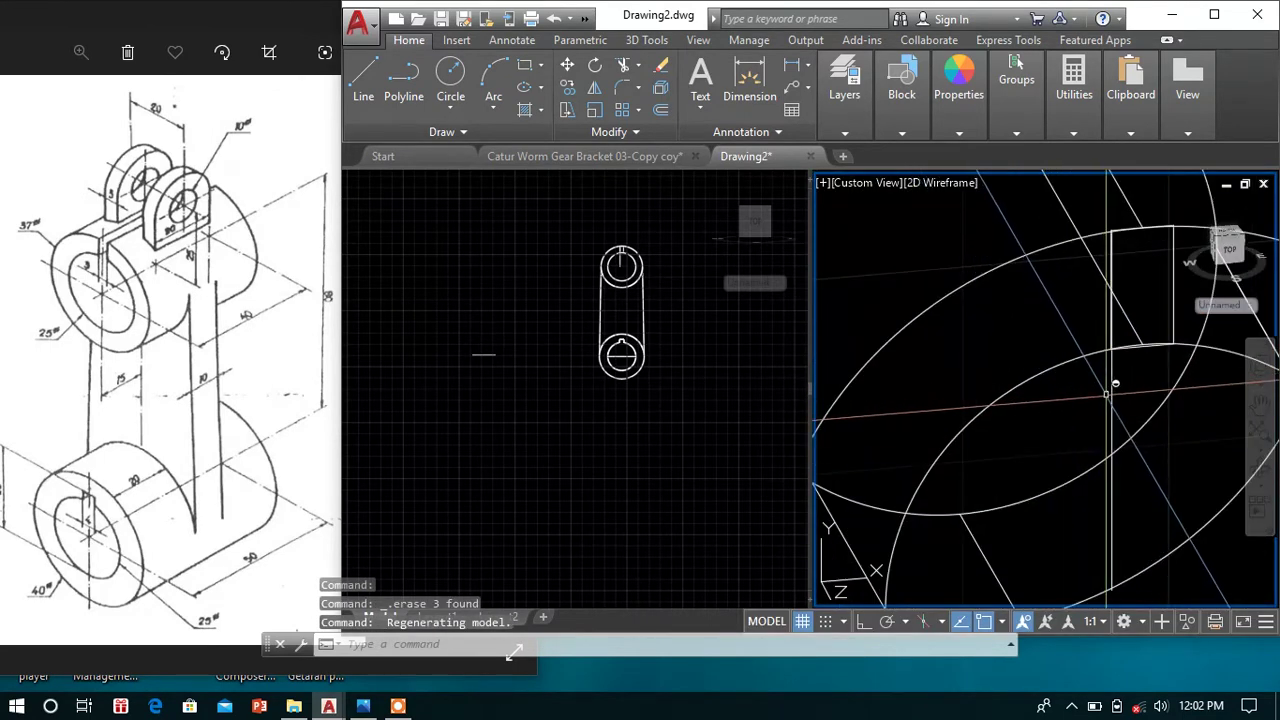
click(1120, 396)
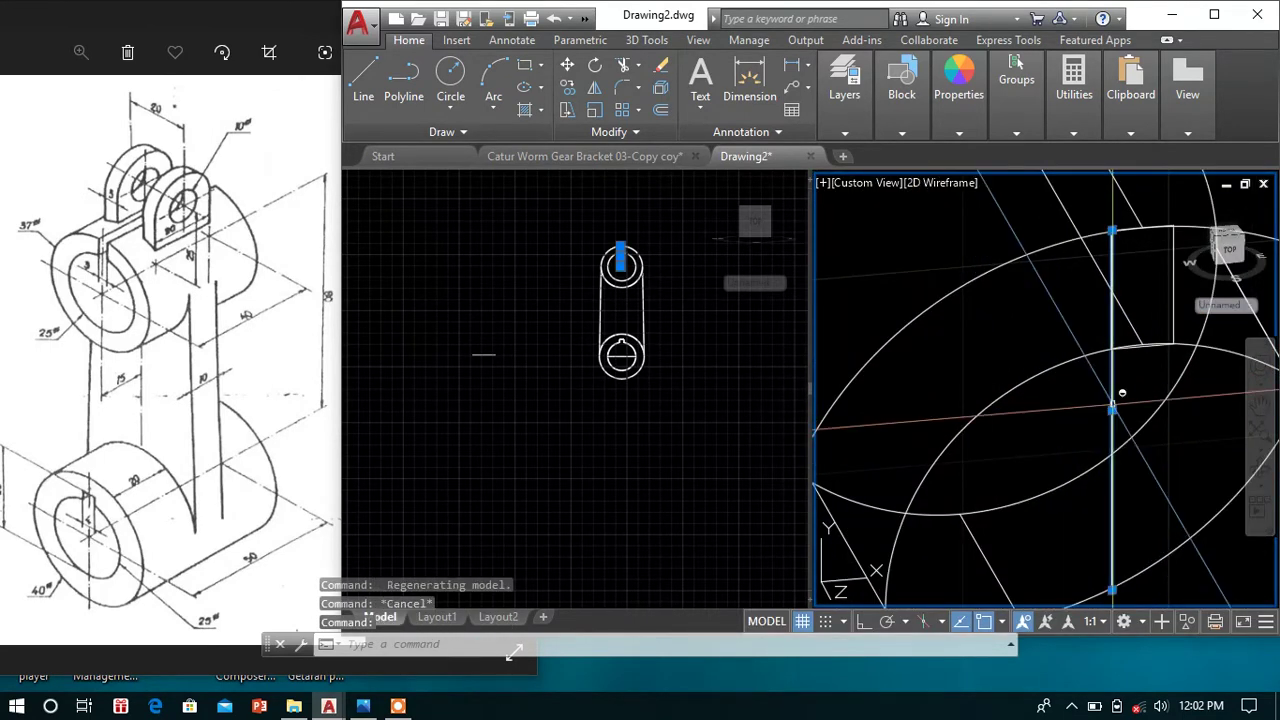
key(Delete)
- Extrude the keyway rectangle on the upper boss to a height of 50
text(e)
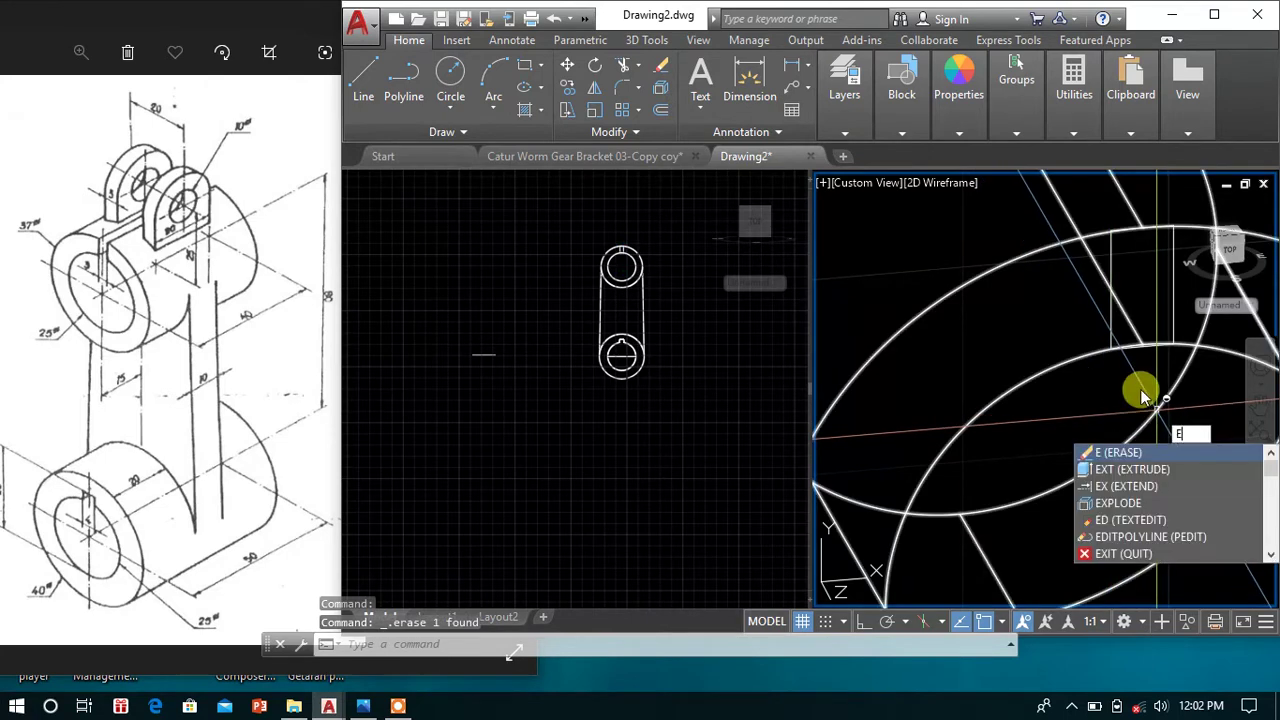
click(1140, 469)
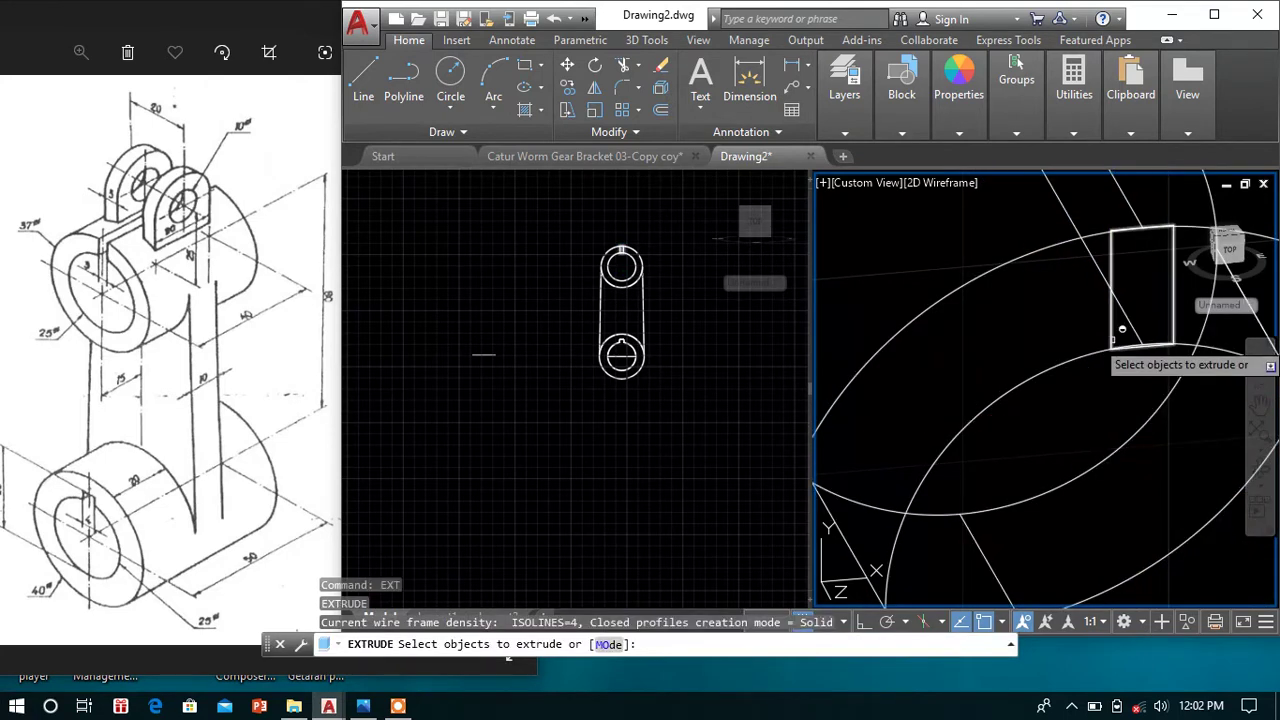
click(1112, 332)
key(Return)
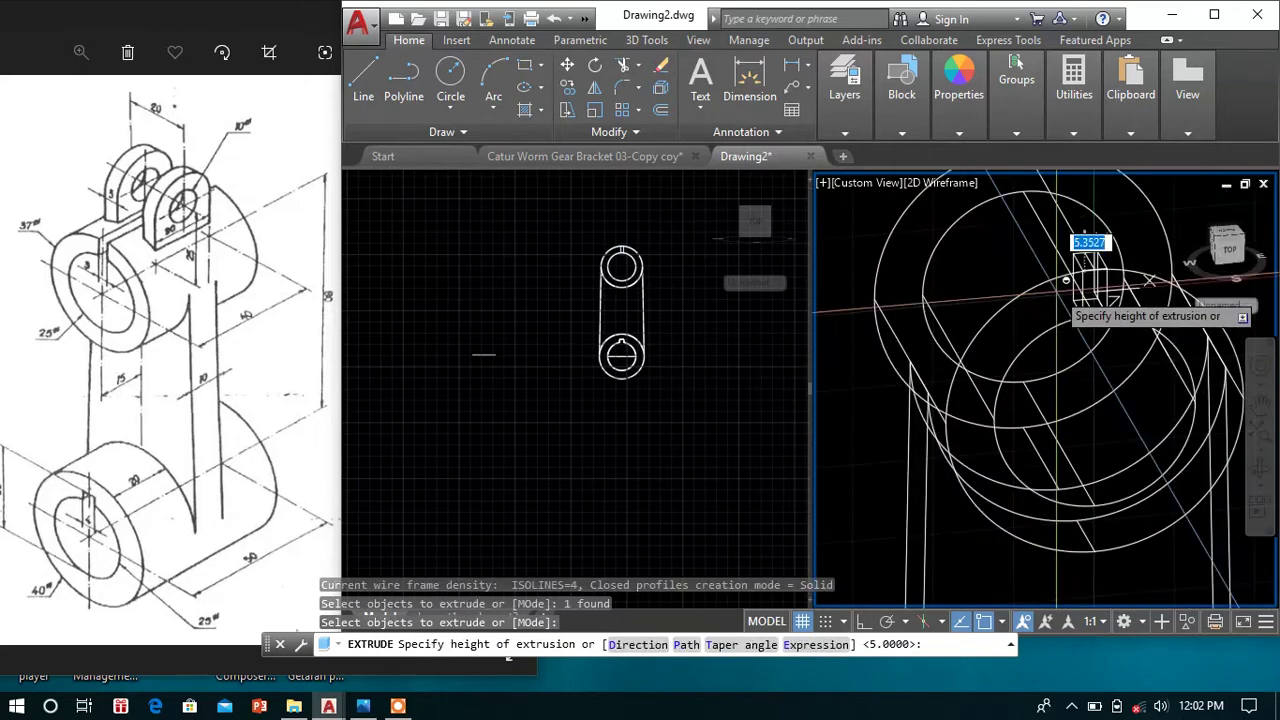
scroll(1010, 232, down, 3)
scroll(955, 310, up, 3)
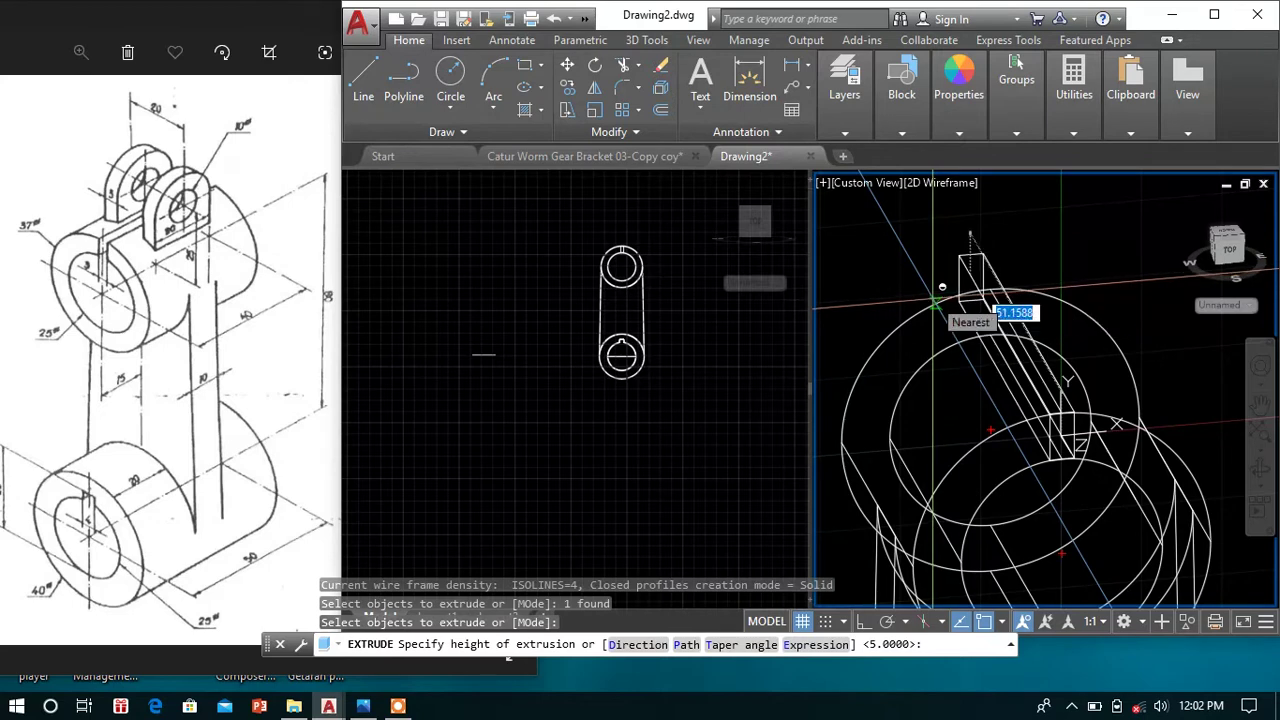
key(Return)
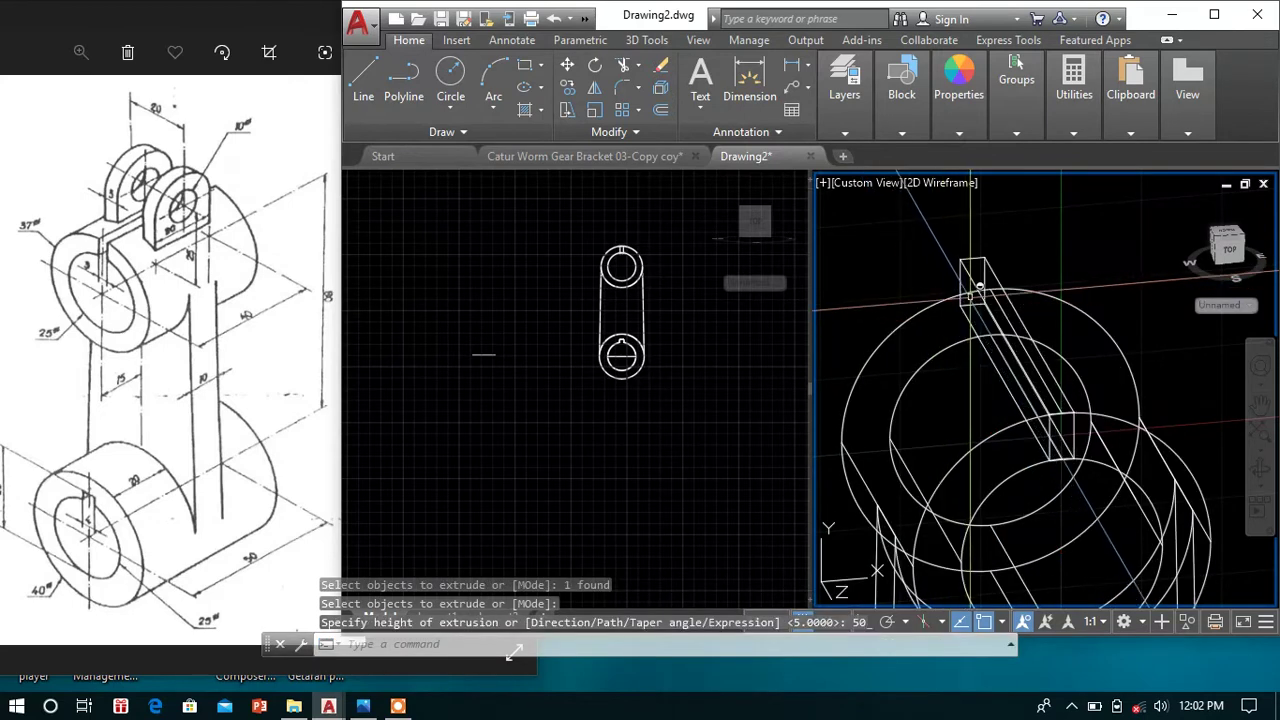
- Begin a SUBTRACT operation to remove one solid from another
click(890, 237)
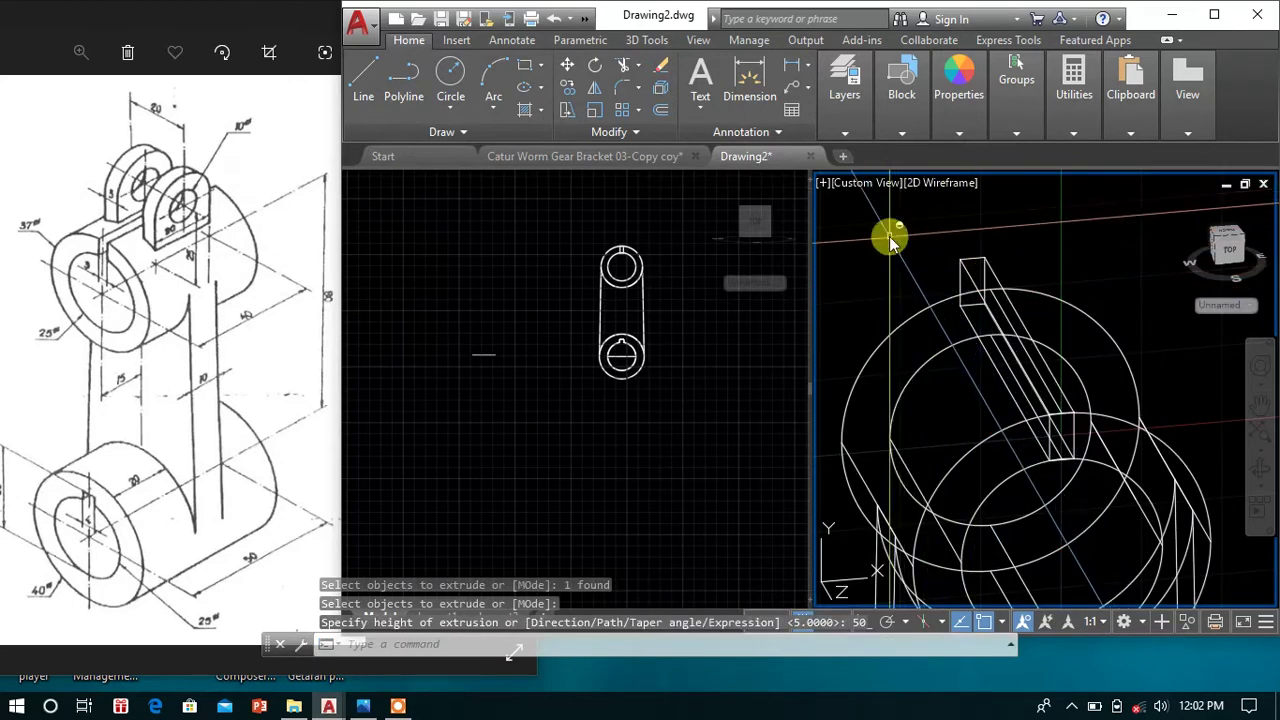
text(u)
key(Return)
- Subtract the 50-unit box from the boss solid to cut the keyway slot
click(936, 296)
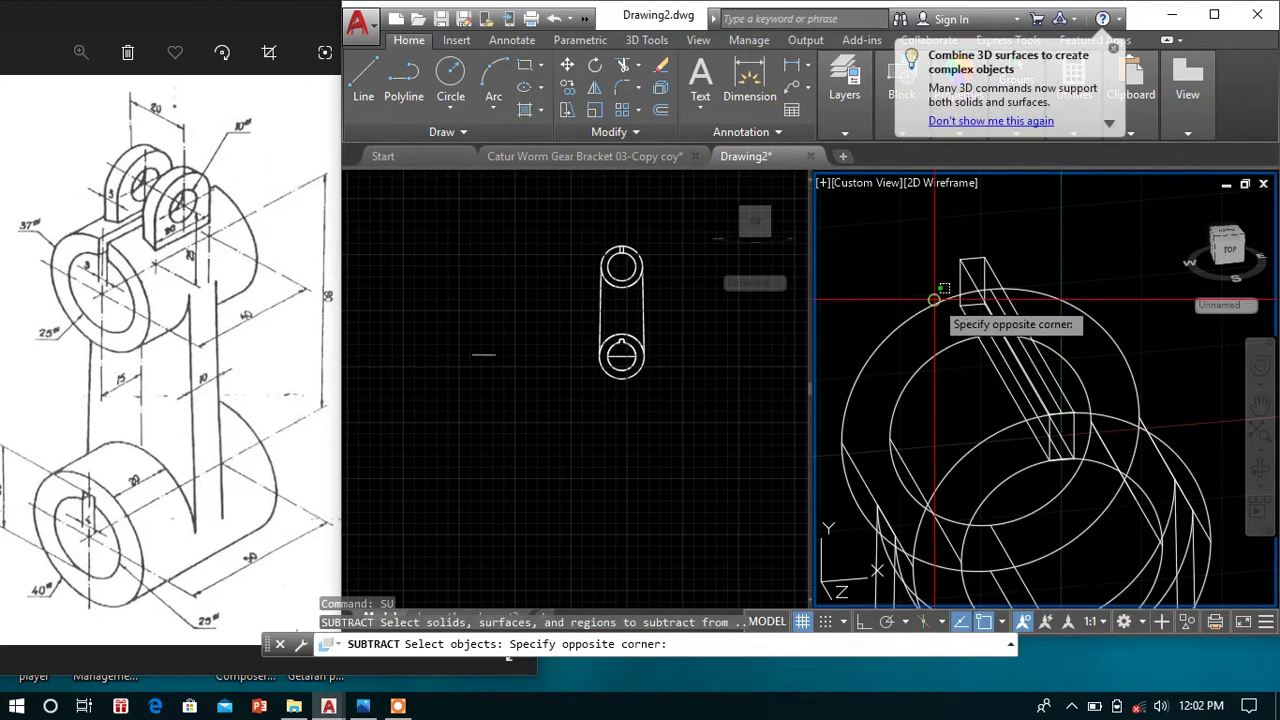
key(Escape)
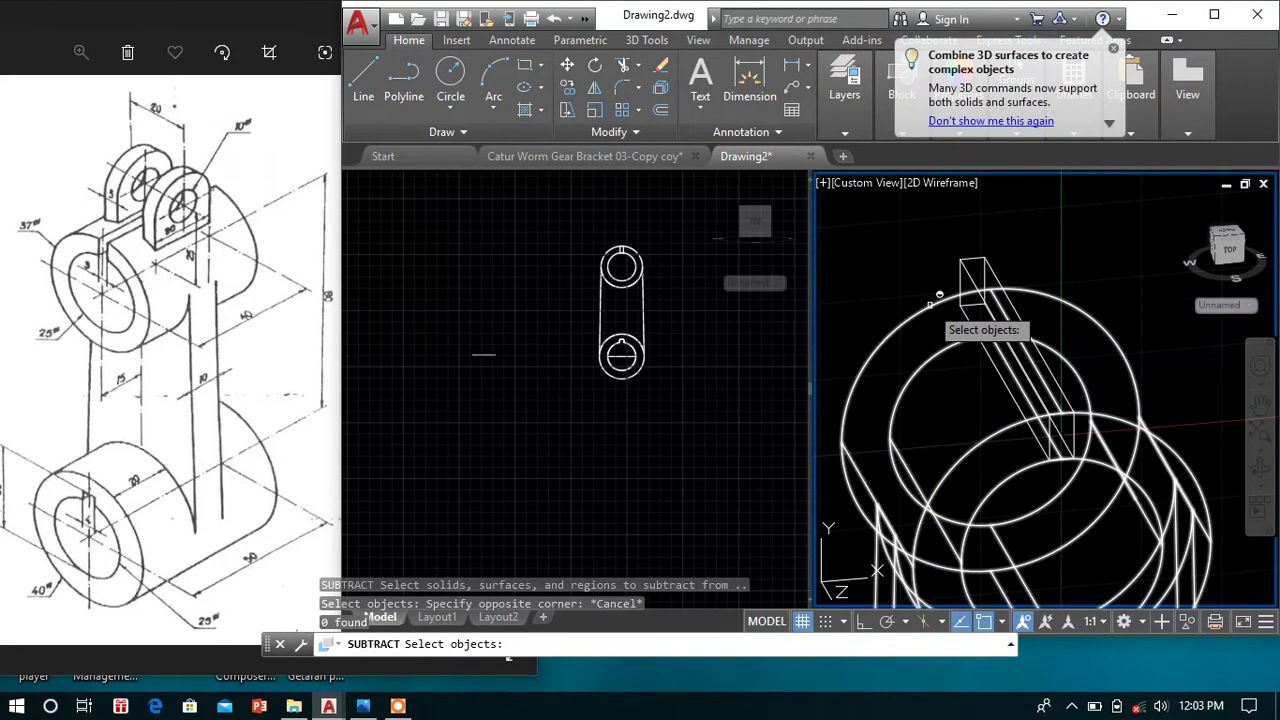
click(937, 294)
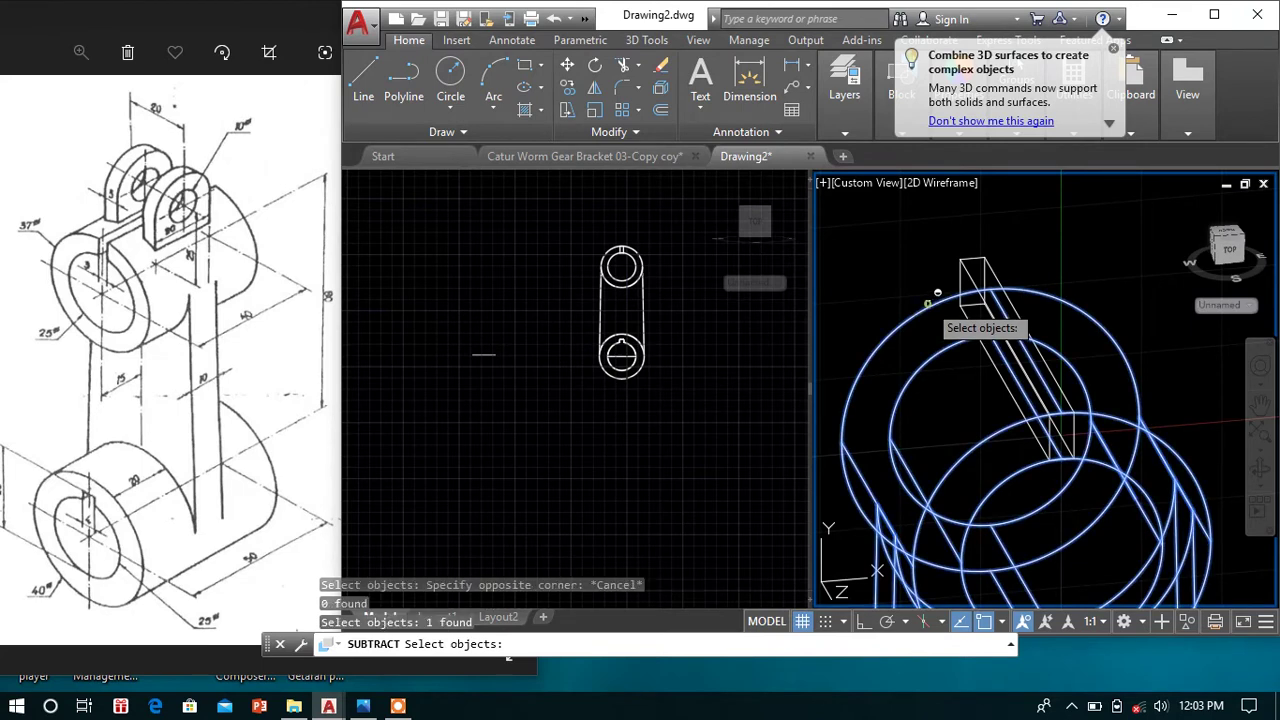
key(Return)
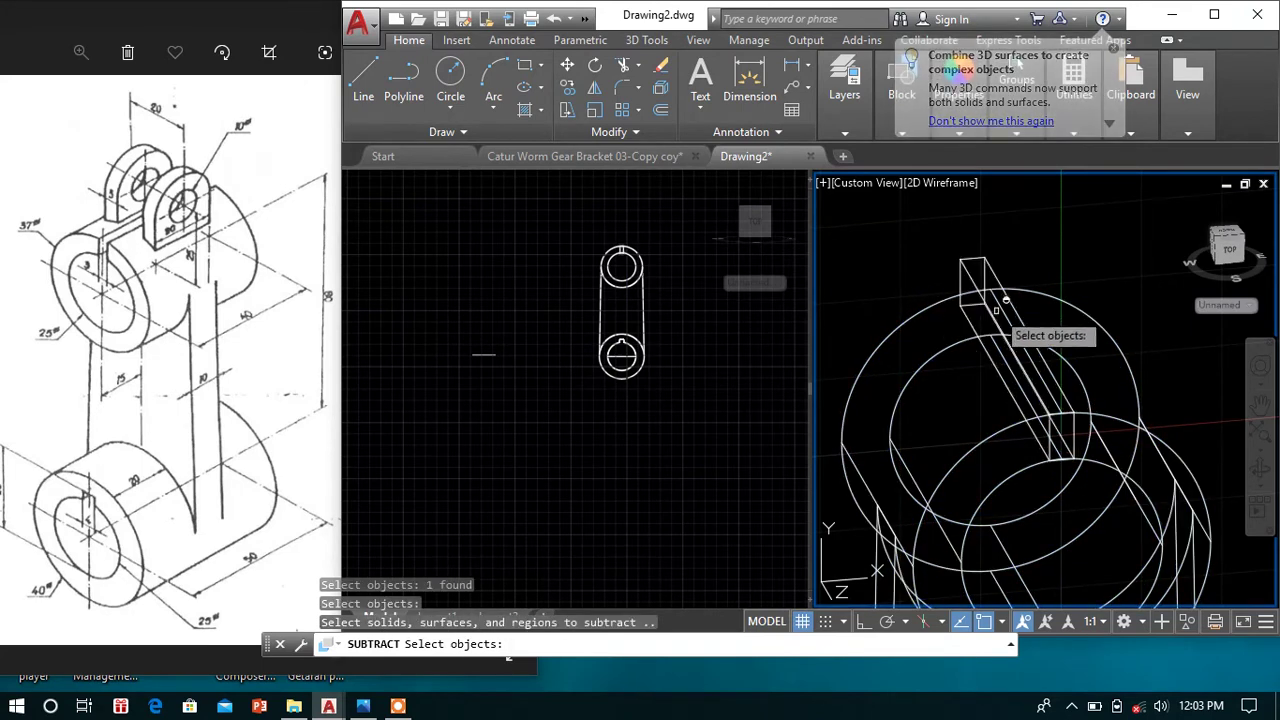
click(988, 310)
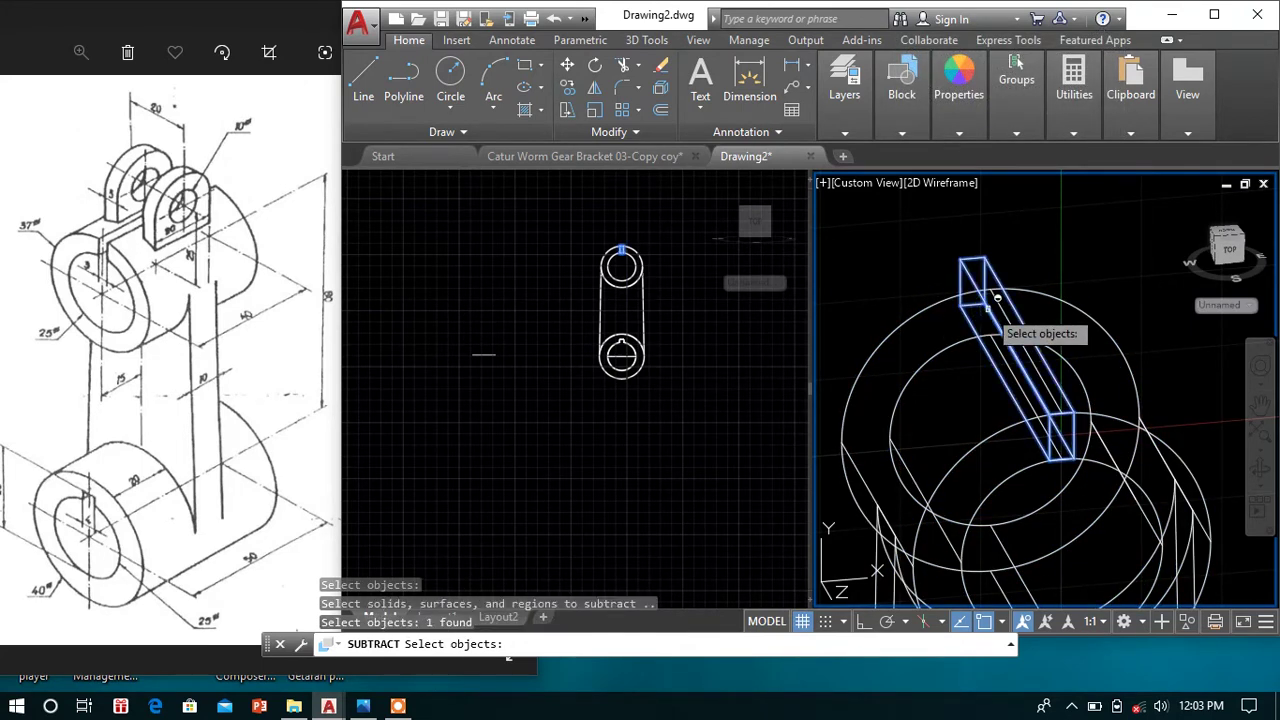
key(Return)
- Orbit the model, switch the viewport to Conceptual shading, and cancel the stray selection
mouse_move(997, 298)
shift+middle_down()
mouse_move(1113, 373)
mouse_move(1050, 340)
shift+middle_up()
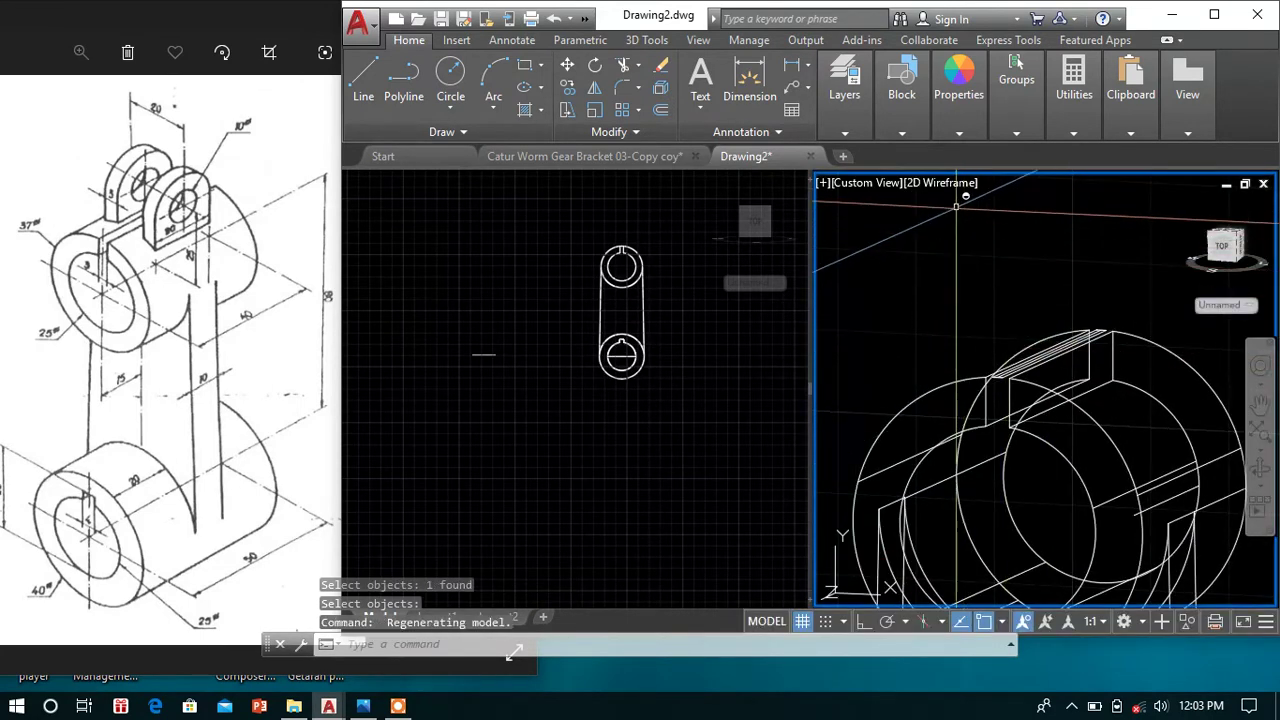
click(956, 205)
click(945, 184)
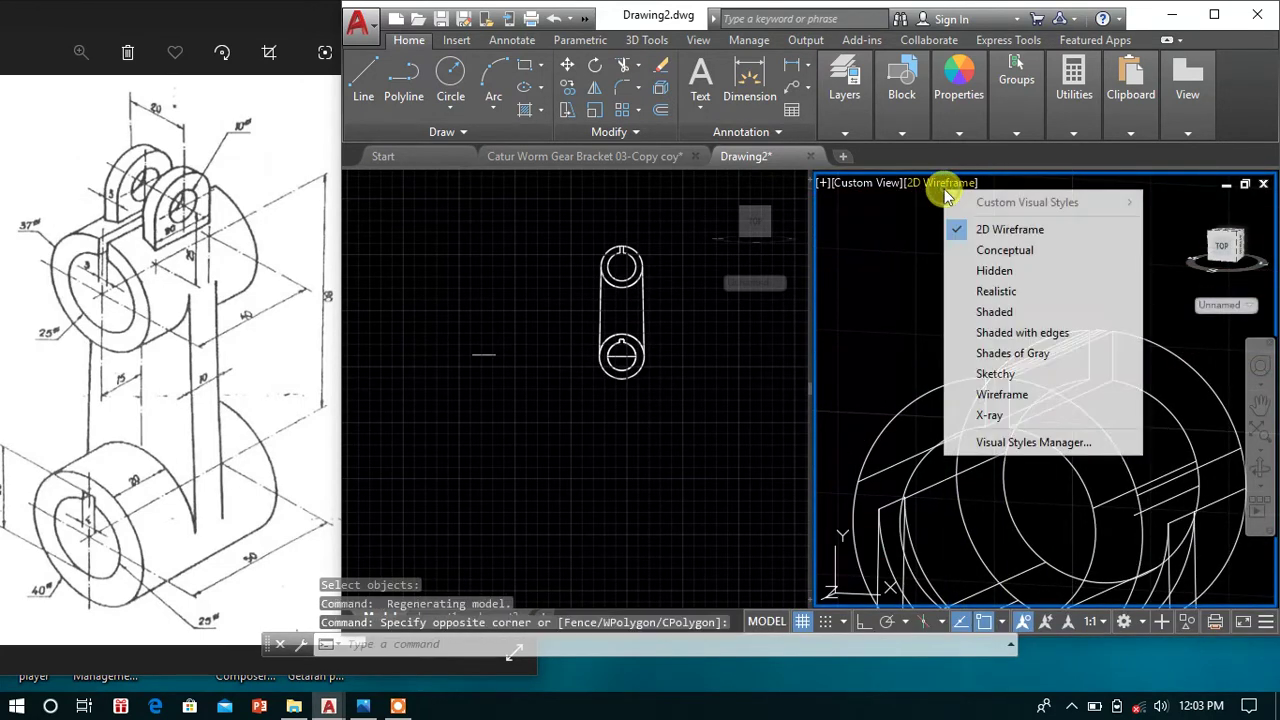
click(992, 250)
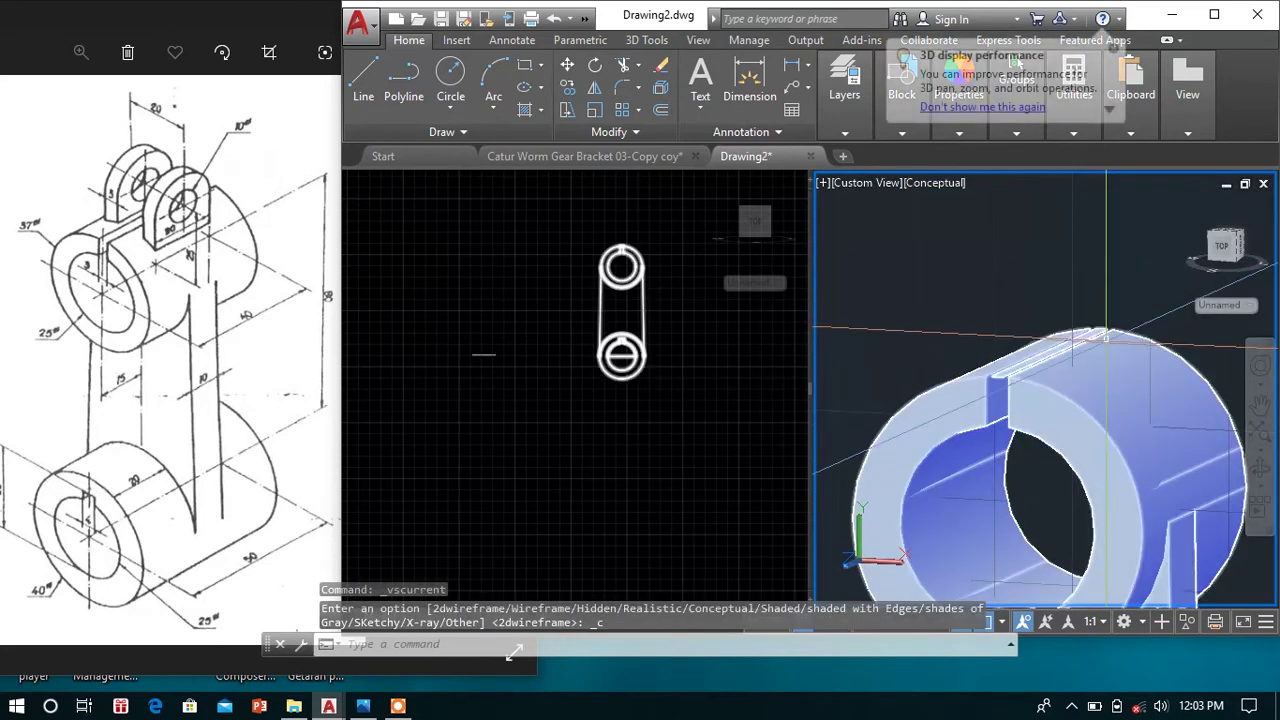
mouse_move(1105, 305)
shift+middle_down()
mouse_move(1143, 331)
mouse_move(1100, 294)
shift+middle_up()
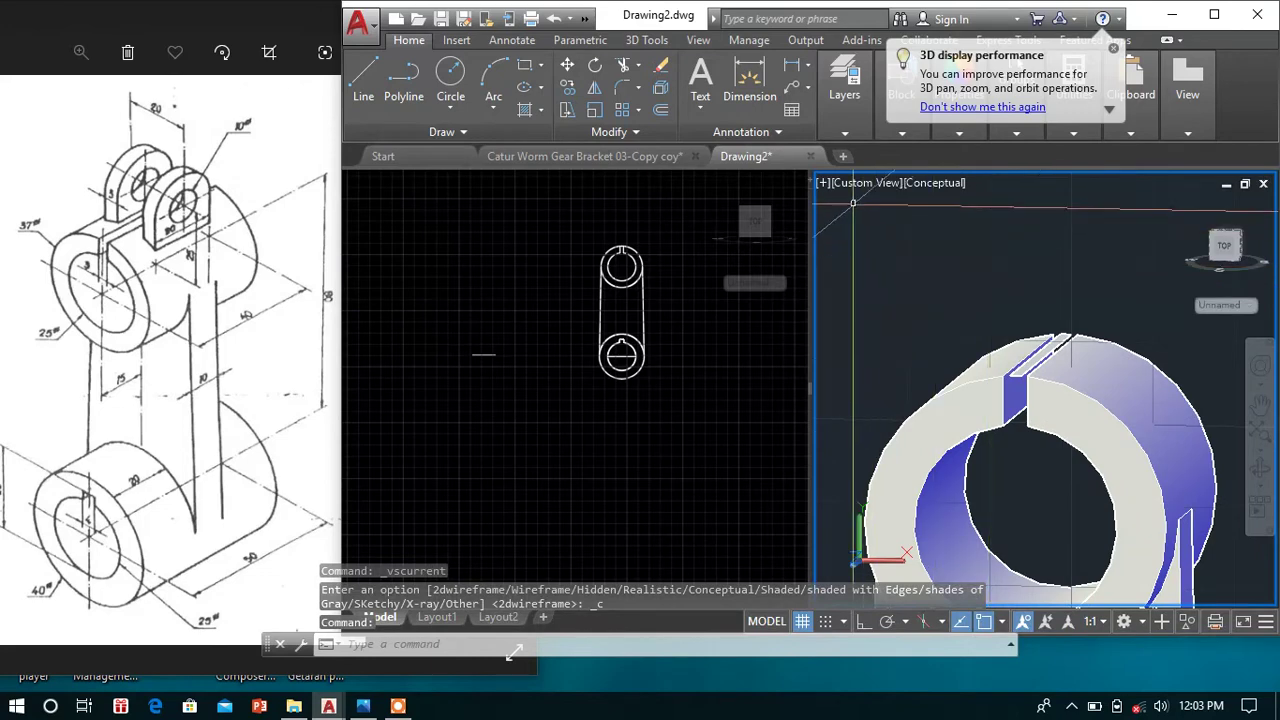
click(860, 183)
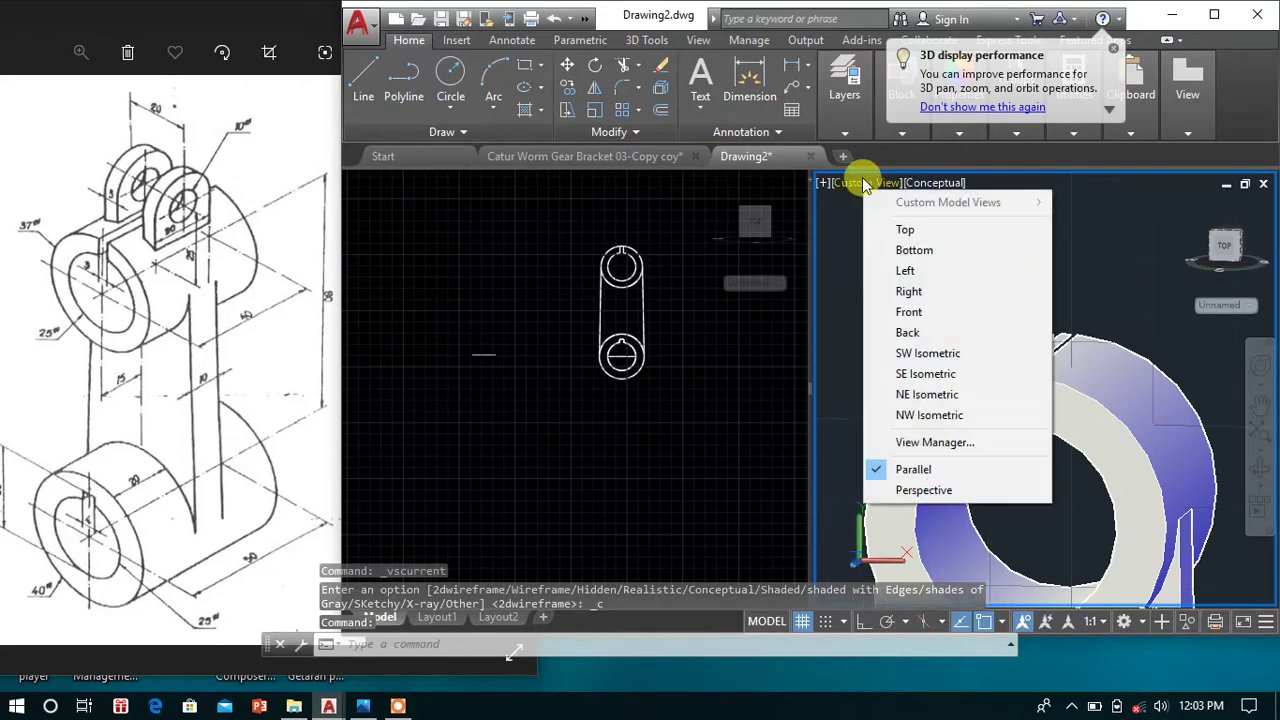
click(1068, 215)
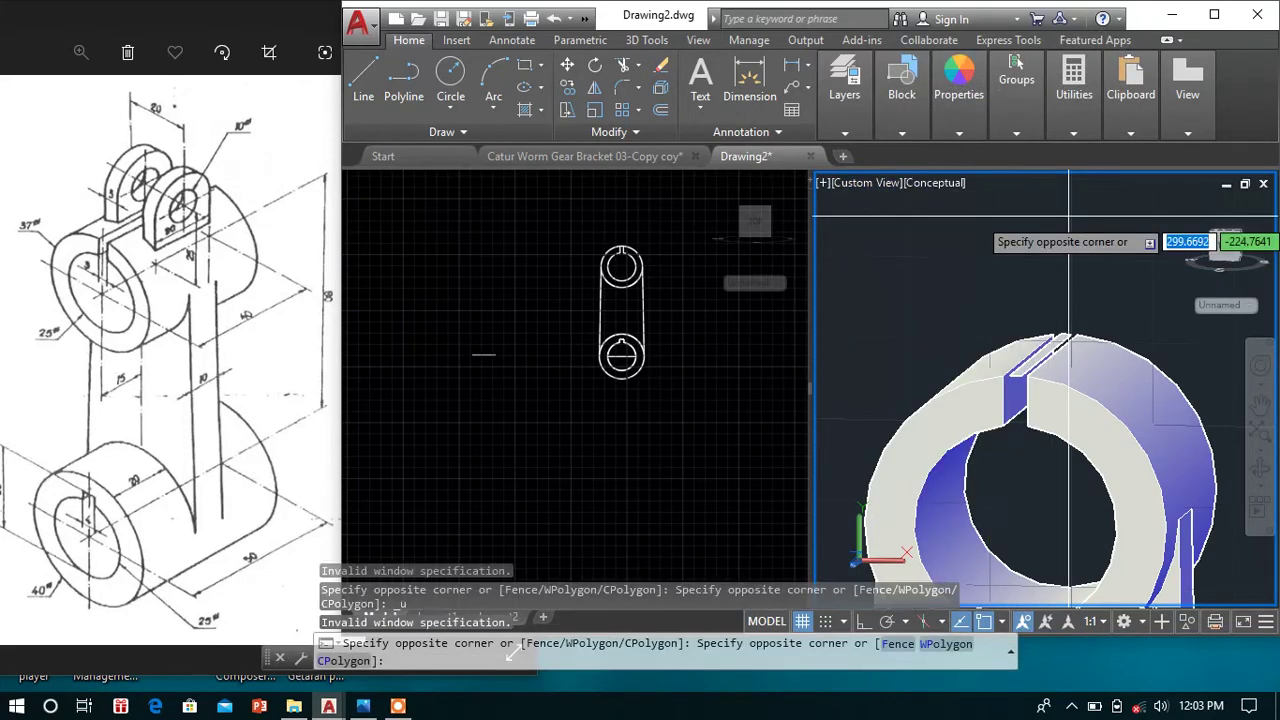
key(Escape)
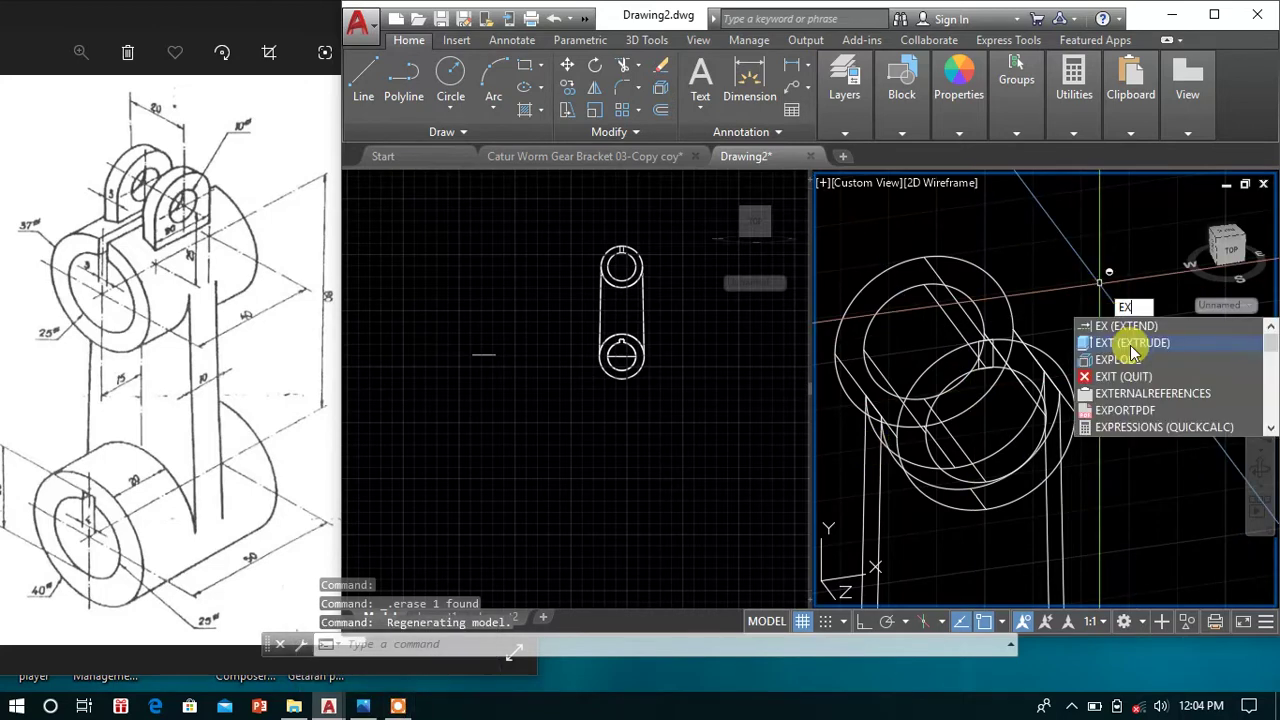
- Extrude the rectangle to a height of 50 and switch to Conceptual shading
click(1125, 342)
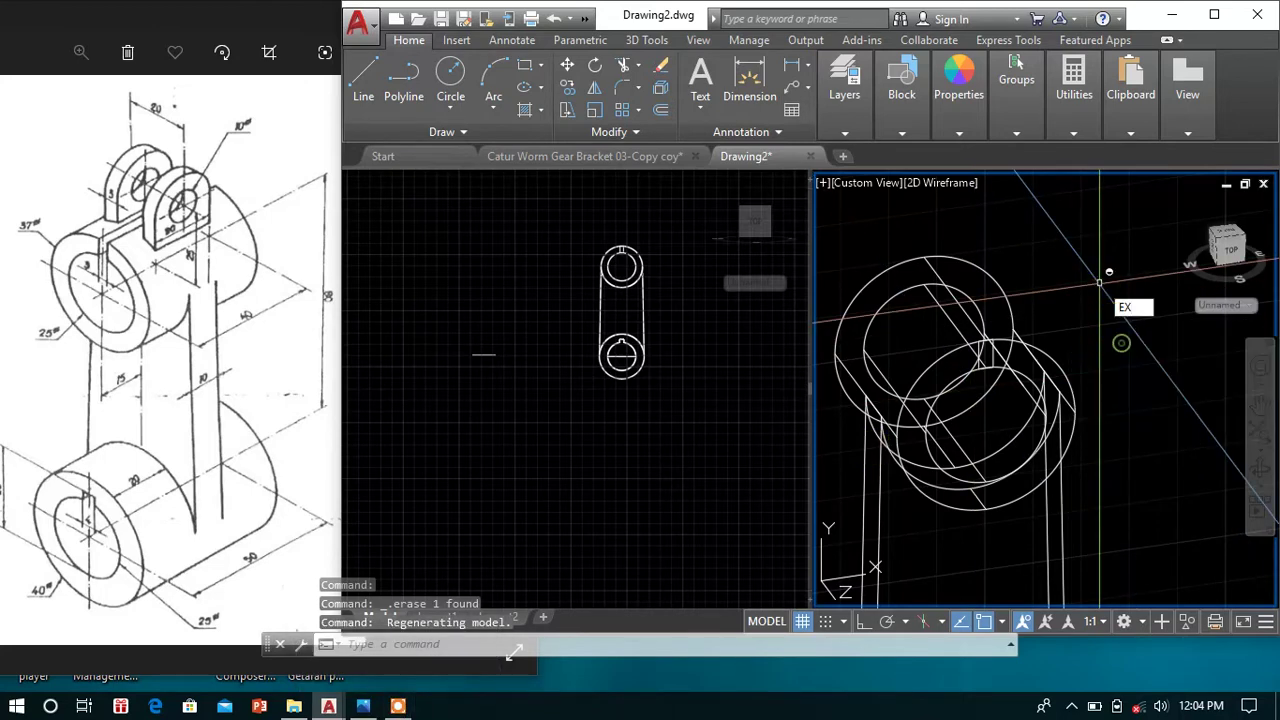
scroll(987, 358, up, 5)
click(992, 351)
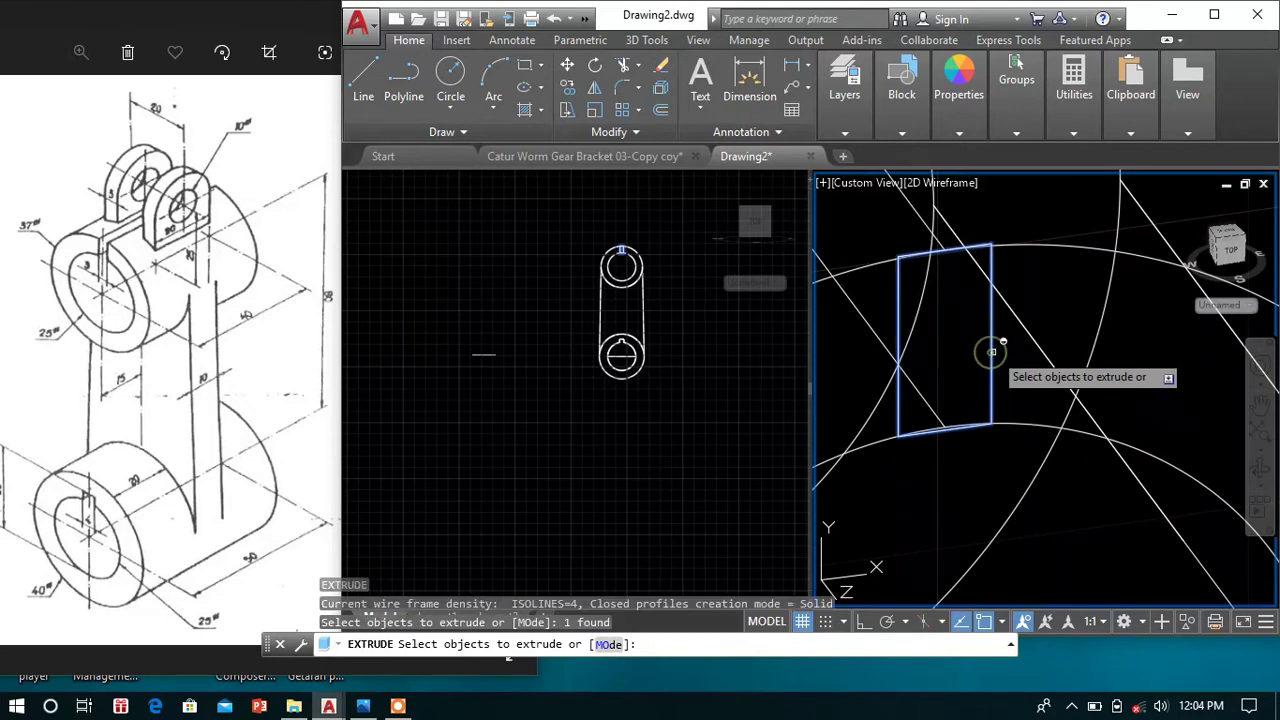
scroll(945, 300, down, 3)
key(Return)
scroll(850, 225, down, 3)
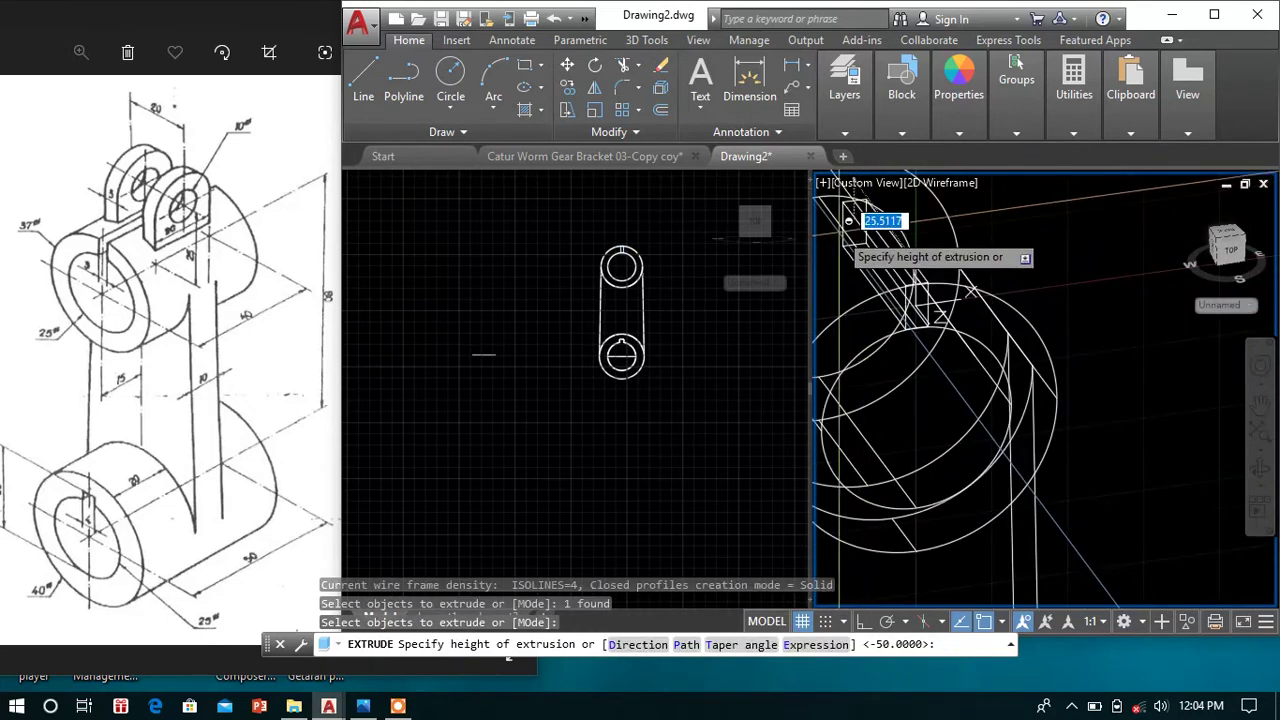
key(Return)
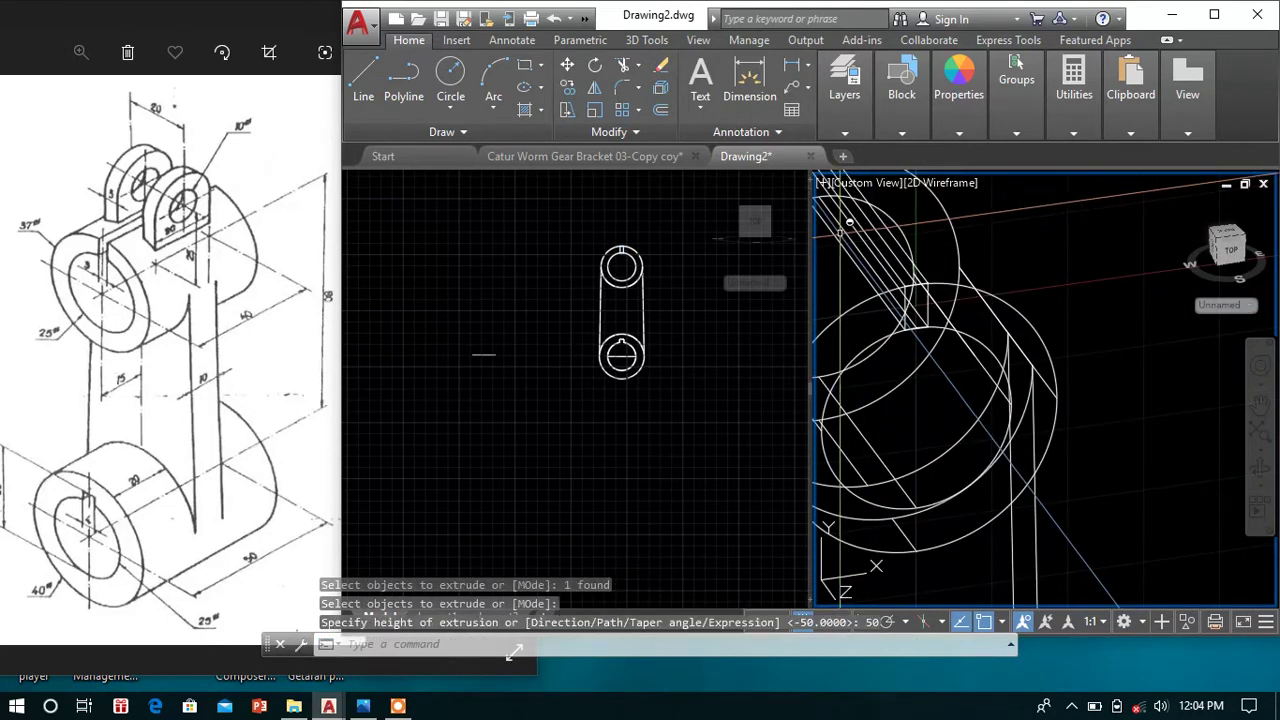
key(Escape)
key(Escape)
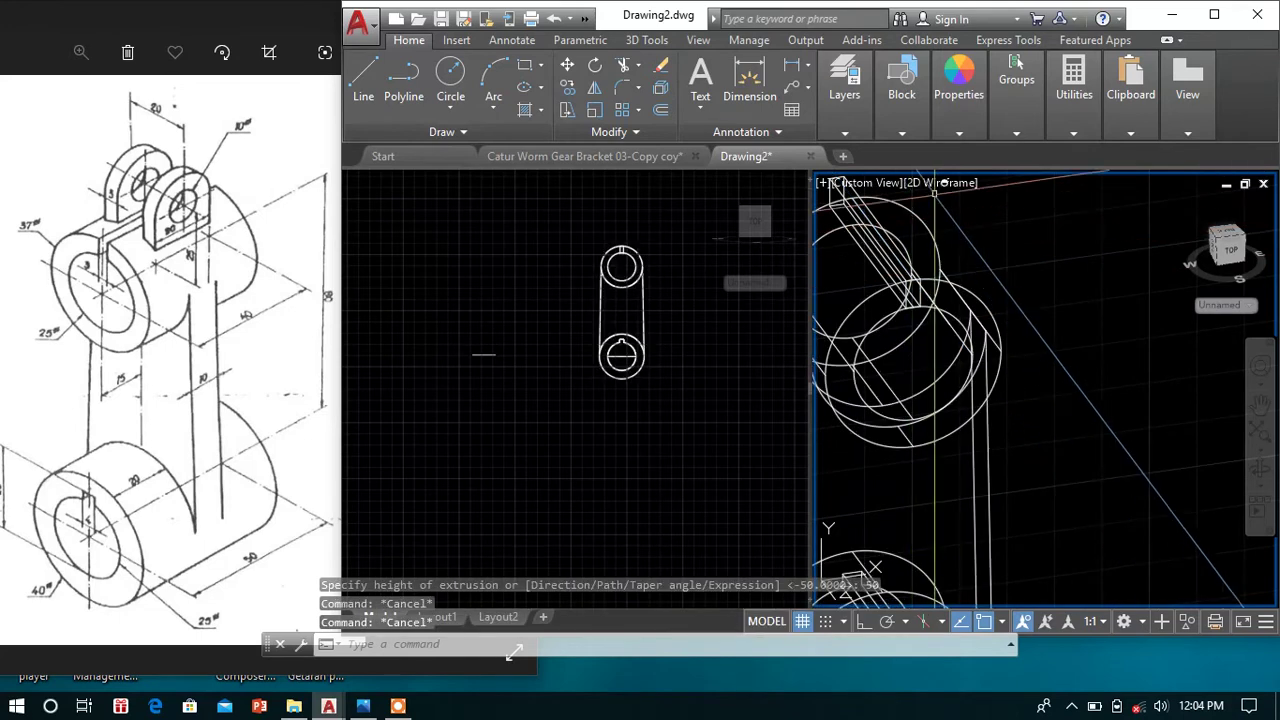
click(942, 185)
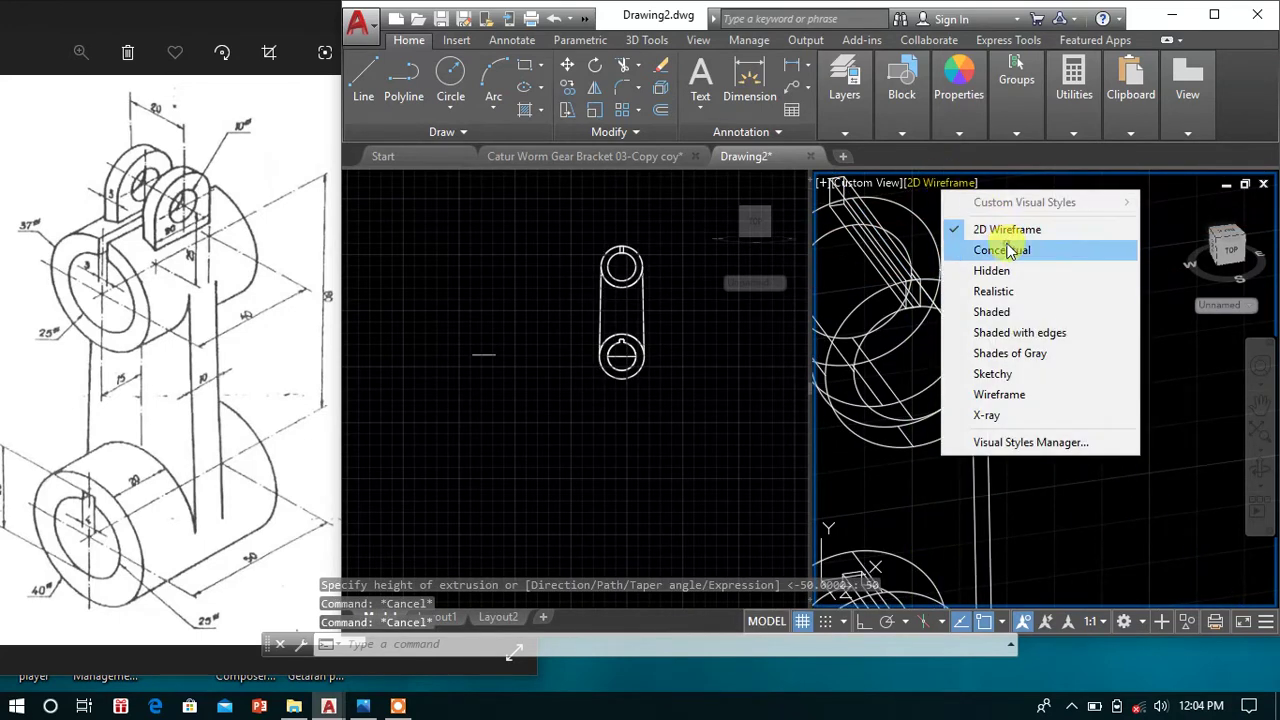
click(1005, 250)
- Subtract the new 50-unit bar from the boss body
text(u)
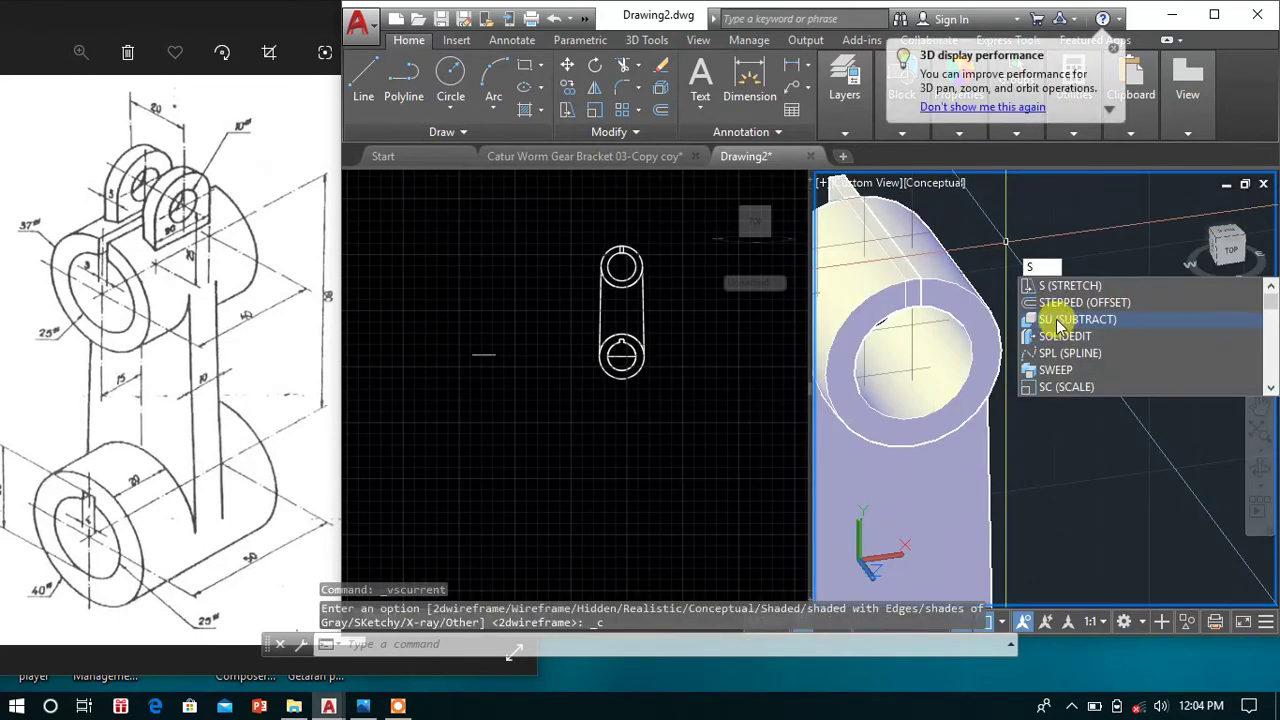
key(Return)
click(949, 278)
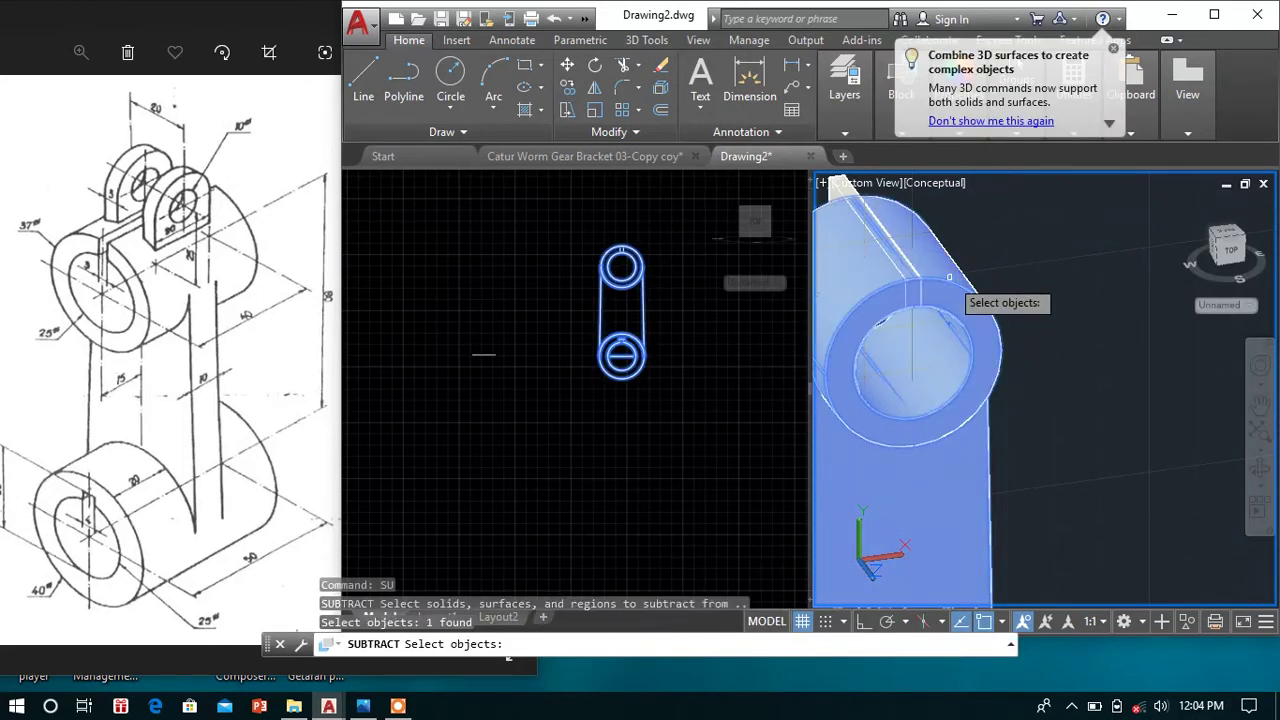
key(Return)
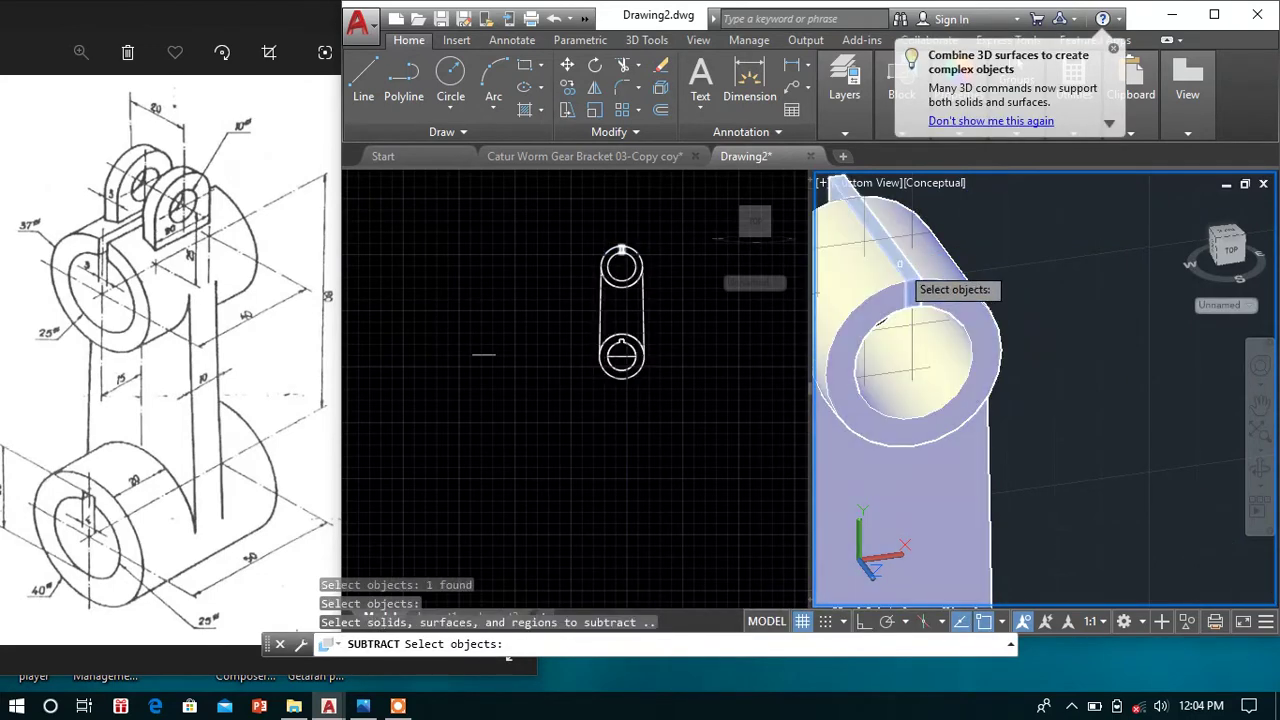
click(900, 264)
key(Return)
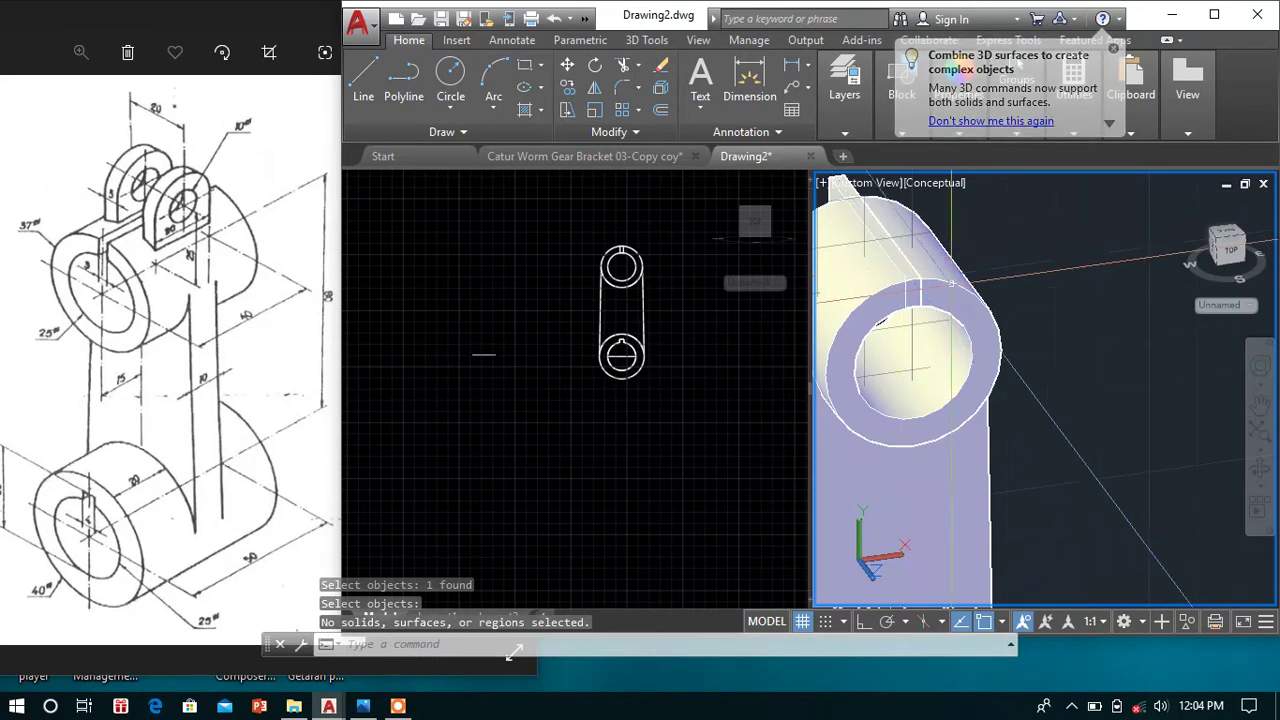
mouse_move(951, 284)
shift+middle_down()
mouse_move(934, 248)
mouse_move(1103, 284)
shift+middle_up()
scroll(1103, 284, down, 2)
text(S)
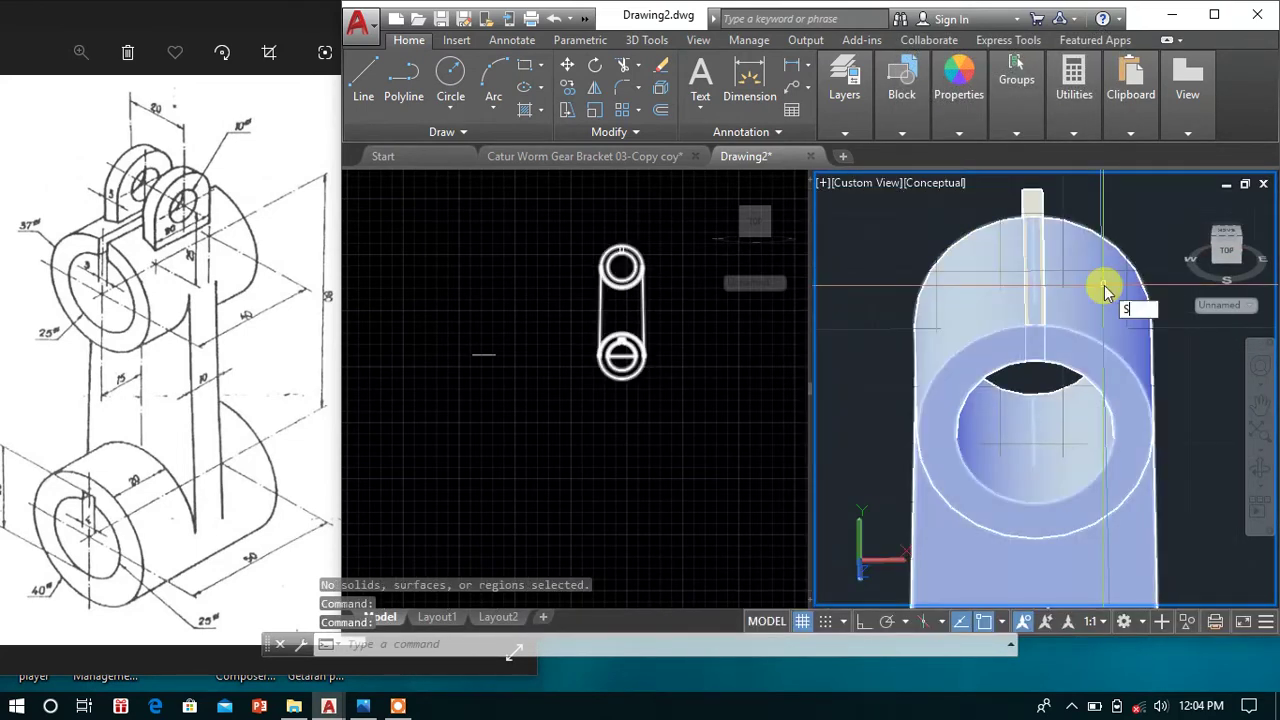
- Run a second subtraction on the boss body so the slot opens into the bore
text(u)
key(Return)
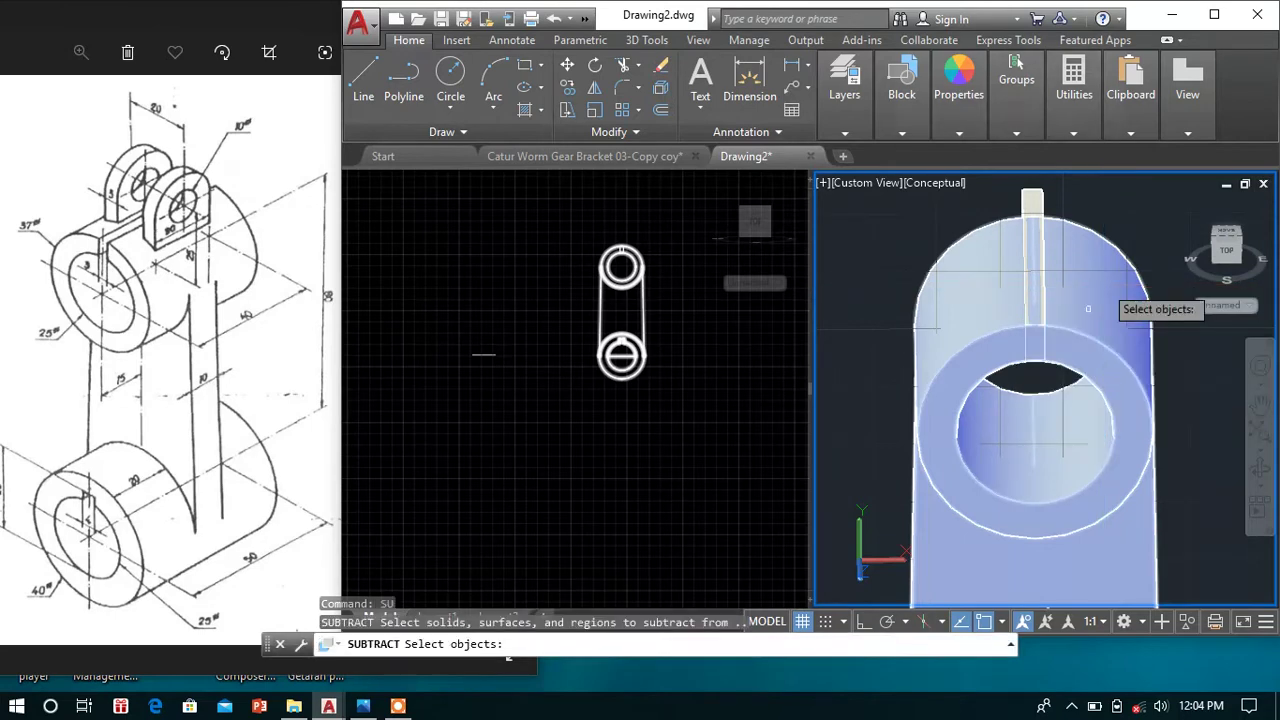
click(1084, 315)
key(Return)
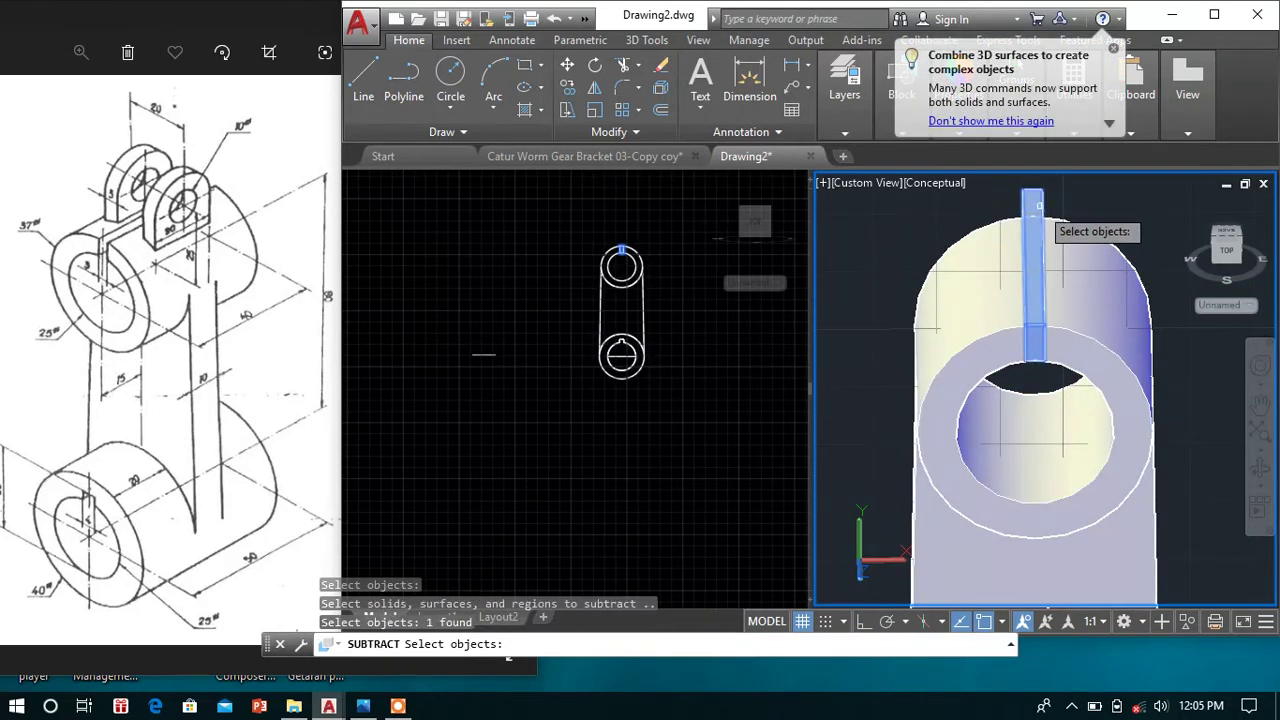
key(Return)
shift+middle_drag(1089, 228, 1015, 197)
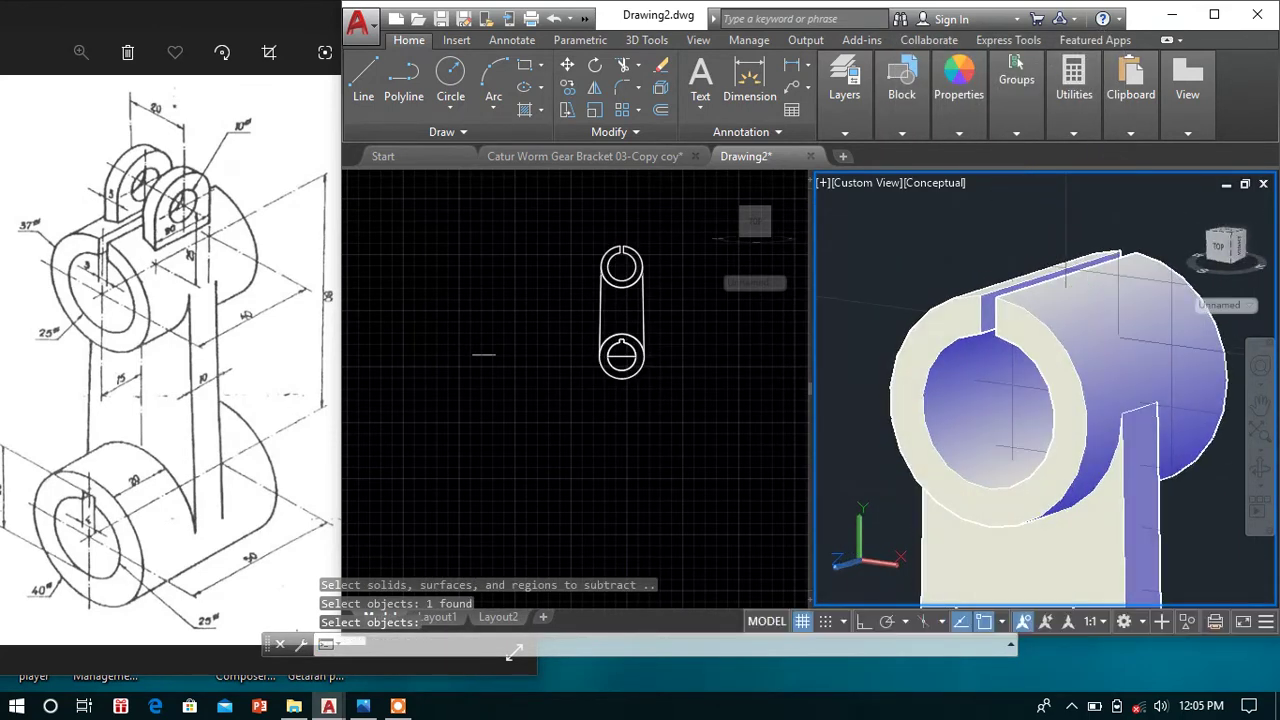
- Draw a line 25 units long starting from the centre of the upper boss
scroll(1031, 170, down, 2)
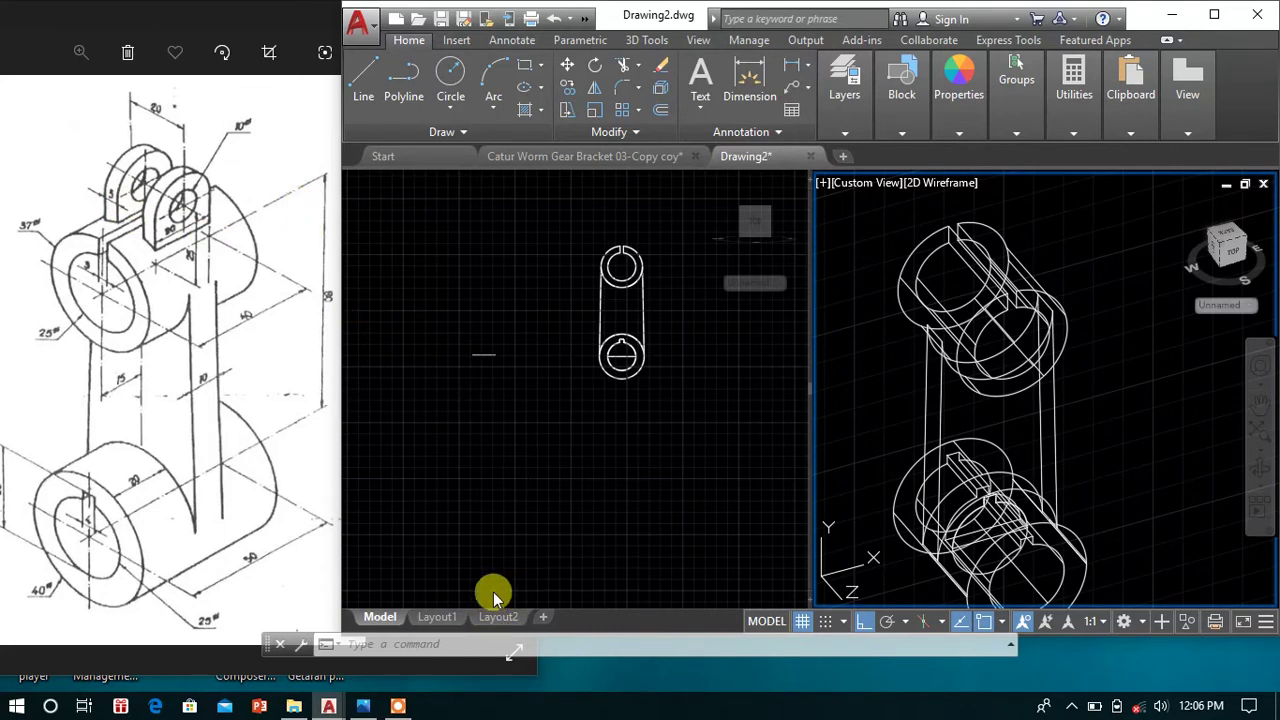
click(363, 88)
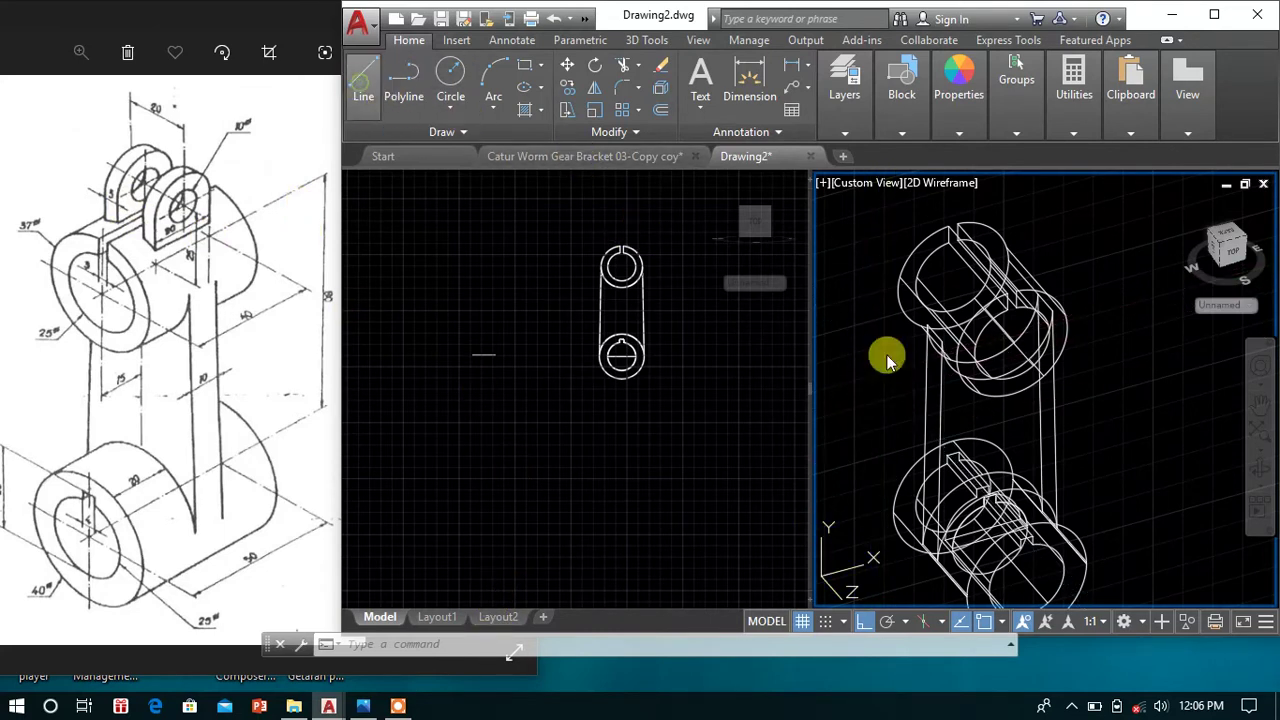
click(1026, 330)
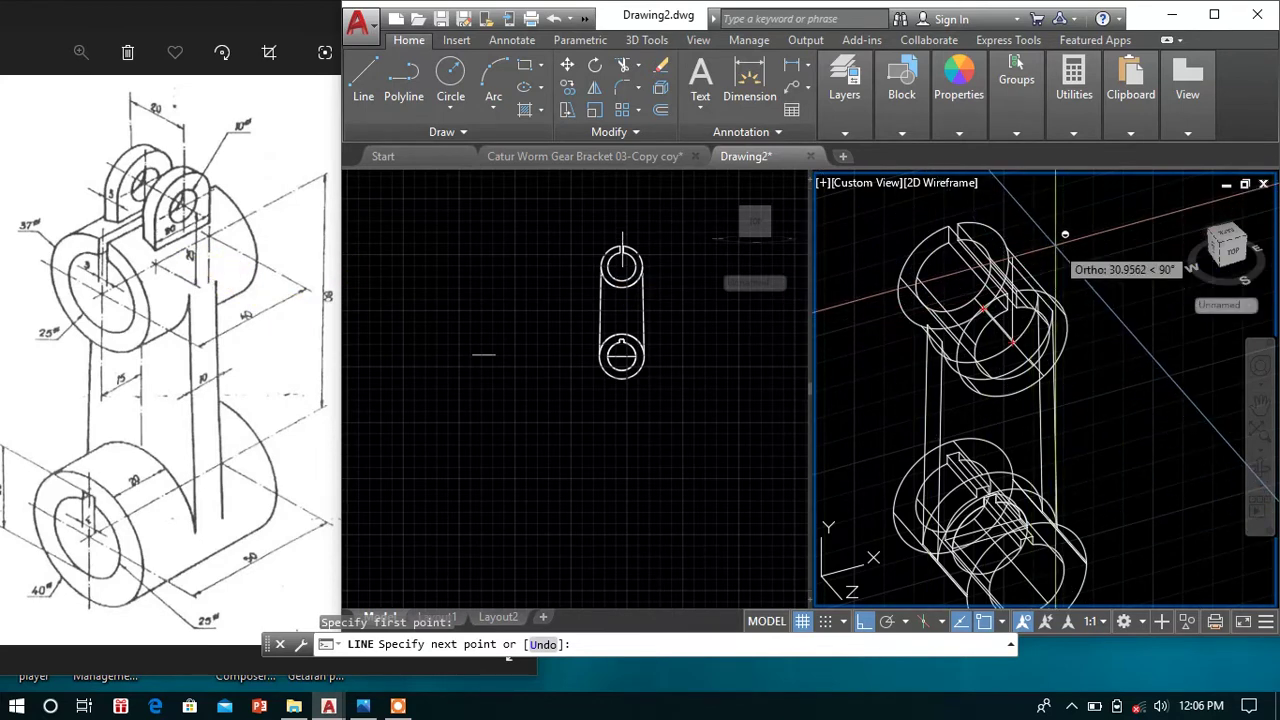
text(25)
key(Return)
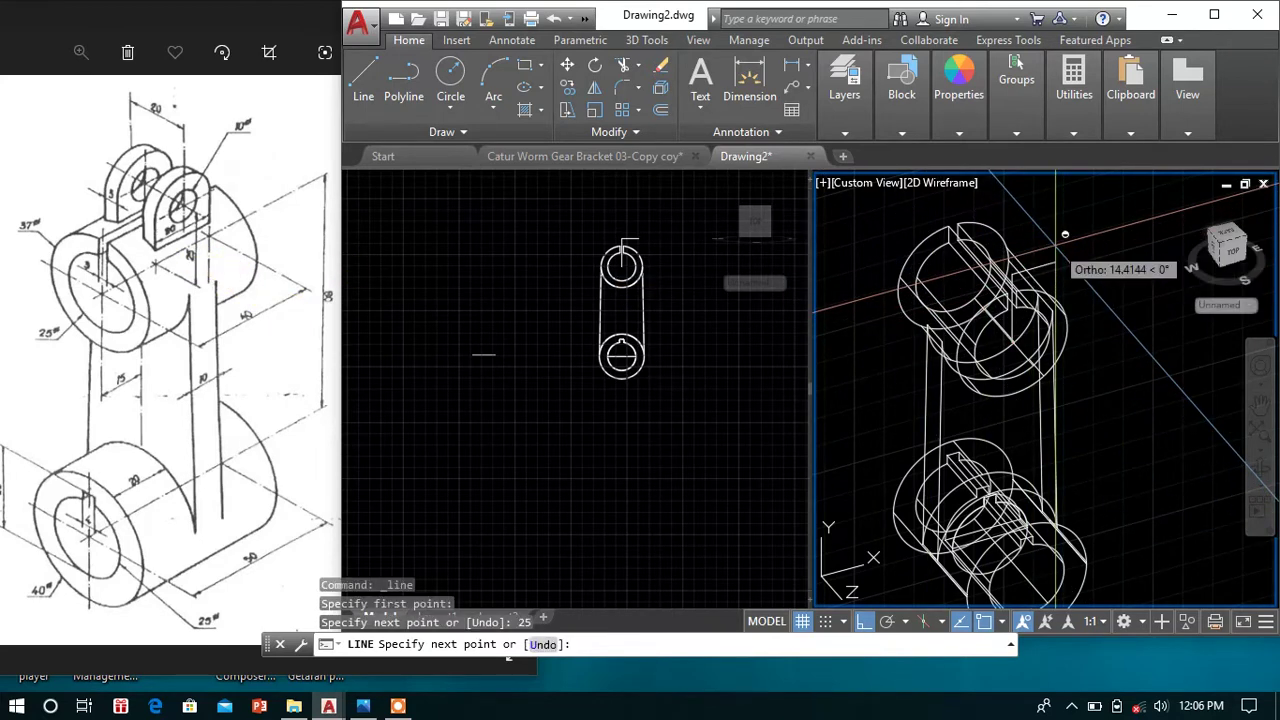
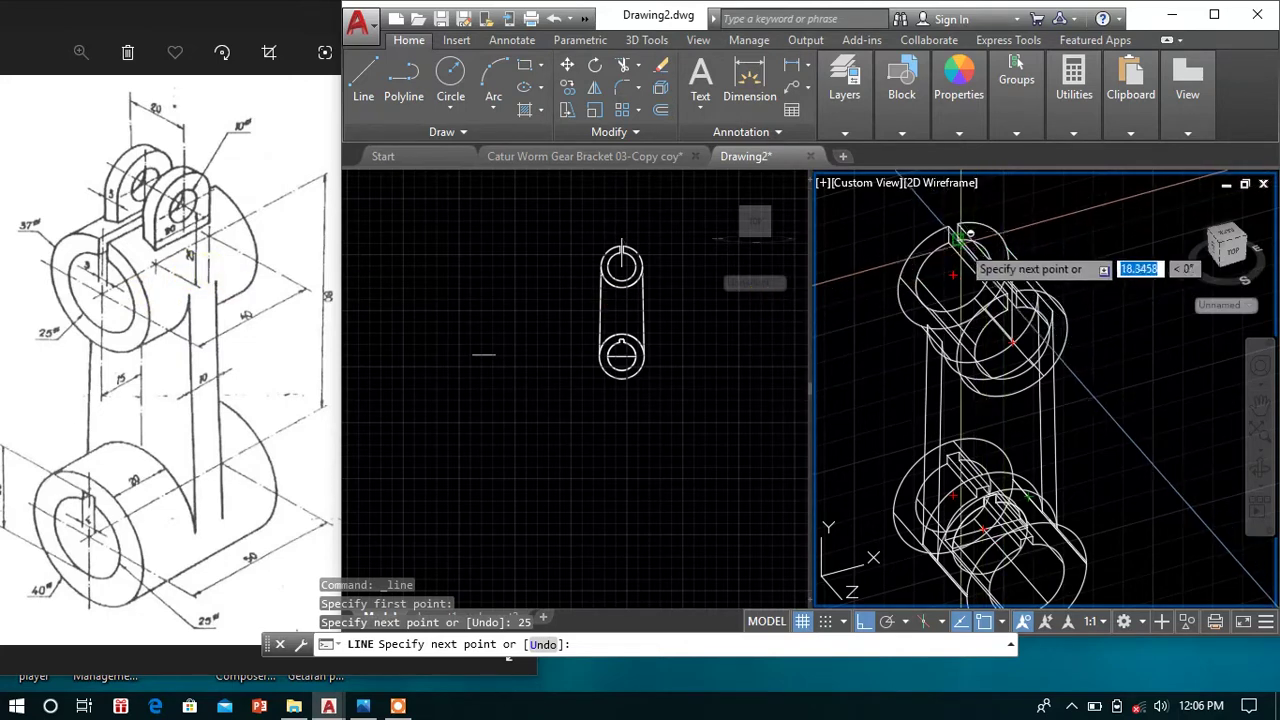
- Extend the line above the upper boss with a 20-unit segment, redoing it once
text(2)
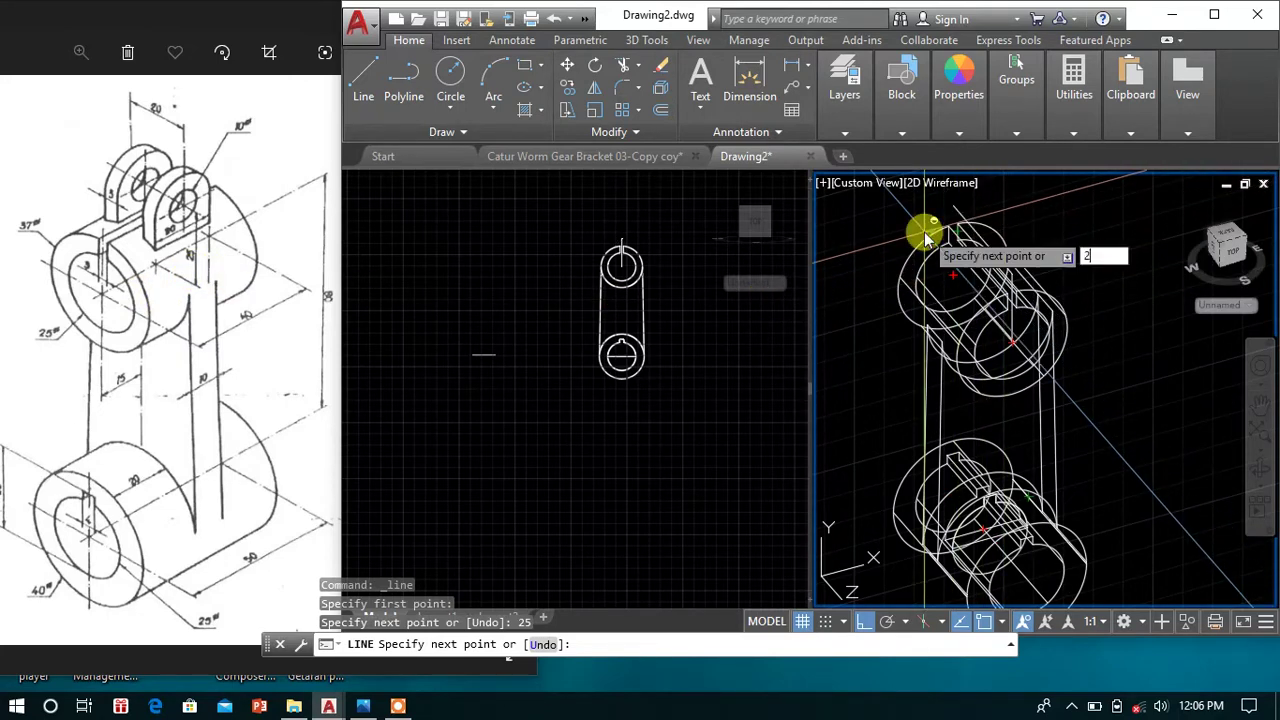
text(0)
key(Return)
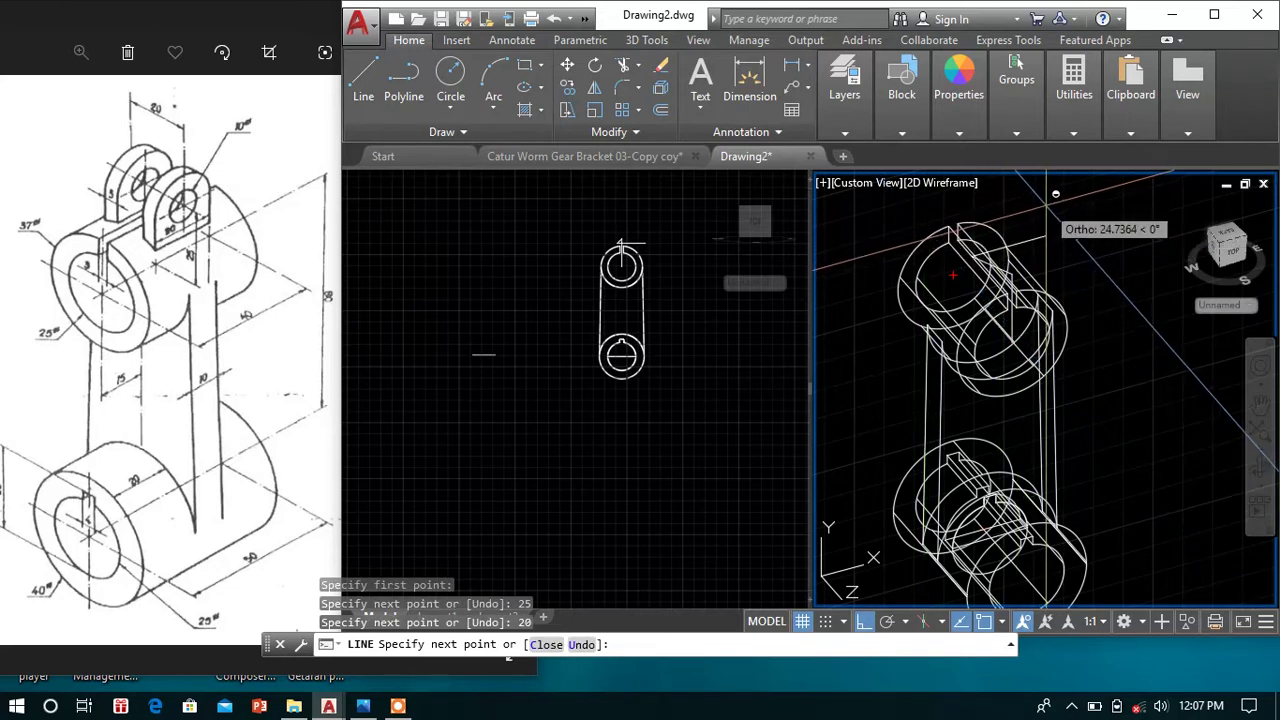
key(ctrl+z)
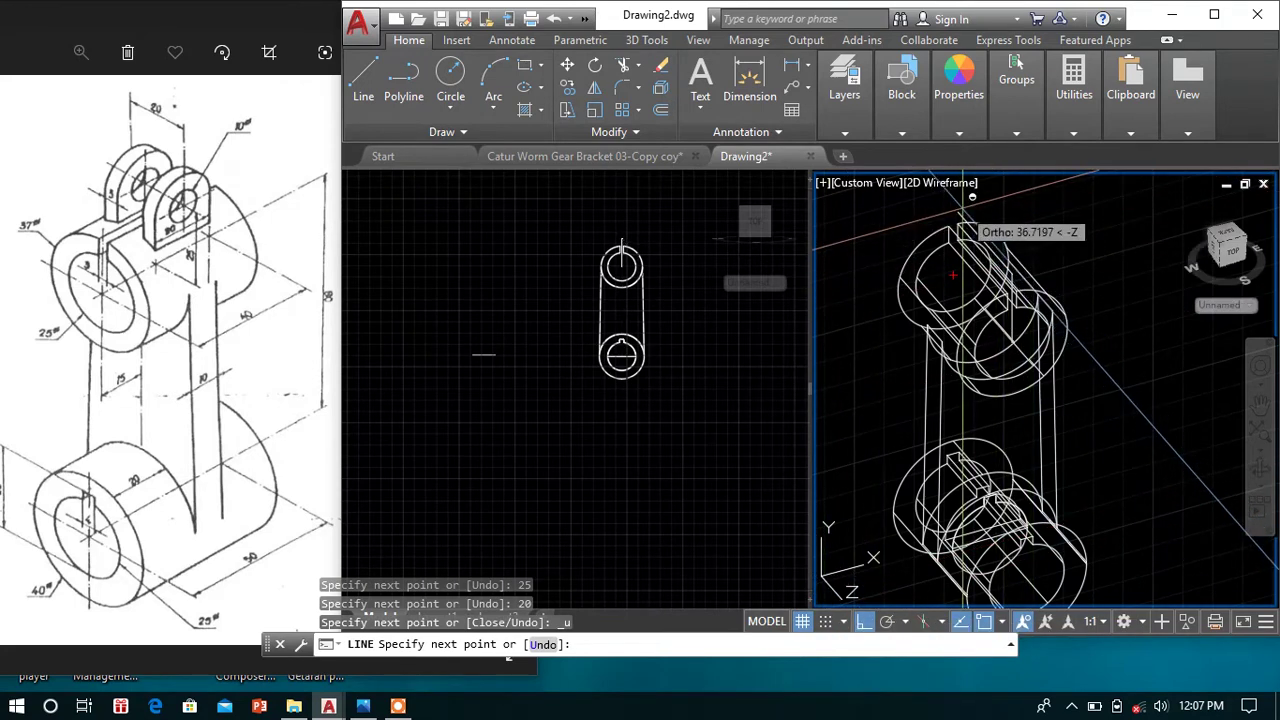
text(20)
key(Return)
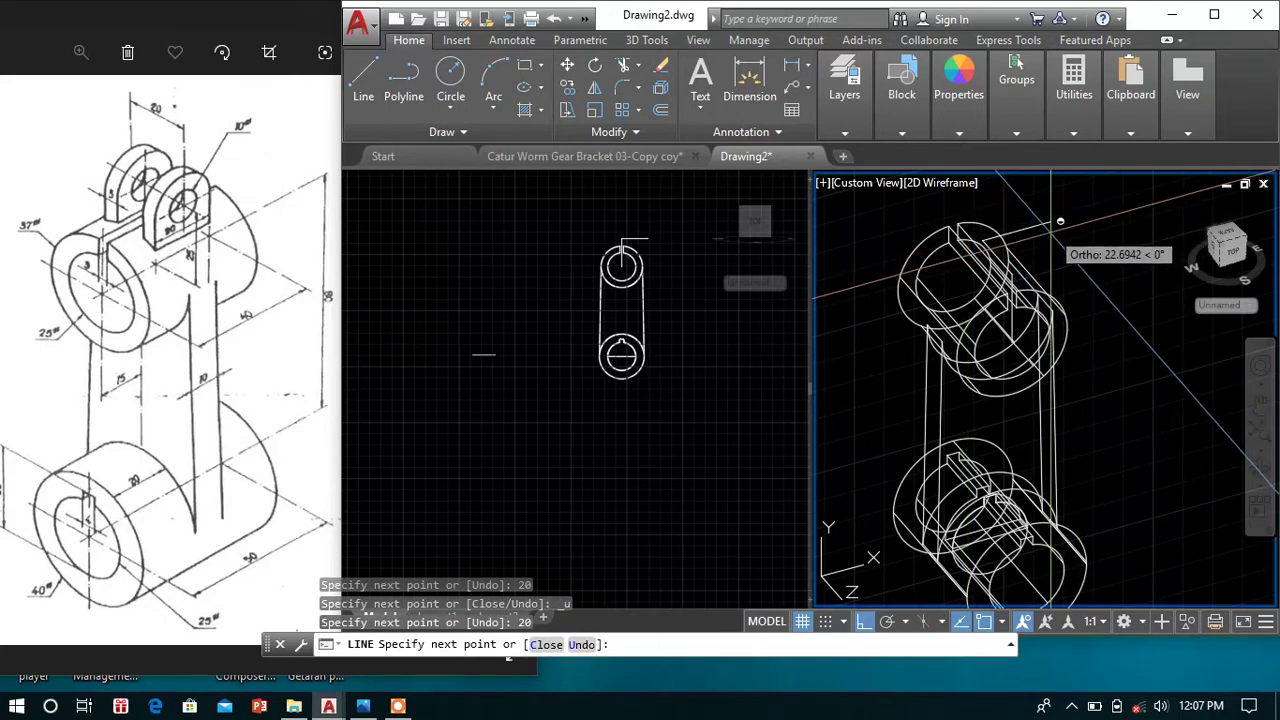
shift+middle_drag(1108, 242, 1086, 257)
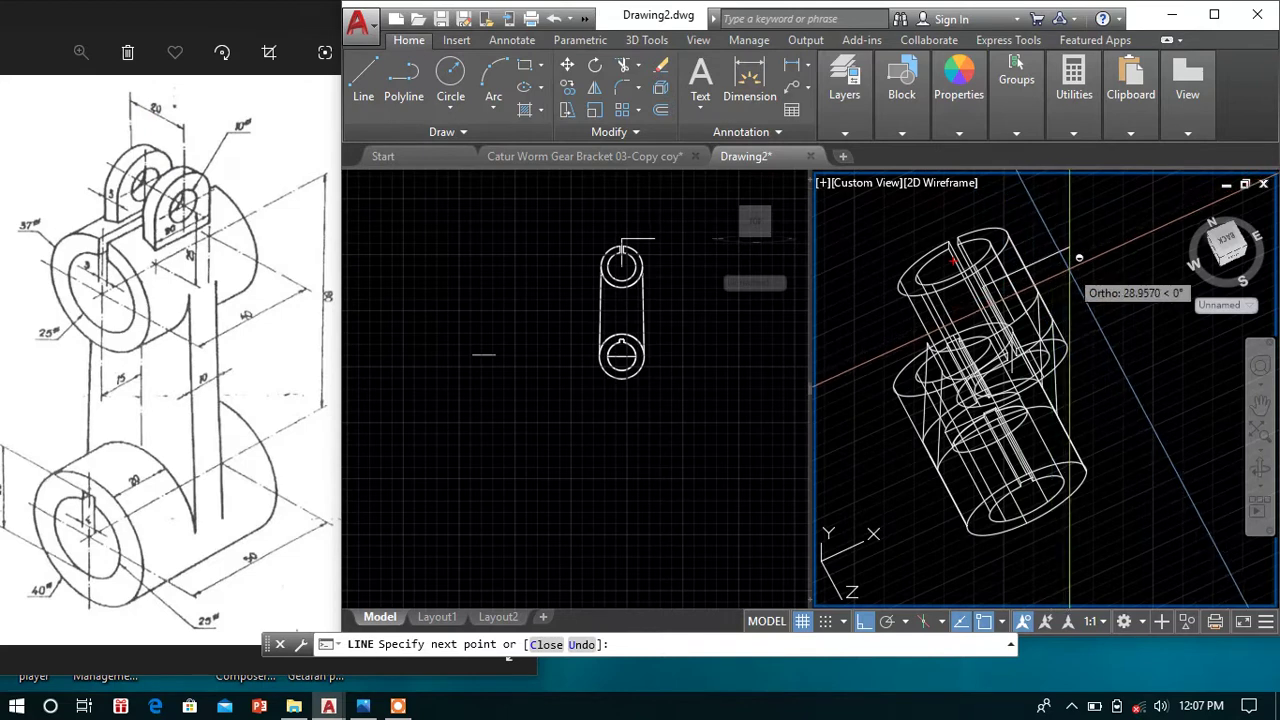
- Add 10- and 20-unit segments and finish the line chain
text(10)
key(Return)
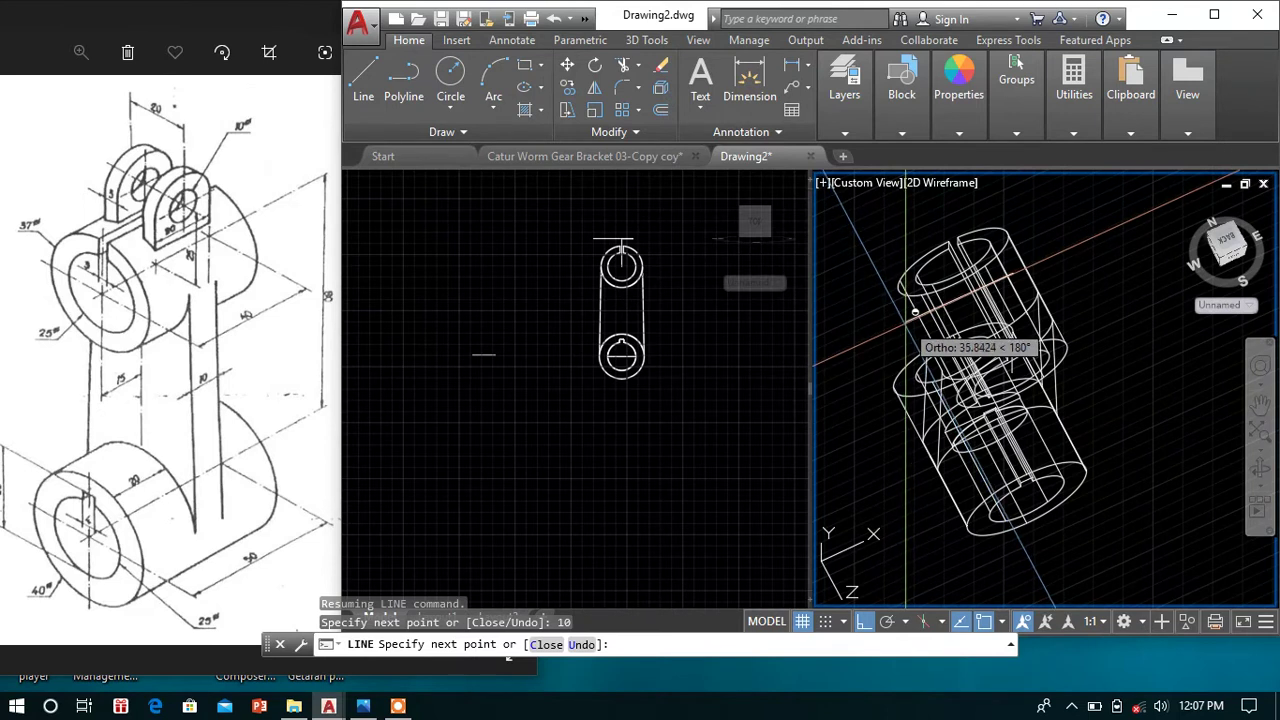
text(20)
key(Return)
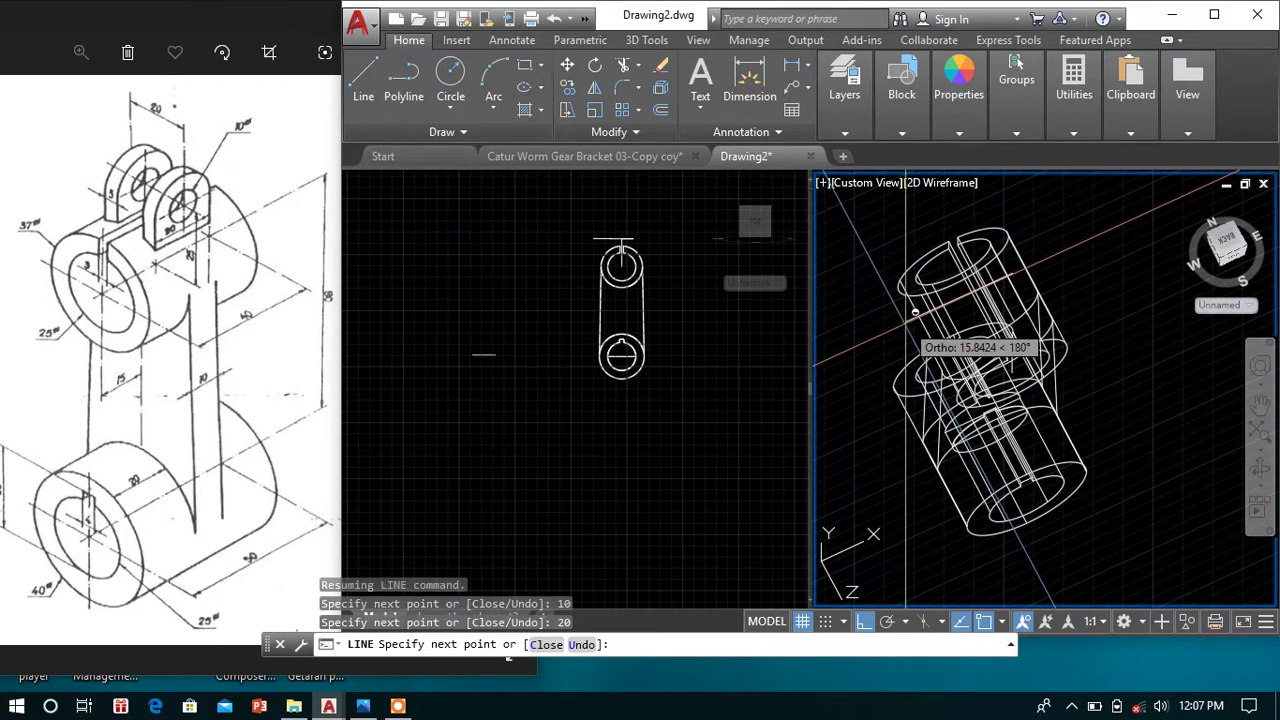
right_click(1036, 228)
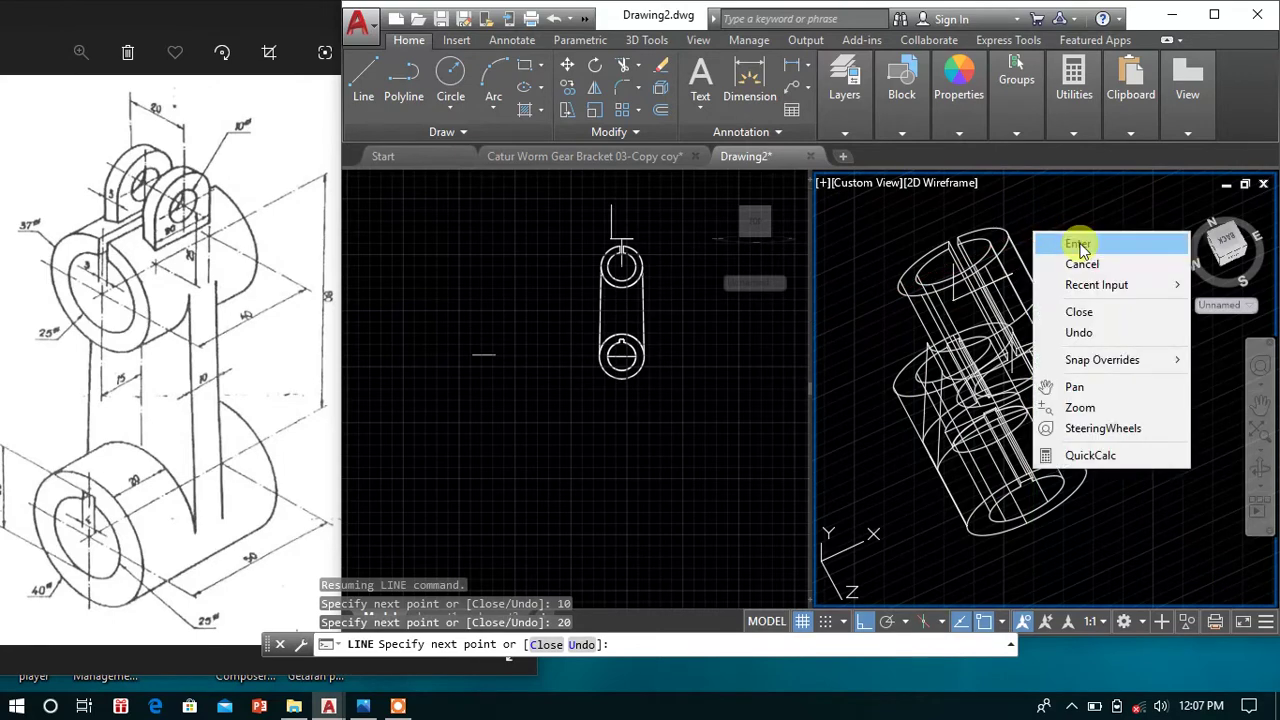
click(1050, 246)
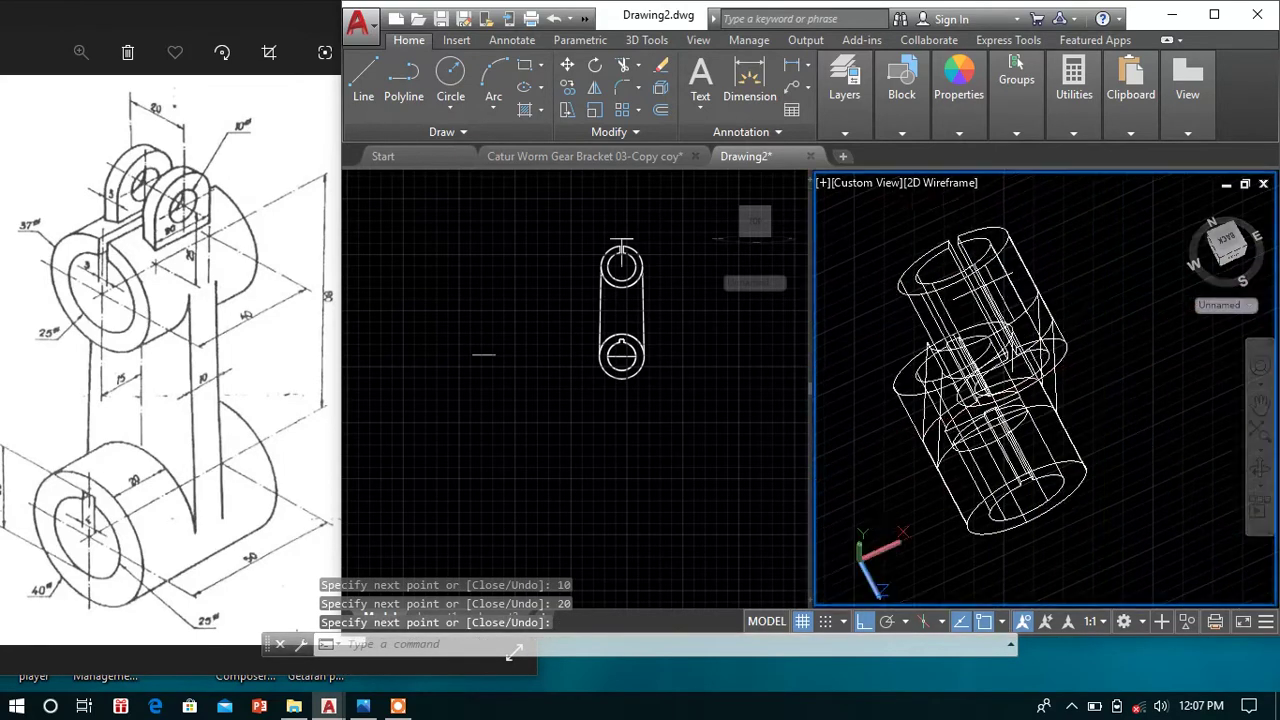
- Switch the UCS from Front to the Right preset
mouse_move(1048, 352)
shift+middle_down()
mouse_move(962, 265)
mouse_move(914, 243)
mouse_move(957, 266)
mouse_move(994, 217)
mouse_move(959, 244)
mouse_move(976, 241)
shift+middle_up()
text(UC)
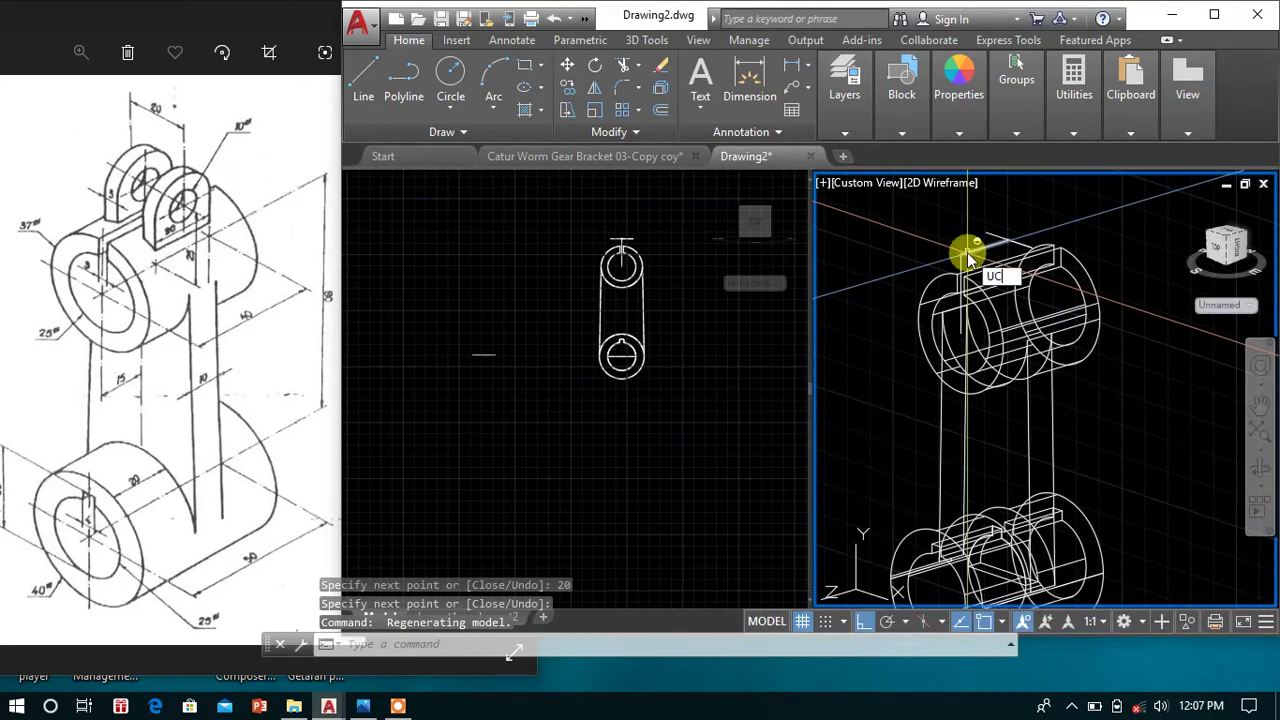
text(S)
key(Return)
text(RIGHT)
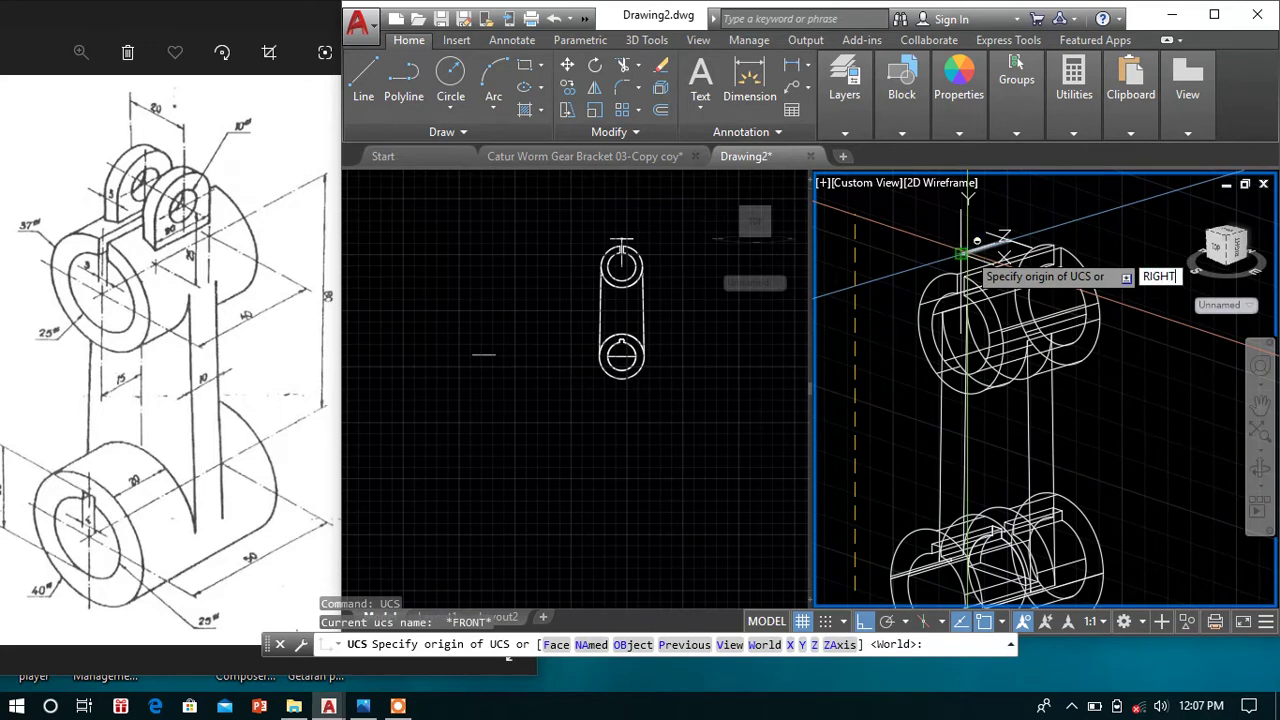
key(Return)
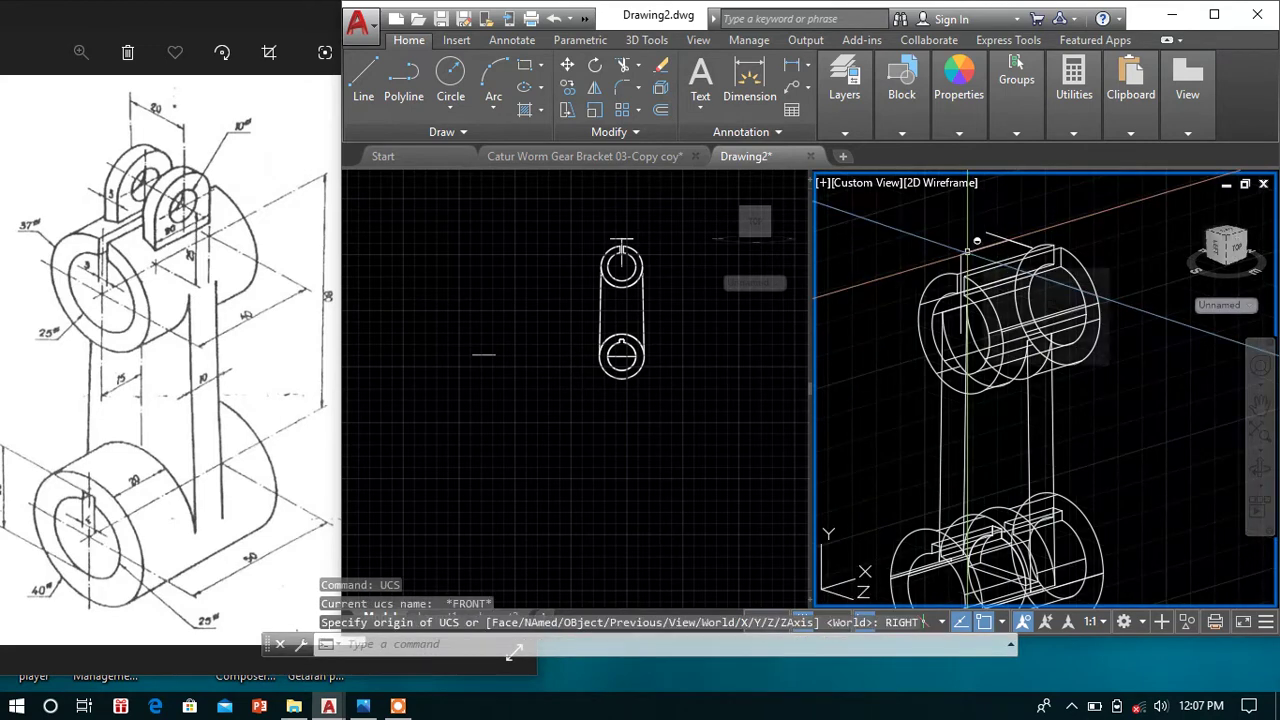
mouse_move(1068, 237)
shift+middle_down()
mouse_move(1082, 249)
mouse_move(1006, 251)
shift+middle_up()
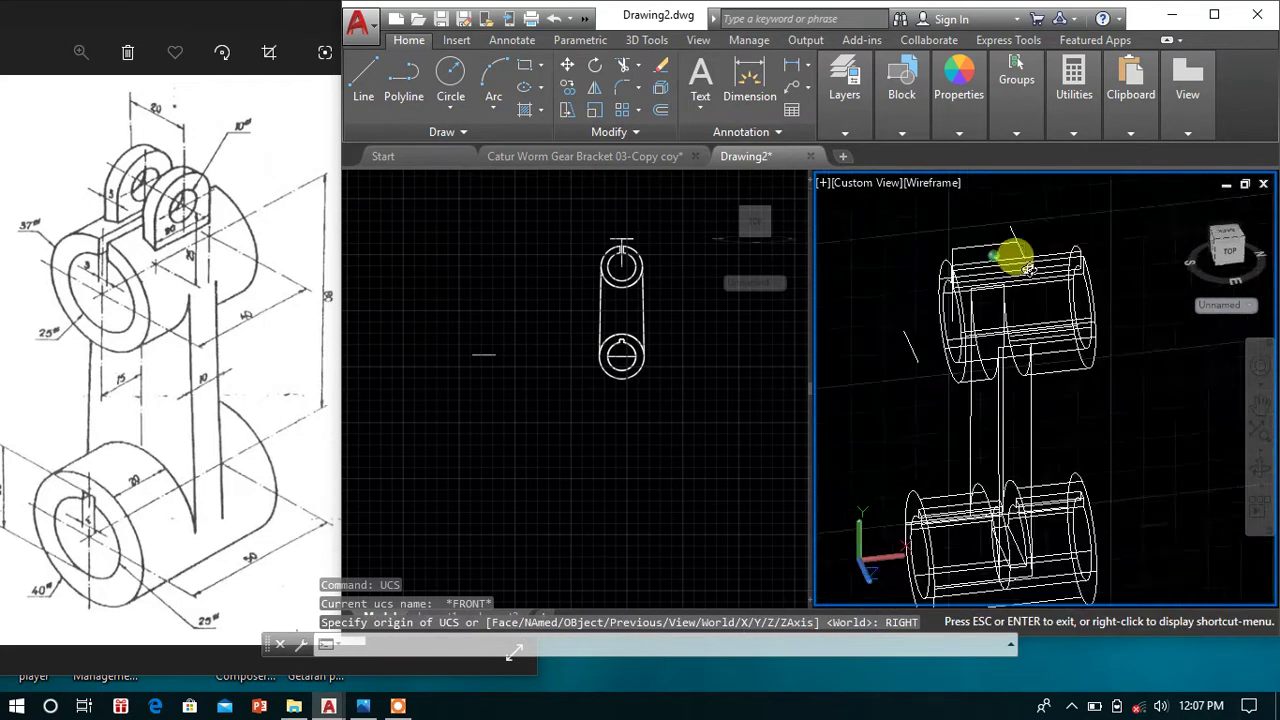
- Draw a radius-5 circle centred on the top of the upper lug
click(450, 75)
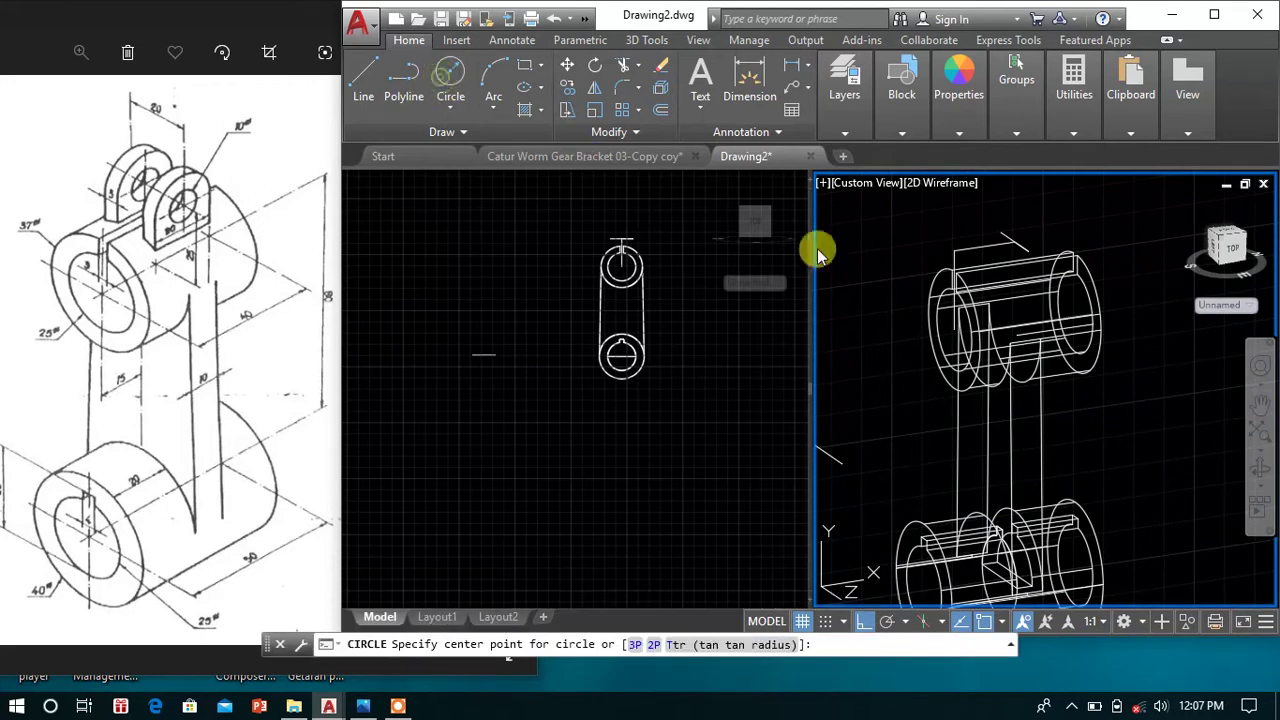
click(1036, 252)
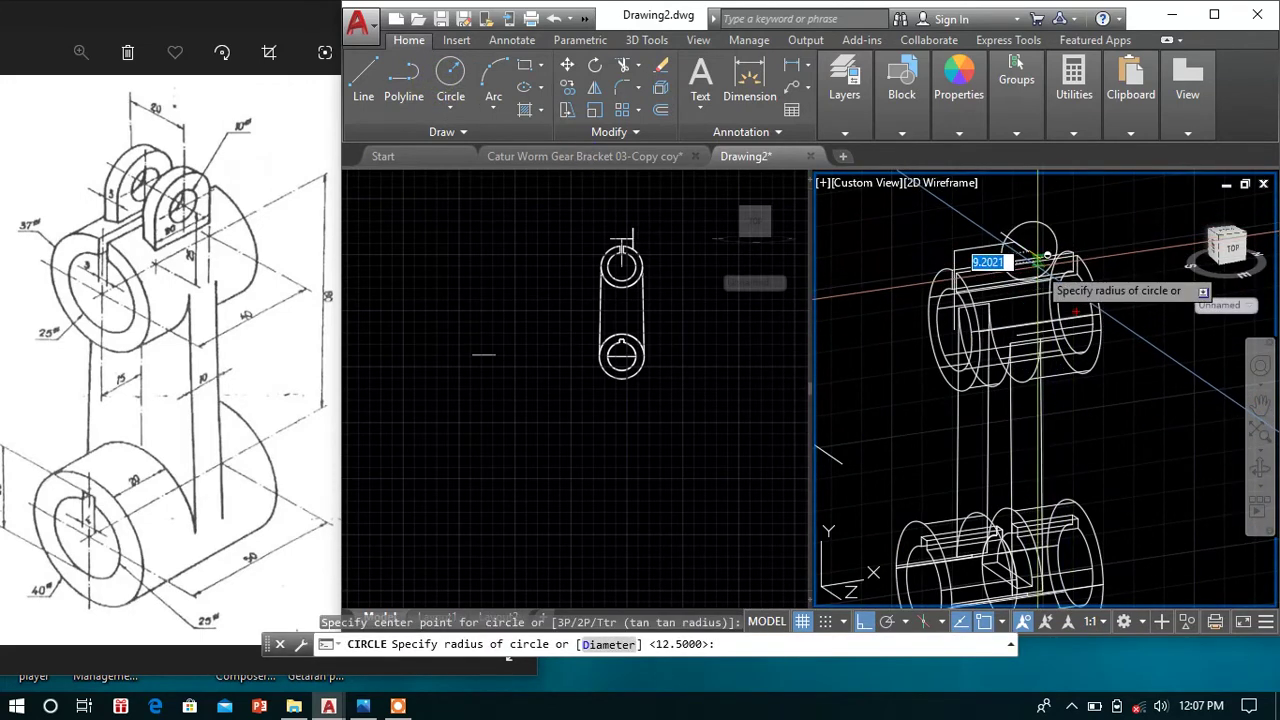
shift+middle_drag(1040, 258, 1100, 245)
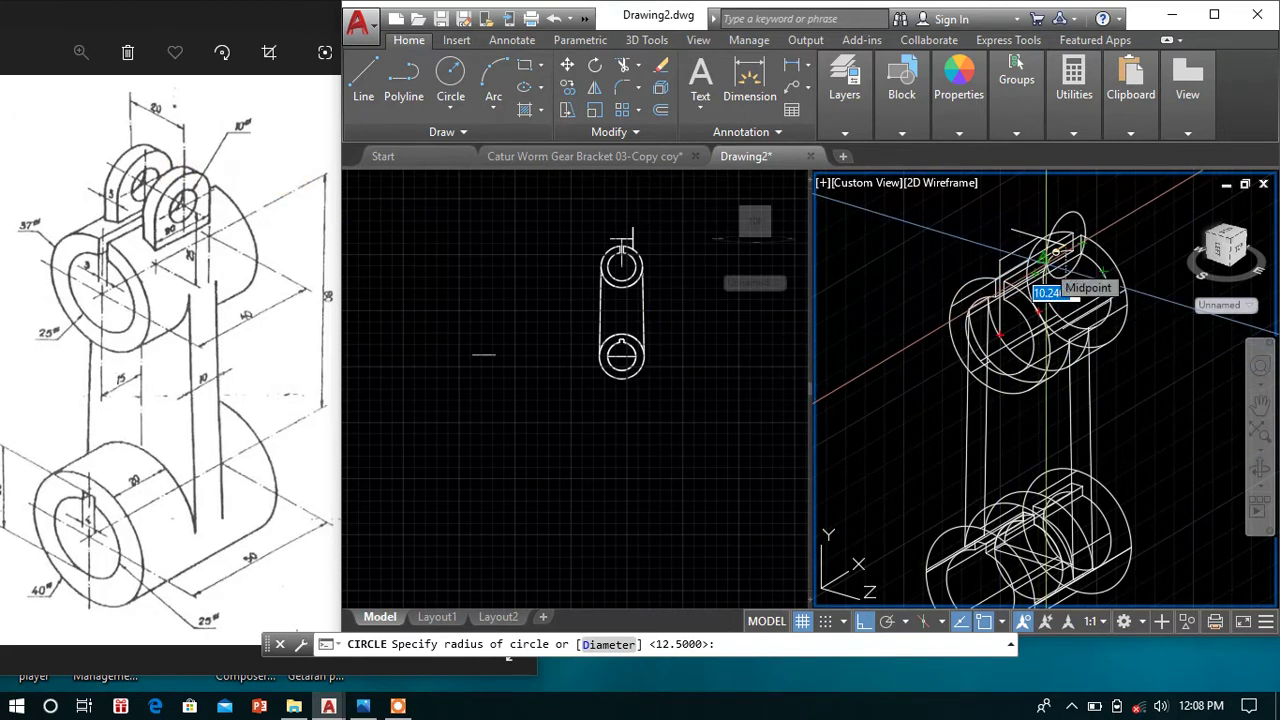
text(5)
key(Return)
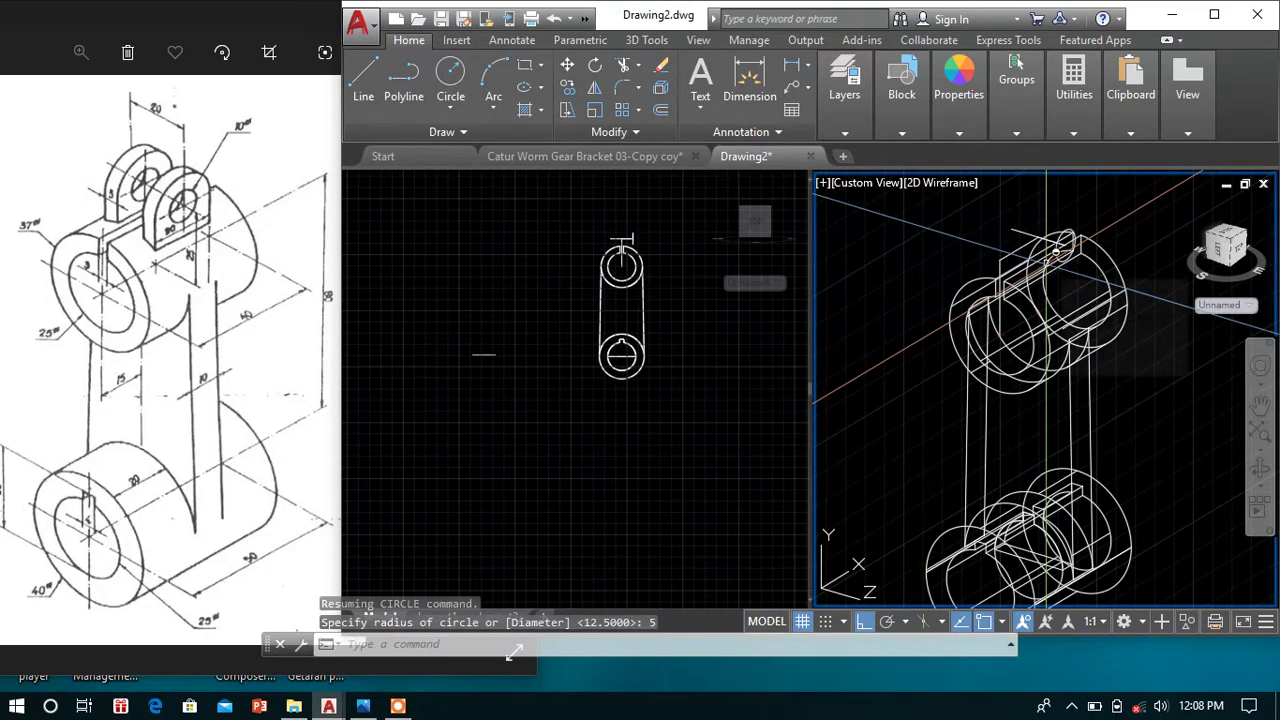
scroll(1047, 268, up, 3)
- Draw a concentric radius-10 circle around the radius-5 circle
right_click(1115, 262)
click(1115, 280)
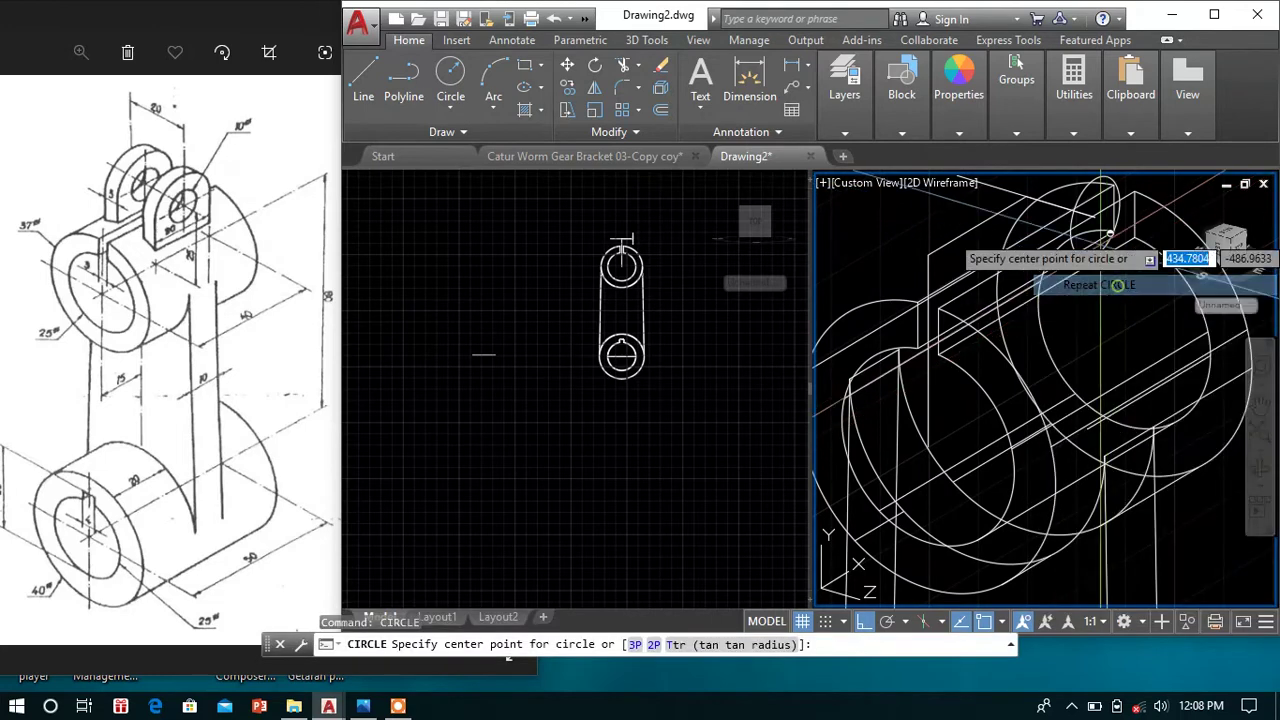
click(1100, 211)
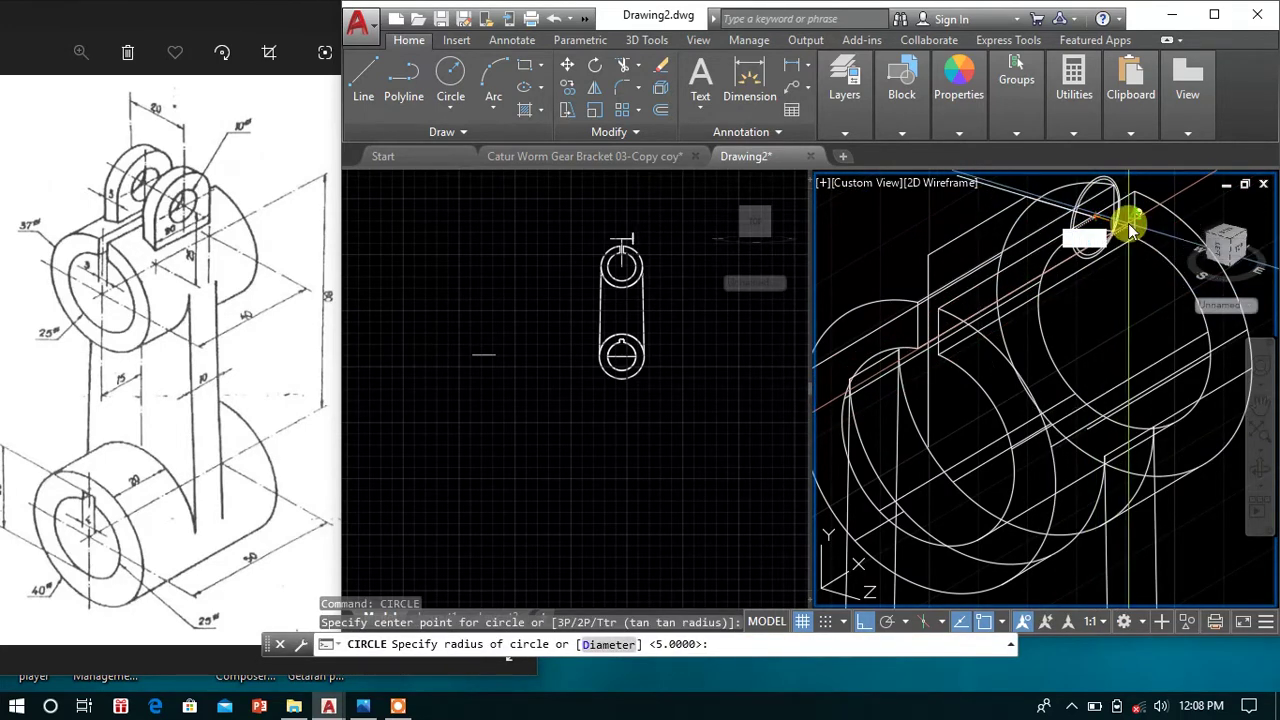
text(10)
key(Return)
scroll(1137, 212, down, 2)
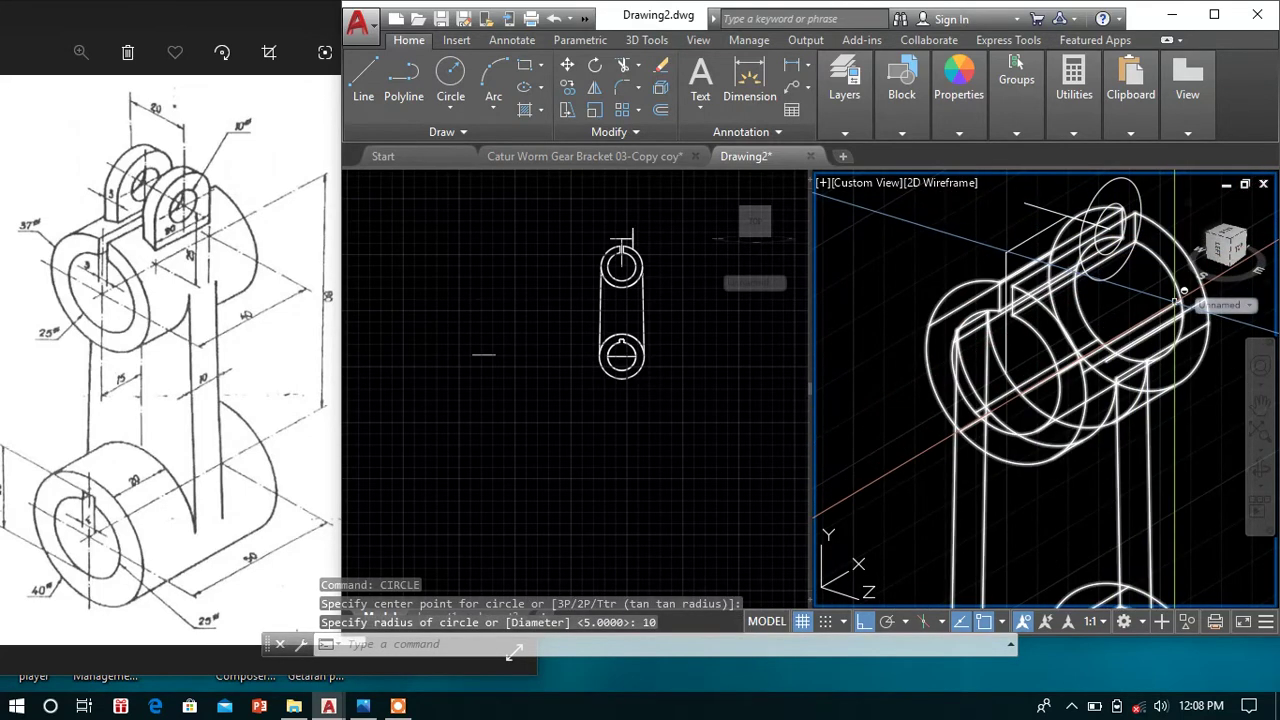
mouse_move(1168, 286)
shift+middle_down()
mouse_move(1135, 300)
mouse_move(1186, 286)
mouse_move(1137, 277)
mouse_move(1124, 301)
mouse_move(1154, 274)
mouse_move(1146, 317)
mouse_move(1000, 309)
mouse_move(1023, 274)
mouse_move(1100, 320)
shift+middle_up()
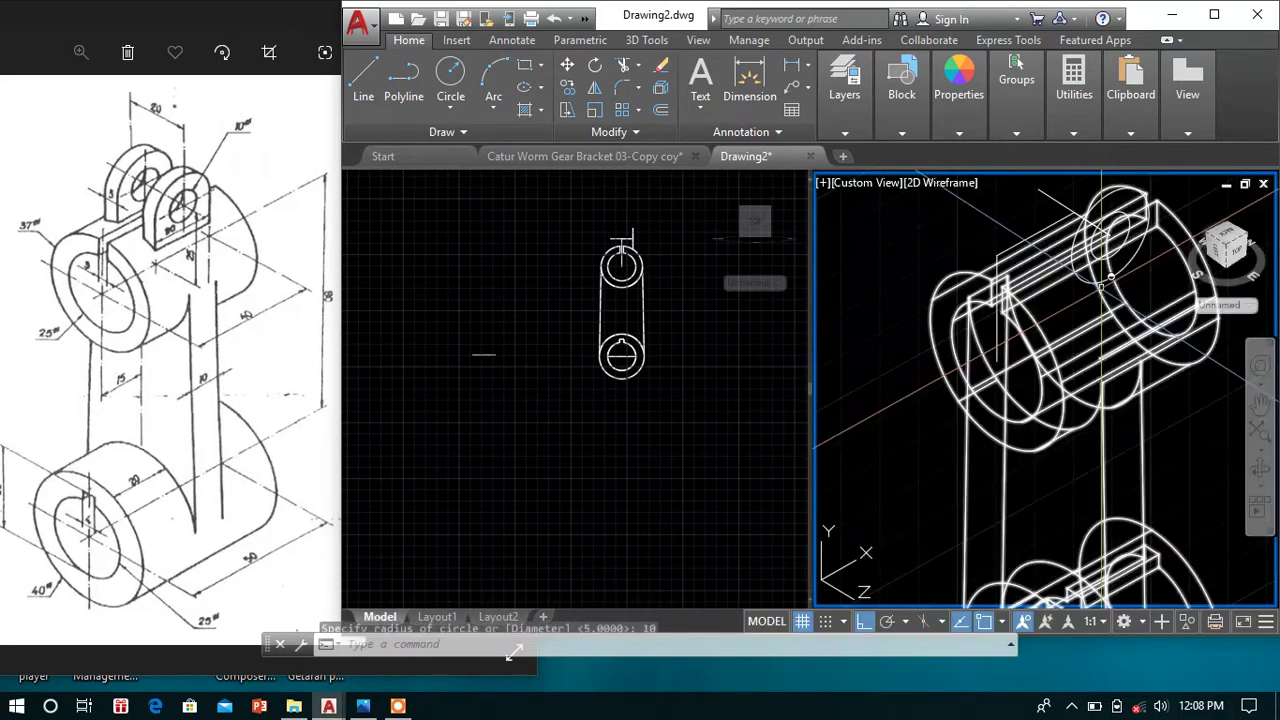
- Draw the 20- and 10-unit lug outline segments beside the radius-10 circle
scroll(1045, 345, up, 2)
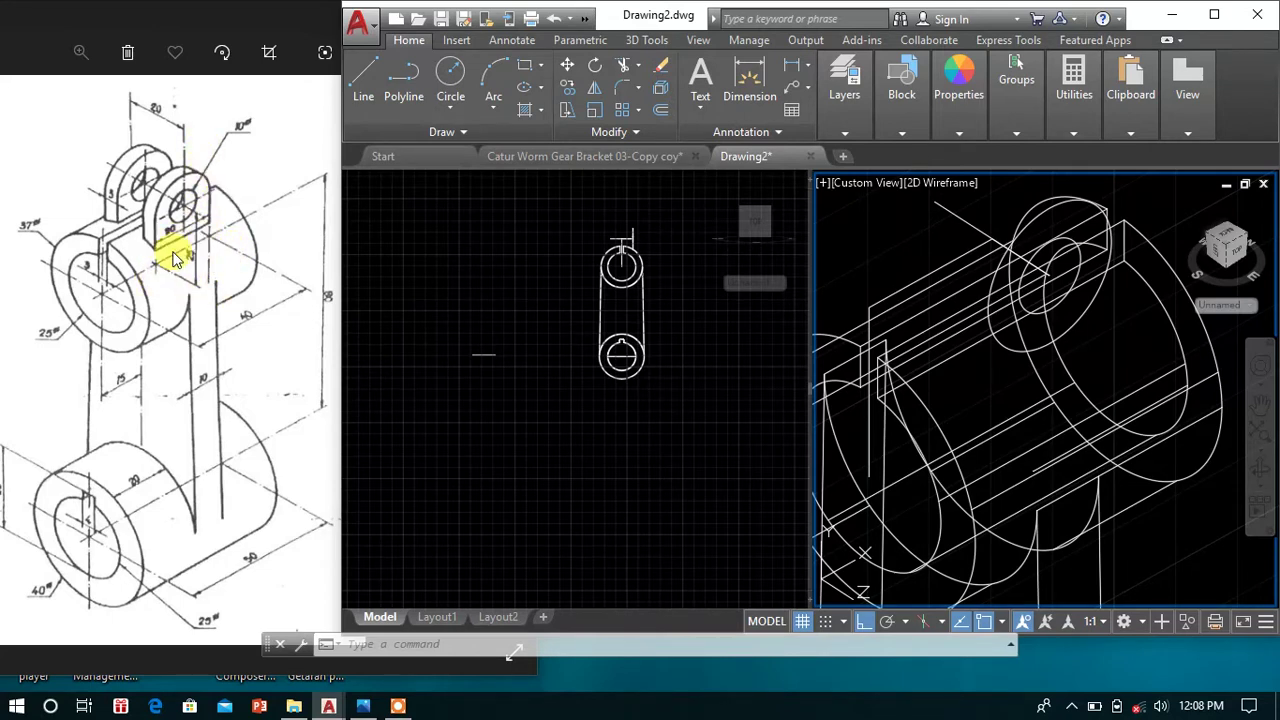
mouse_move(965, 372)
shift+middle_down()
mouse_move(970, 383)
mouse_move(1051, 336)
mouse_move(1014, 294)
mouse_move(994, 309)
mouse_move(1014, 318)
shift+middle_up()
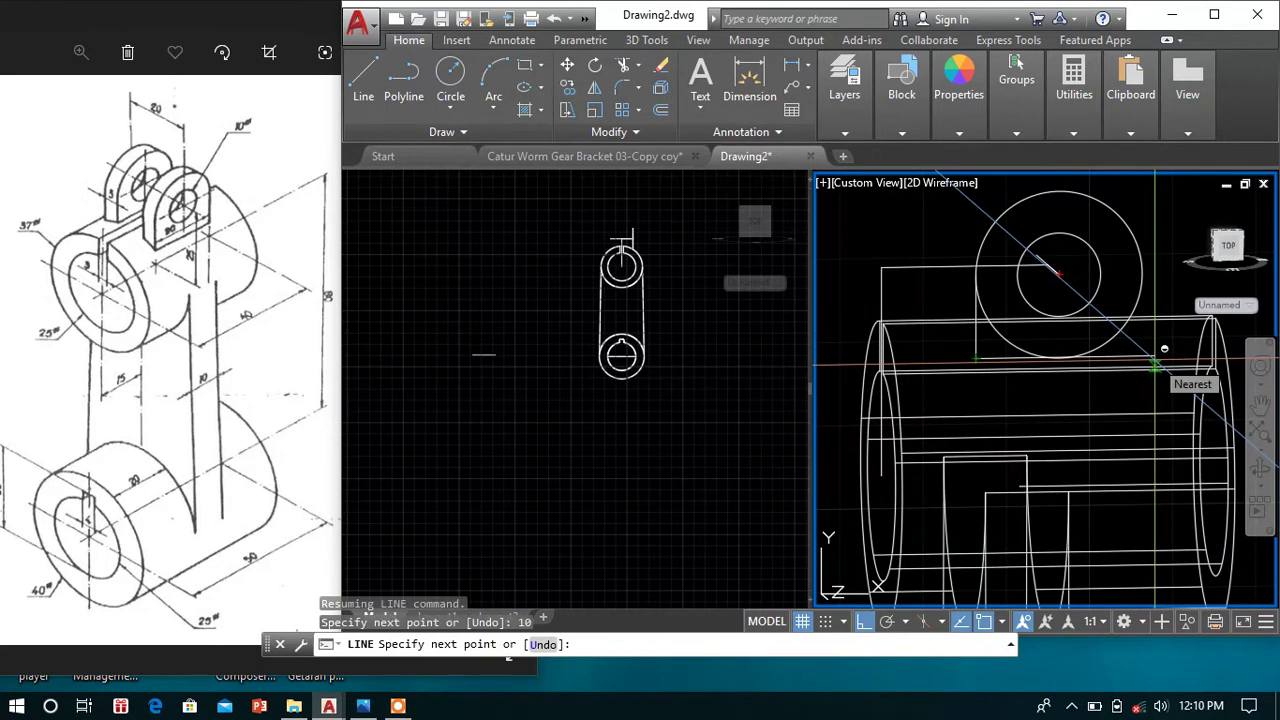
text(20)
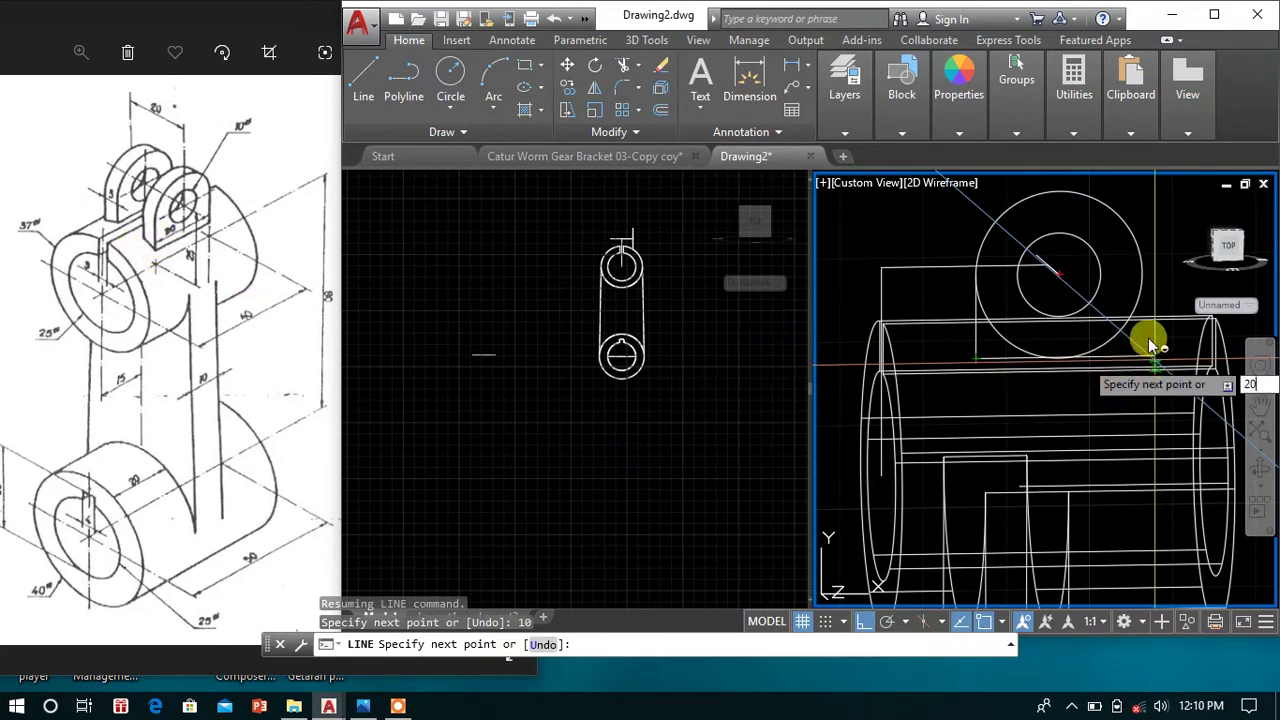
key(Return)
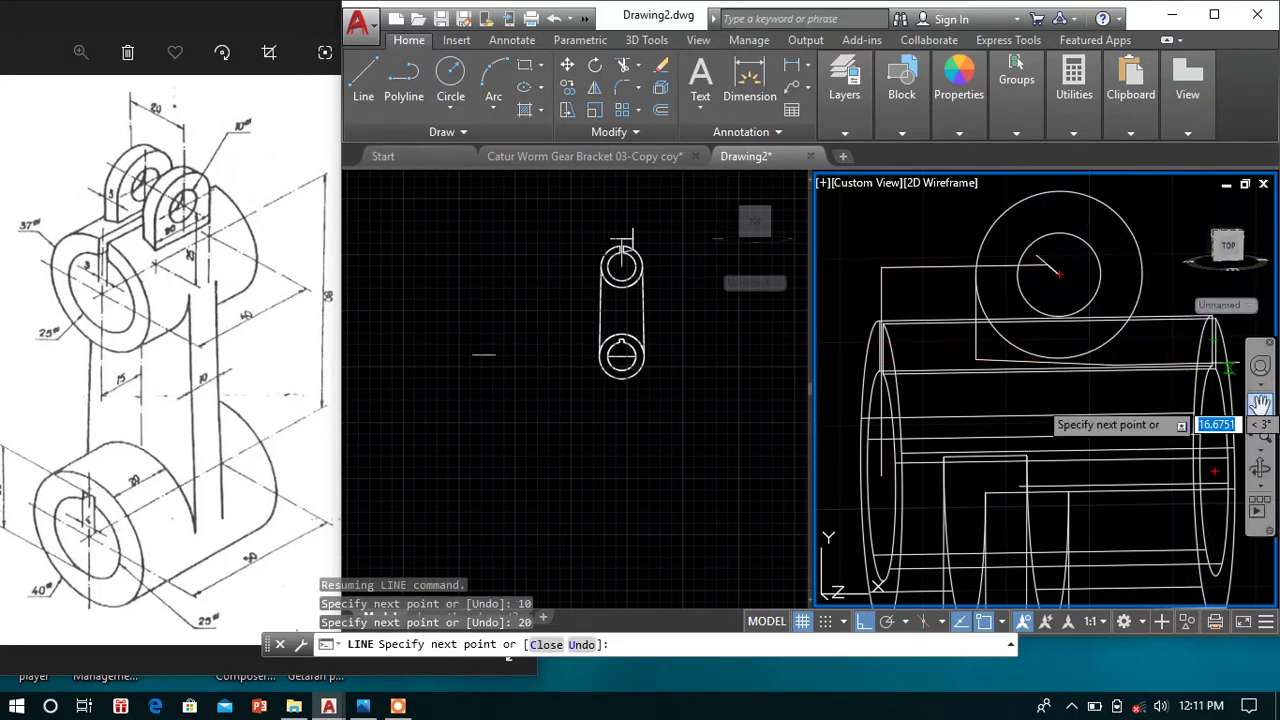
key(ctrl+z)
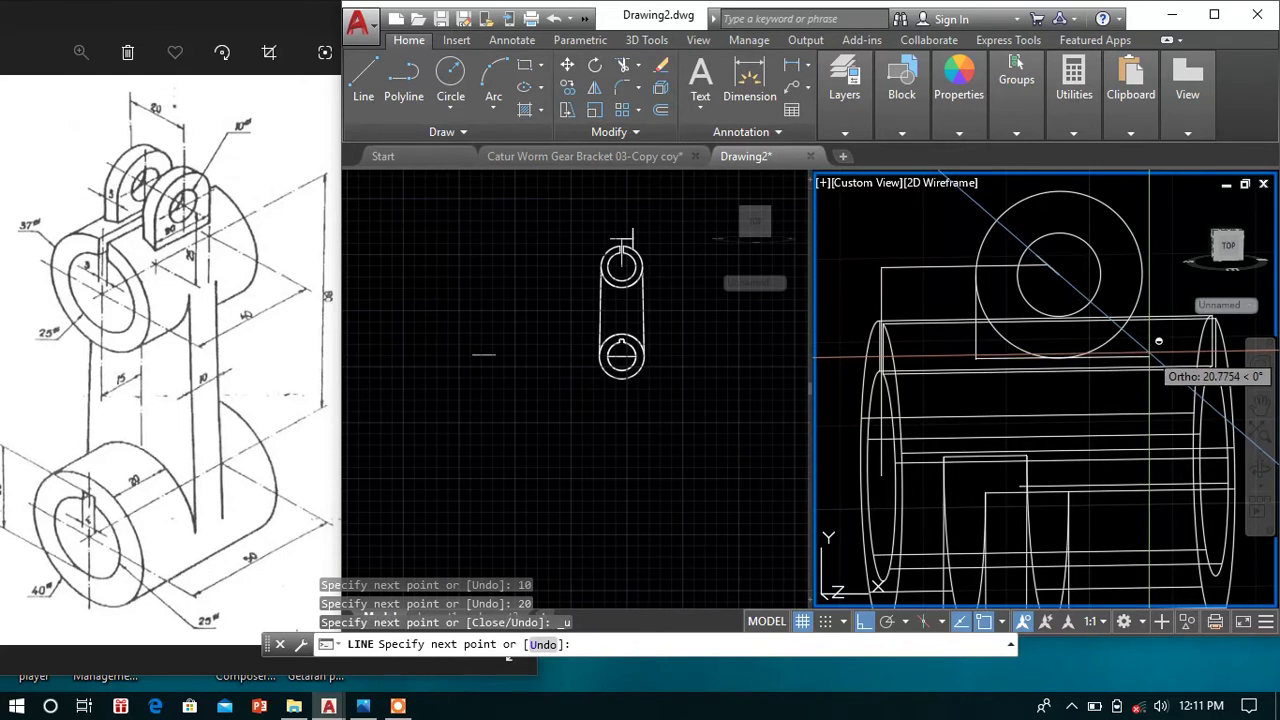
text(20)
key(Return)
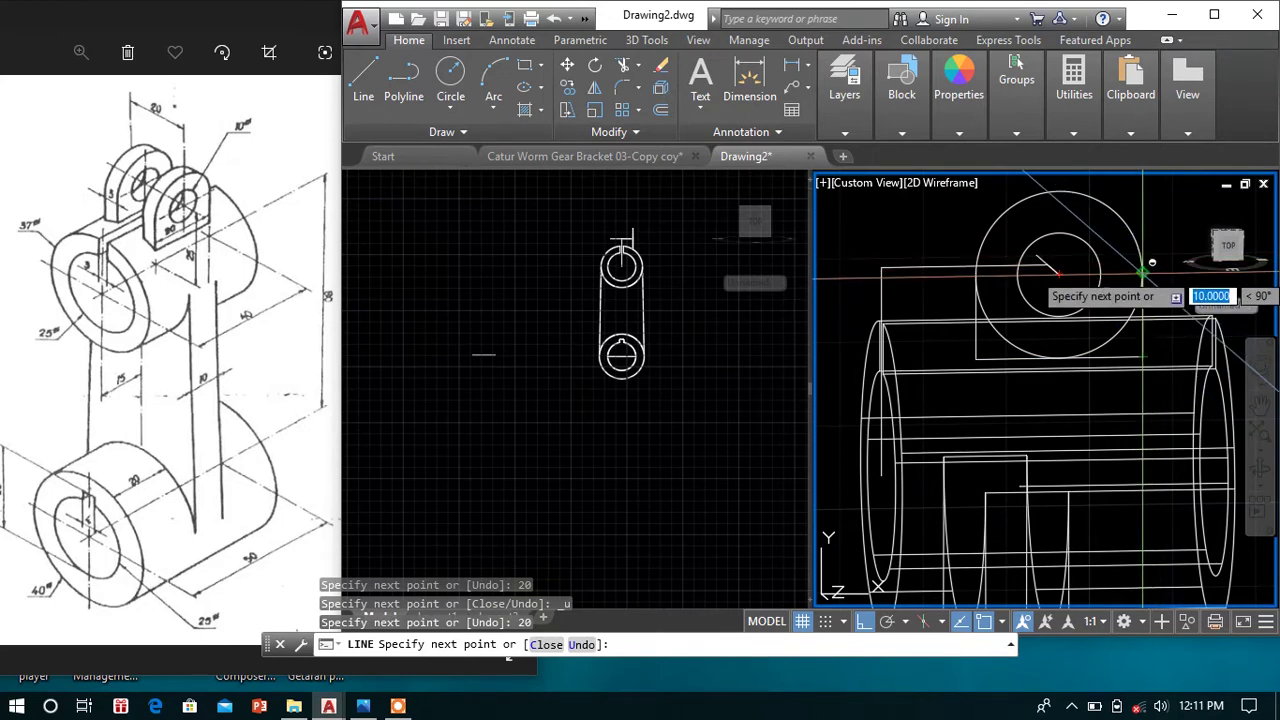
right_click(1143, 245)
click(1160, 248)
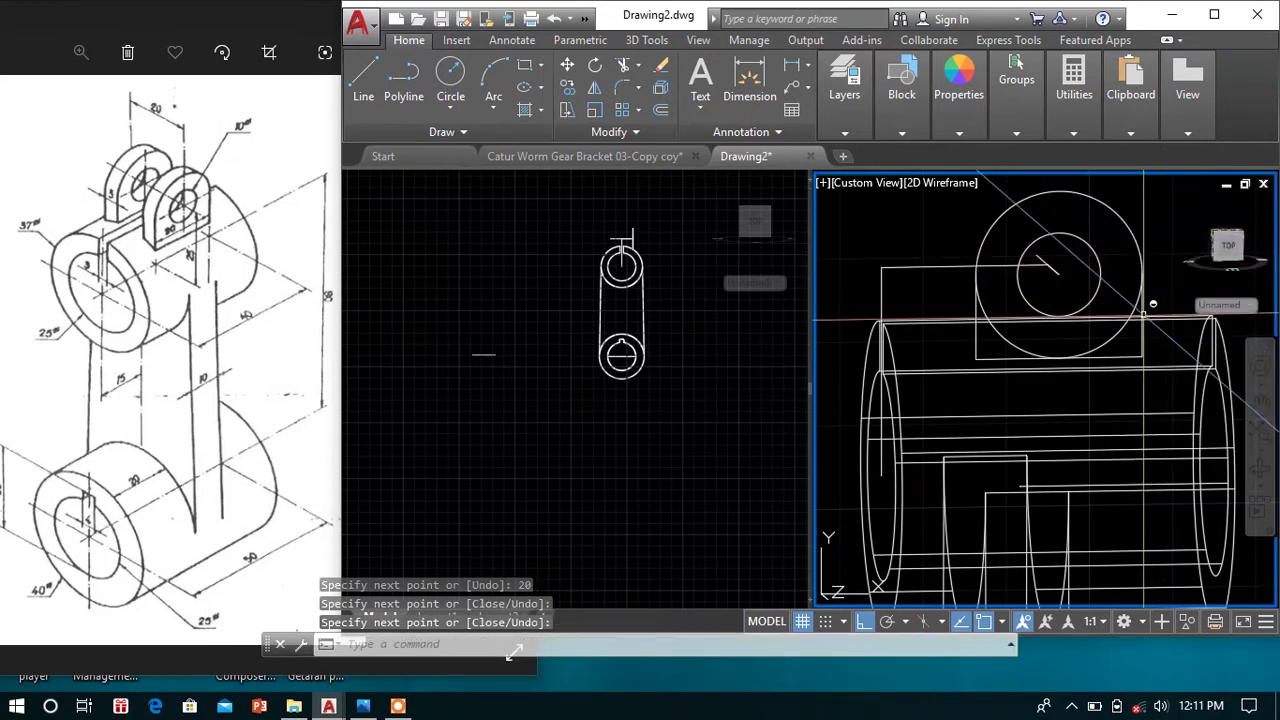
mouse_move(975, 334)
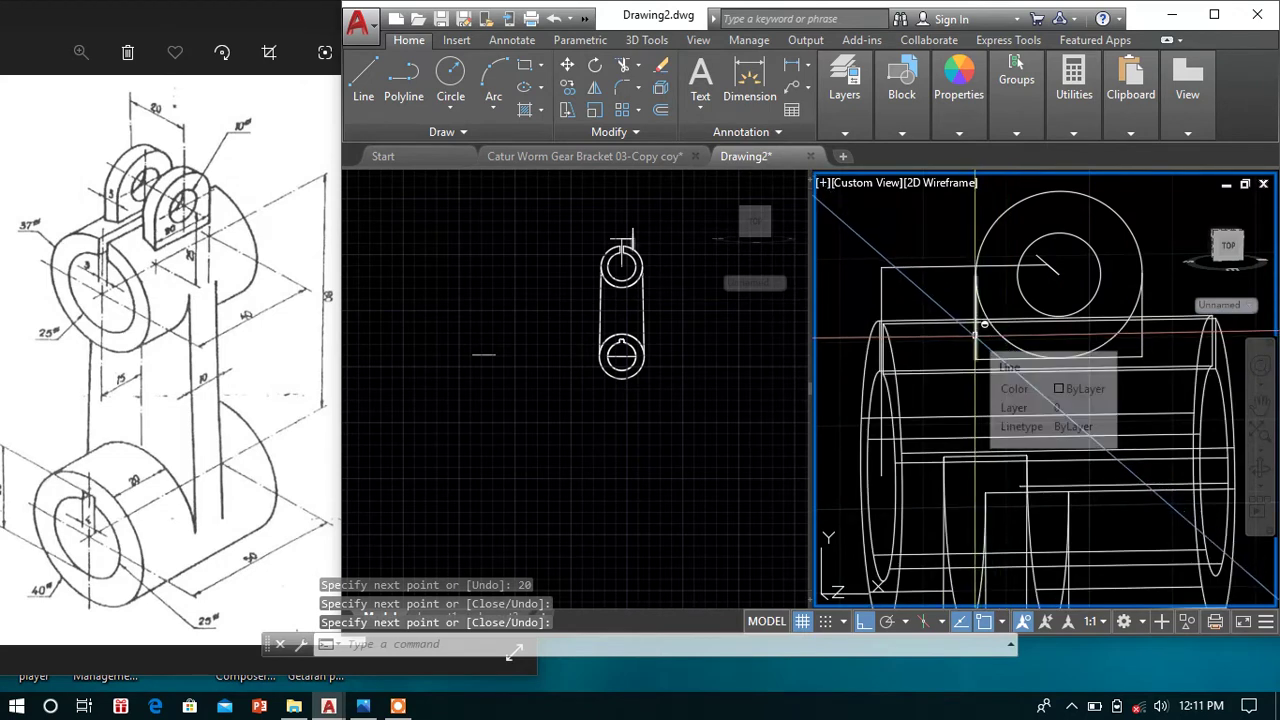
- Trim away the extra lower arc piece of the radius-10 circle
text(ts or)
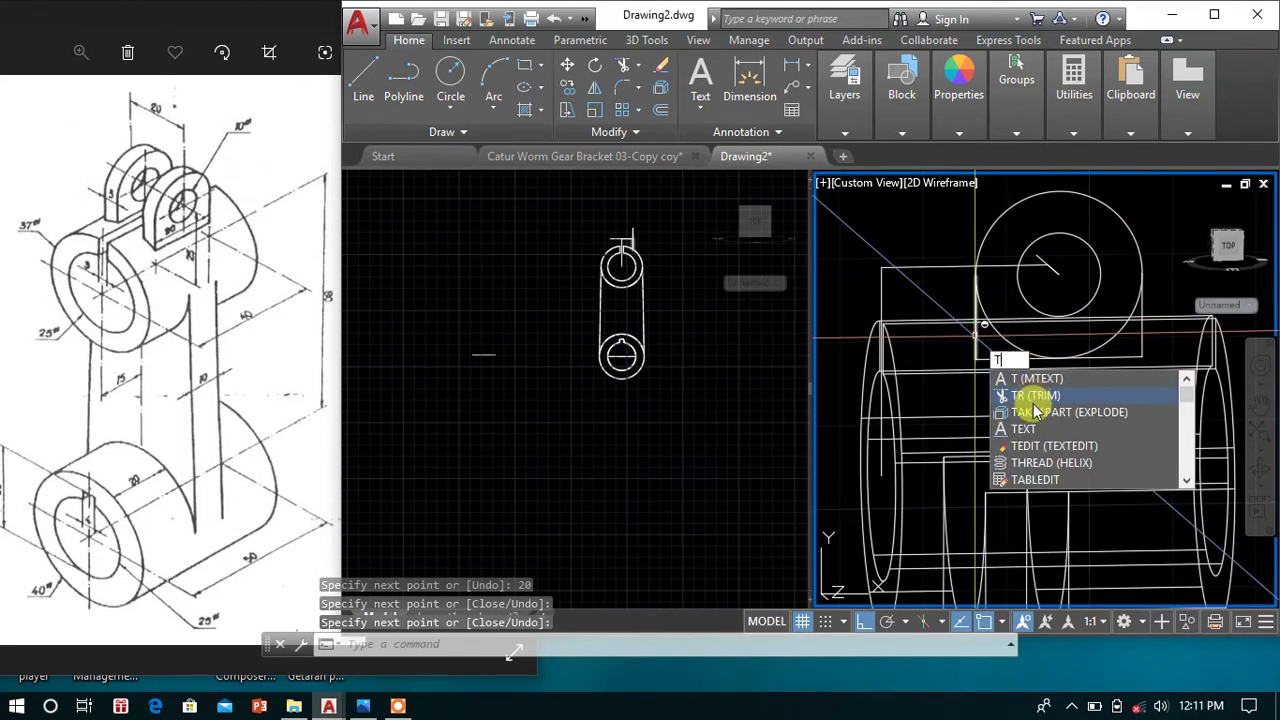
key(Return)
key(Return)
click(1012, 335)
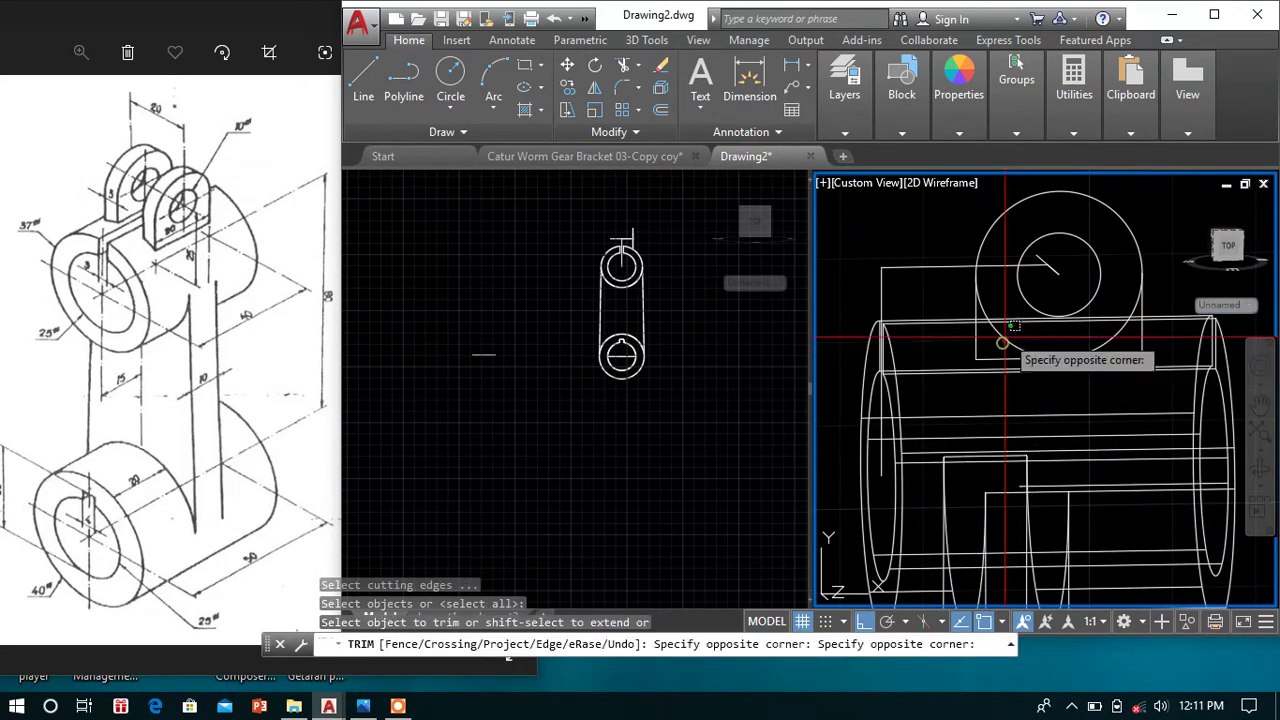
click(1116, 332)
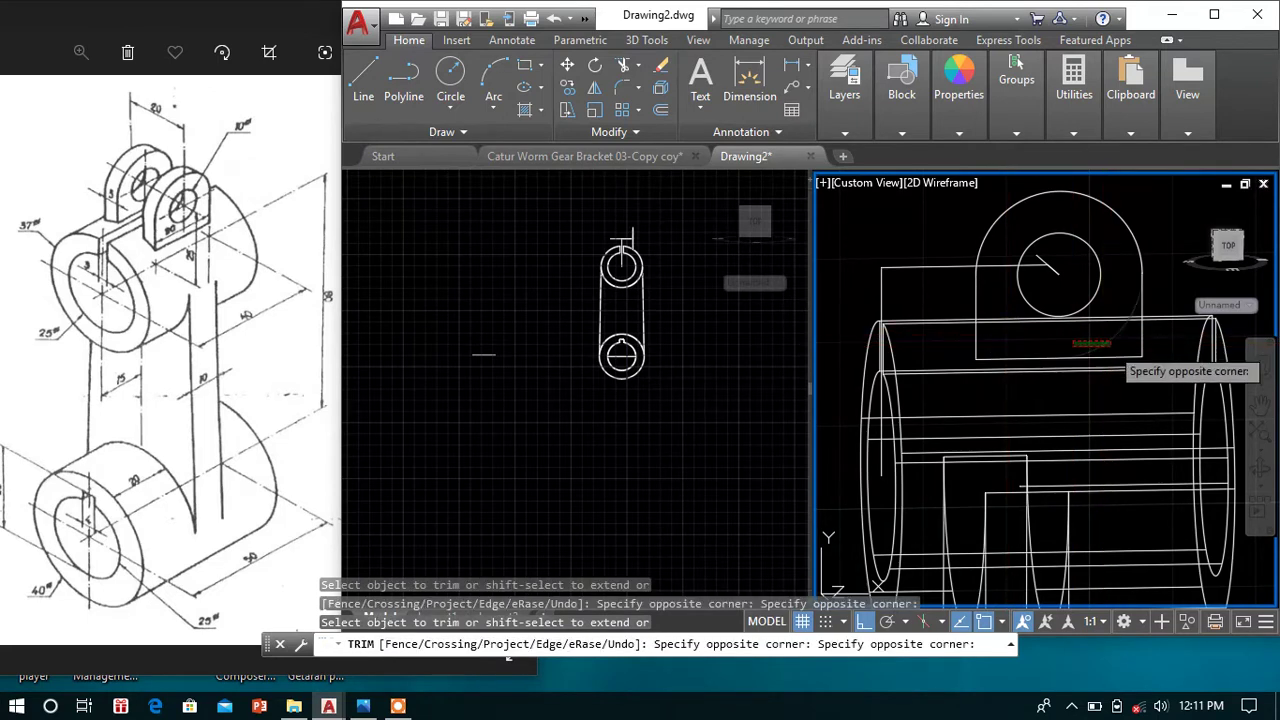
key(Escape)
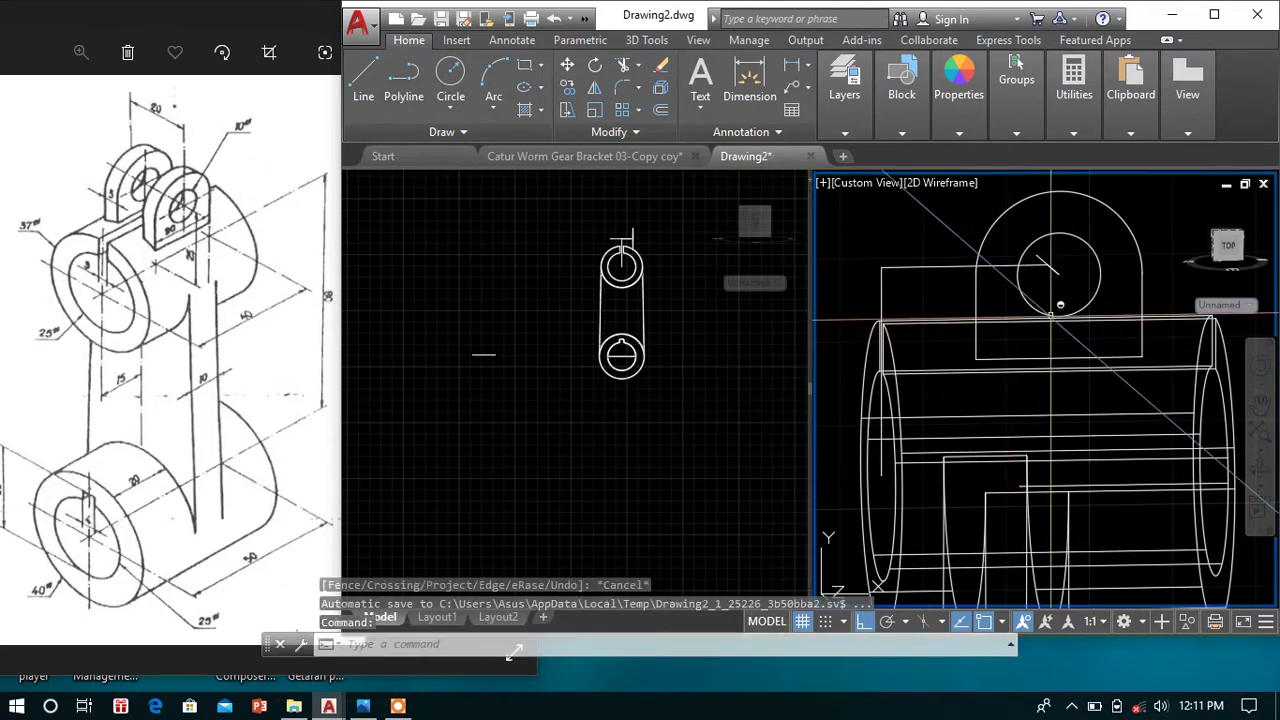
- Join the lug's side lines, arc and bottom line into one polyline
click(989, 287)
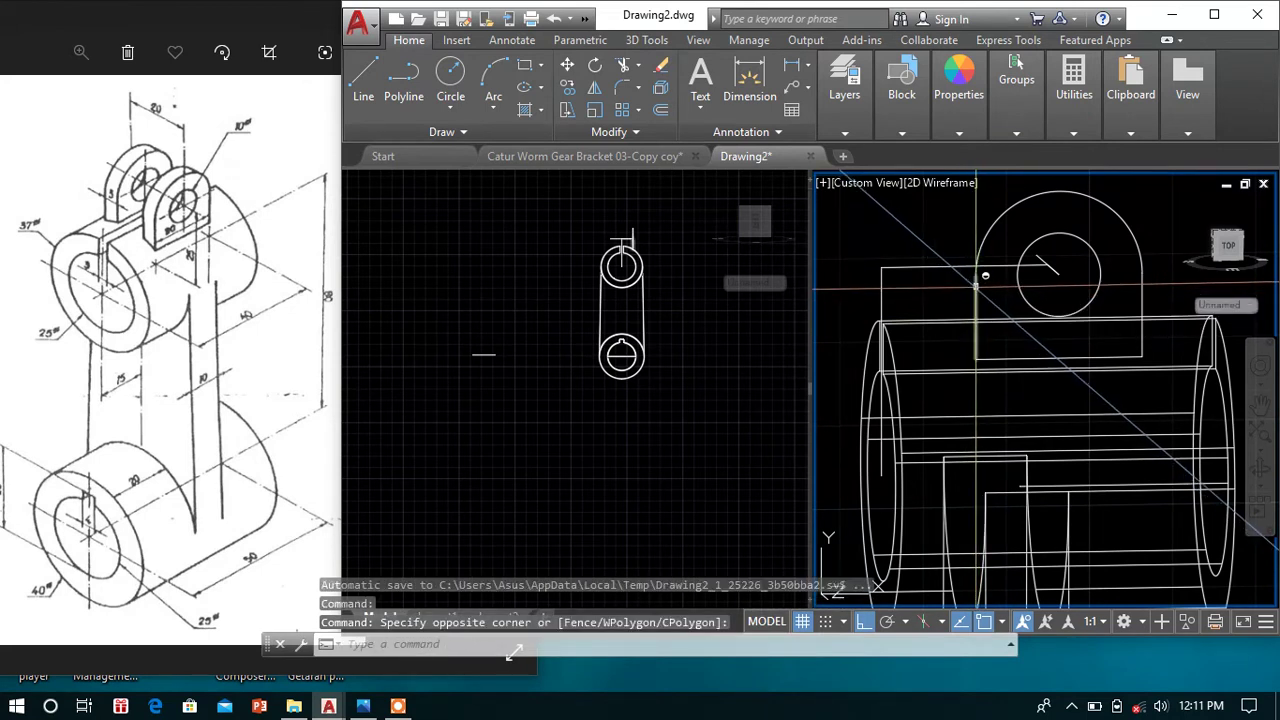
click(972, 282)
click(983, 233)
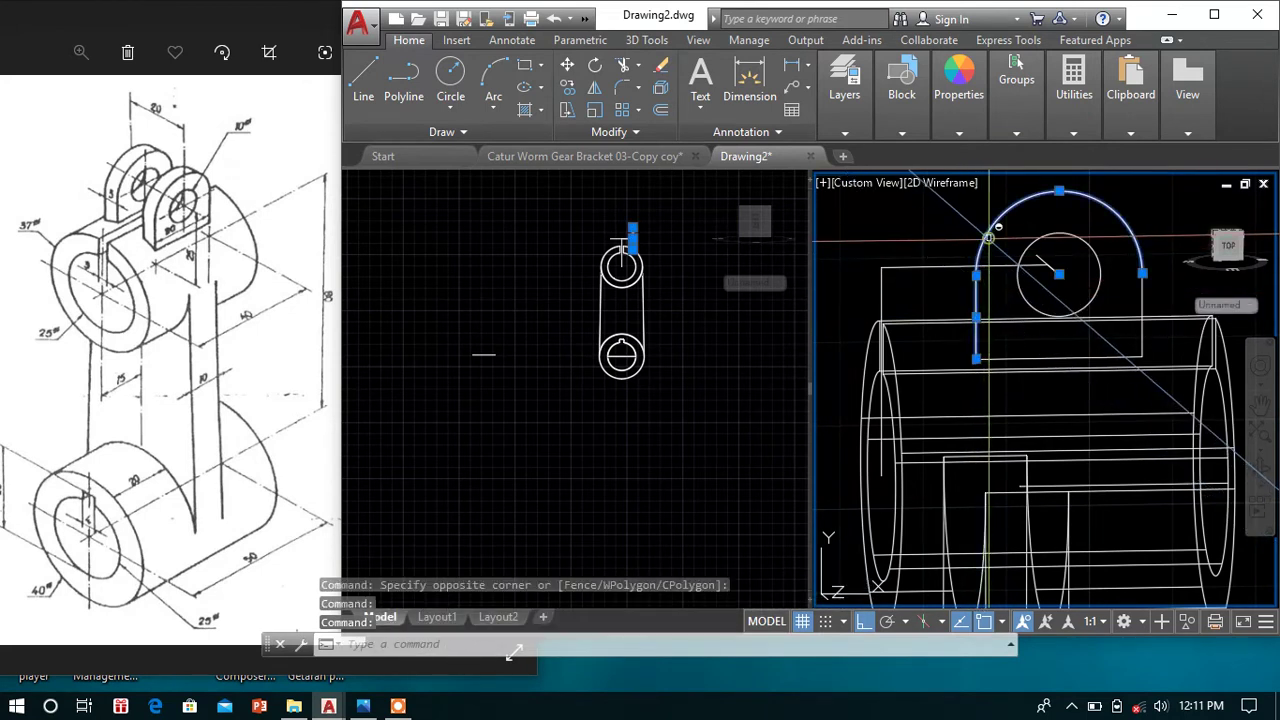
click(1101, 268)
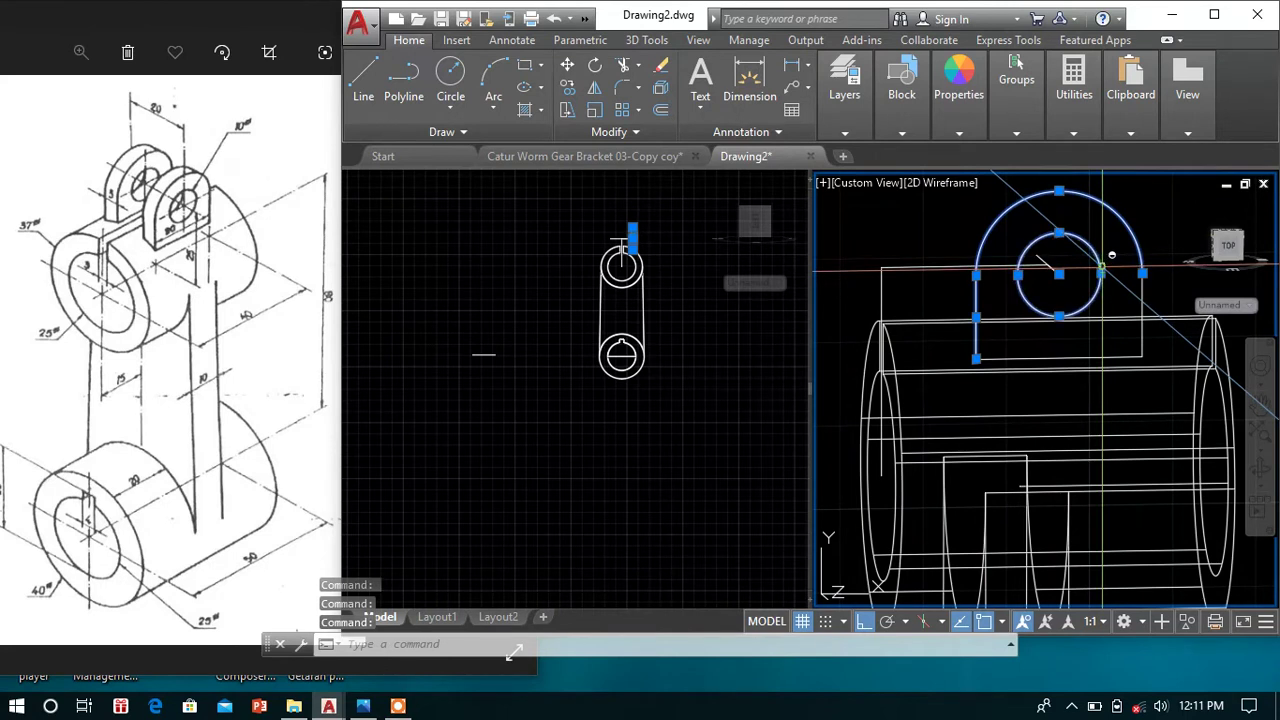
click(1142, 320)
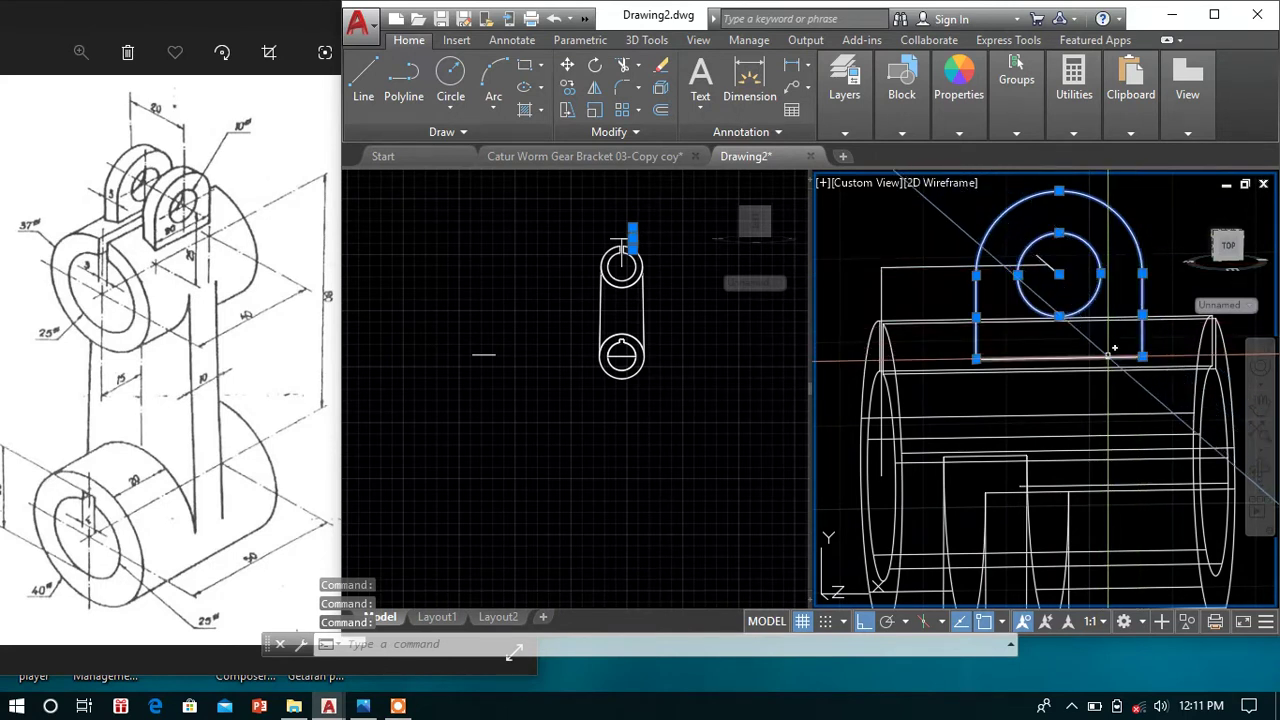
click(1104, 357)
text(JOIN)
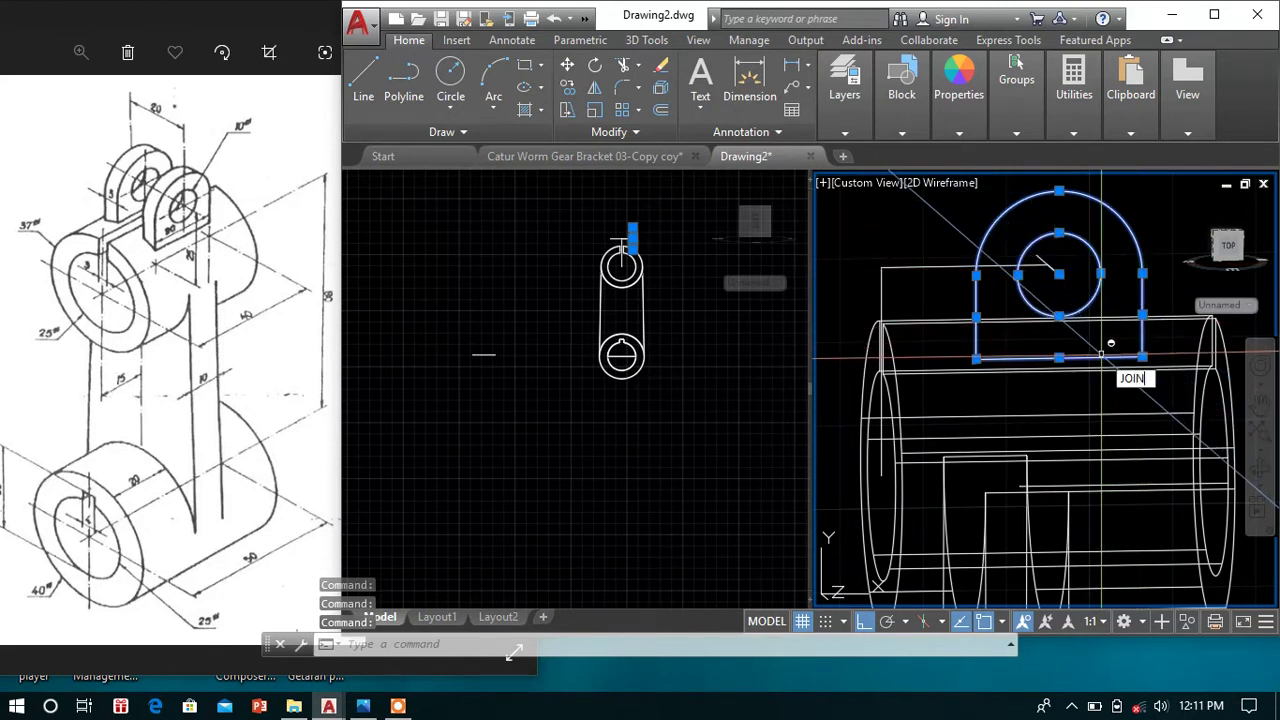
key(Return)
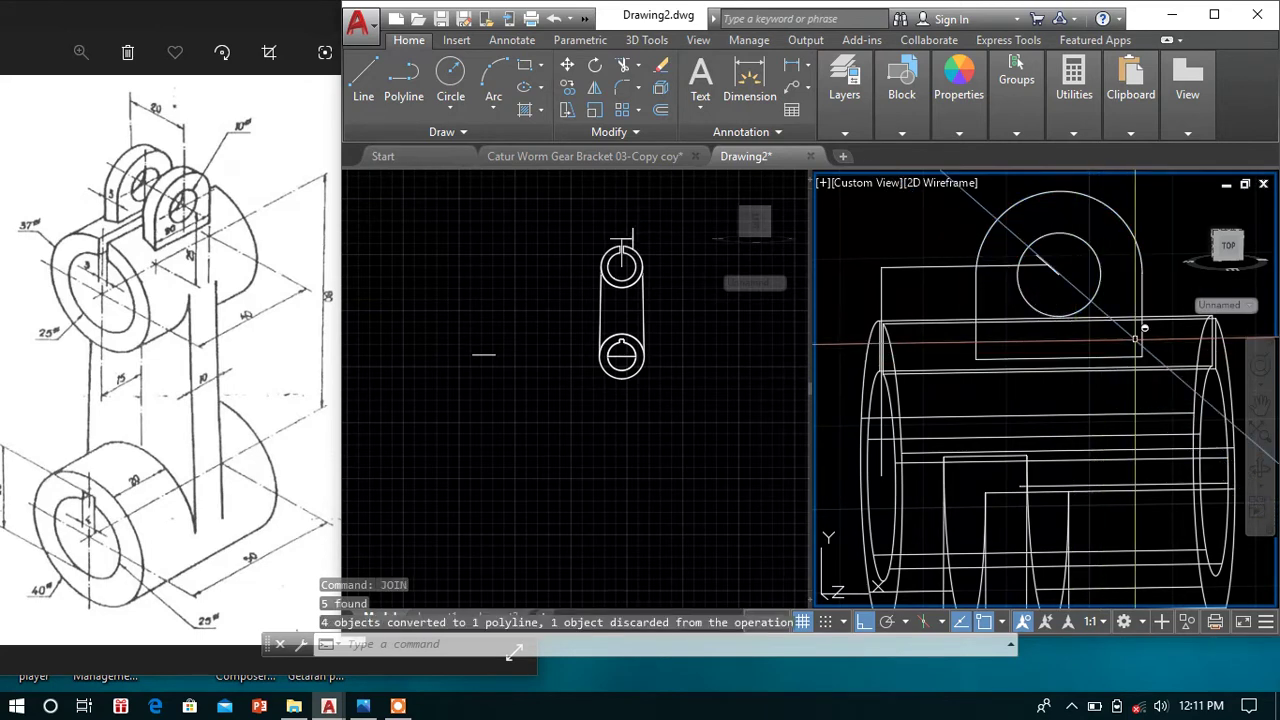
- Extrude the joined lug profile to a height of 5 with XT
mouse_move(940, 457)
shift+middle_down()
mouse_move(1051, 422)
mouse_move(1015, 433)
shift+middle_up()
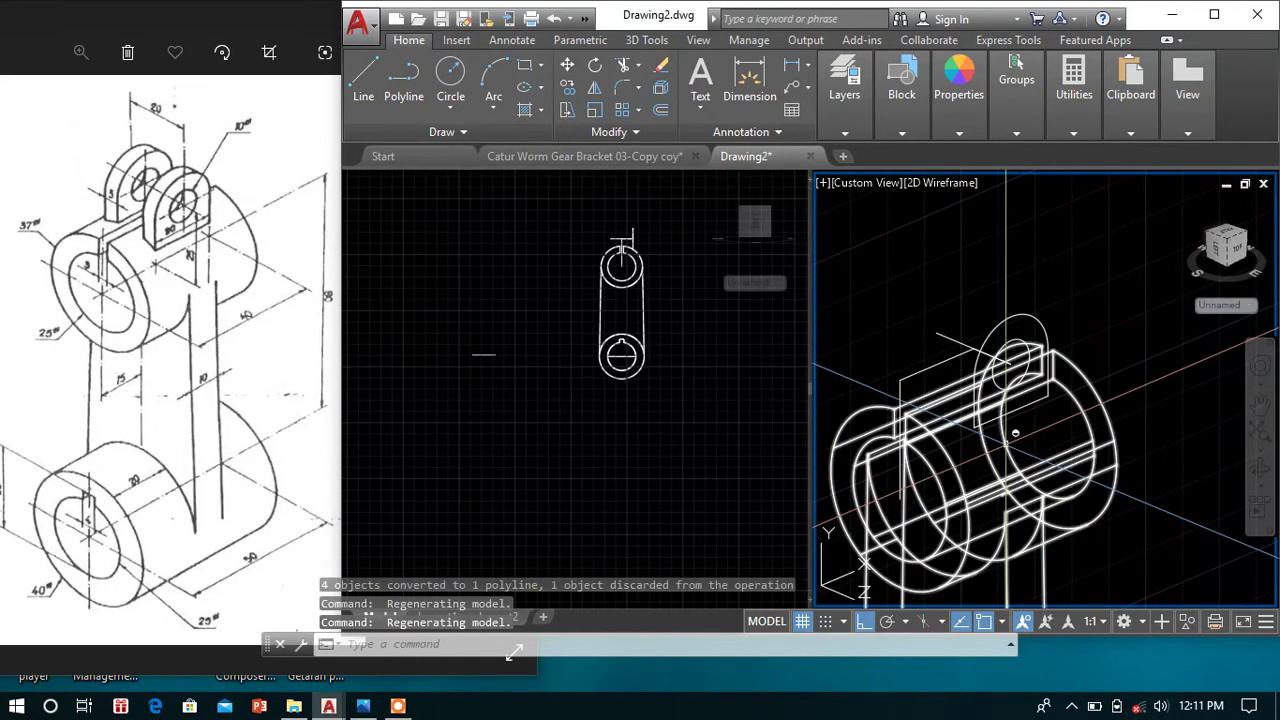
text(Ext)
key(Return)
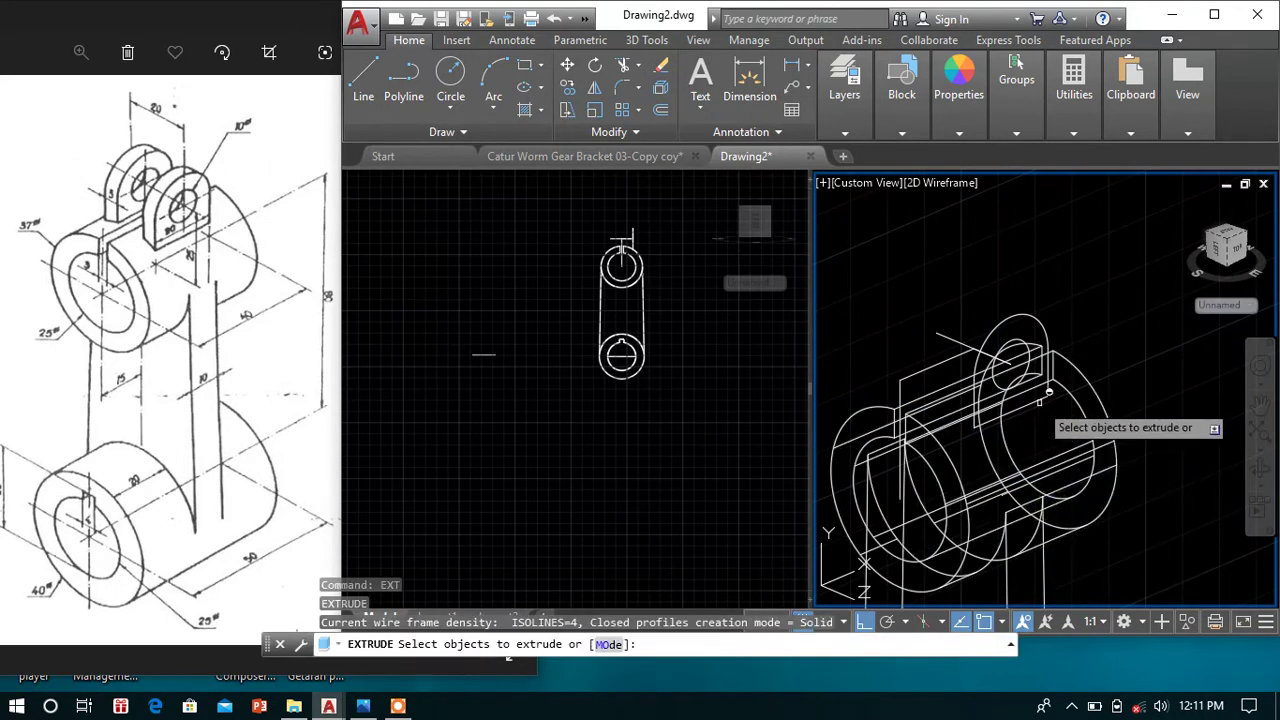
click(1040, 398)
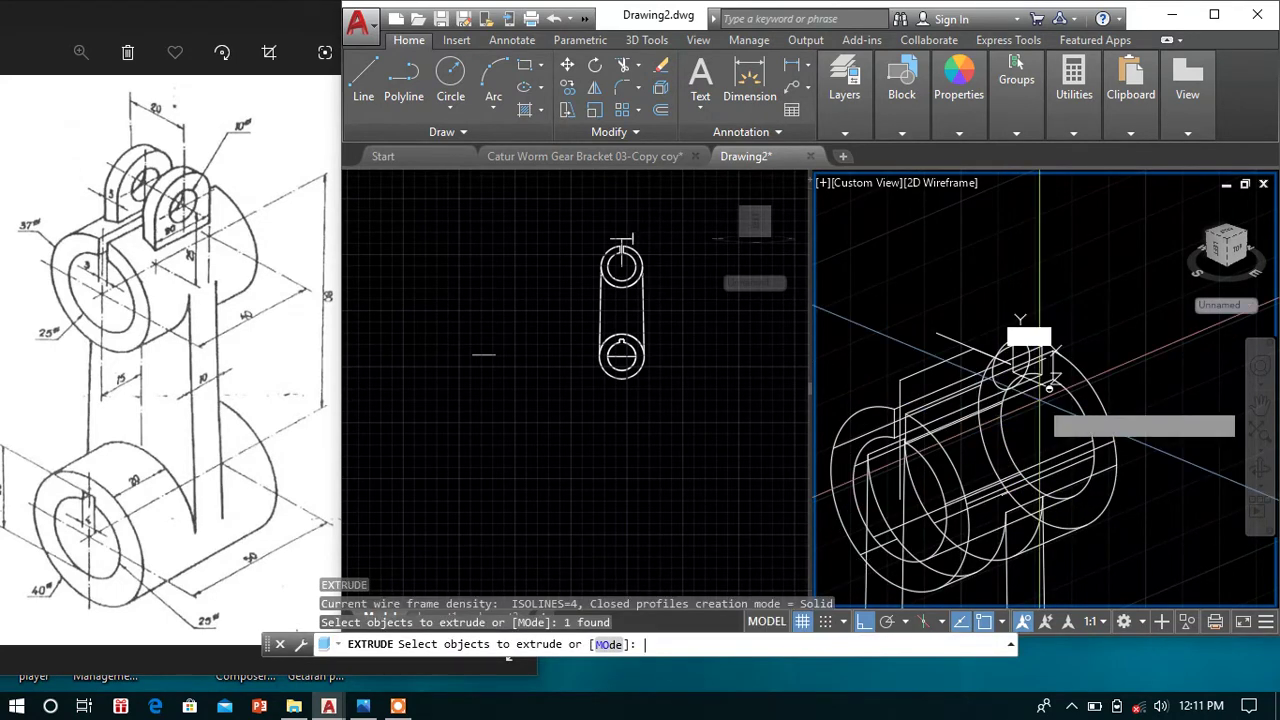
key(Return)
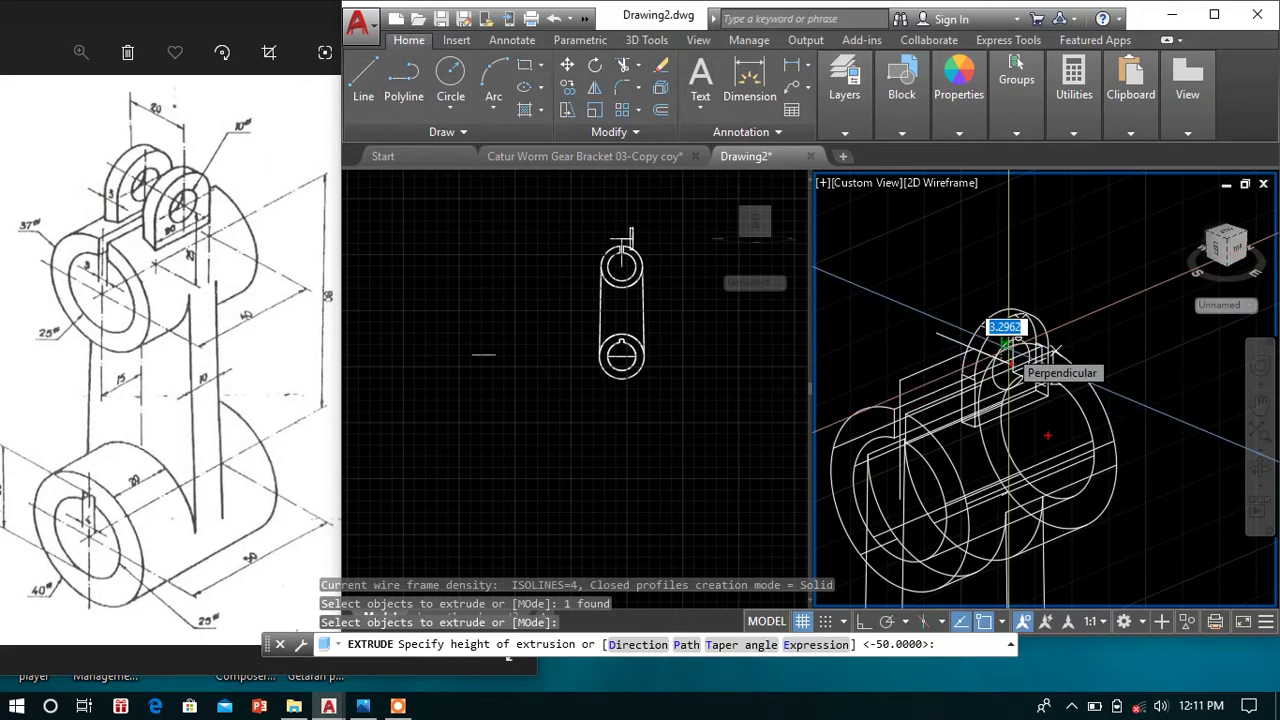
text(5)
key(Return)
- Zoom in on the new solid lug and open the visual styles list
scroll(1010, 338, up, 2)
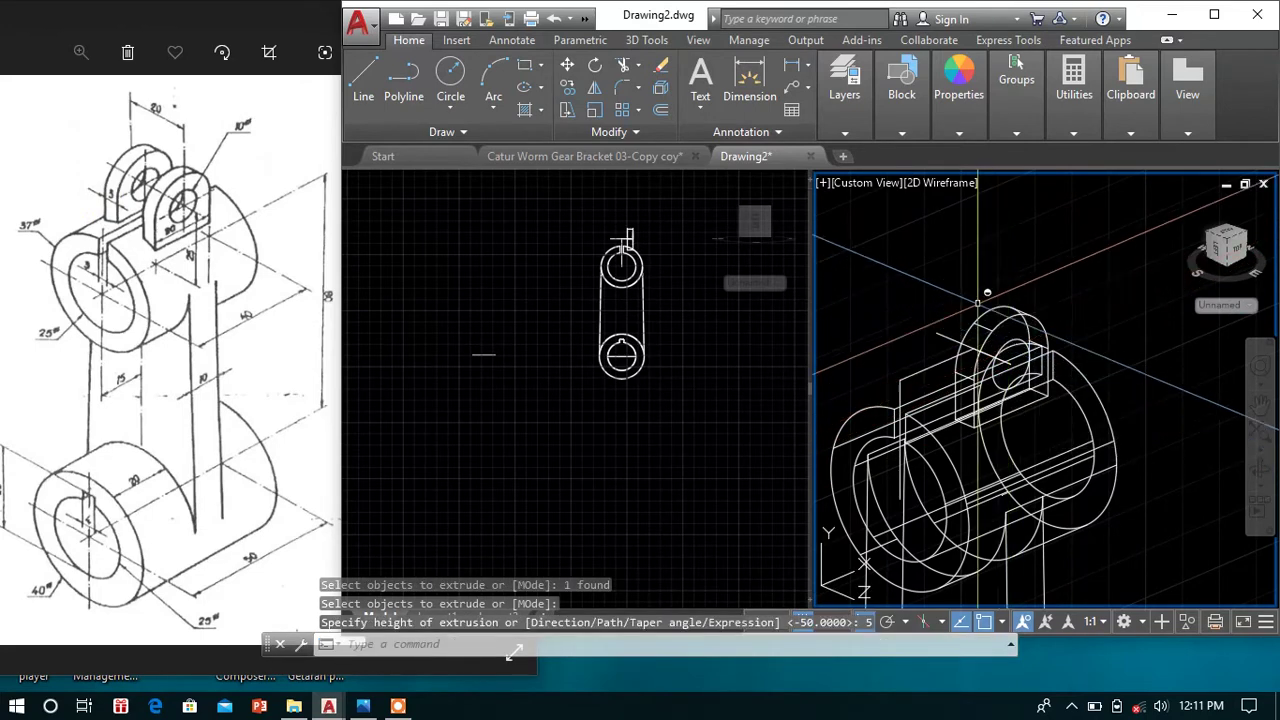
scroll(1010, 338, up, 2)
mouse_move(1010, 338)
shift+middle_down()
mouse_move(986, 294)
mouse_move(999, 284)
shift+middle_up()
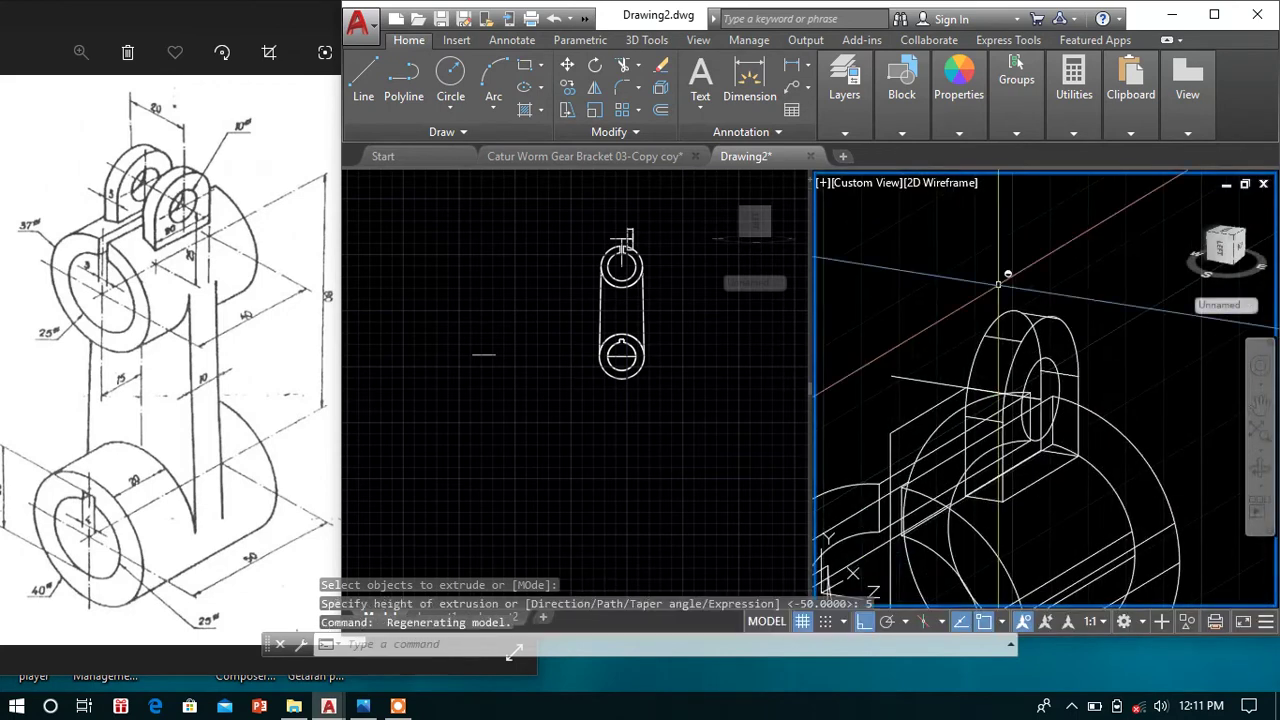
key(Escape)
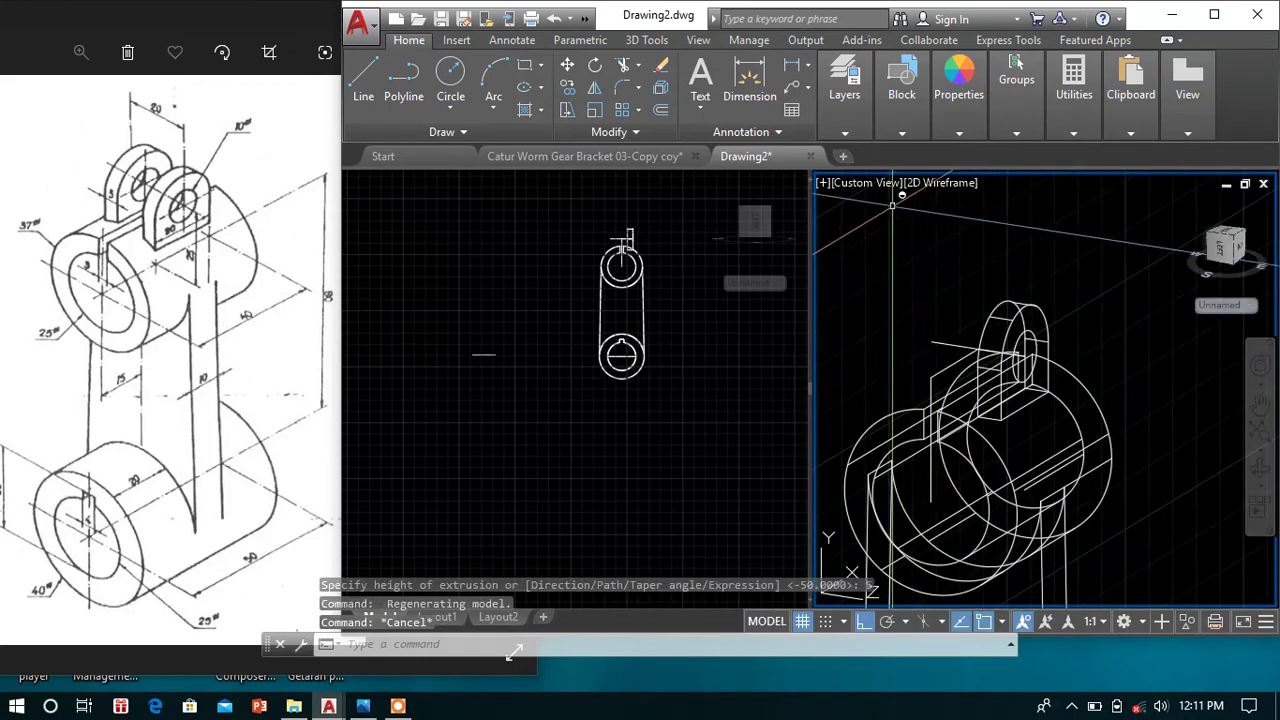
click(958, 184)
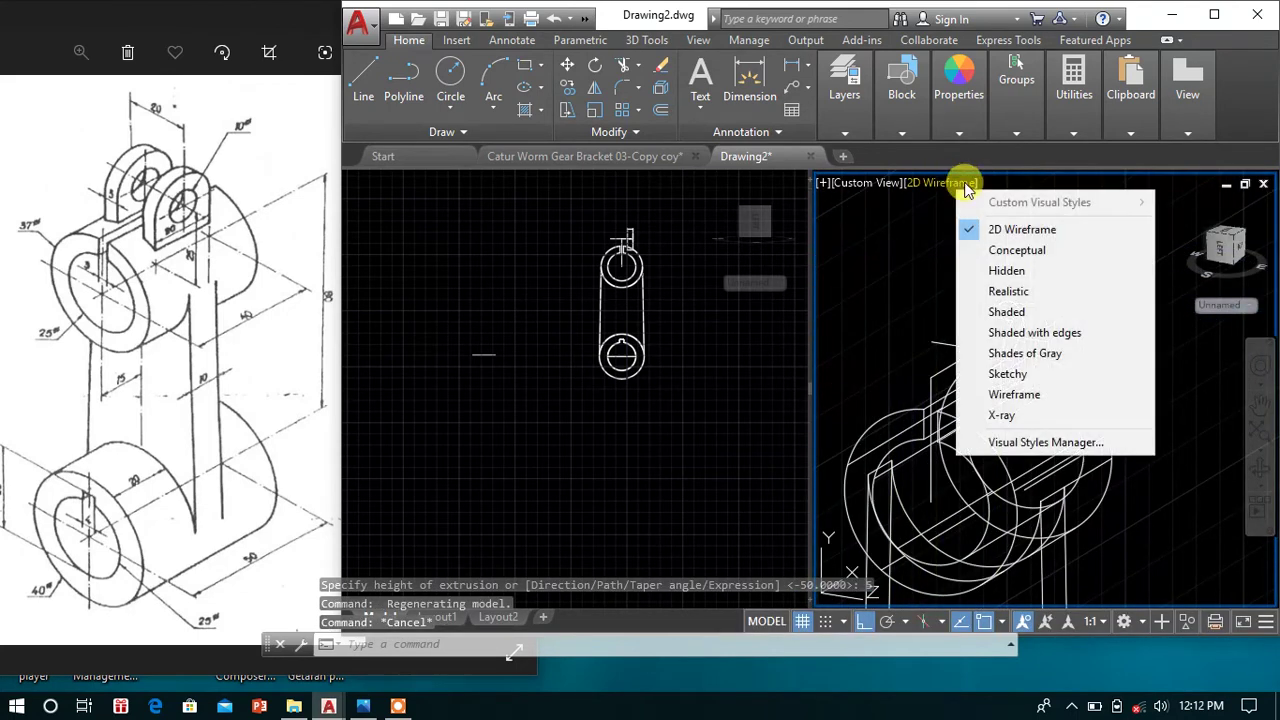
click(1017, 250)
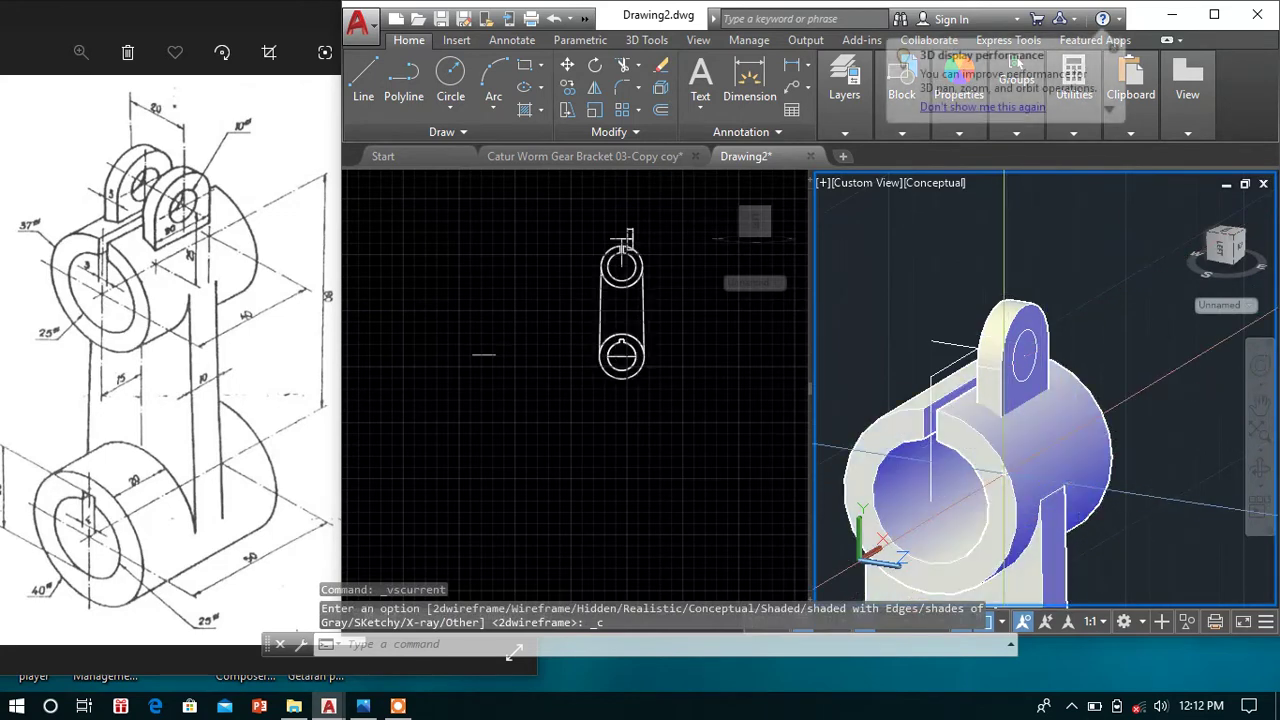
mouse_move(1021, 437)
shift+middle_down()
mouse_move(1042, 427)
mouse_move(1033, 407)
shift+middle_up()
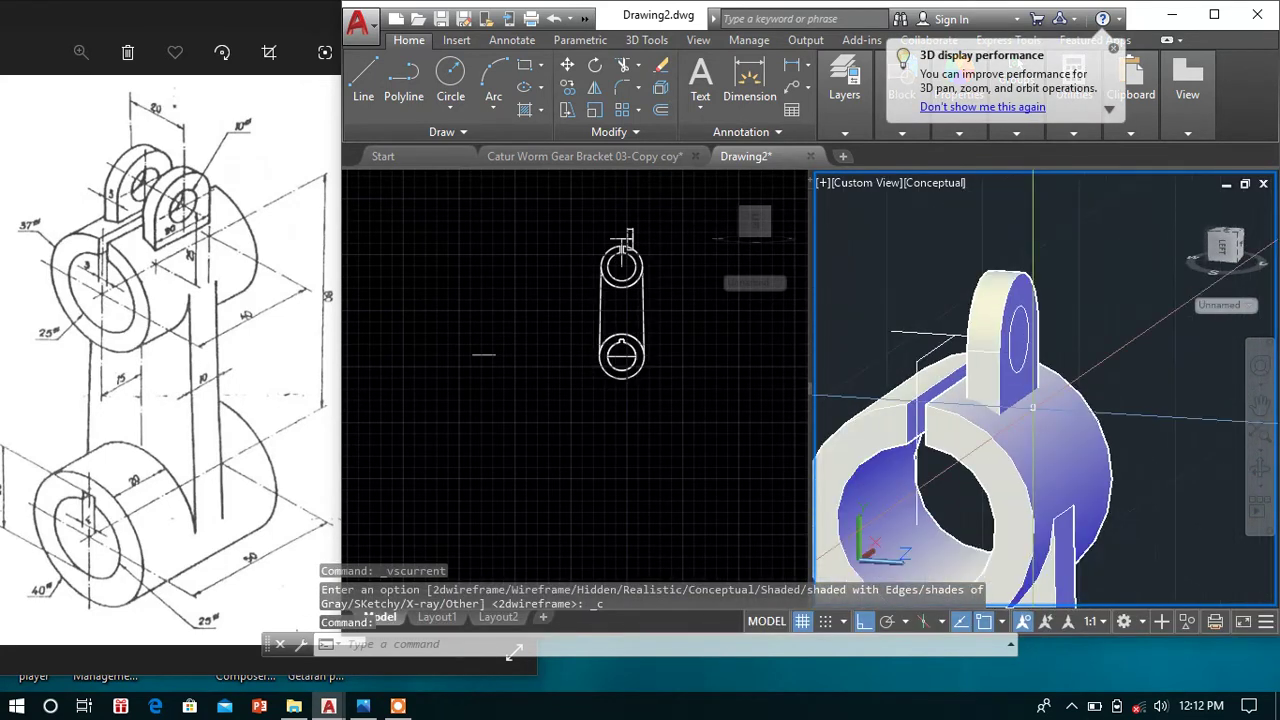
mouse_move(1127, 311)
shift+middle_down()
mouse_move(1097, 303)
mouse_move(1090, 322)
shift+middle_up()
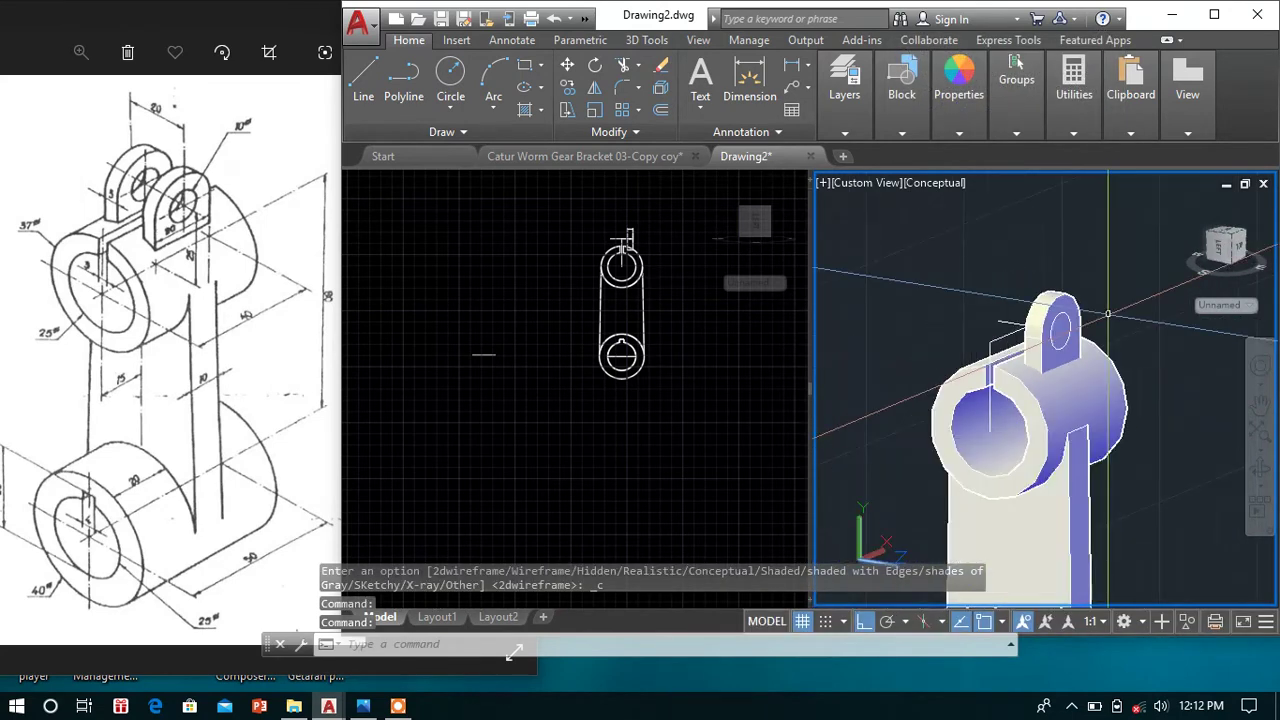
scroll(1077, 297, up, 3)
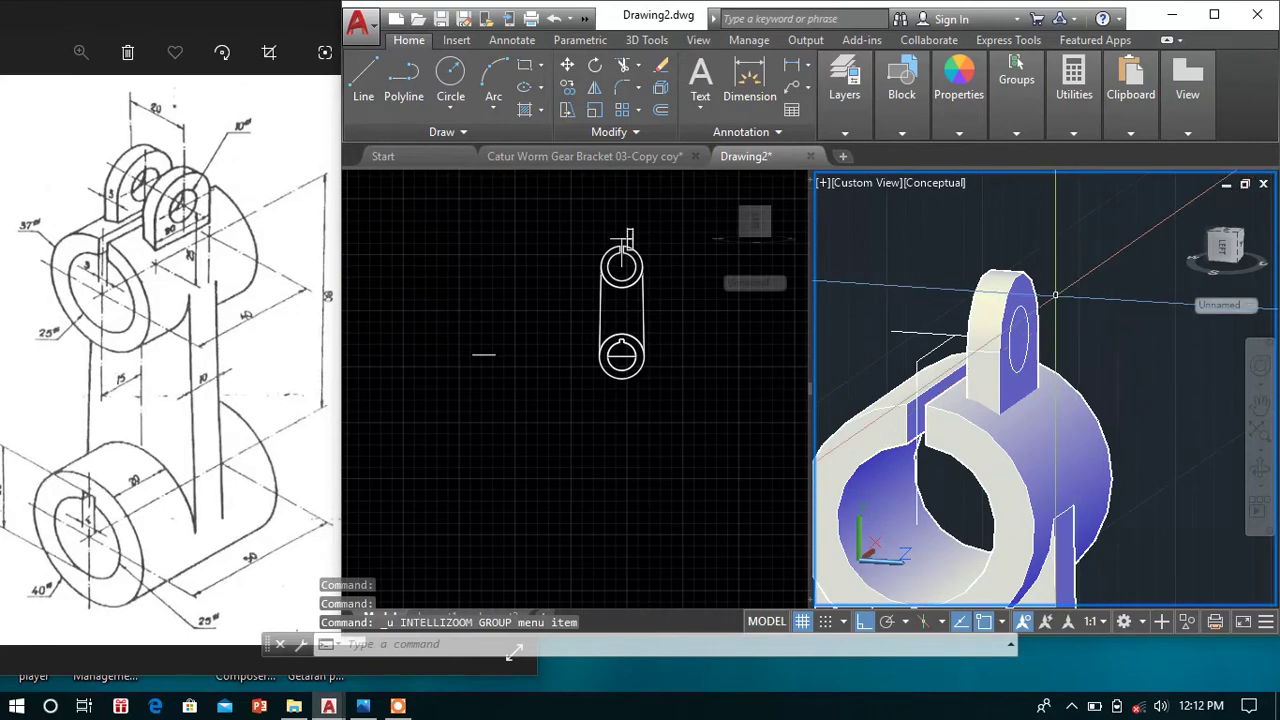
mouse_move(1055, 295)
shift+middle_down()
mouse_move(1035, 300)
mouse_move(1050, 343)
mouse_move(1094, 346)
mouse_move(1089, 366)
mouse_move(969, 371)
mouse_move(968, 430)
mouse_move(1000, 386)
mouse_move(1080, 366)
mouse_move(1080, 351)
mouse_move(1122, 363)
mouse_move(1089, 337)
mouse_move(1037, 331)
mouse_move(1089, 334)
mouse_move(1069, 356)
mouse_move(1057, 343)
mouse_move(1070, 347)
shift+middle_up()
key(ctrl+shift+w)
- Undo the last three changes and reorient the model
key(ctrl+z)
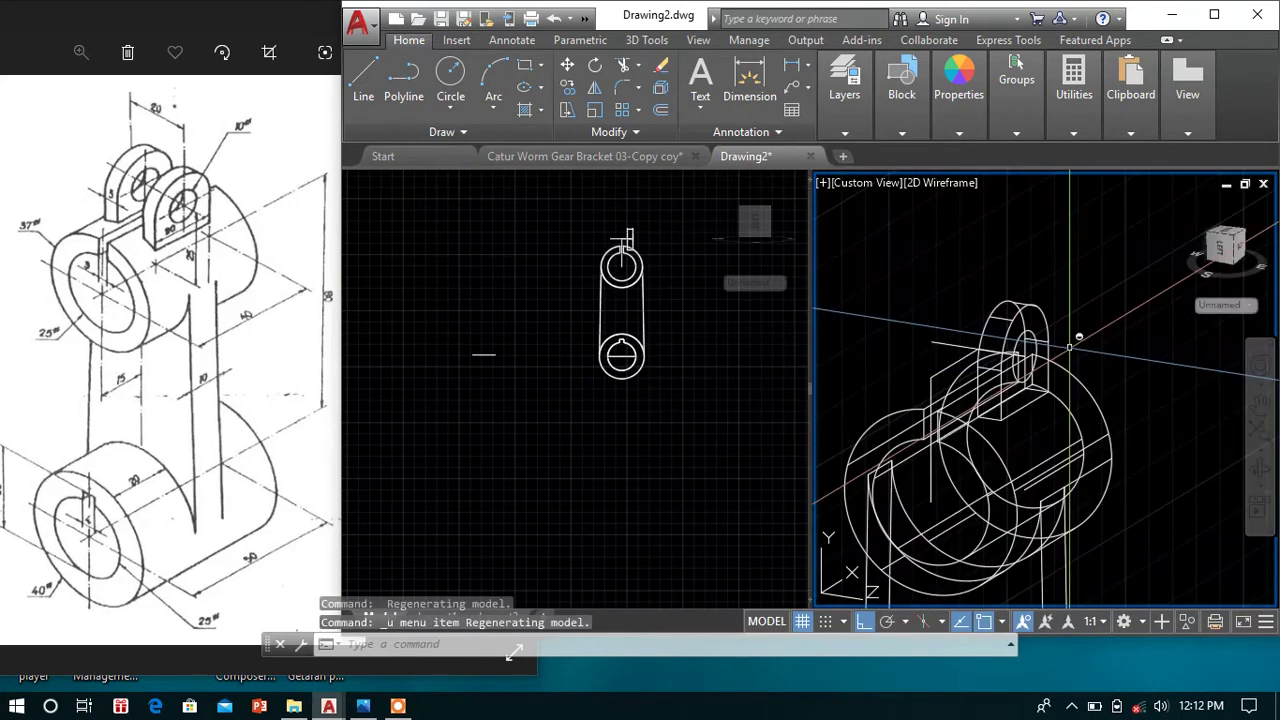
key(ctrl+z)
key(ctrl+z)
key(ctrl+z)
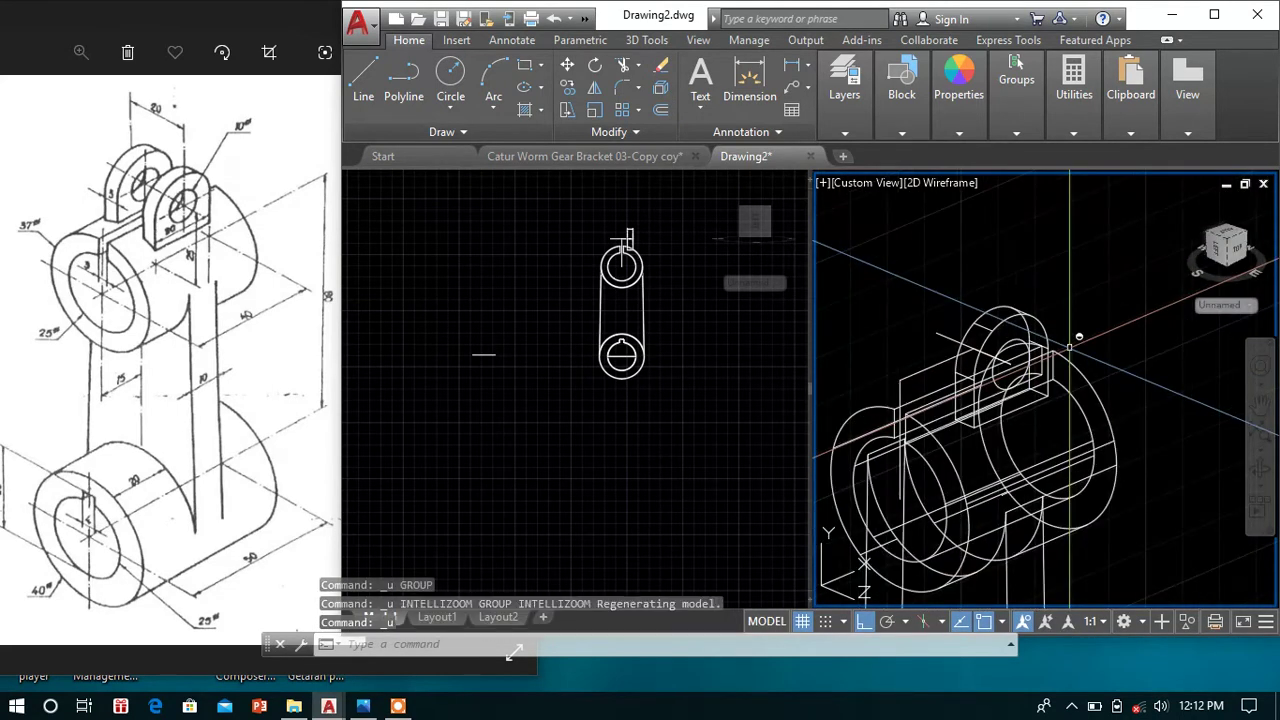
key(ctrl+z)
mouse_move(1077, 320)
shift+middle_down()
mouse_move(1051, 317)
mouse_move(1066, 334)
shift+middle_up()
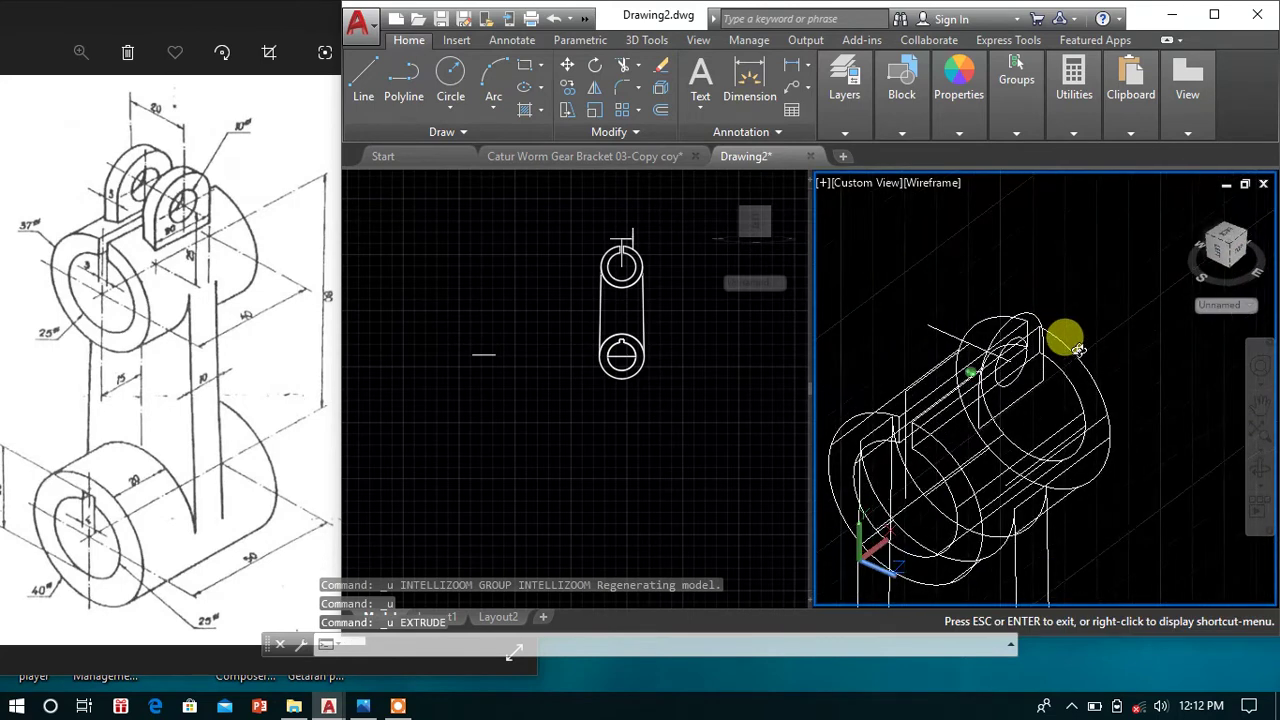
- Draw a 25-unit line from a midpoint on the lug
click(376, 77)
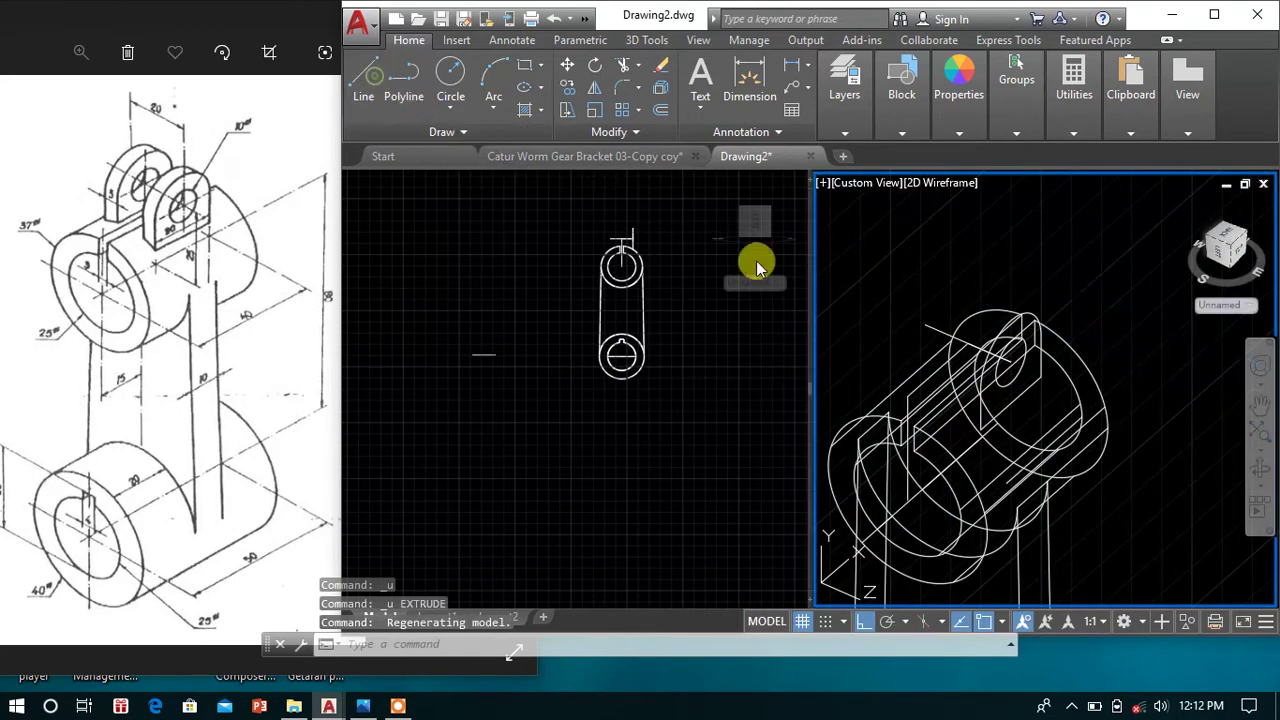
click(969, 343)
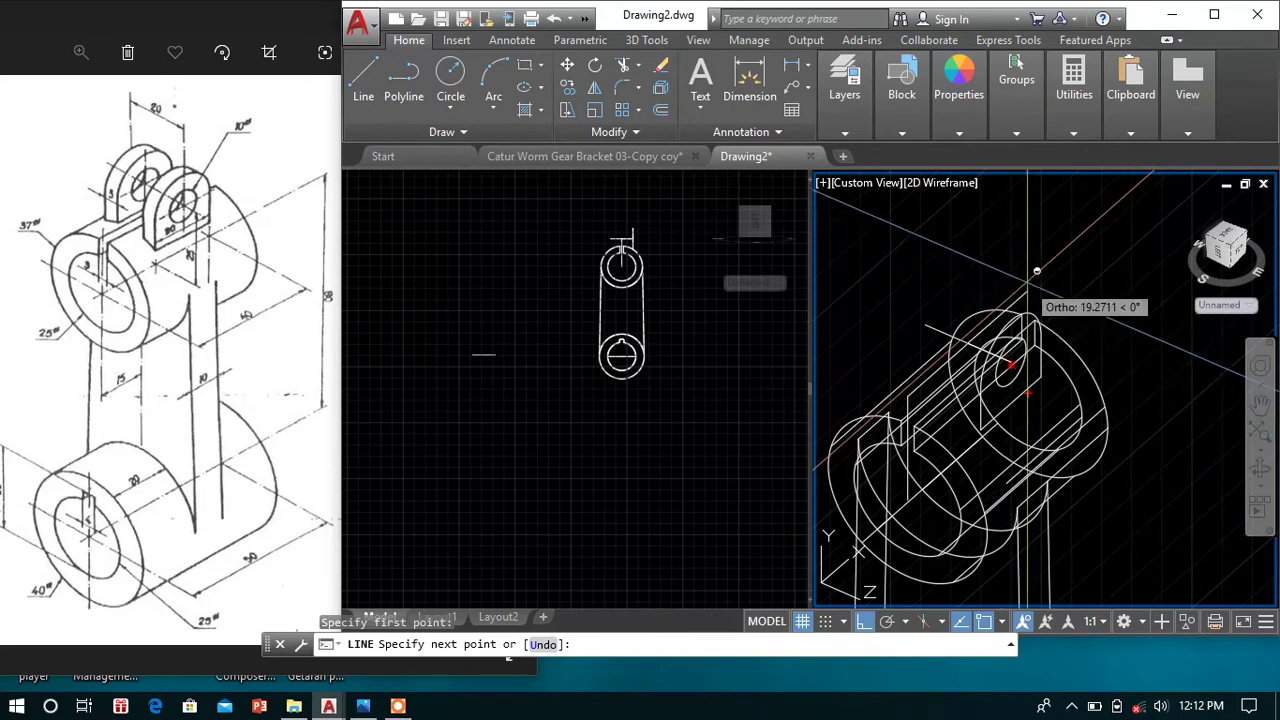
shift+middle_drag(994, 286, 931, 354)
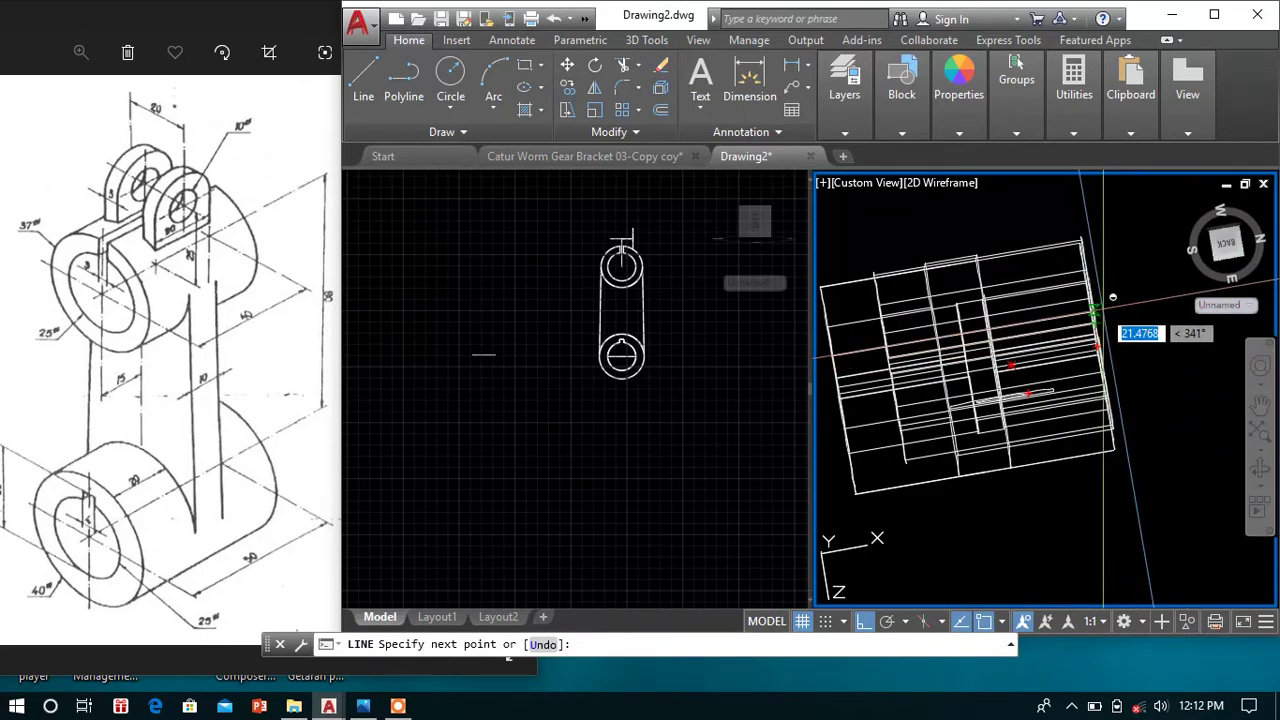
shift+middle_drag(1086, 294, 1063, 200)
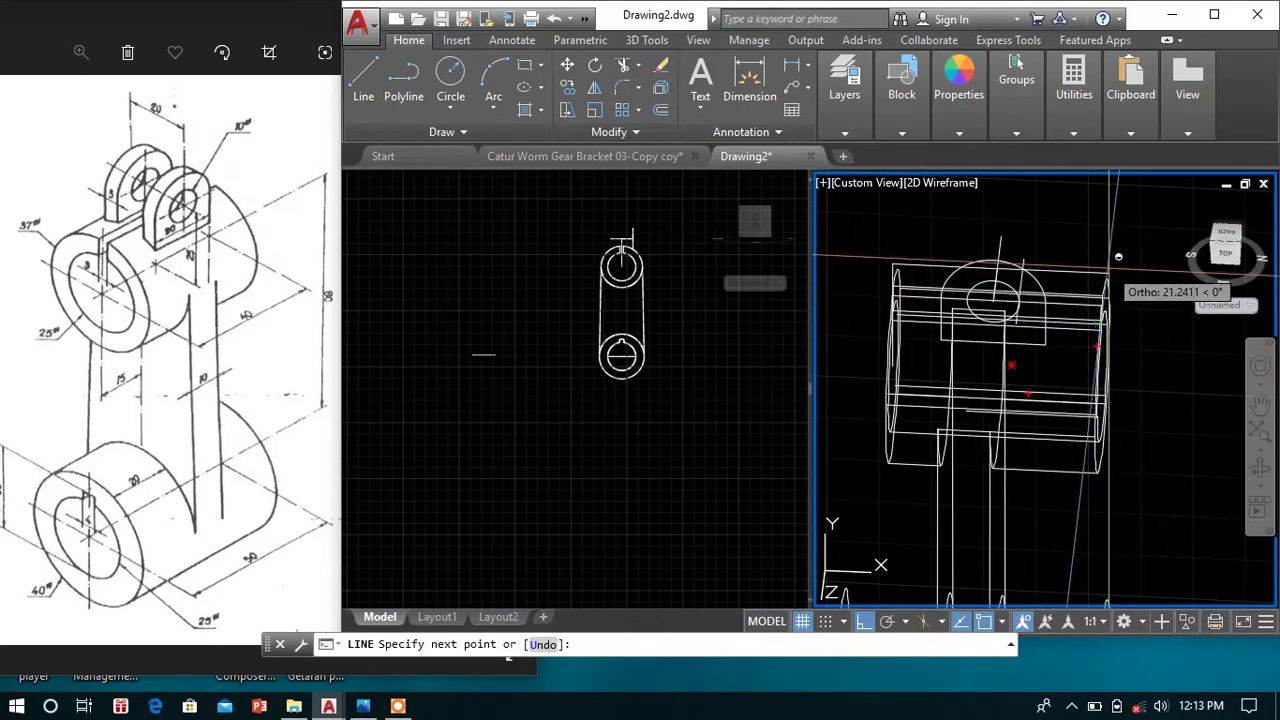
shift+middle_drag(1118, 257, 1153, 277)
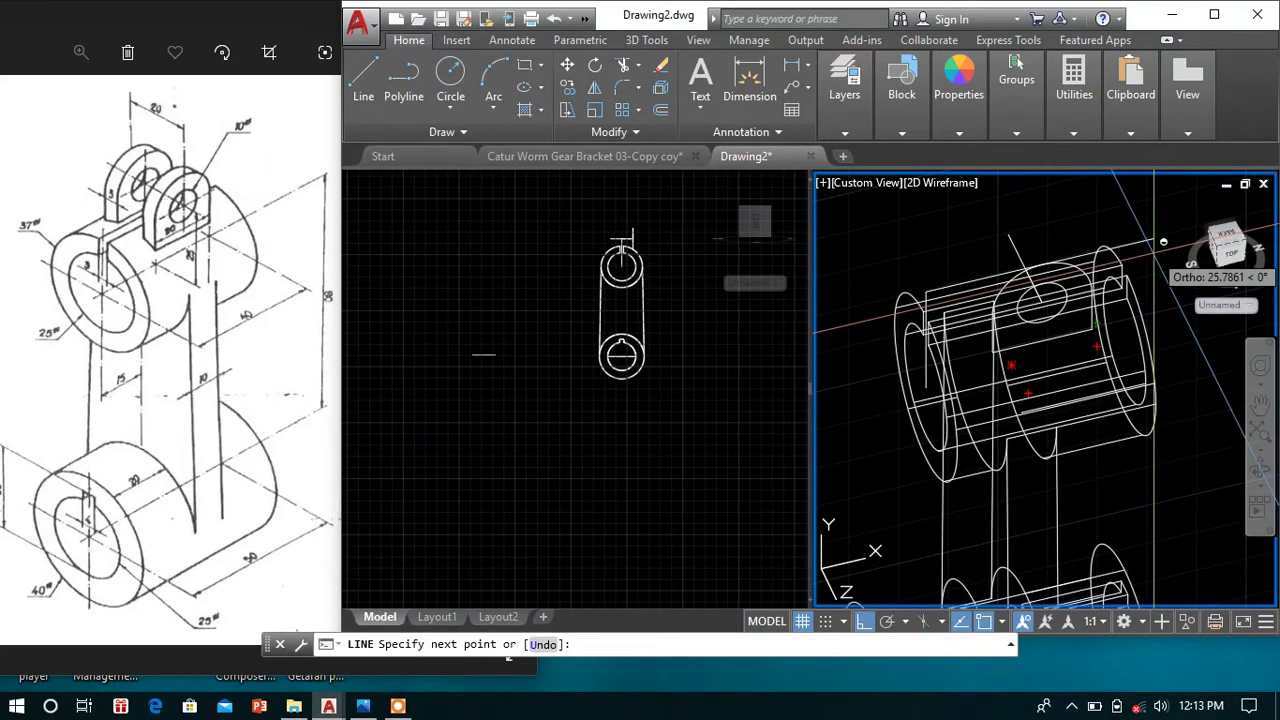
text(25)
key(Return)
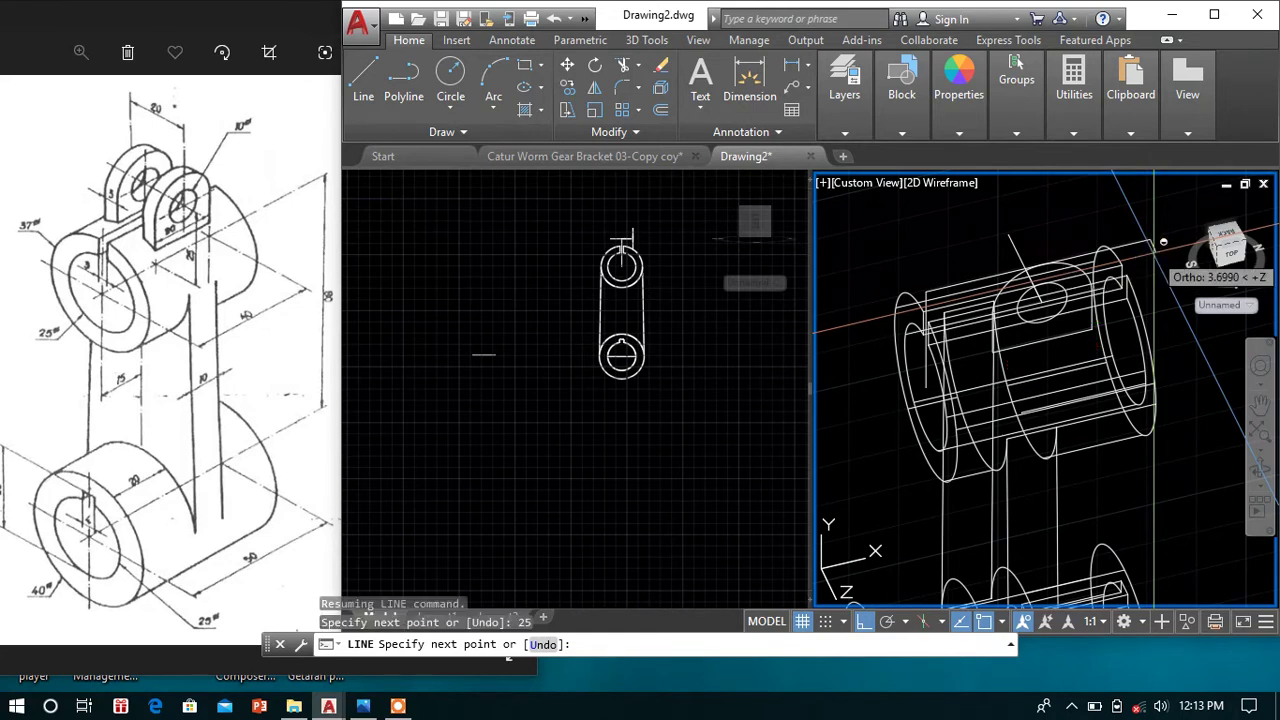
right_click(1110, 192)
click(1128, 201)
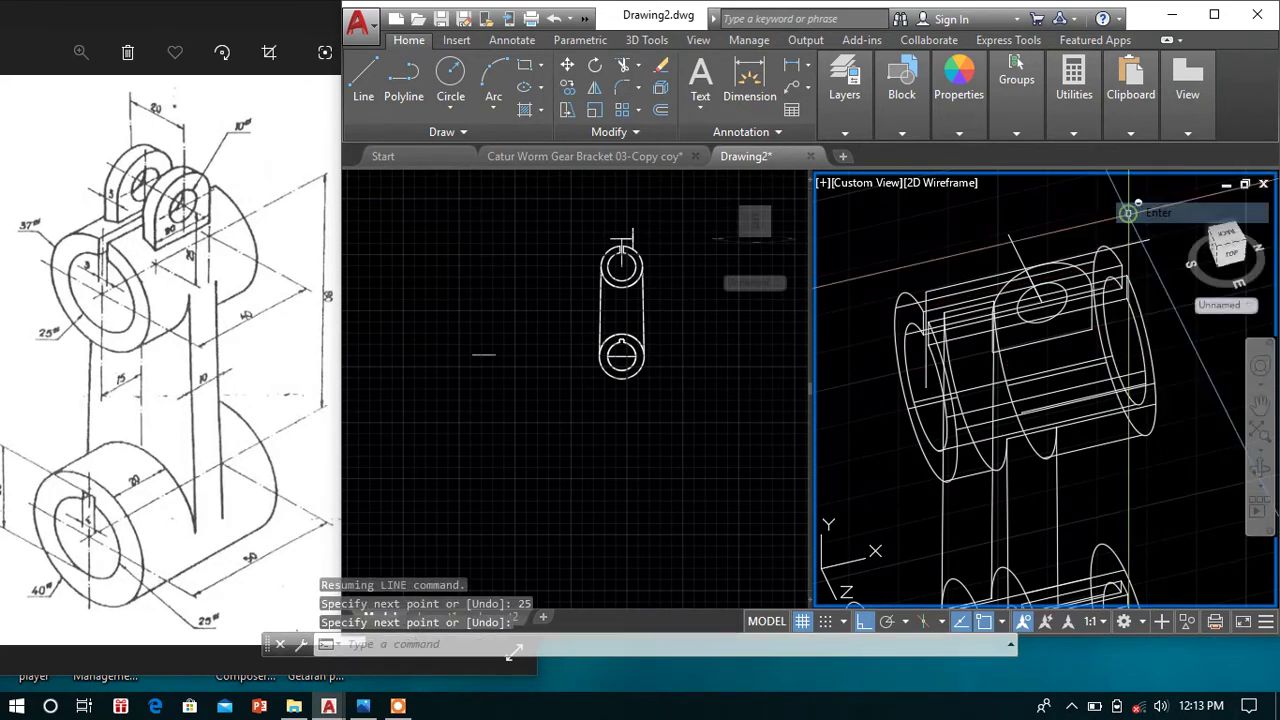
- Undo the two helper lines just drawn on the bracket
mouse_move(1100, 248)
shift+middle_down()
mouse_move(1155, 300)
mouse_move(1109, 301)
mouse_move(1143, 300)
mouse_move(1126, 240)
shift+middle_up()
key(ctrl+z)
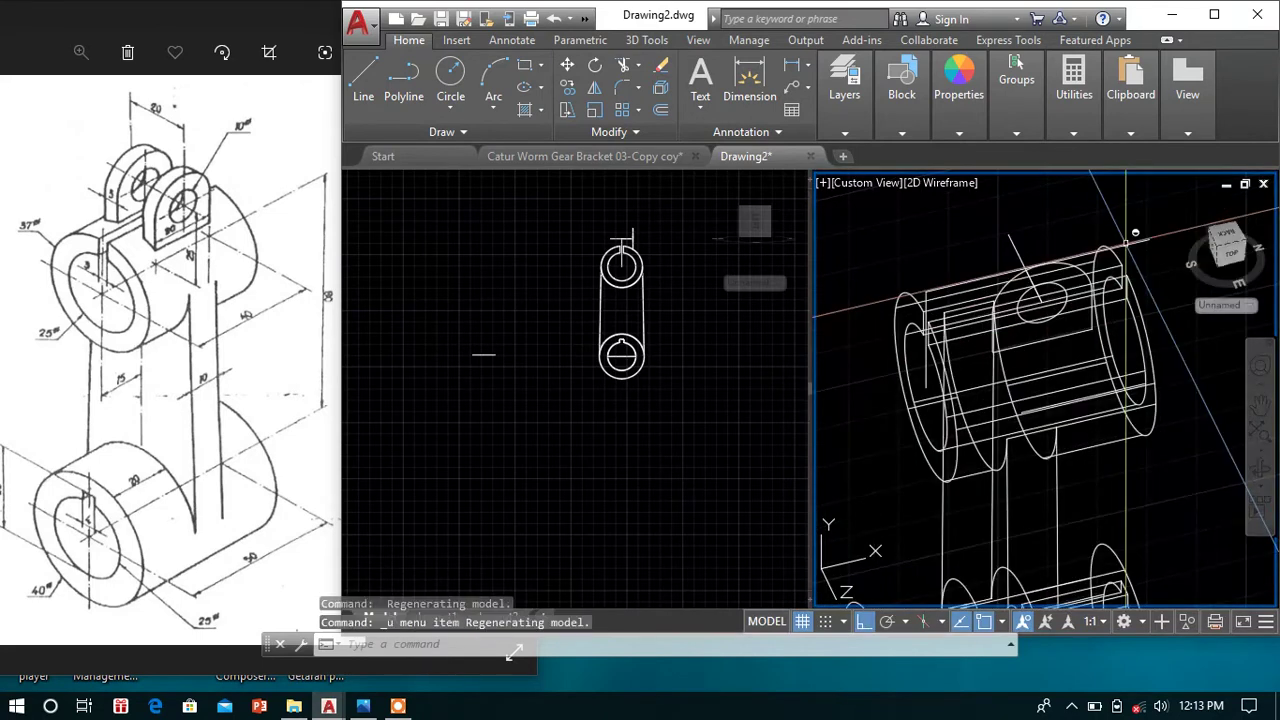
key(ctrl+z)
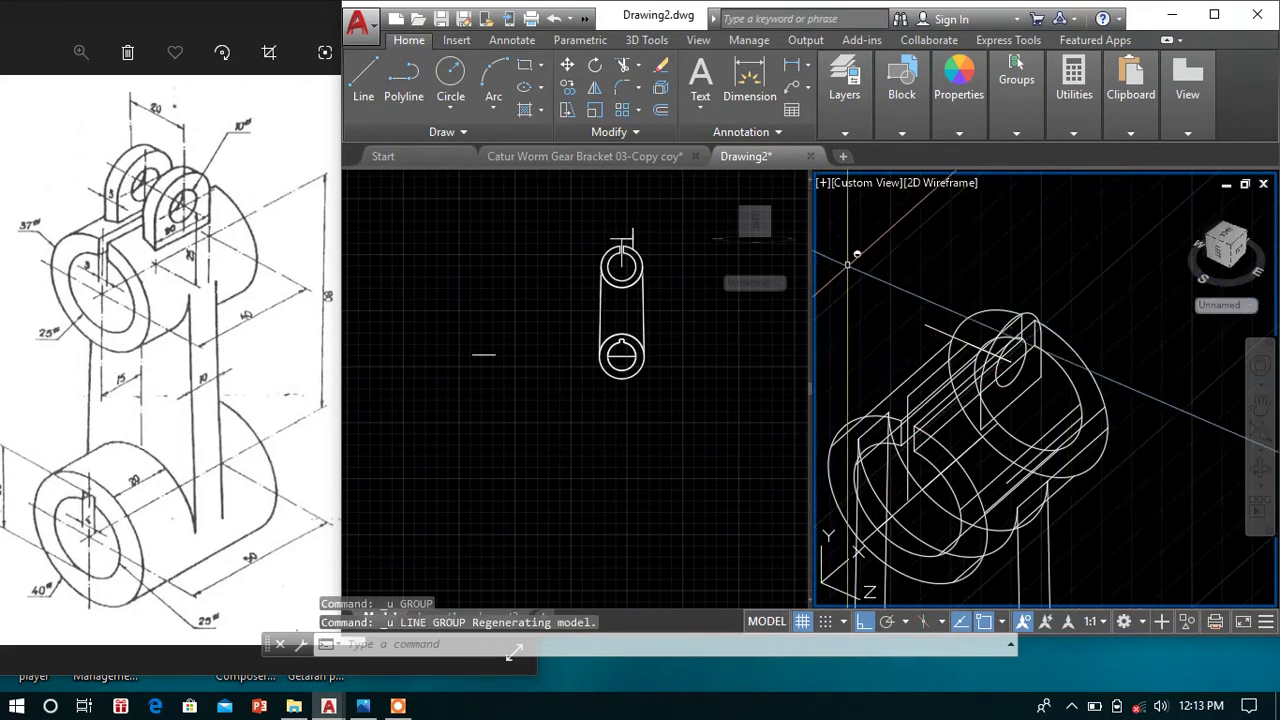
shift+middle_drag(1068, 308, 925, 265)
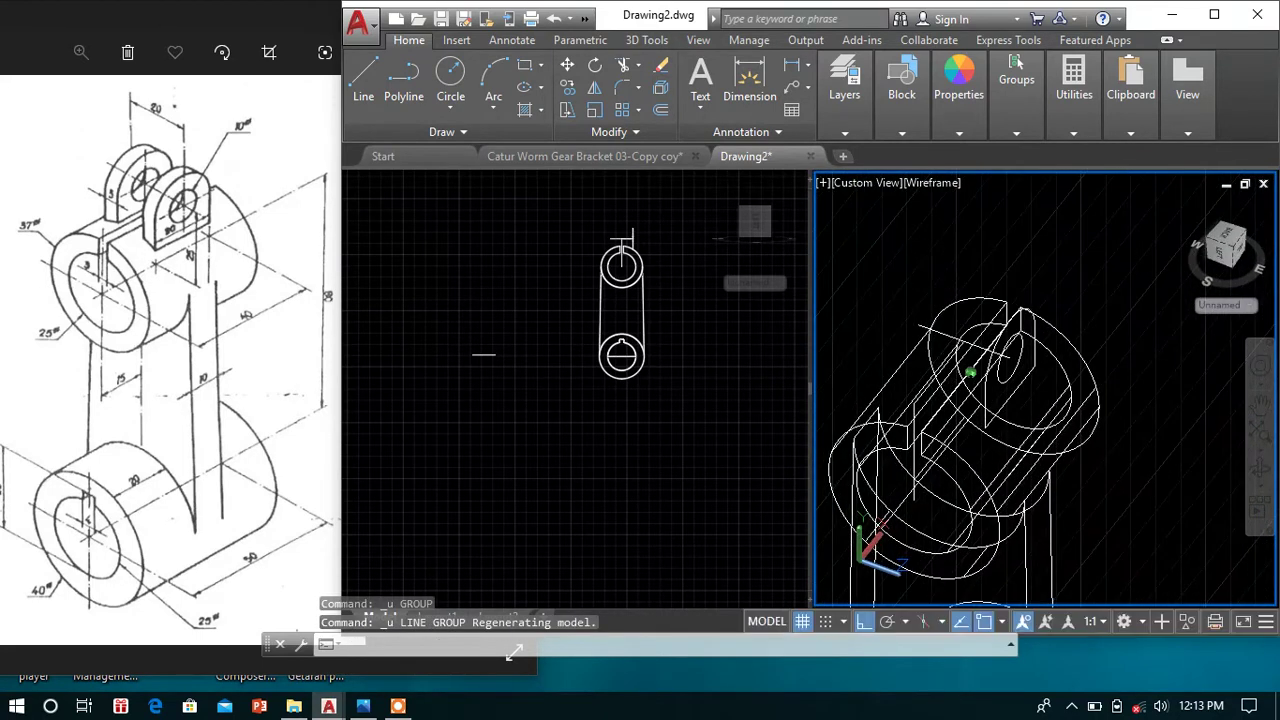
- Draw a 20-unit line from the upper lug, starting at 5
click(390, 100)
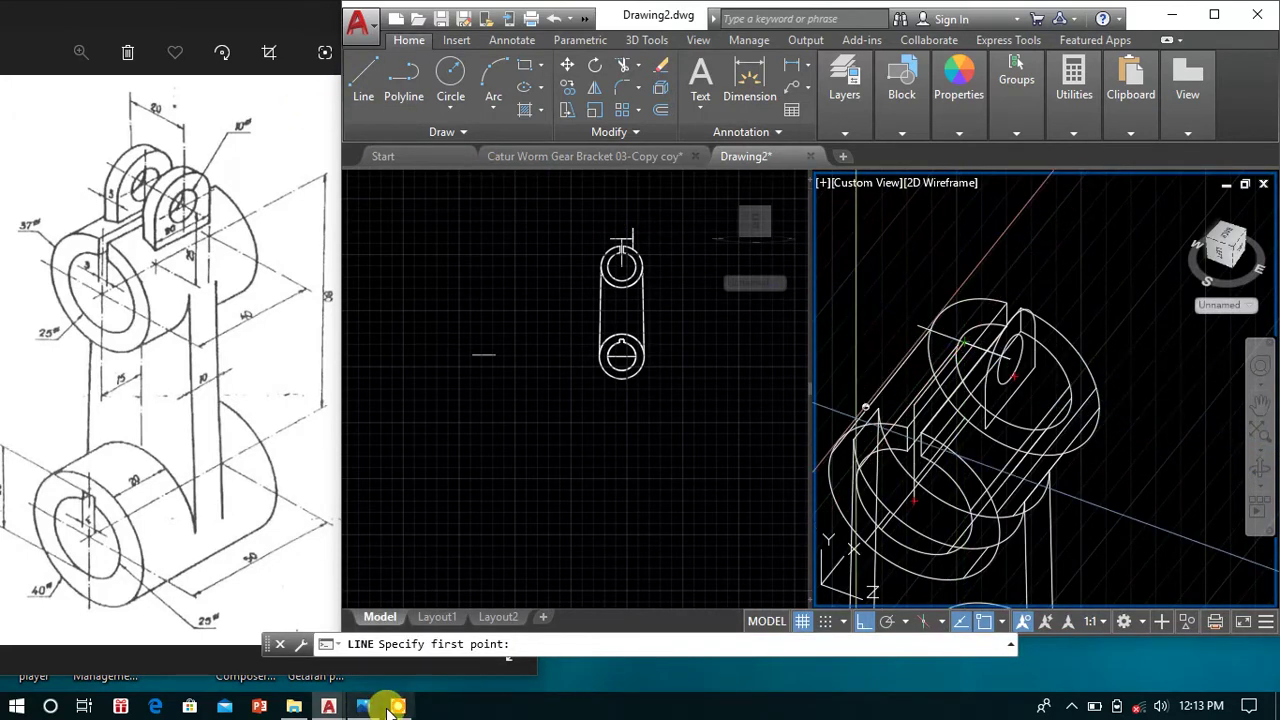
mouse_move(398, 706)
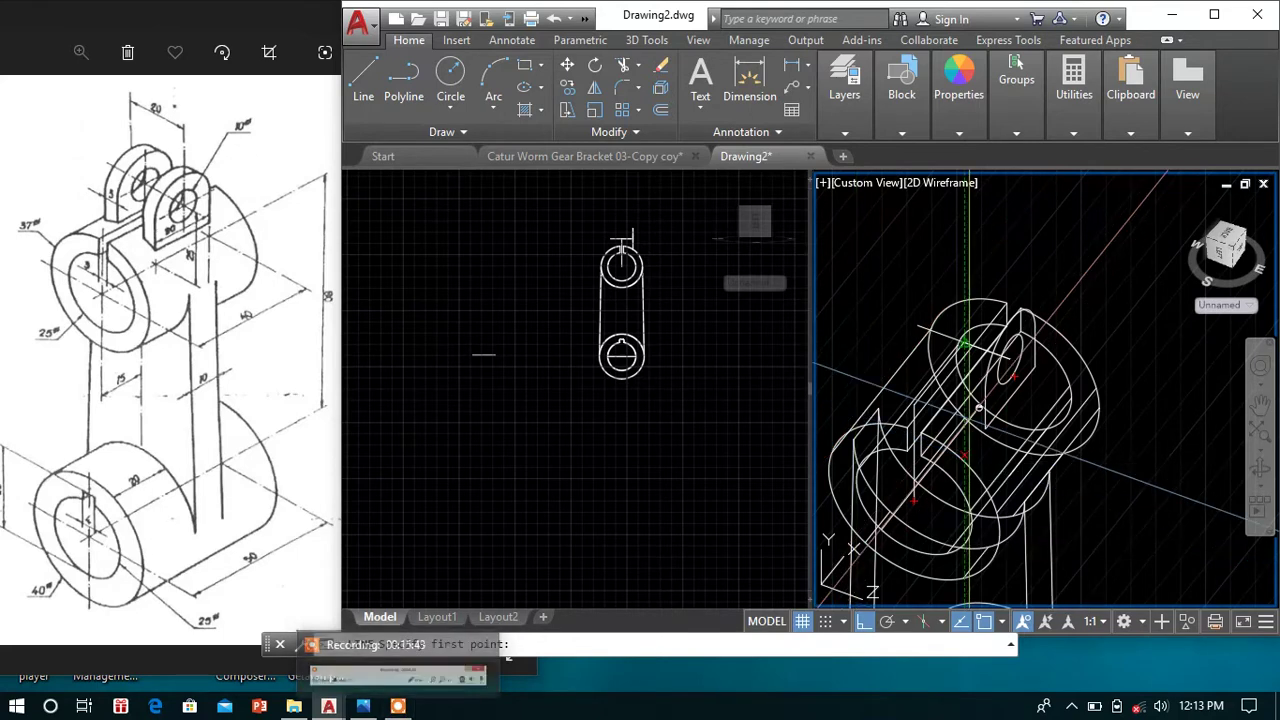
drag(1150, 285, 1021, 235)
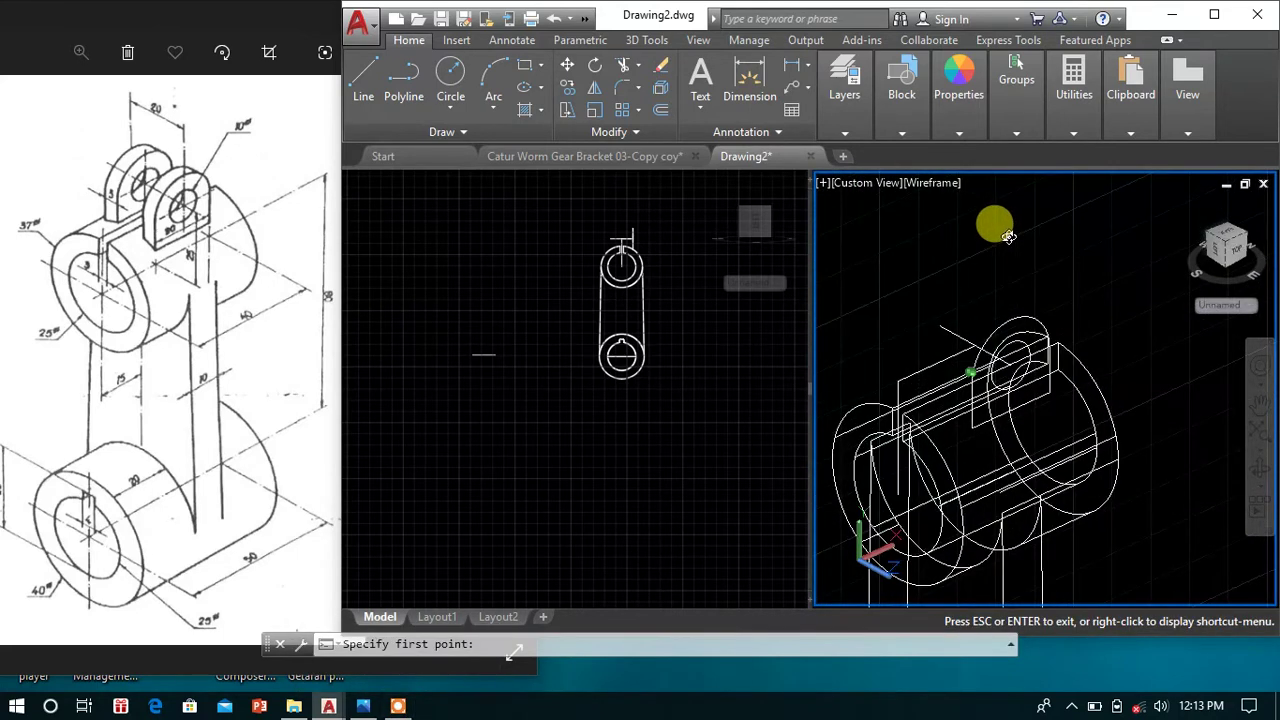
shift+middle_drag(1021, 235, 994, 223)
text(5)
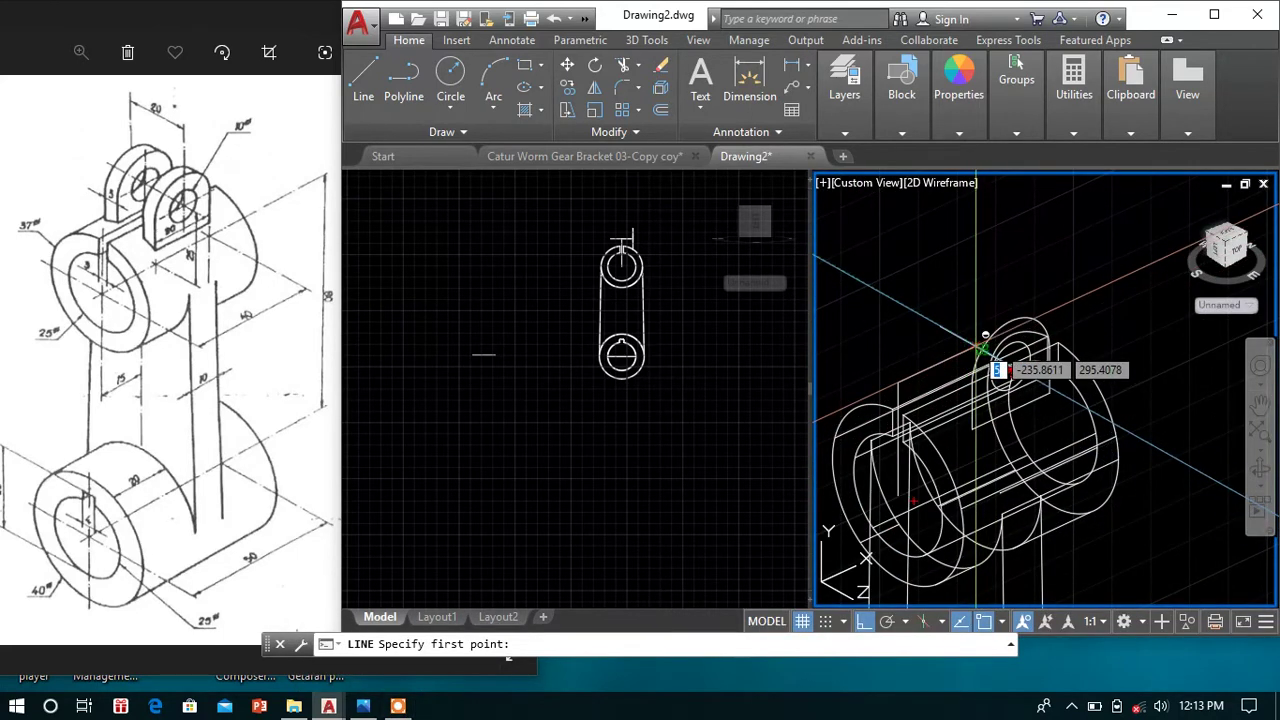
key(Return)
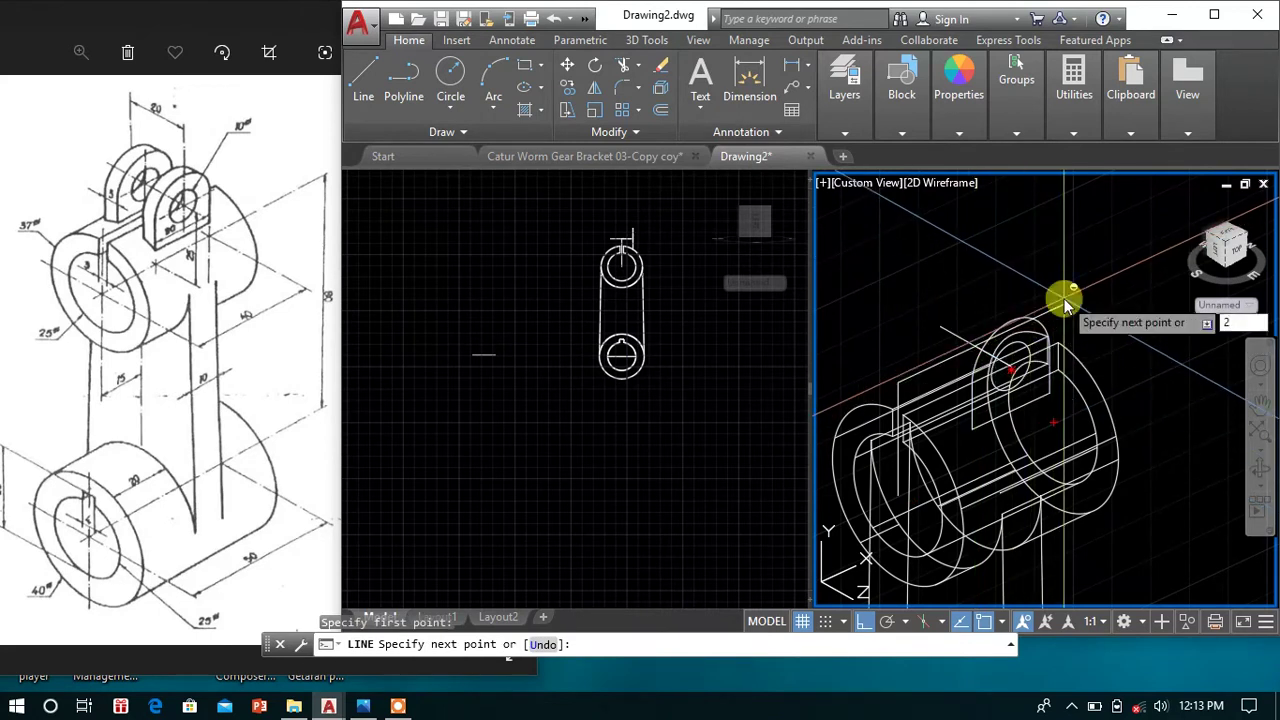
right_click(1070, 300)
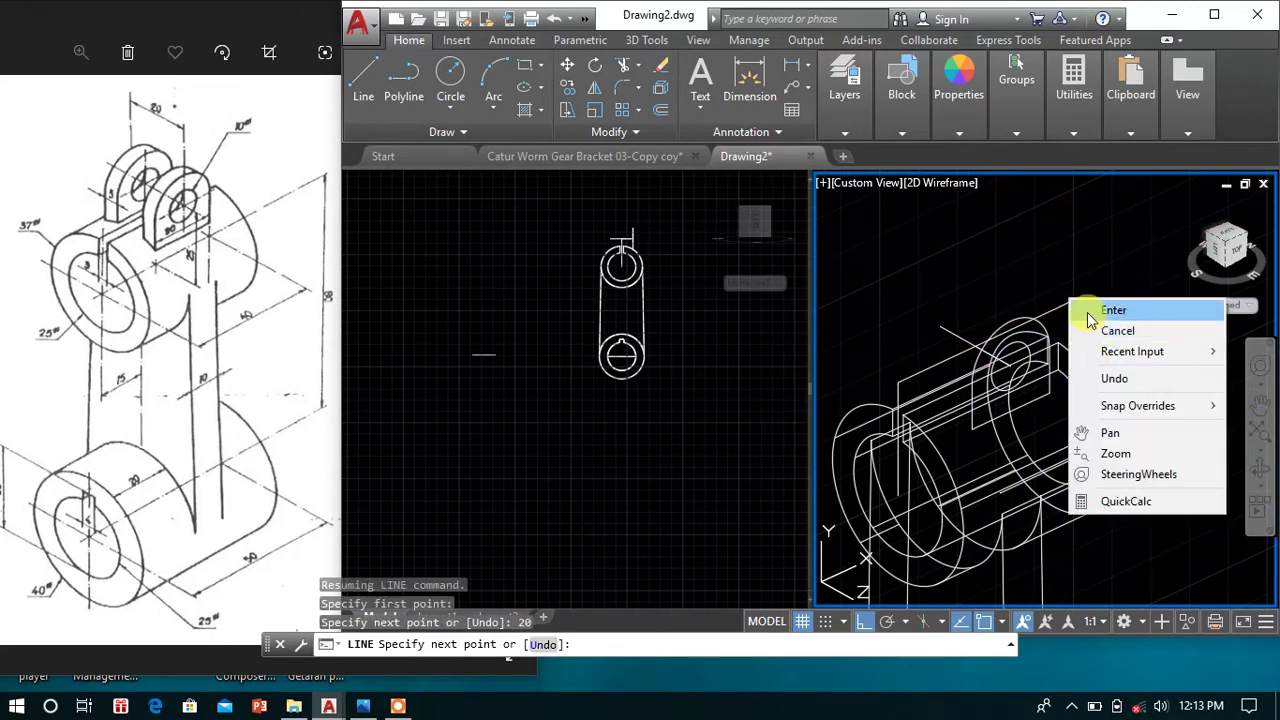
click(1097, 304)
shift+middle_drag(1097, 300, 600, 195)
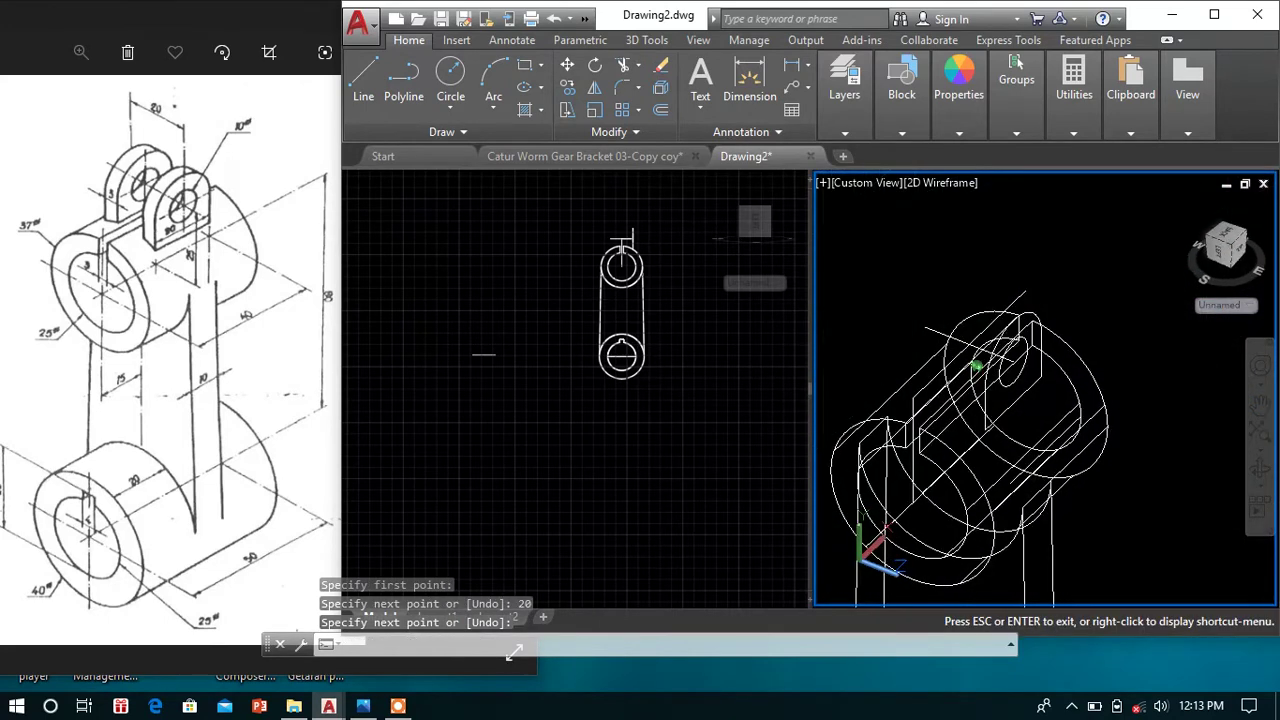
- Mirror the lug outline keeping the source, then undo the mirror and the 20-unit line
click(592, 88)
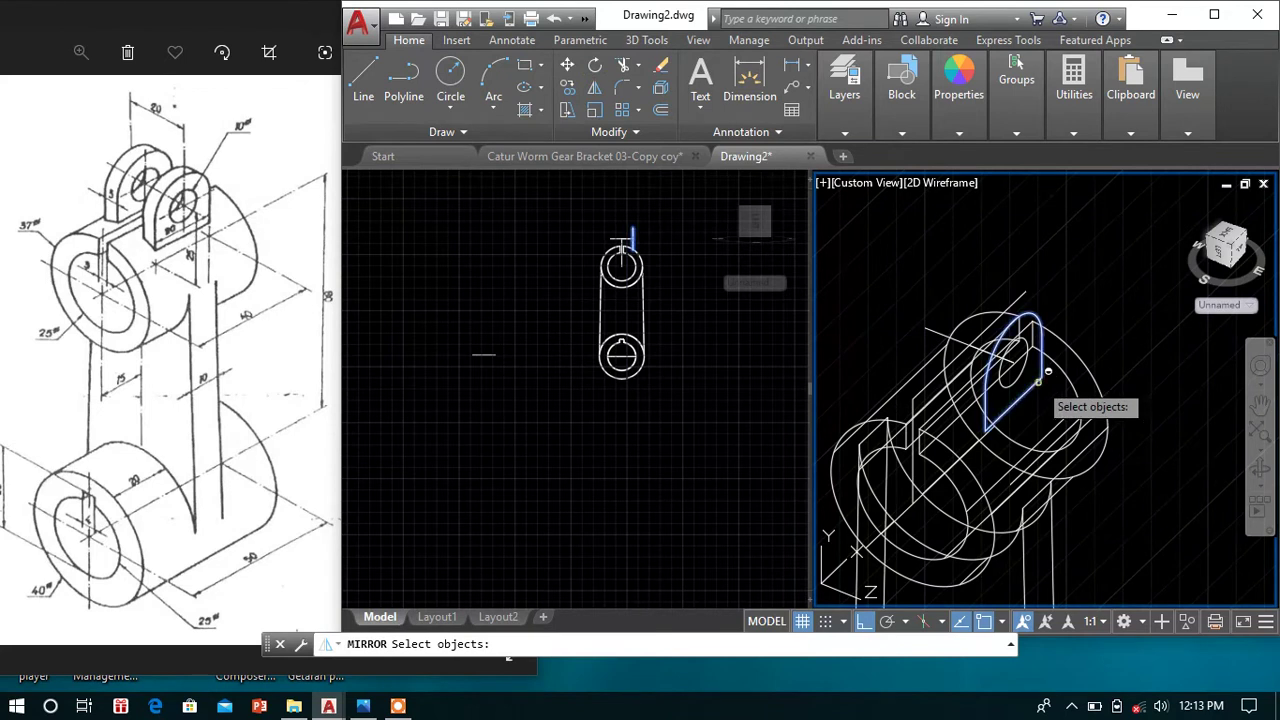
key(Return)
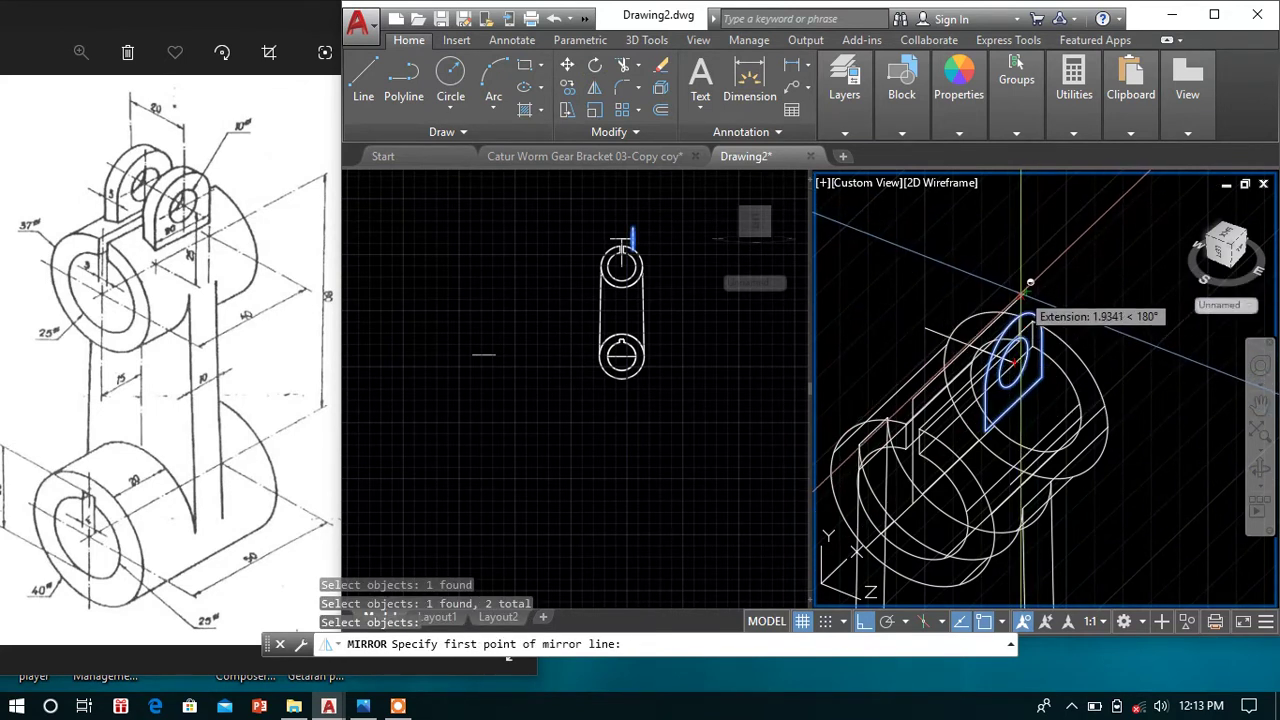
click(1024, 291)
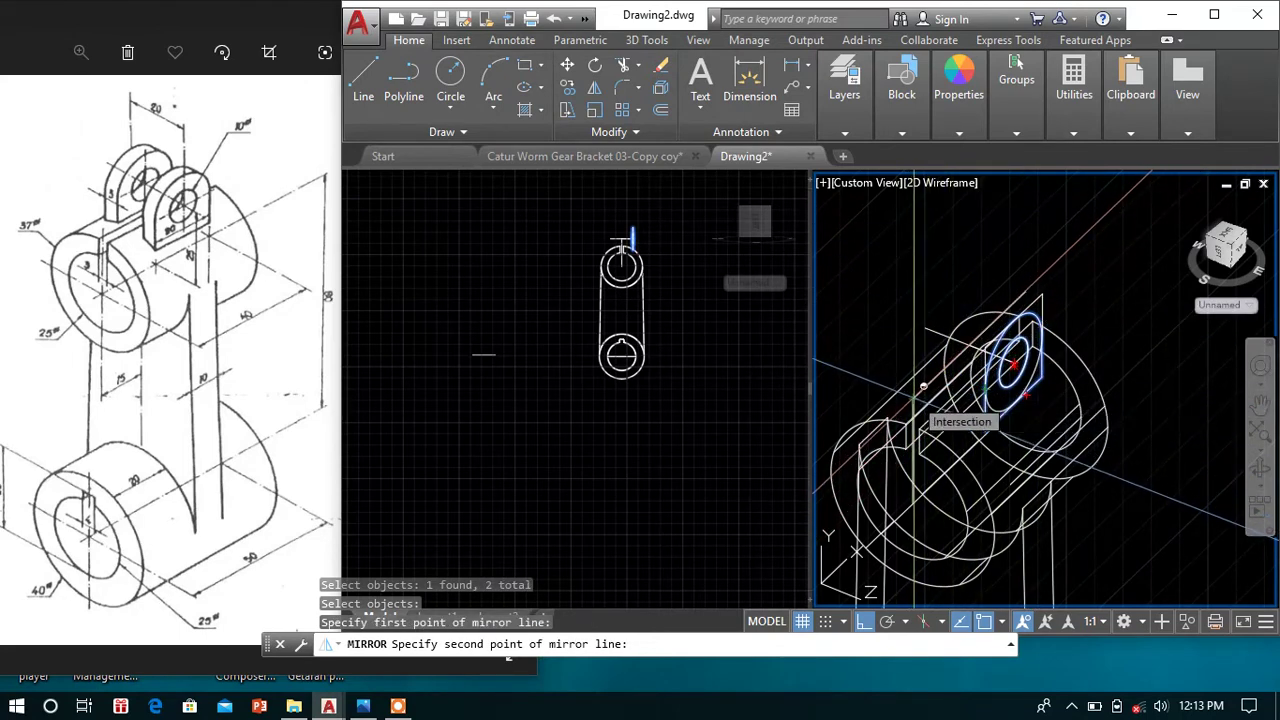
click(920, 390)
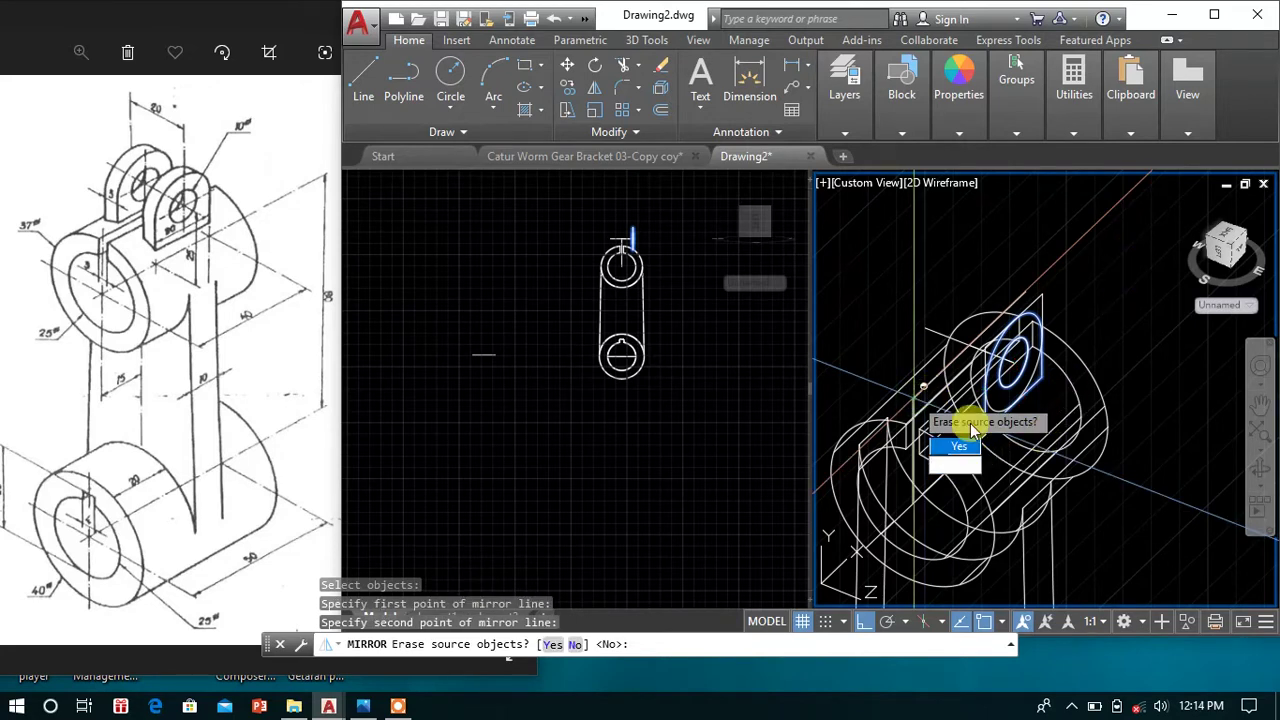
right_click(1046, 394)
click(1066, 397)
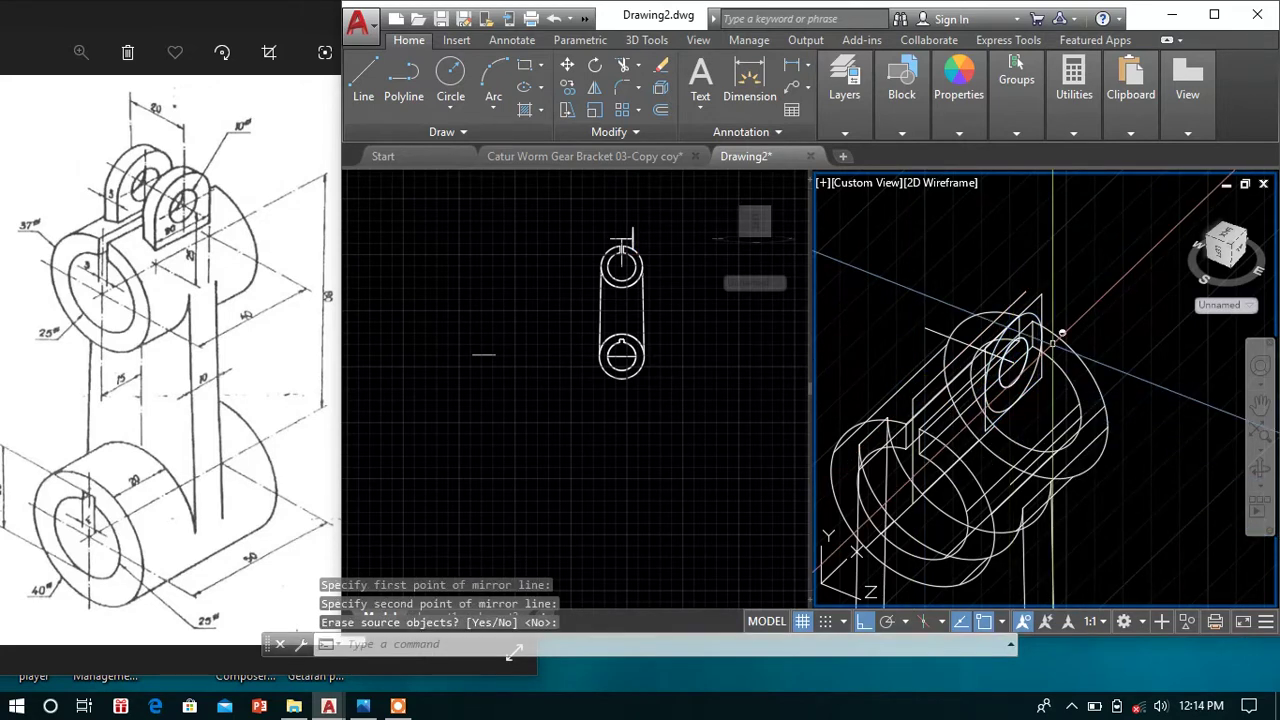
key(ctrl+z)
key(ctrl+z)
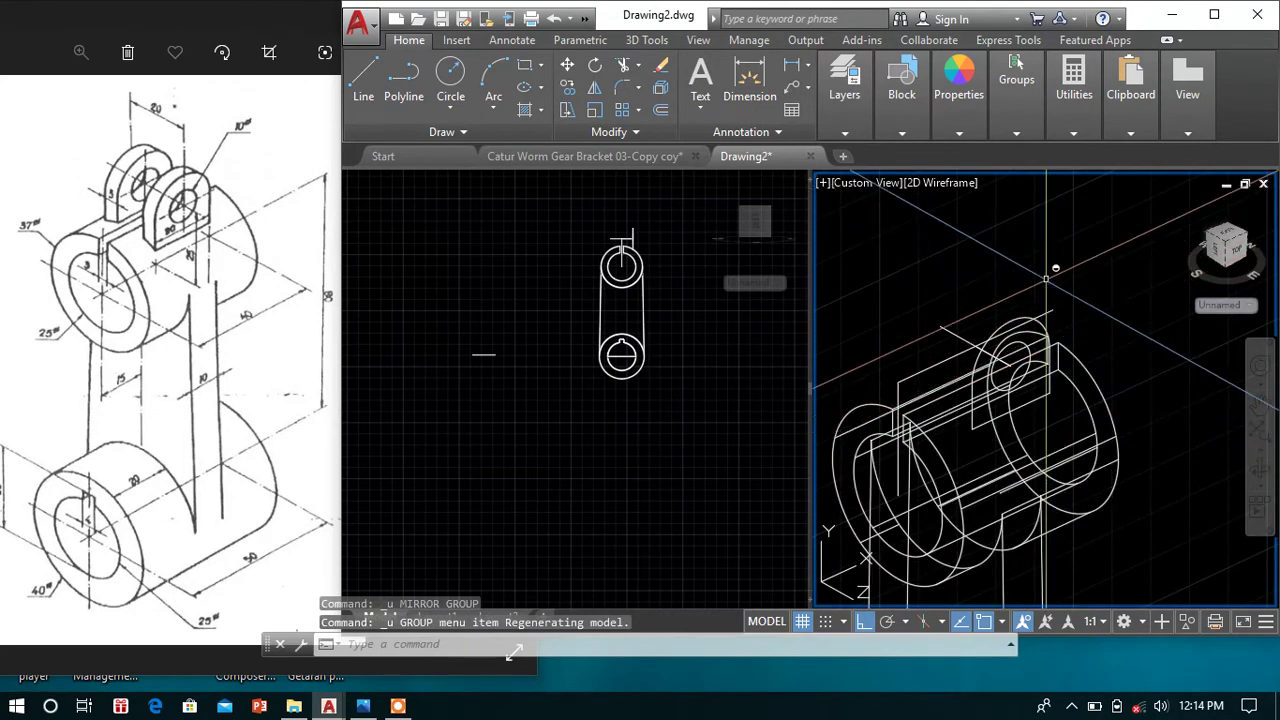
key(ctrl+z)
- Switch the UCS from Right to the LEFT preset, viewed obliquely
mouse_move(1038, 271)
shift+middle_down()
mouse_move(1015, 265)
mouse_move(988, 320)
mouse_move(1105, 488)
mouse_move(950, 415)
mouse_move(971, 400)
shift+middle_up()
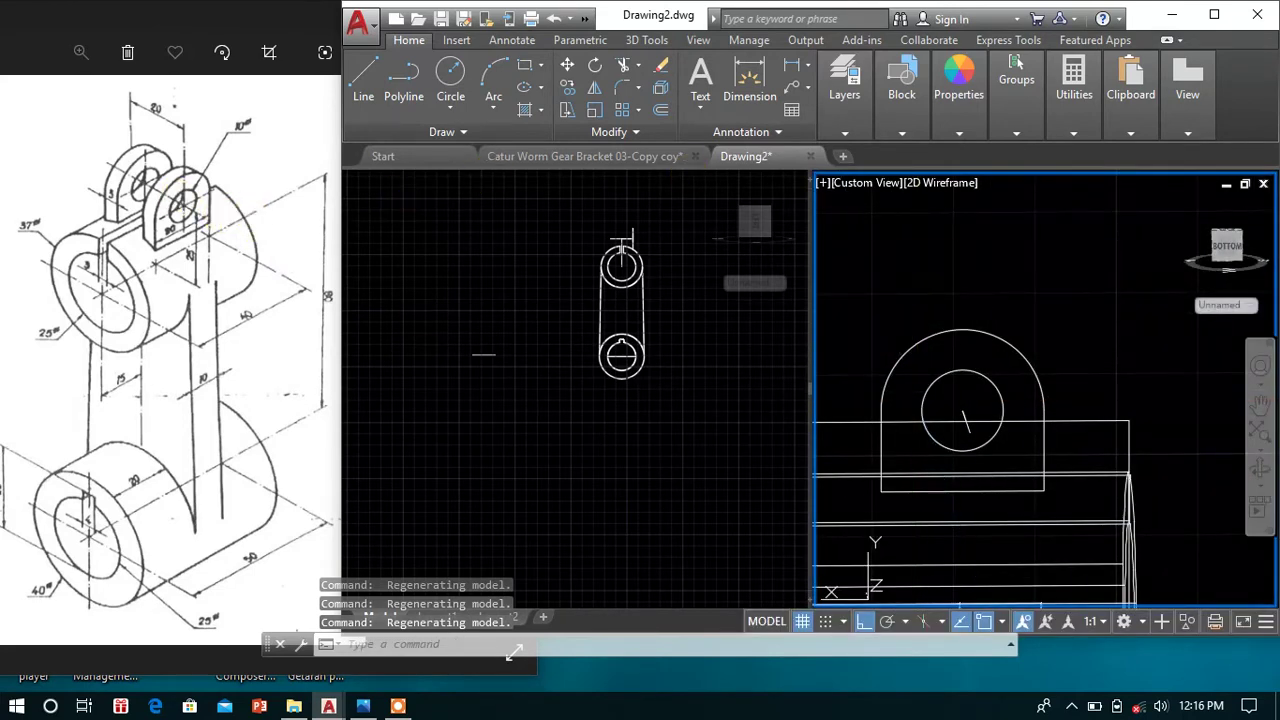
shift+middle_drag(903, 263, 1007, 330)
text(UCS)
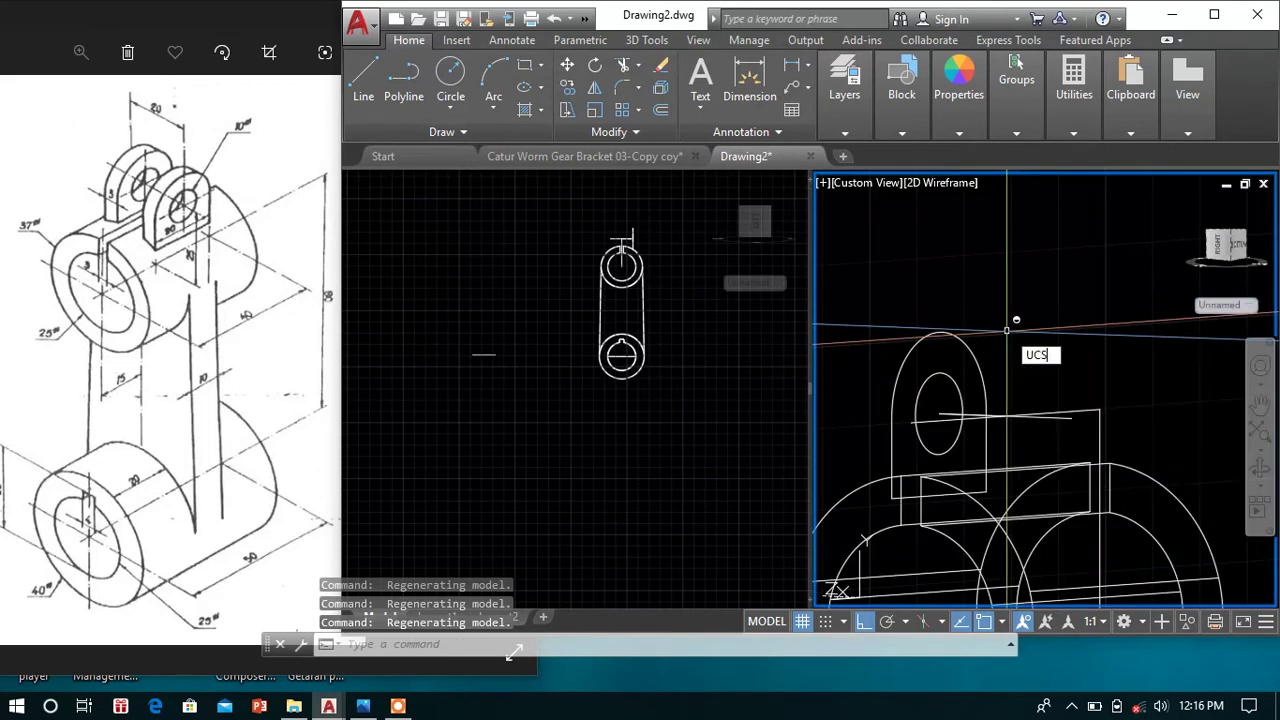
key(Return)
text(LEFT)
key(Return)
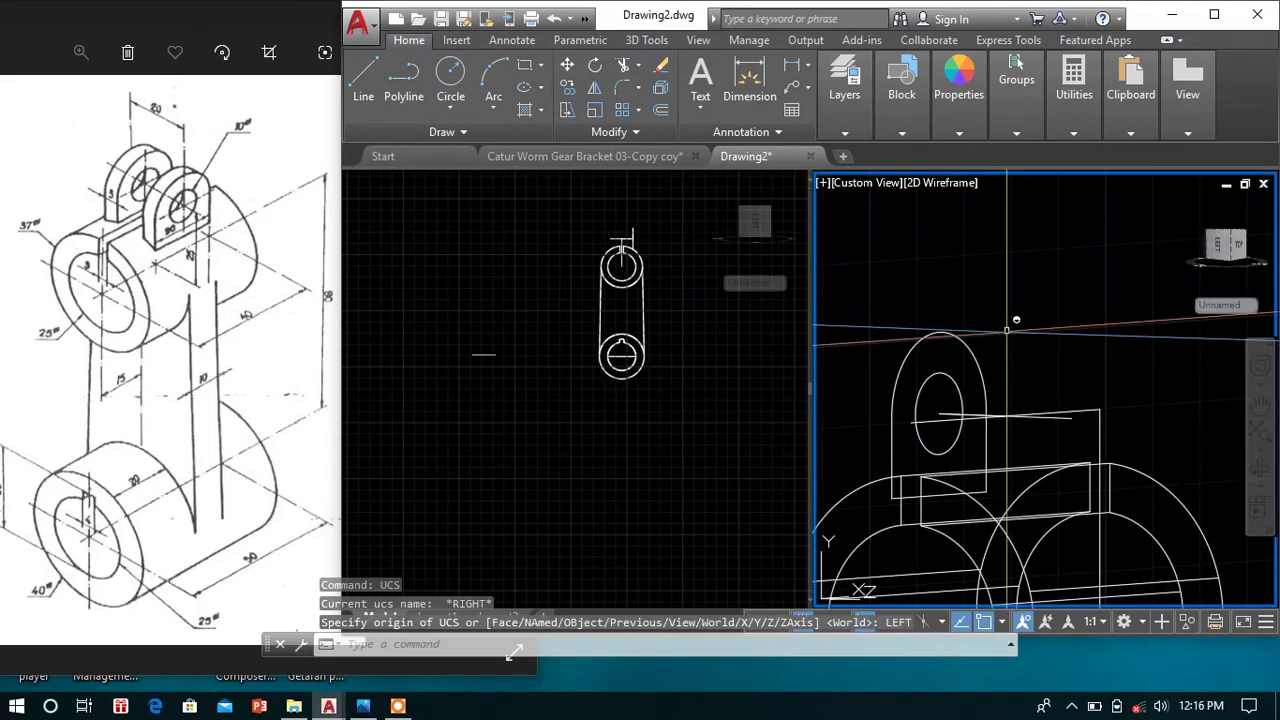
shift+middle_drag(1009, 333, 971, 343)
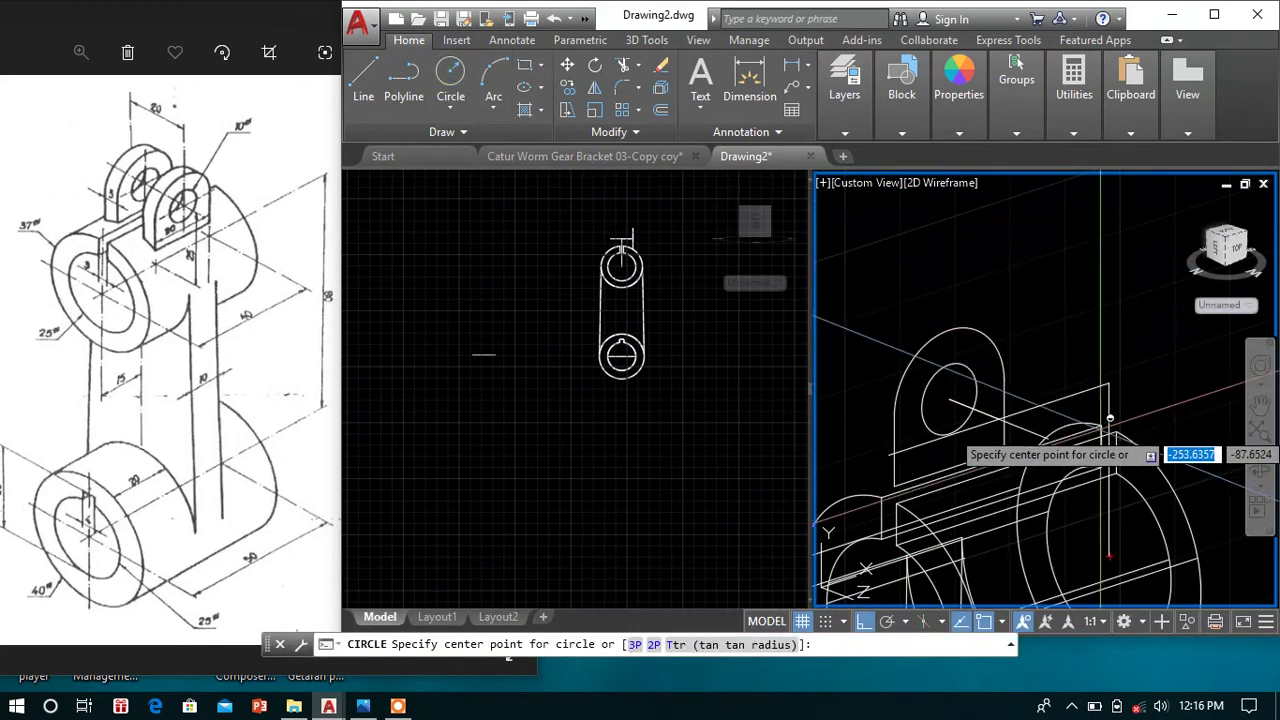
- Draw radius-5 and radius-10 circles centred on the upper lug's hole
click(1048, 437)
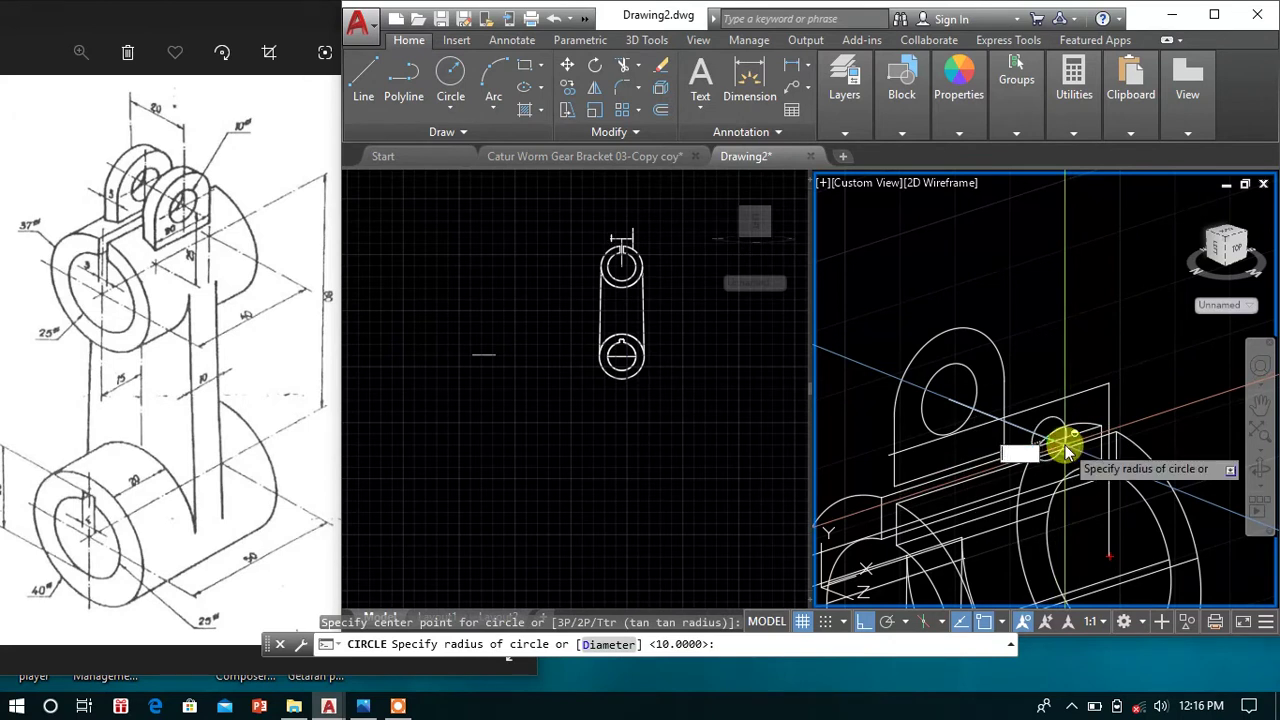
text(5)
key(Return)
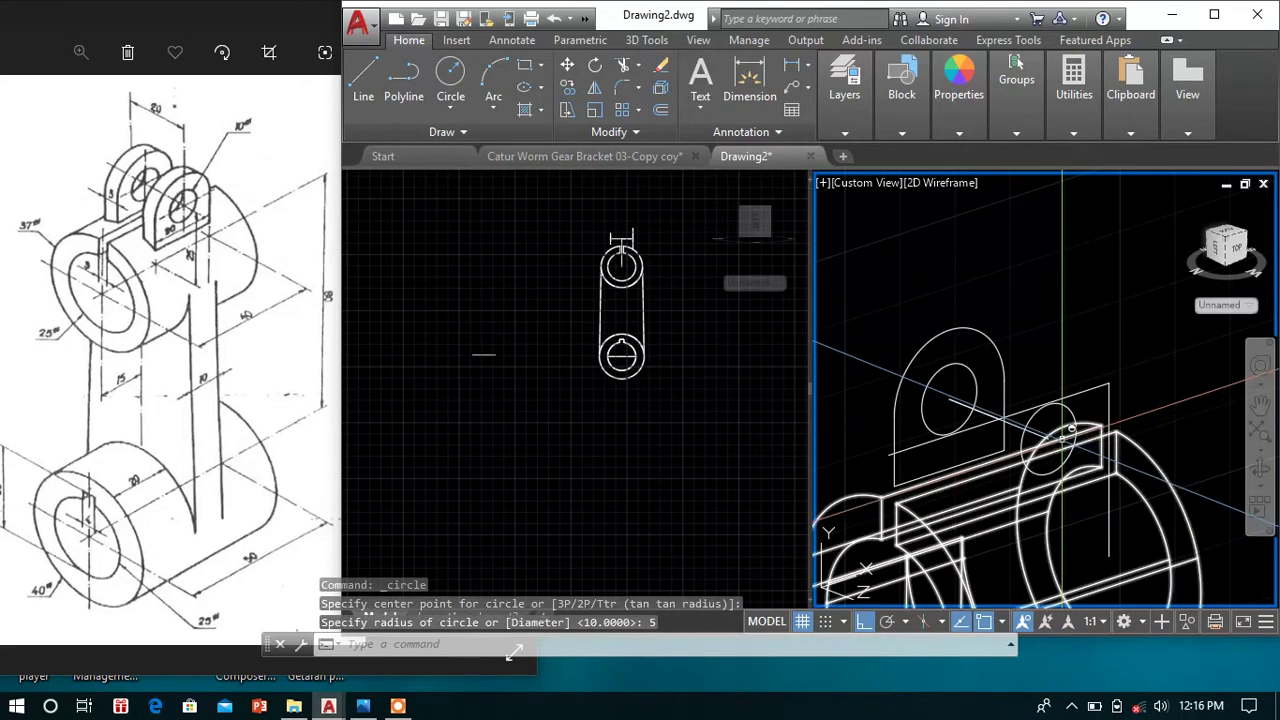
right_click(1100, 363)
click(1063, 22)
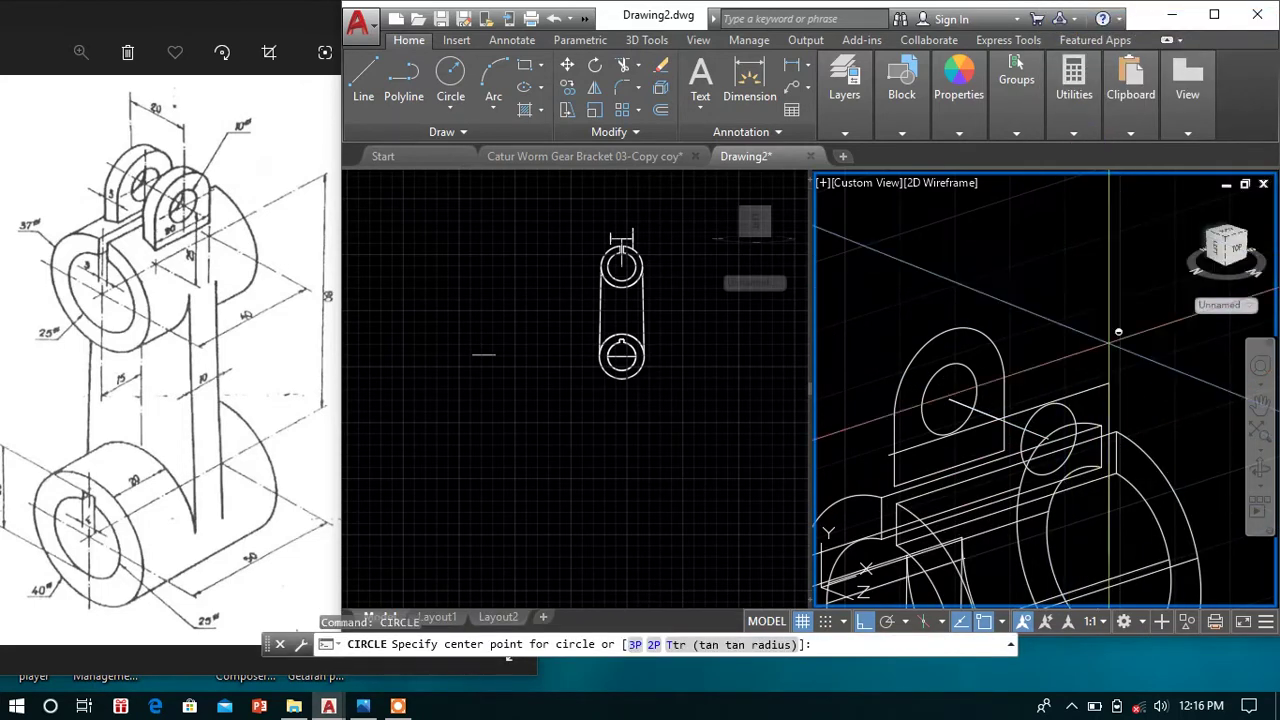
click(1048, 440)
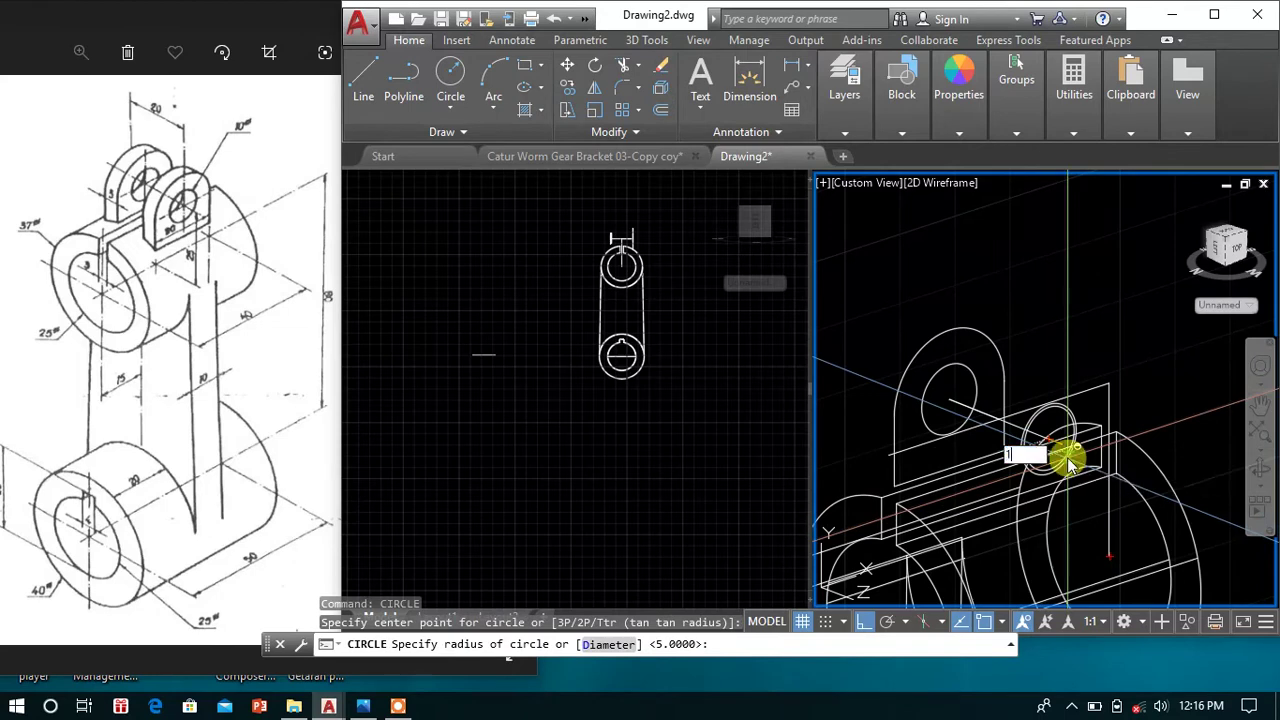
text(0)
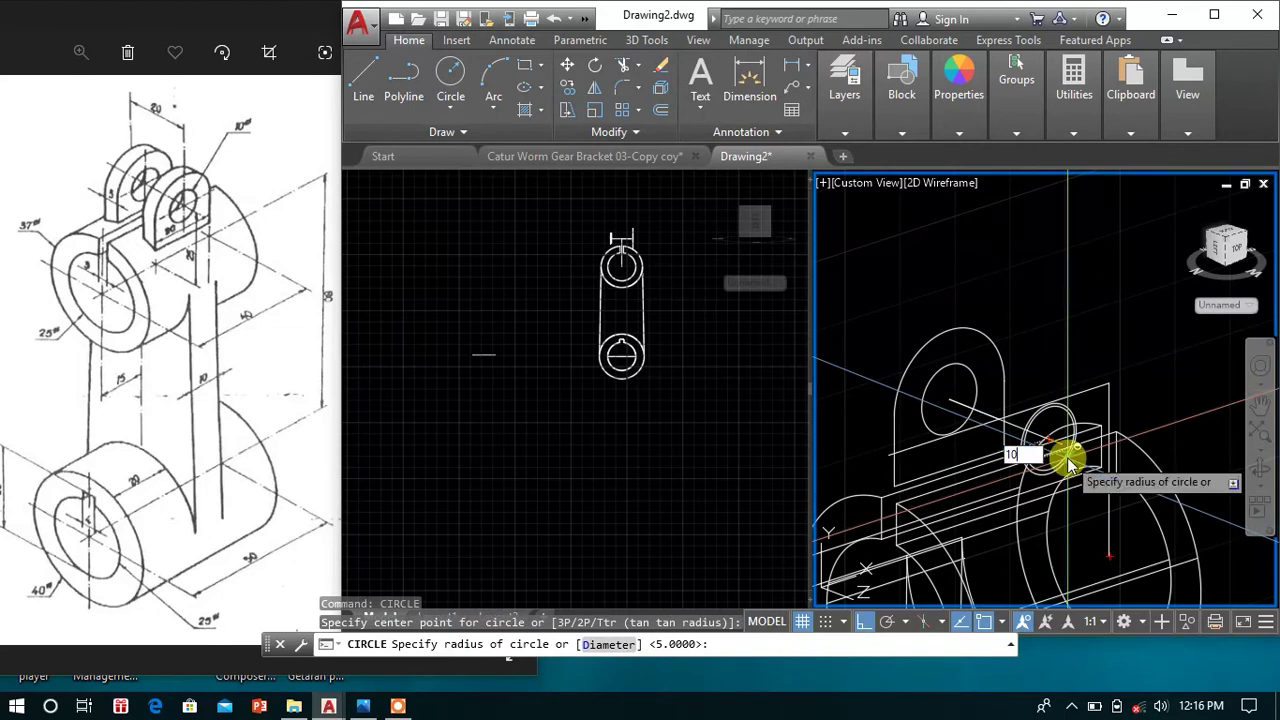
key(Return)
mouse_move(1103, 344)
shift+middle_down()
mouse_move(1004, 316)
mouse_move(1081, 407)
mouse_move(1053, 390)
shift+middle_up()
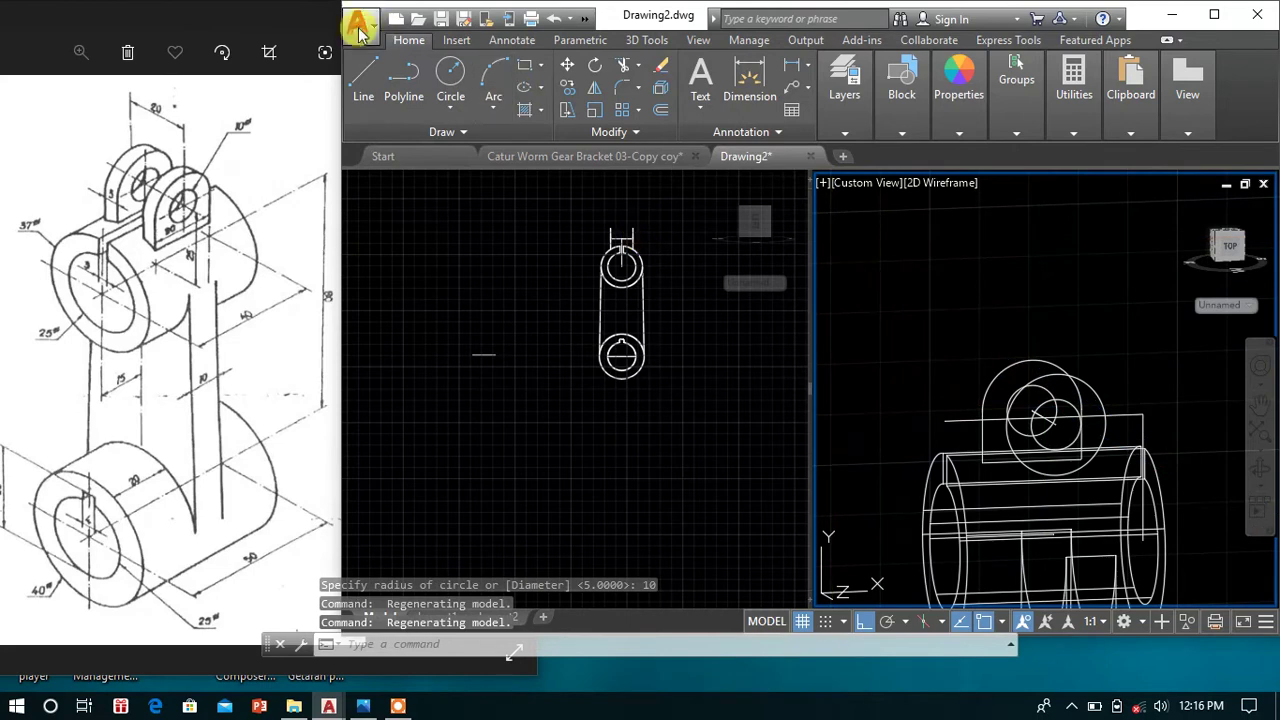
- Start a line at the snapped point and draw a 10-unit segment along the upper block
click(363, 80)
shift+middle_drag(994, 350, 955, 368)
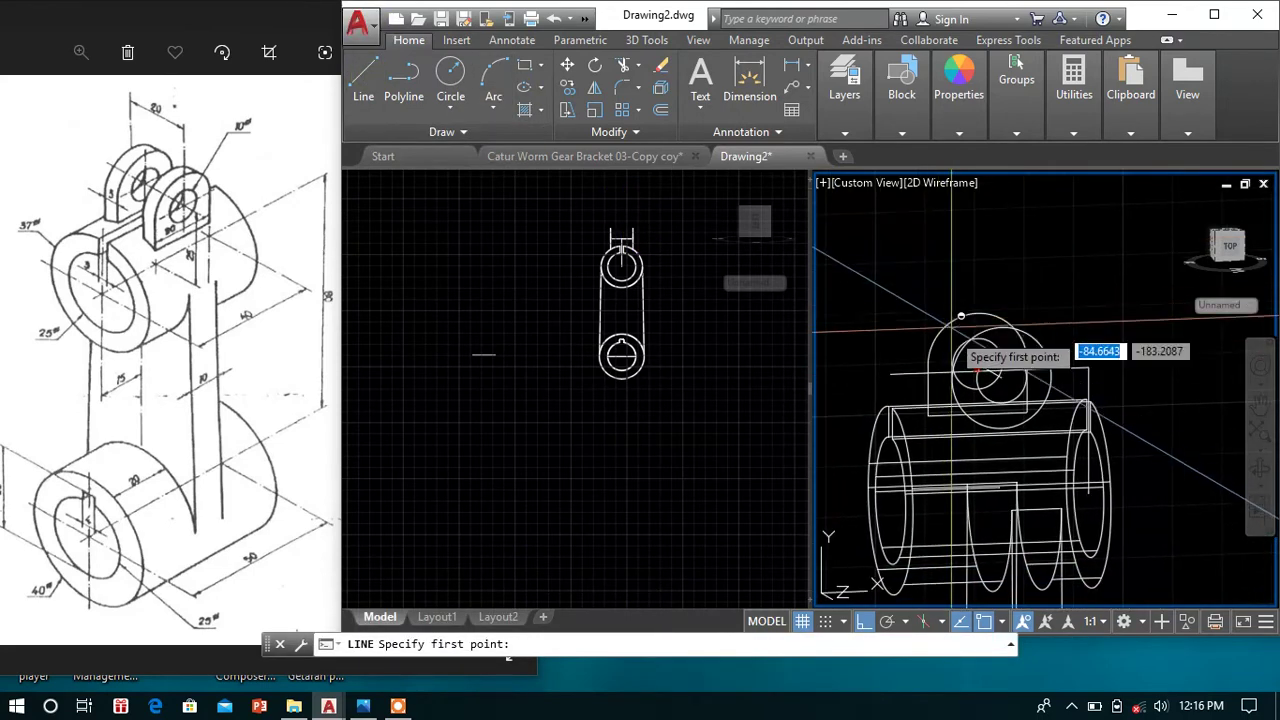
scroll(978, 368, up, 3)
scroll(970, 385, up, 2)
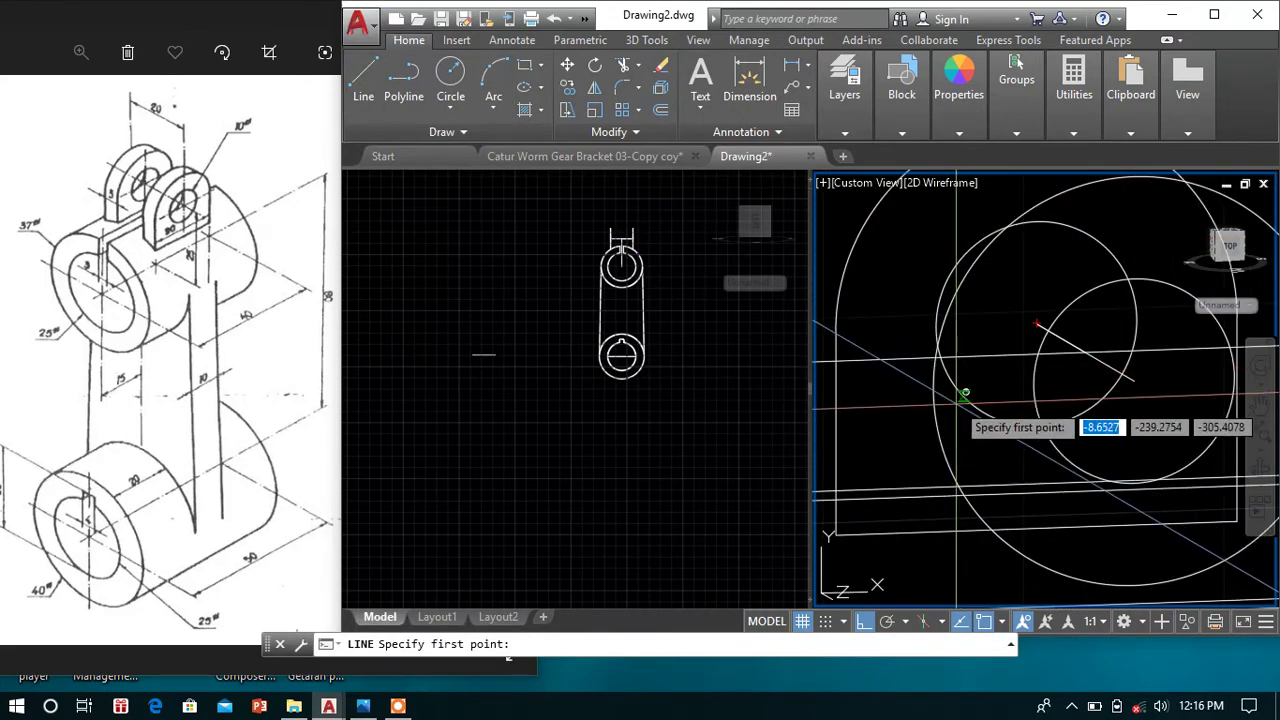
mouse_move(961, 401)
shift+middle_down()
mouse_move(1149, 366)
mouse_move(1037, 394)
shift+middle_up()
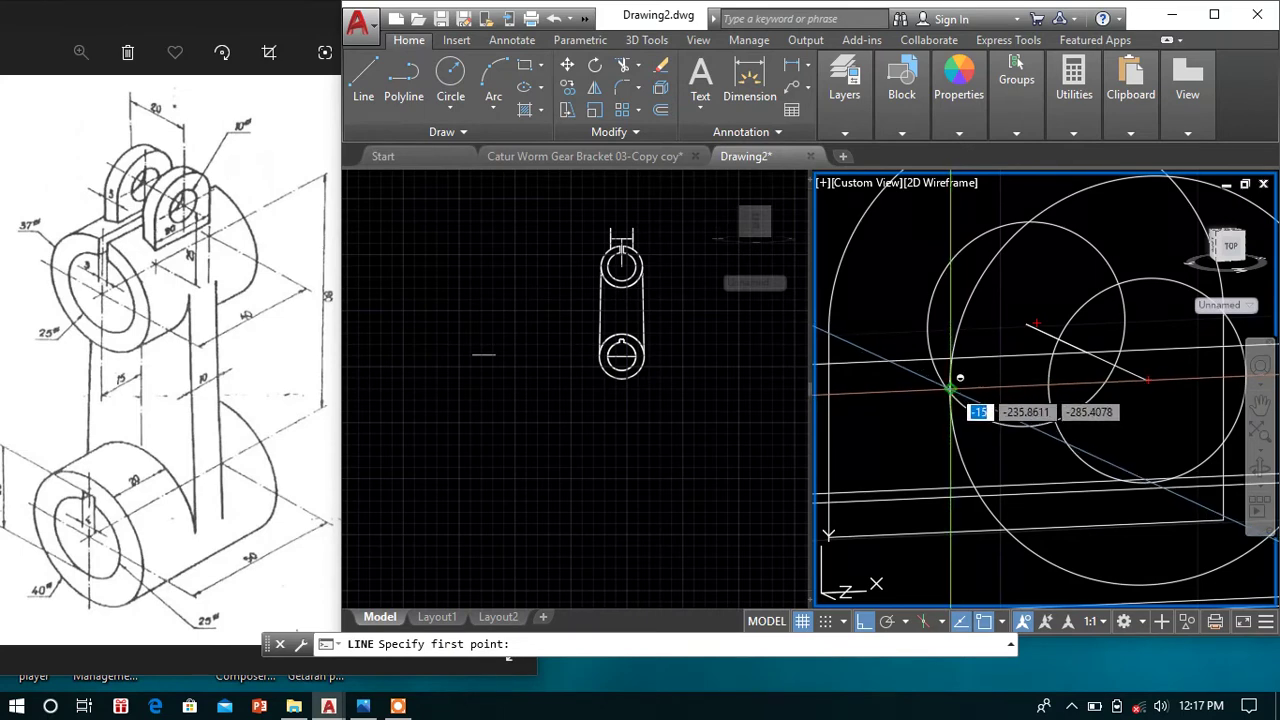
click(959, 378)
mouse_move(951, 374)
shift+middle_down()
mouse_move(990, 430)
mouse_move(1014, 414)
mouse_move(1055, 423)
mouse_move(1160, 500)
mouse_move(880, 340)
mouse_move(924, 378)
shift+middle_up()
scroll(882, 335, down, 3)
text(10)
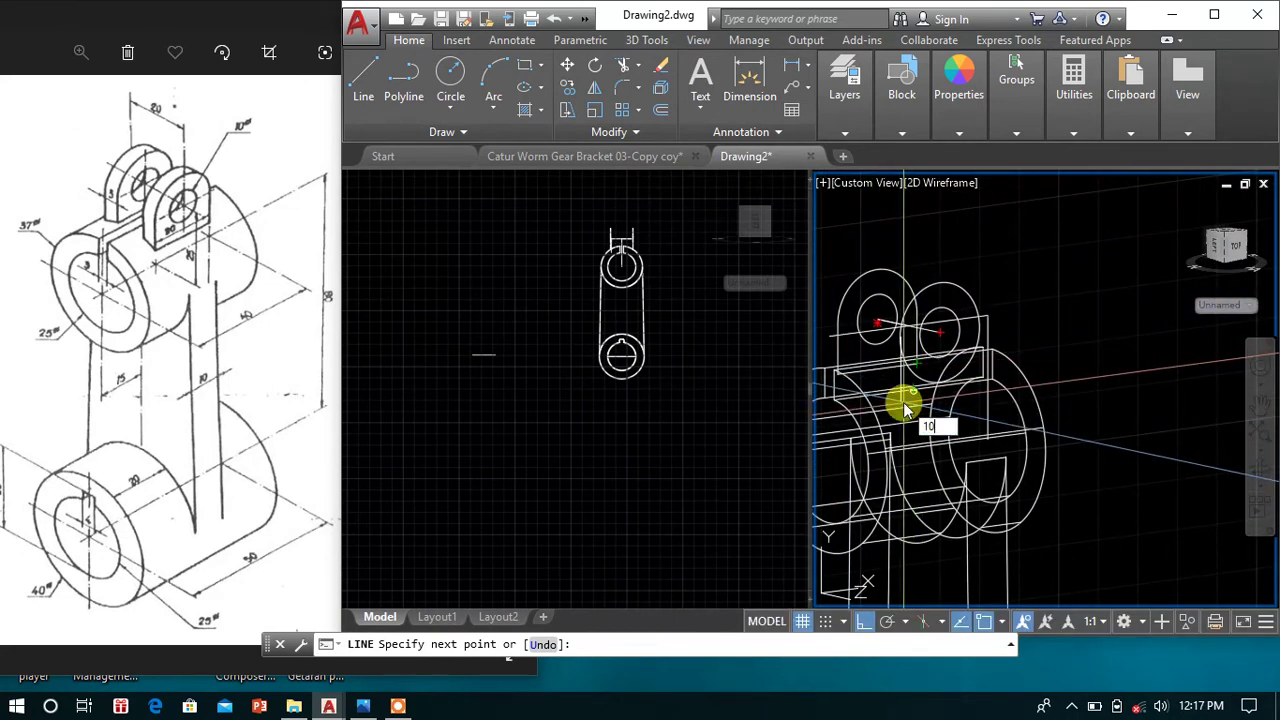
key(Return)
- Continue the line with a 20-unit segment, then end the line command
mouse_move(943, 428)
shift+middle_down()
mouse_move(934, 394)
mouse_move(1014, 394)
mouse_move(1003, 350)
mouse_move(972, 322)
mouse_move(990, 366)
shift+middle_up()
scroll(995, 366, up, 2)
scroll(999, 366, up, 2)
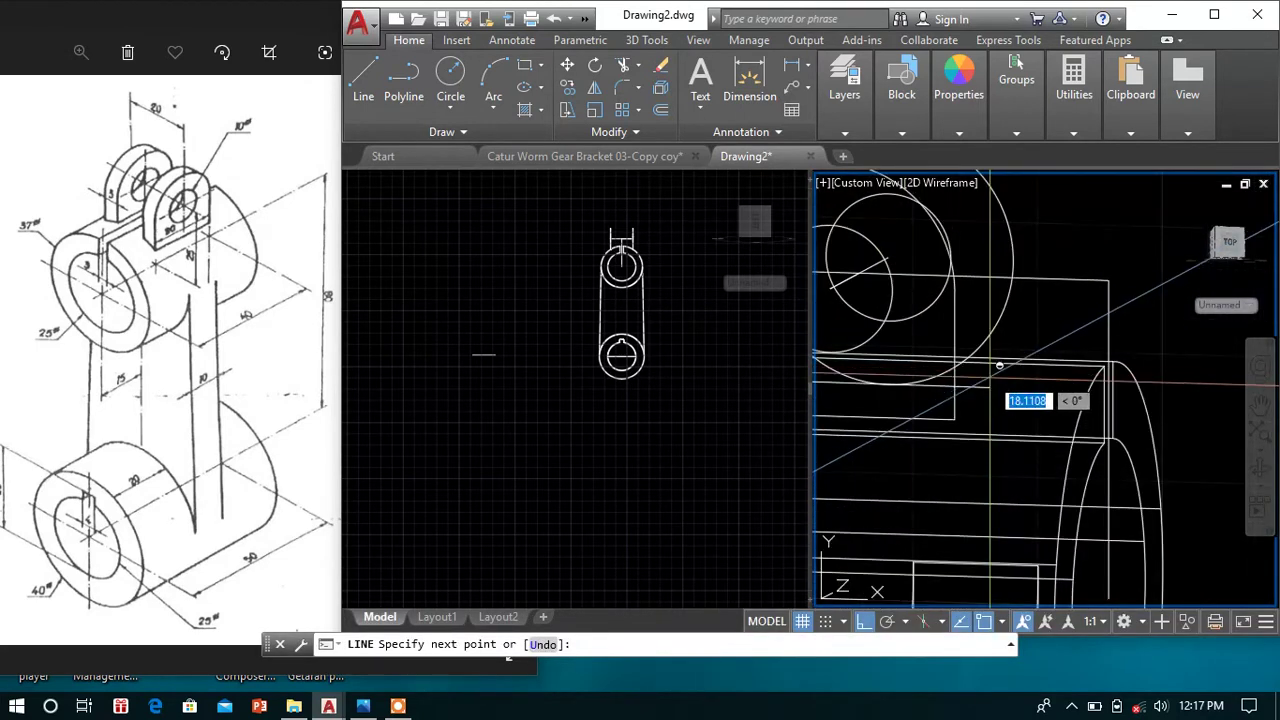
text(20)
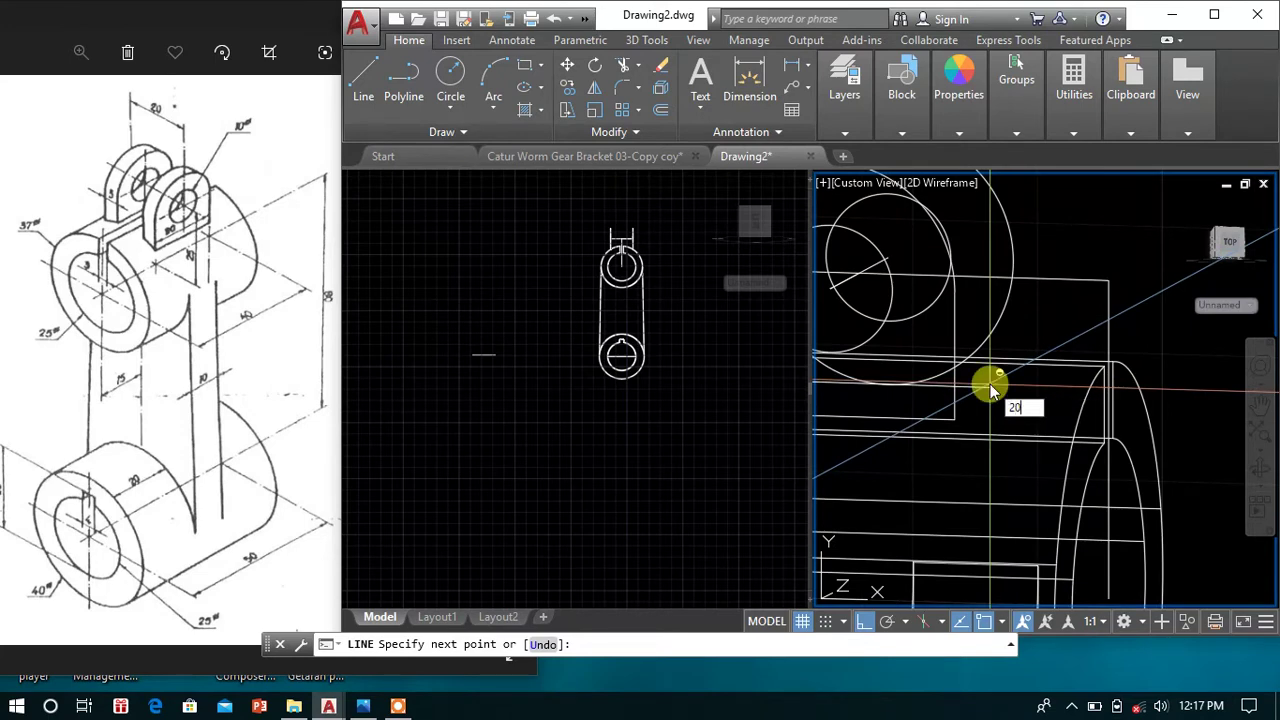
key(Return)
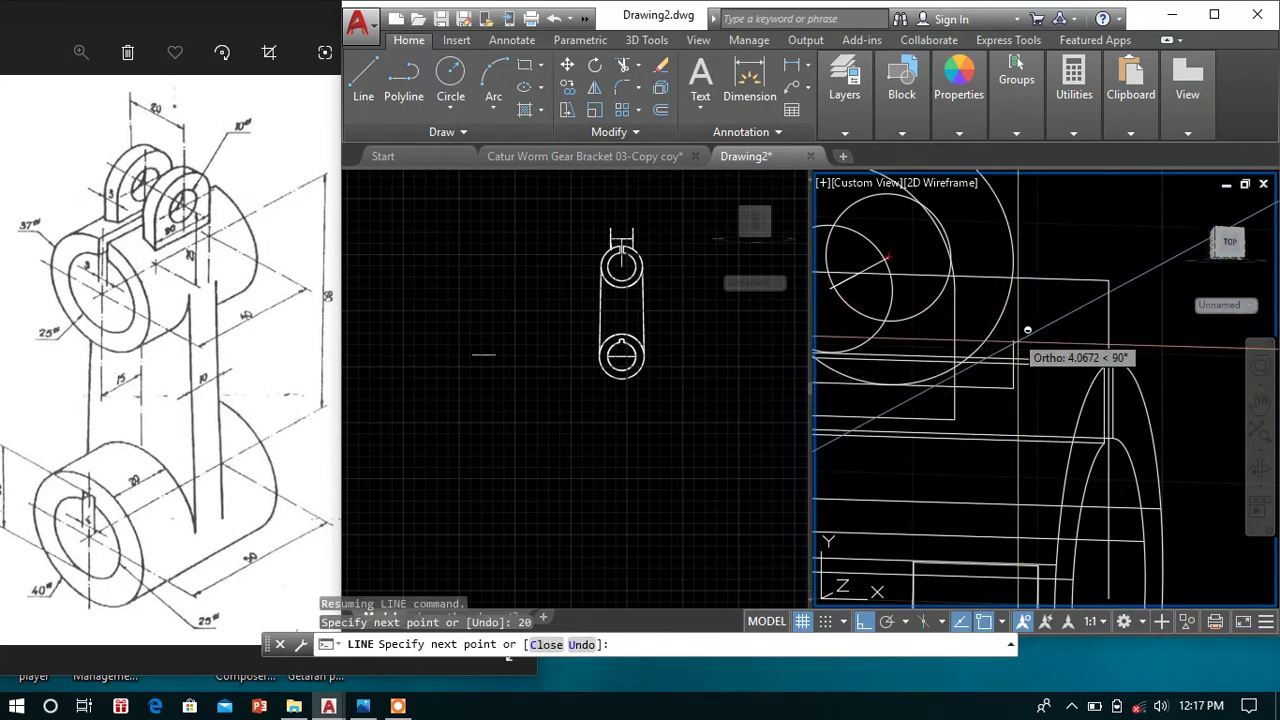
mouse_move(1030, 325)
shift+middle_down()
mouse_move(1055, 338)
mouse_move(975, 335)
shift+middle_up()
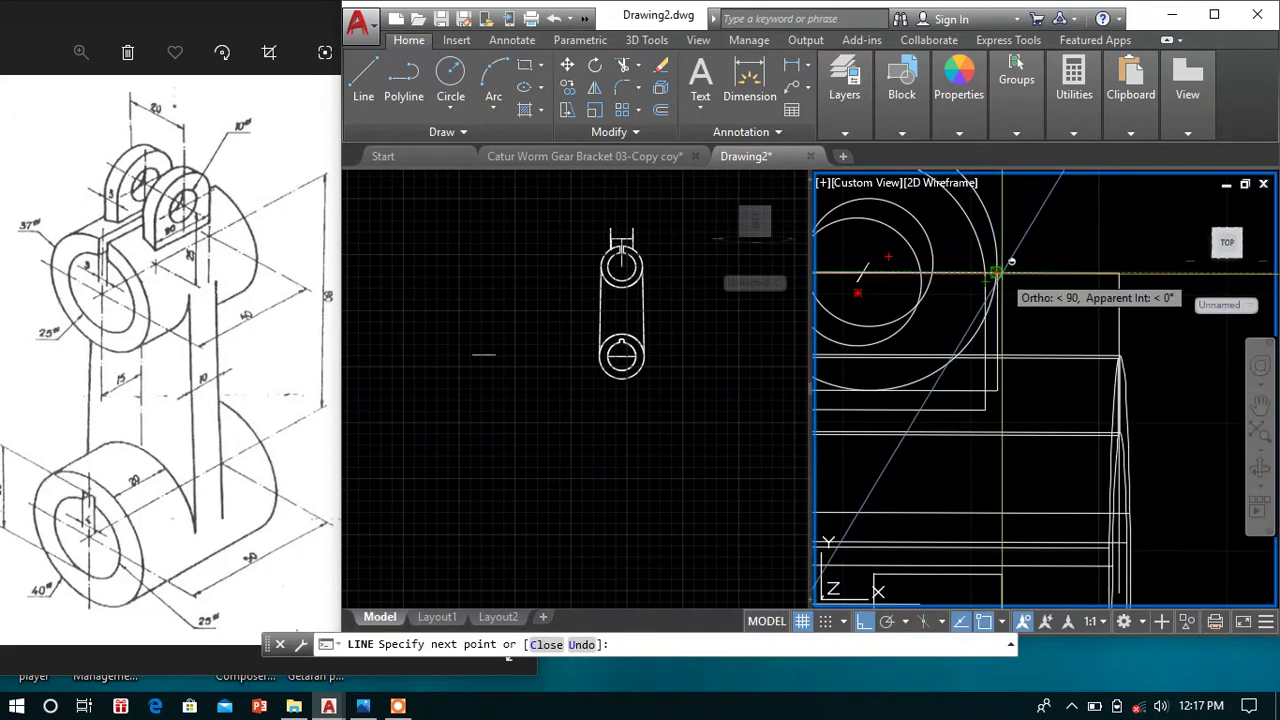
right_click(1045, 253)
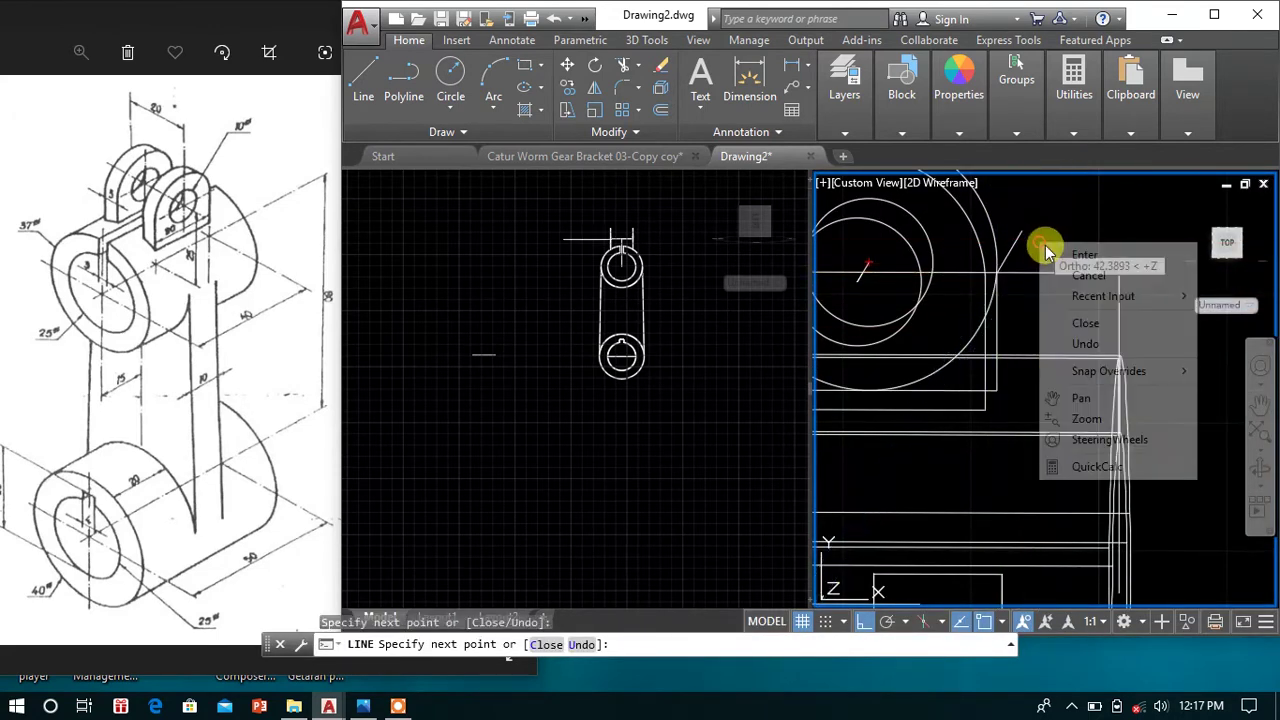
shift+middle_drag(1045, 253, 1077, 287)
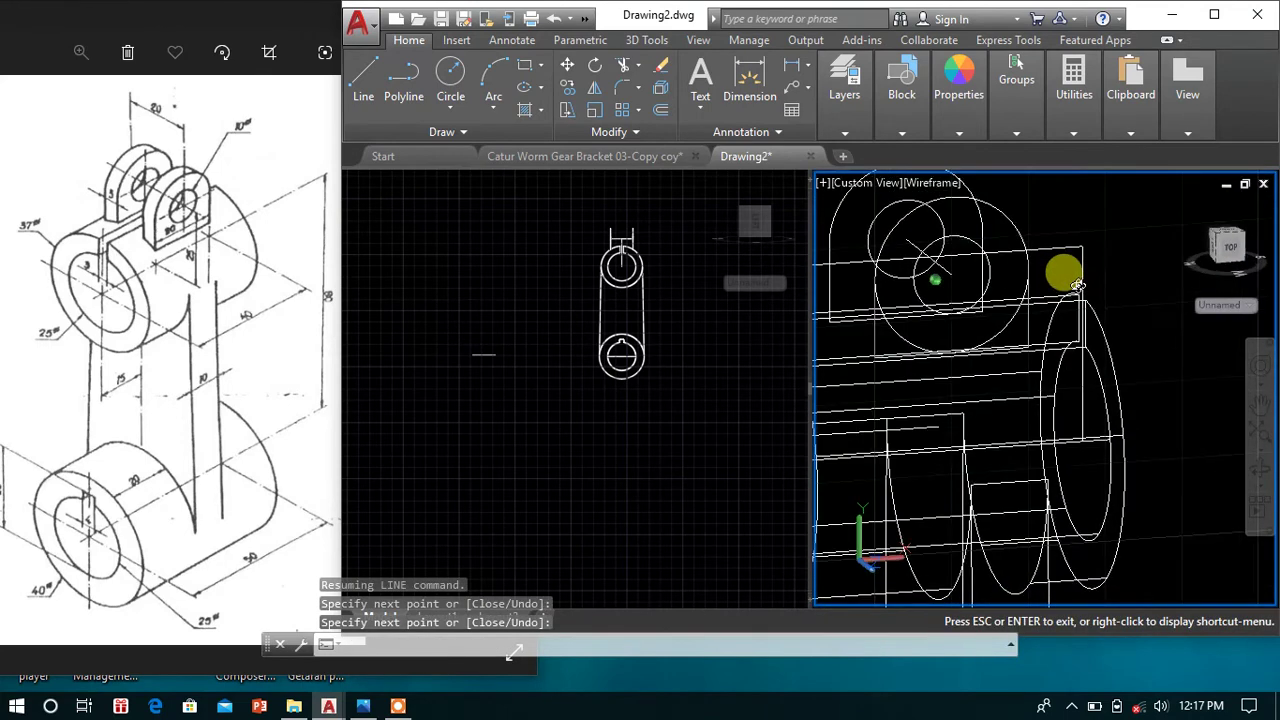
text(R)
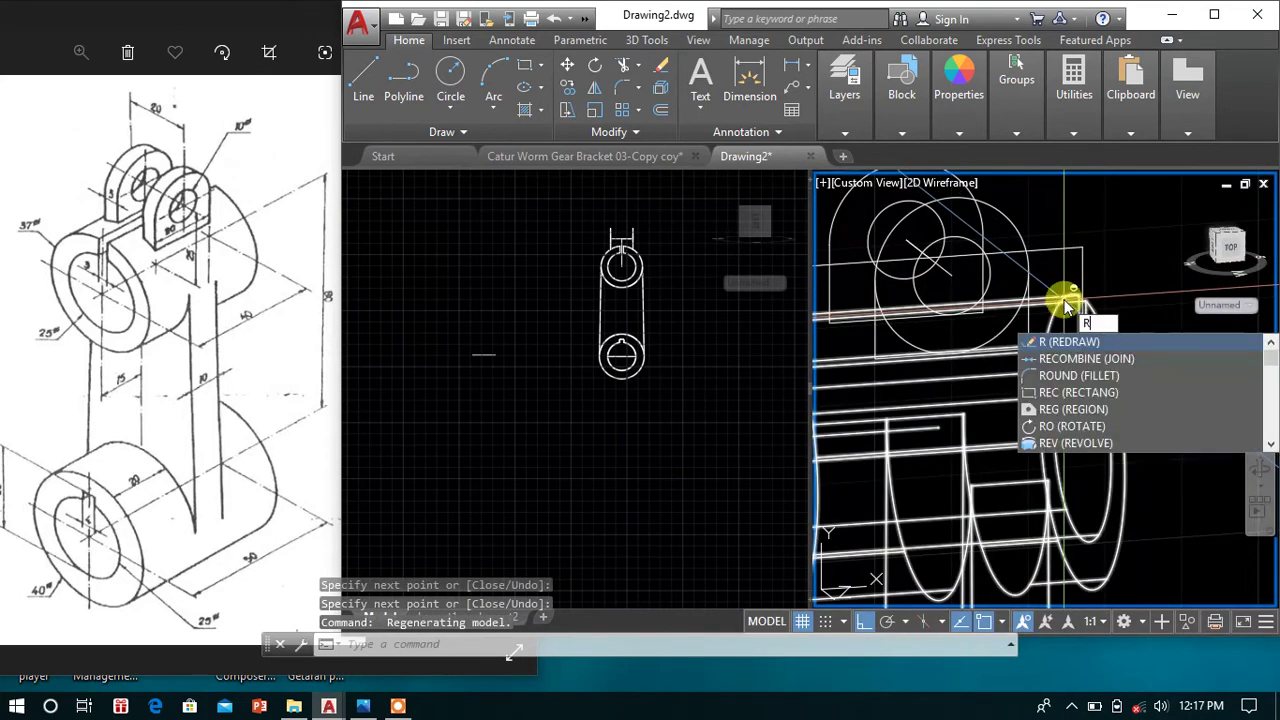
key(BackSpace)
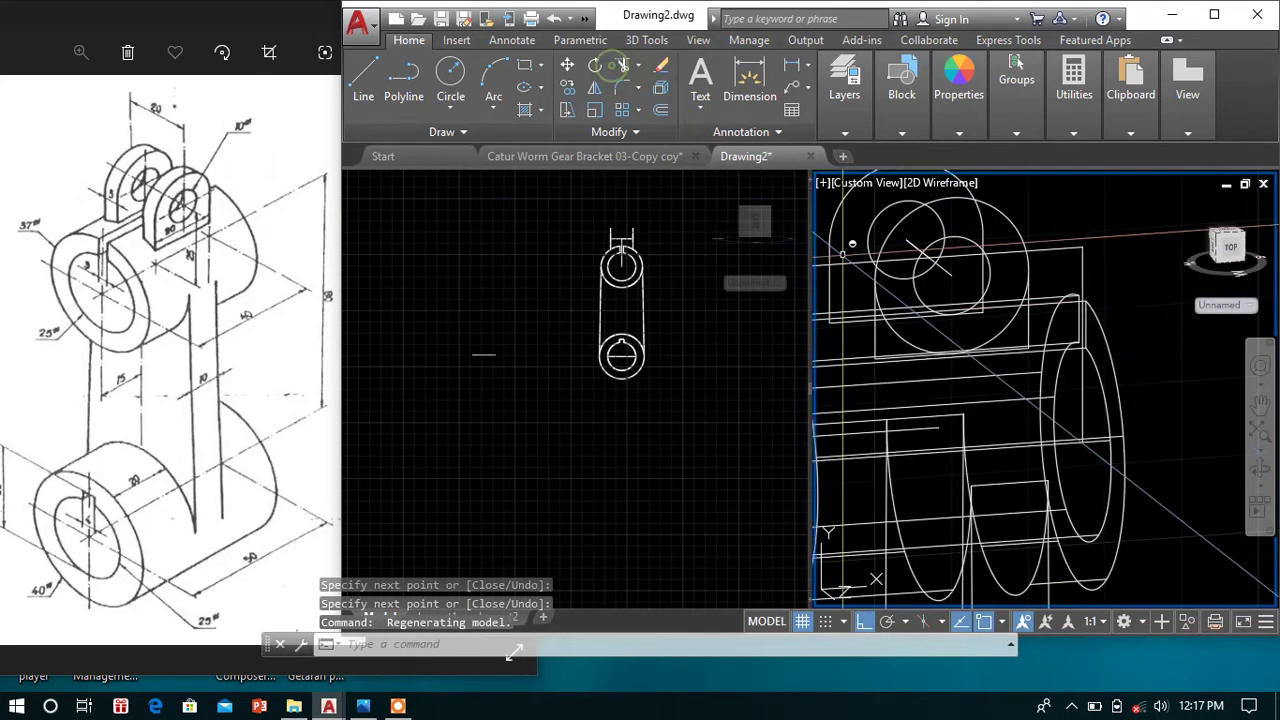
- Trim the segment near the circle using the lug lines as cutting edges, then undo it
click(922, 318)
click(912, 308)
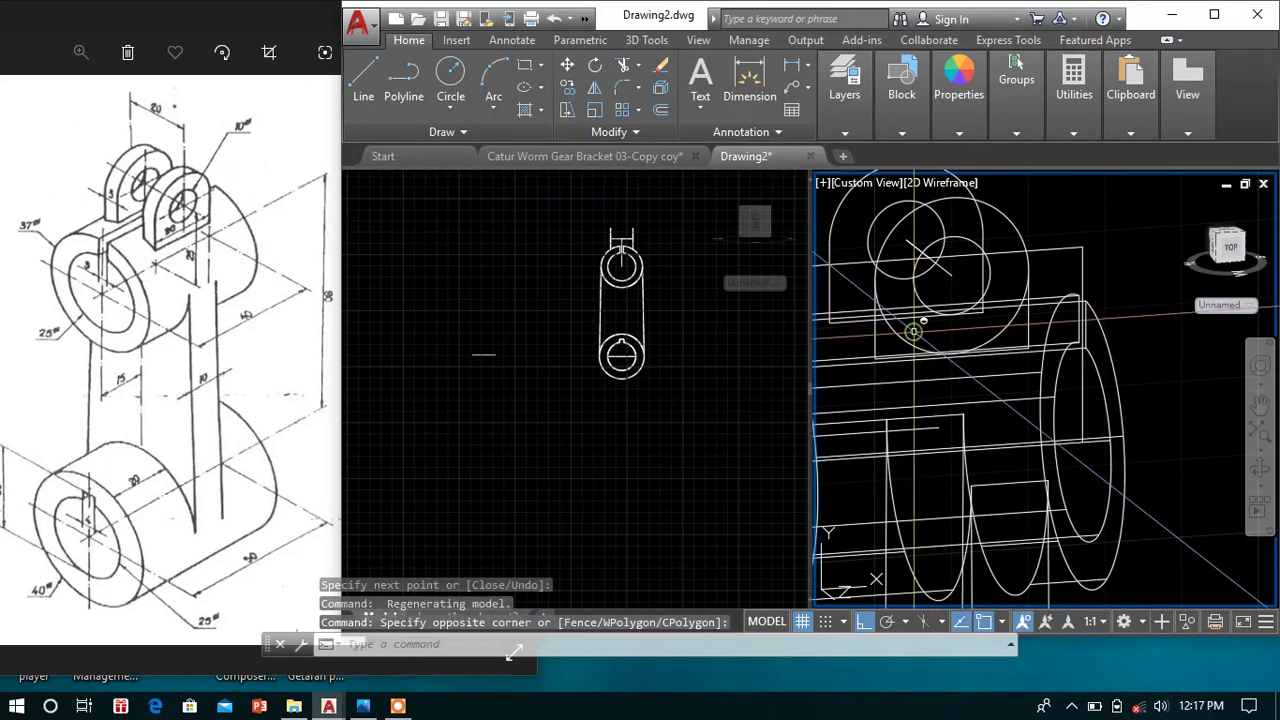
click(621, 68)
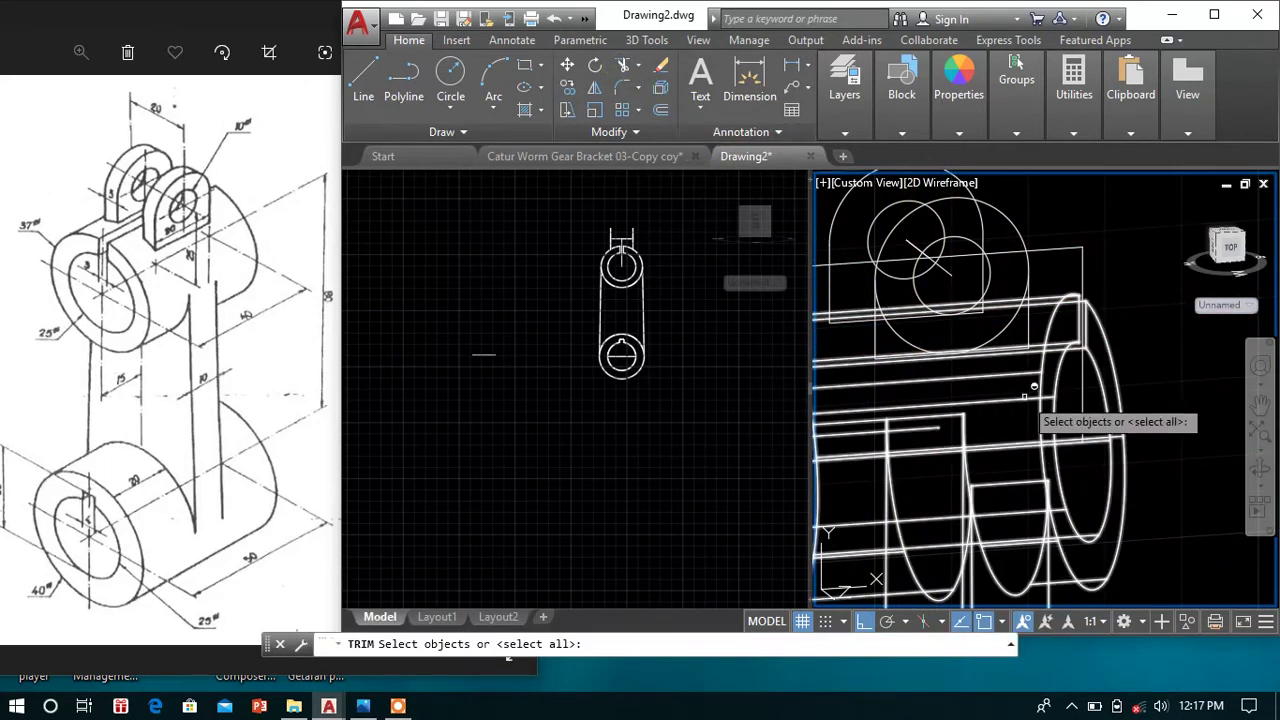
key(Return)
click(918, 316)
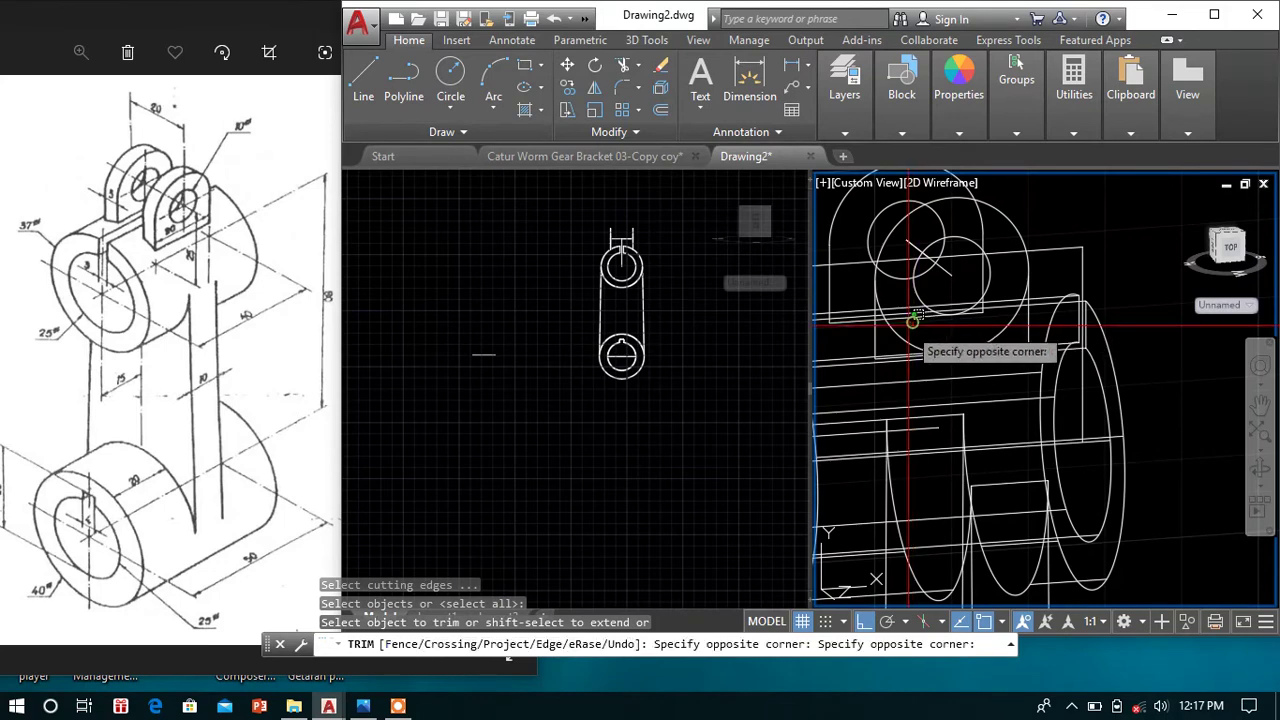
click(905, 335)
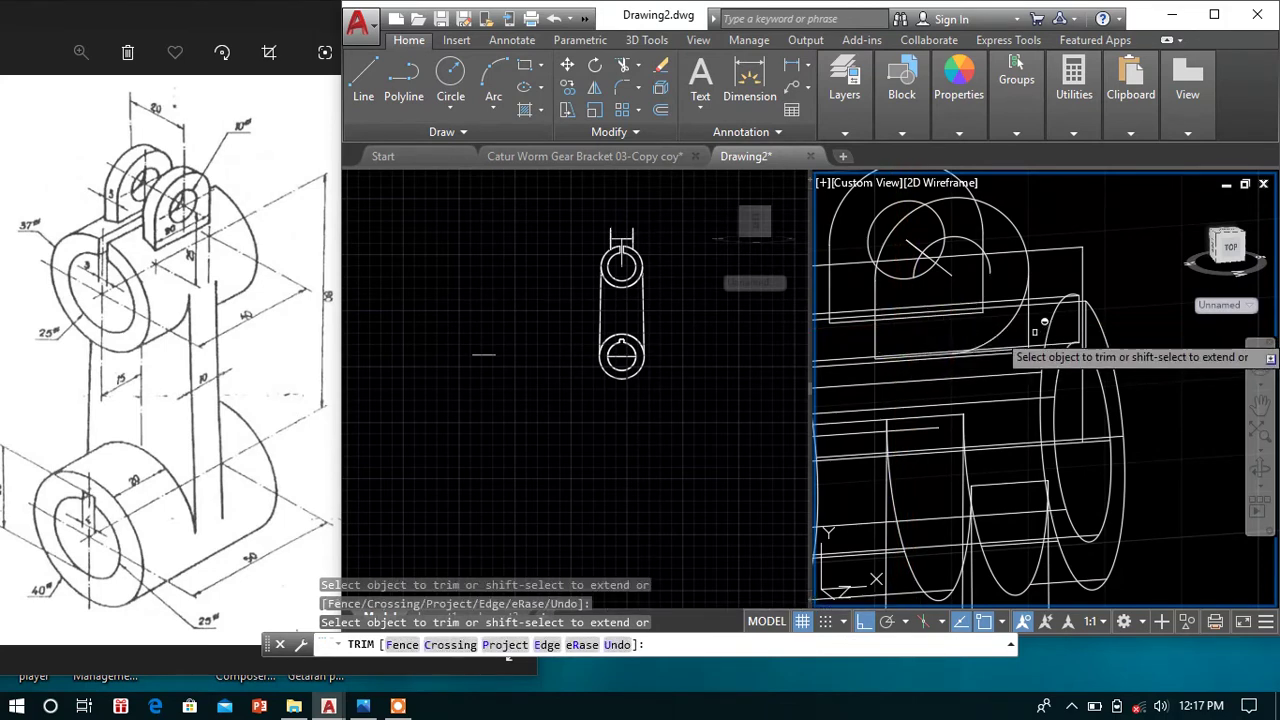
key(ctrl+z)
- Trim the excess pieces with a crossing window, leaving the circle as an arc
click(964, 324)
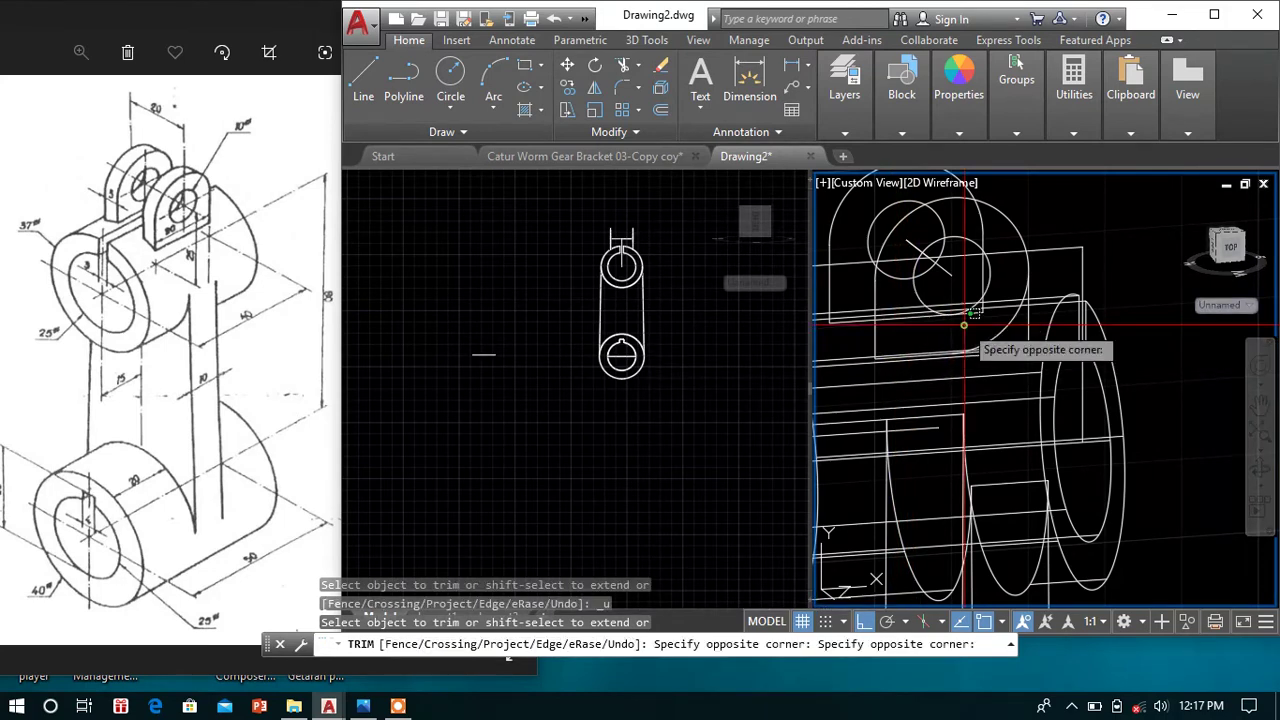
click(1029, 326)
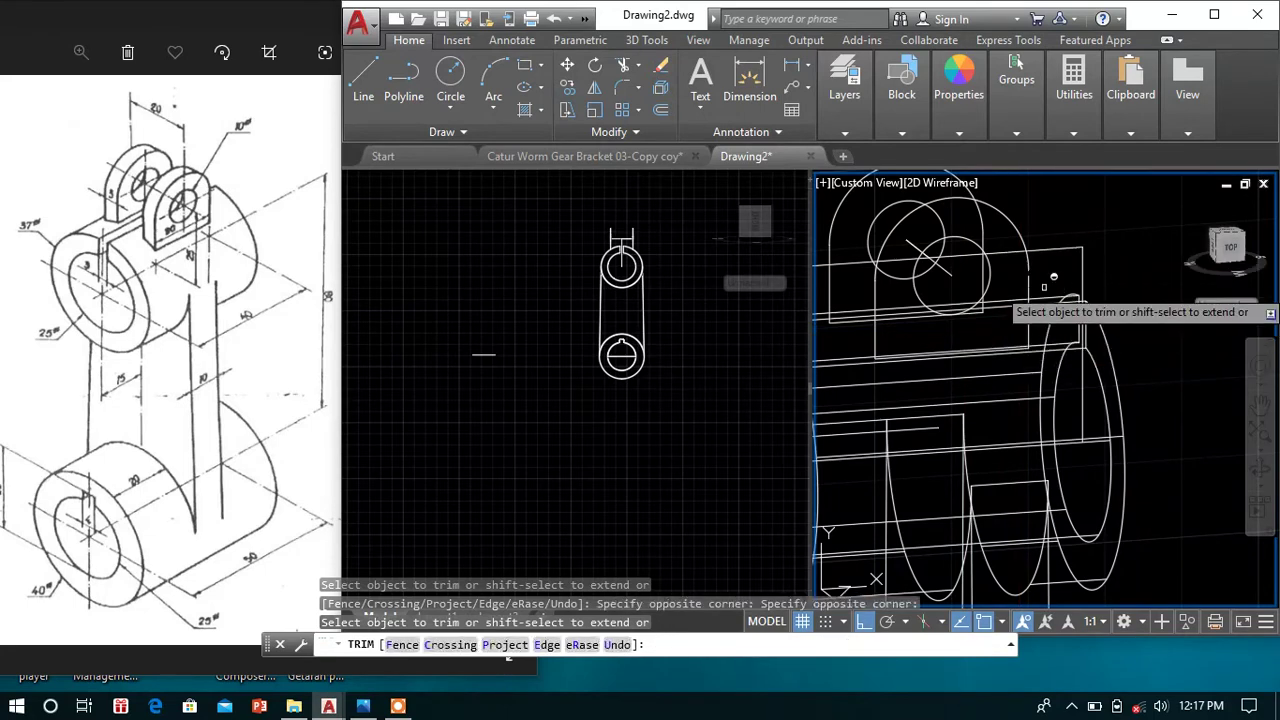
scroll(1053, 277, up, 1)
scroll(1053, 277, up, 1)
scroll(1053, 277, down, 2)
key(Escape)
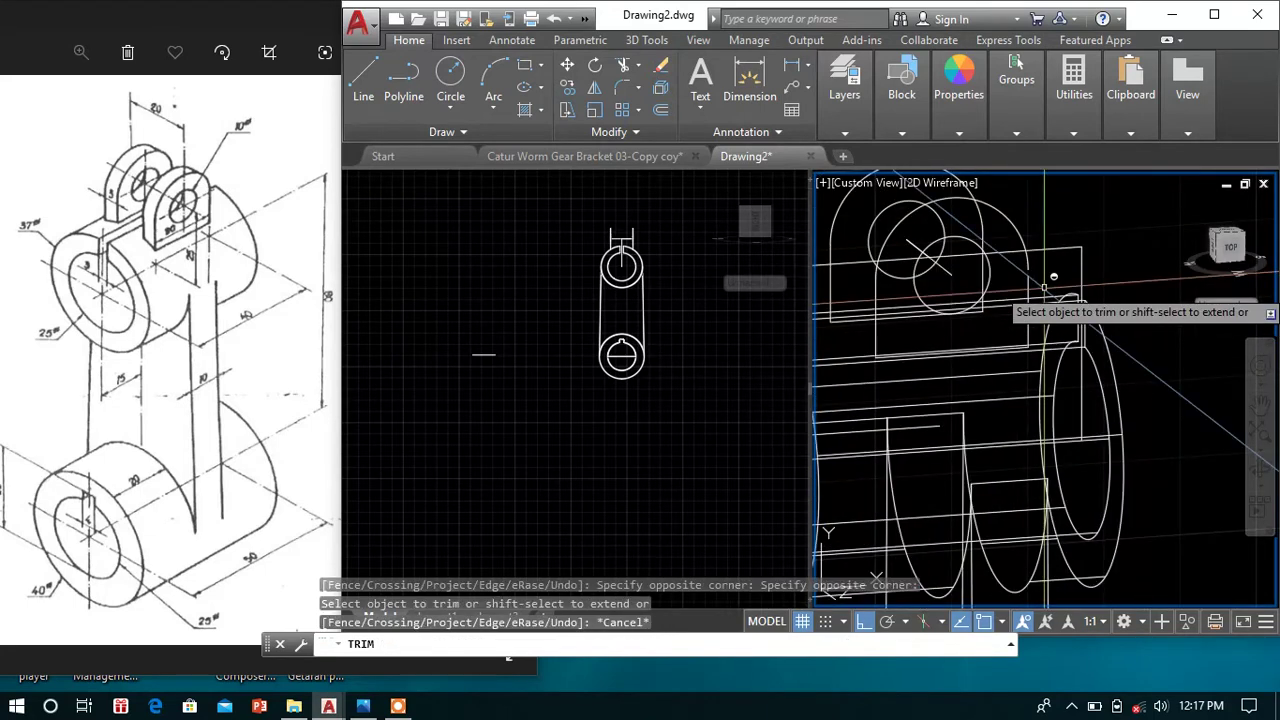
- Draw a short vertical line closing the lug edge
click(364, 80)
scroll(925, 285, up, 1)
scroll(945, 260, up, 1)
scroll(943, 245, up, 1)
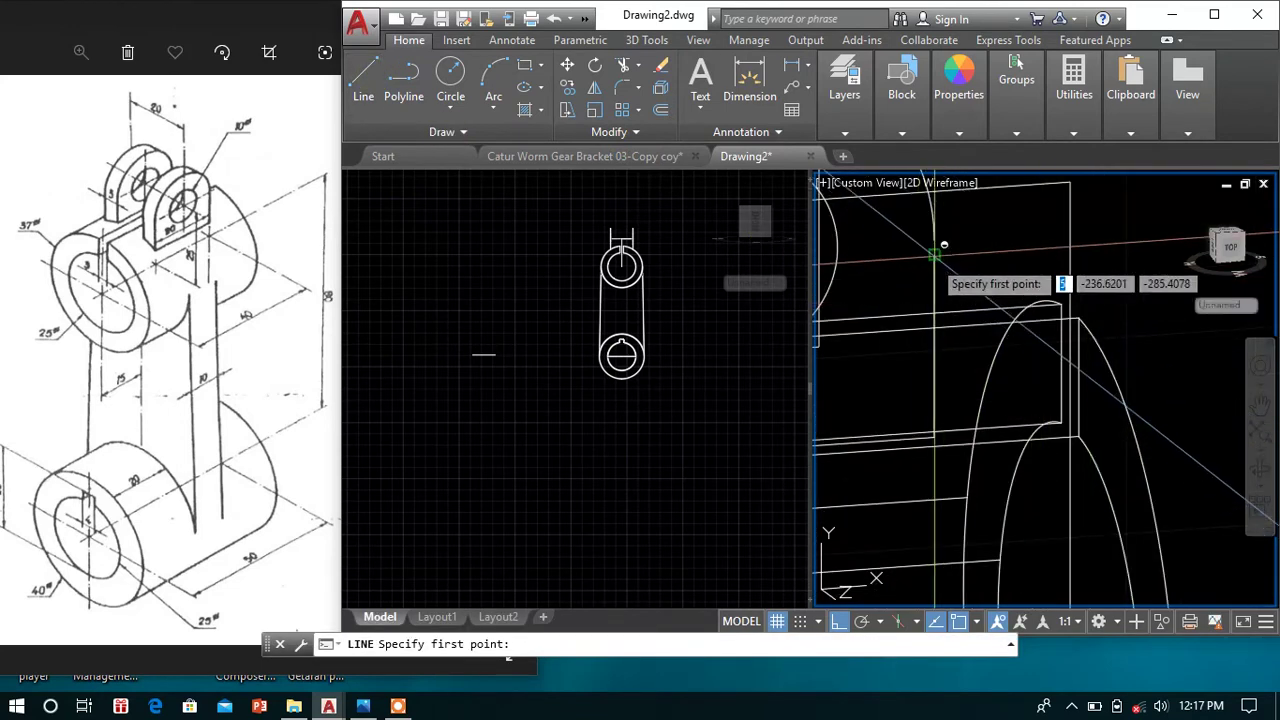
click(934, 248)
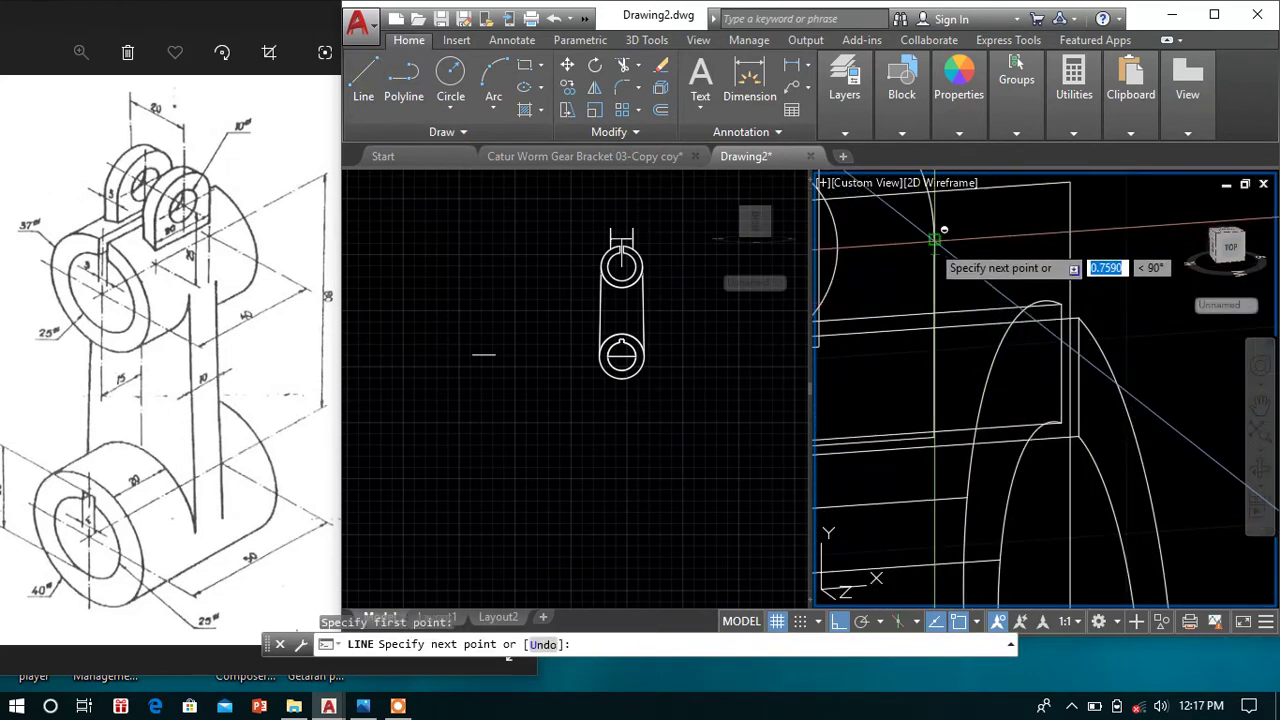
click(943, 230)
scroll(982, 228, down, 1)
right_click(905, 245)
click(943, 257)
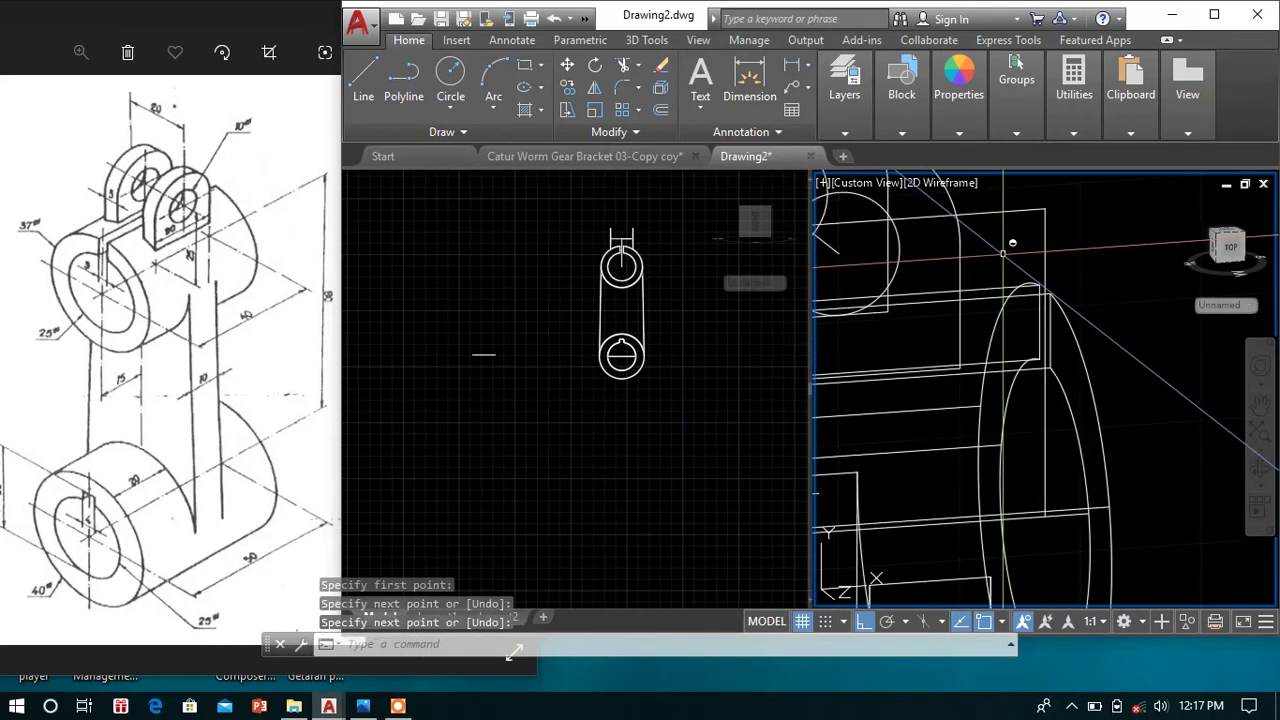
scroll(1002, 253, down, 1)
scroll(1024, 270, down, 1)
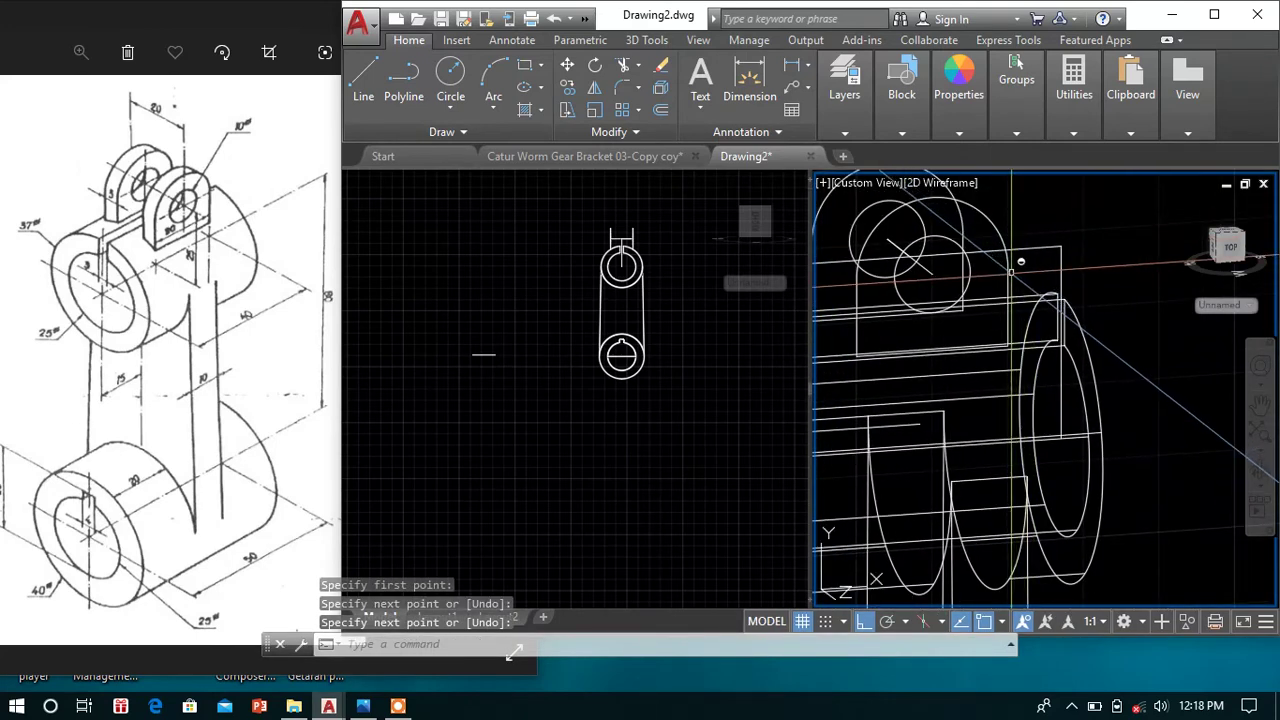
scroll(1008, 268, up, 2)
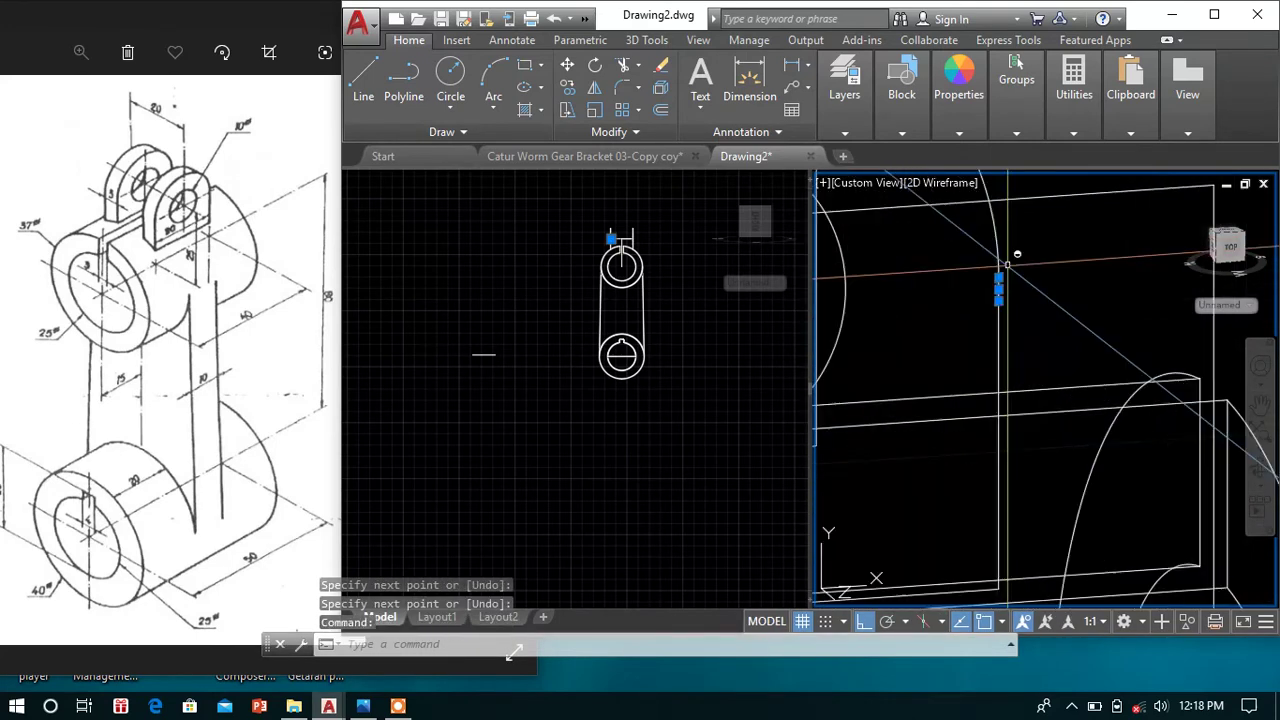
- Select the vertical line, arc and edge lines of the lug outline
click(1001, 317)
scroll(1006, 236, down, 2)
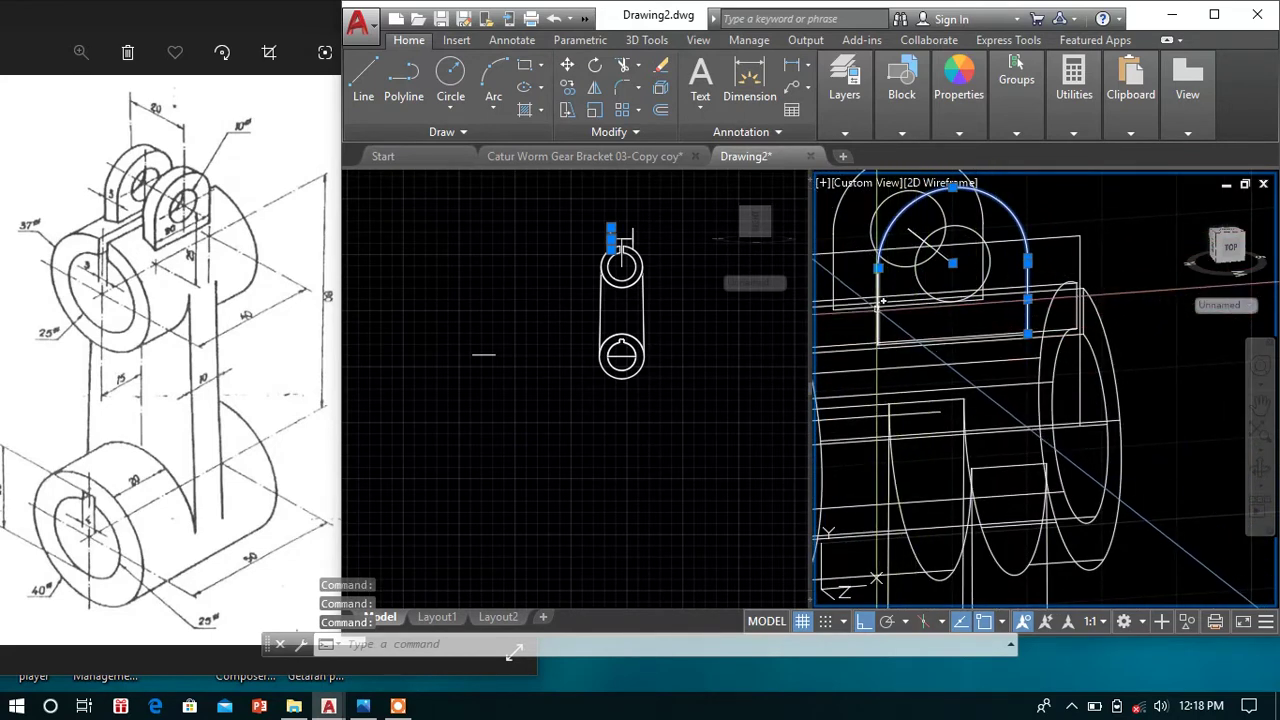
scroll(922, 321, up, 2)
middle_drag(986, 409, 1002, 389)
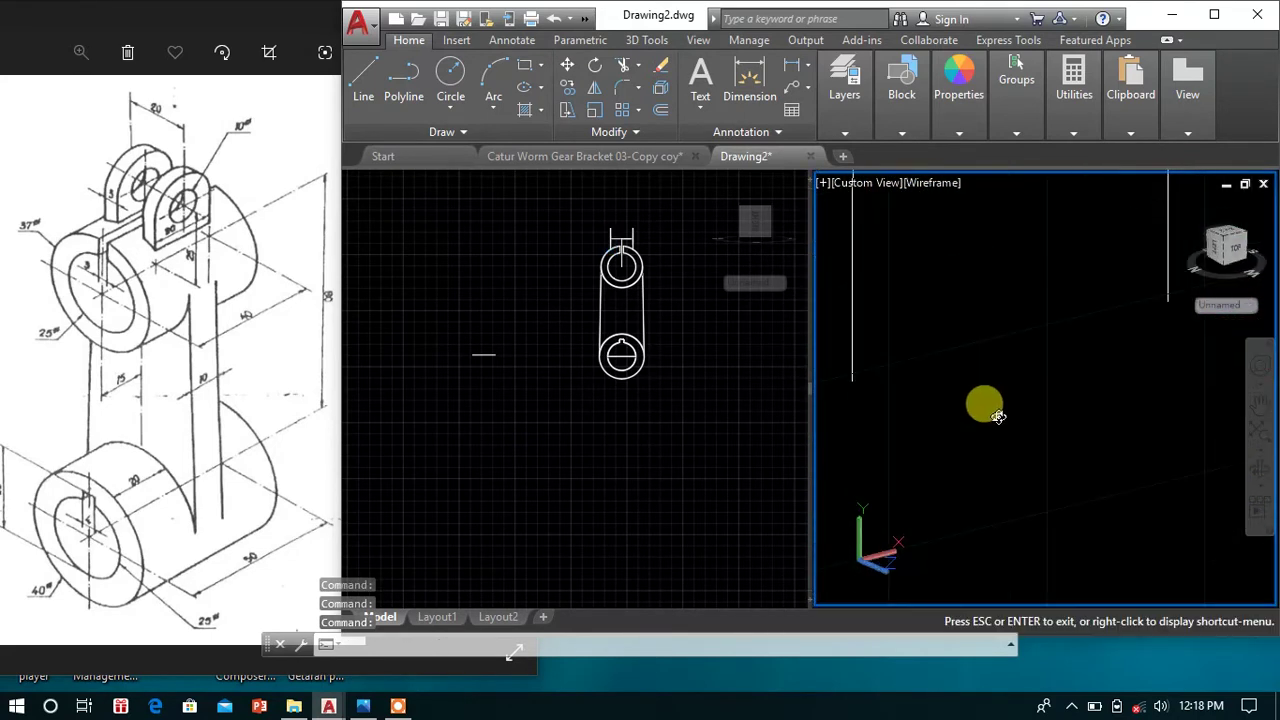
click(943, 355)
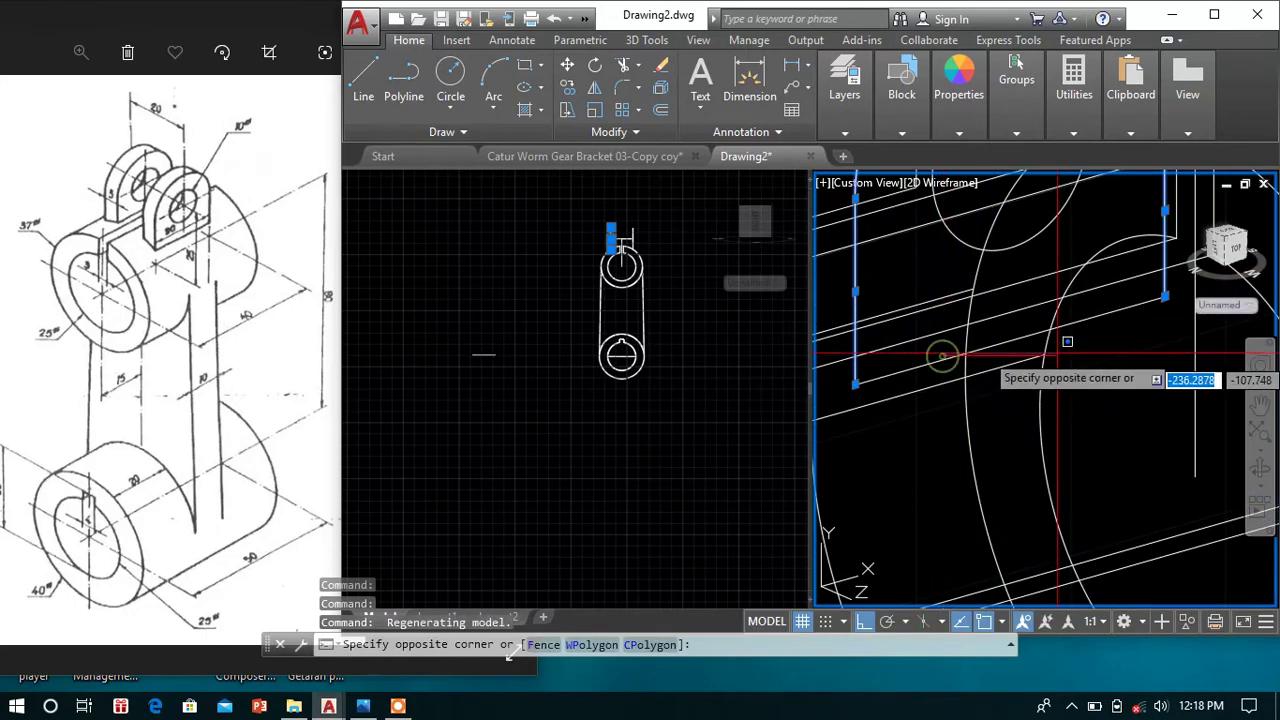
mouse_move(1016, 342)
shift+middle_down()
mouse_move(1081, 355)
mouse_move(1097, 286)
shift+middle_up()
text(JO)
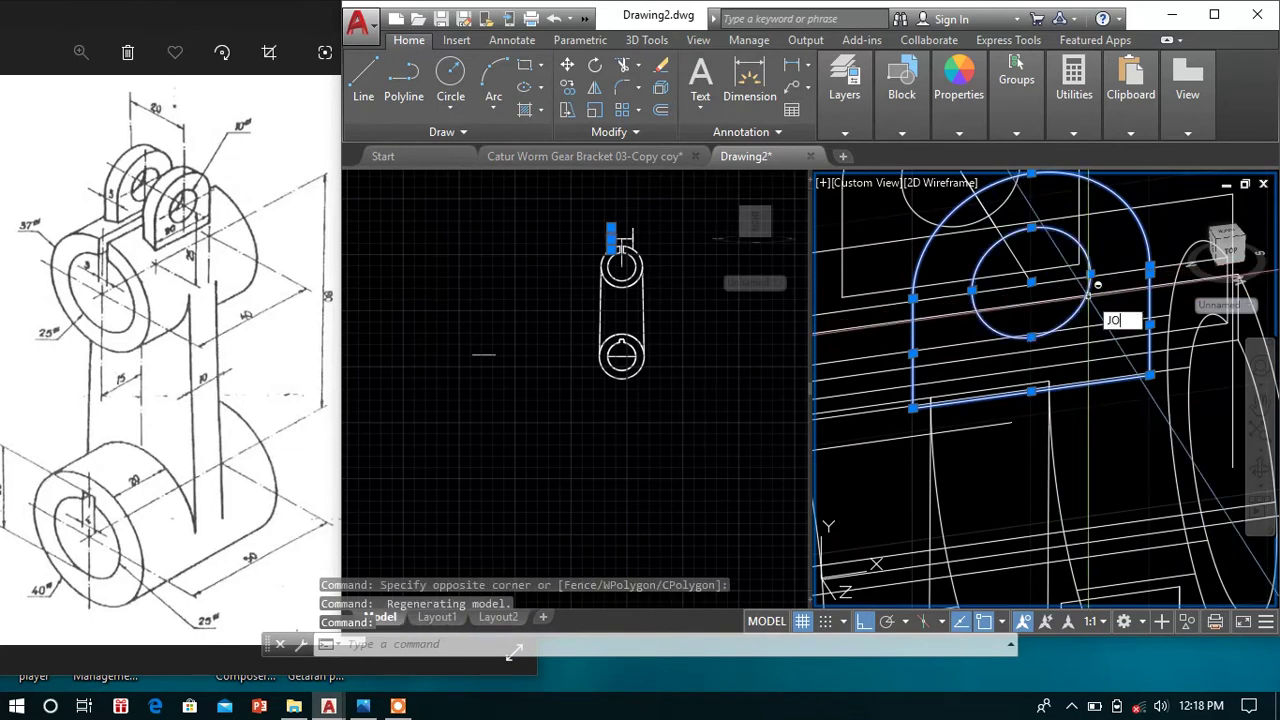
- Join the lug outline, then extrude it with its hole circle 5 units high
key(Return)
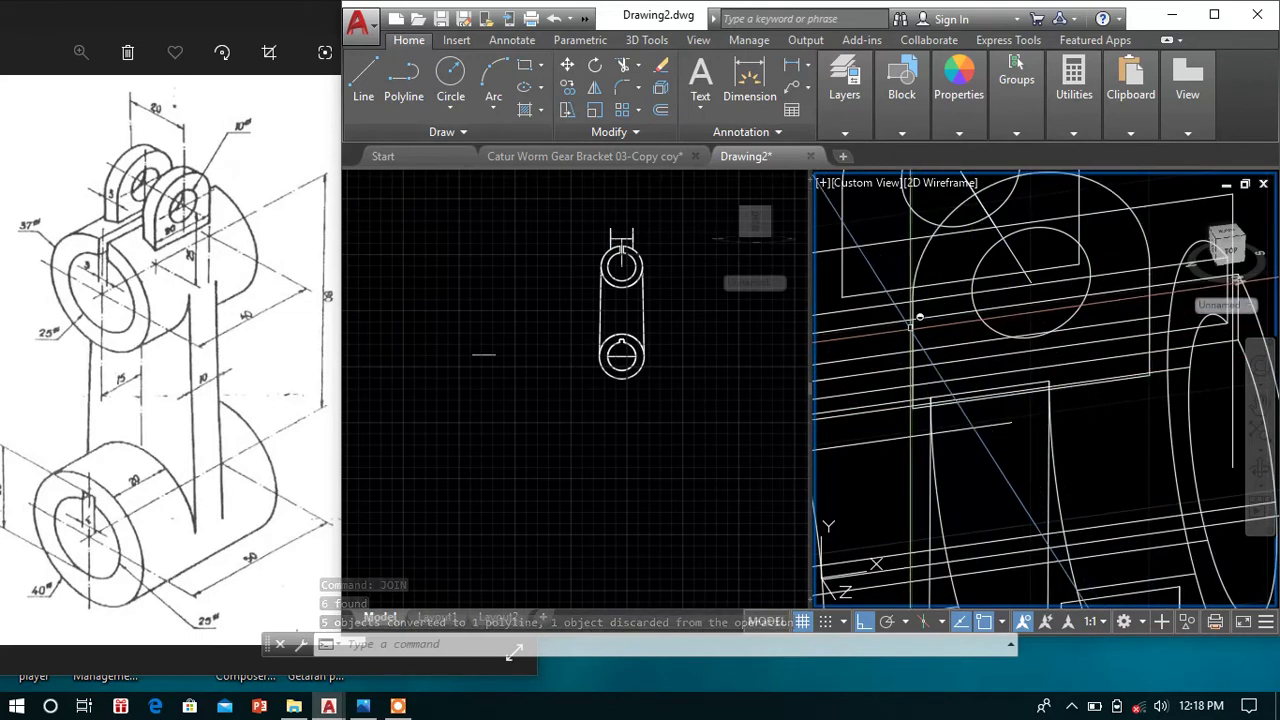
text(EX)
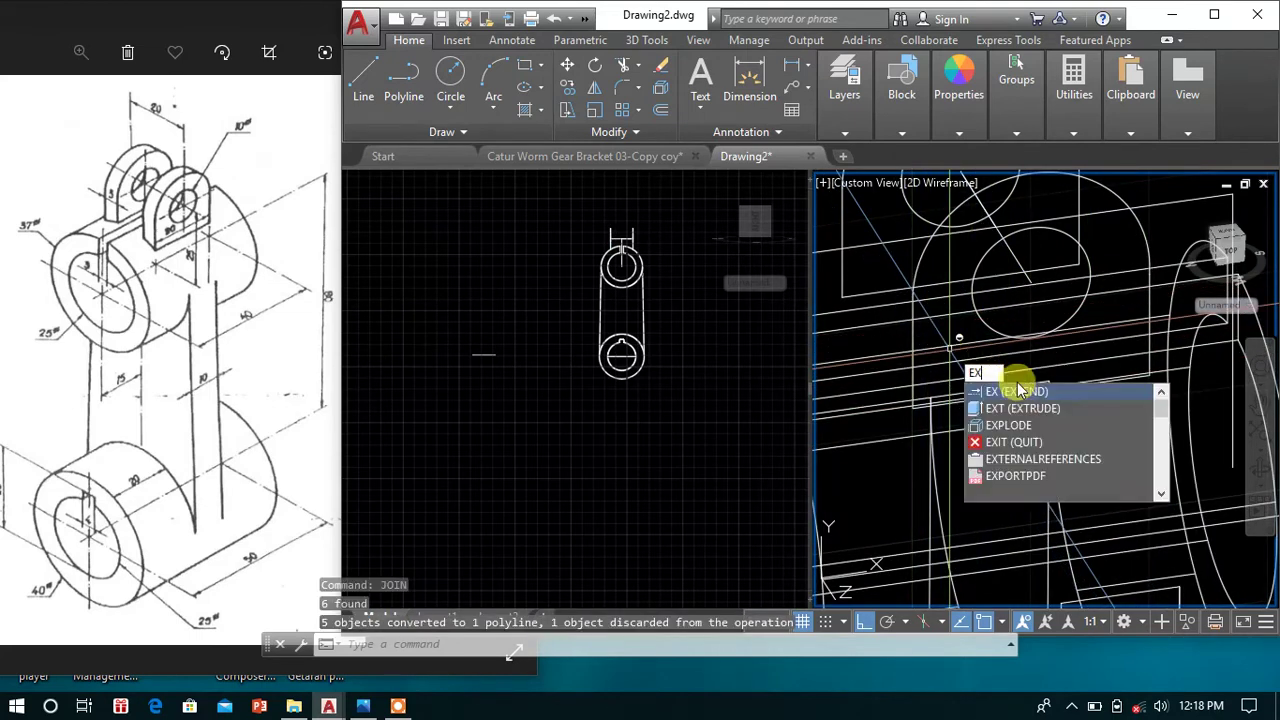
click(1022, 410)
click(912, 322)
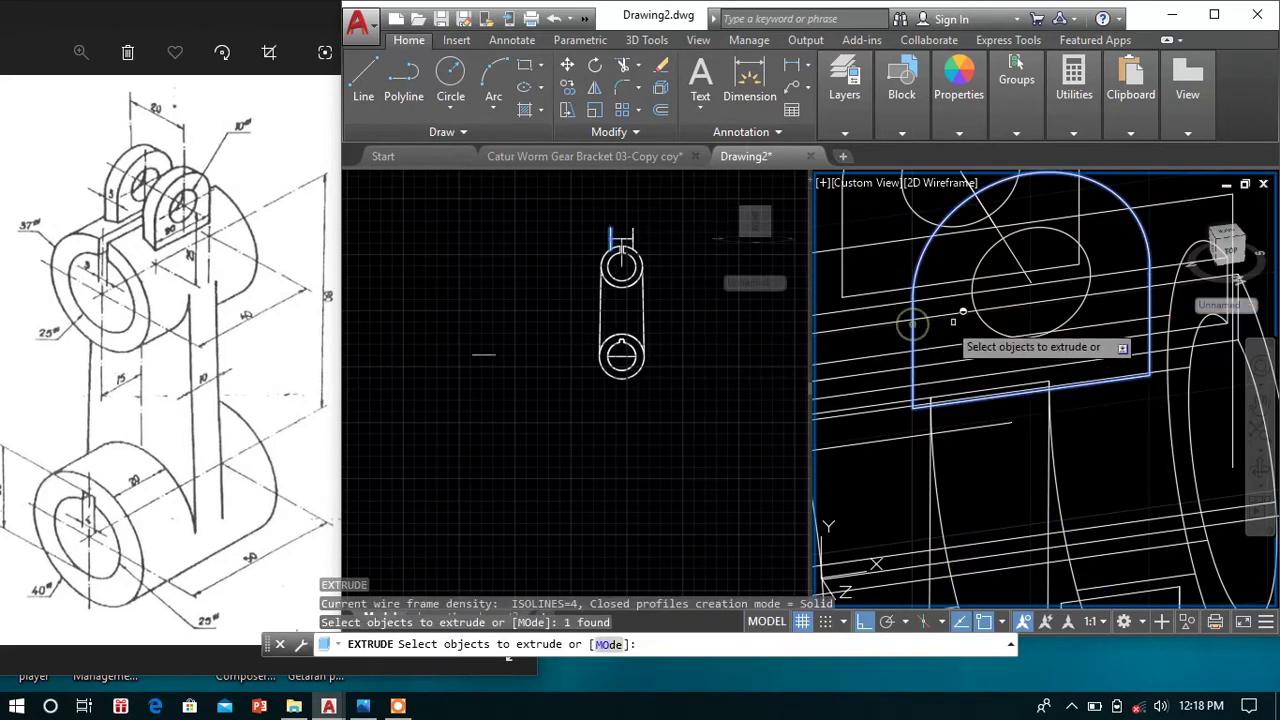
click(988, 320)
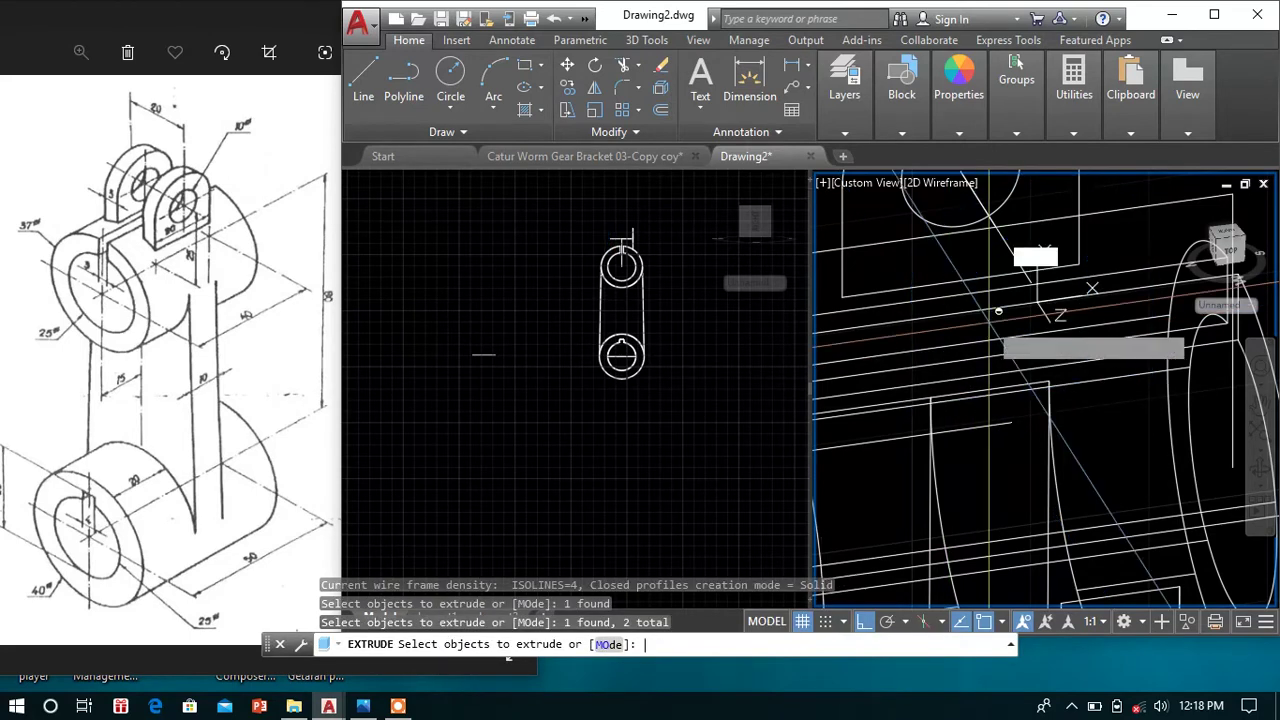
key(Return)
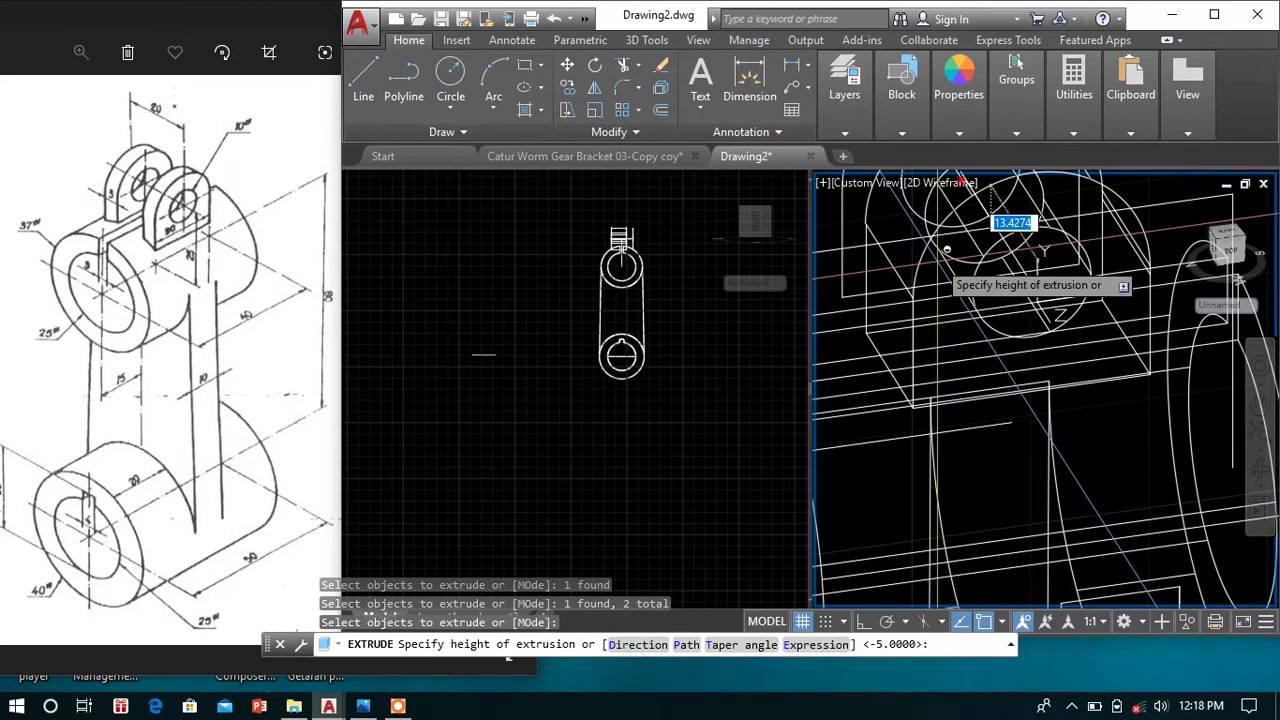
shift+middle_drag(946, 249, 957, 249)
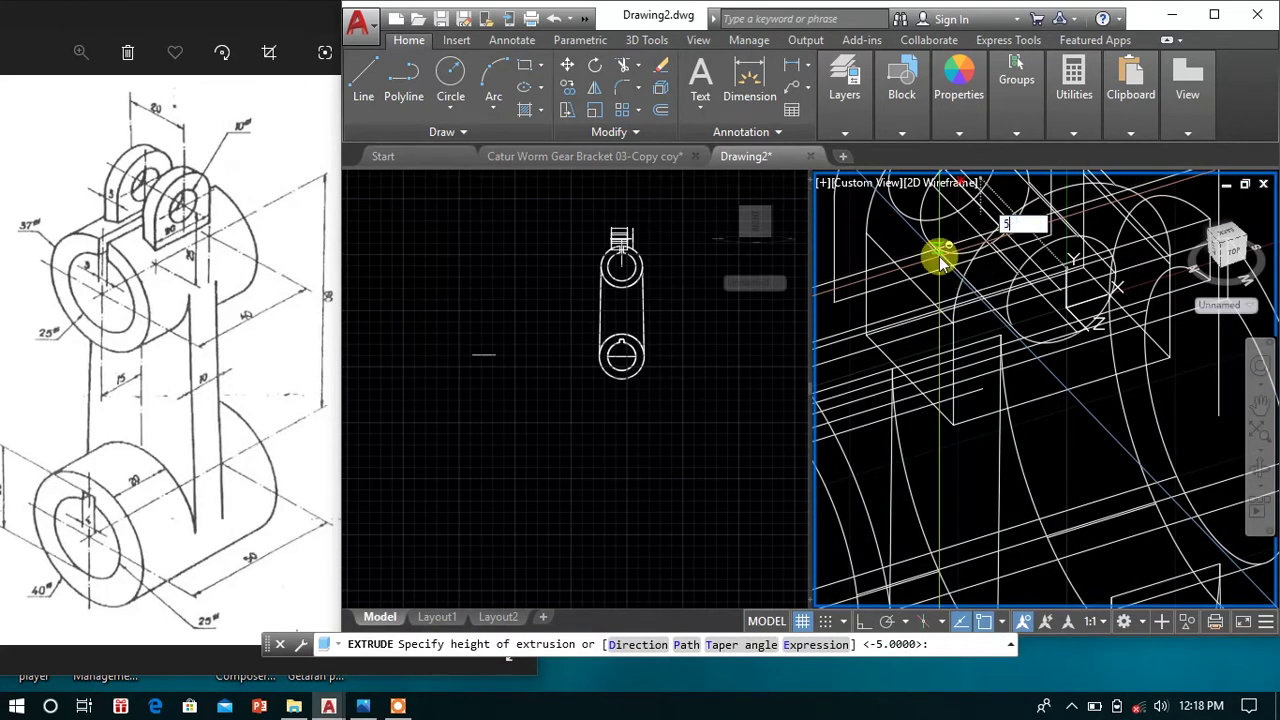
mouse_move(940, 260)
shift+middle_down()
mouse_move(1040, 400)
mouse_move(1130, 426)
mouse_move(1130, 406)
shift+middle_up()
key(Return)
right_click(1130, 406)
click(1115, 62)
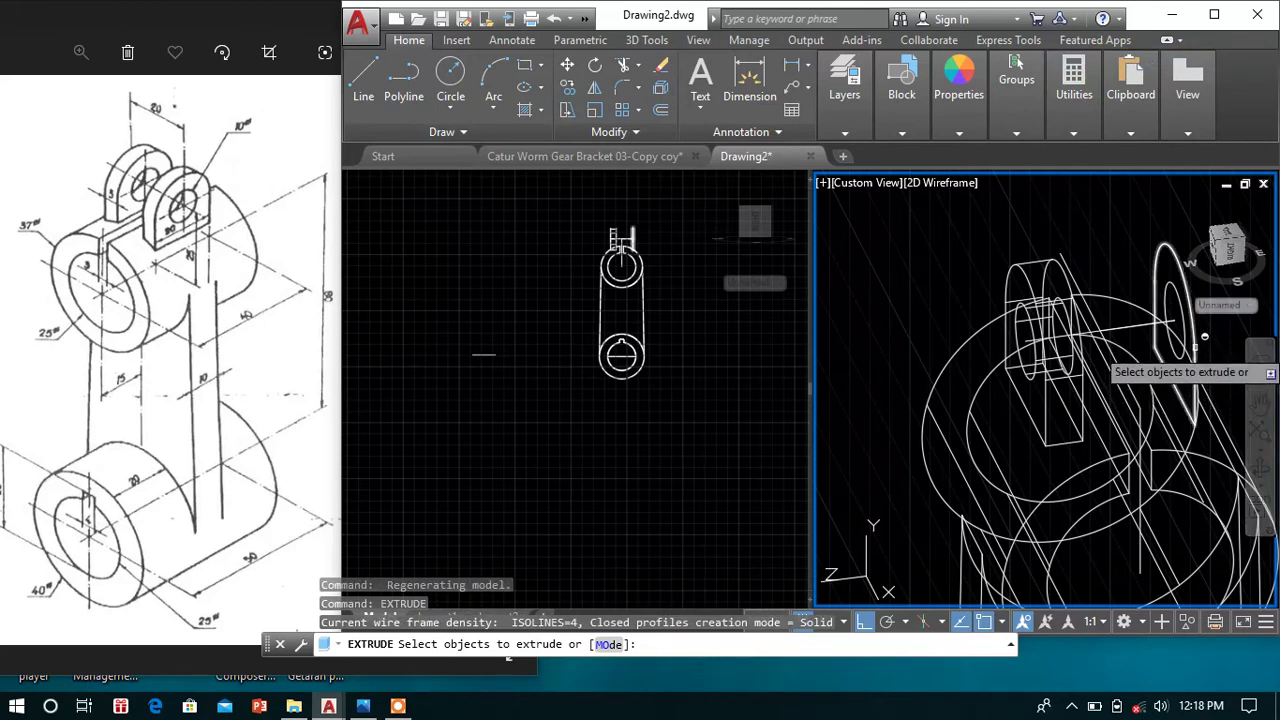
- Extrude the second lug's outline and hole circle 5 units
click(1203, 336)
click(1196, 329)
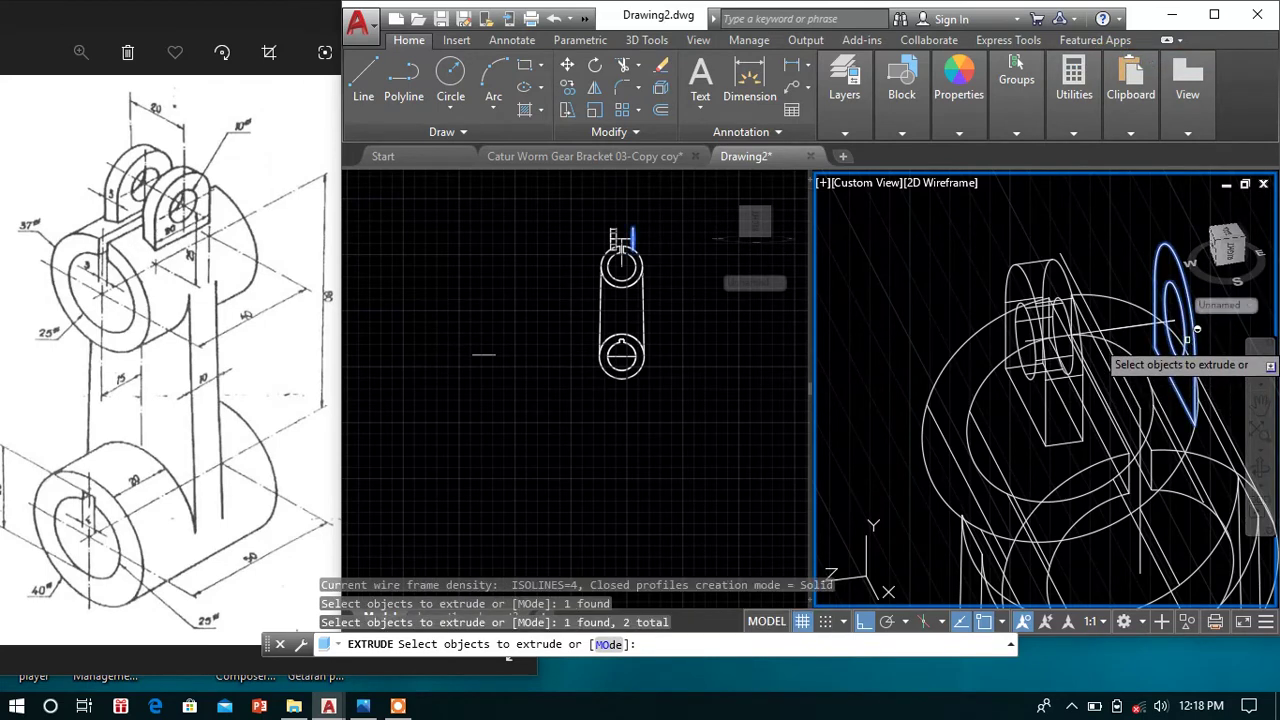
key(Return)
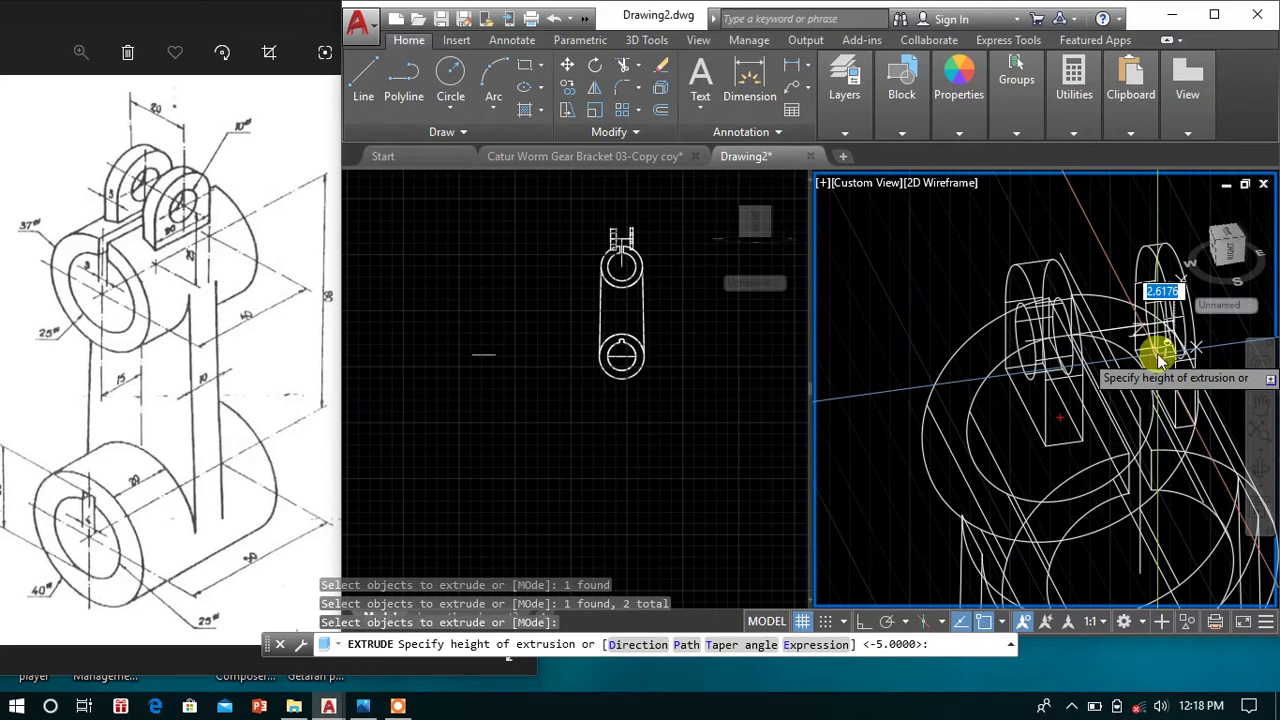
key(Return)
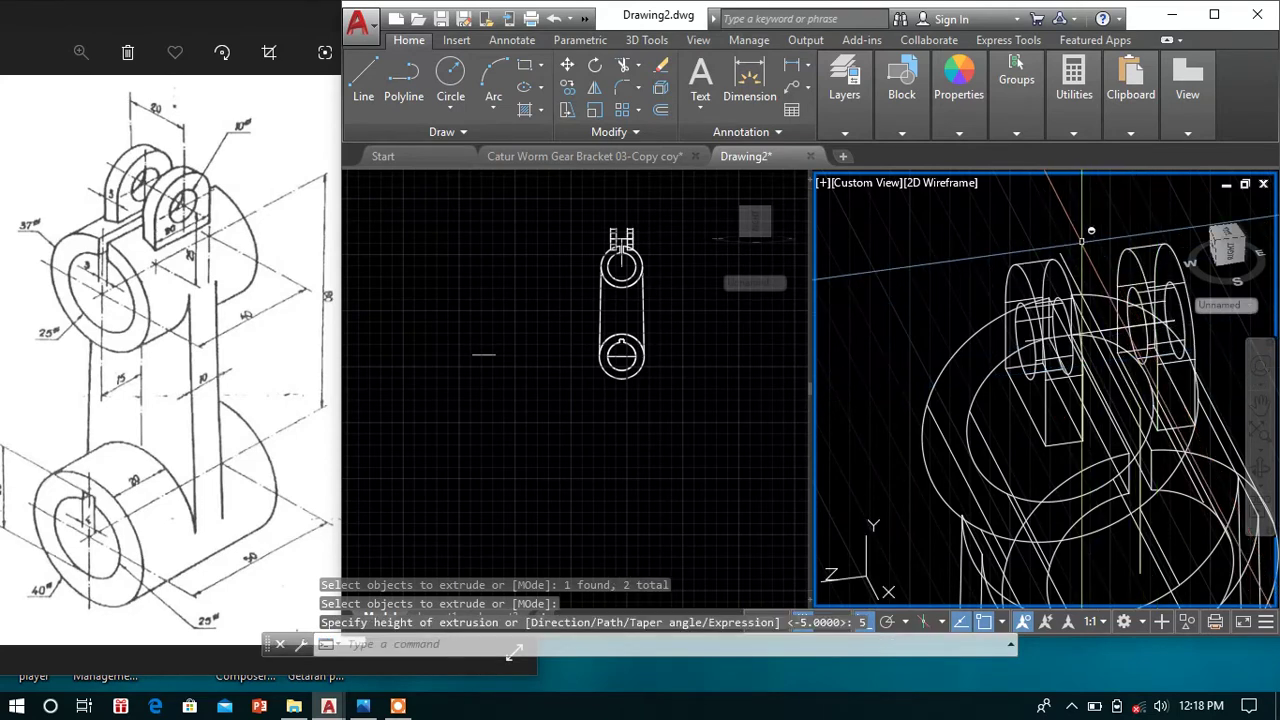
- Delete the stray line running across the lugs
right_click(1042, 246)
mouse_move(1103, 276)
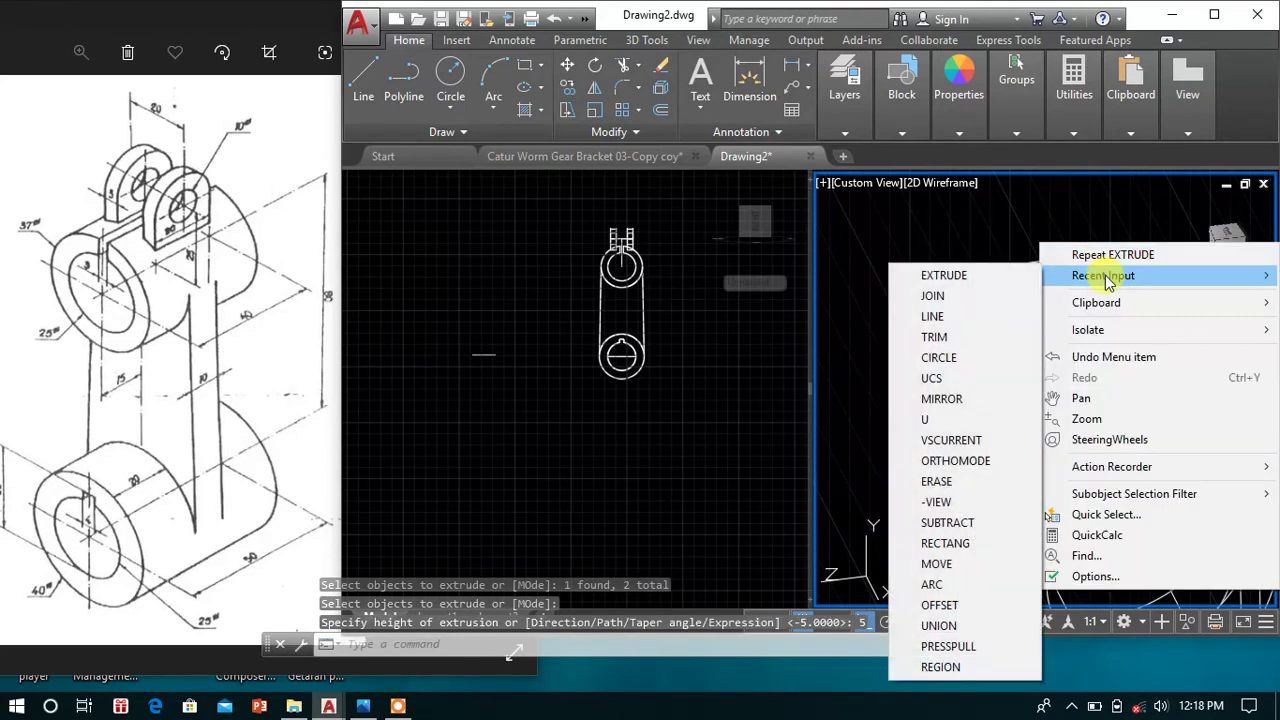
click(1105, 225)
click(1103, 190)
key(Escape)
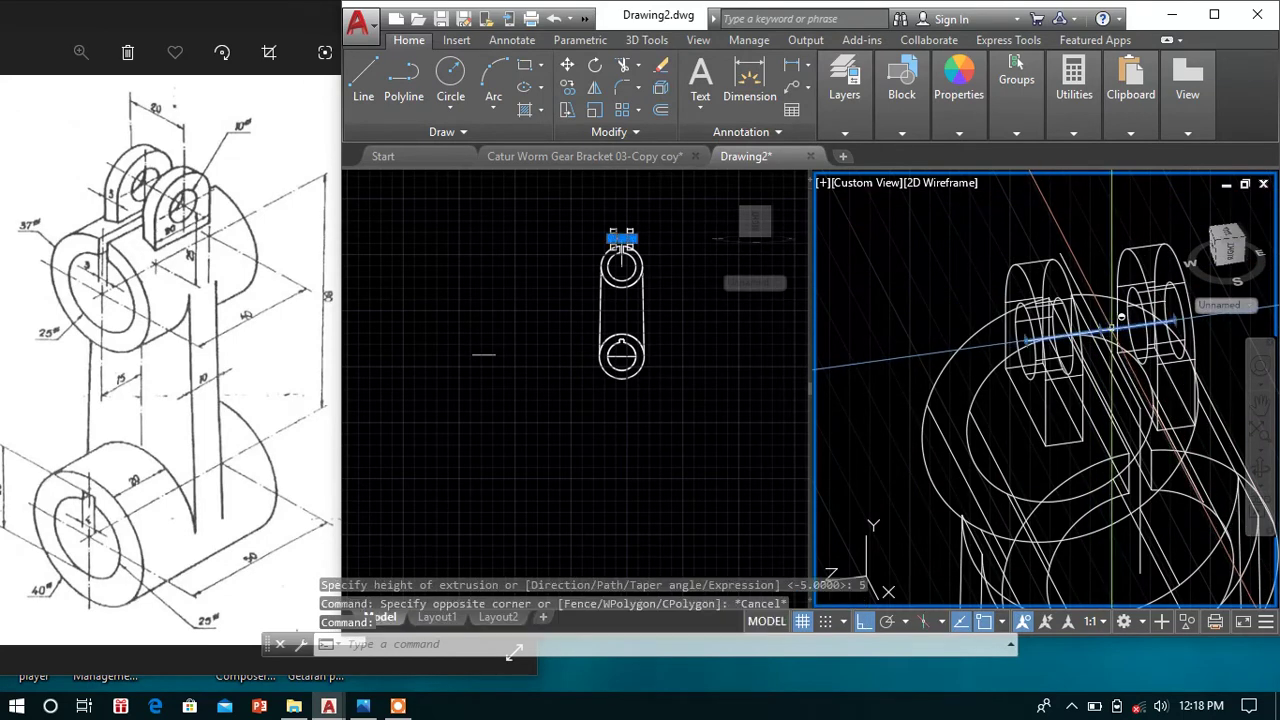
key(Delete)
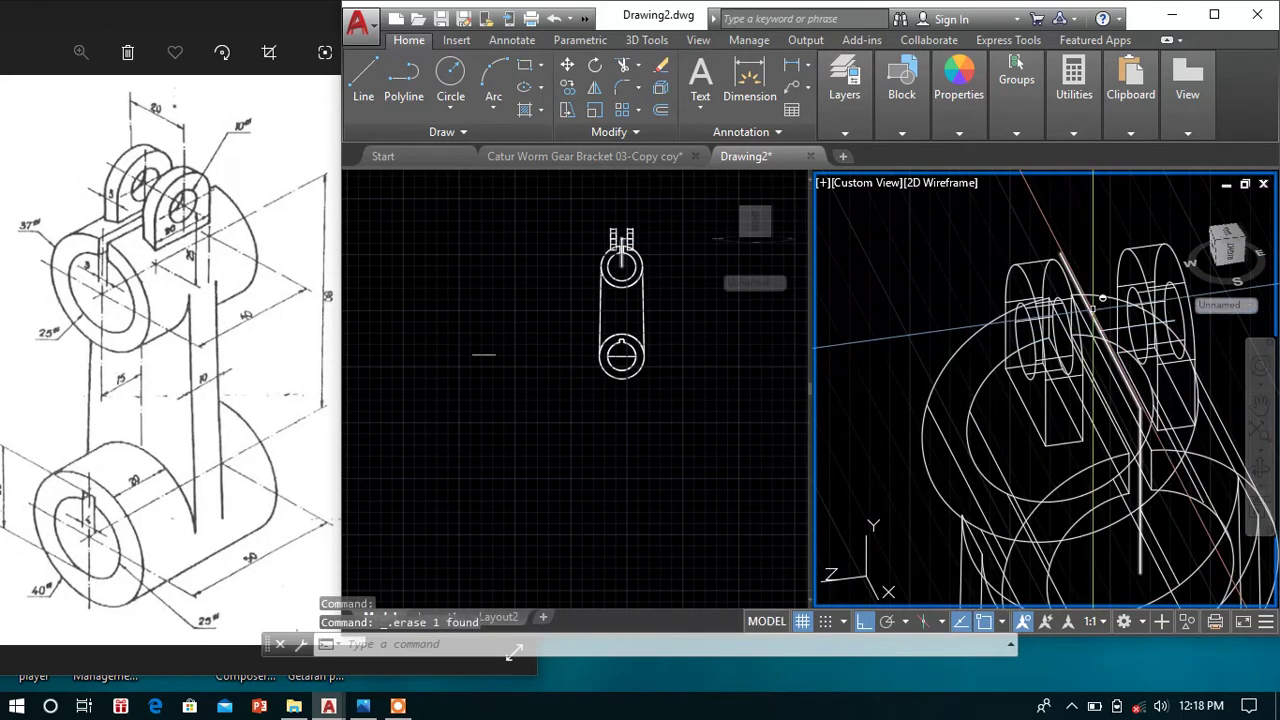
key(Escape)
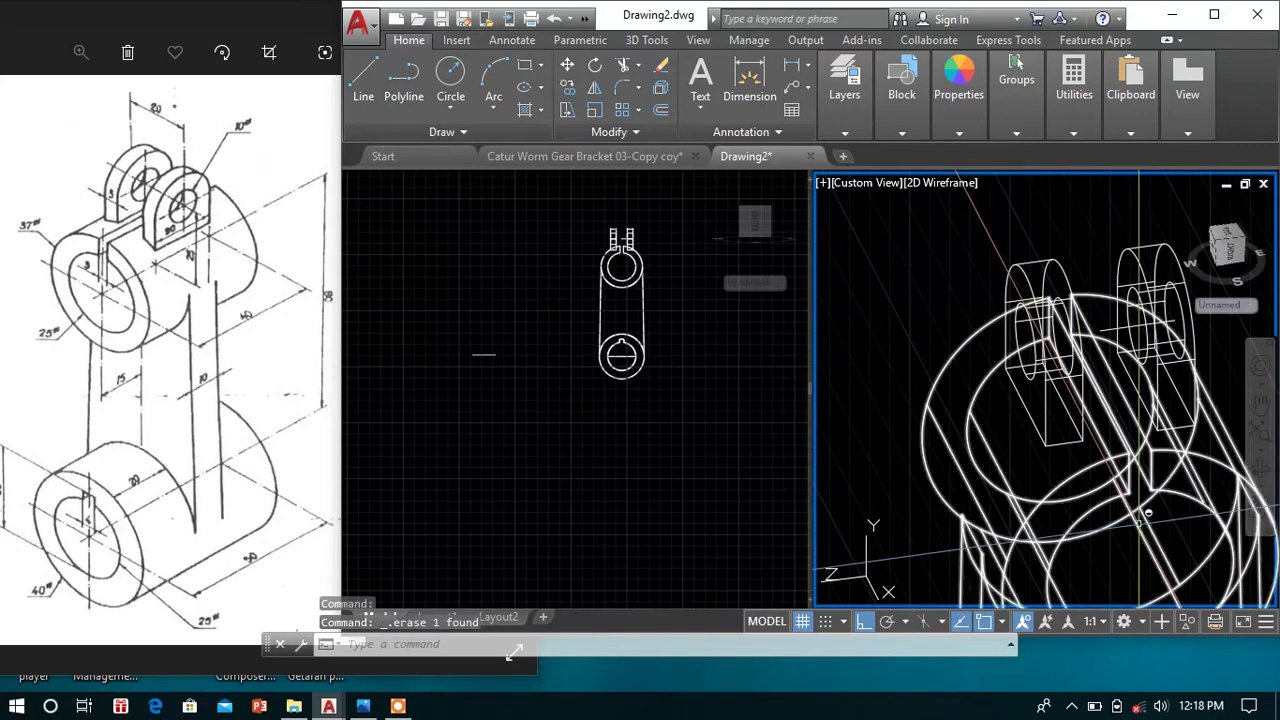
- Switch the viewport visual style to Conceptual
shift+middle_drag(1100, 523, 1051, 494)
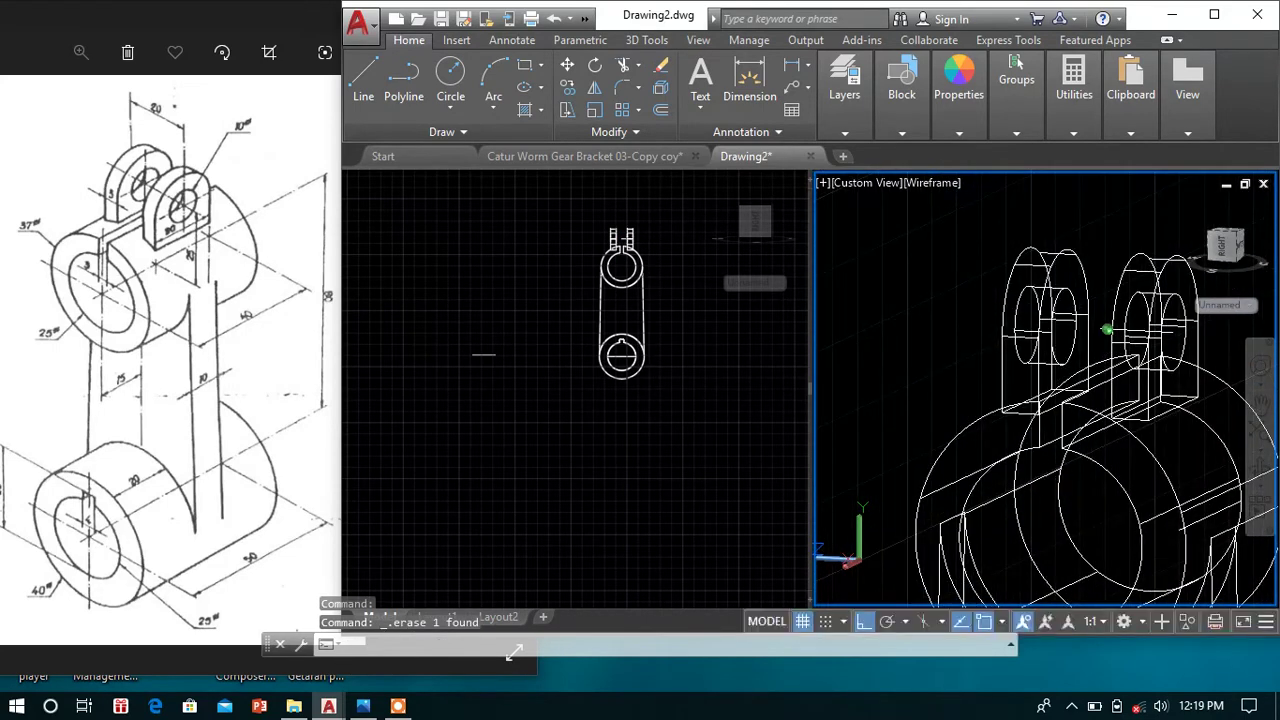
click(927, 189)
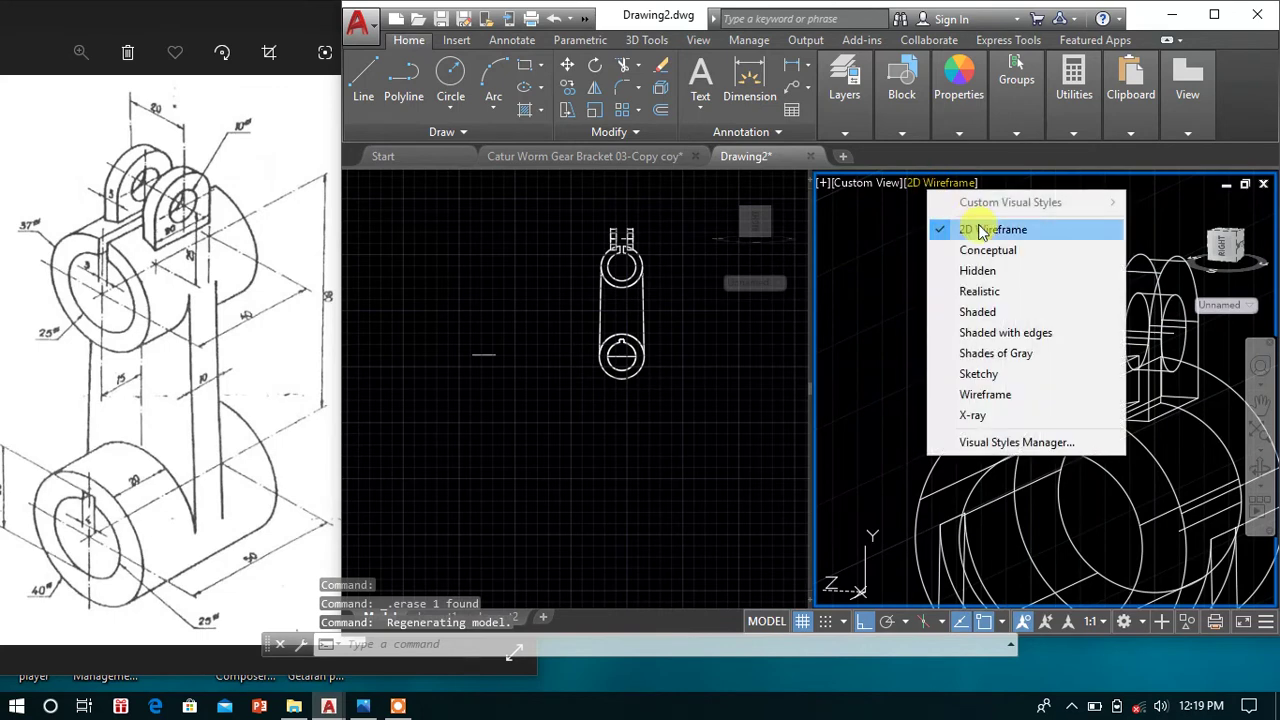
click(1000, 258)
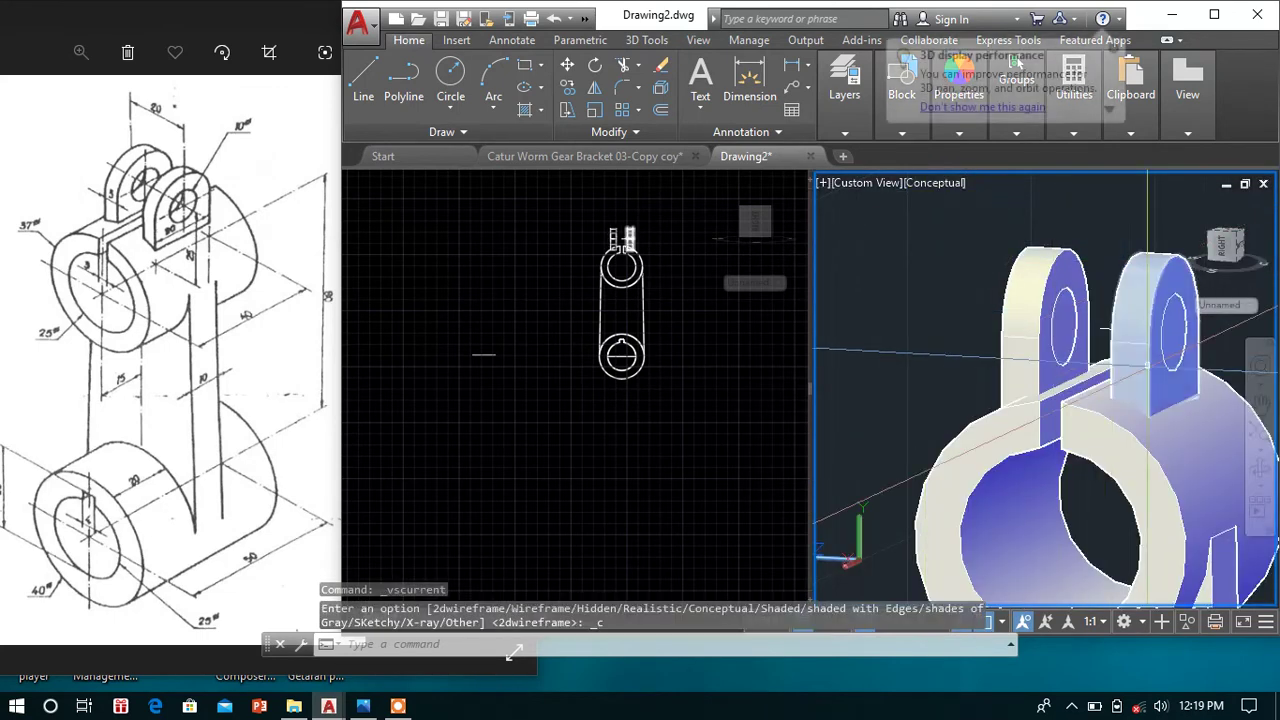
- Subtract the hole cylinders from the right and left lugs using SU
text(Su)
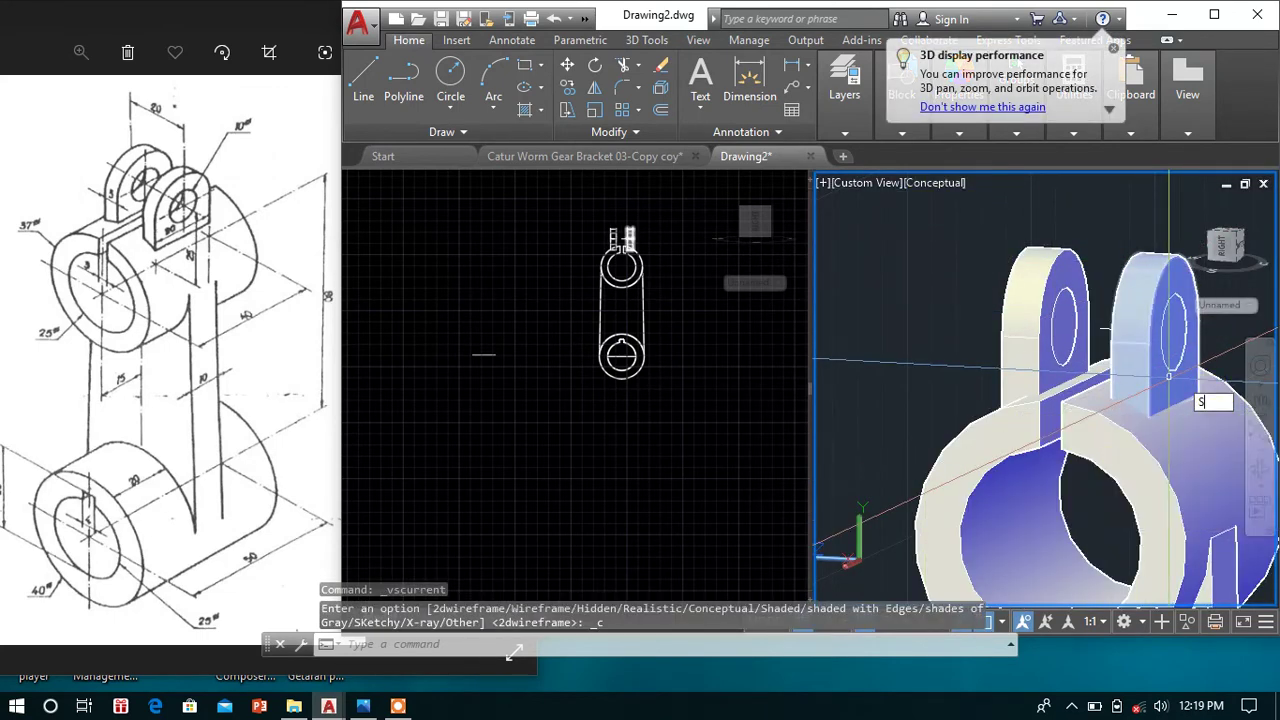
key(Return)
click(1163, 388)
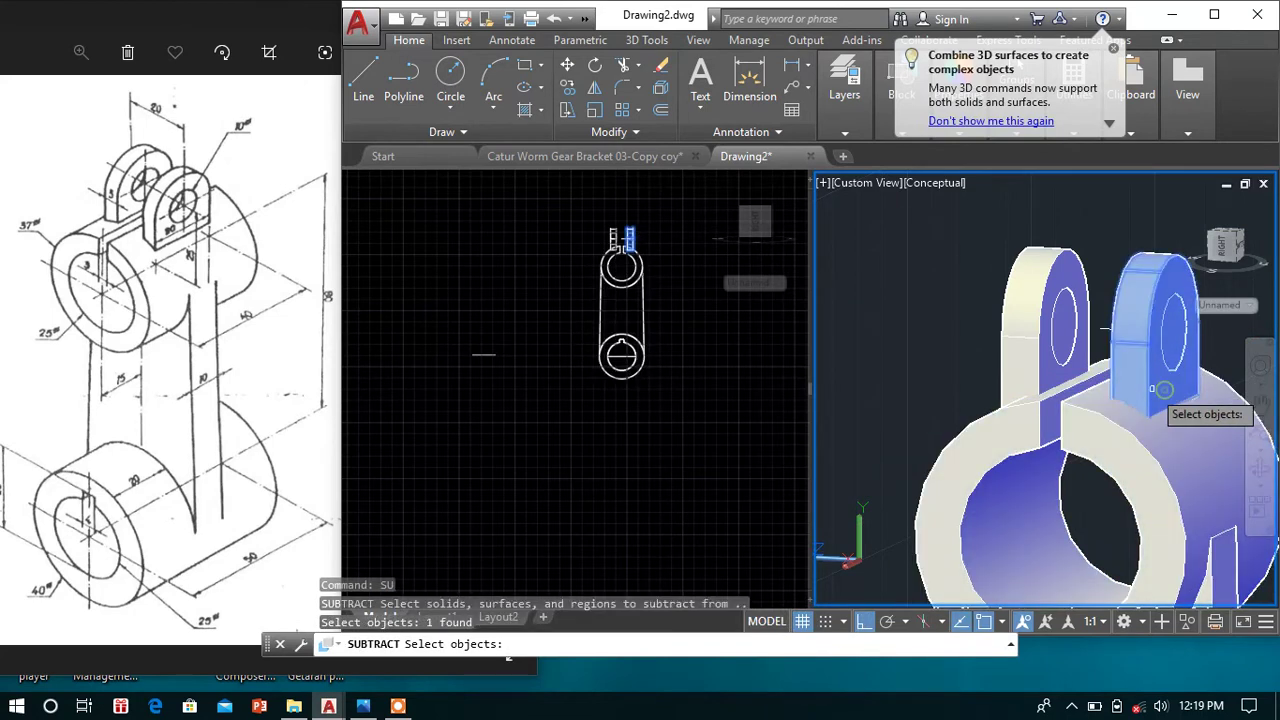
click(1045, 374)
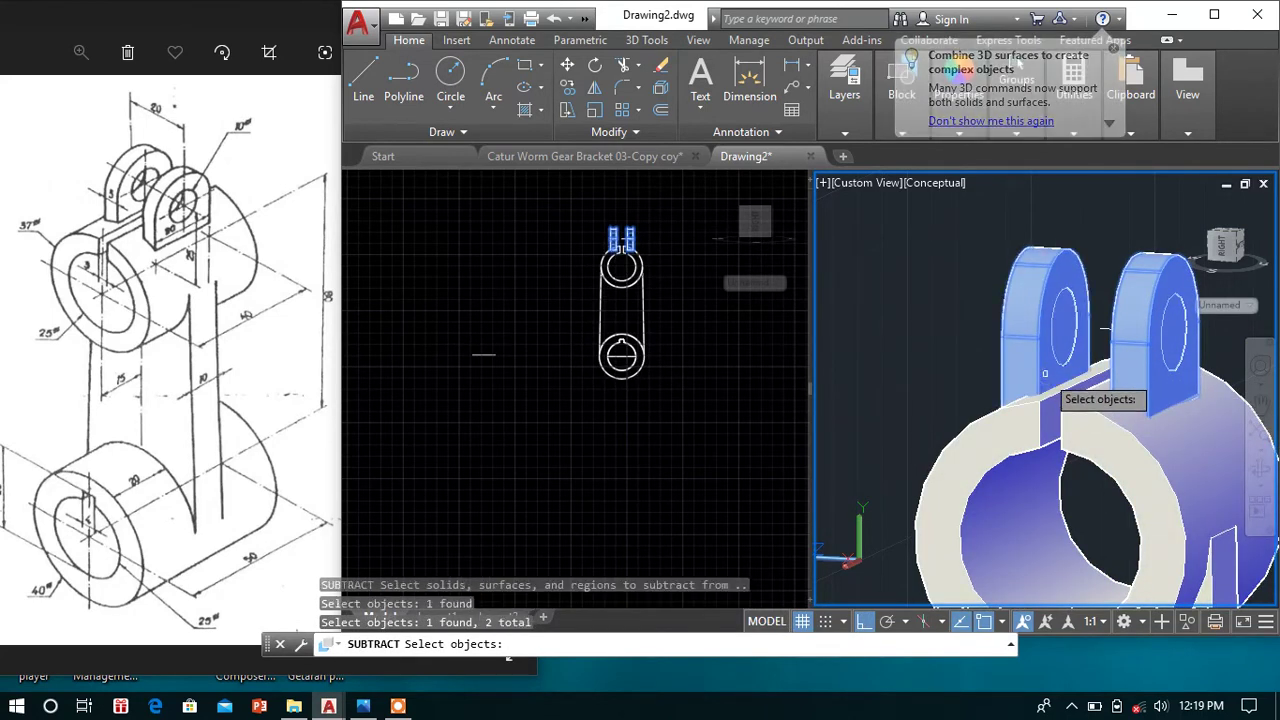
key(Return)
click(1176, 347)
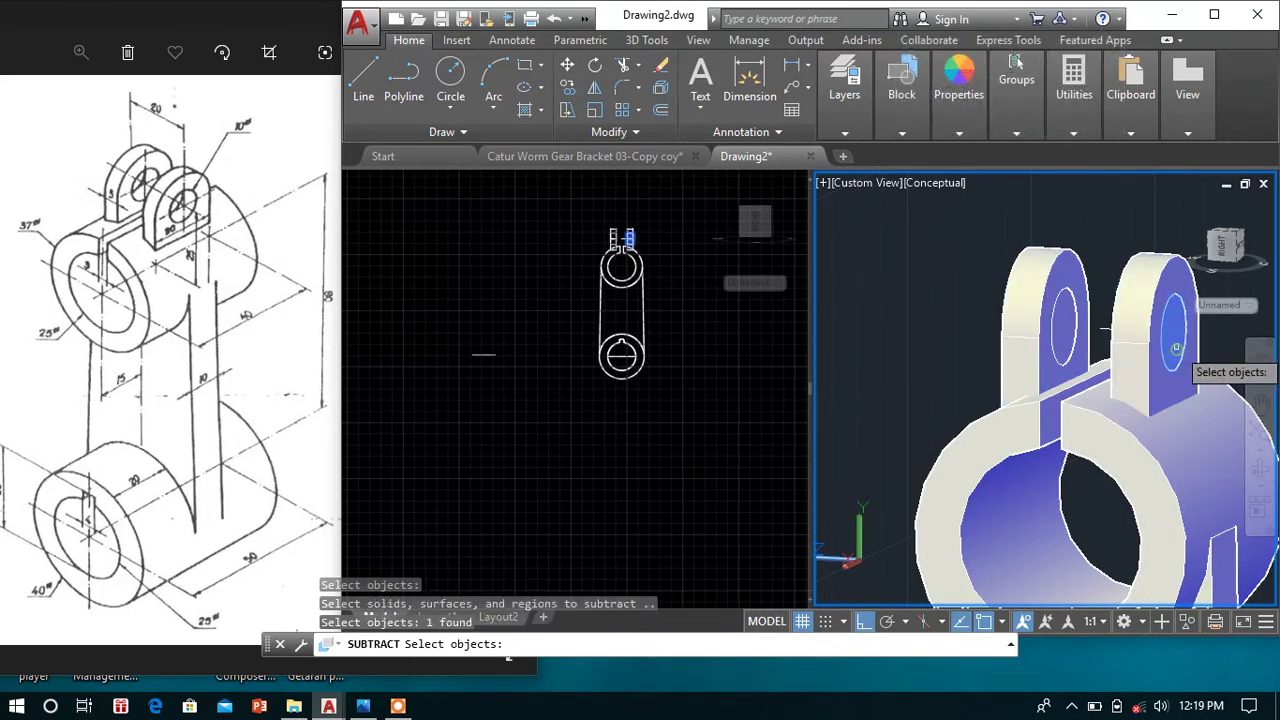
click(1062, 329)
key(Return)
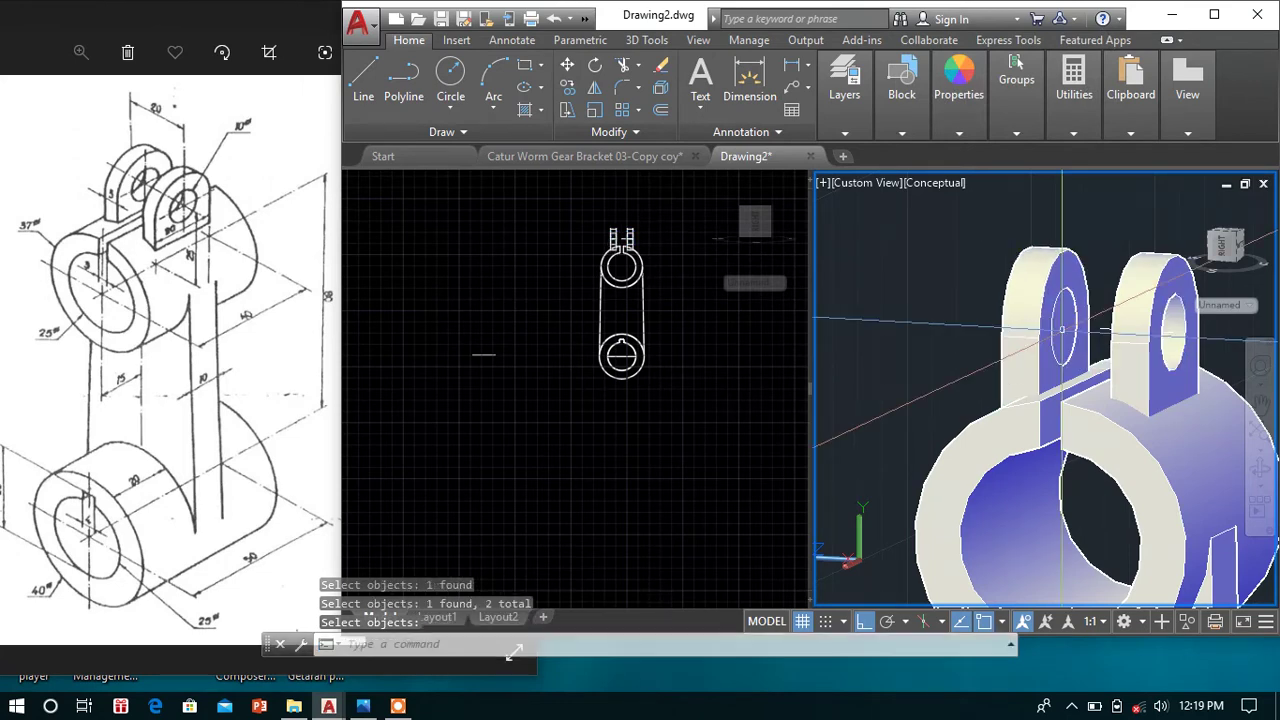
- Subtract the remaining hole cylinder from its lug solid
text(s)
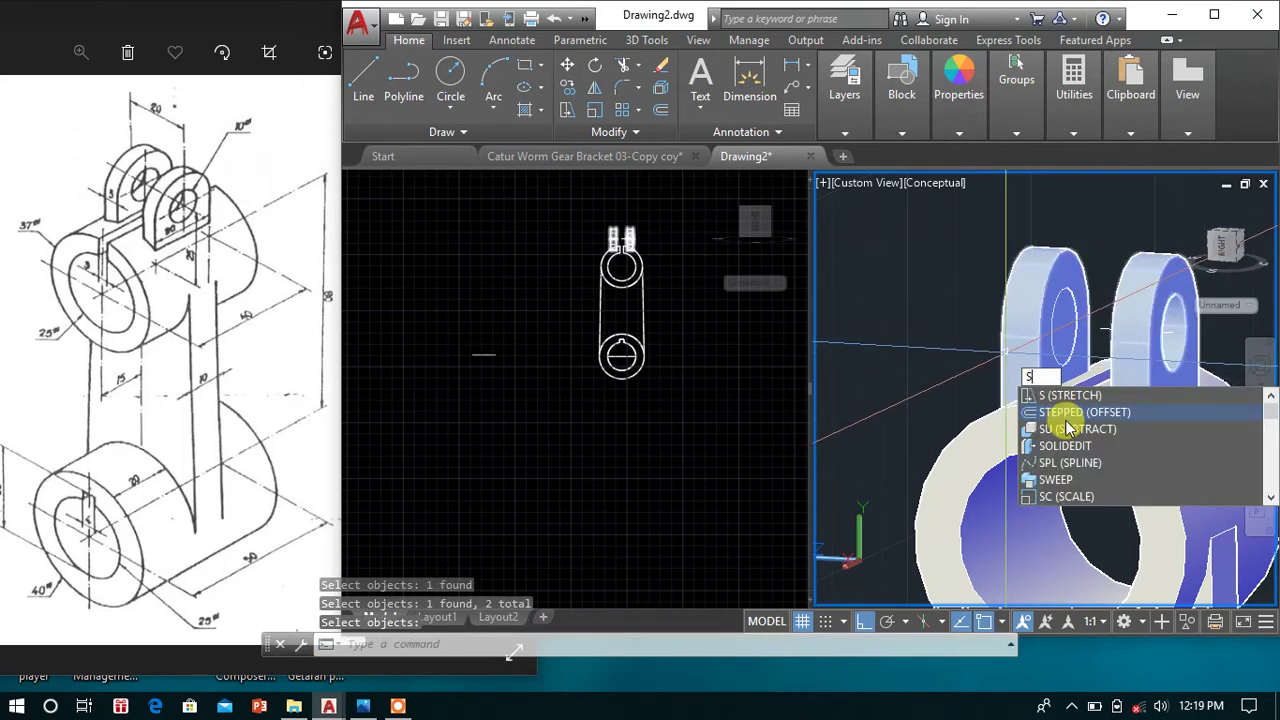
click(1070, 432)
click(1021, 342)
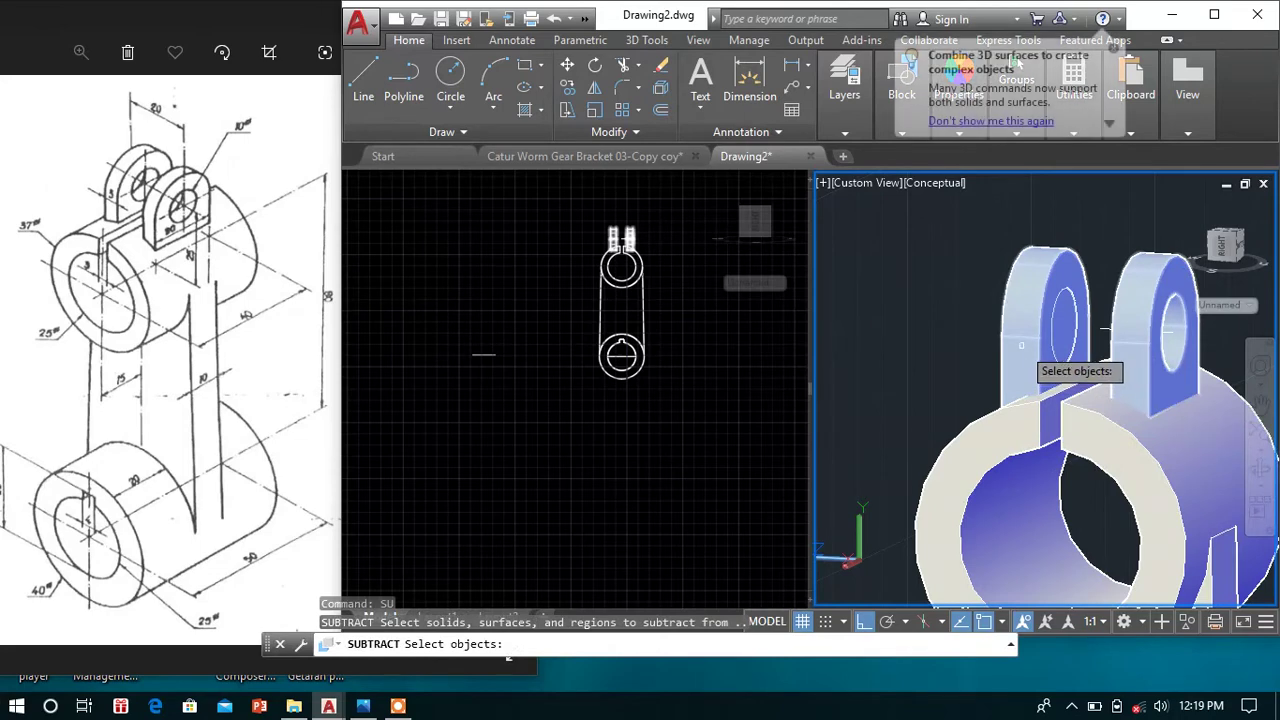
key(Return)
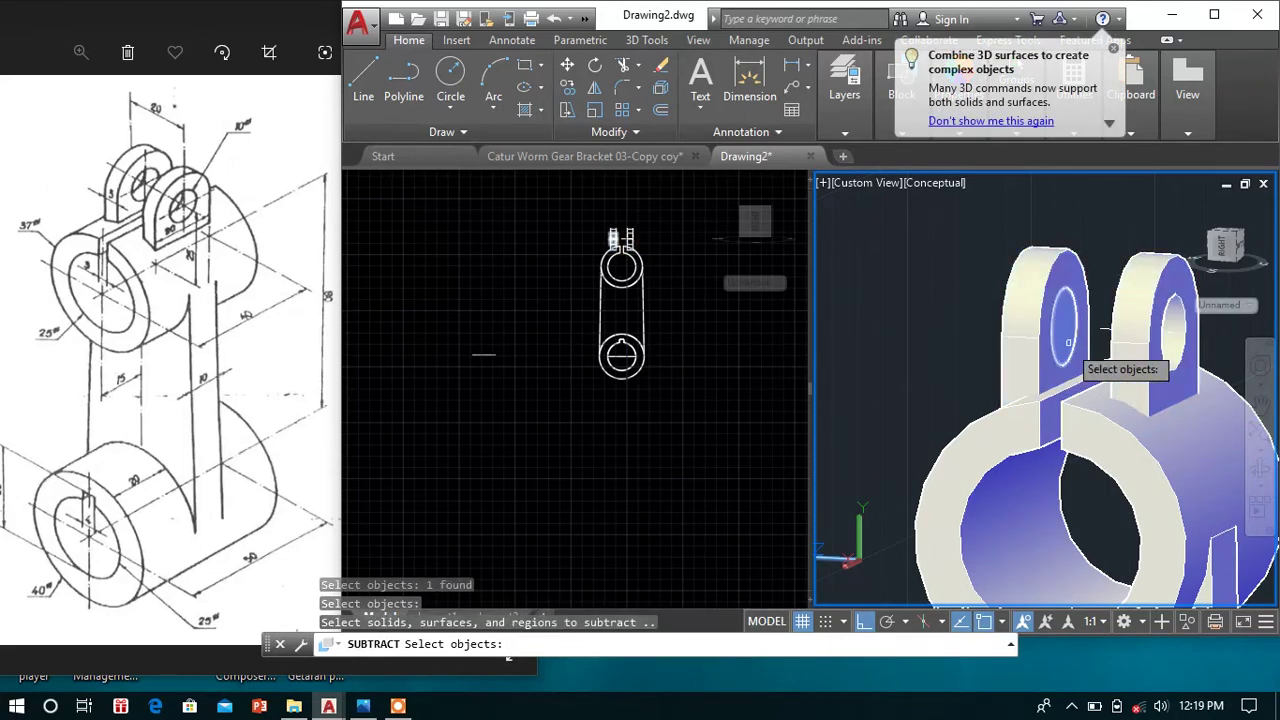
click(1064, 335)
key(Return)
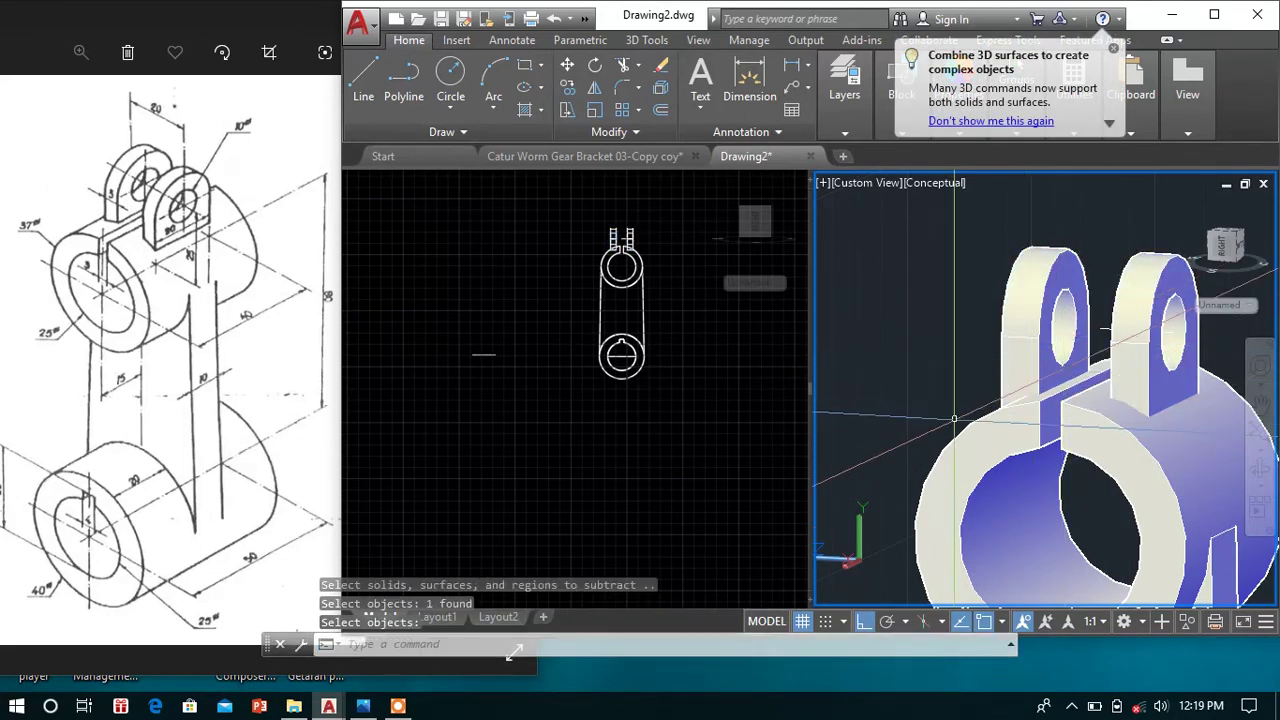
key(Return)
shift+middle_drag(1104, 330, 1040, 330)
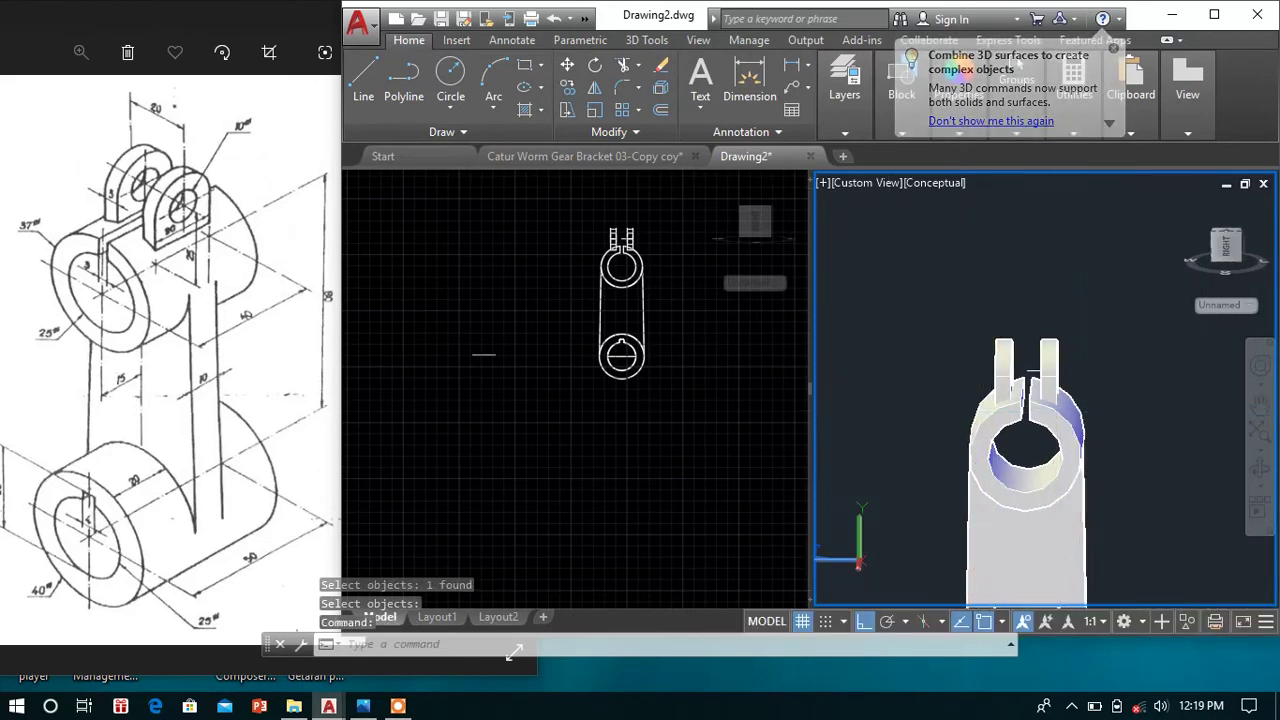
- Orbit the bracket to inspect it from the left side and above
scroll(1030, 440, down, 2)
shift+middle_drag(1040, 420, 830, 432)
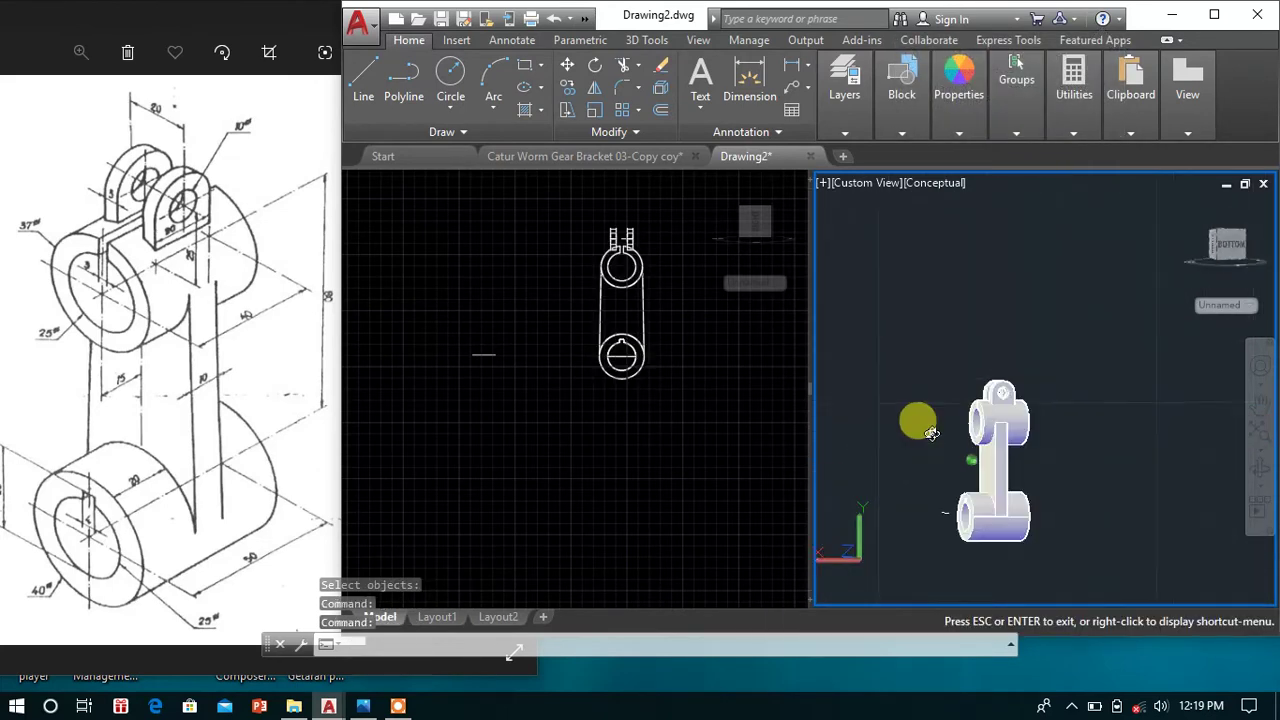
mouse_move(1005, 380)
shift+middle_down()
mouse_move(903, 391)
mouse_move(925, 420)
shift+middle_up()
scroll(870, 455, down, 5)
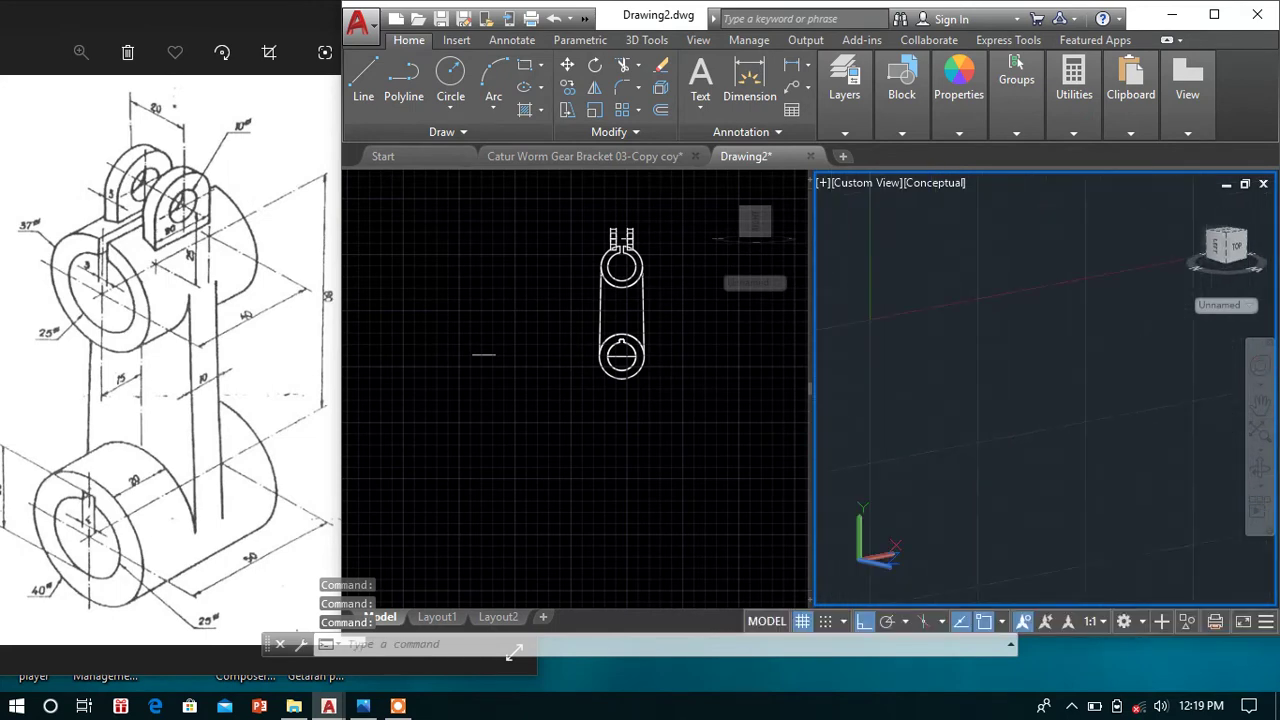
shift+middle_drag(893, 473, 968, 479)
scroll(1020, 518, up, 5)
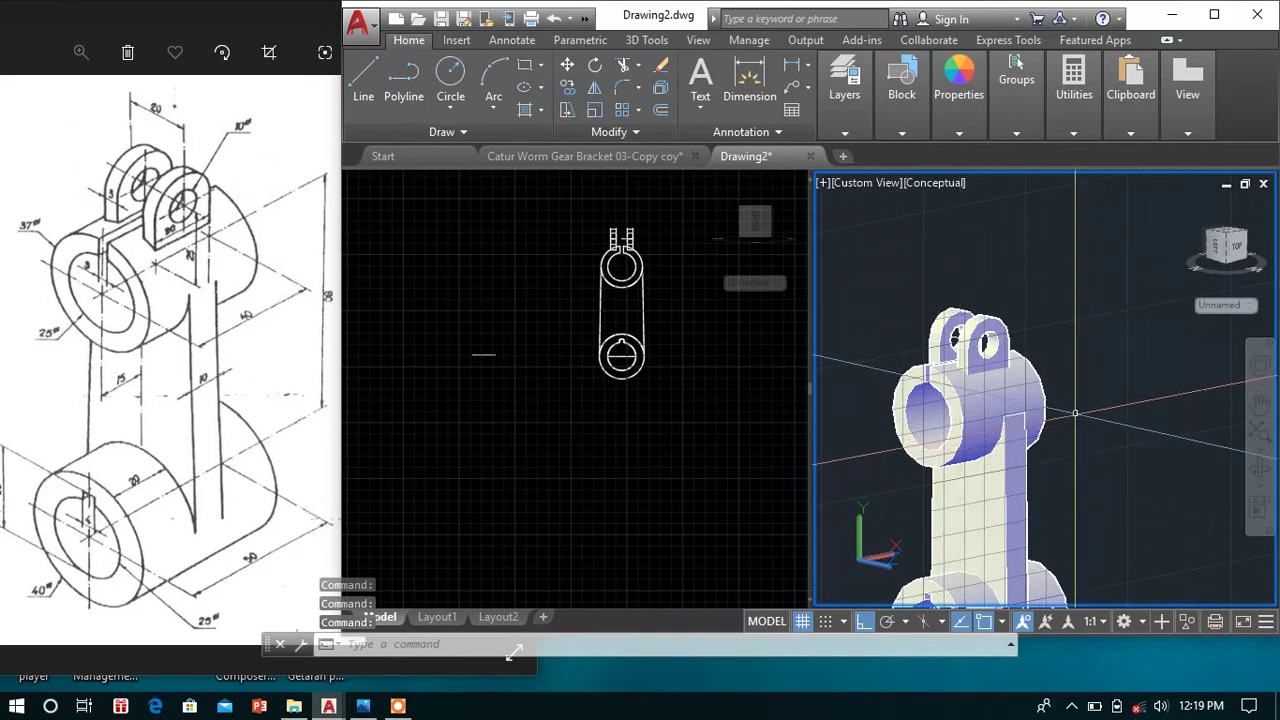
mouse_move(1075, 412)
shift+middle_down()
mouse_move(1080, 403)
mouse_move(1077, 433)
shift+middle_up()
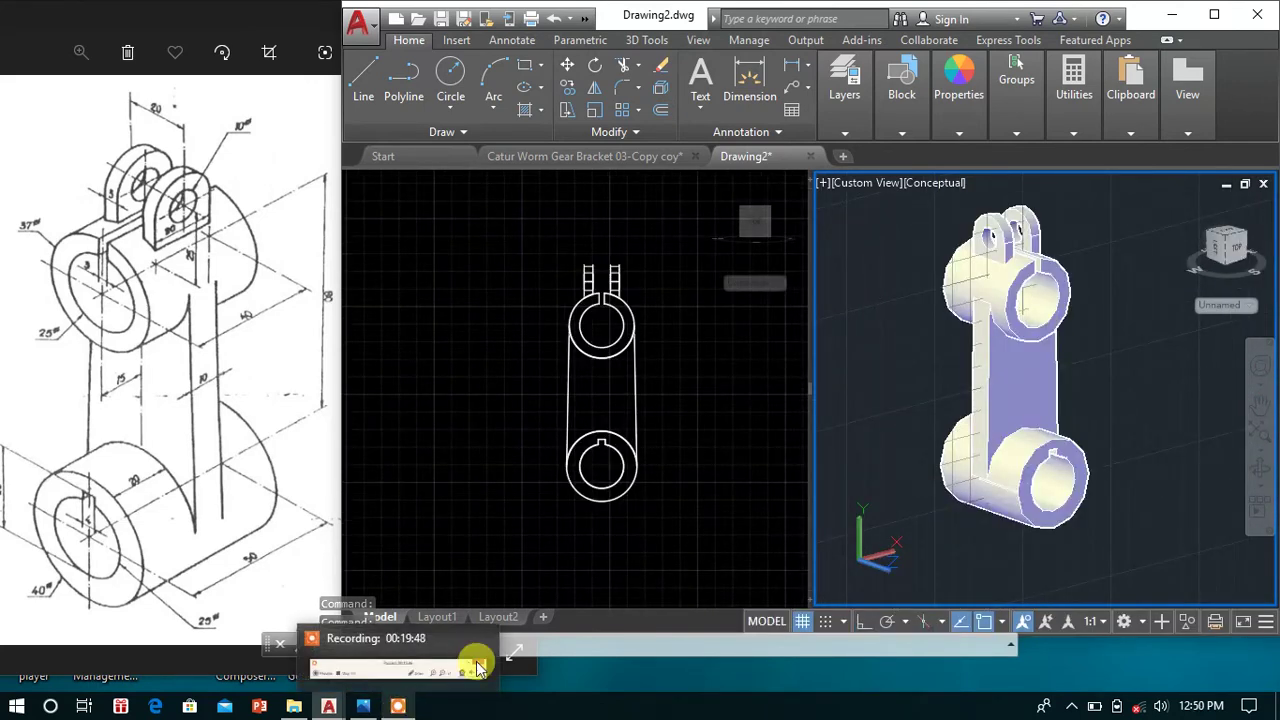
- Maximize the AutoCAD window and cancel the stray selection window
click(858, 428)
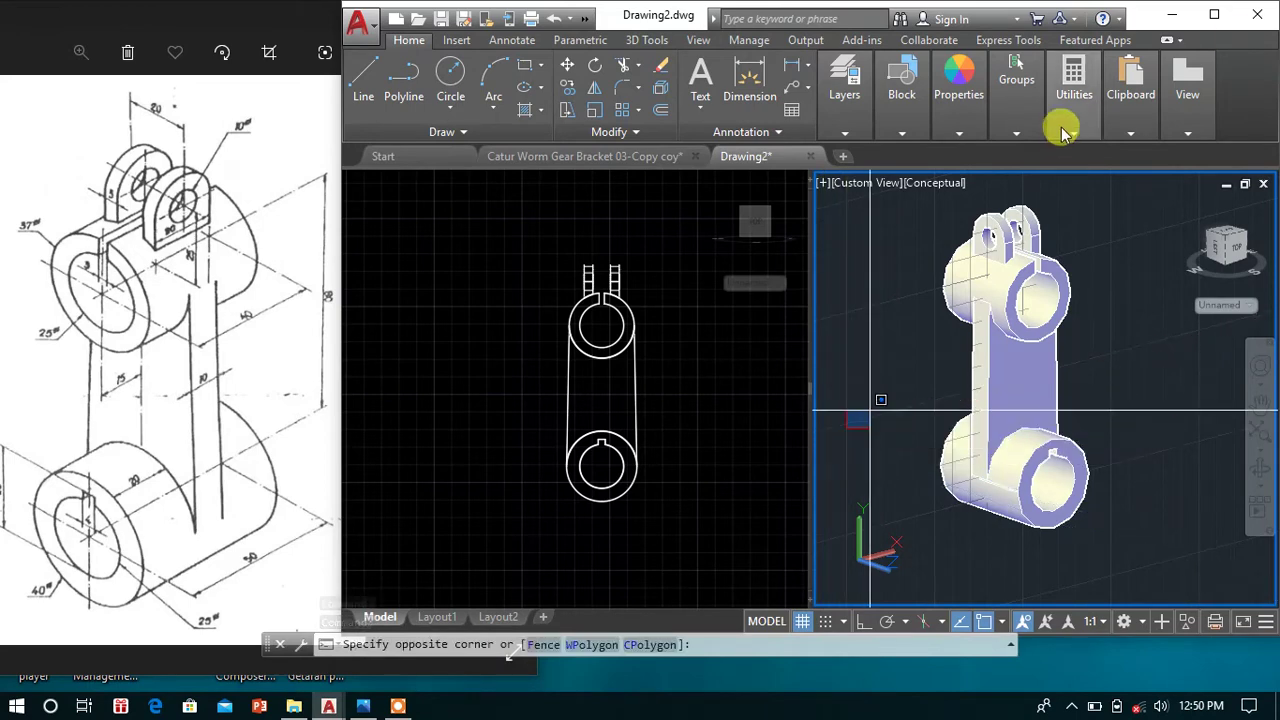
click(1218, 14)
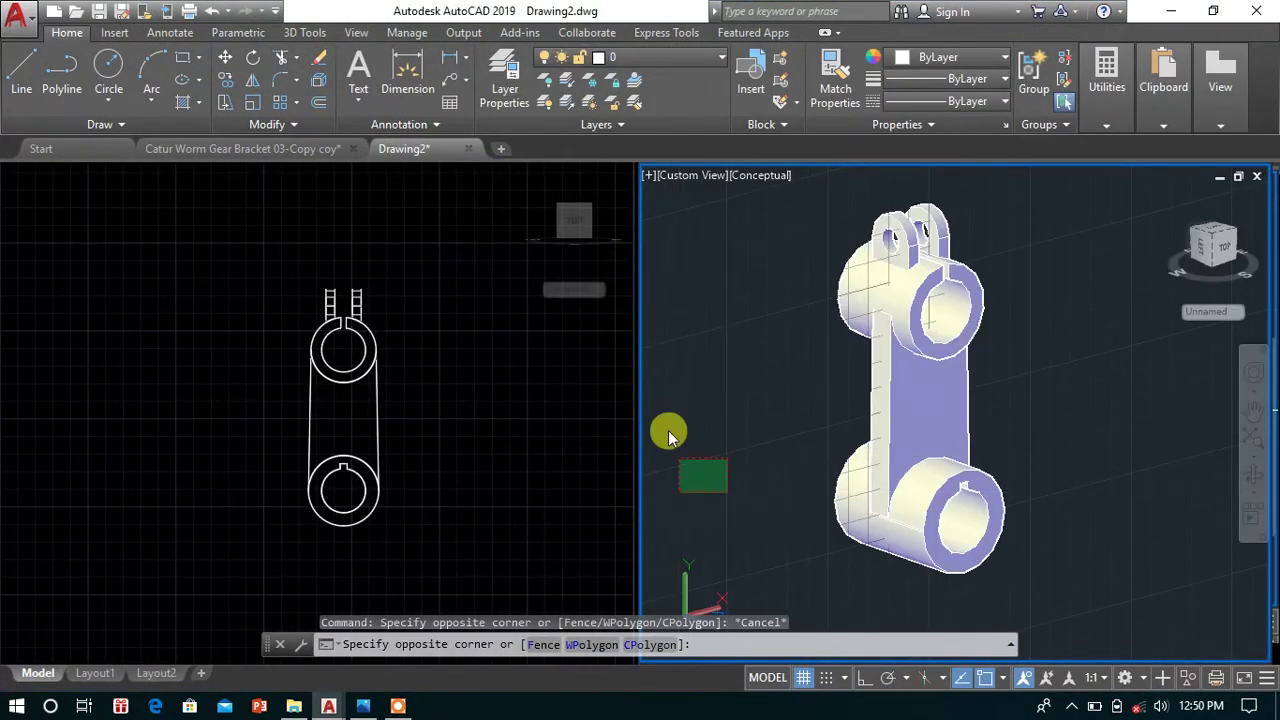
key(Escape)
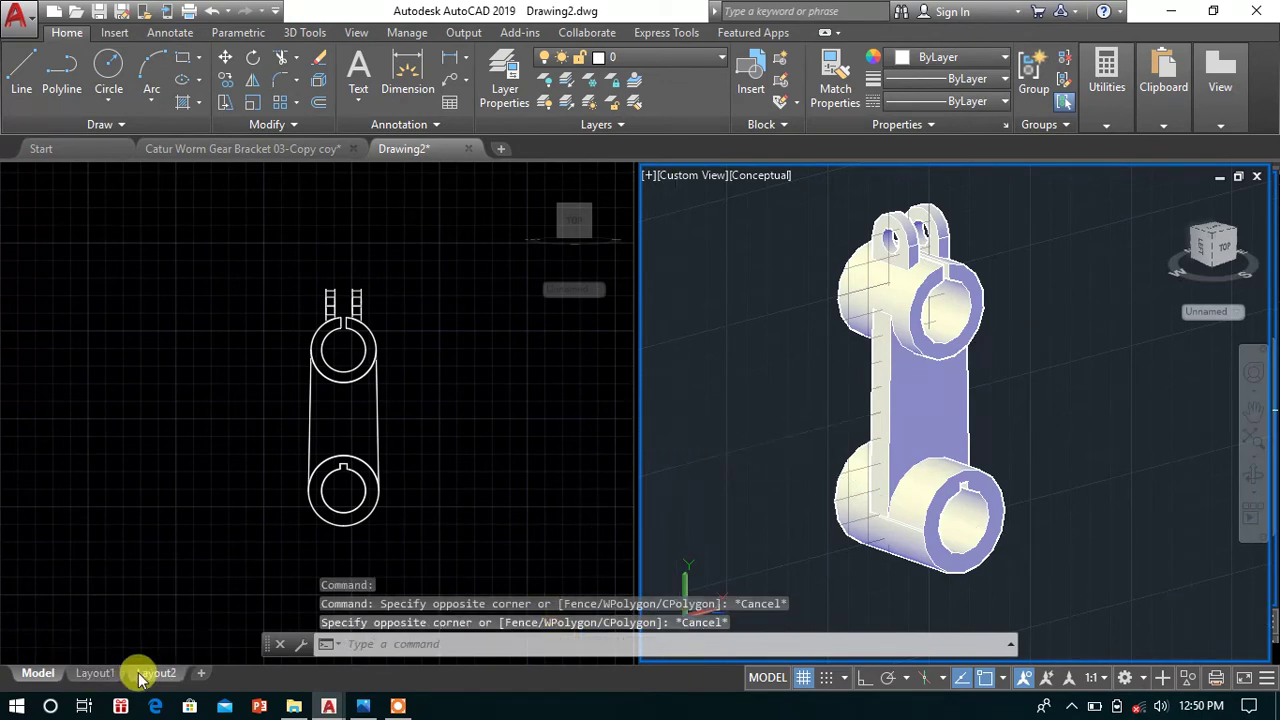
- Switch to Layout2 and delete its default viewport
click(142, 675)
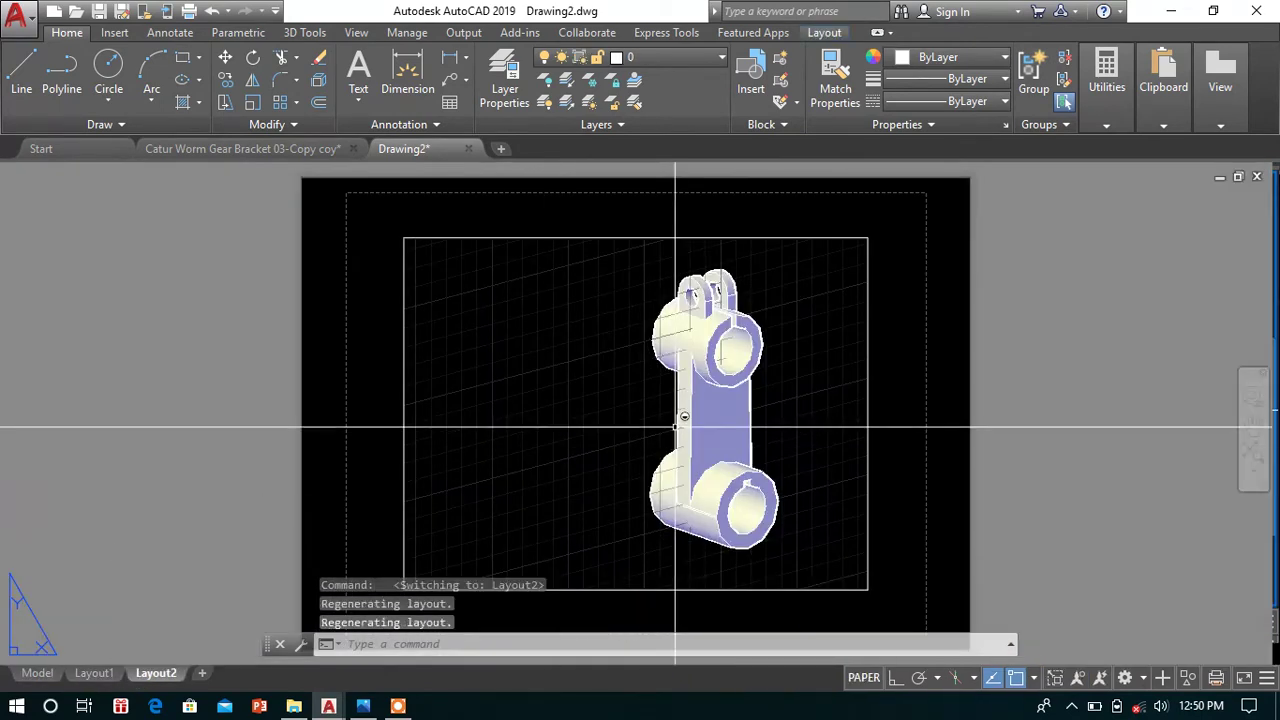
click(444, 238)
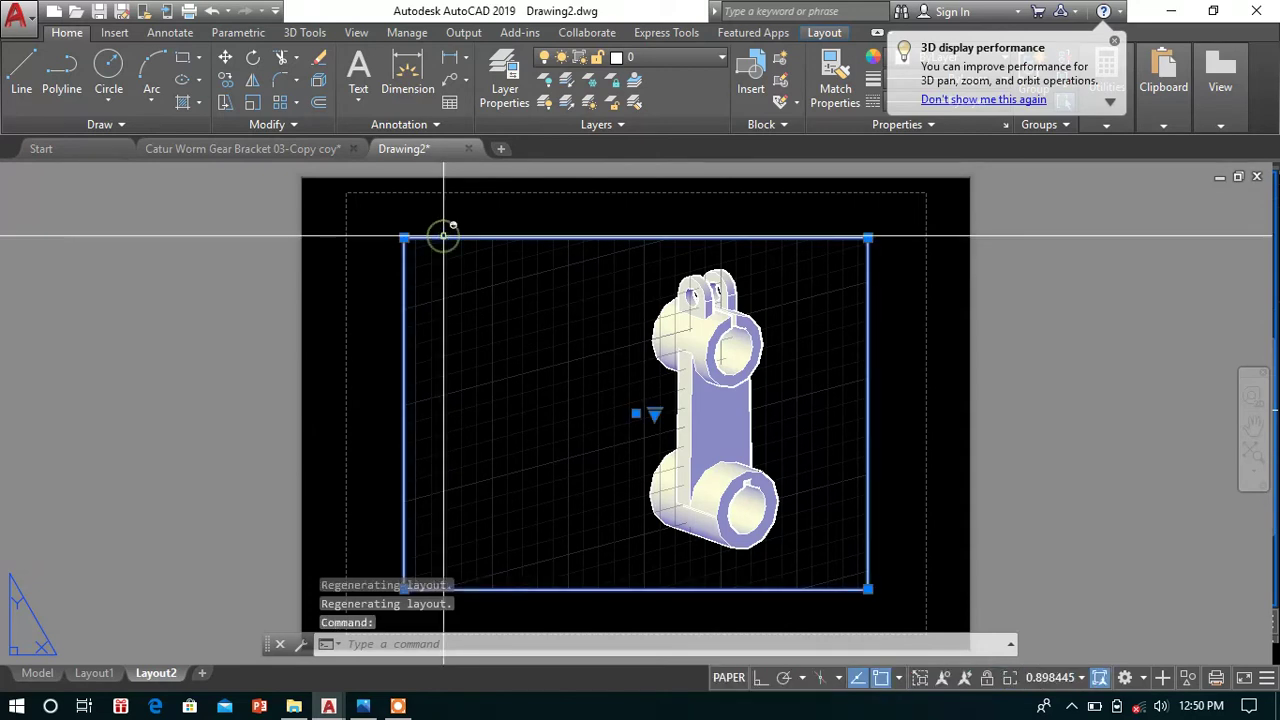
key(Delete)
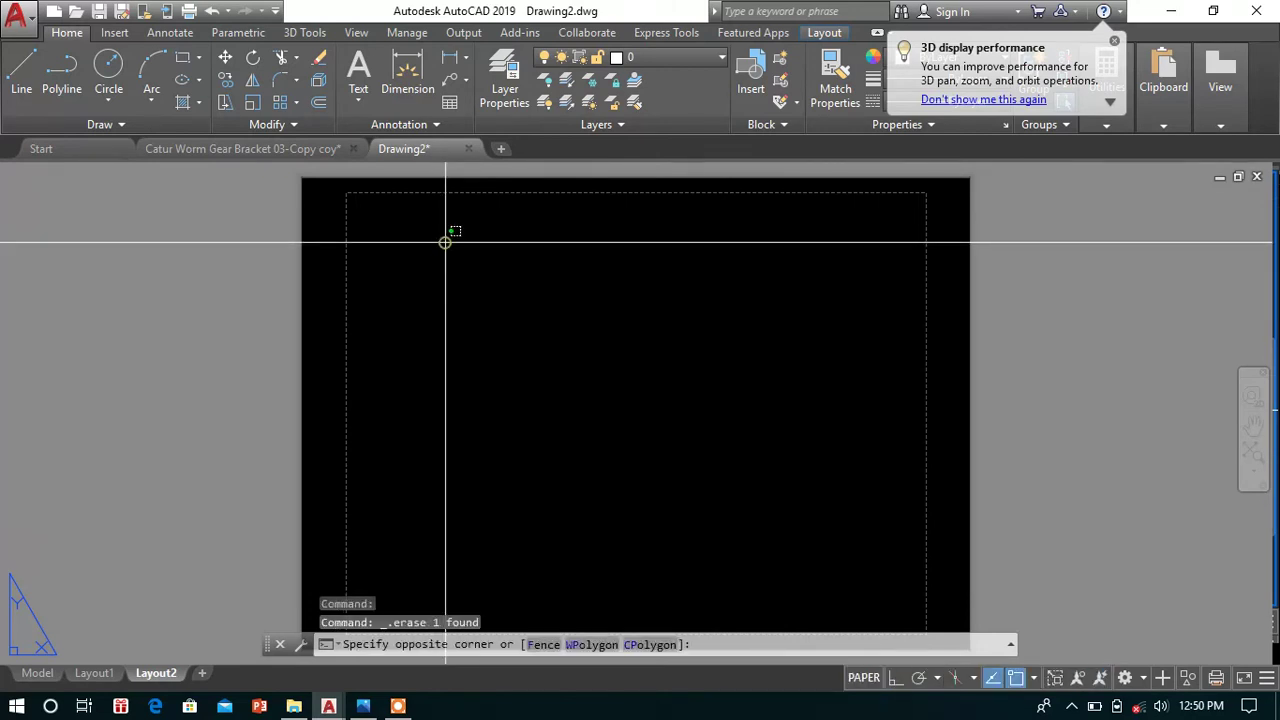
- Create a new viewport with -VPORTS from the sheet's top-left corner to near its middle
text(-vp)
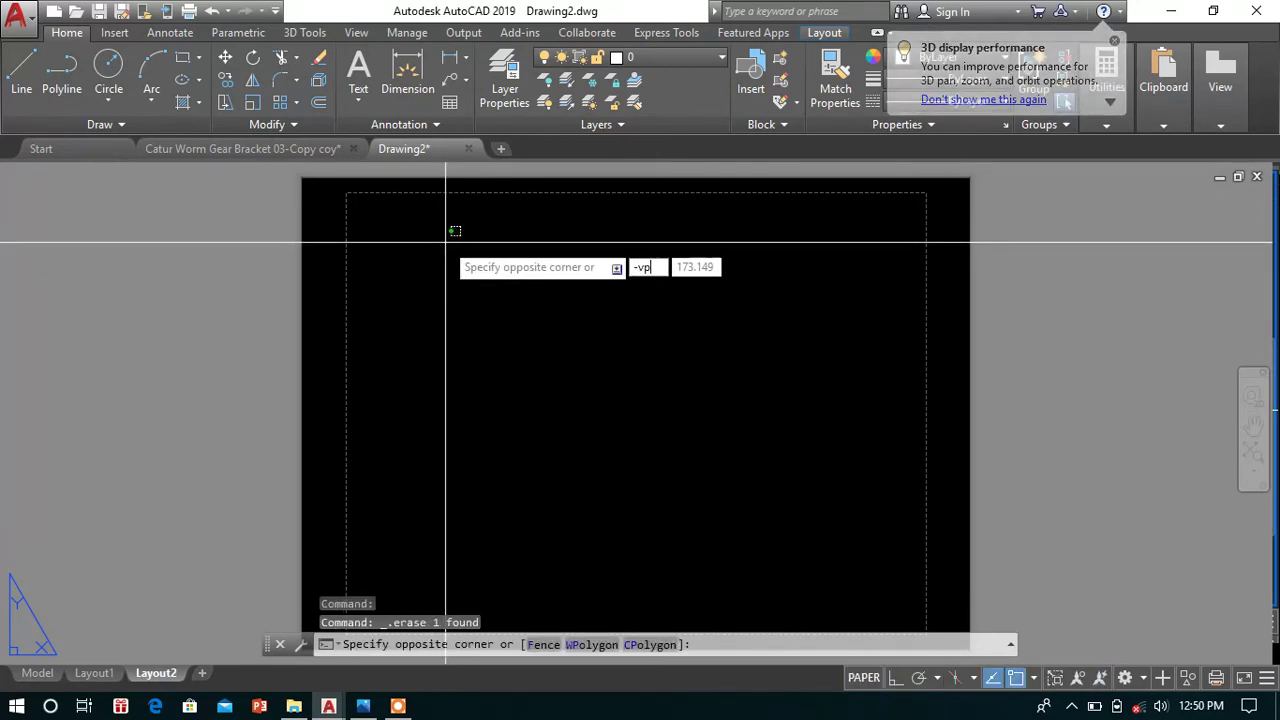
text(o)
key(Escape)
key(Escape)
key(Escape)
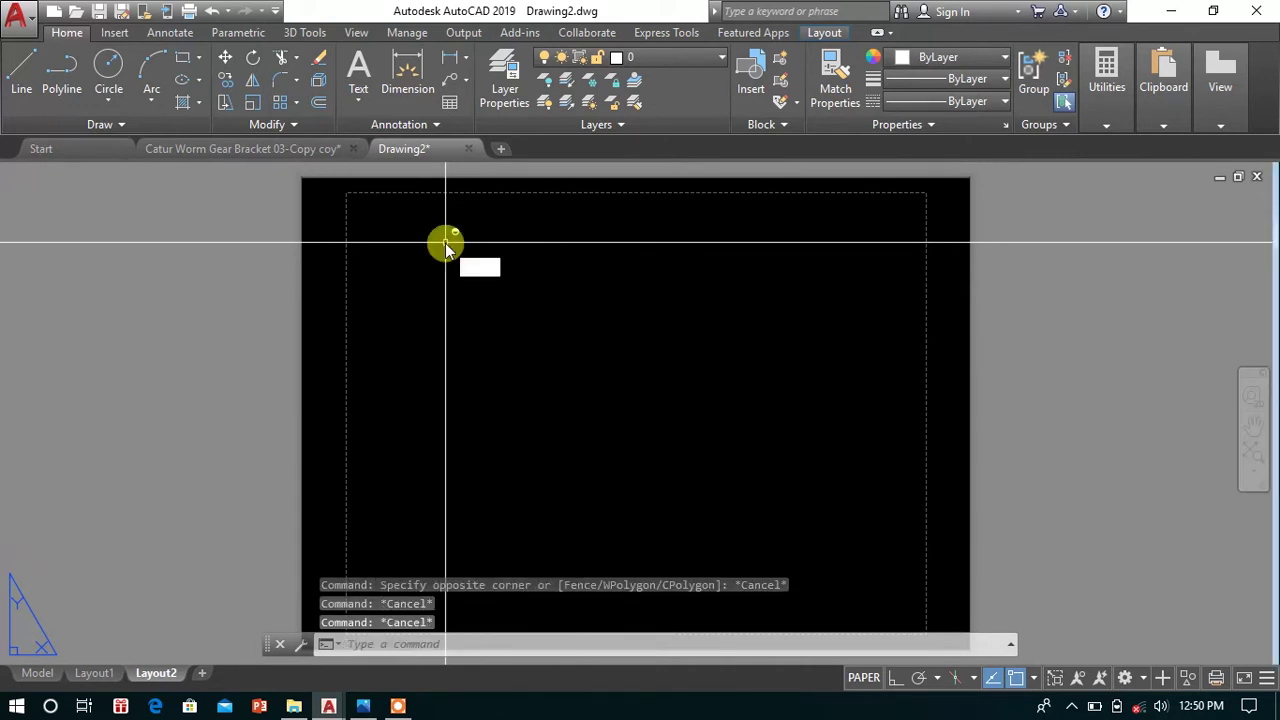
text(-v)
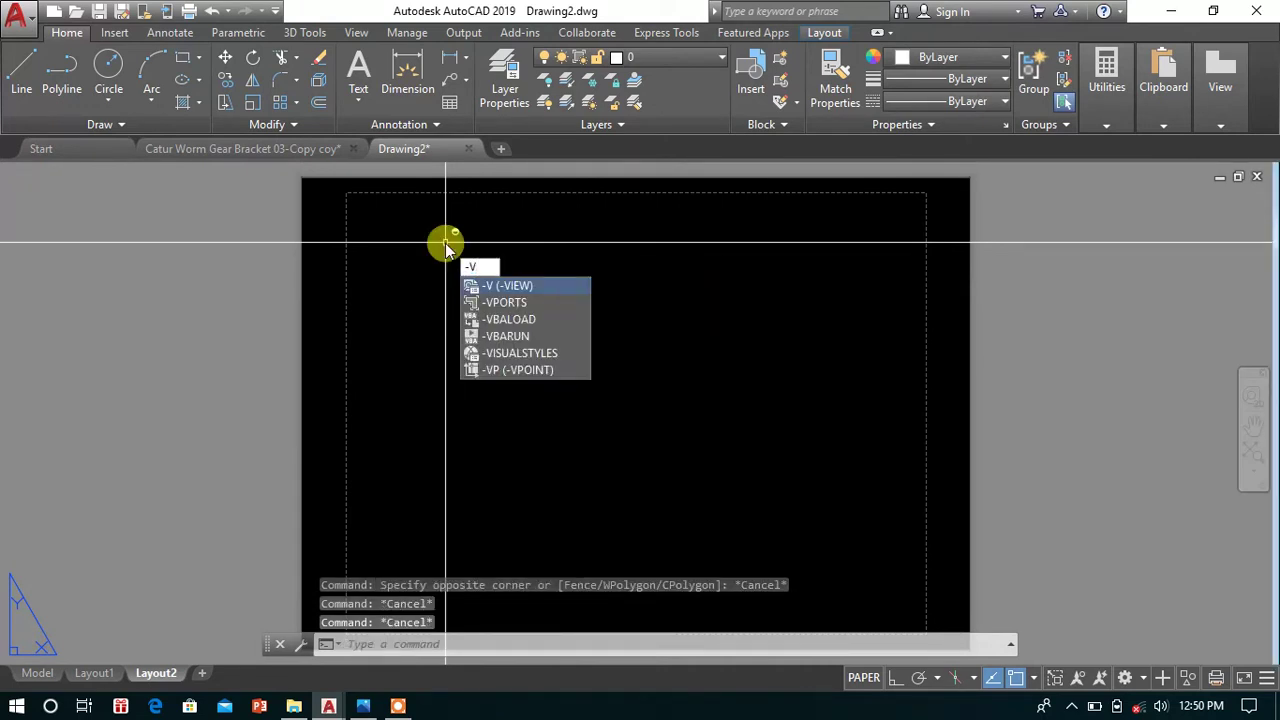
key(Return)
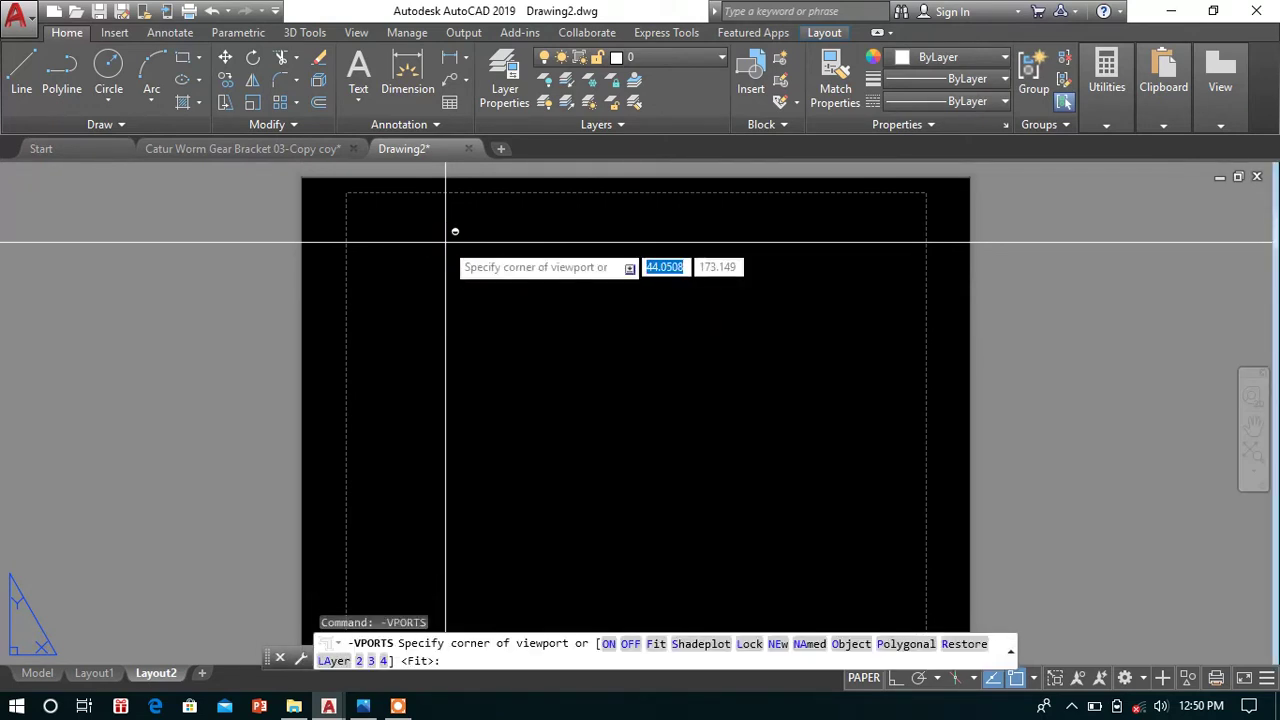
click(347, 191)
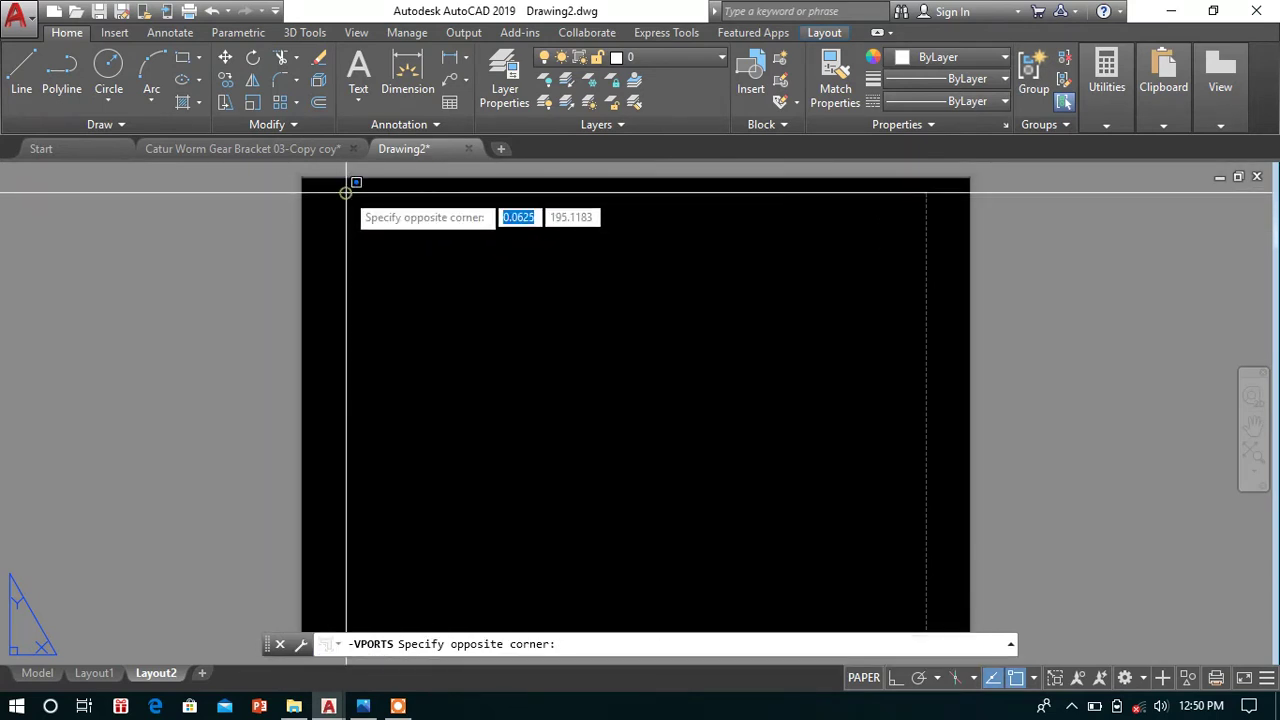
click(636, 384)
click(589, 265)
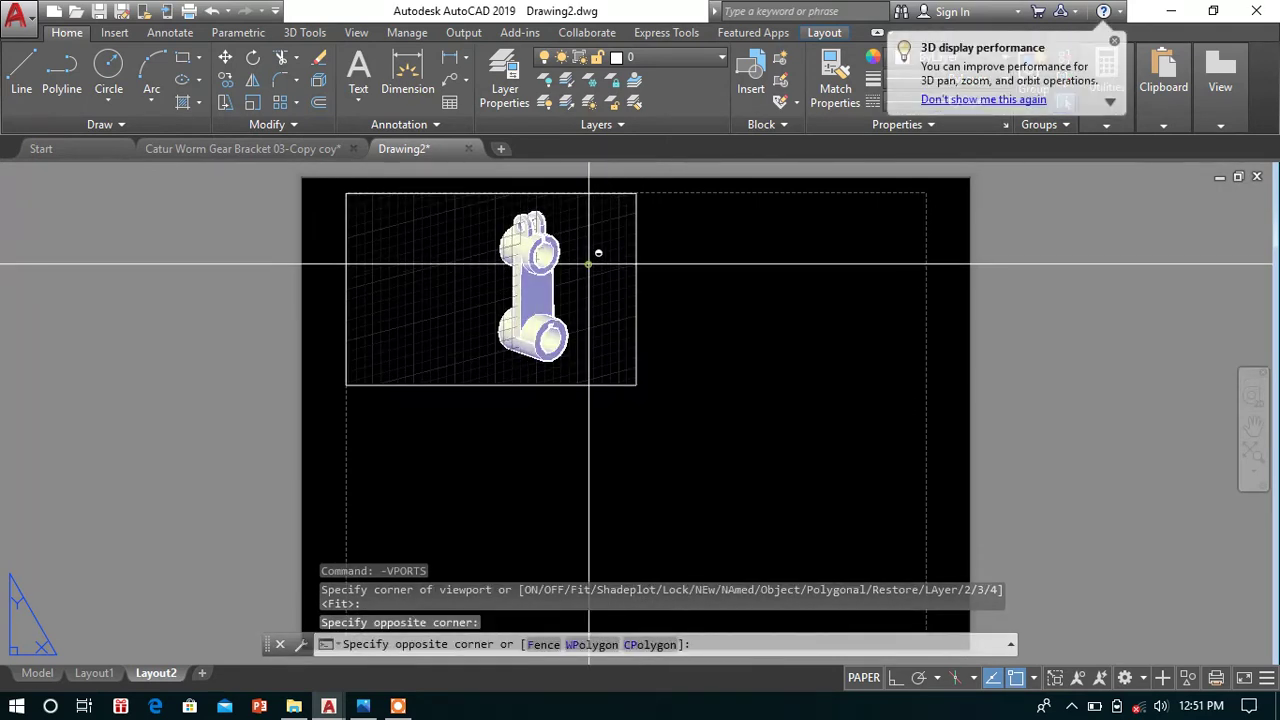
key(Escape)
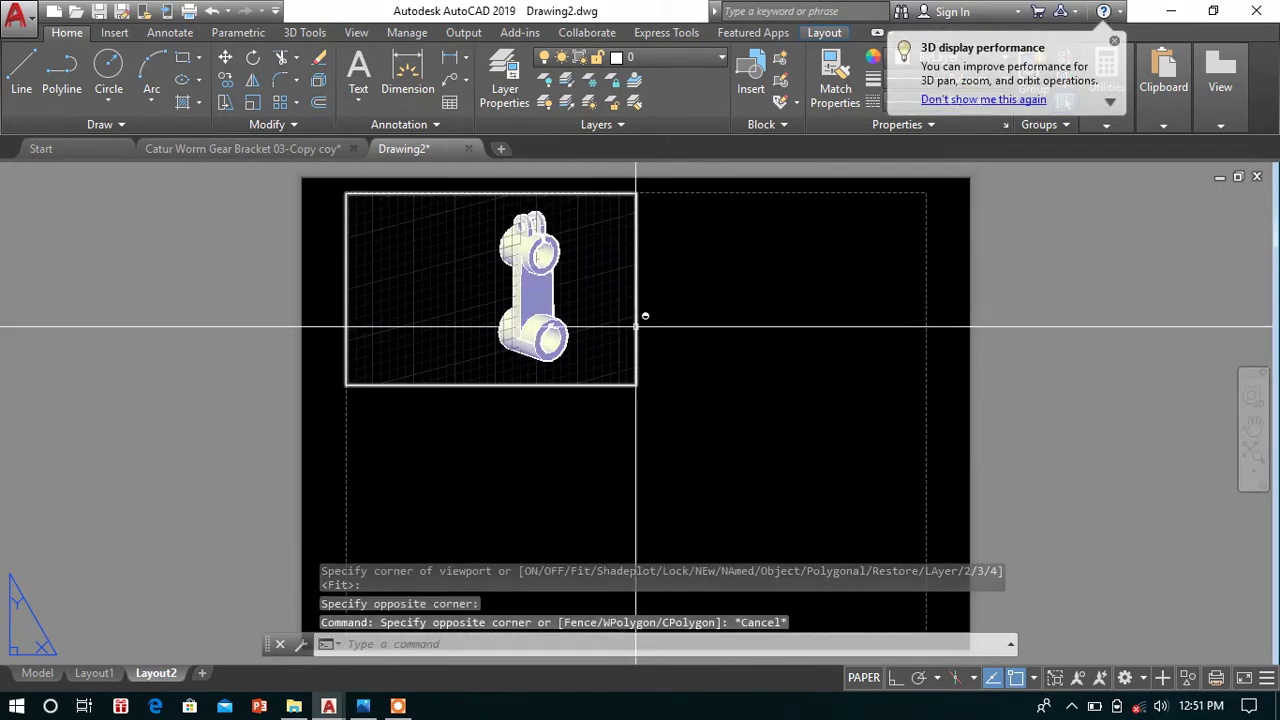
click(636, 326)
double_click(636, 322)
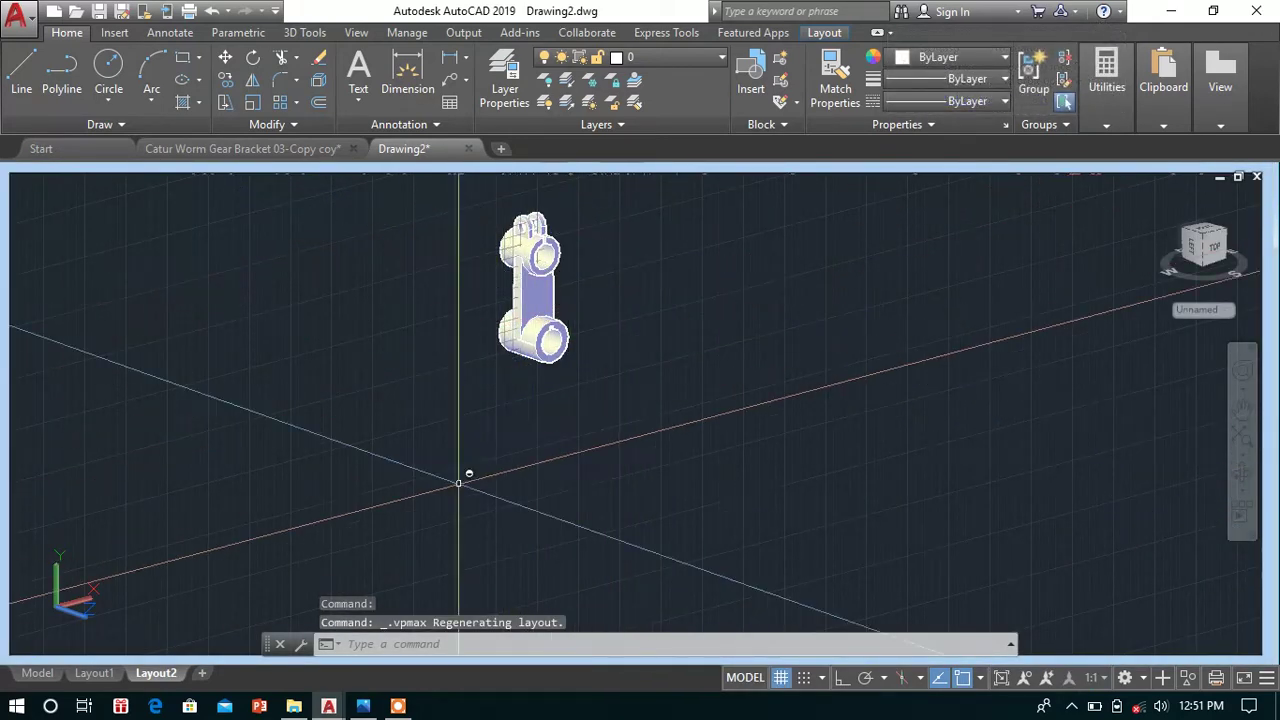
key(ctrl+z)
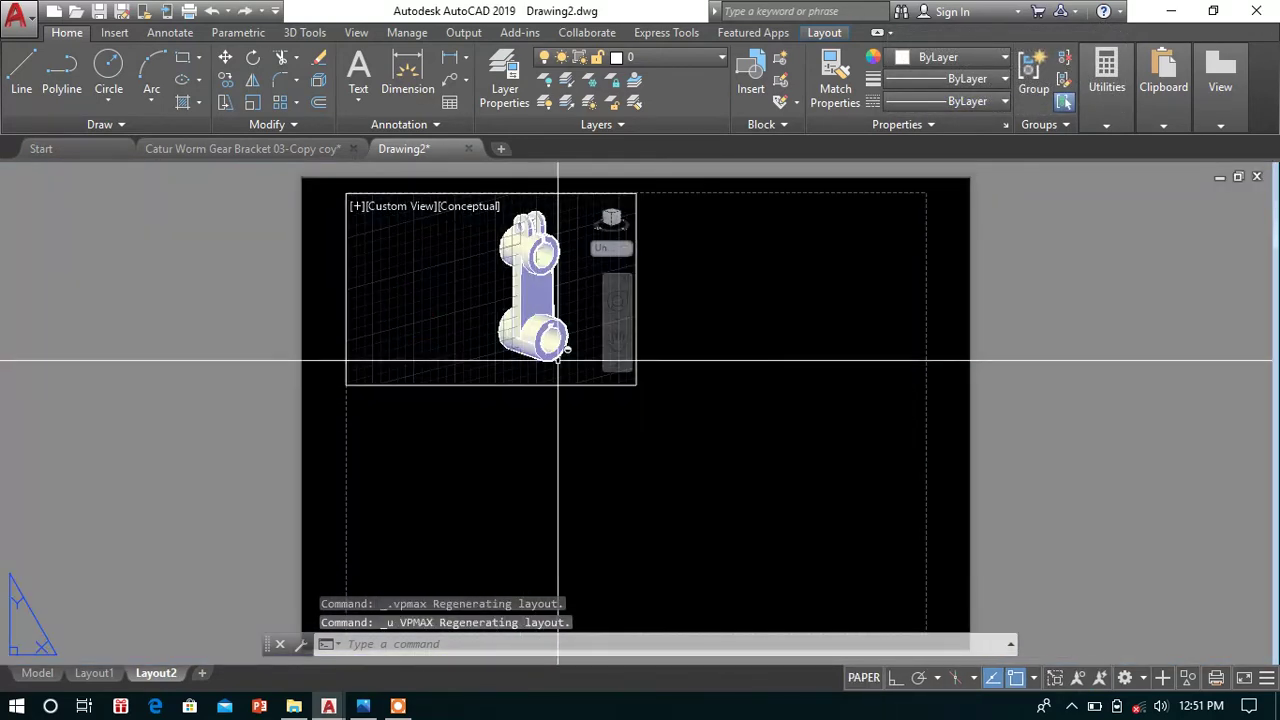
click(510, 385)
text(C)
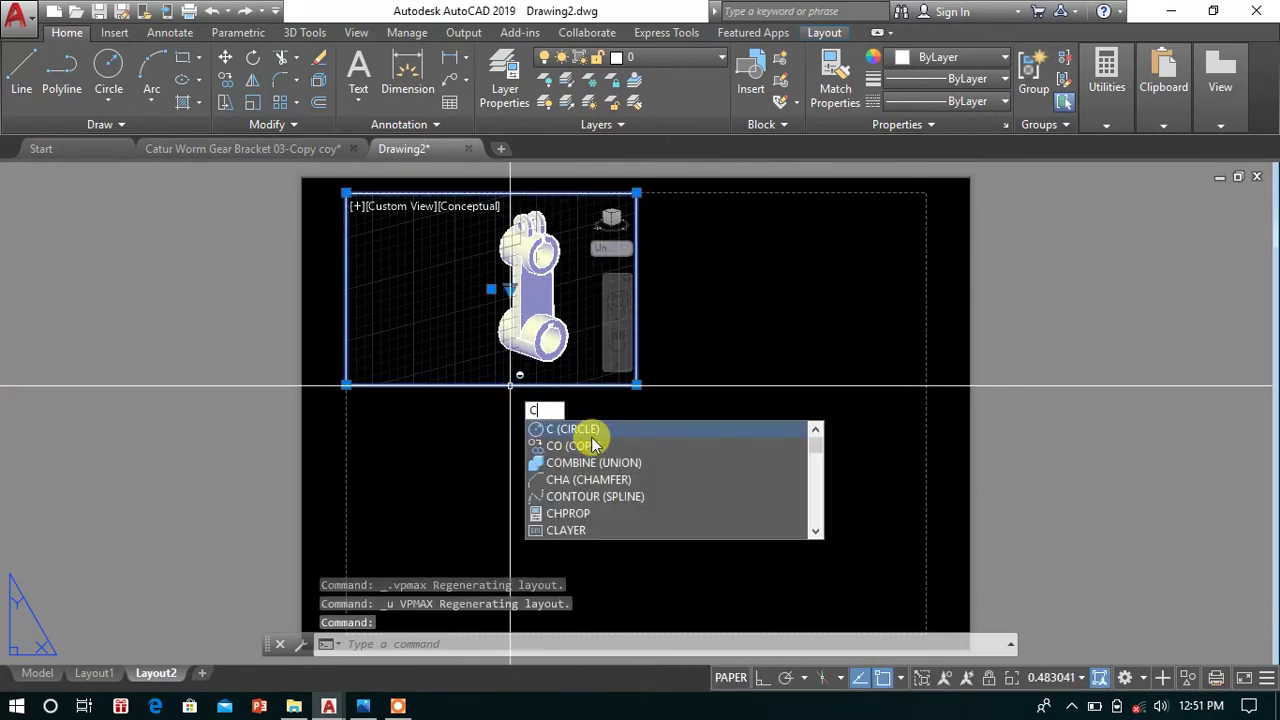
- Copy the viewport to the right of the original
click(600, 446)
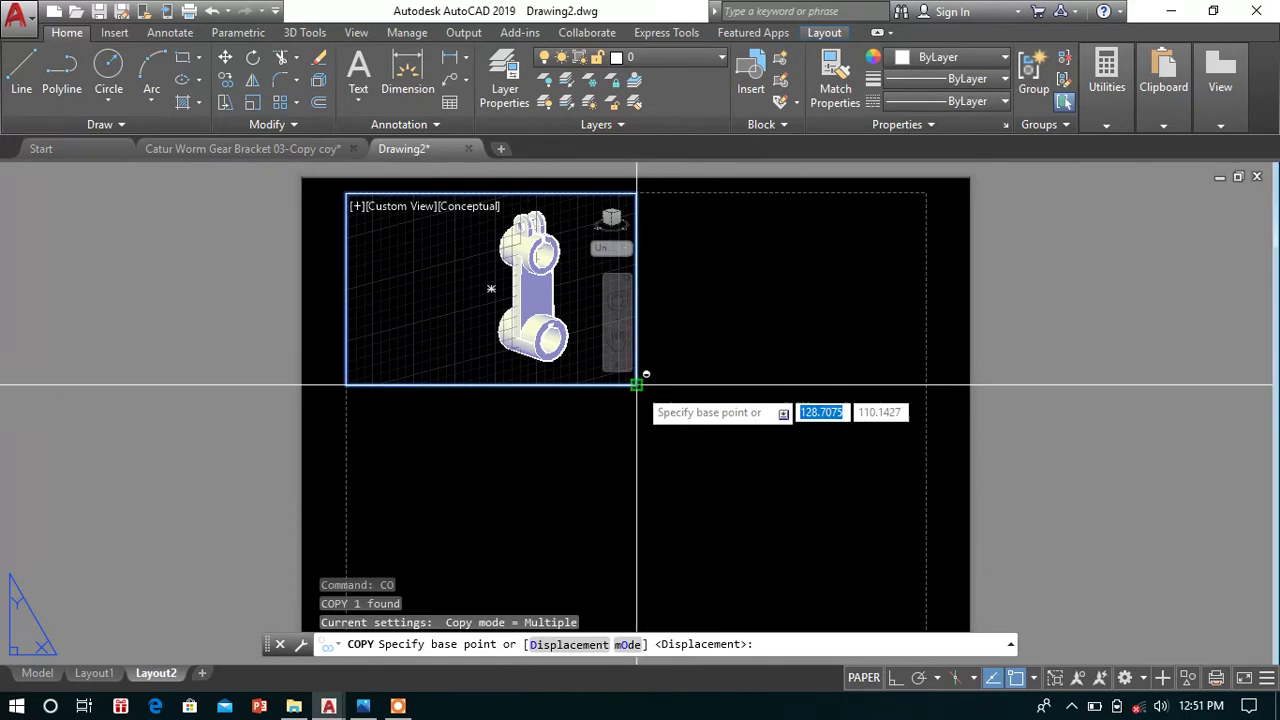
click(637, 385)
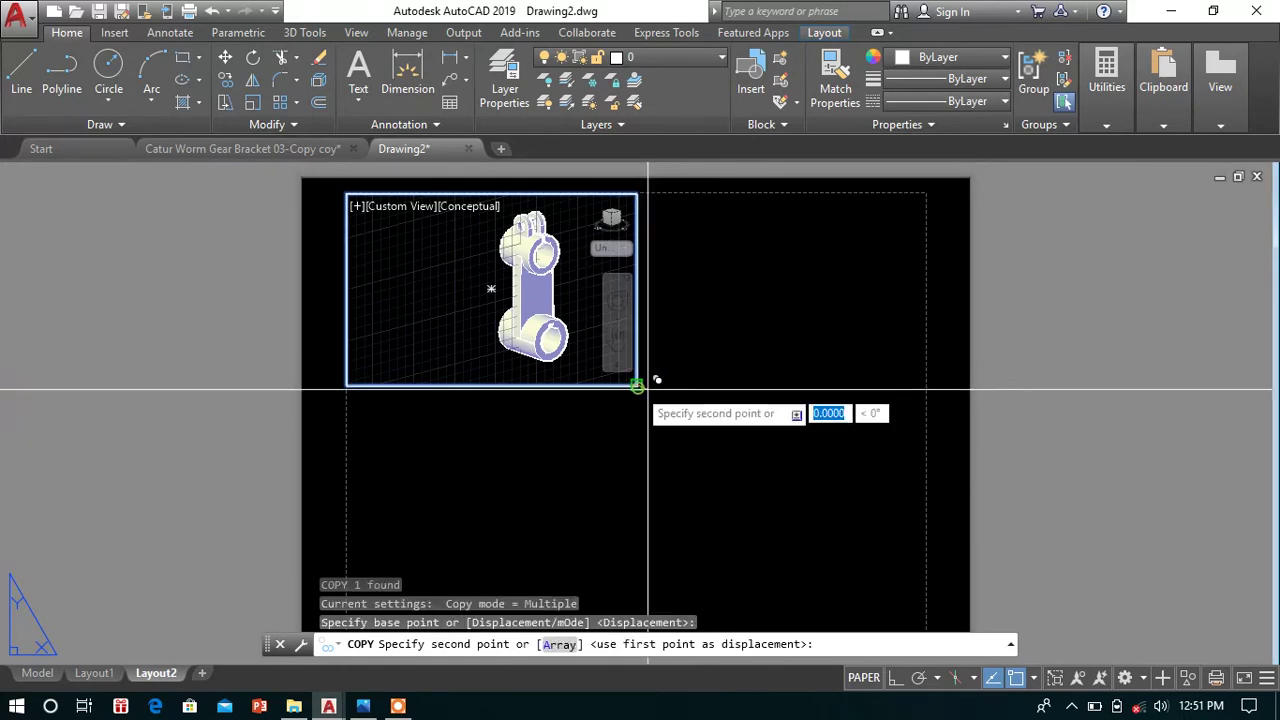
click(938, 384)
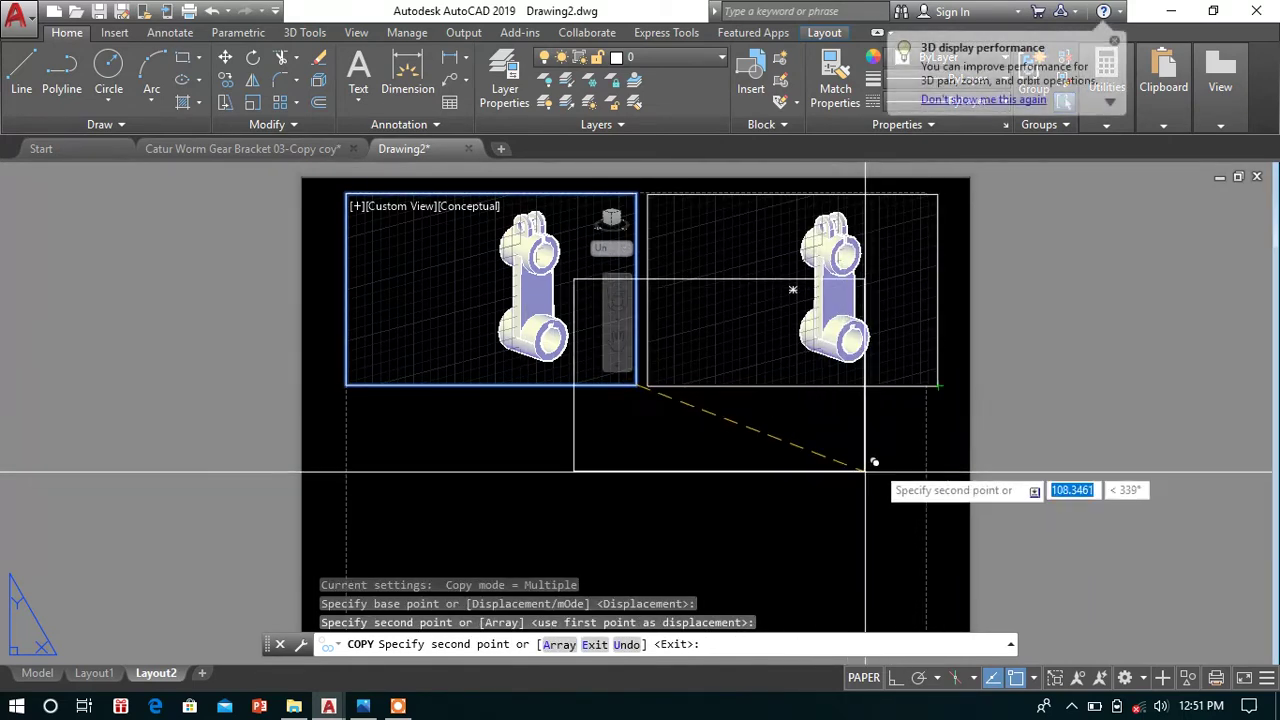
right_click(897, 443)
click(968, 192)
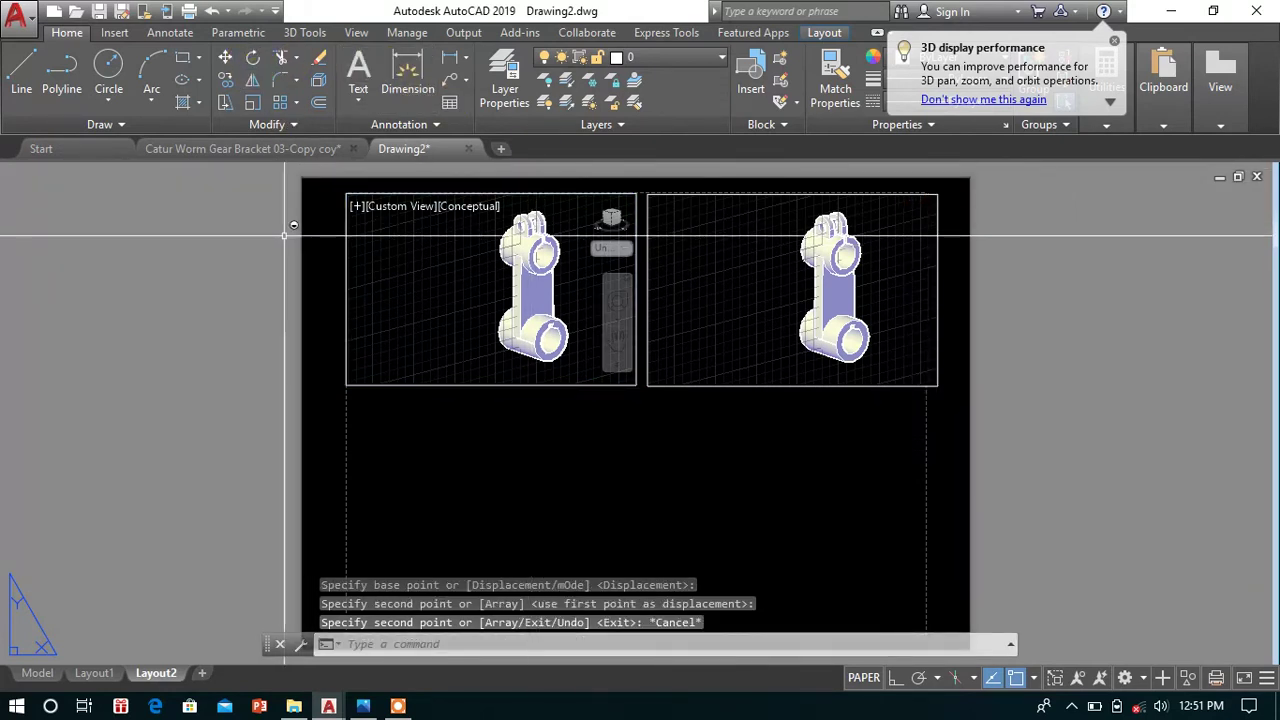
- Copy both top viewports downward to complete the two-by-two grid, then pan to fit
click(347, 230)
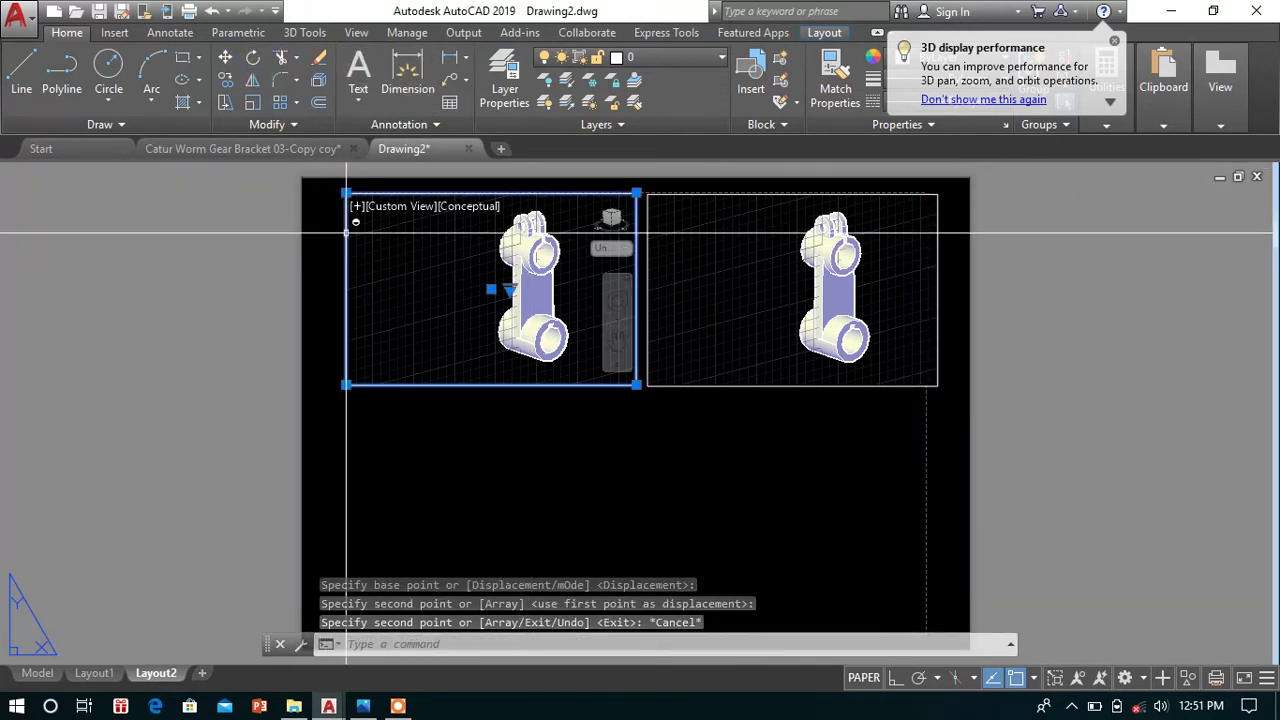
click(650, 223)
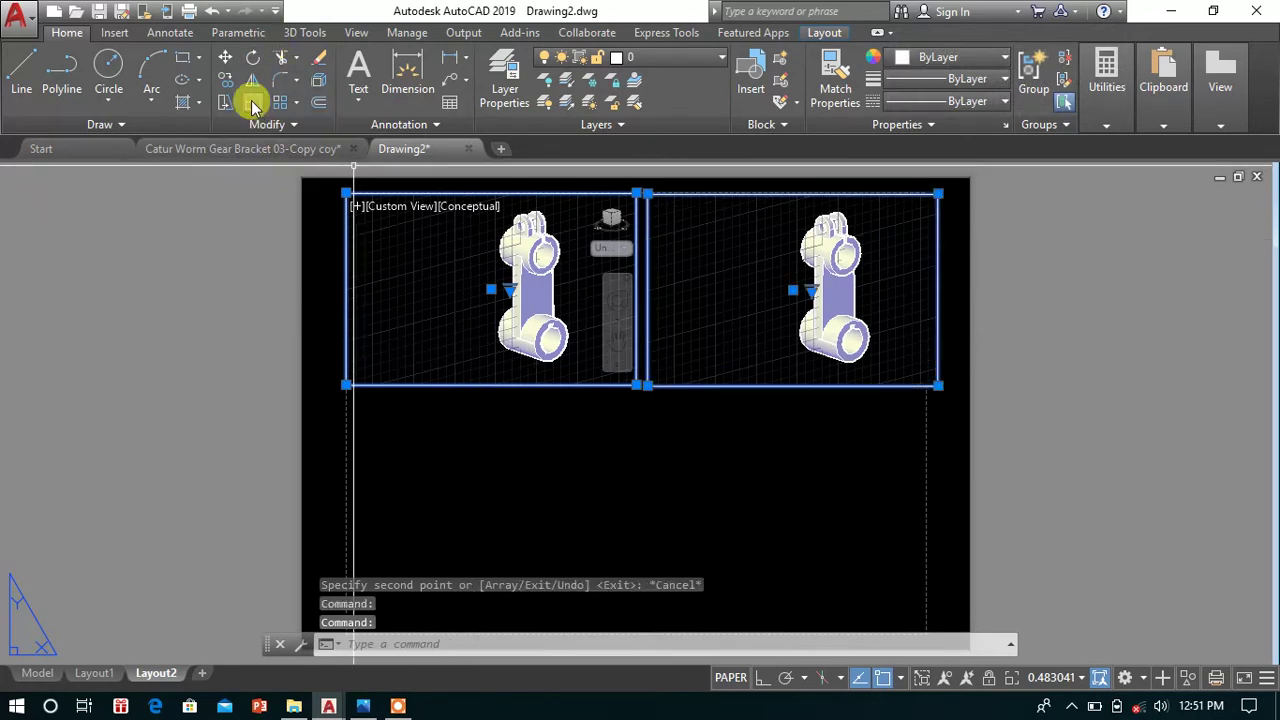
click(224, 82)
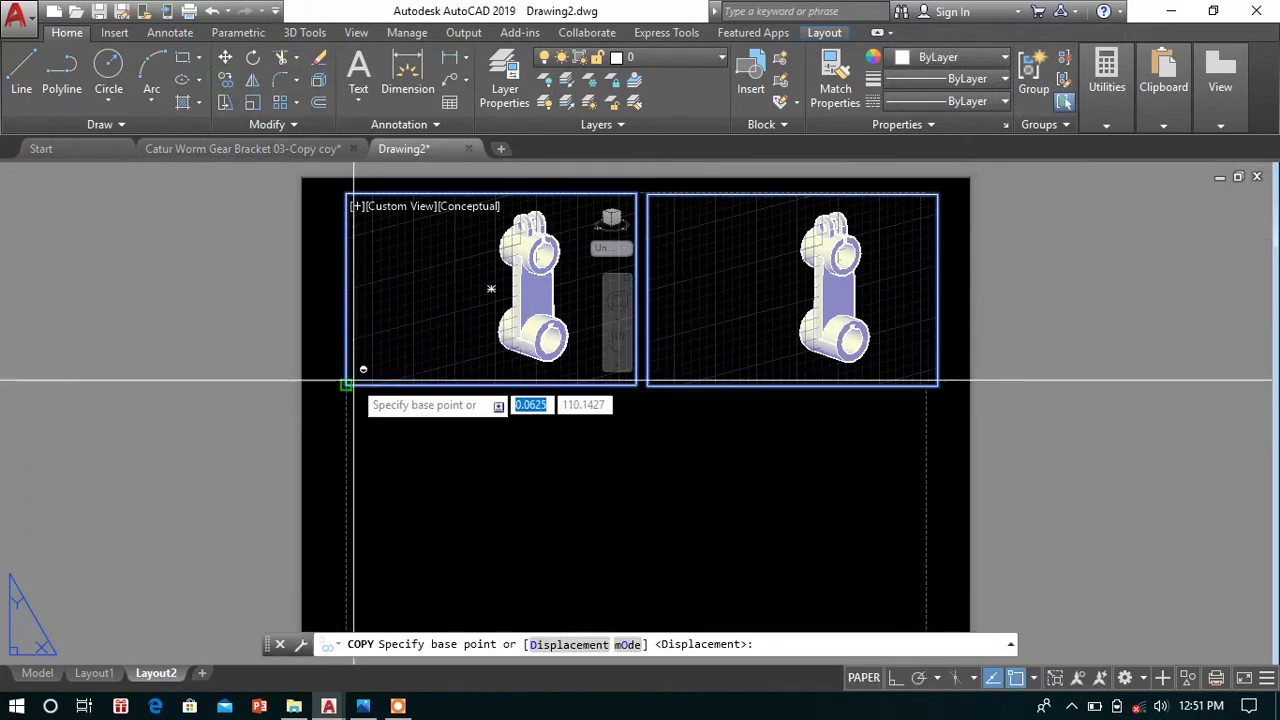
click(345, 385)
scroll(386, 470, down, 7)
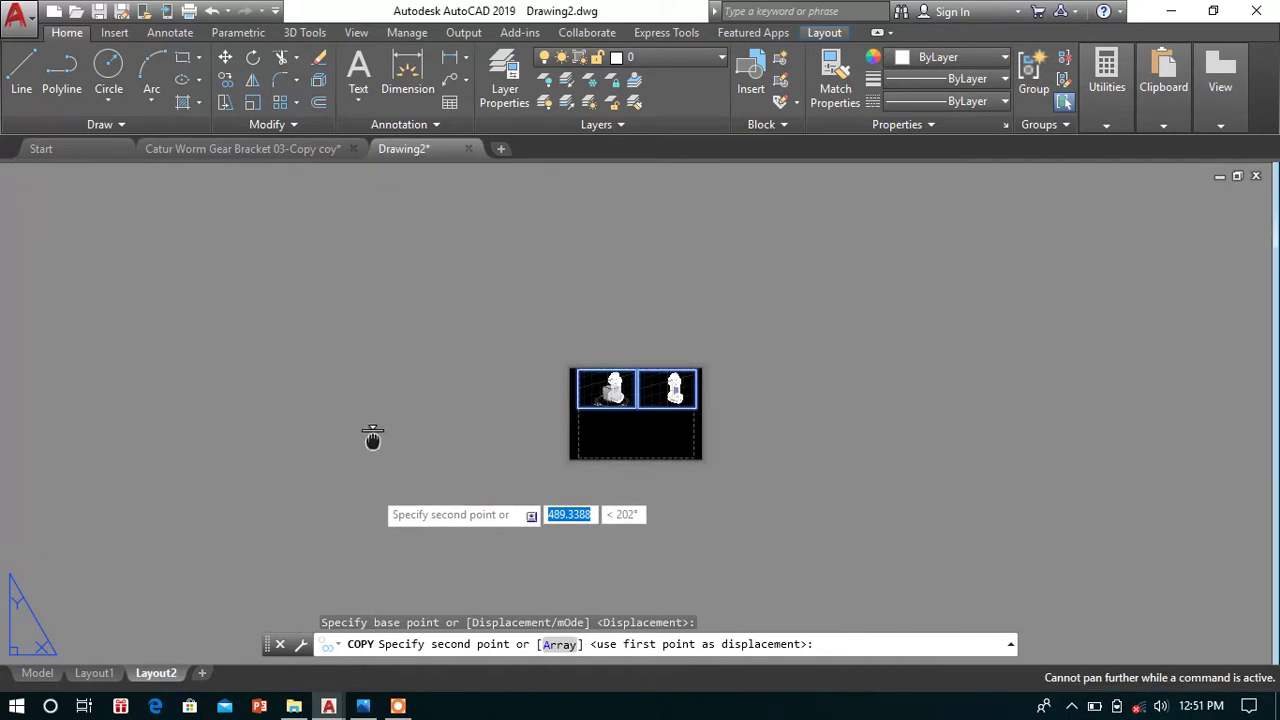
scroll(523, 435, up, 4)
scroll(560, 410, up, 5)
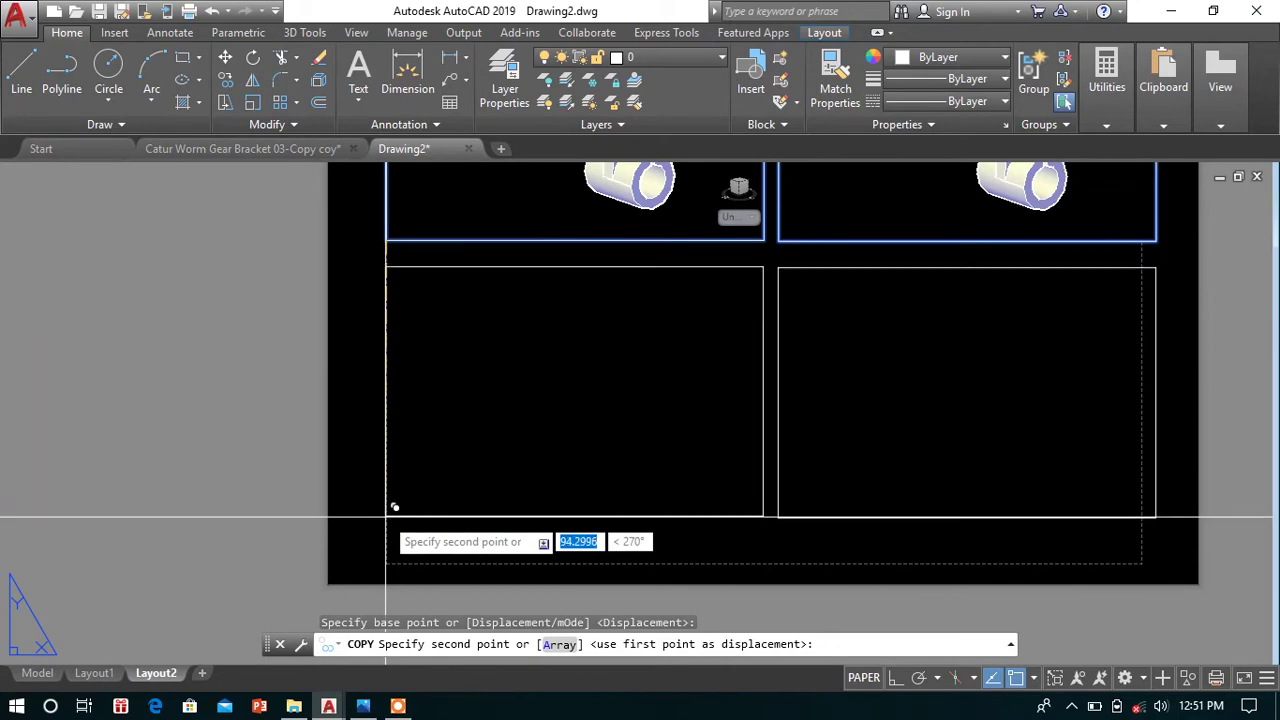
click(392, 506)
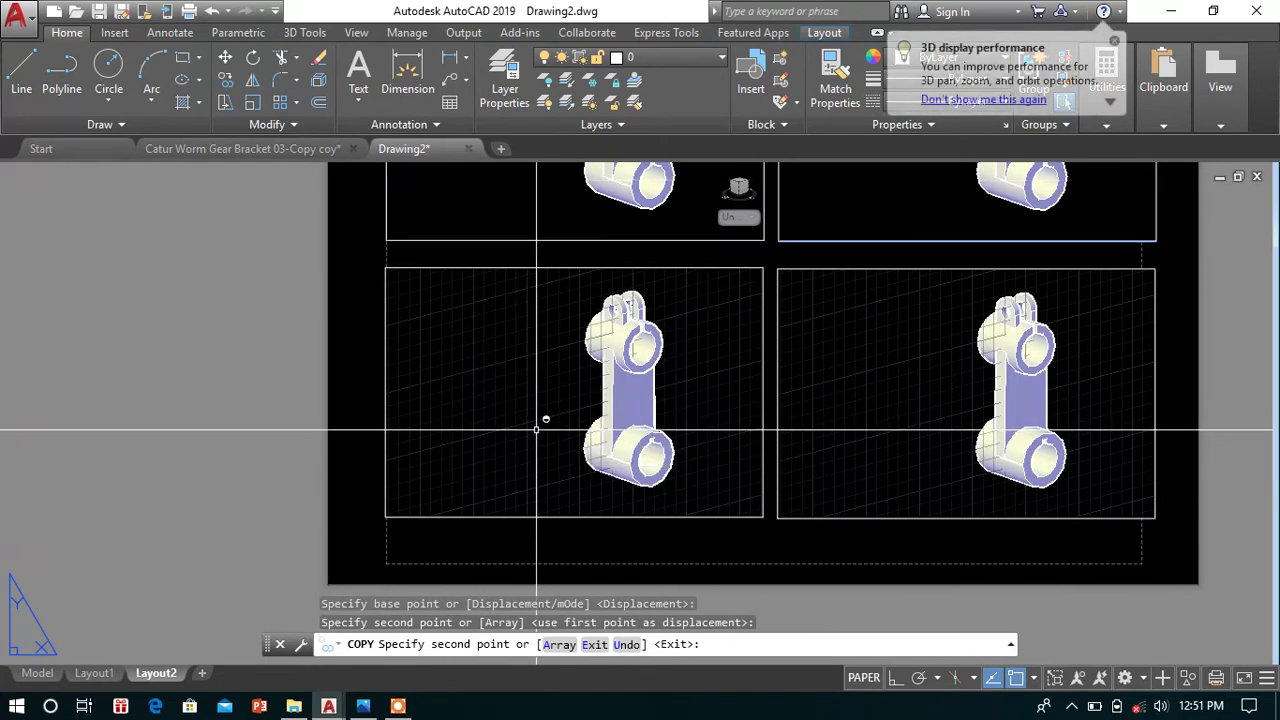
key(Escape)
scroll(545, 410, down, 2)
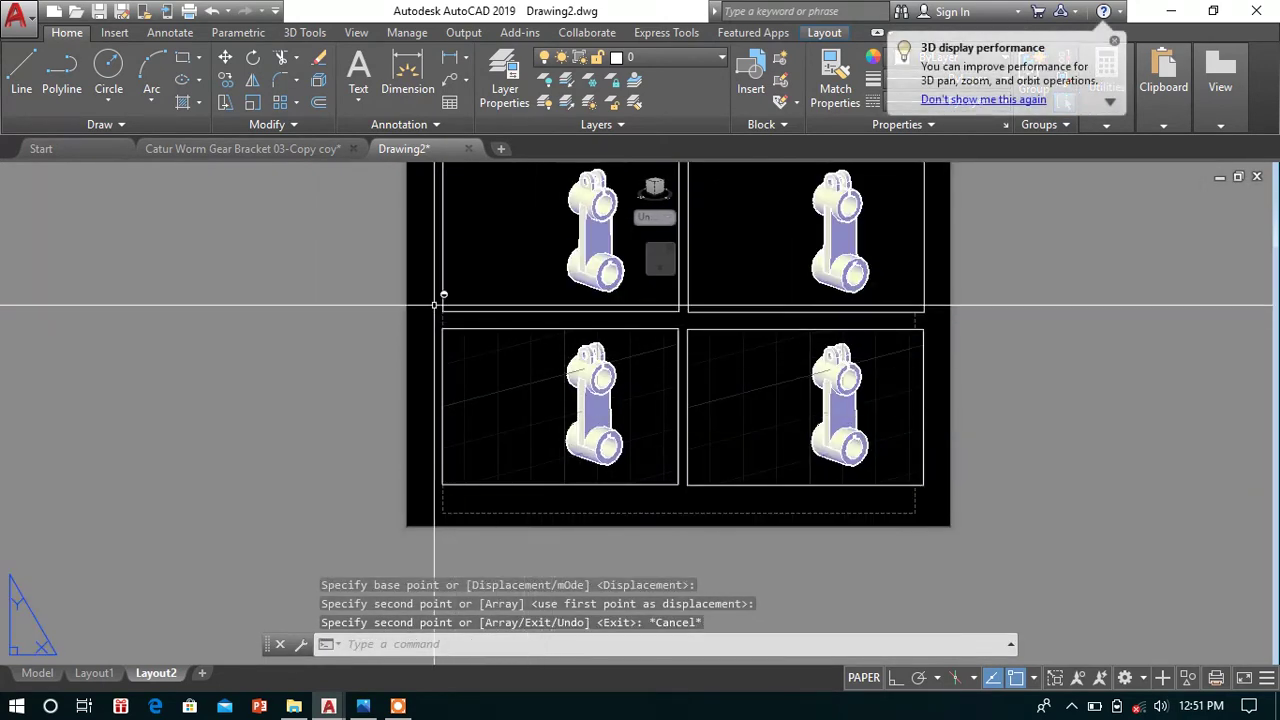
middle_drag(470, 321, 391, 404)
- Activate the layout viewports and set the top-right viewport to a Top view
click(443, 347)
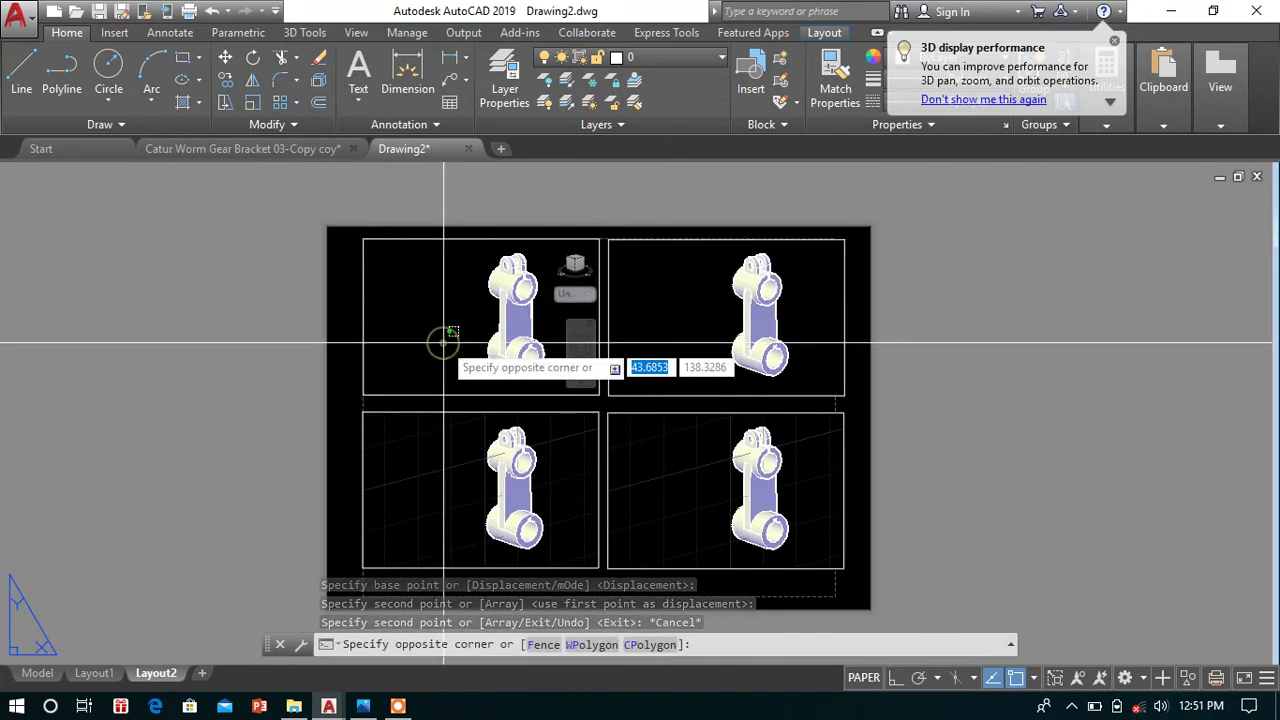
key(Escape)
click(445, 294)
double_click(454, 283)
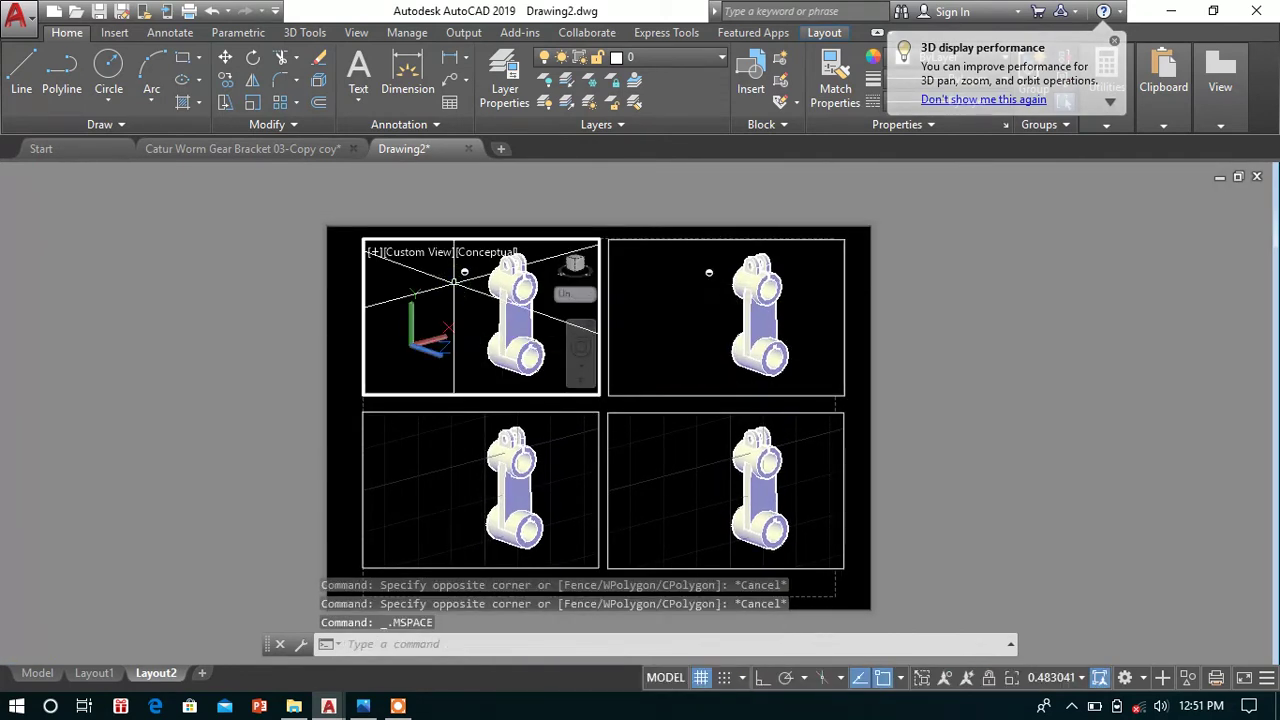
click(669, 290)
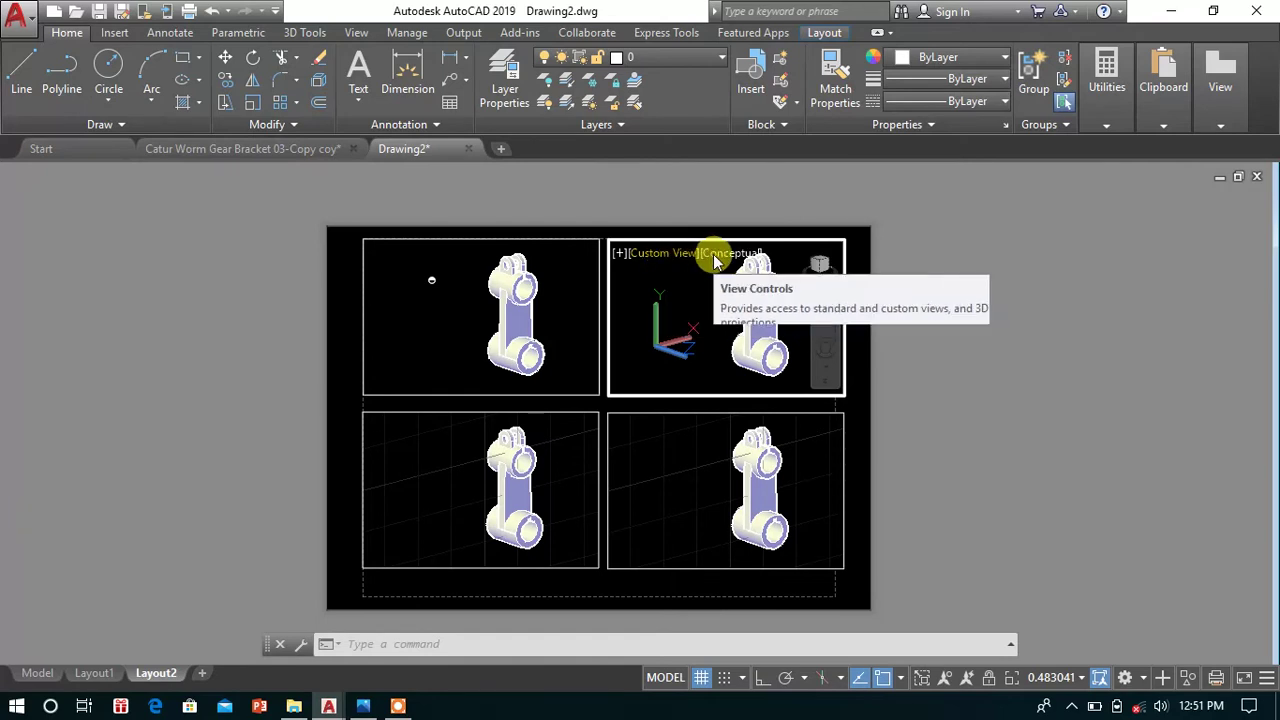
click(651, 255)
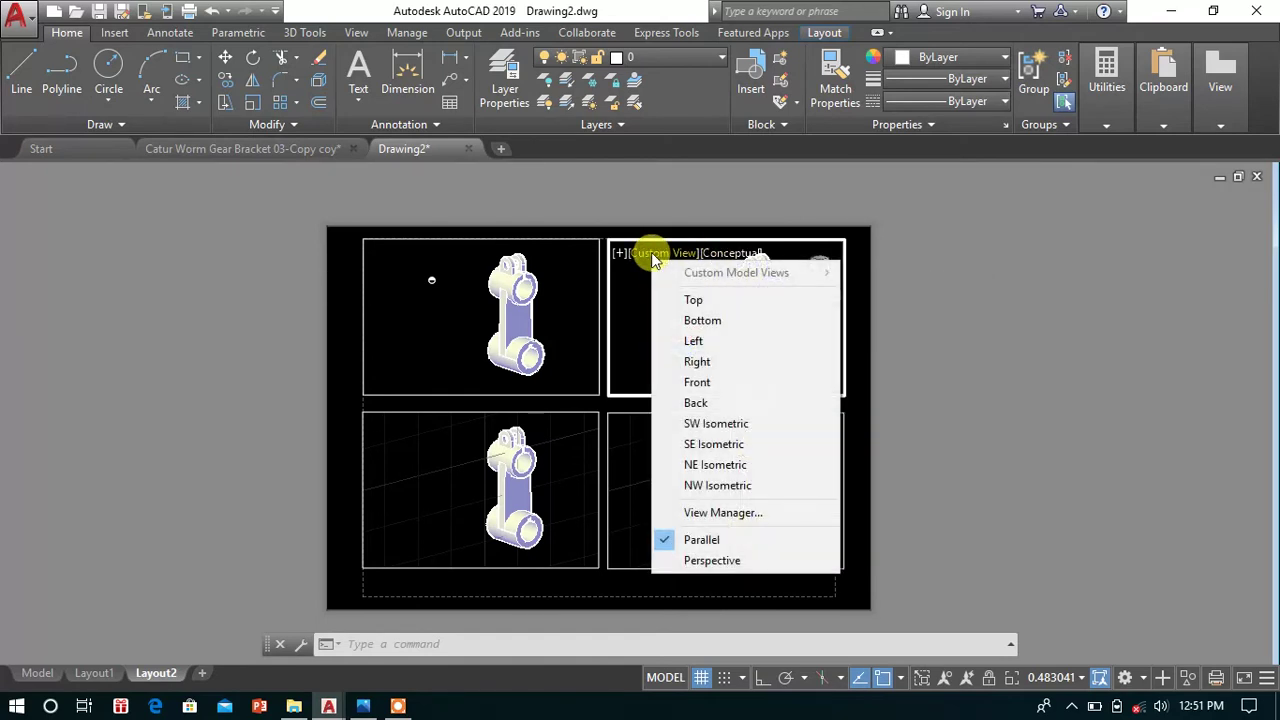
click(720, 302)
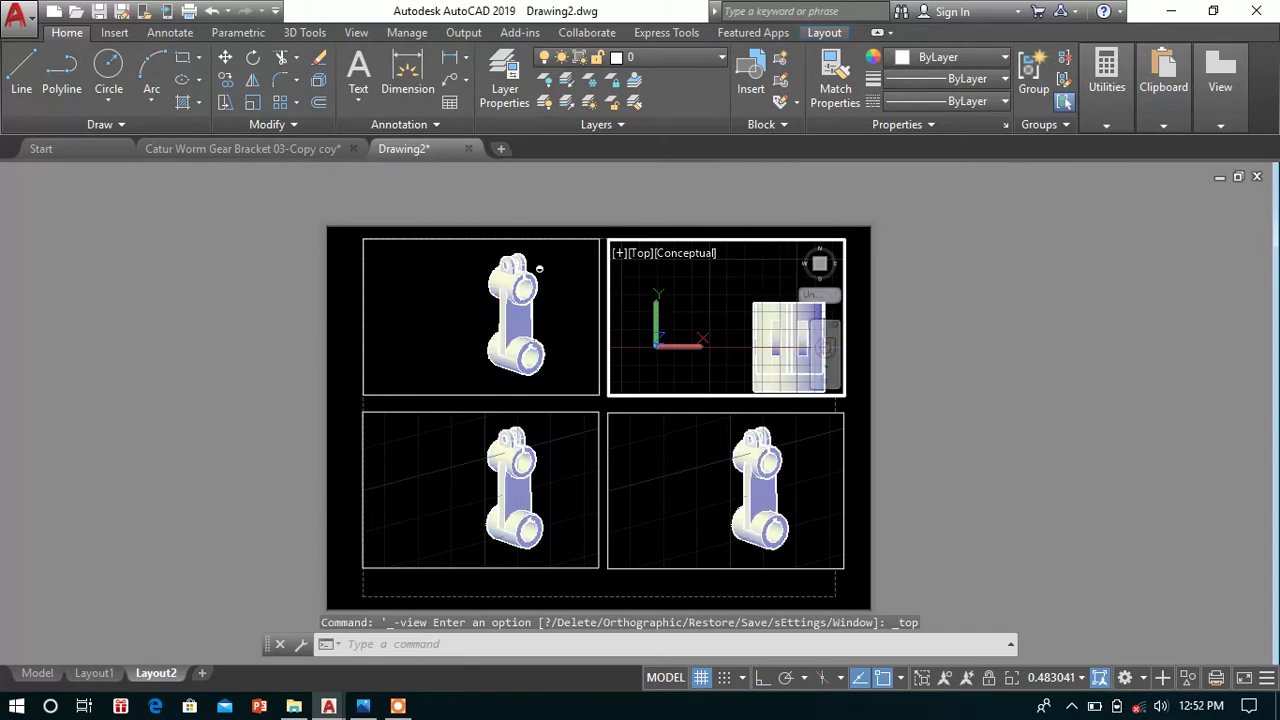
click(702, 264)
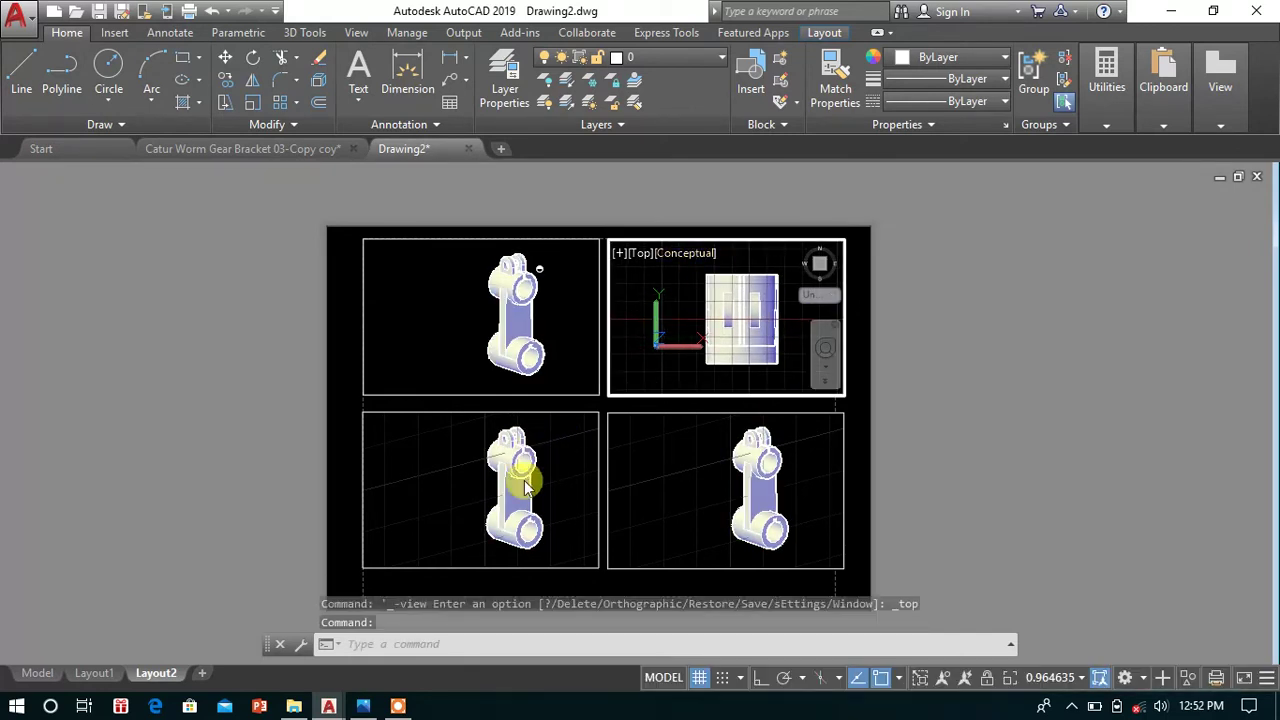
- Set the top-left viewport to a Front view in 2D Wireframe
click(478, 455)
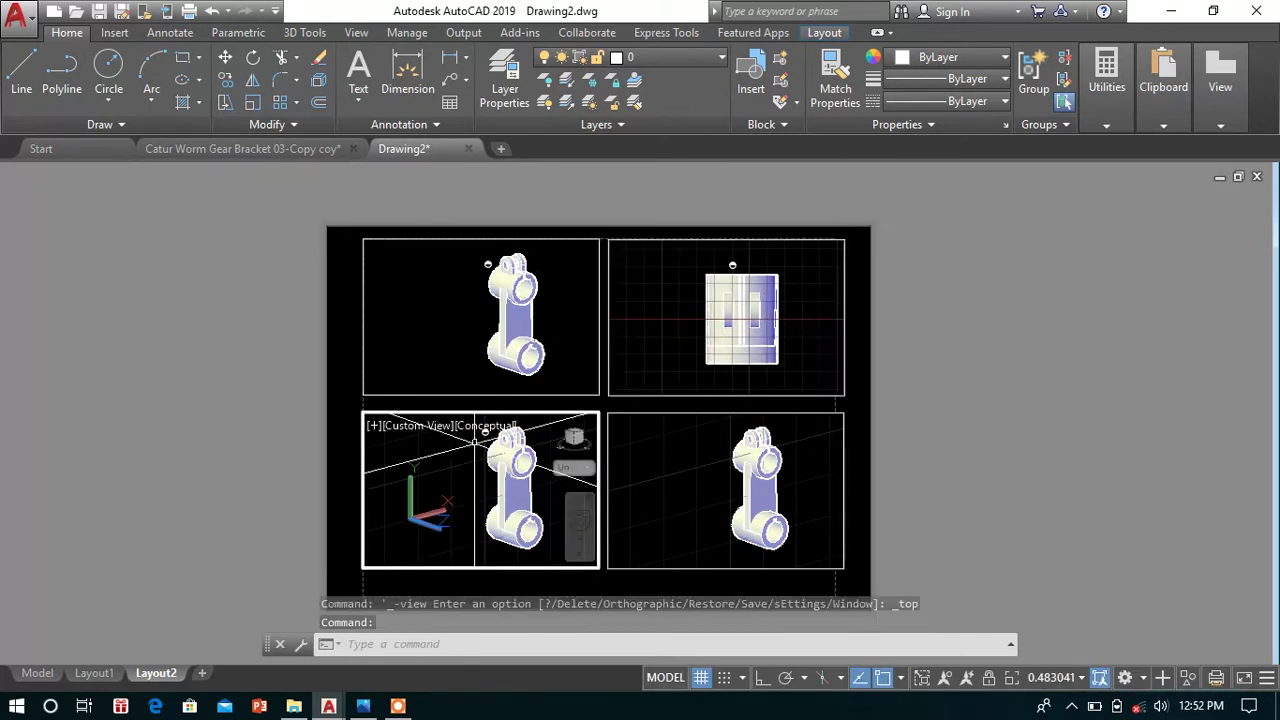
click(676, 466)
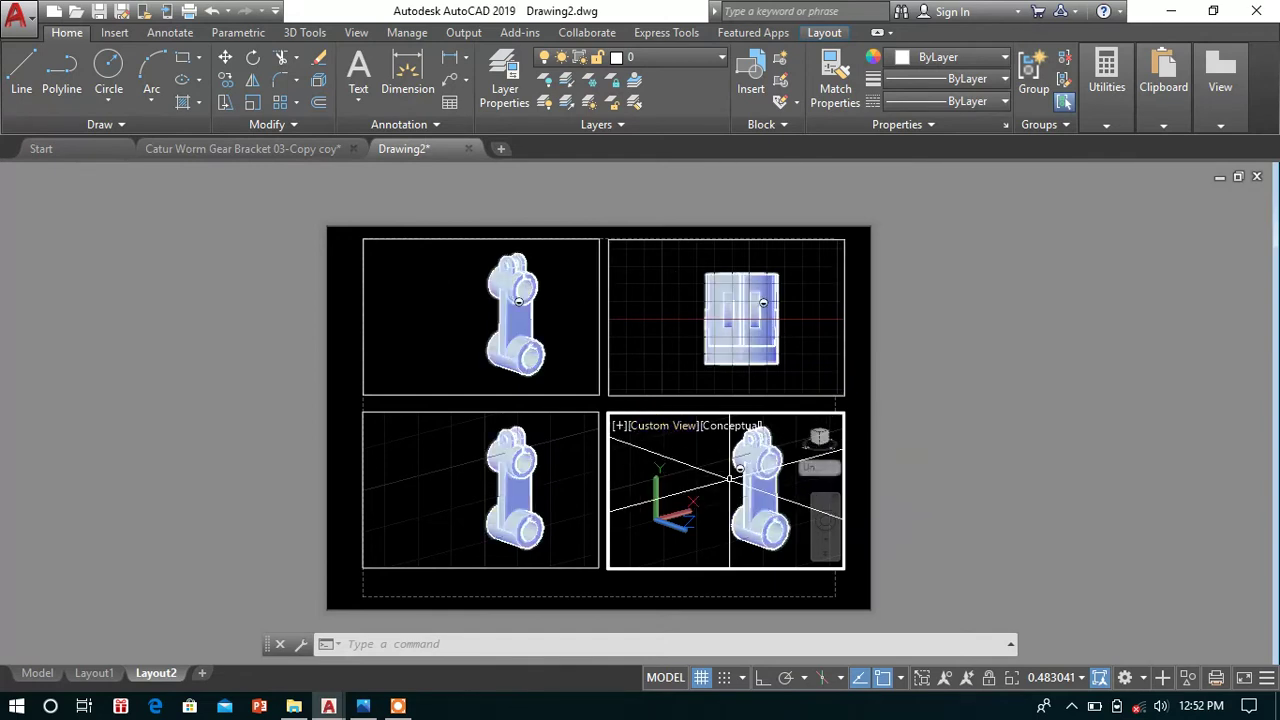
key(Escape)
click(664, 298)
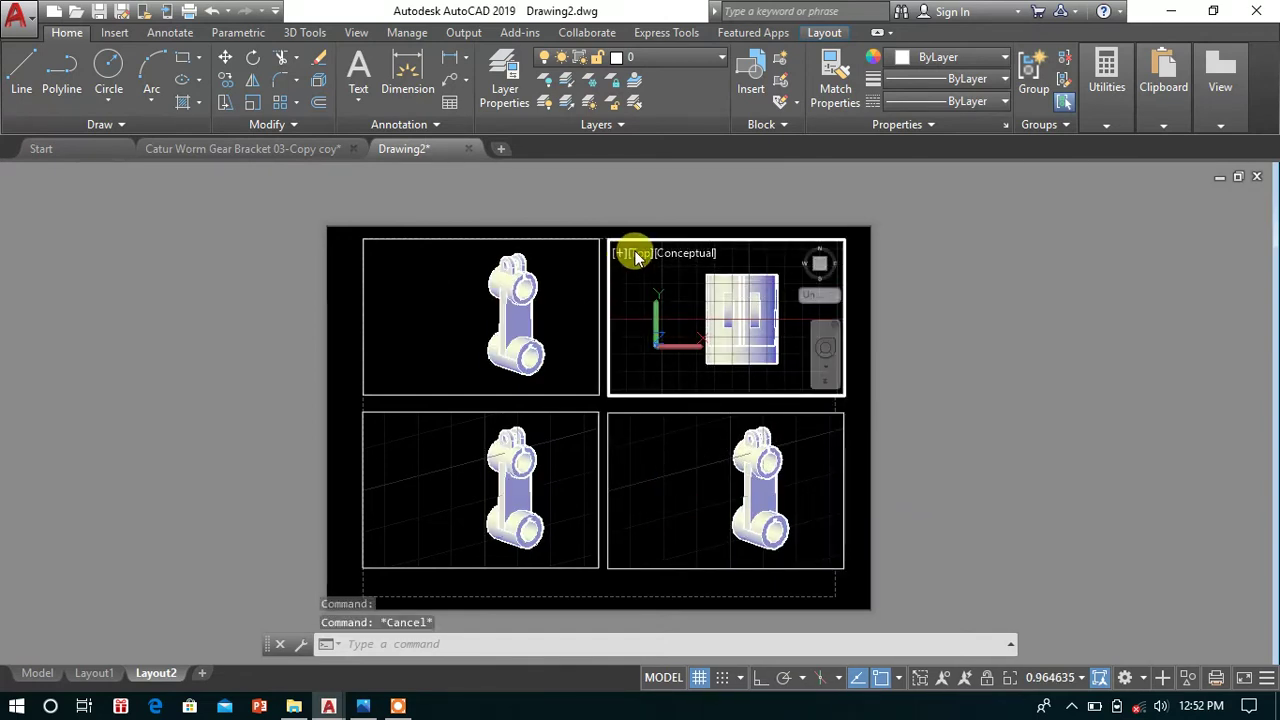
click(636, 257)
click(474, 300)
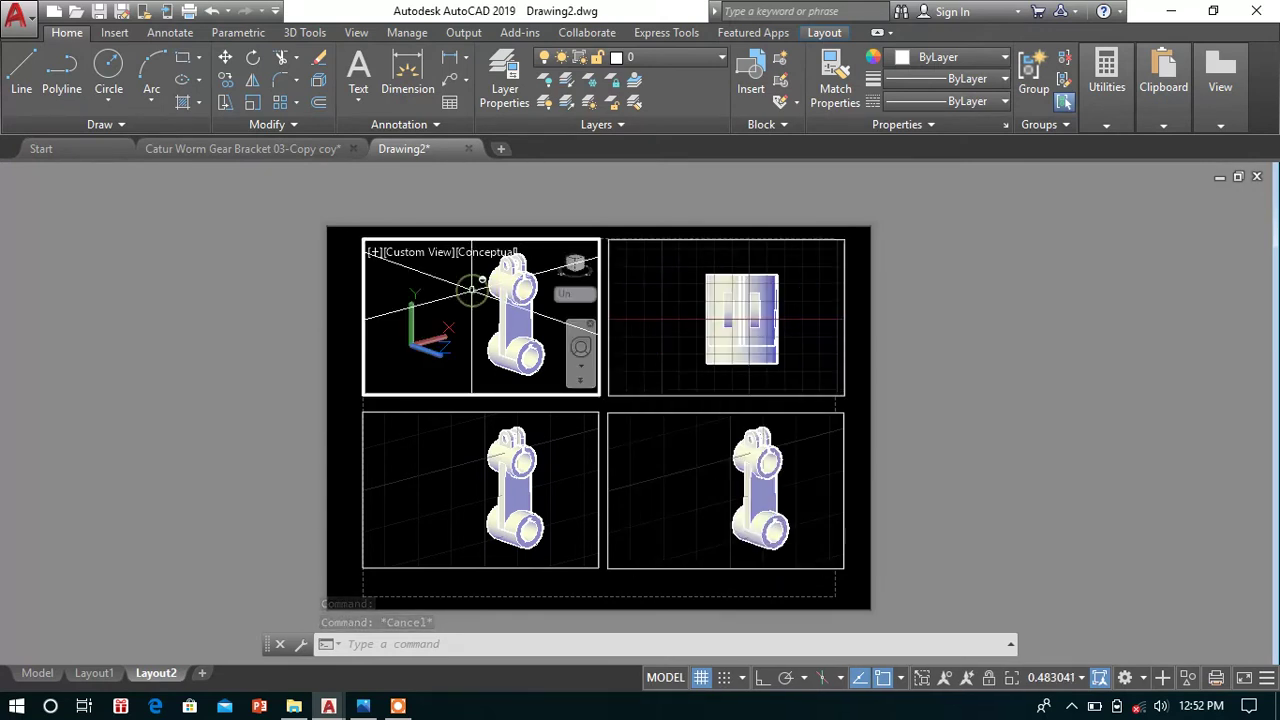
click(421, 260)
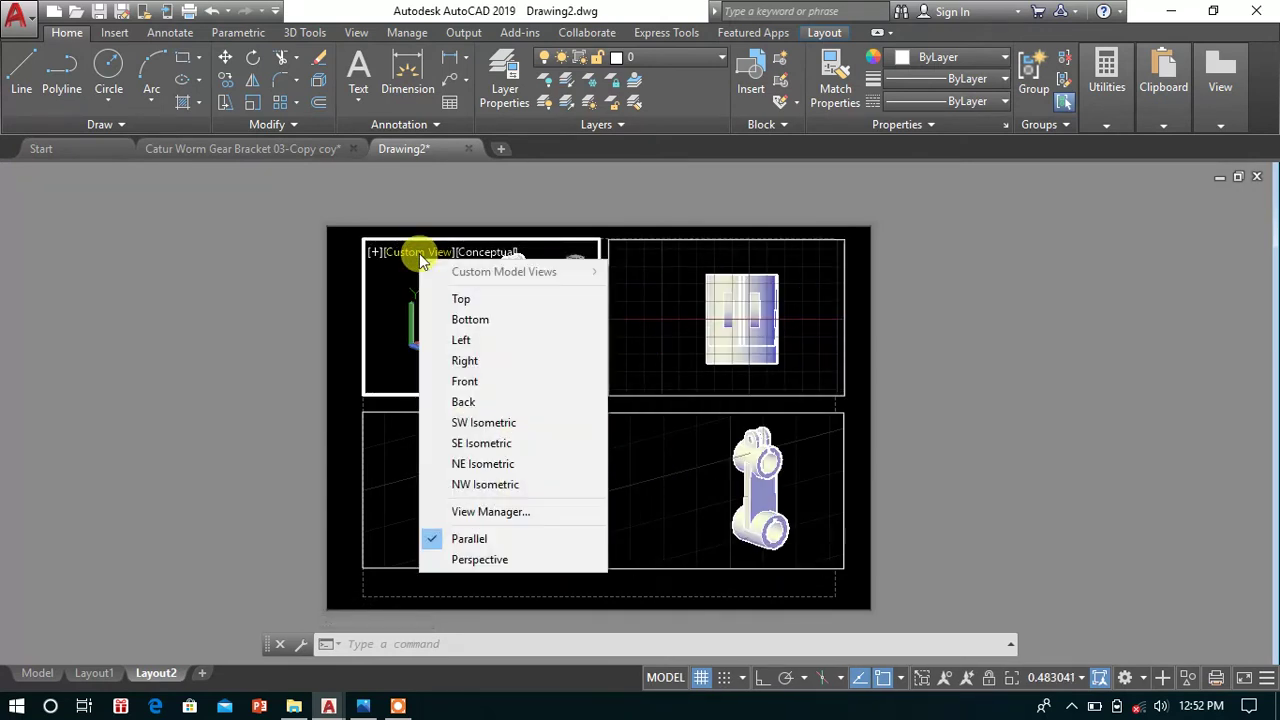
click(507, 380)
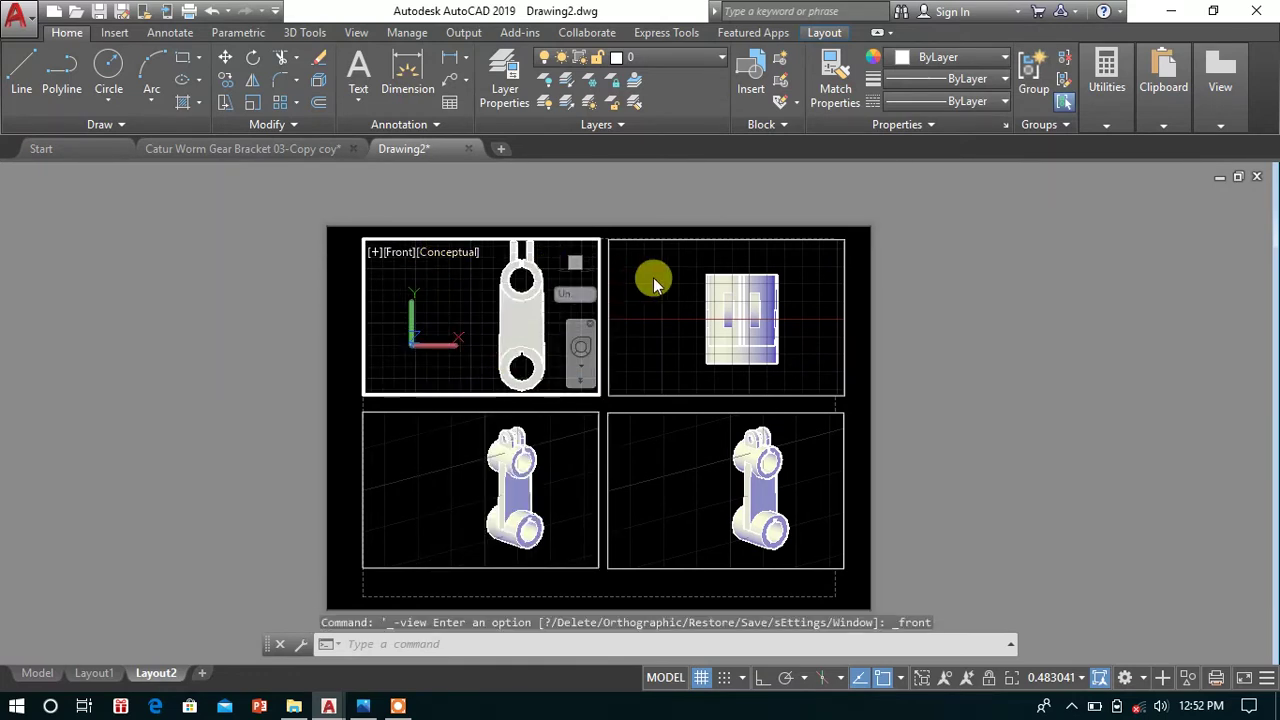
click(450, 258)
click(423, 294)
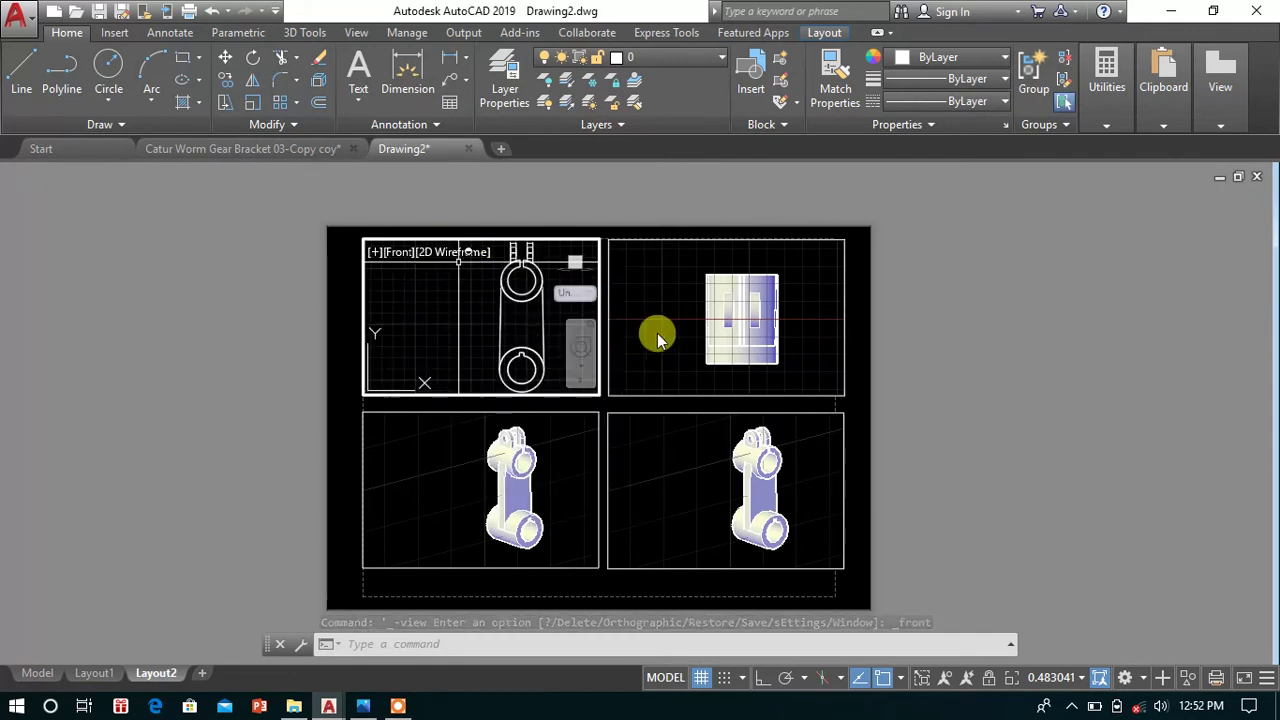
- Set the top-right viewport to the Right view and the bottom-left to the Top view
click(668, 297)
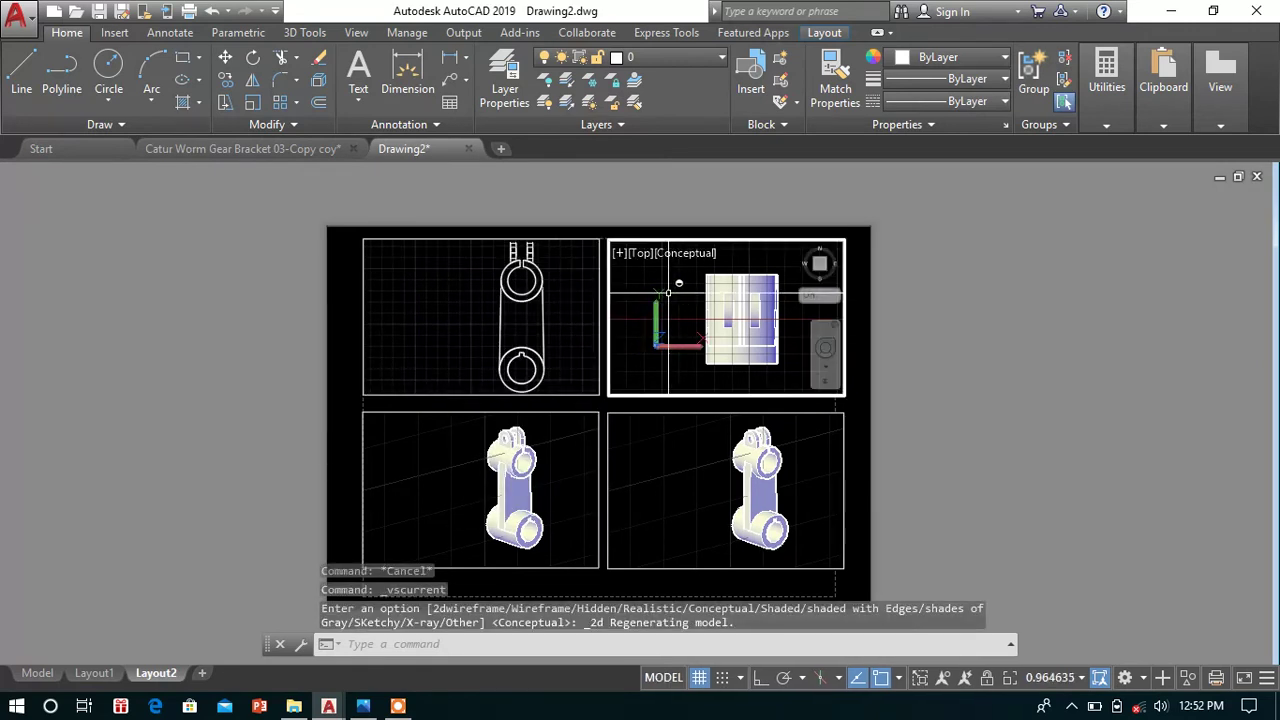
click(645, 258)
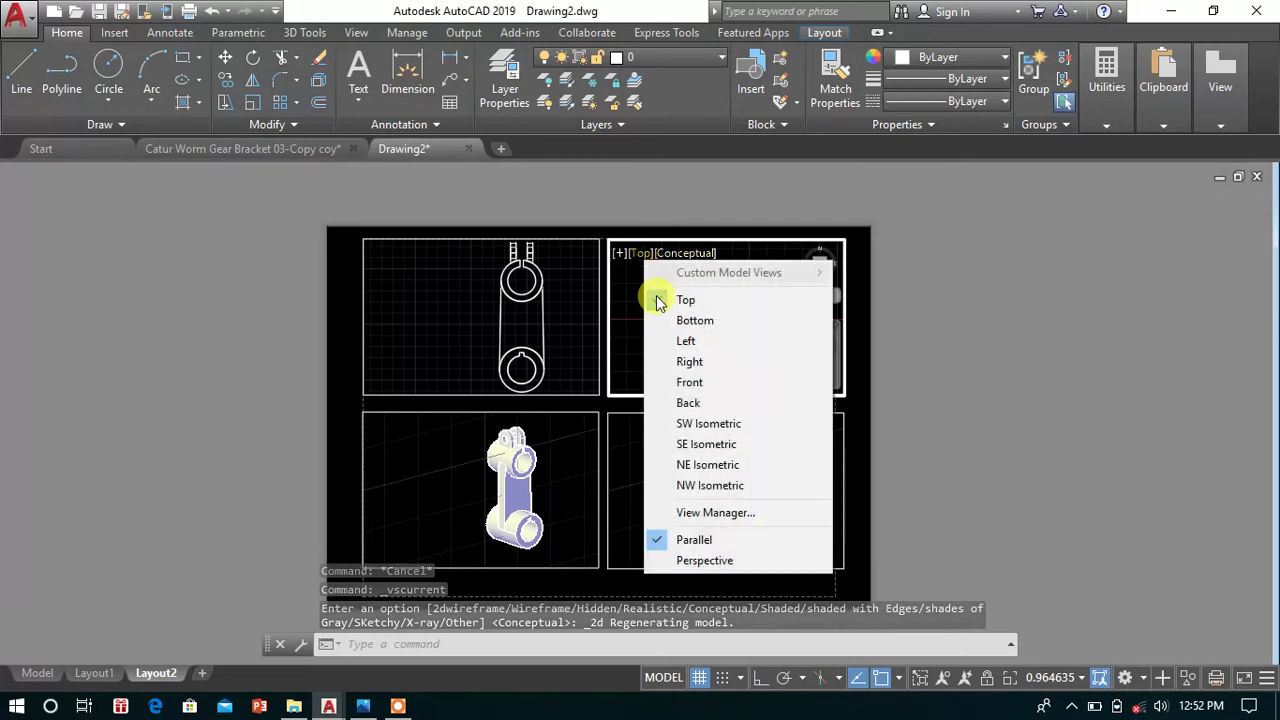
click(702, 362)
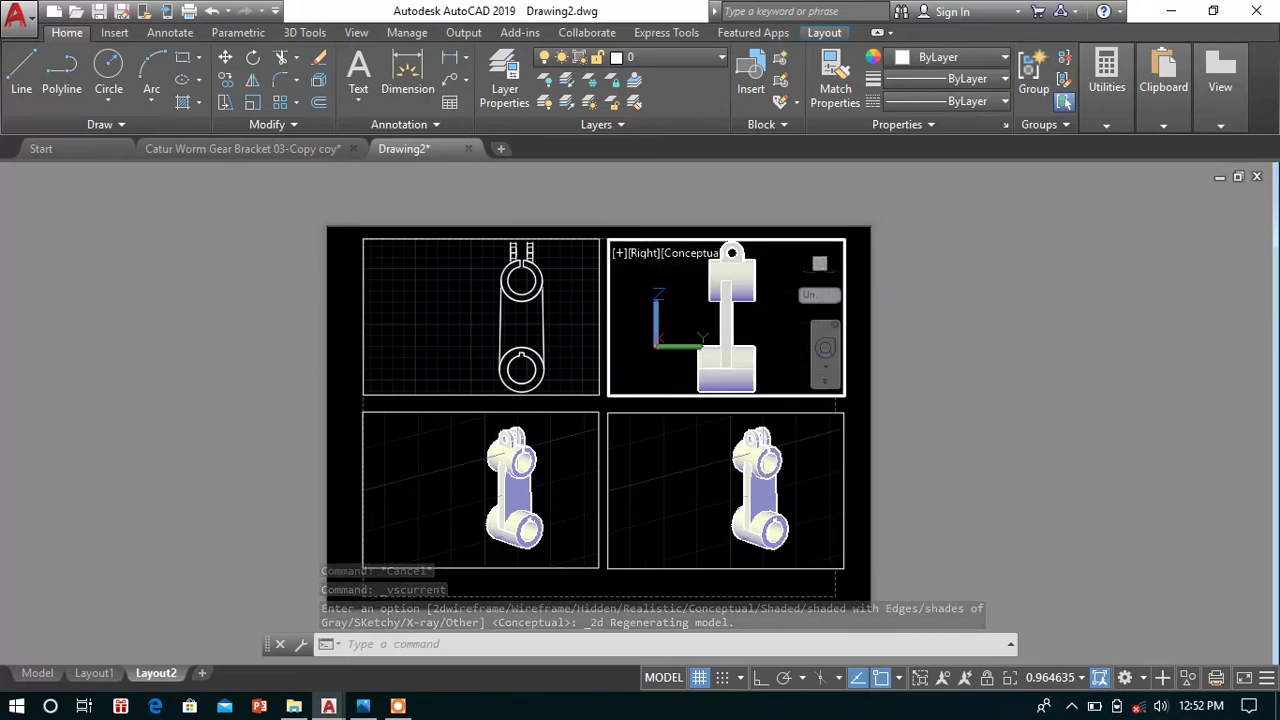
click(448, 488)
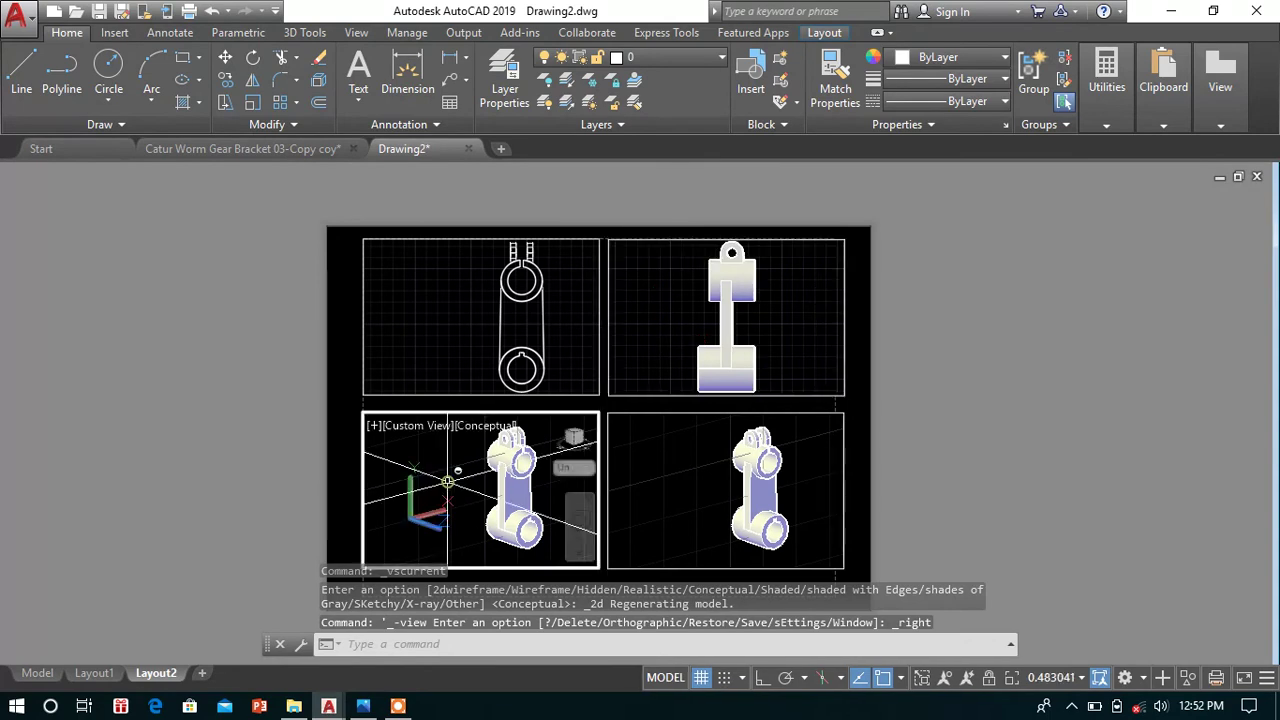
click(428, 428)
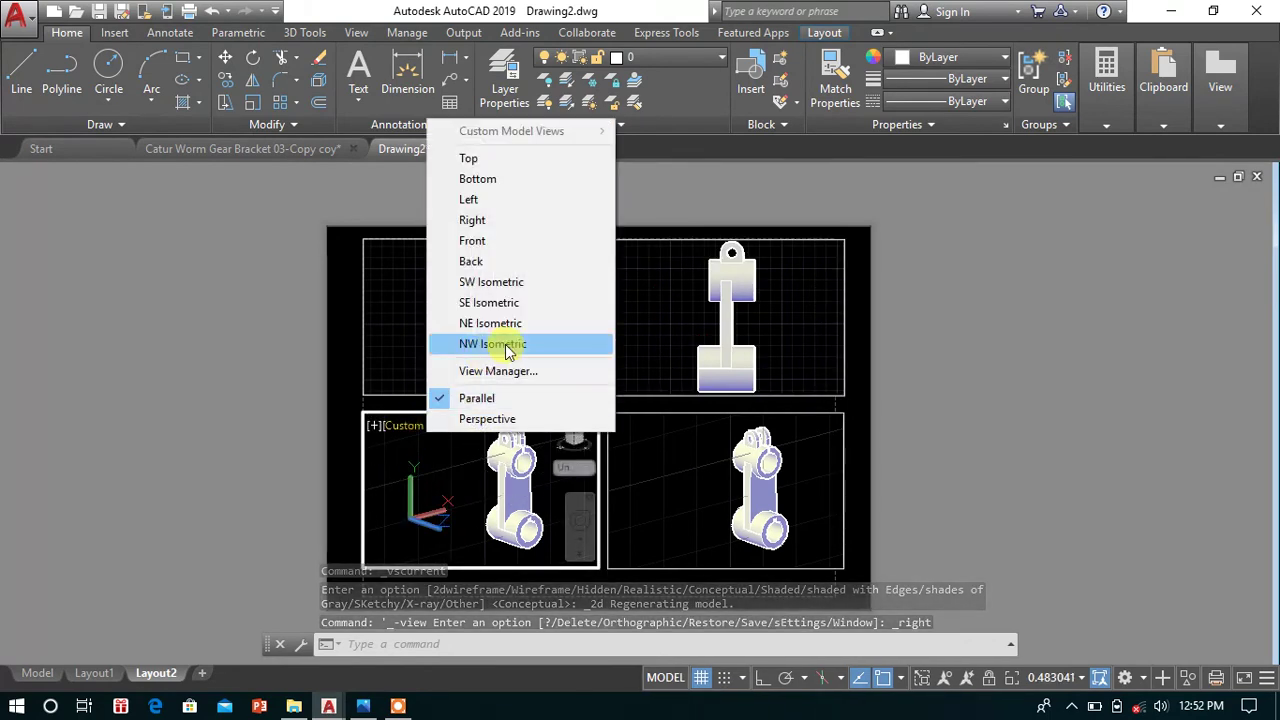
click(470, 159)
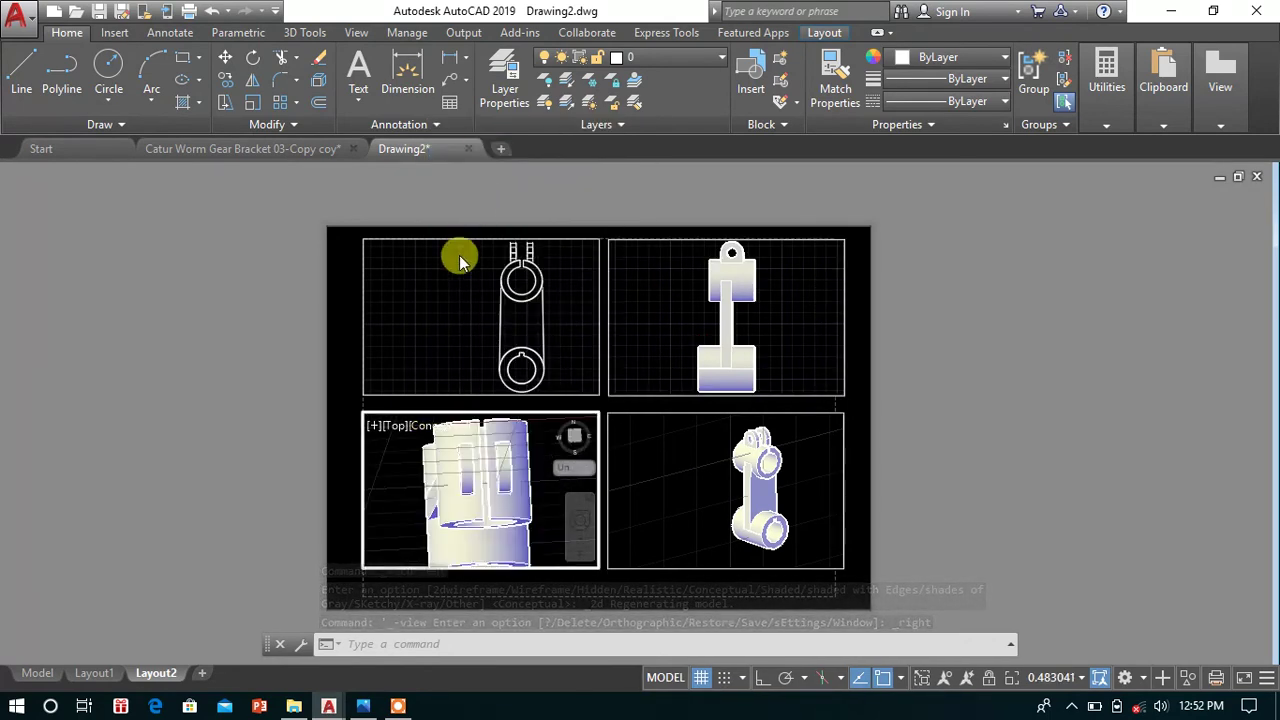
- Render the Right and Top viewports in 2D Wireframe
click(668, 302)
click(683, 256)
click(690, 297)
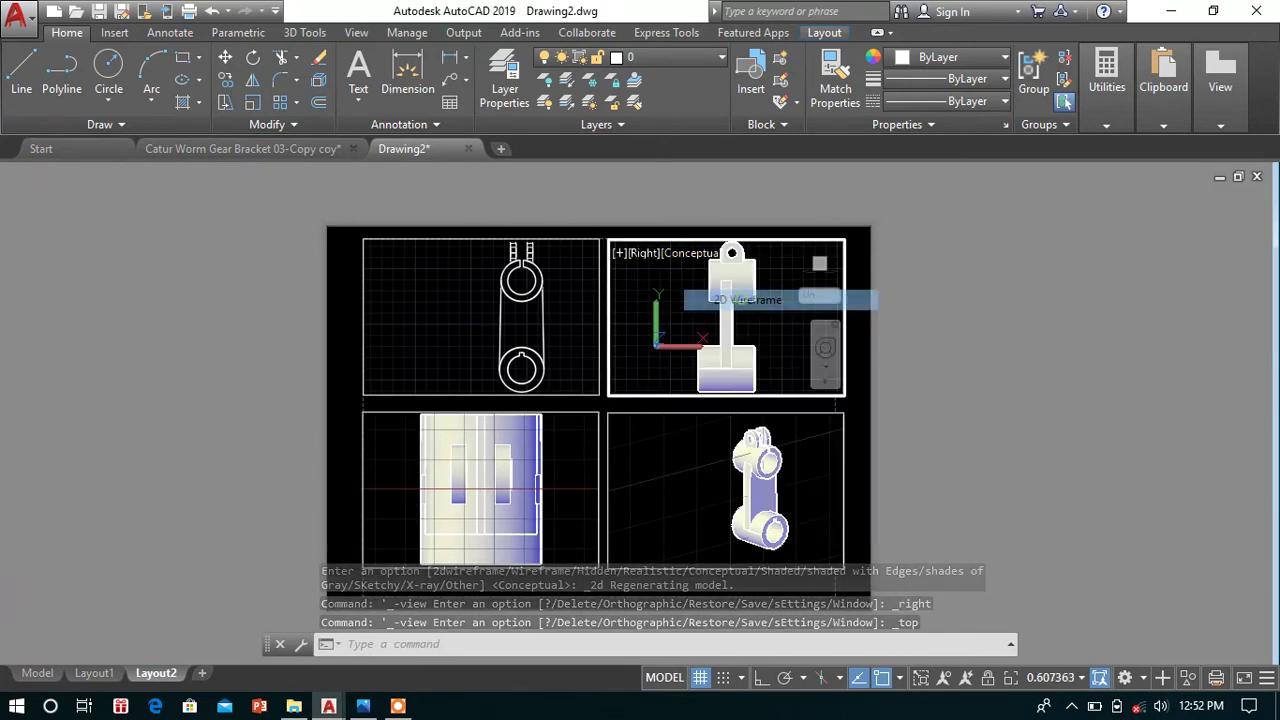
click(410, 451)
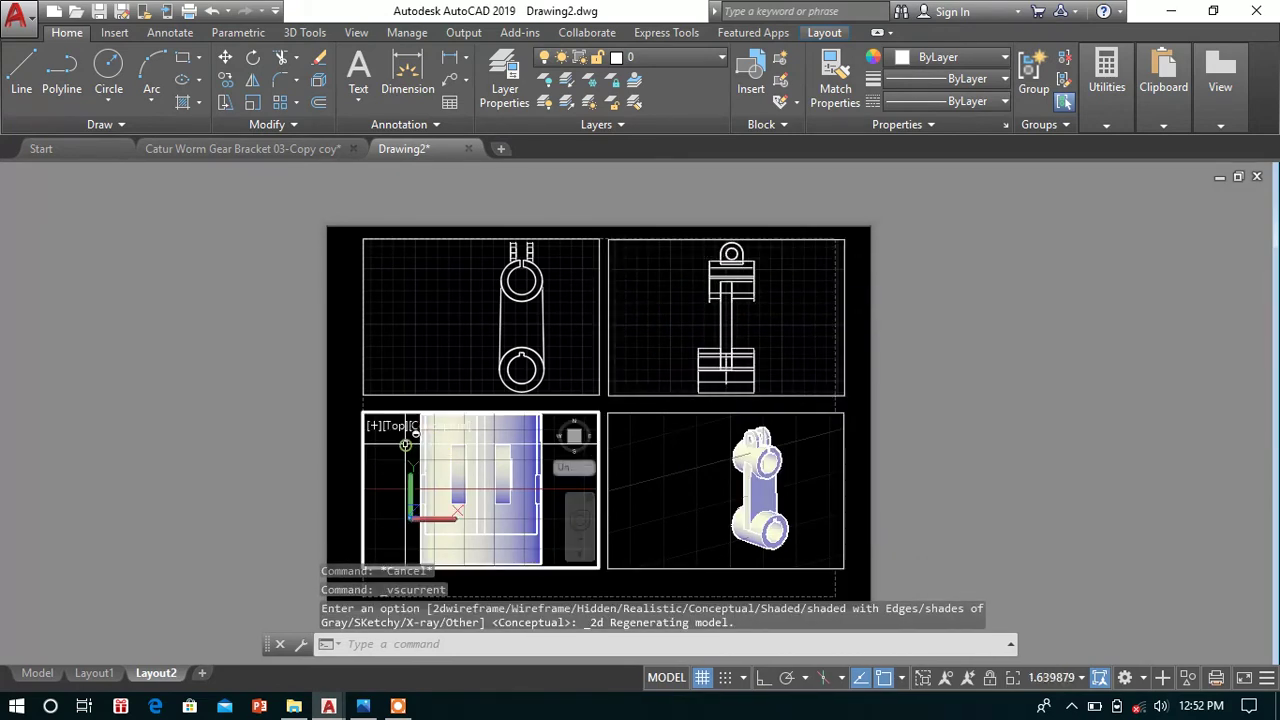
click(432, 436)
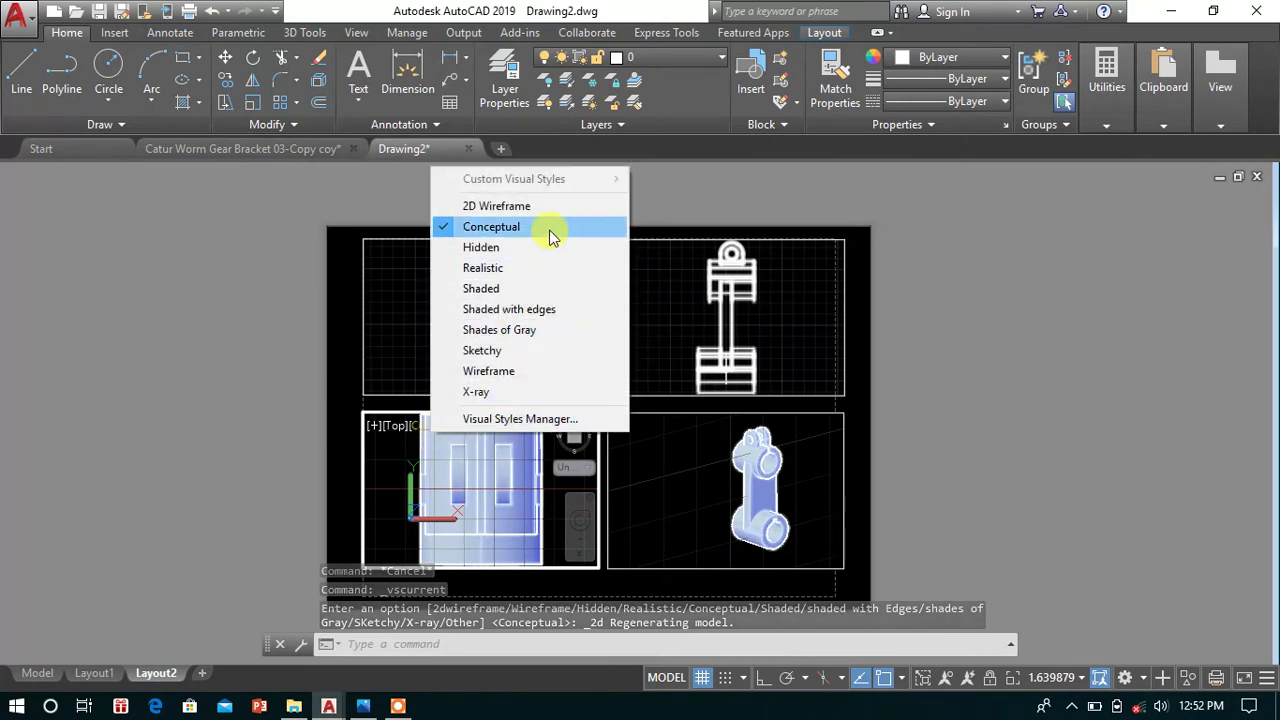
click(497, 206)
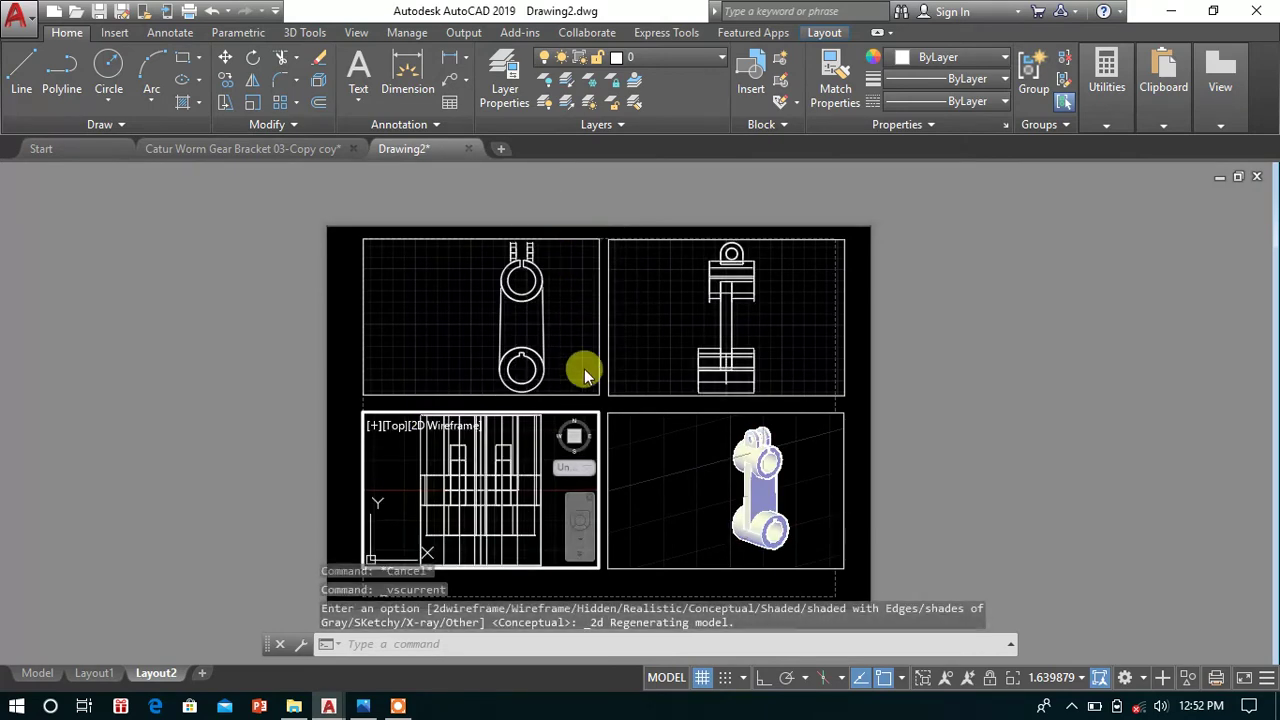
- Shift the Front view slightly left within the top-left viewport
scroll(517, 433, down, 2)
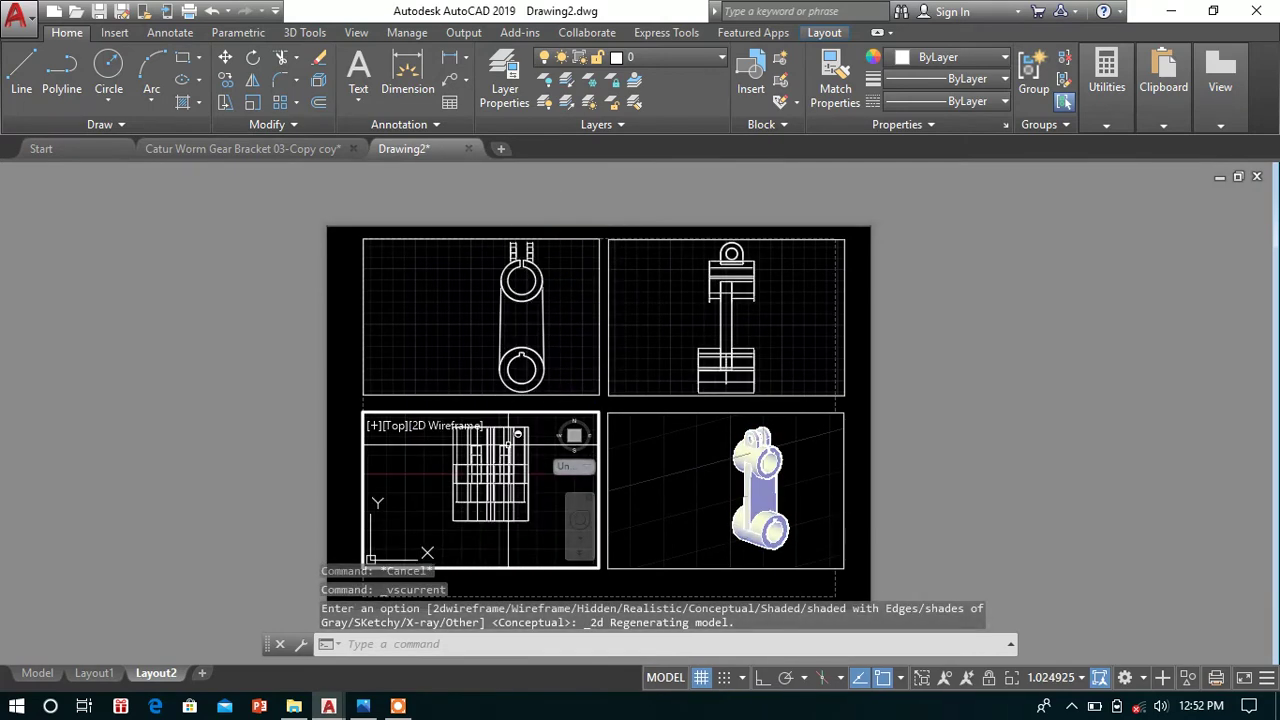
click(667, 301)
click(535, 313)
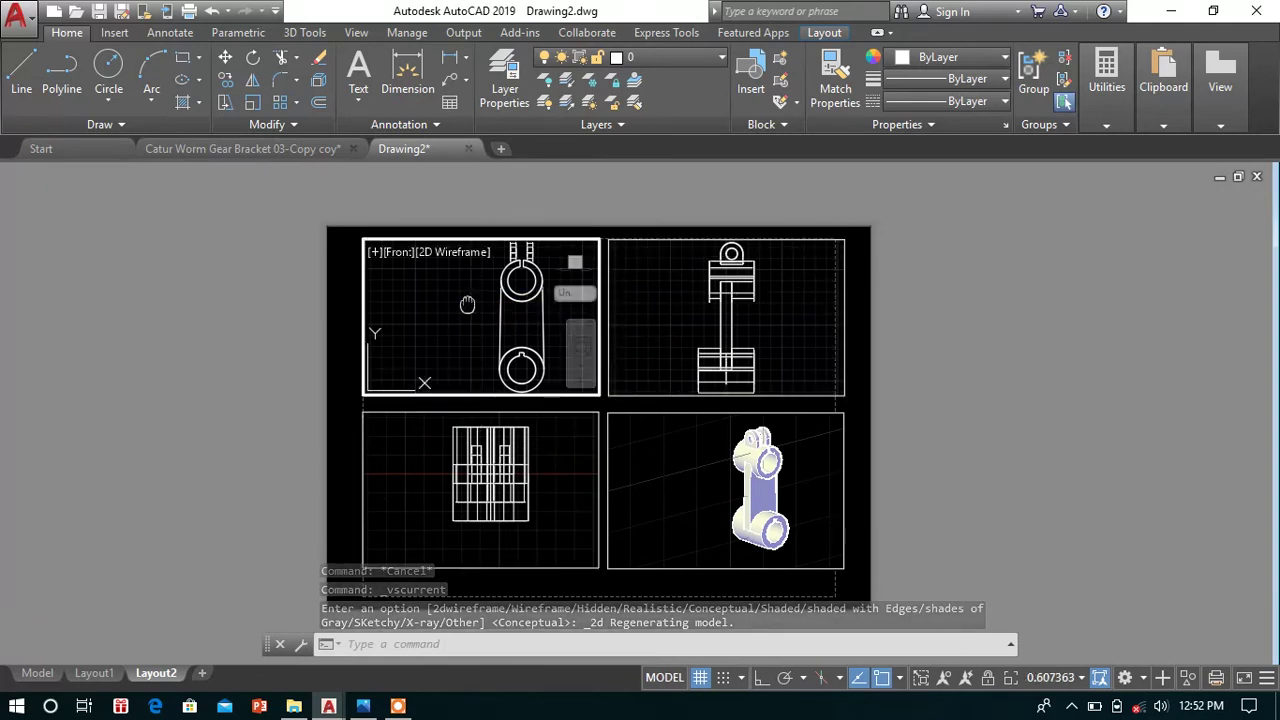
middle_drag(470, 310, 434, 307)
click(690, 370)
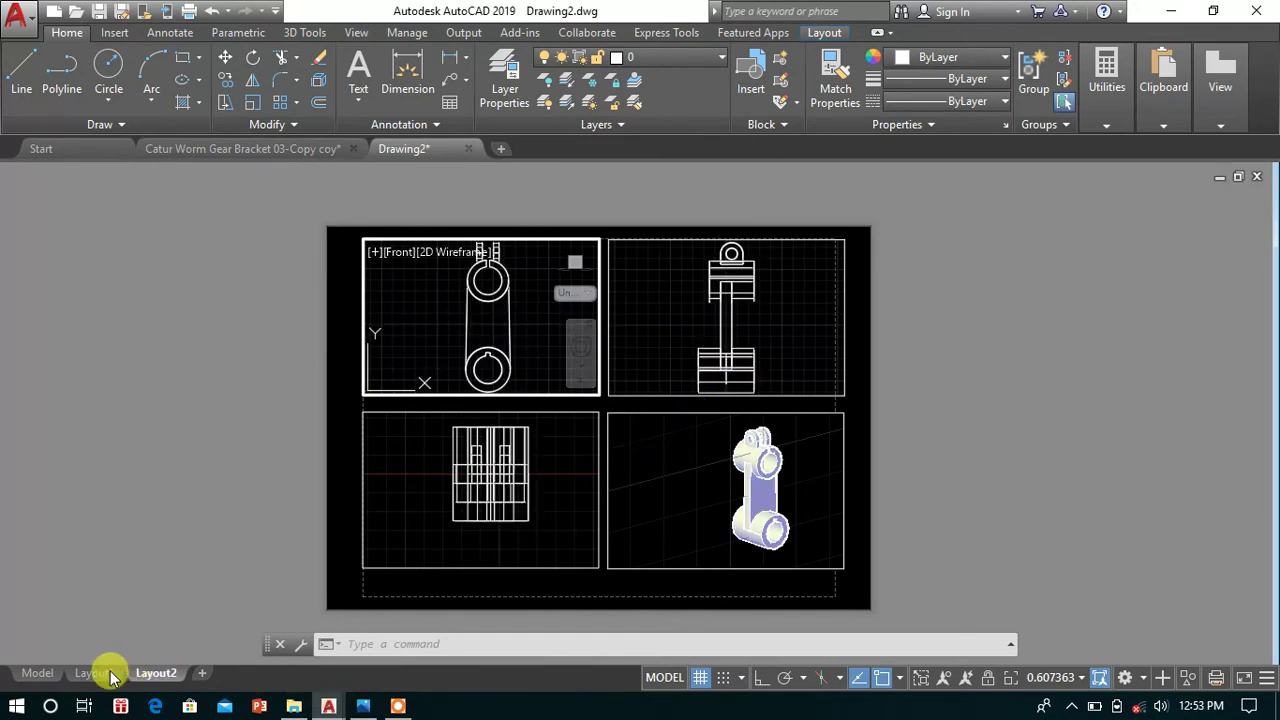
- Insert the D-Size Layout from Tutorial-iMfg.dwt and switch to that new sheet
right_click(155, 675)
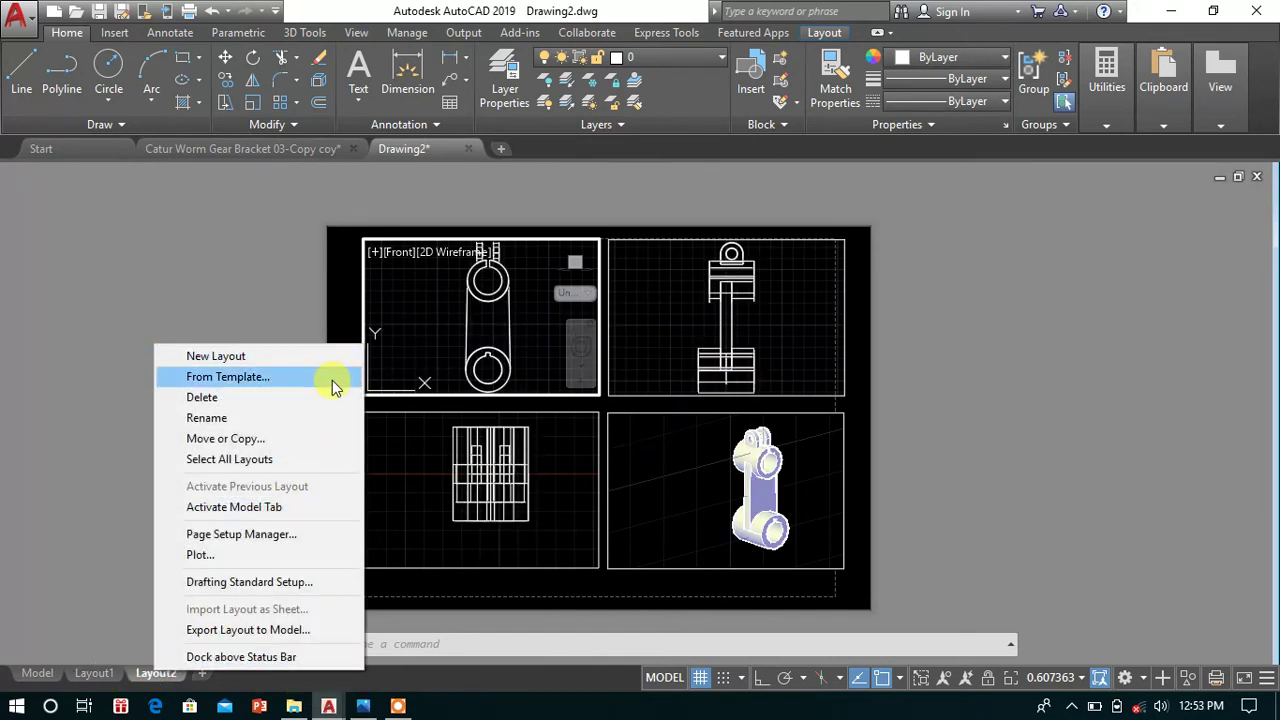
click(375, 387)
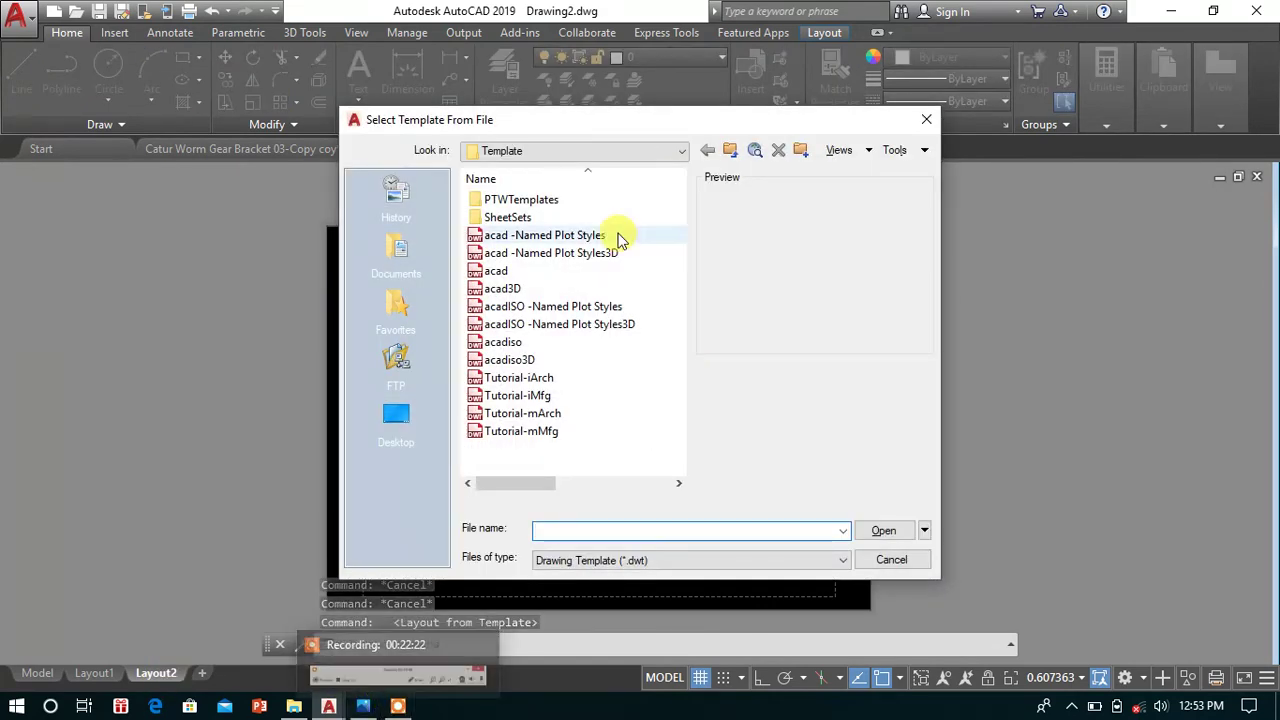
click(520, 395)
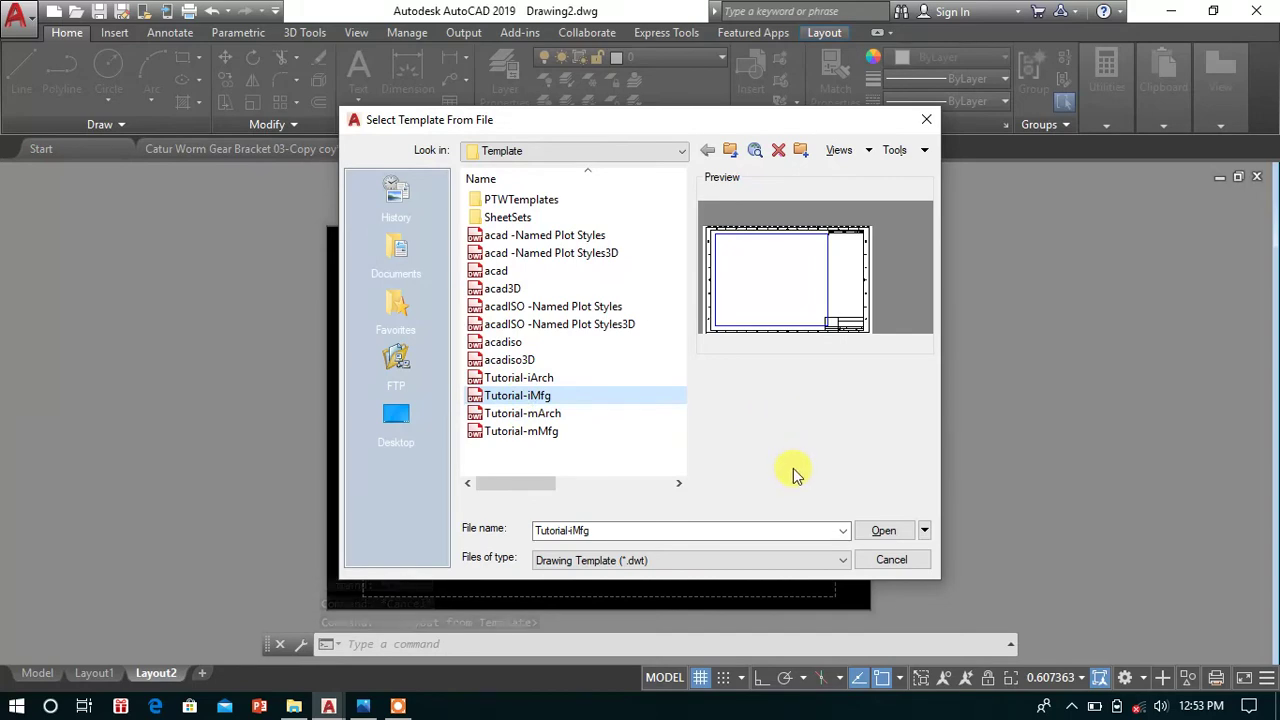
click(880, 531)
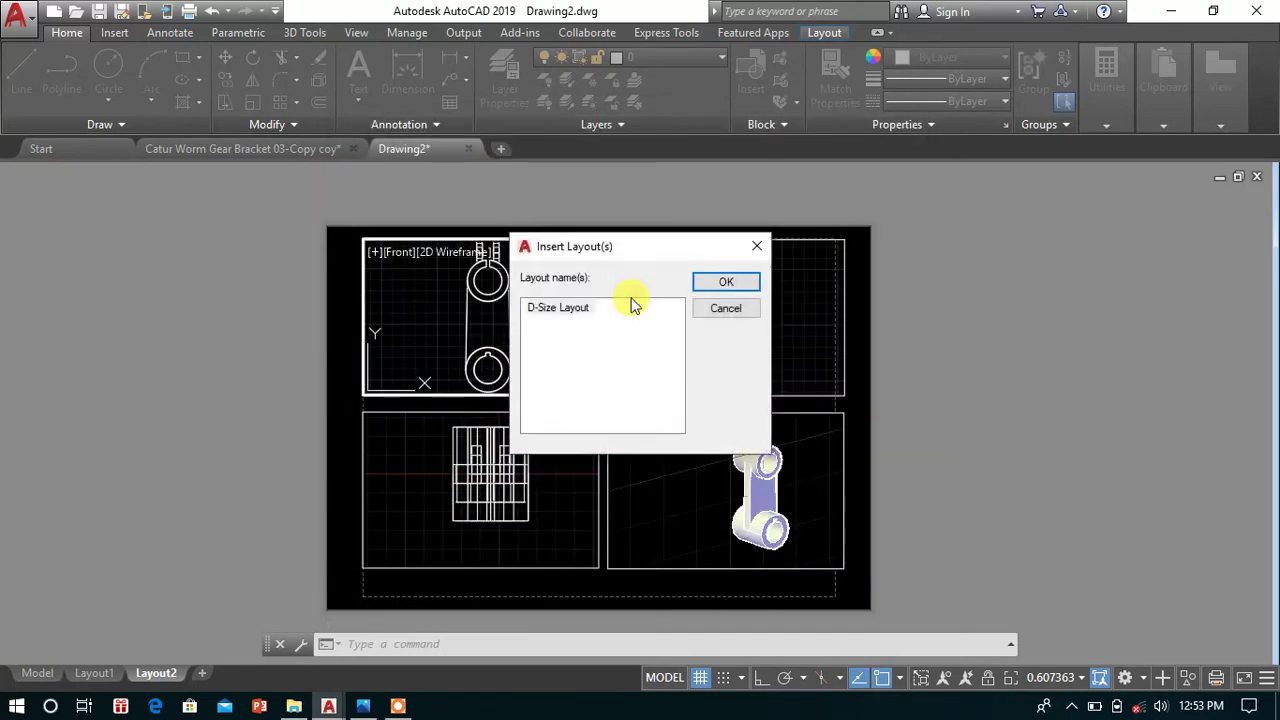
click(717, 285)
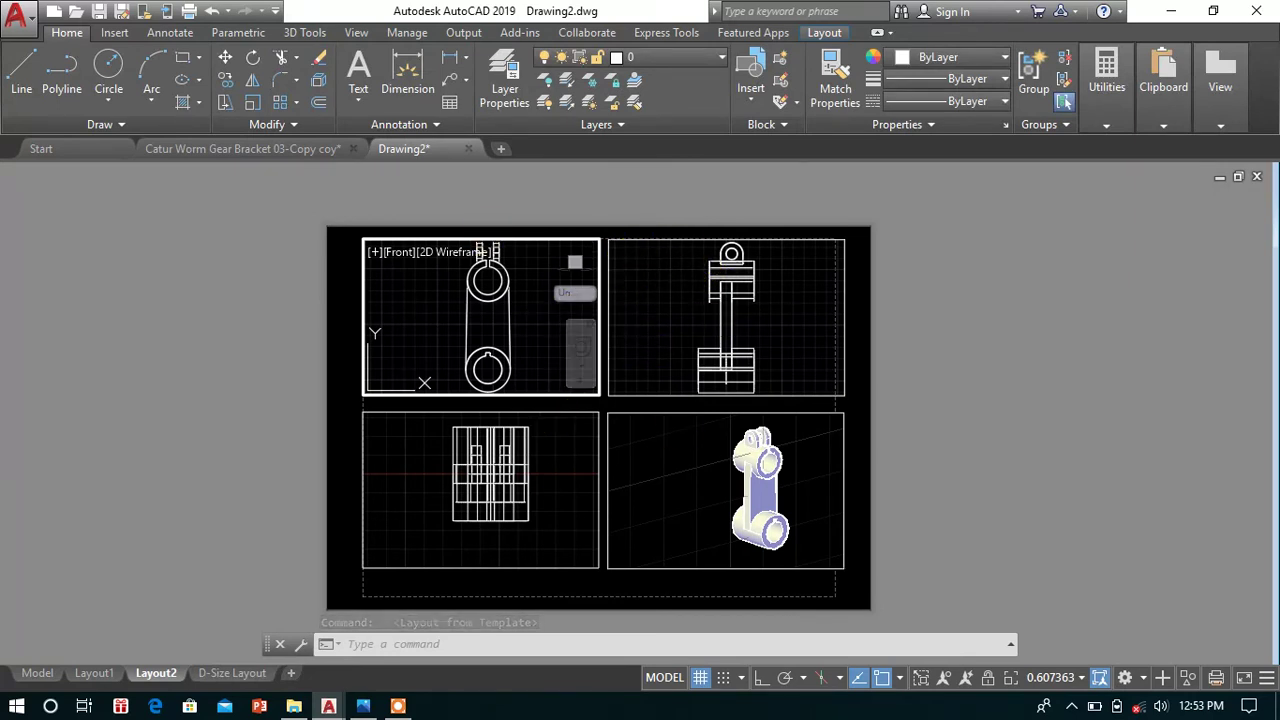
mouse_move(488, 330)
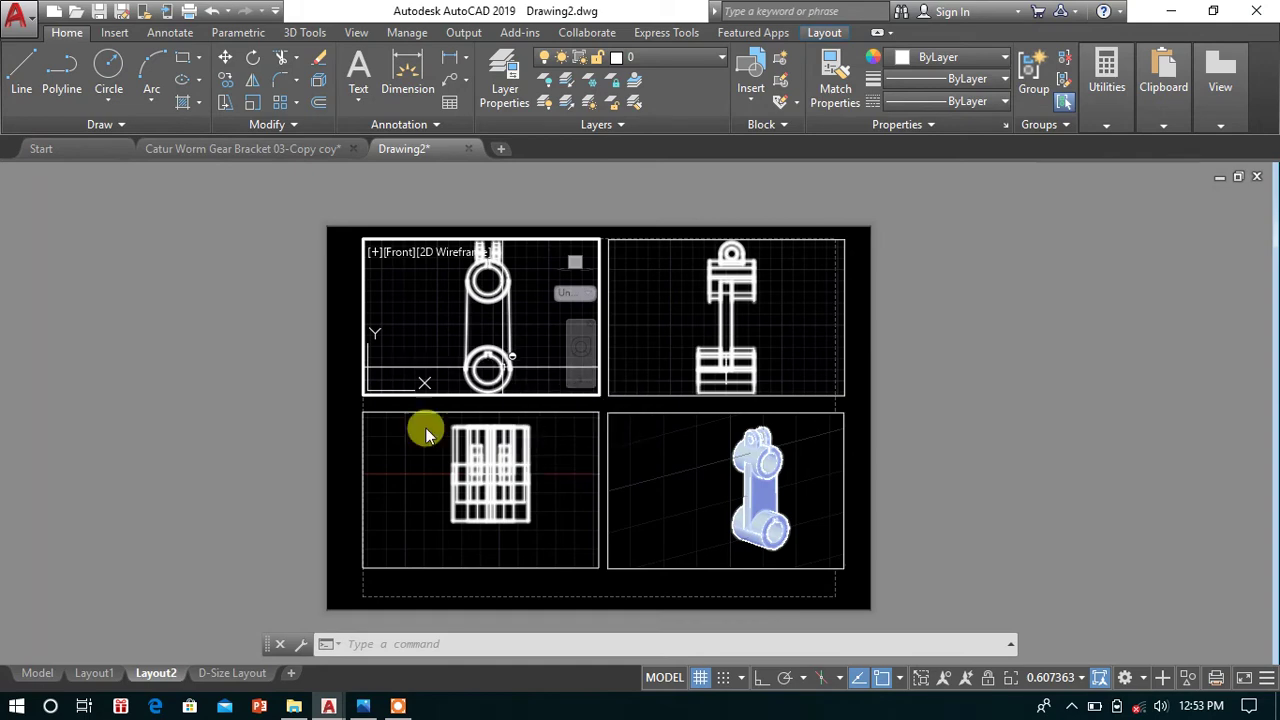
click(224, 677)
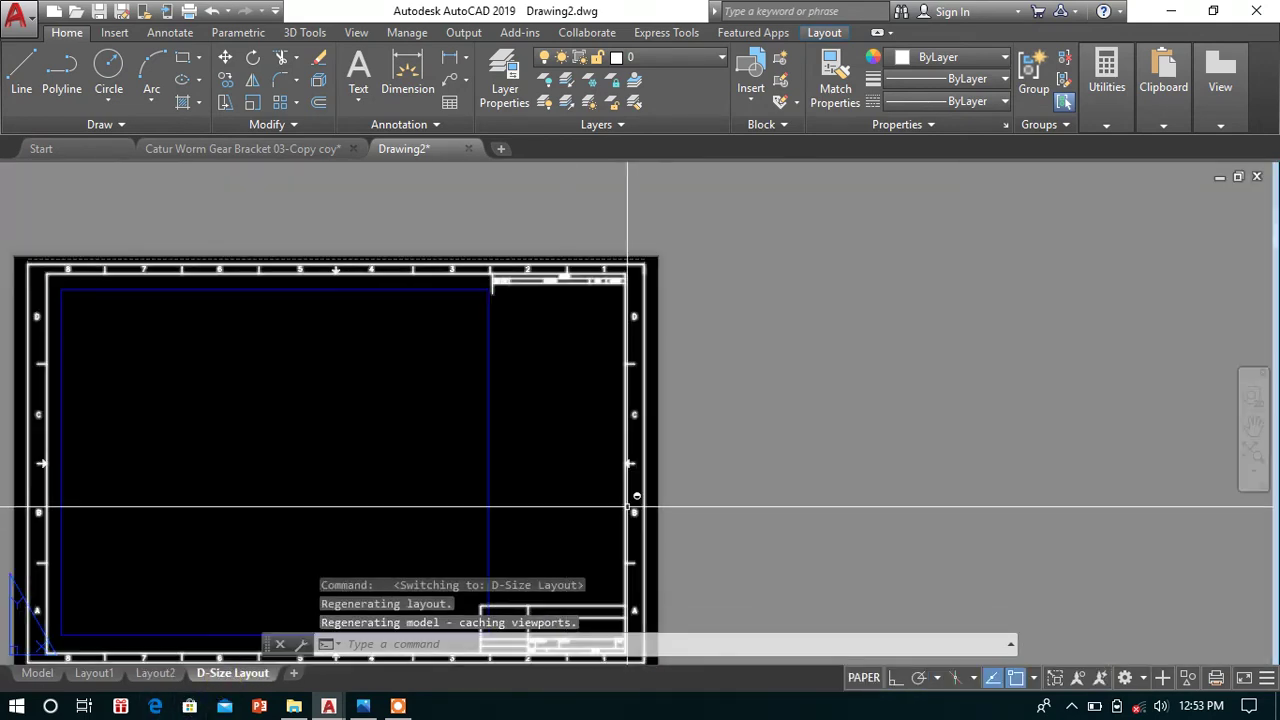
- Delete the empty viewport and place a Front-oriented base view from model space at upper left
click(454, 289)
key(Delete)
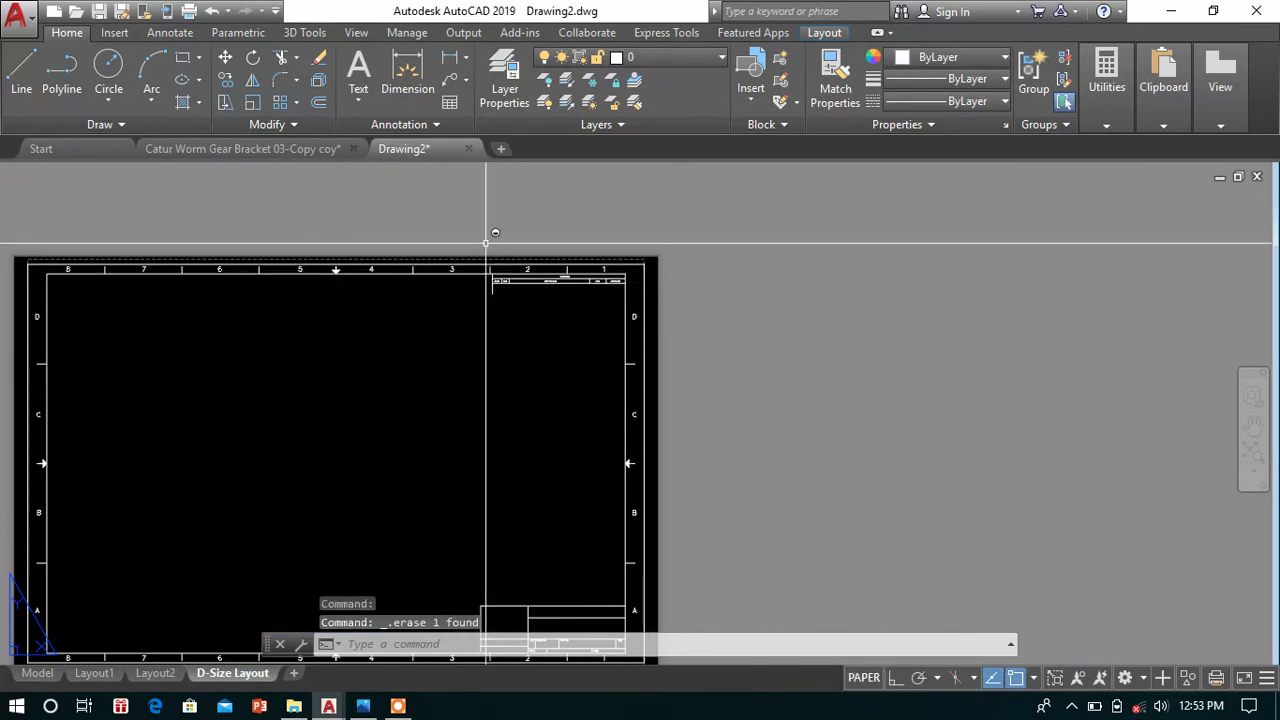
click(826, 34)
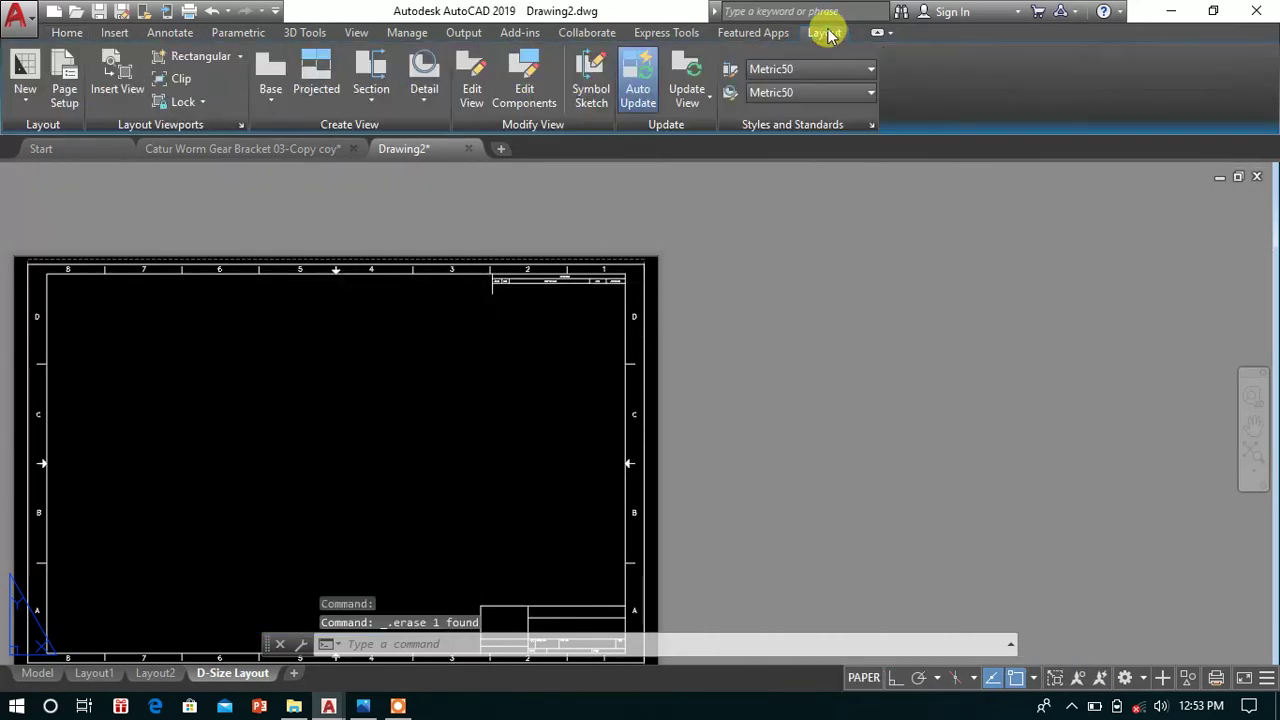
click(278, 107)
click(286, 136)
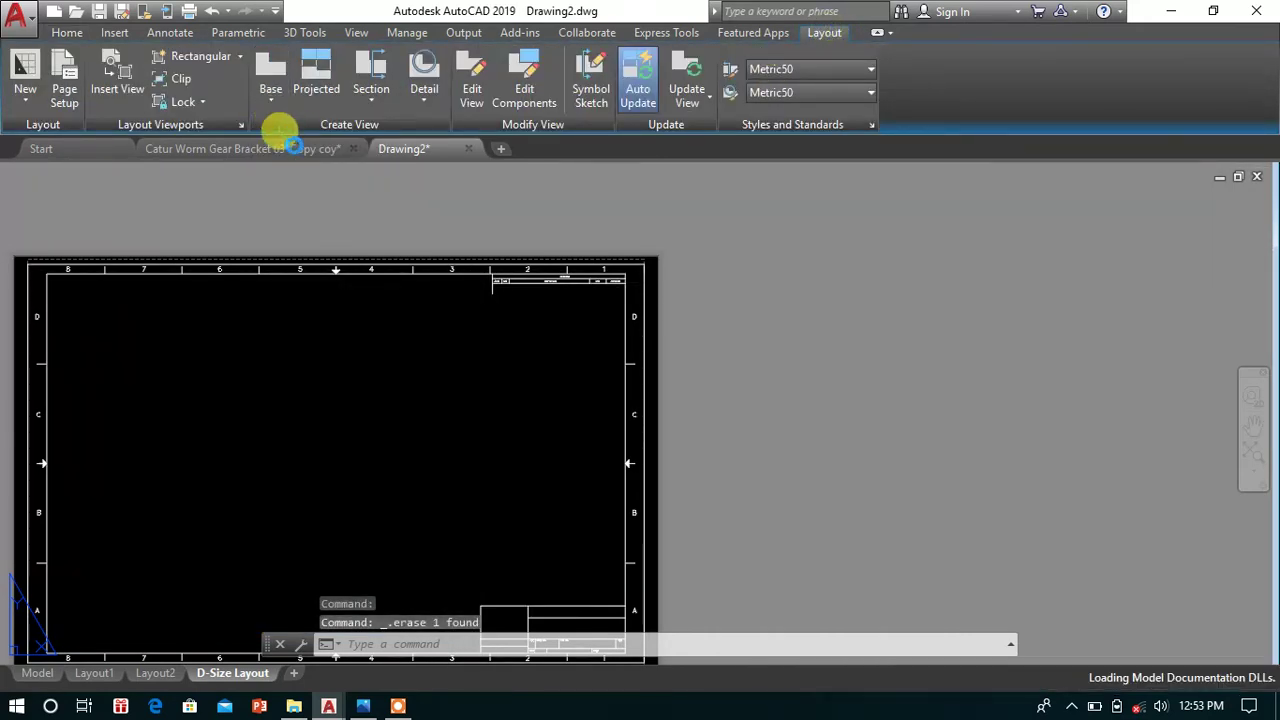
click(128, 356)
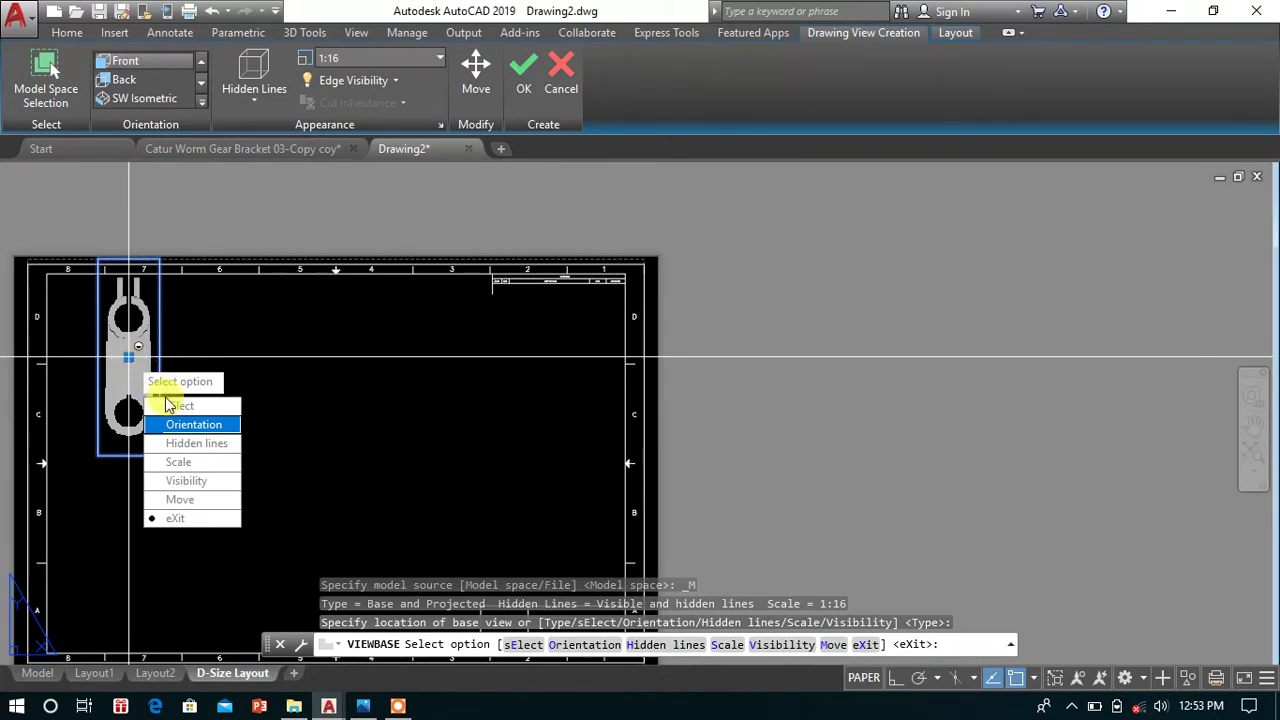
click(220, 430)
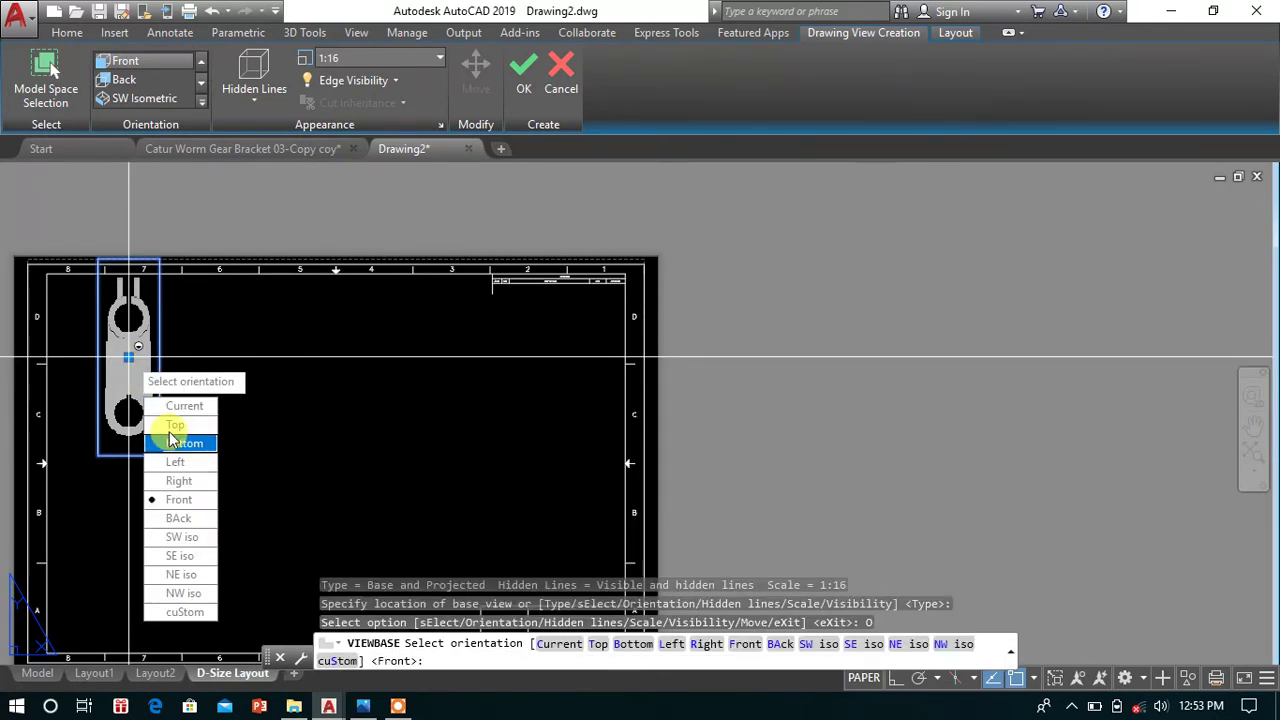
click(175, 498)
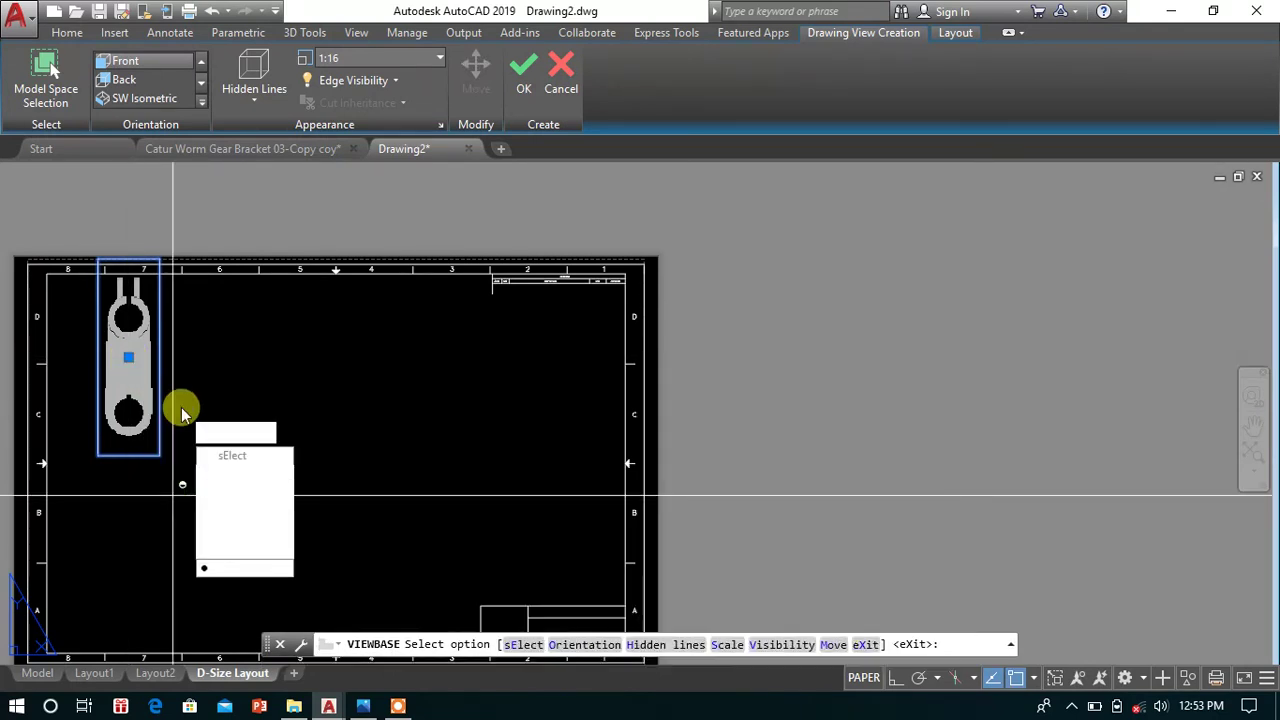
click(228, 568)
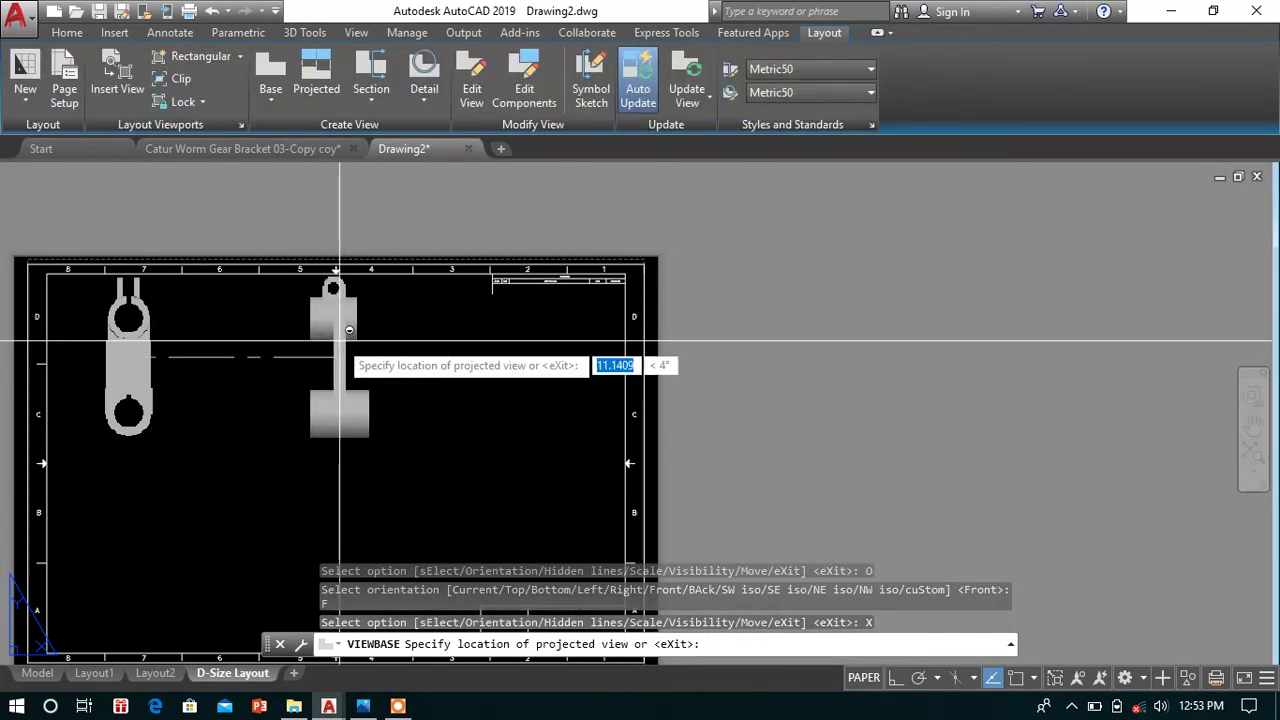
- Place projected views to the right, below, and an isometric in the lower middle
click(303, 351)
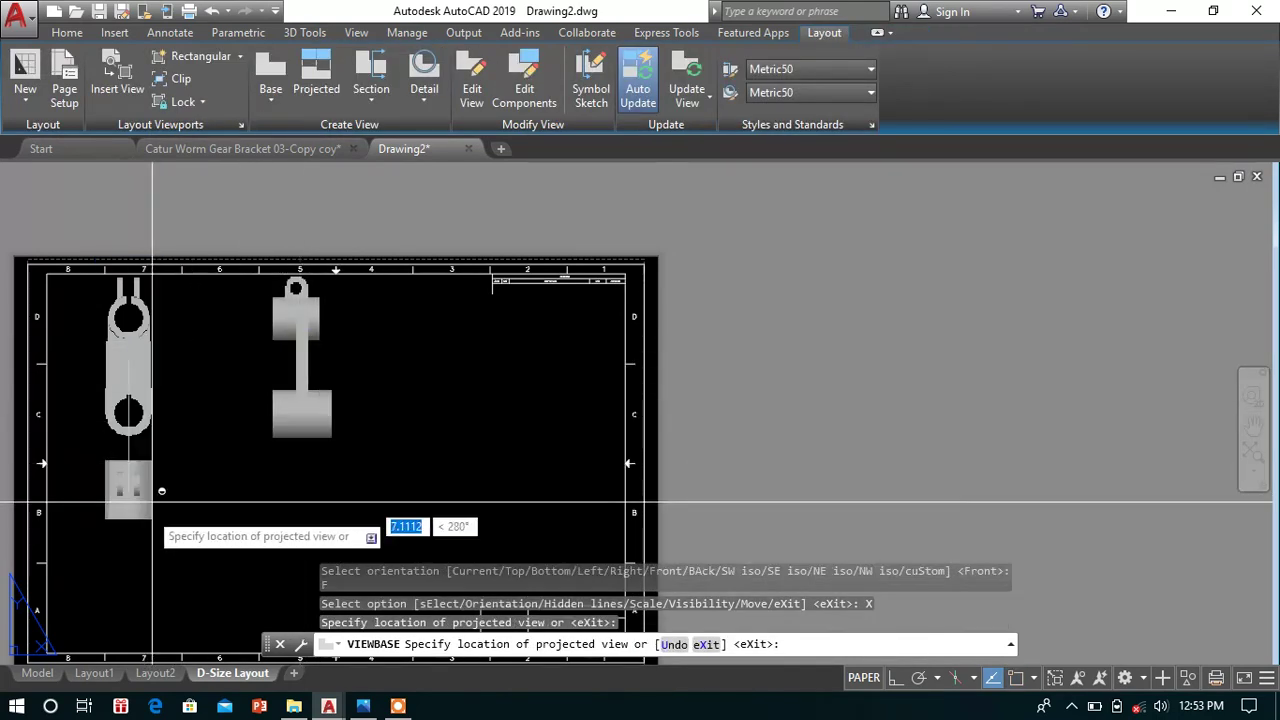
click(128, 545)
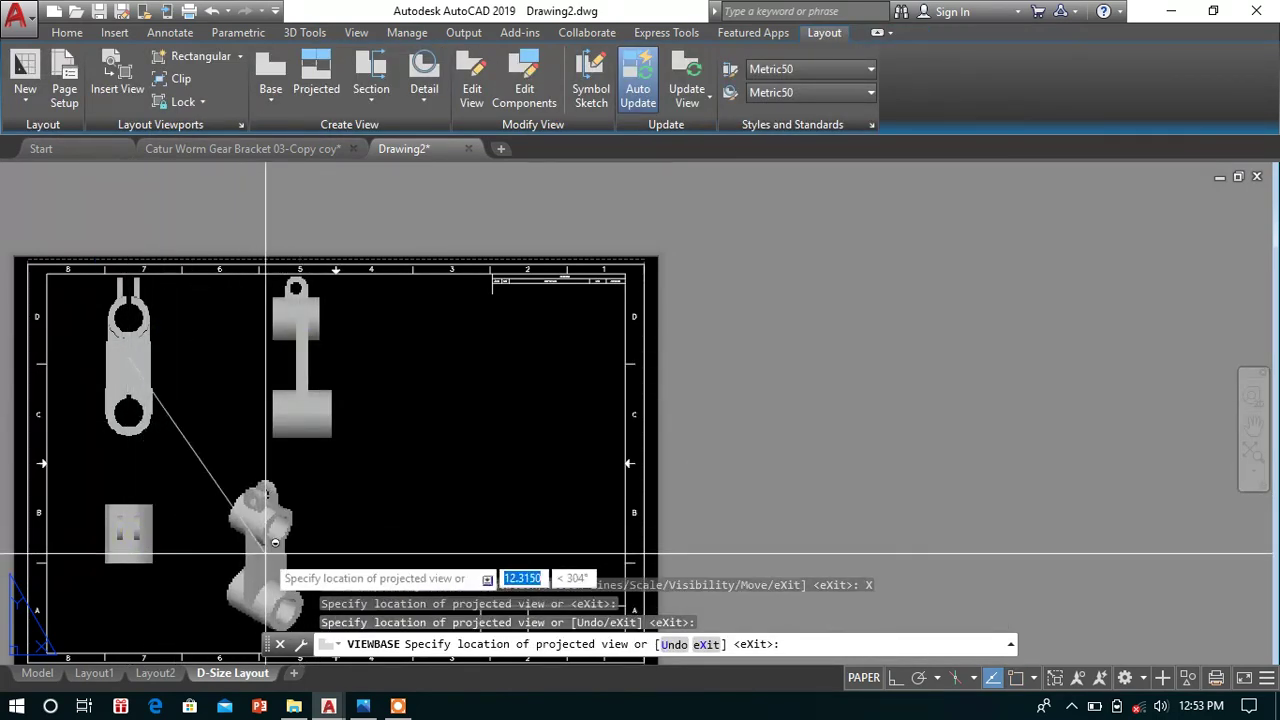
click(298, 520)
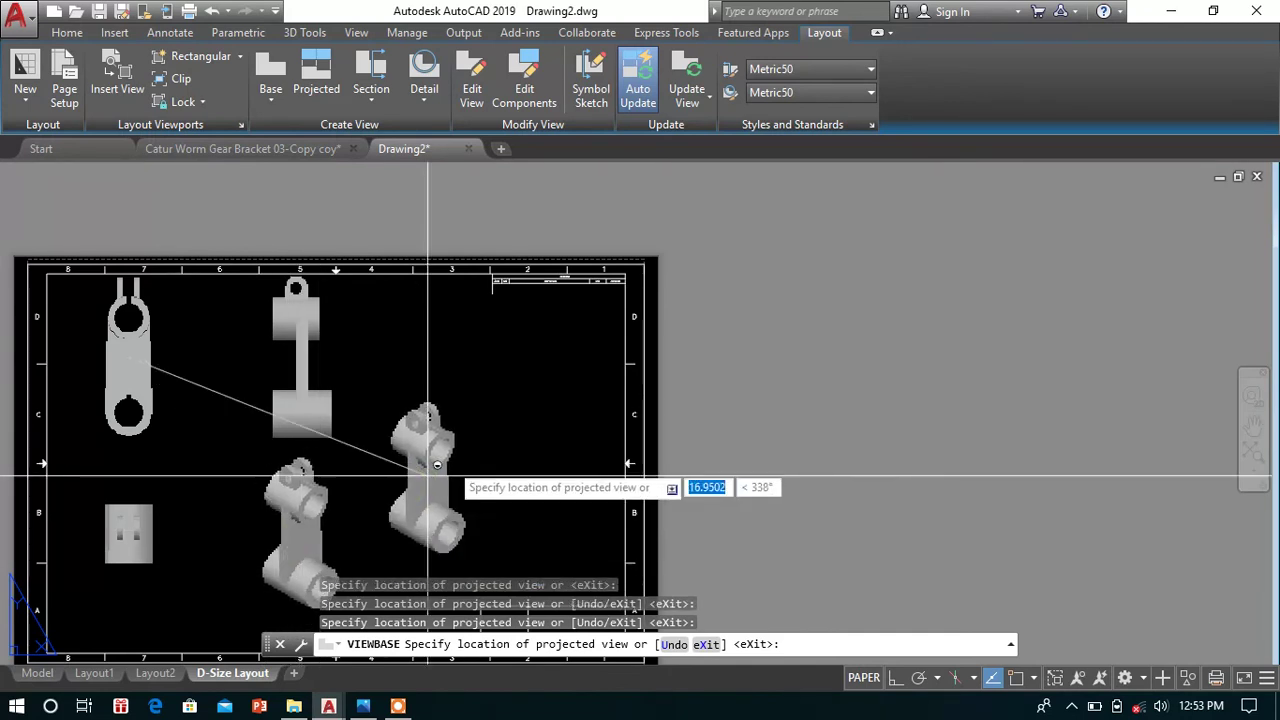
right_click(530, 398)
click(587, 400)
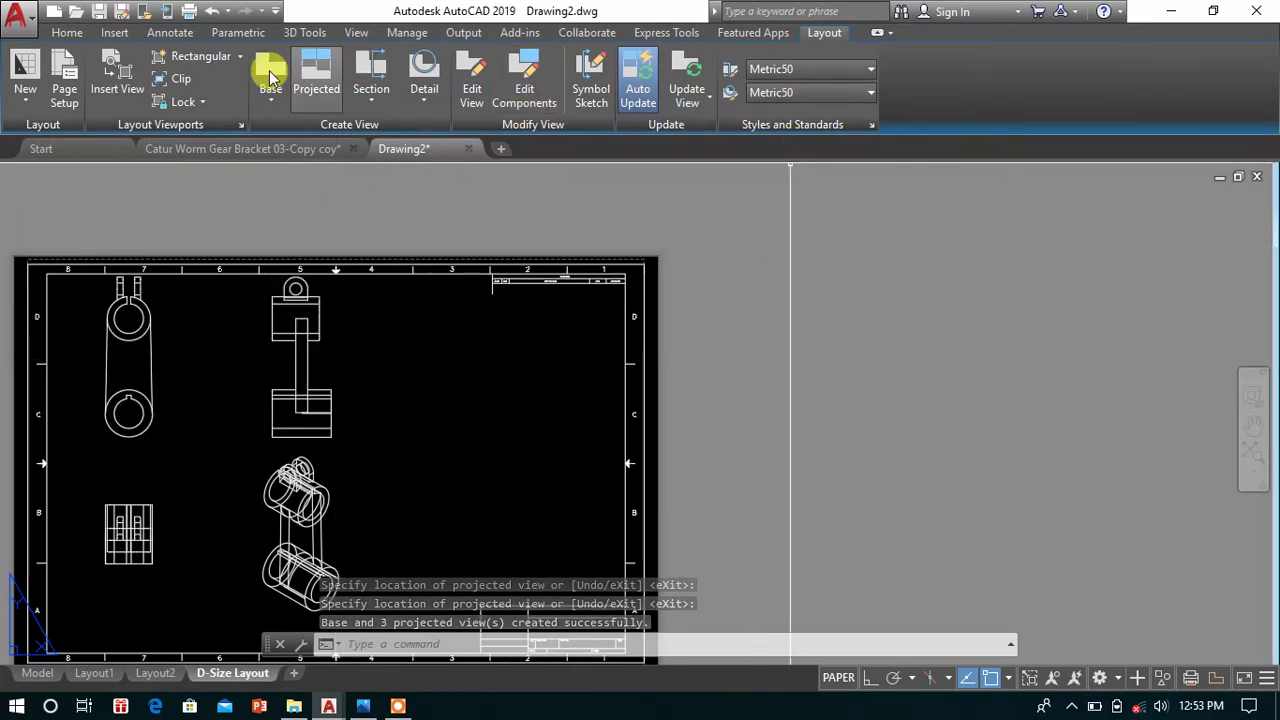
- Give the HIDDEN2 linetype a global and current object scale of 0.1
click(67, 32)
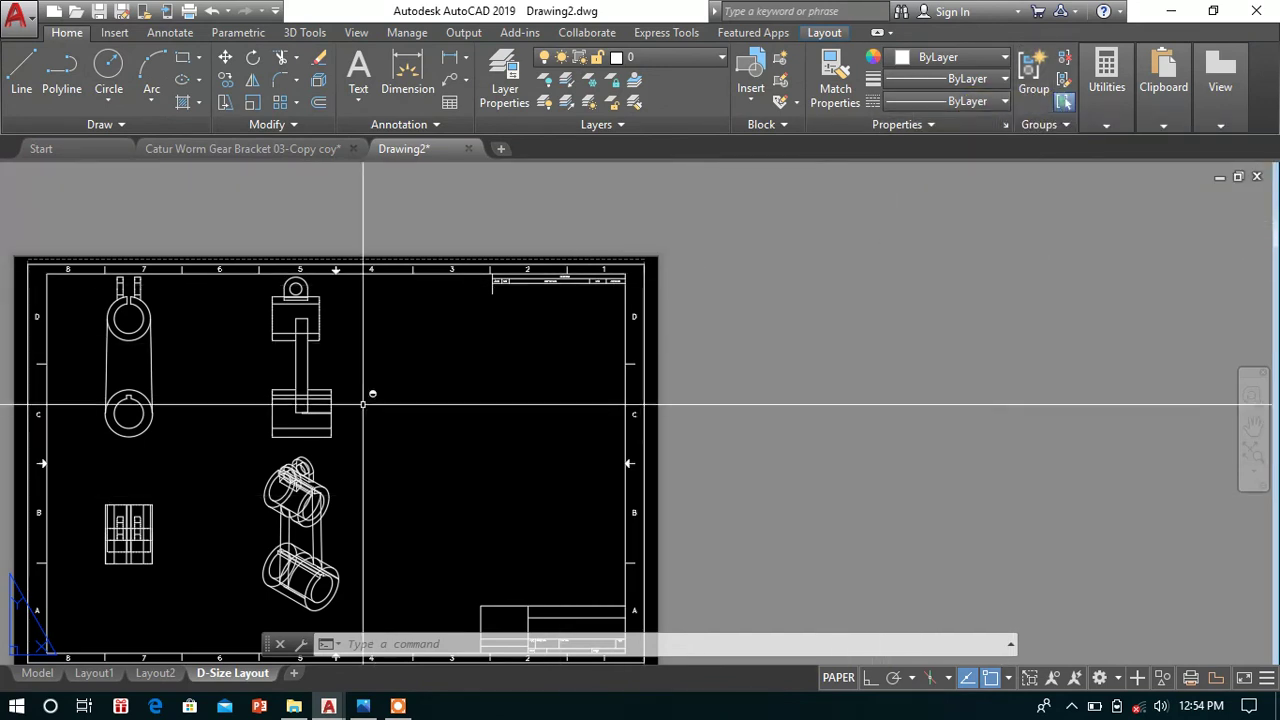
click(1002, 104)
click(976, 247)
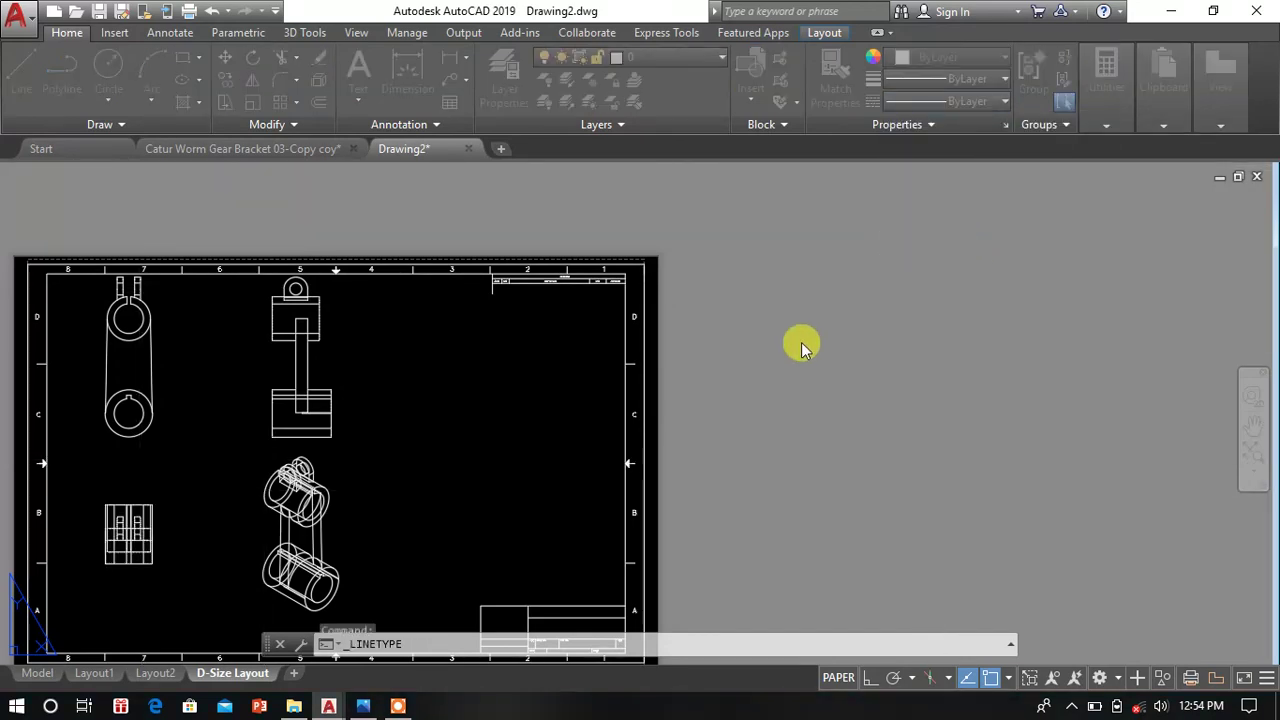
click(467, 366)
text(0.1)
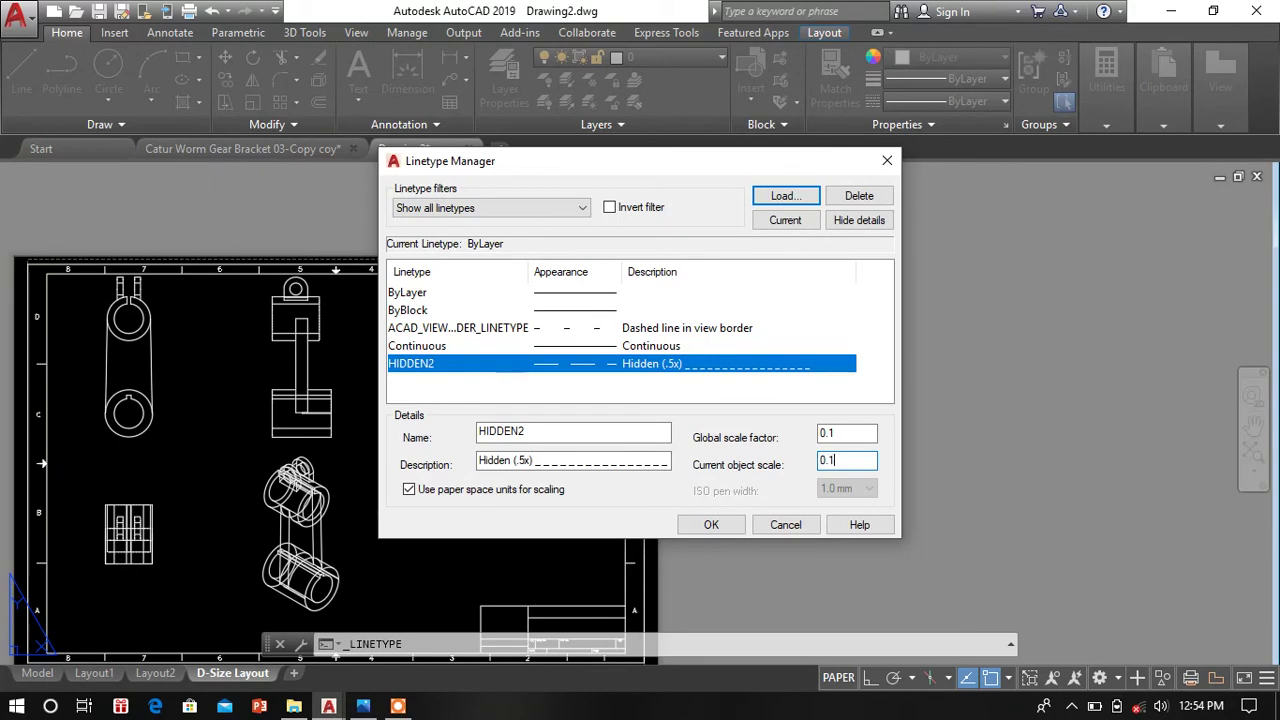
click(709, 525)
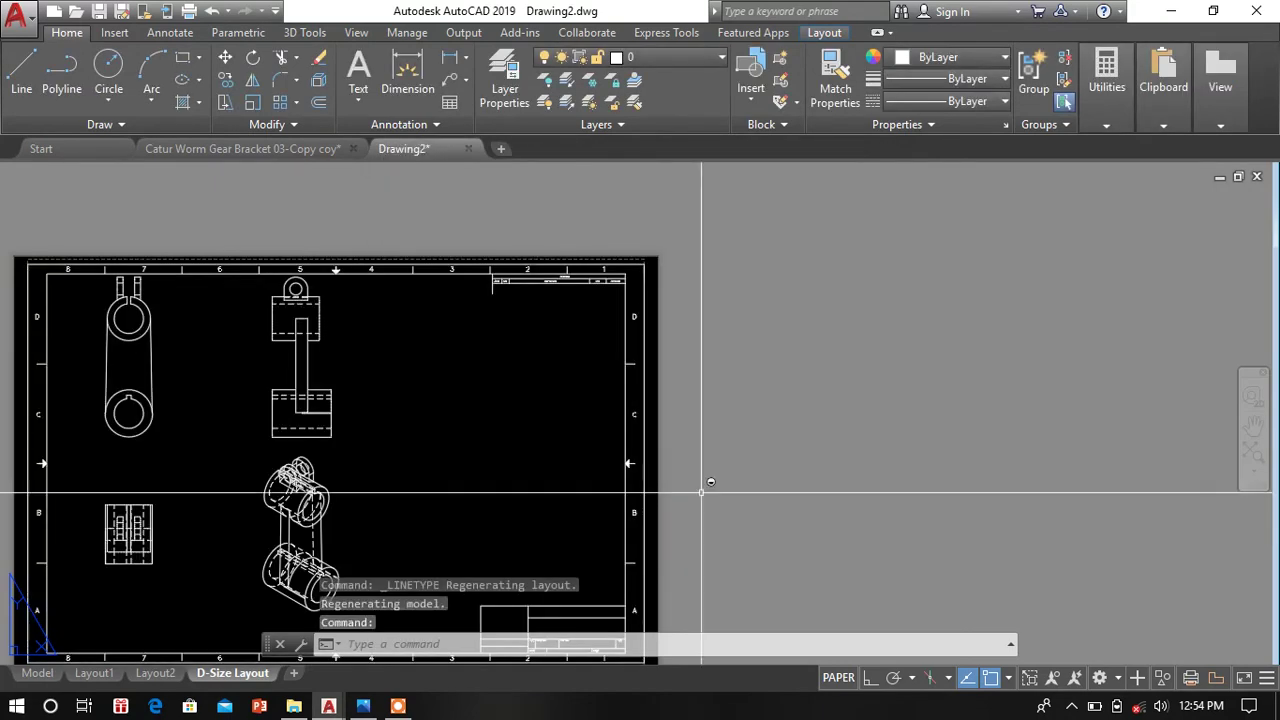
- Add a vertical 40 dimension right of the lower block, then check the reference isometric sketch
click(155, 357)
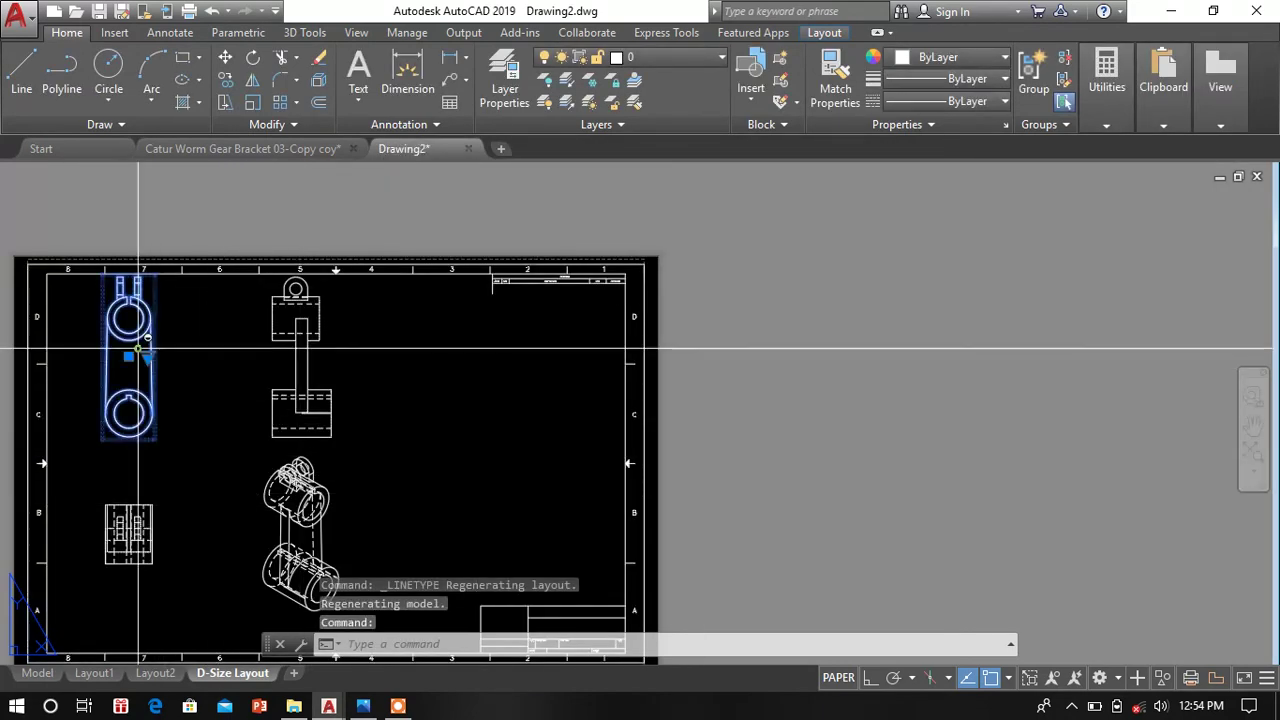
key(Escape)
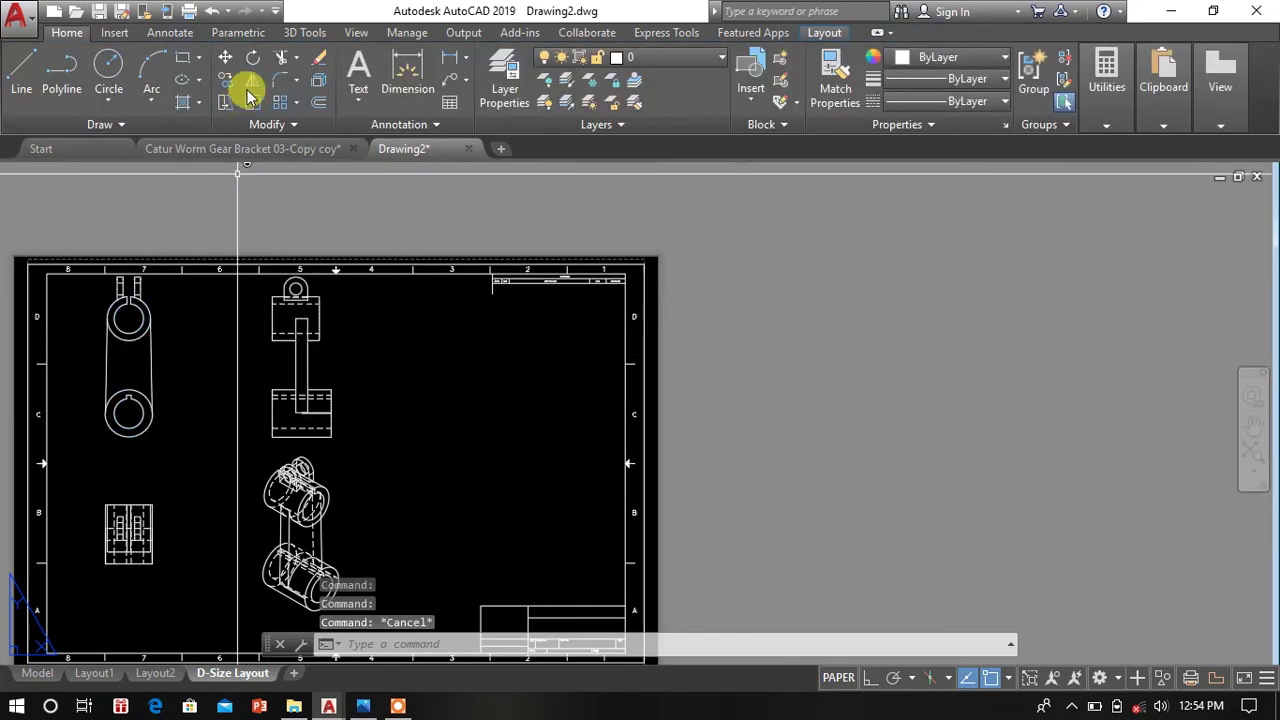
click(408, 71)
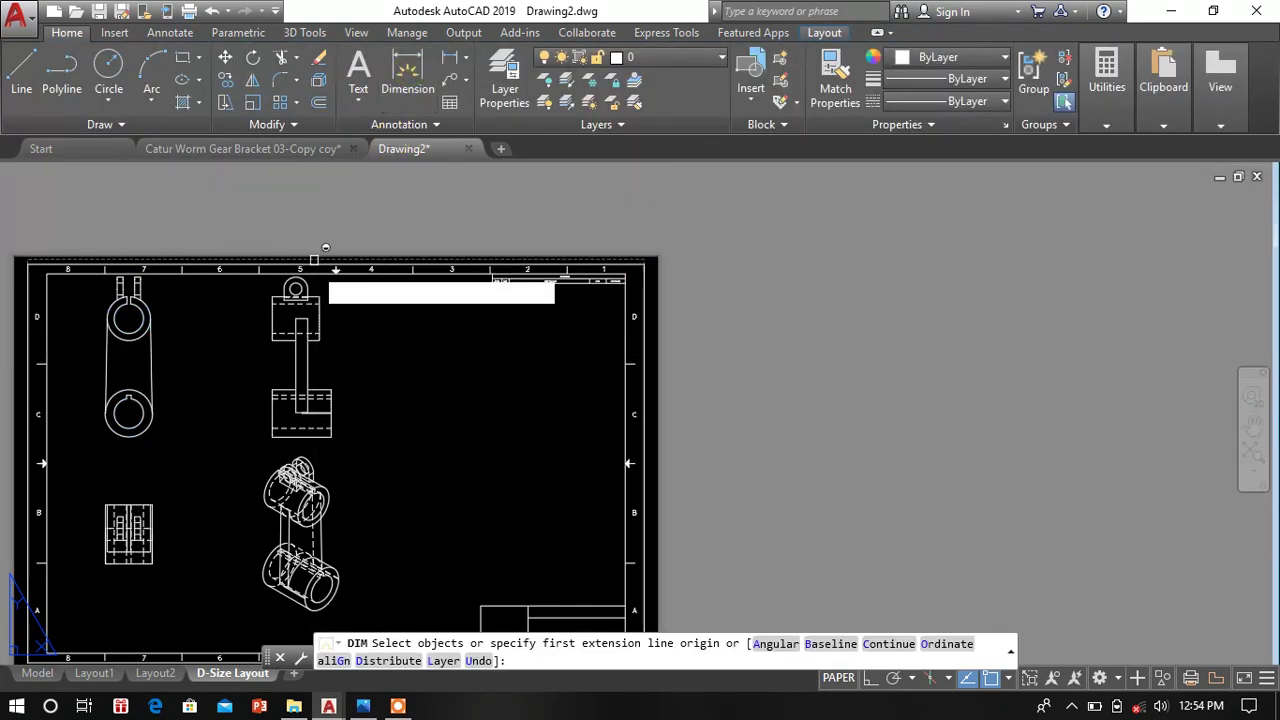
click(331, 391)
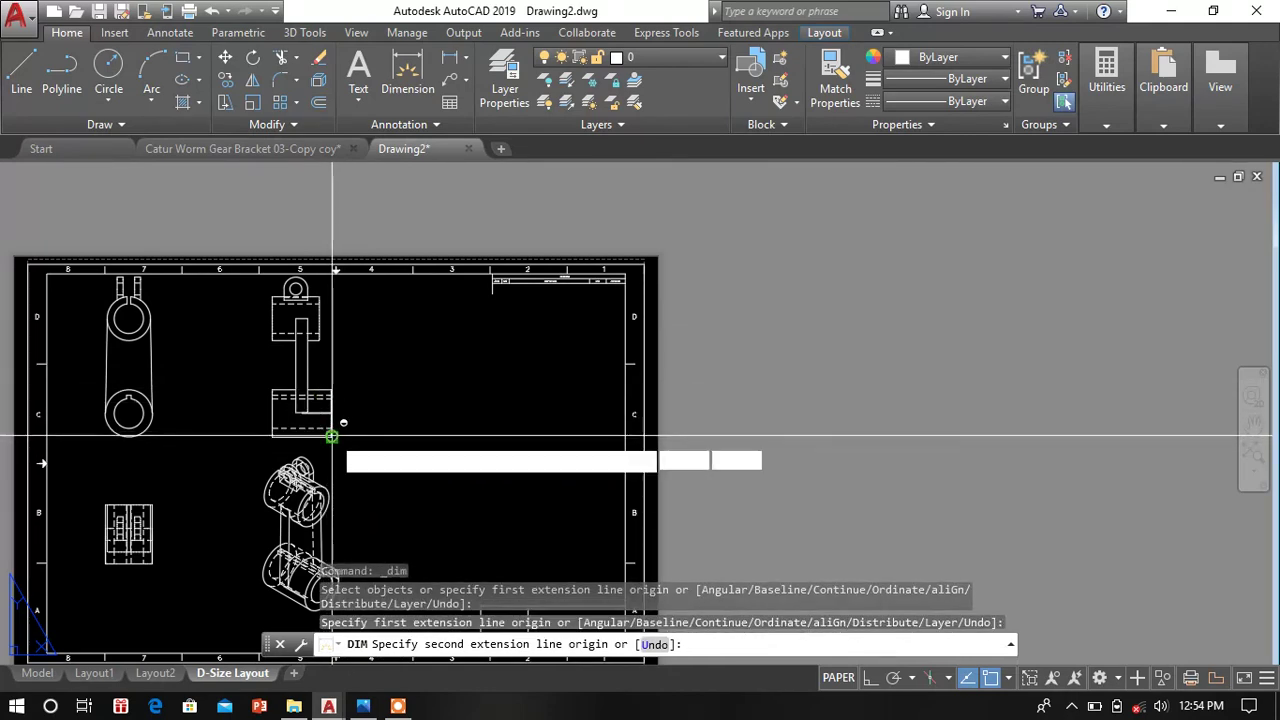
click(333, 435)
scroll(373, 428, up, 2)
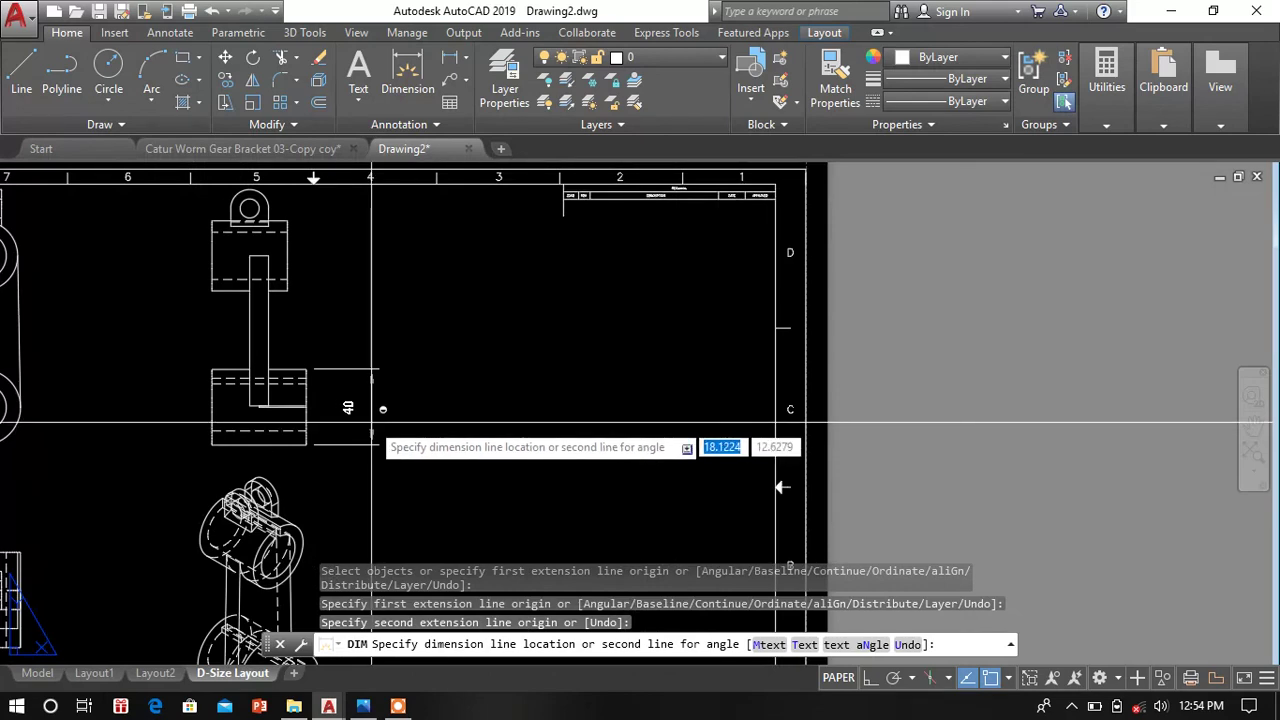
click(378, 425)
scroll(272, 440, down, 4)
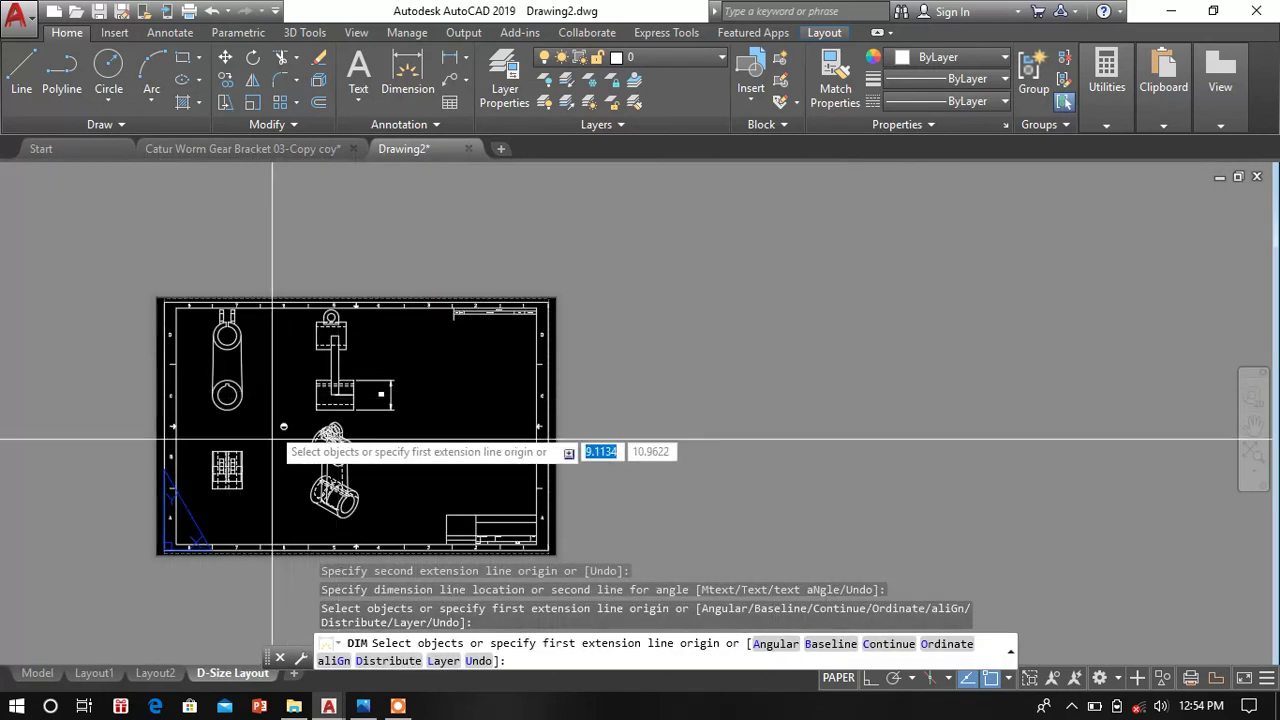
click(362, 706)
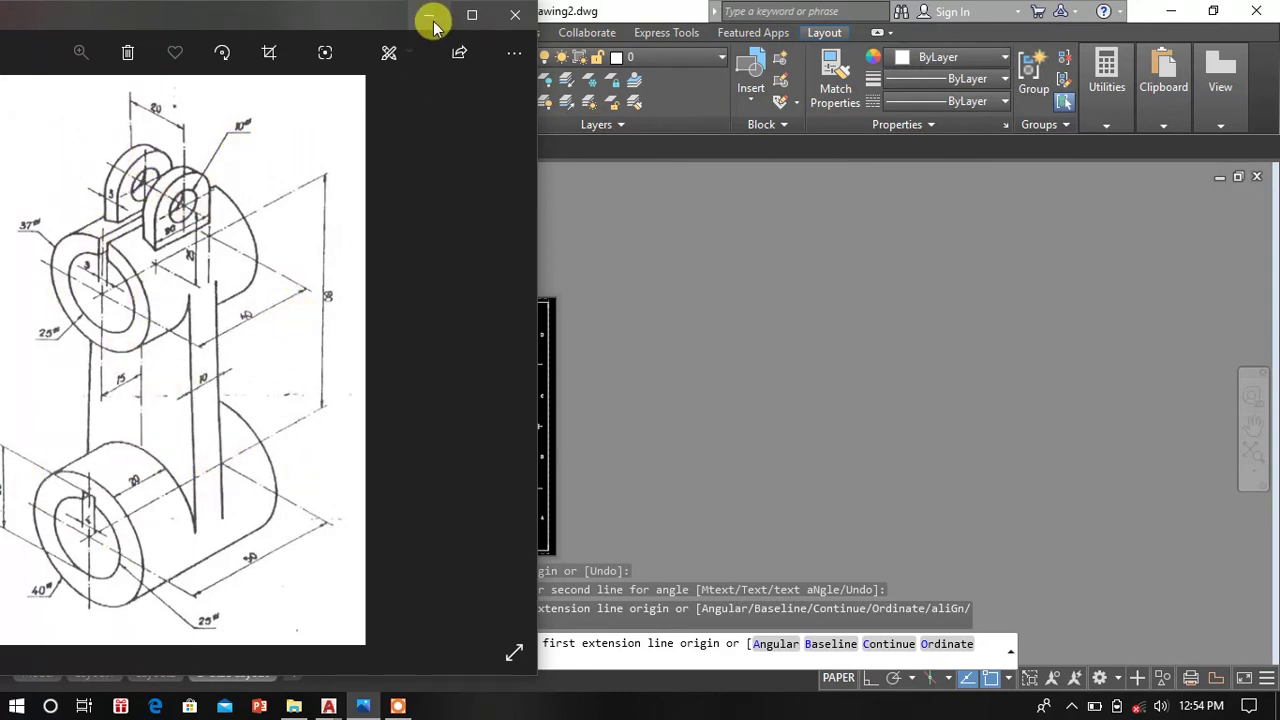
click(642, 252)
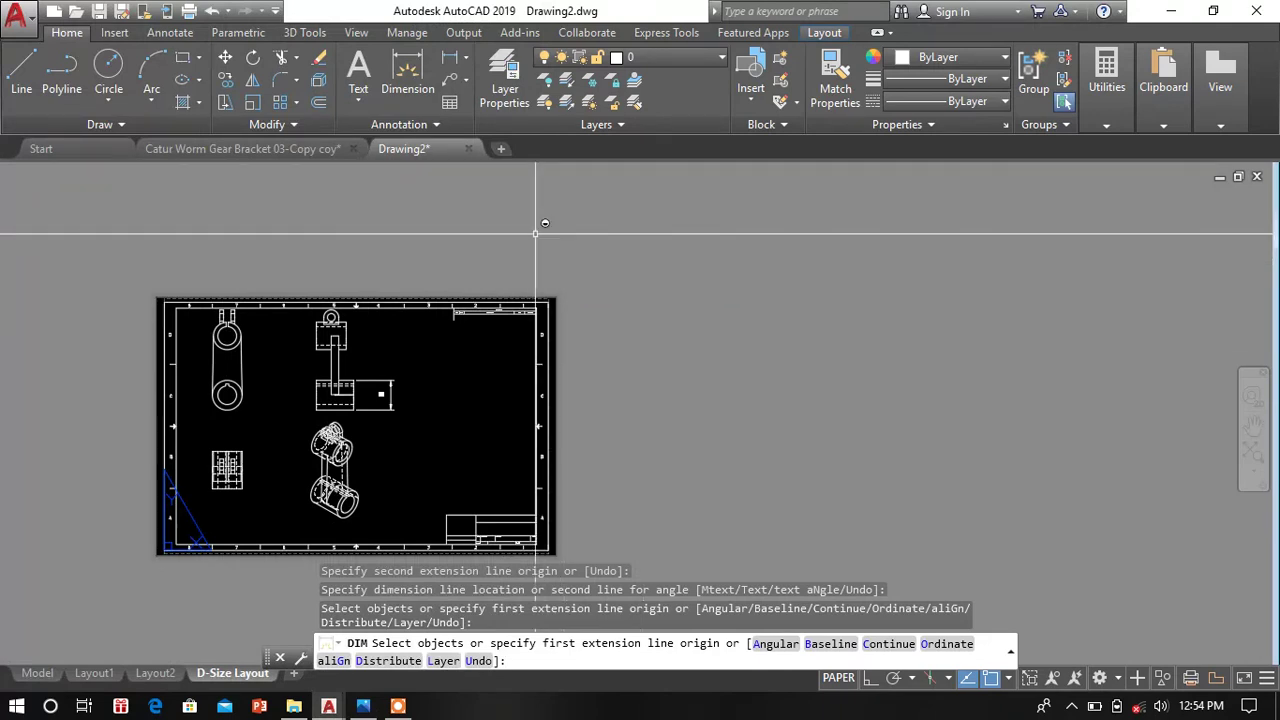
key(Return)
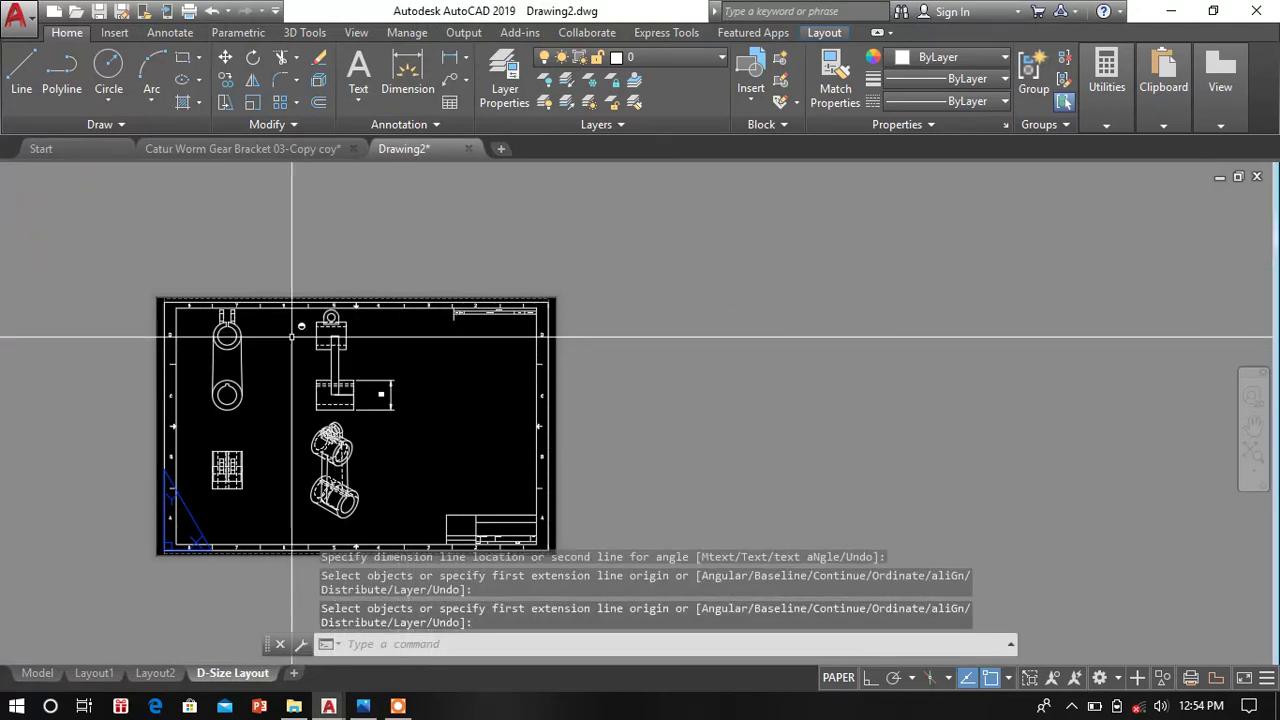
scroll(287, 337, up, 2)
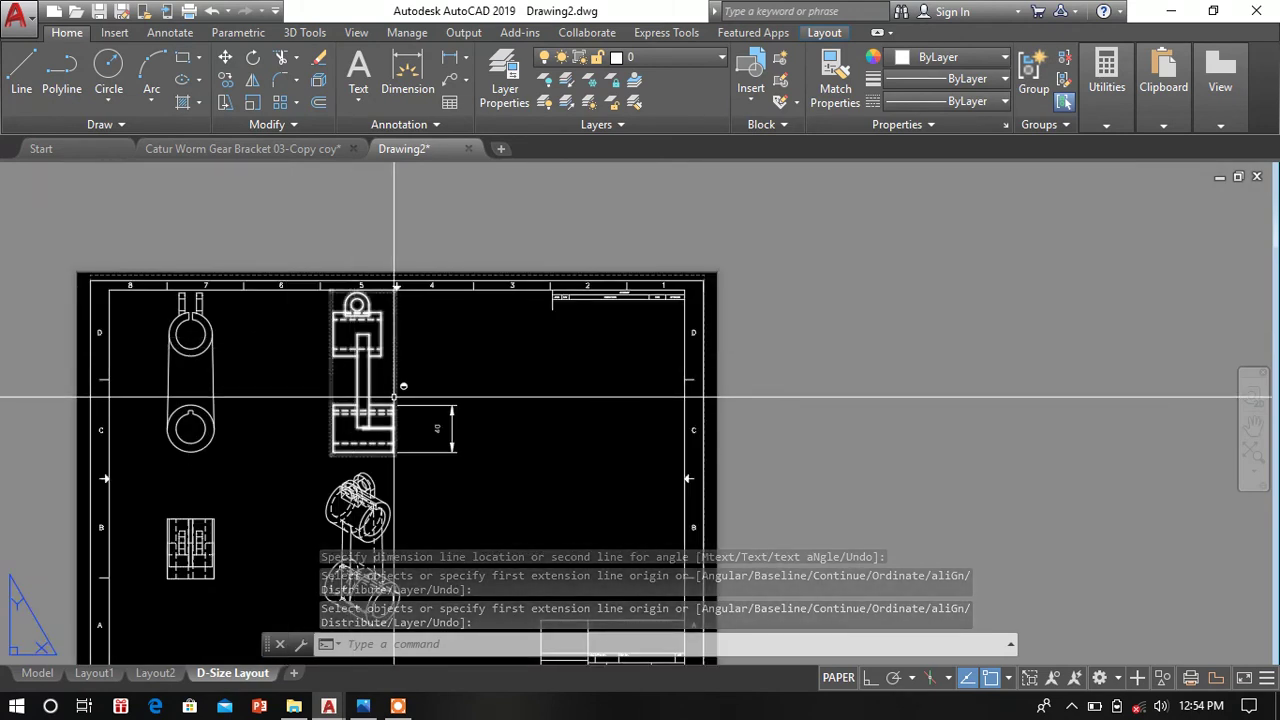